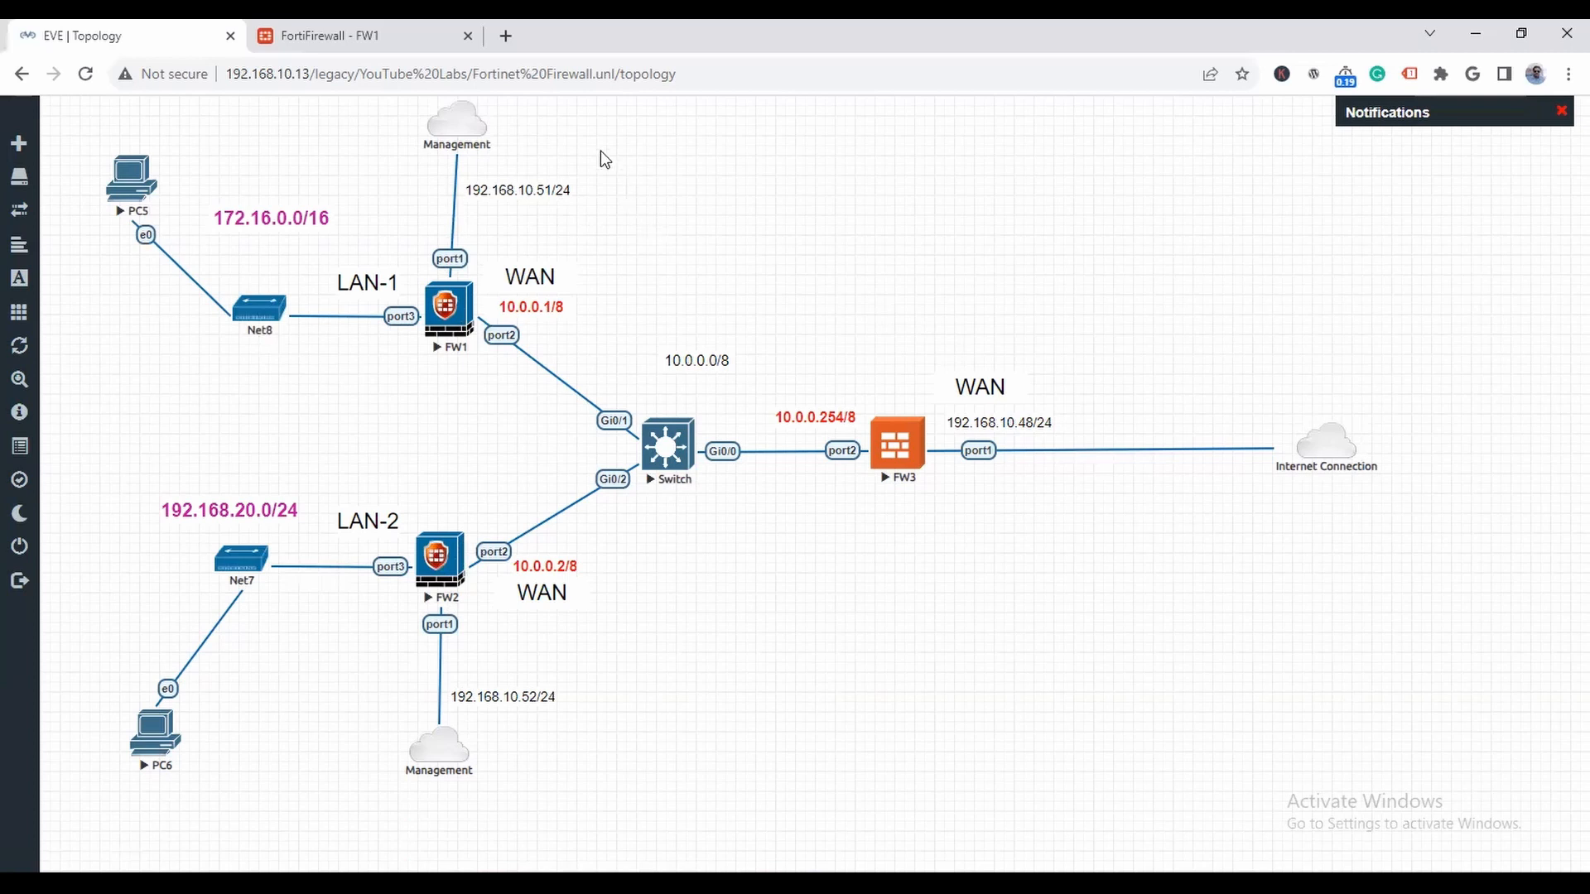
- Close the existing FW1 page and open the firewall's management page at 192.168.10.51 in a new browser tab
left_click(468, 36)
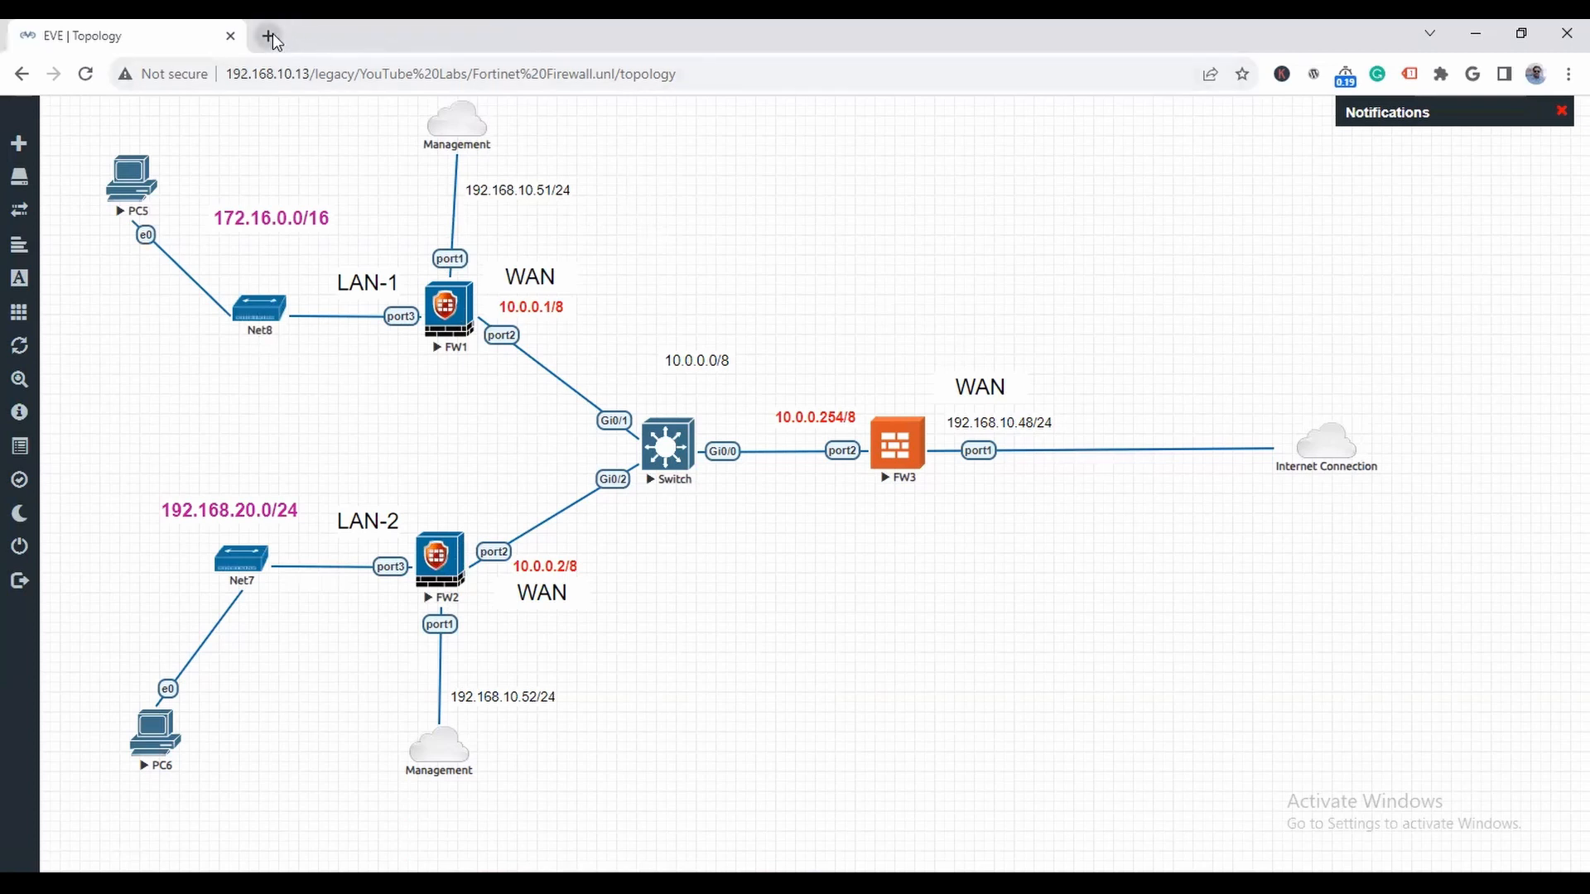
left_click(269, 37)
left_click(138, 34)
left_click(332, 39)
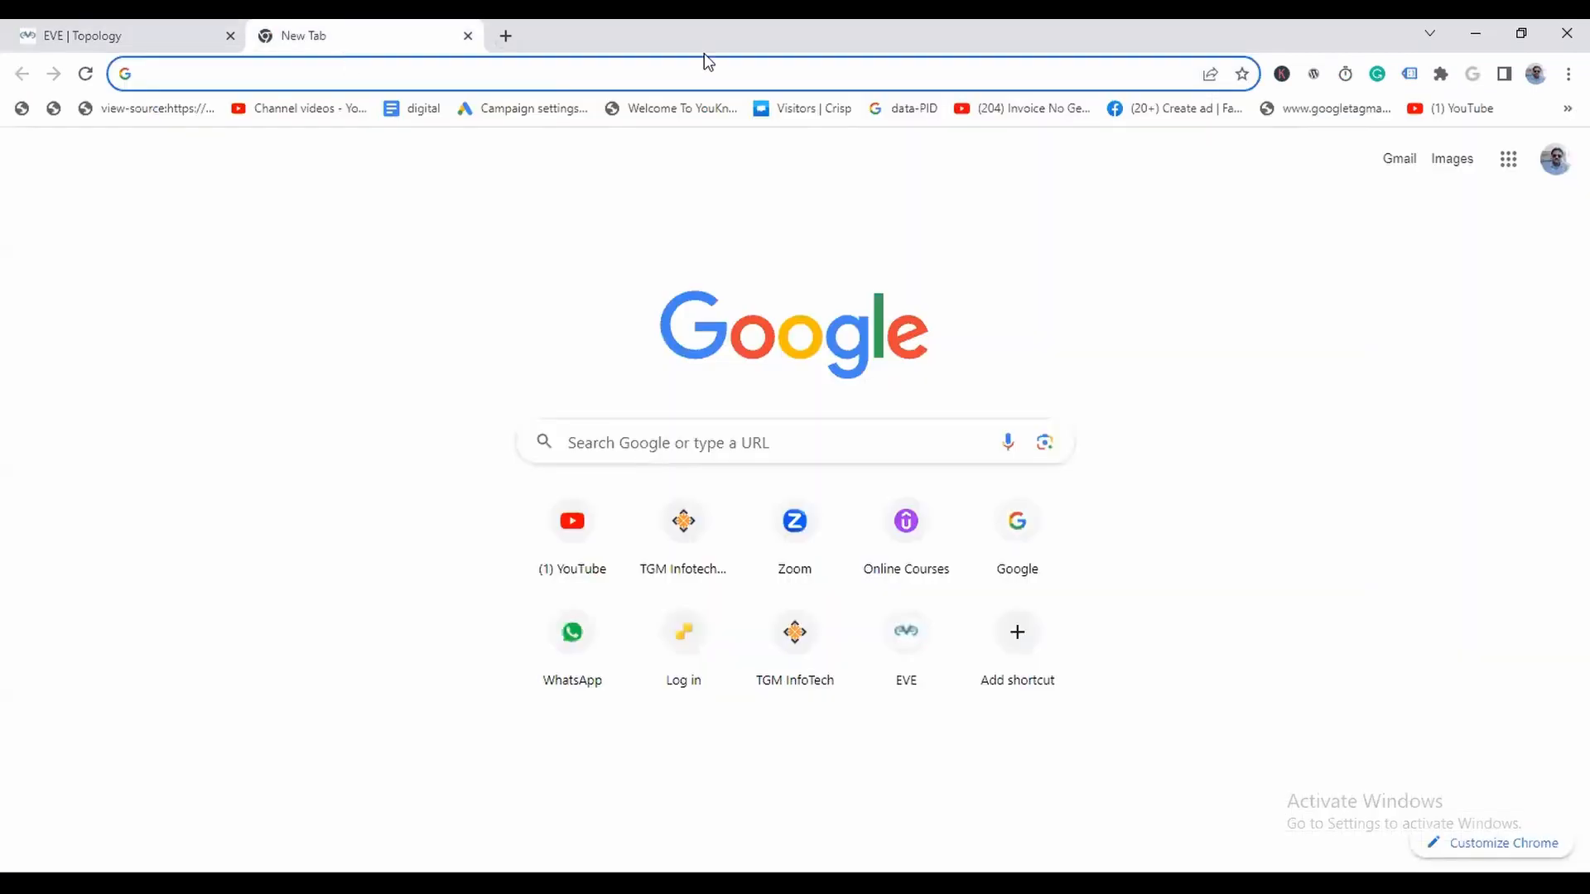
type("192.168.1")
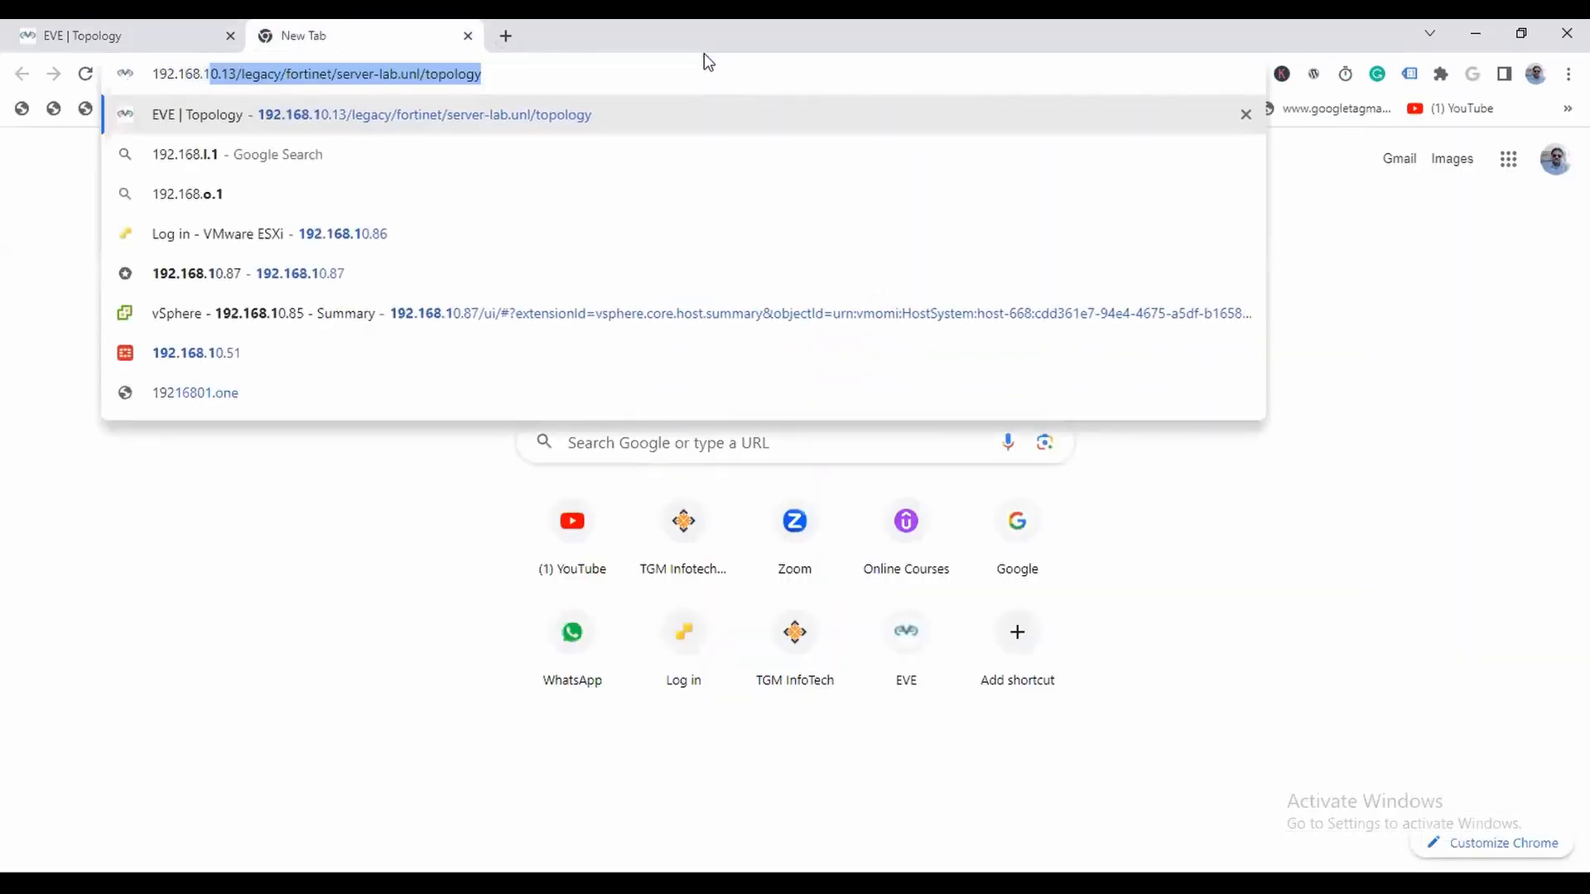
type("0.851")
key("BackSpace")
key("BackSpace")
key("BackSpace")
type("51")
key("Return")
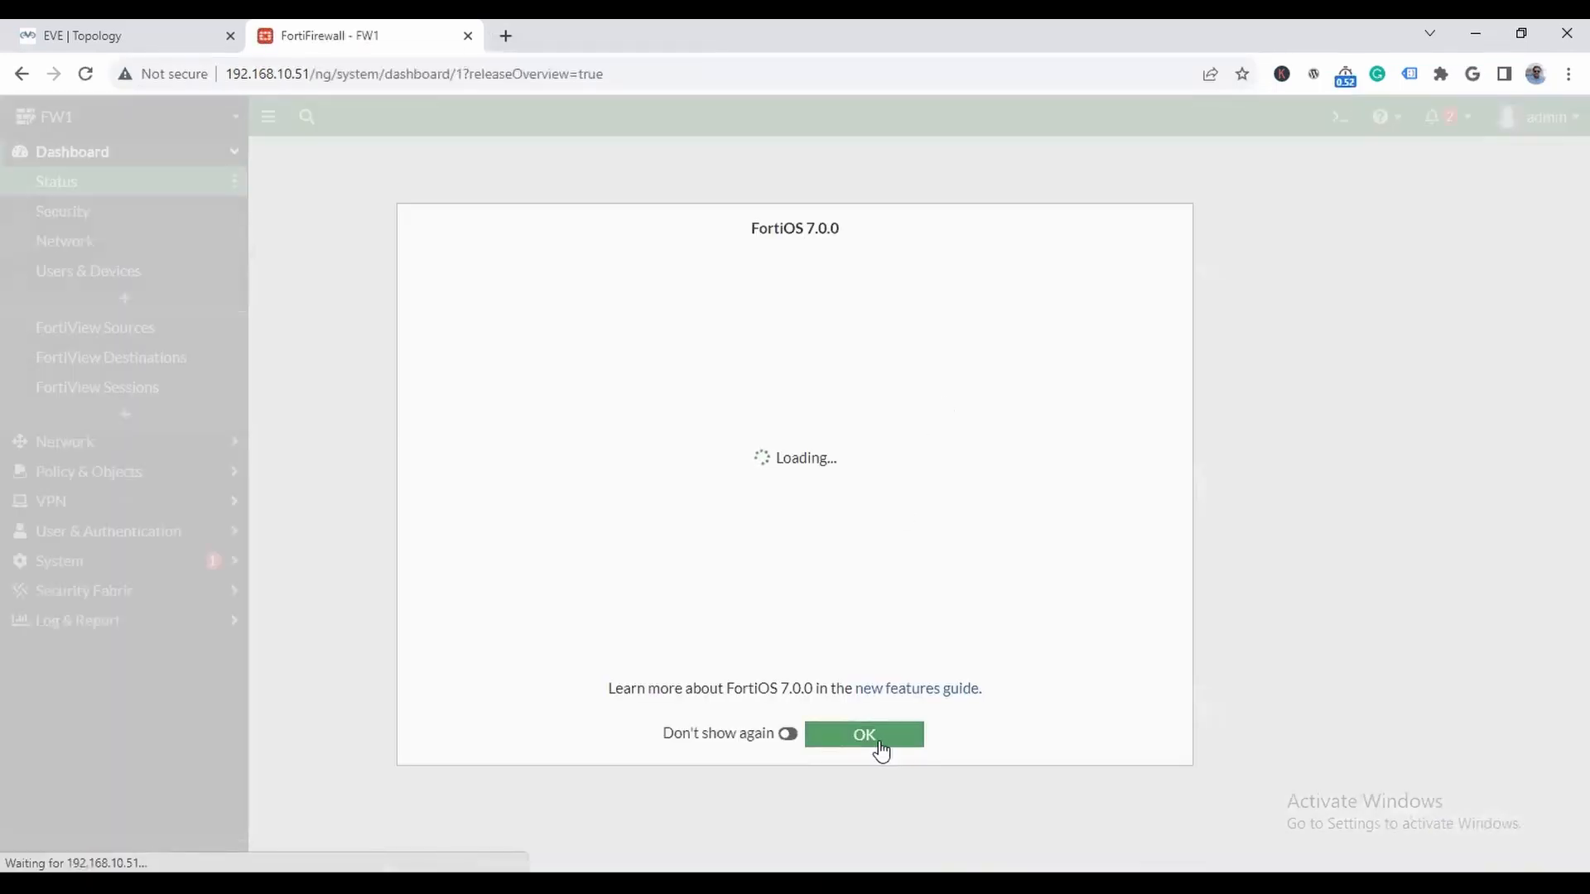
- Dismiss the startup overview and open the firewall's list of network interfaces
left_click(878, 739)
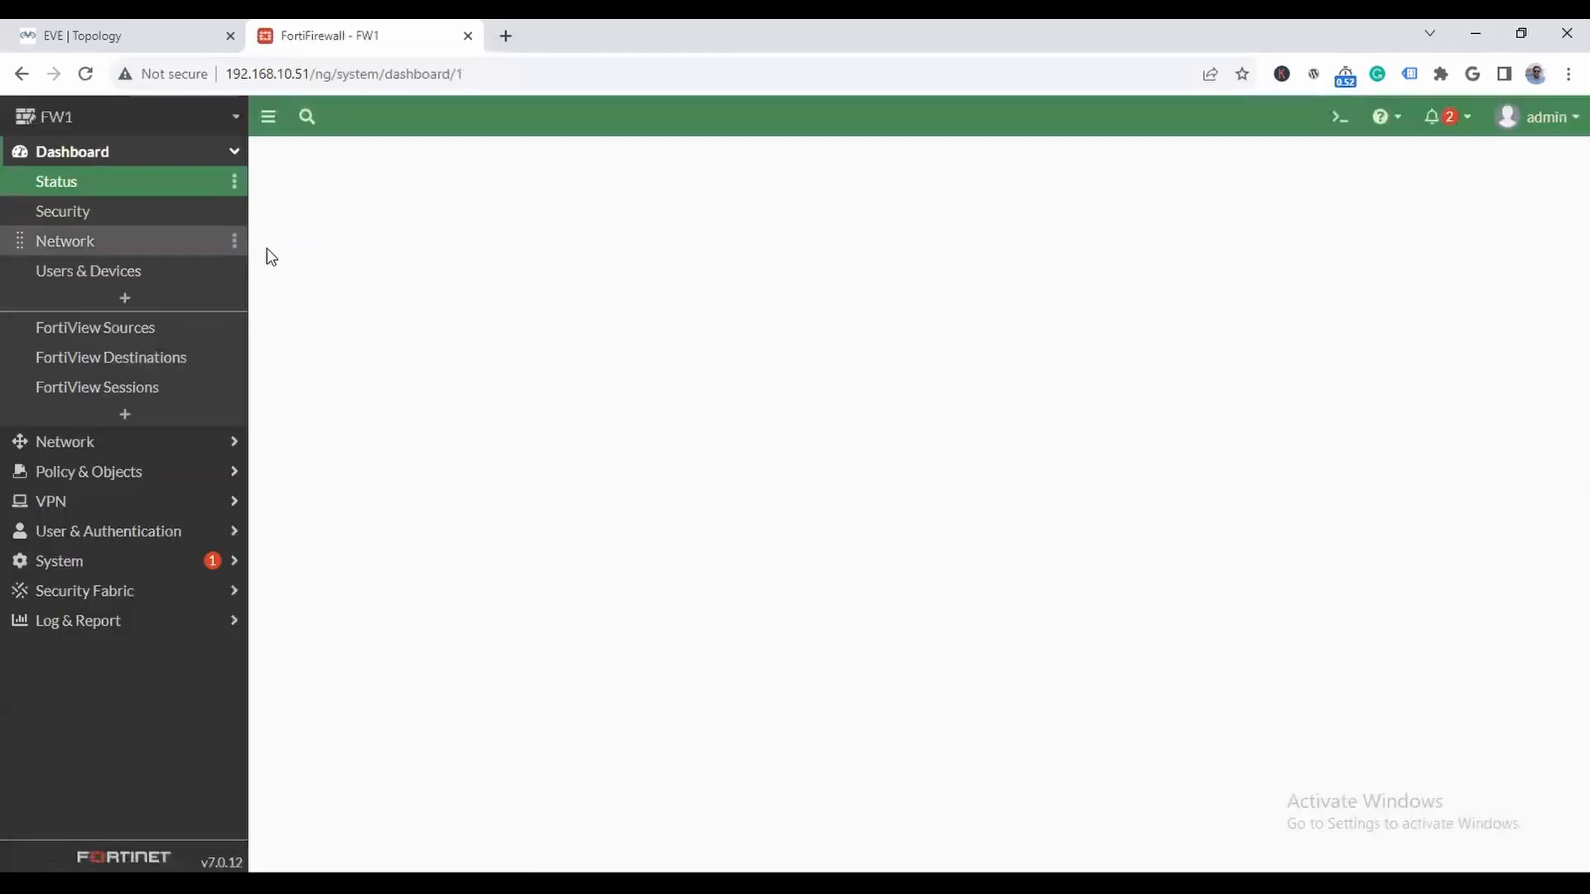
left_click(116, 447)
left_click(81, 213)
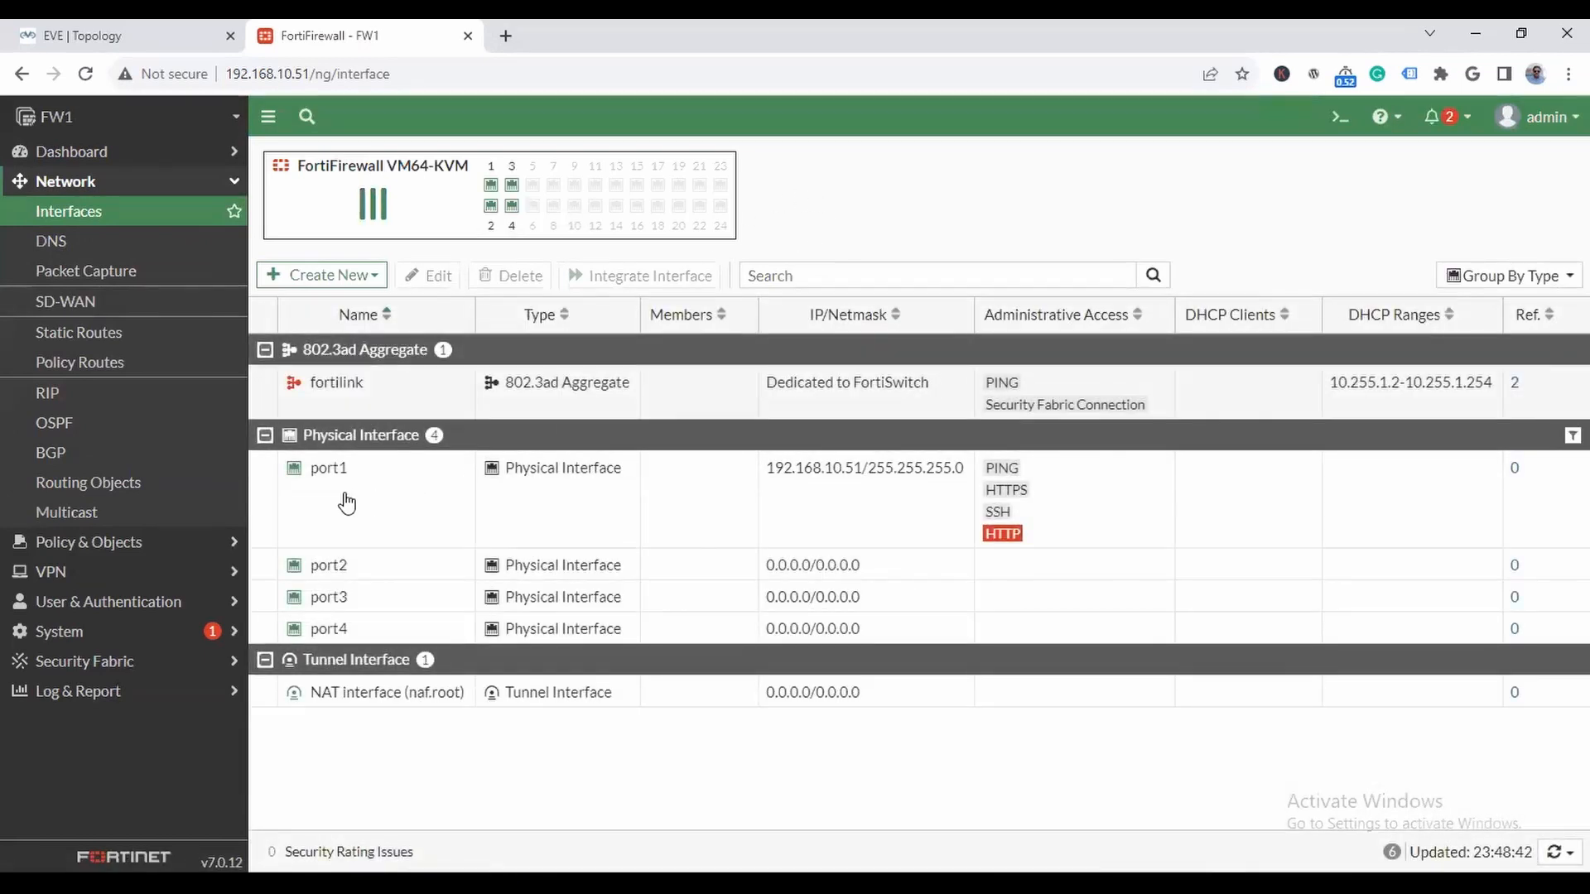
- Check FW1's LAN port in the topology and open port3 for editing, giving it the alias LAN and the role LAN
left_click(133, 36)
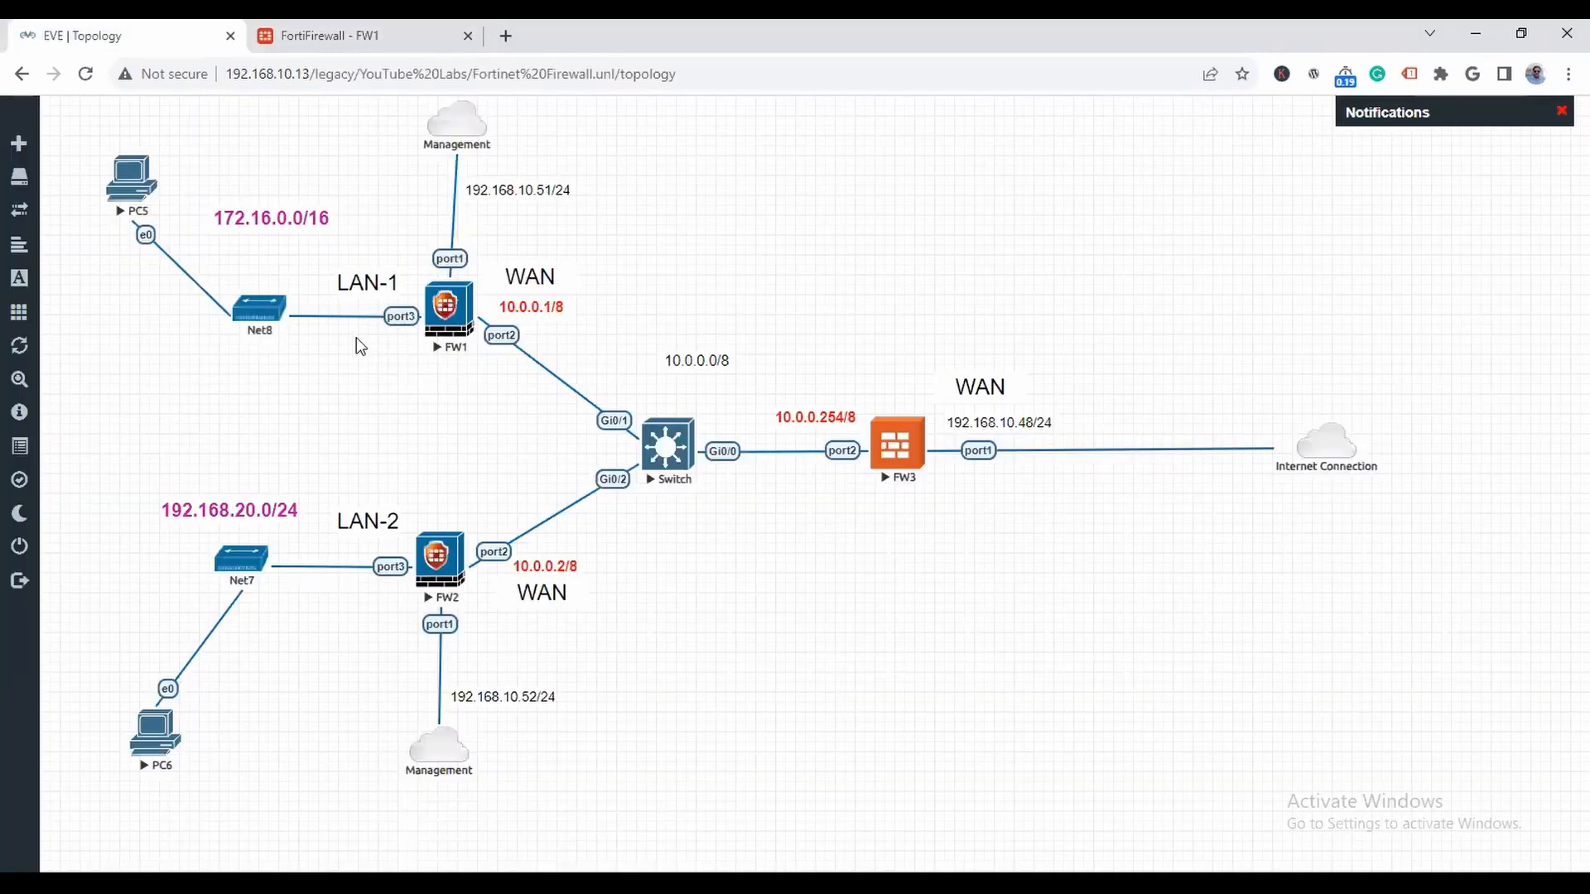
left_click(360, 33)
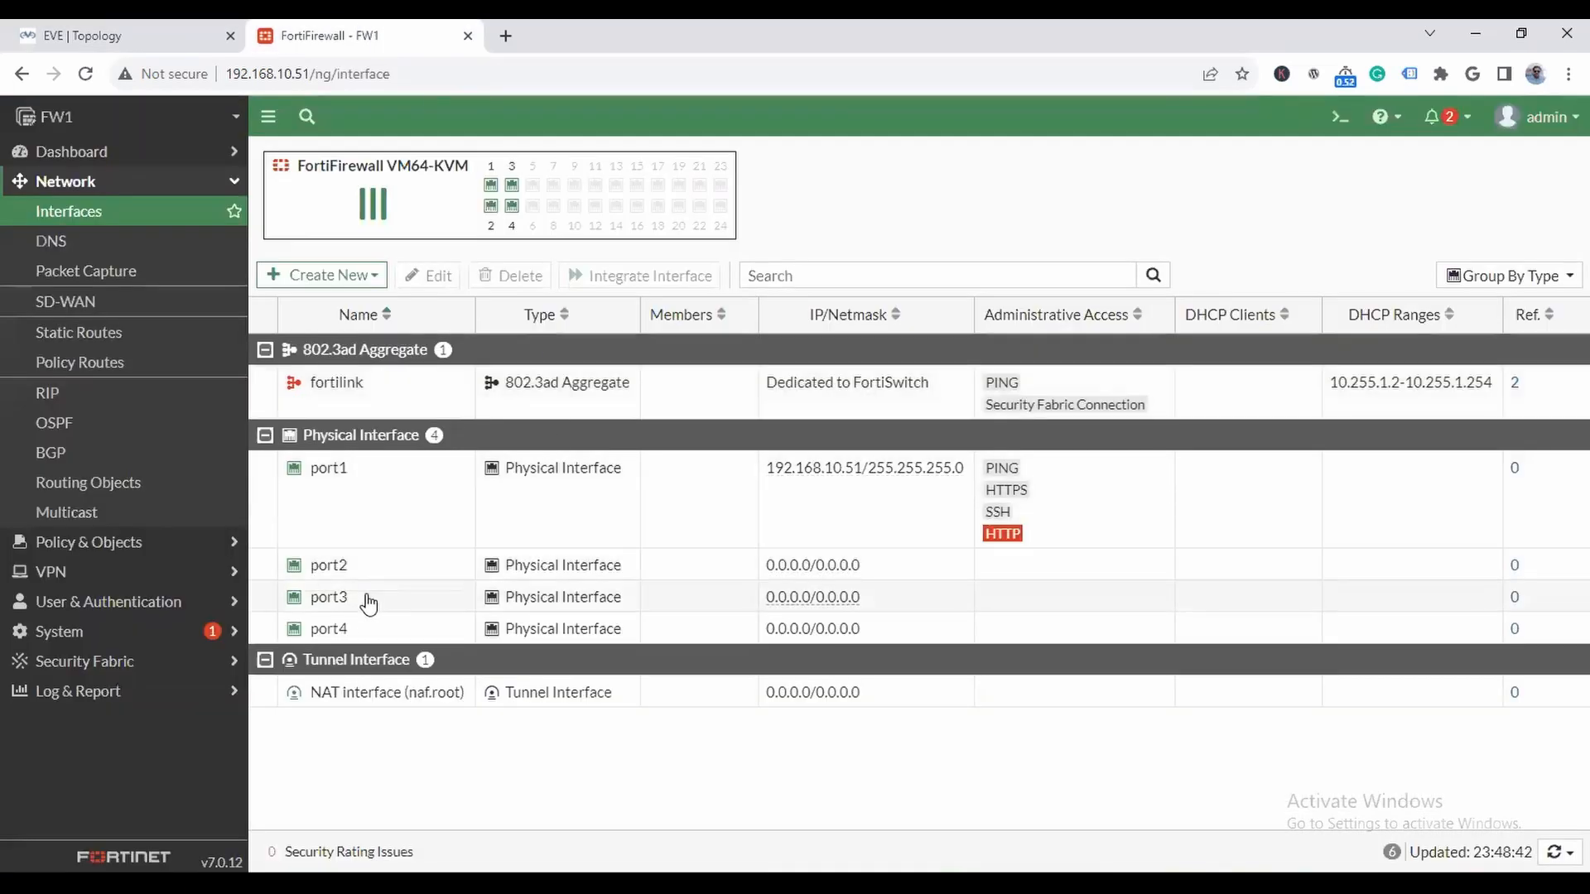
double_click(335, 597)
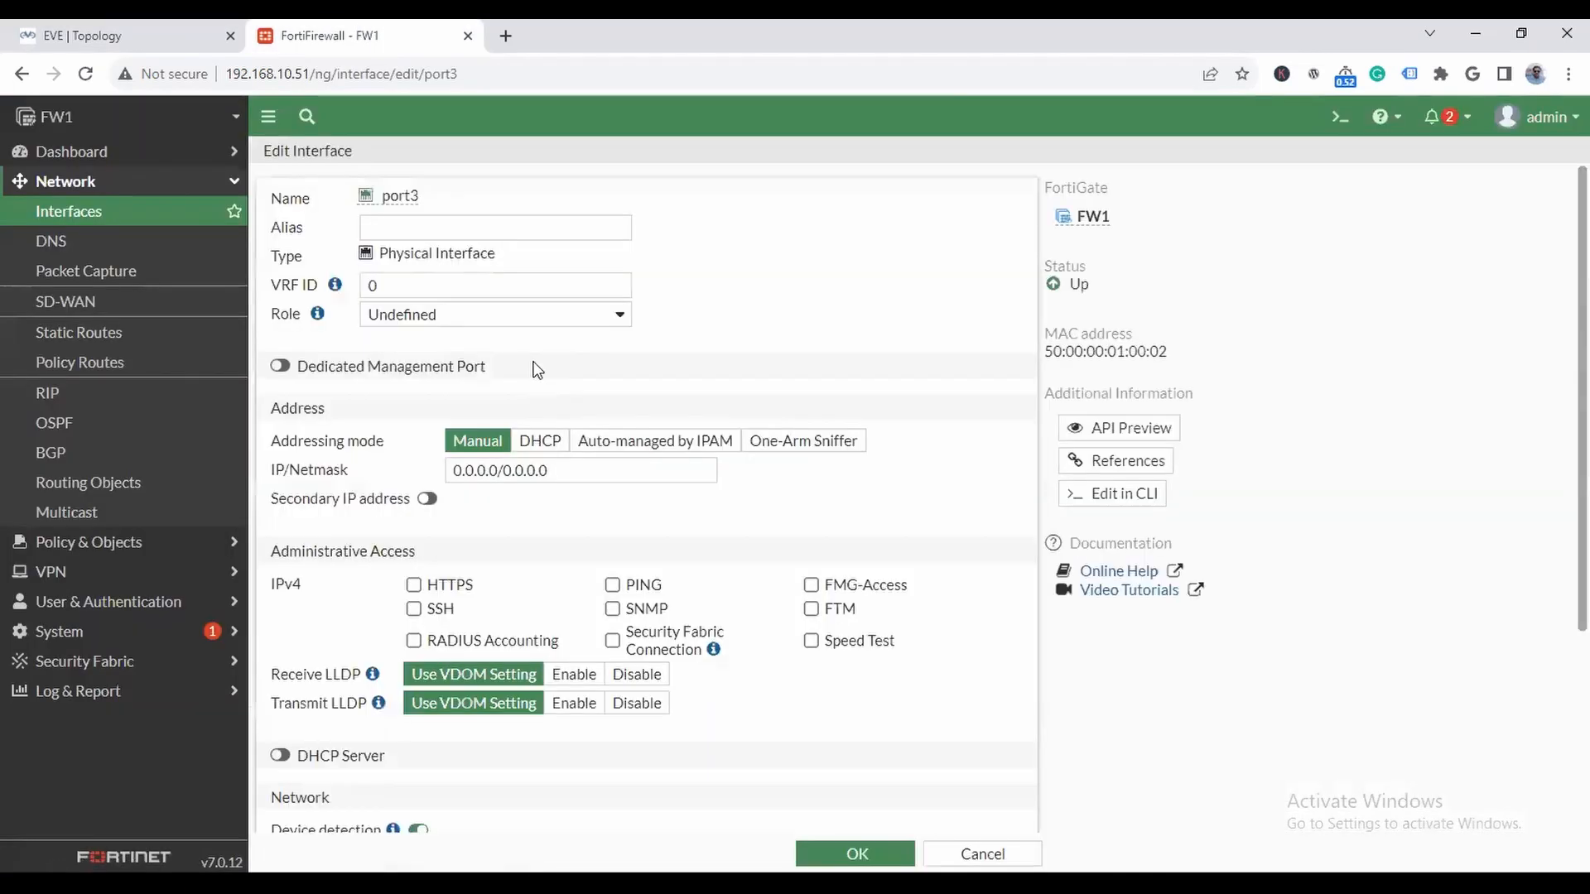
left_click(470, 227)
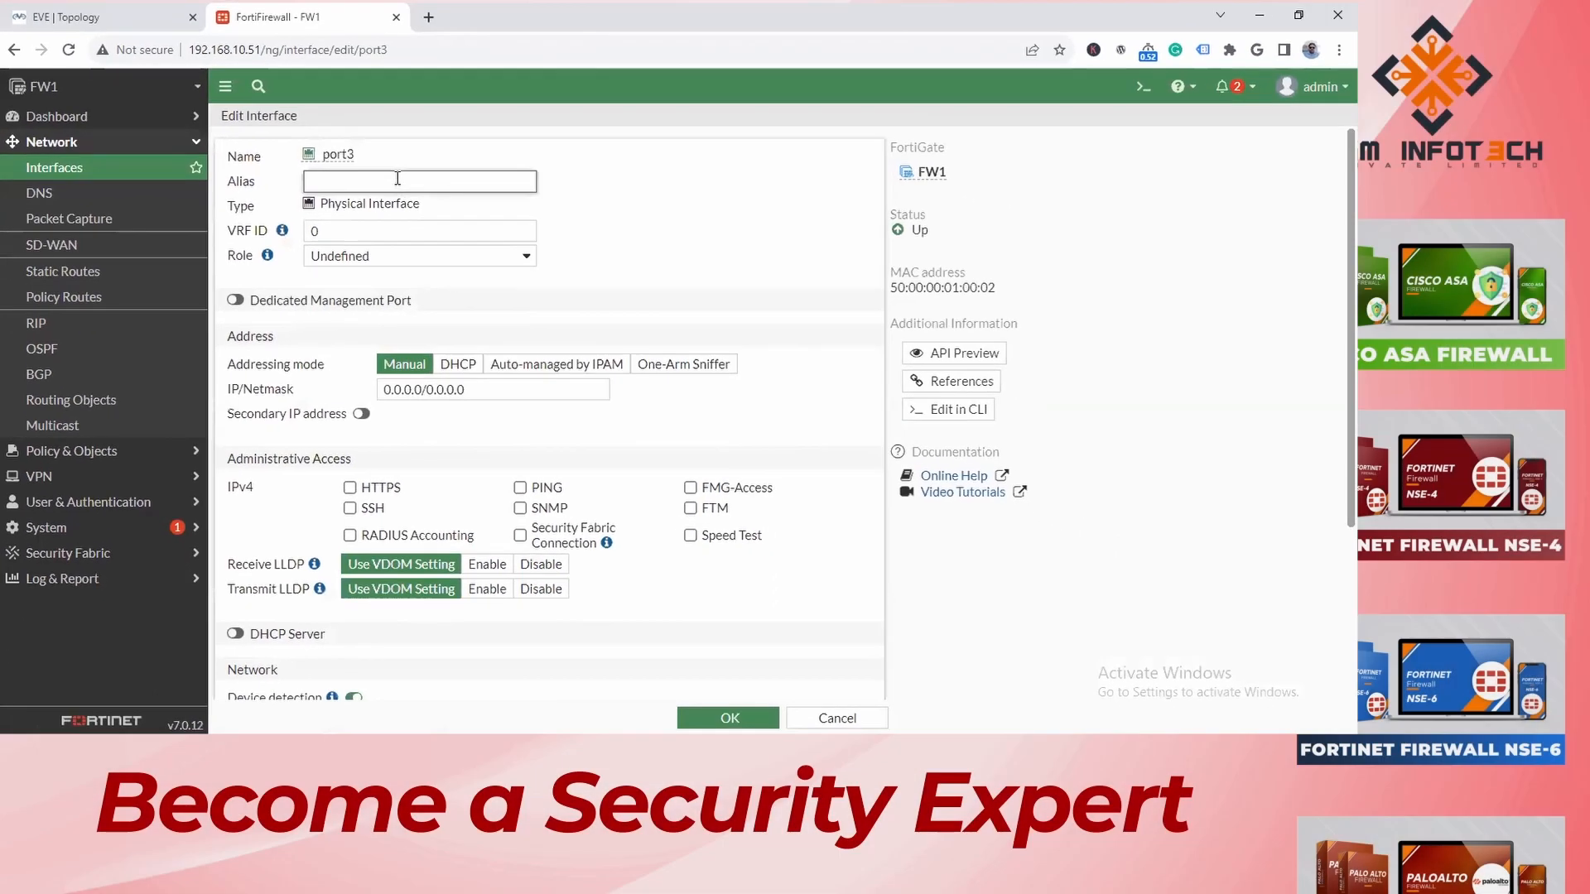
type("LAN")
left_click(382, 233)
left_click(377, 249)
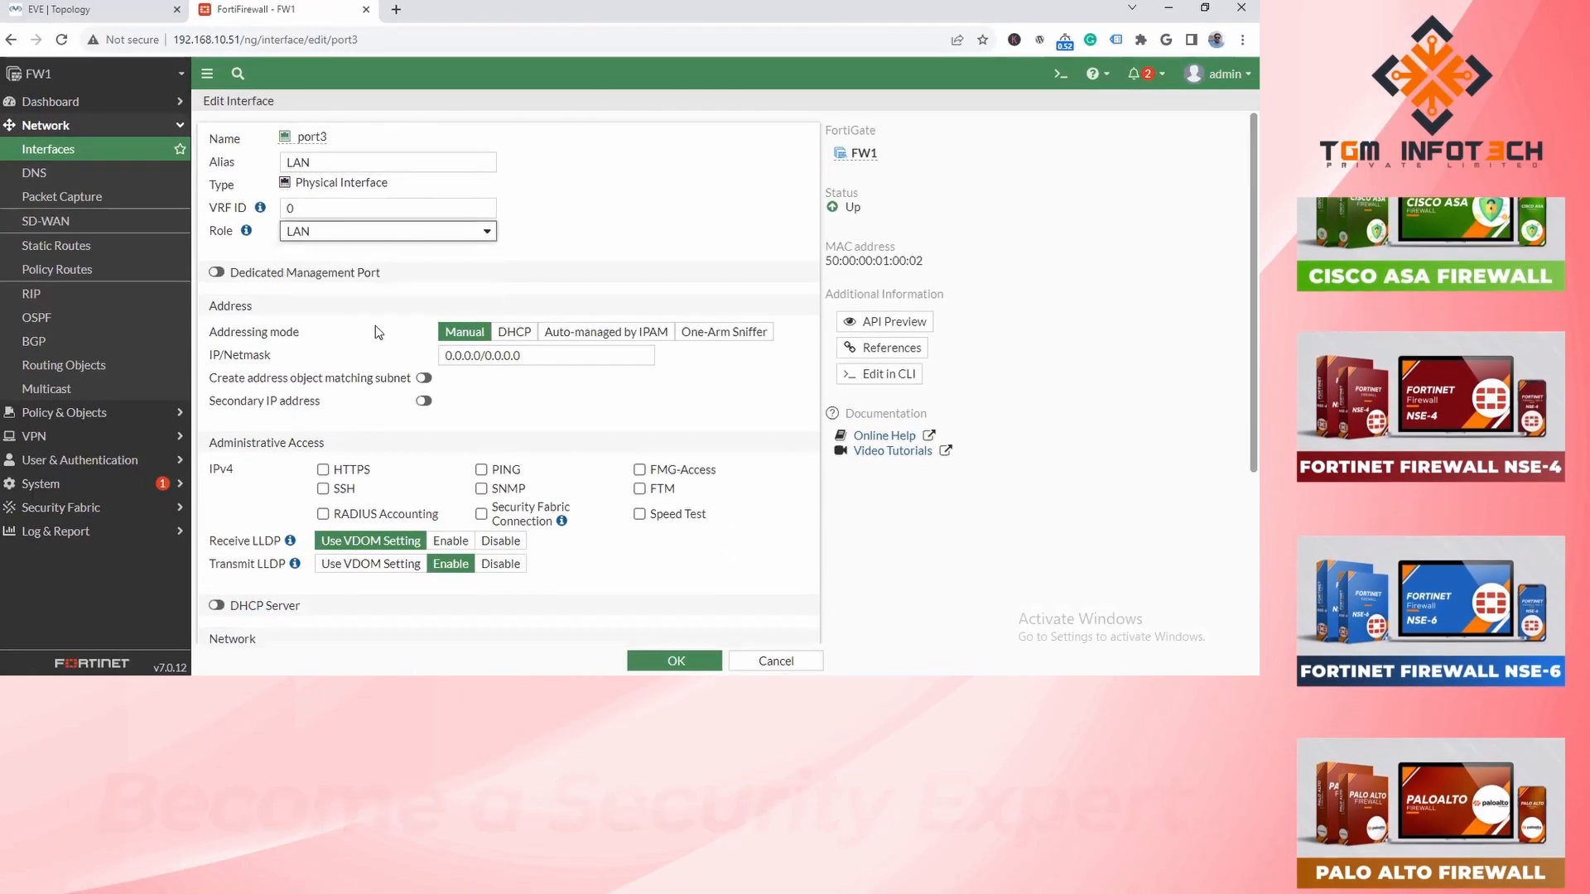
- Set port3's IP/Netmask to 172.16.0.1/16, checking the LAN-1 subnet in the topology
left_click_drag(540, 356, 494, 357)
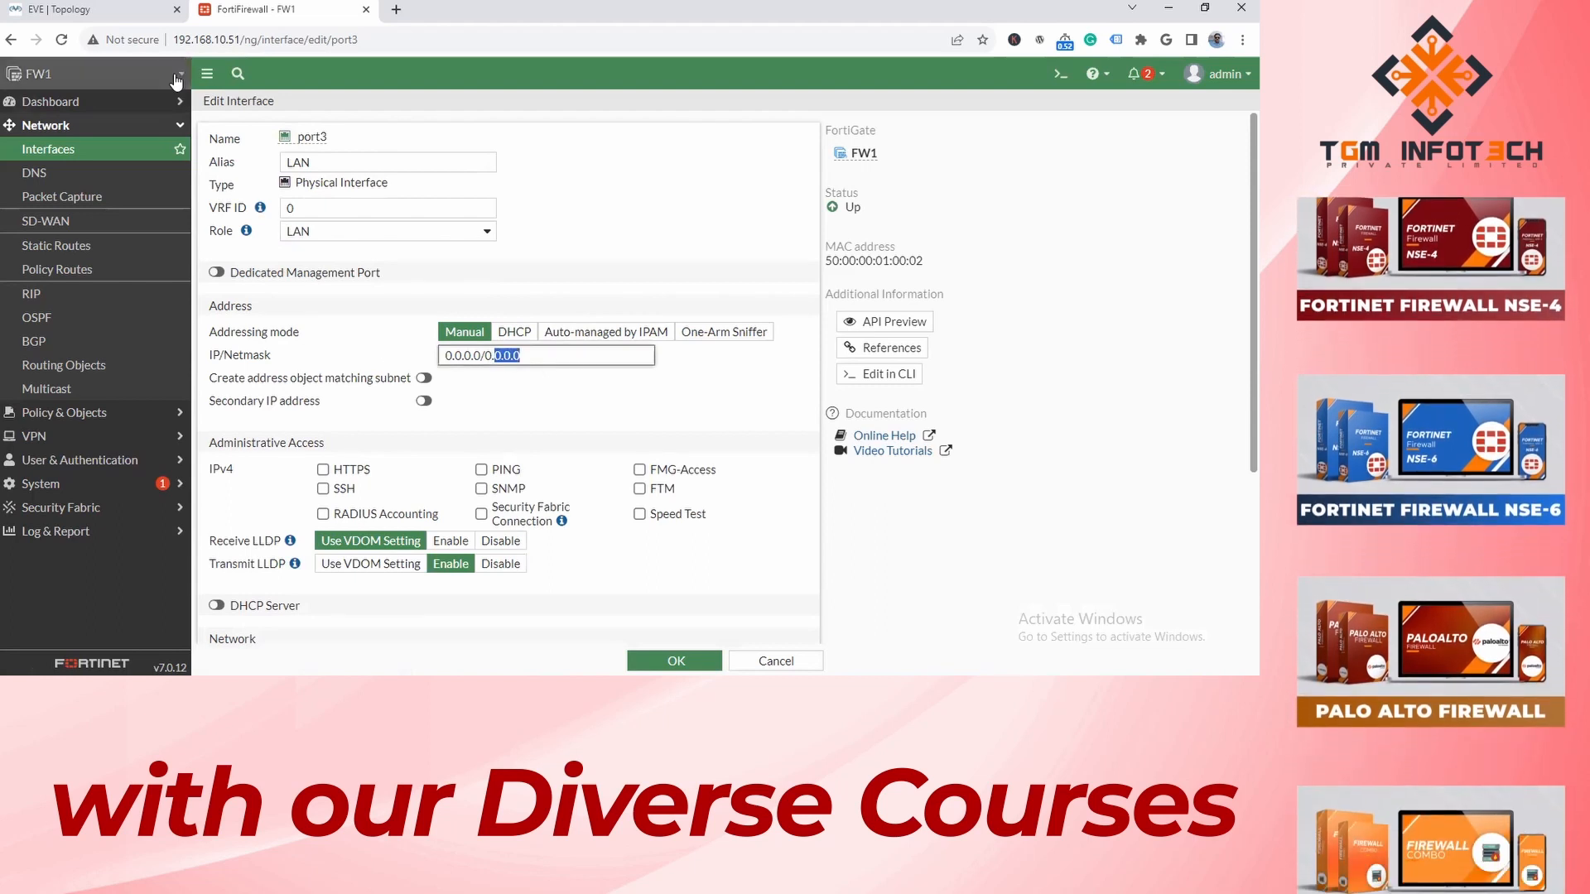
left_click(116, 15)
left_click(248, 10)
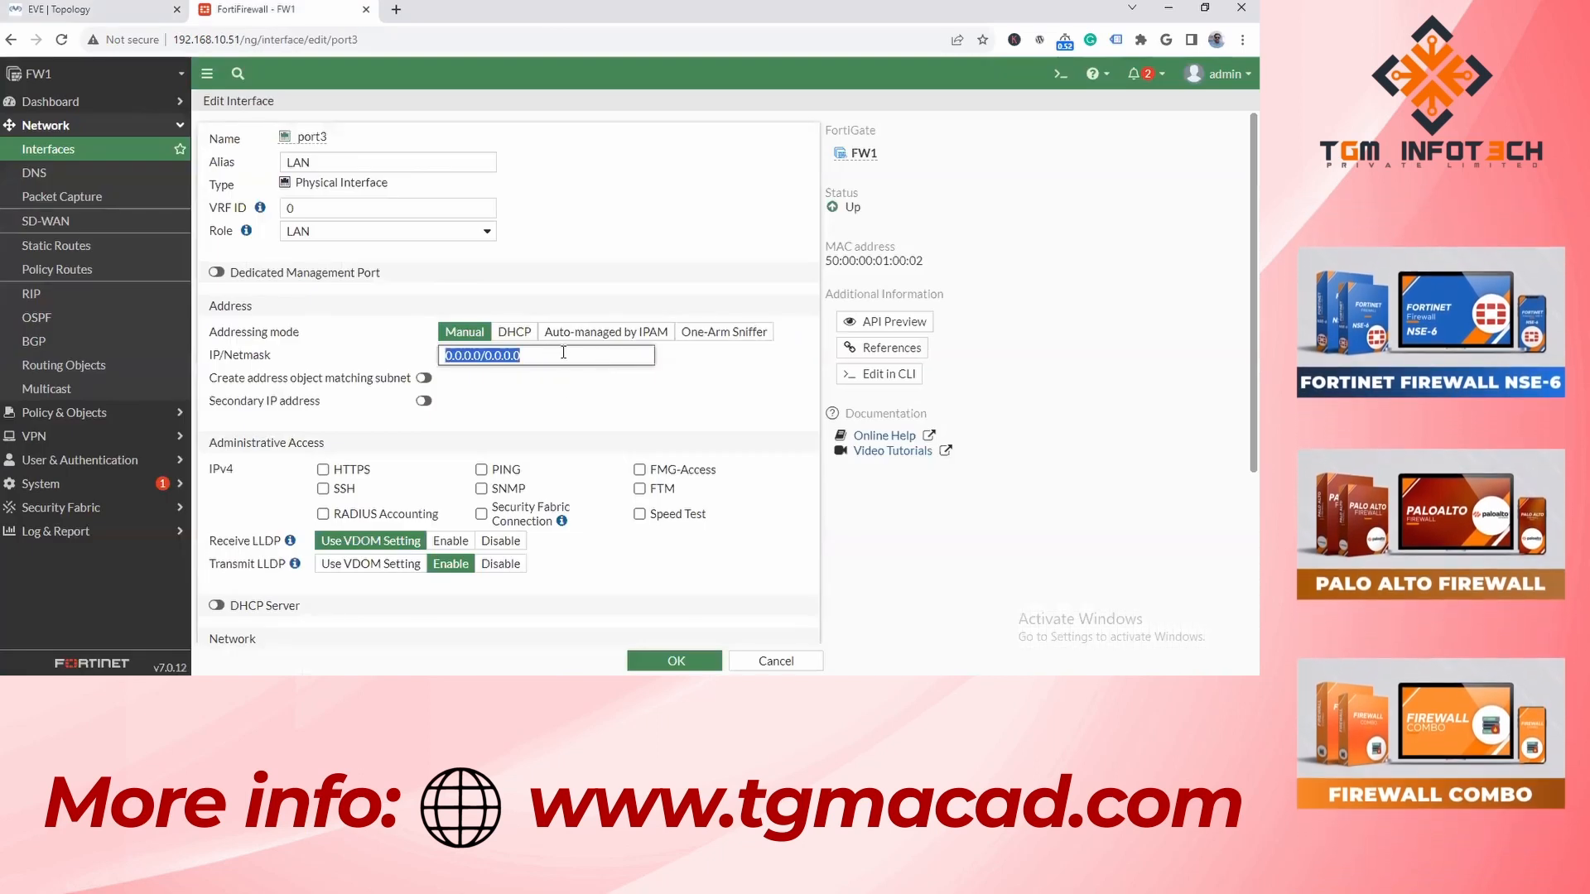
key("ctrl+a")
type("172.16.0")
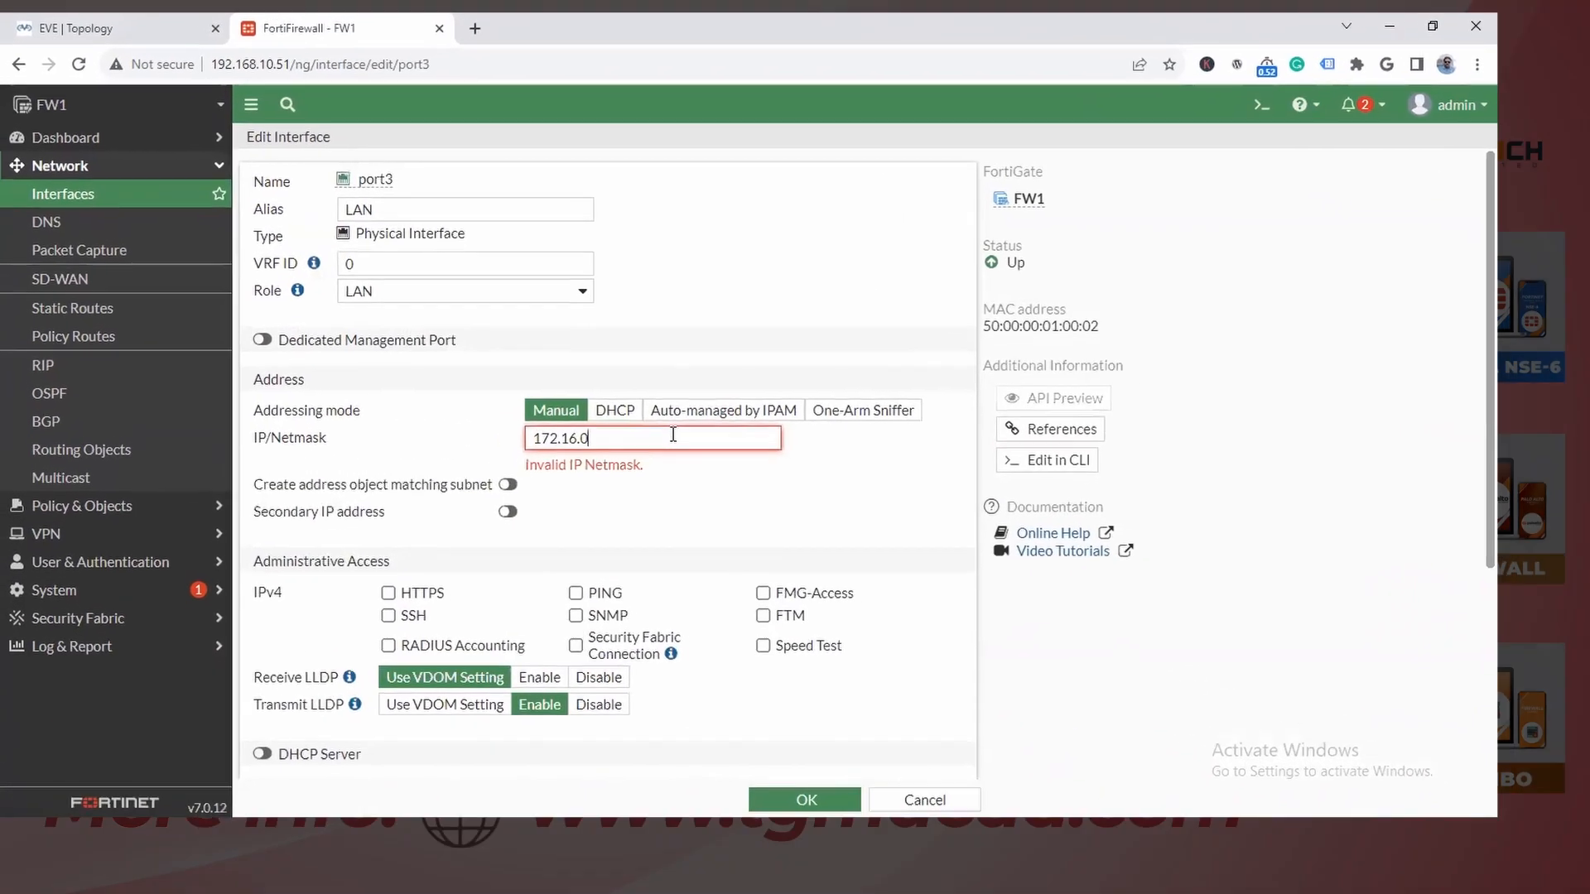
type(".0/16")
- Allow HTTPS, SSH and PING administrative access on port3 and save the interface
left_click(414, 614)
left_click(414, 638)
left_click(612, 614)
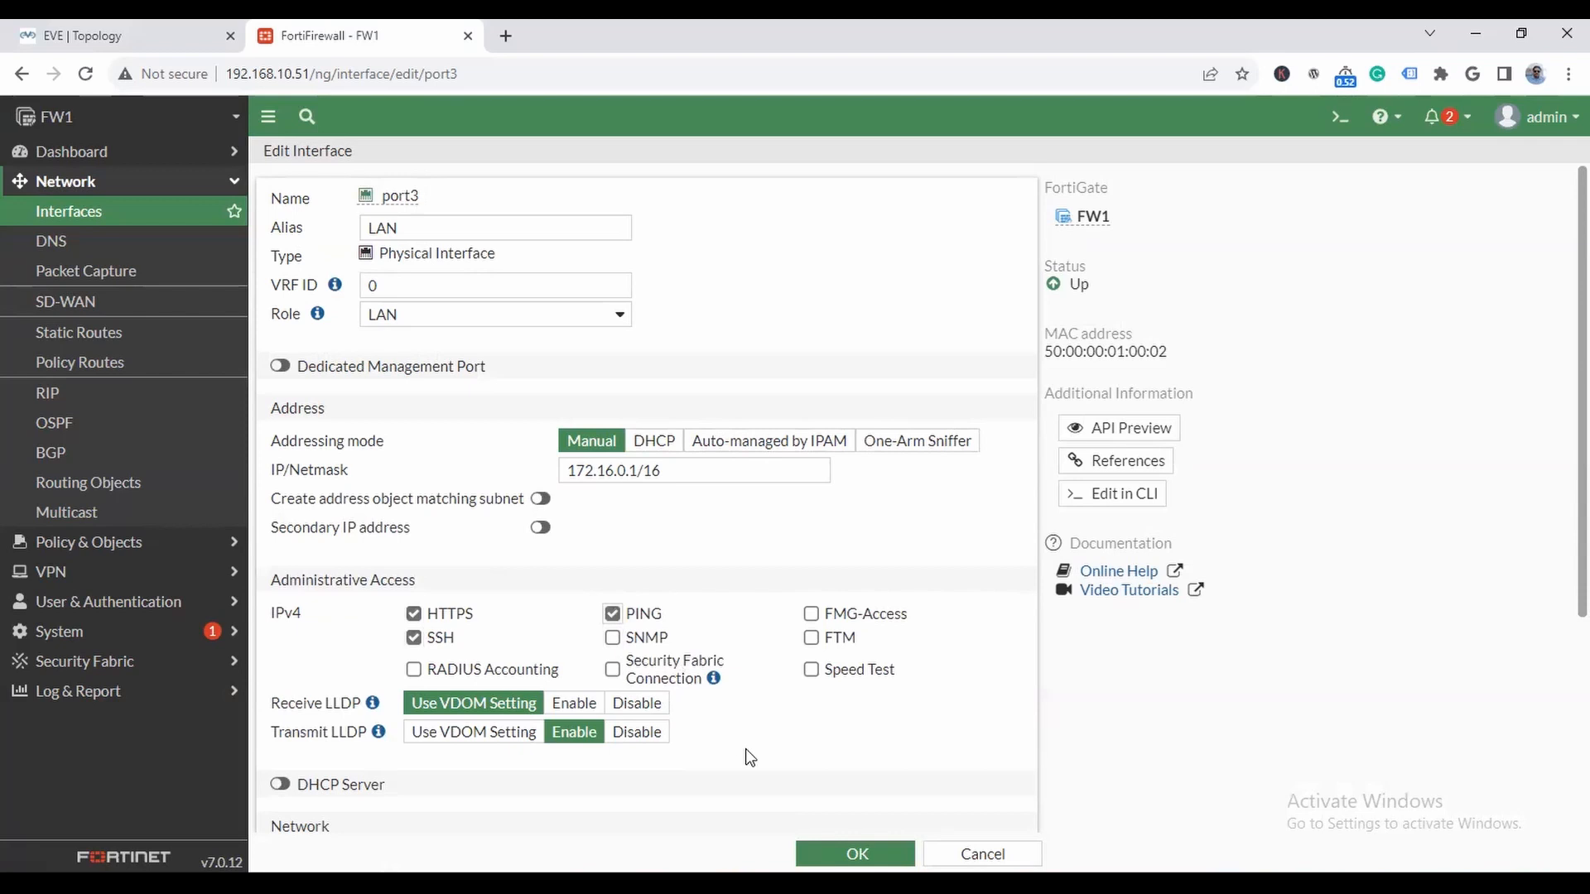
left_click(857, 854)
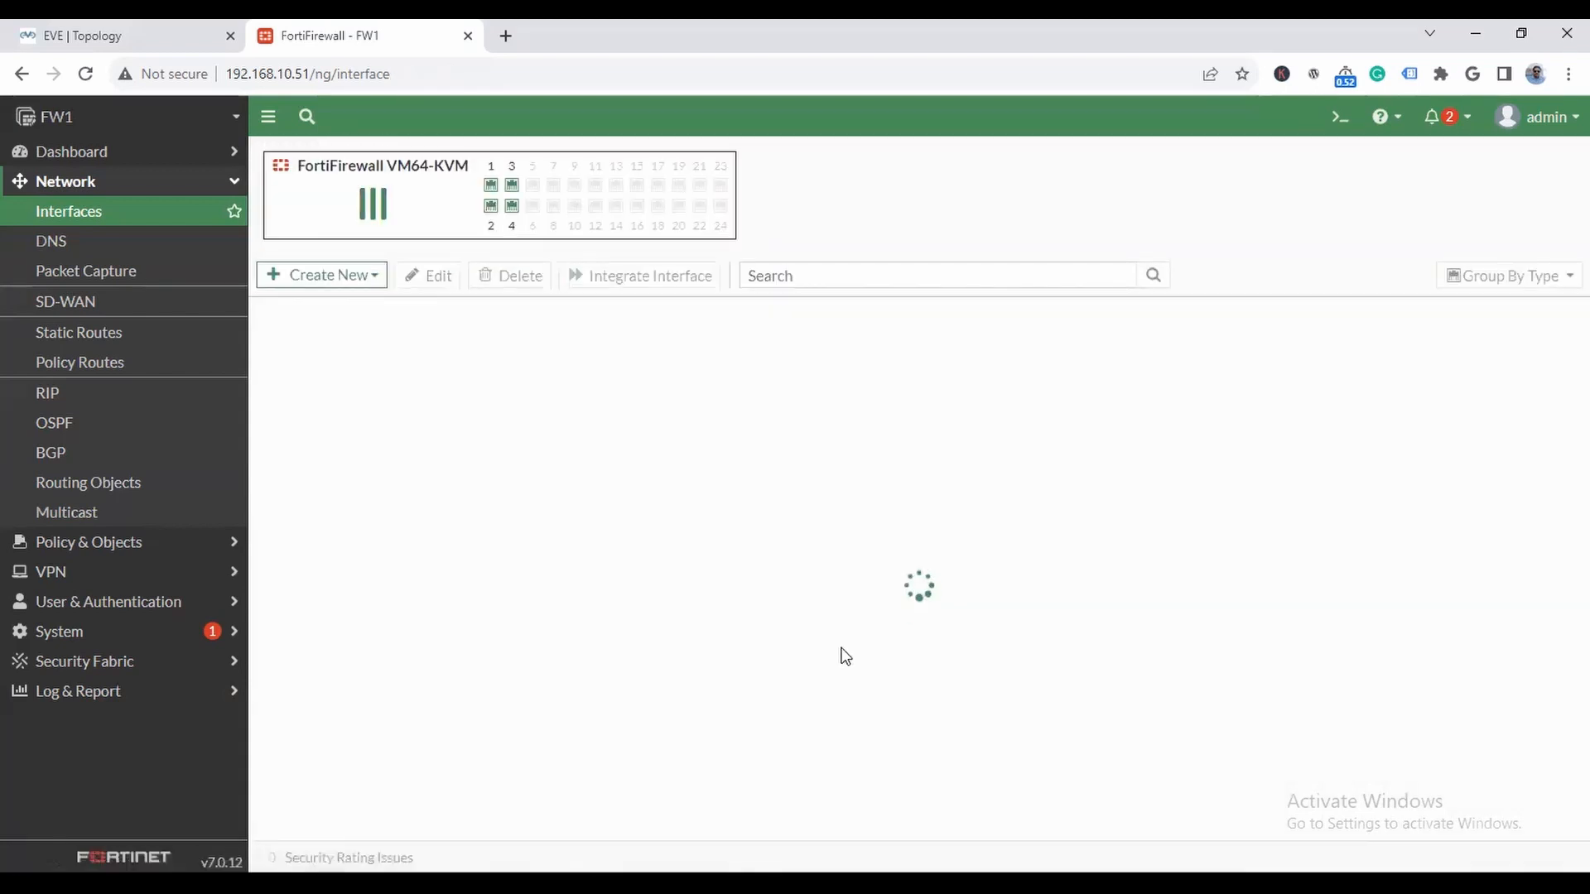
- Check FW1's WAN port in the topology and edit port2, giving it the alias WAN and the role WAN
left_click(125, 36)
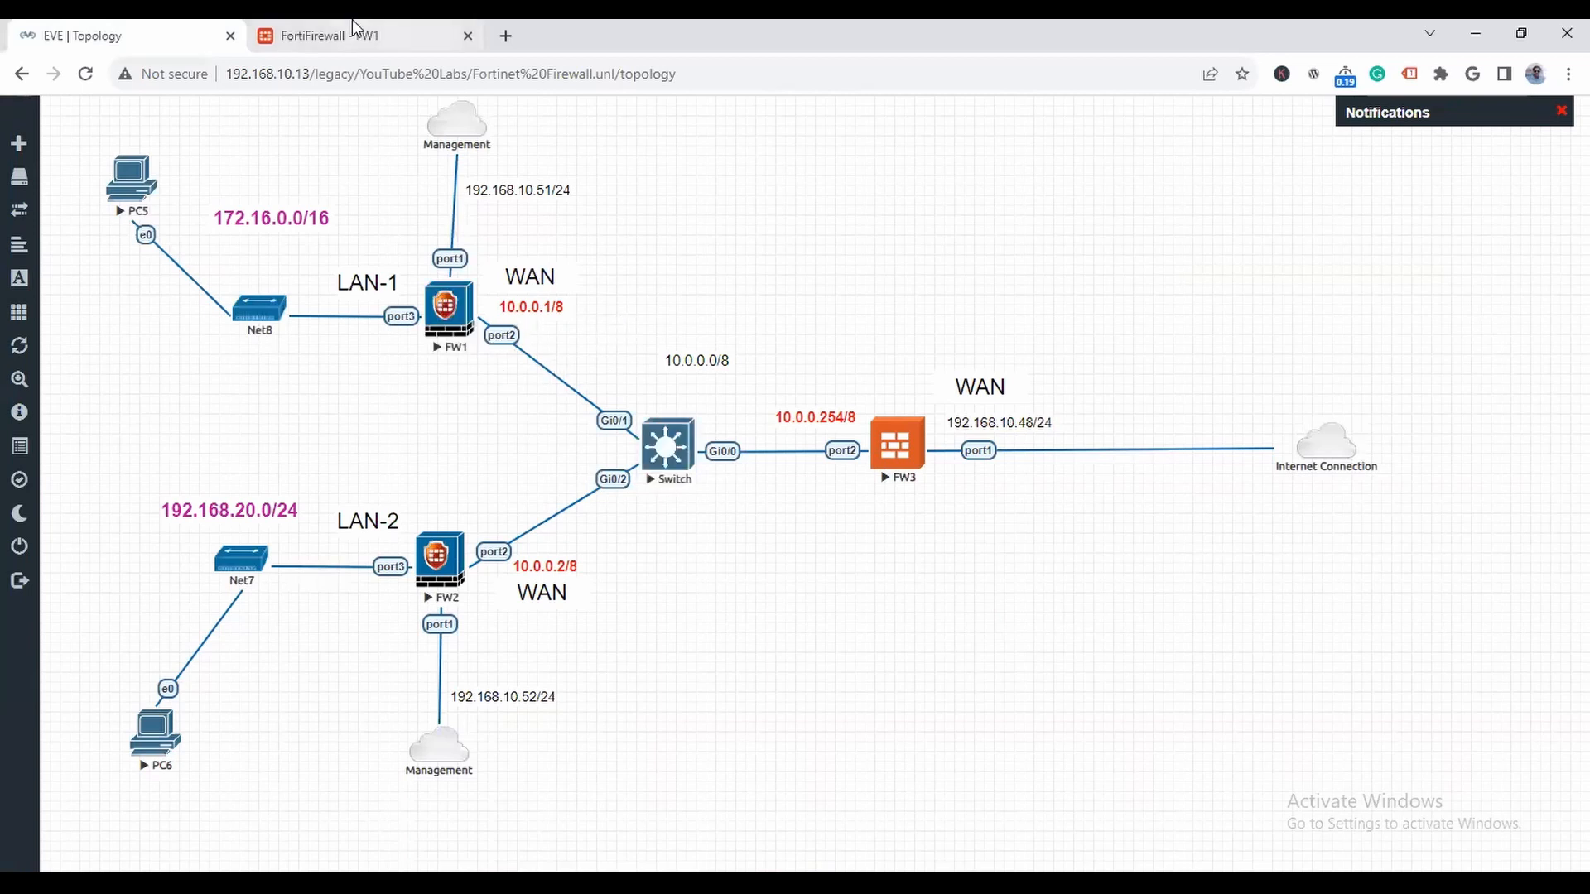
left_click(389, 40)
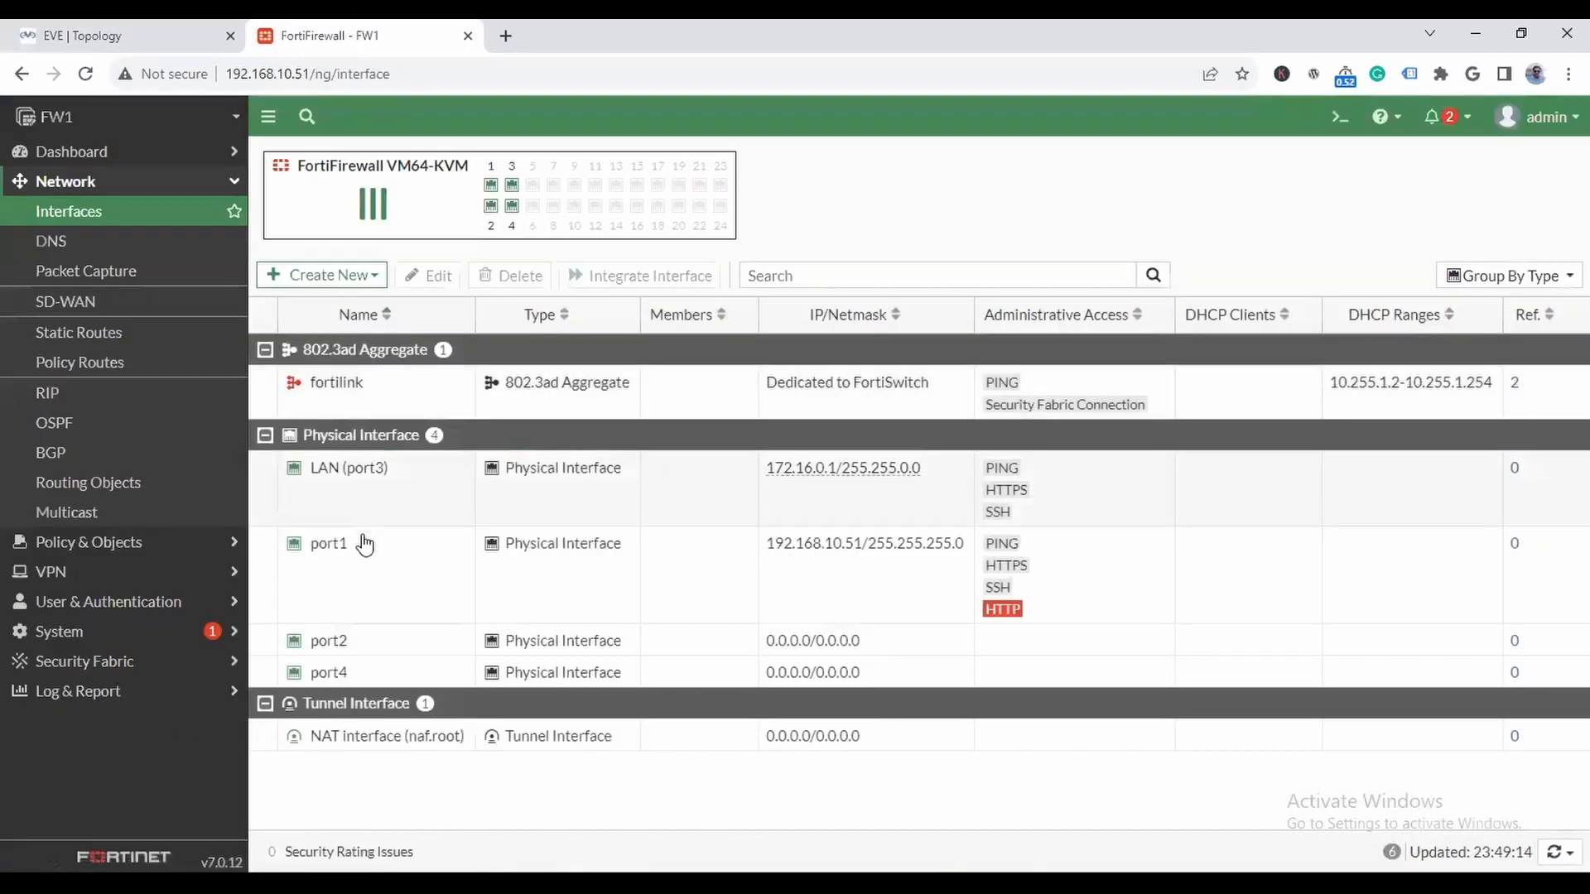
double_click(348, 642)
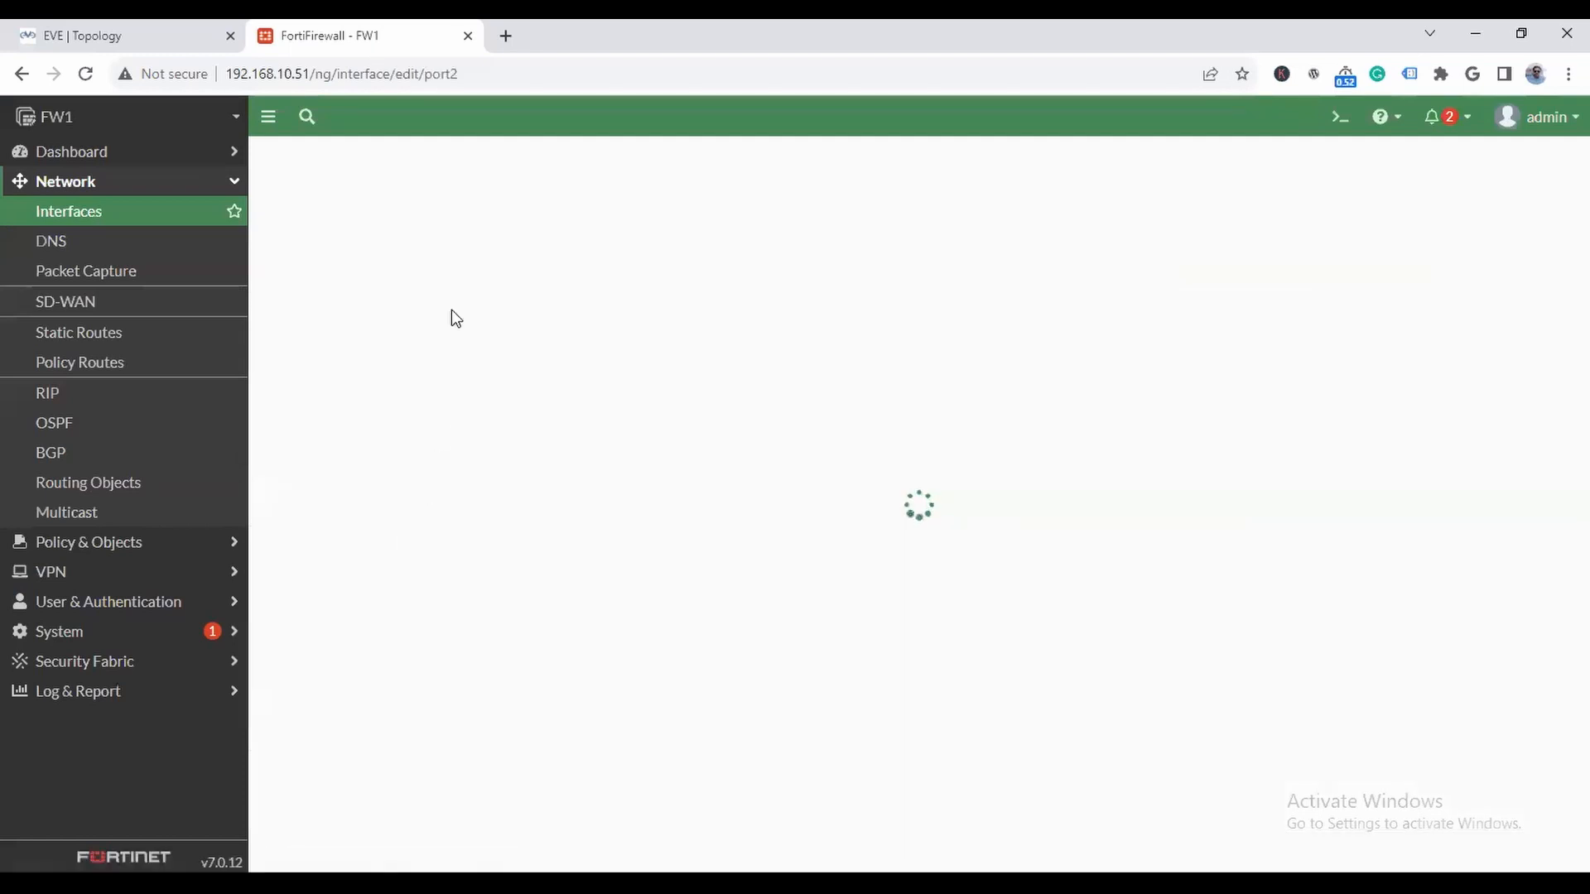
left_click(471, 228)
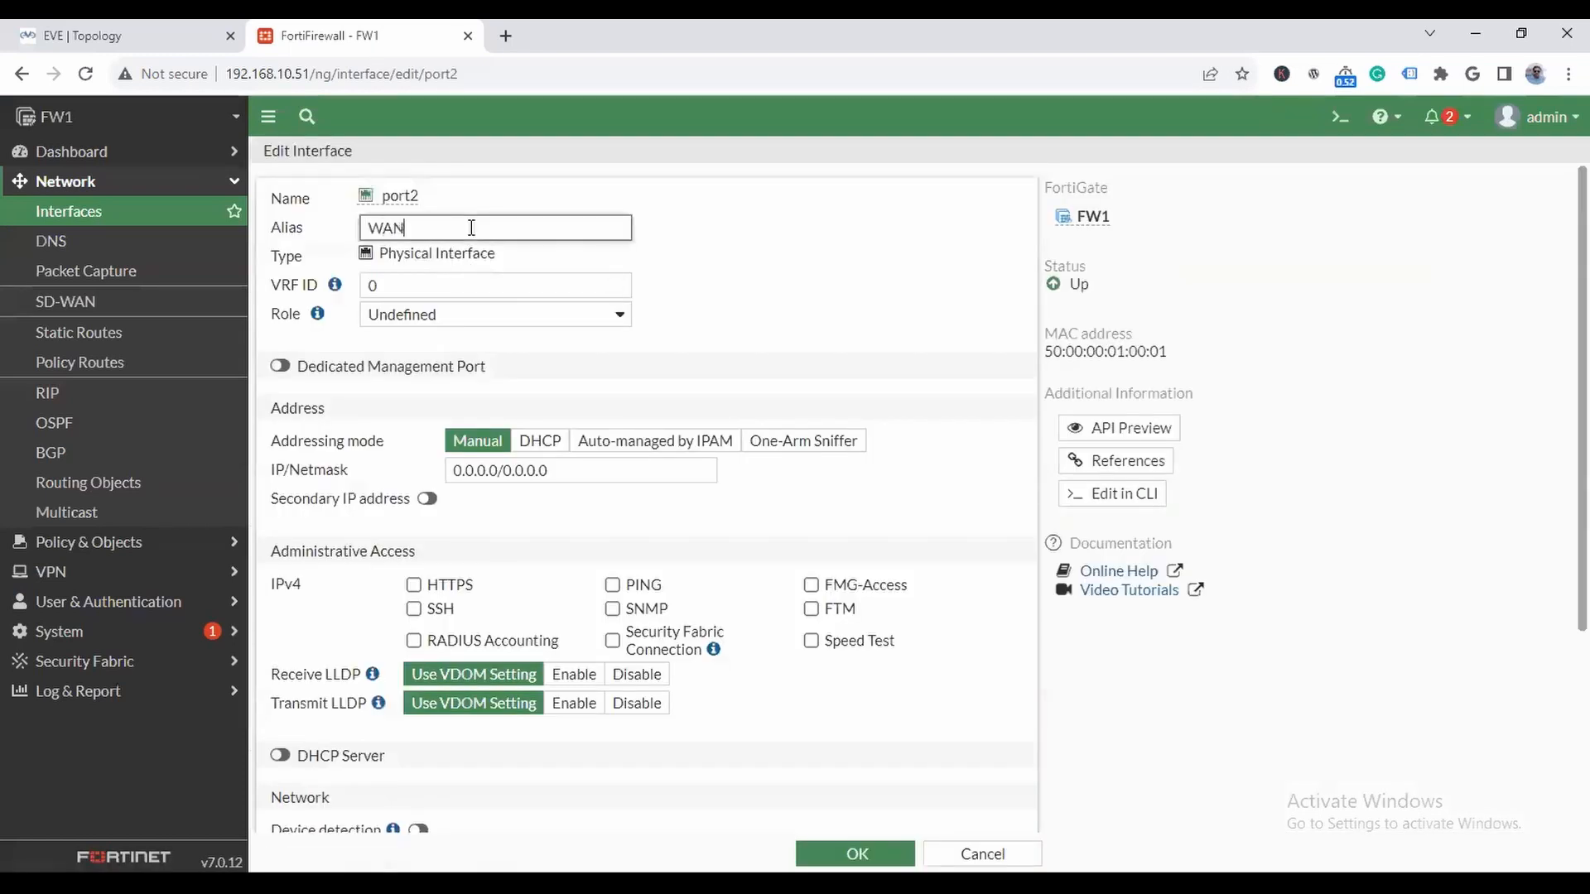
left_click(477, 315)
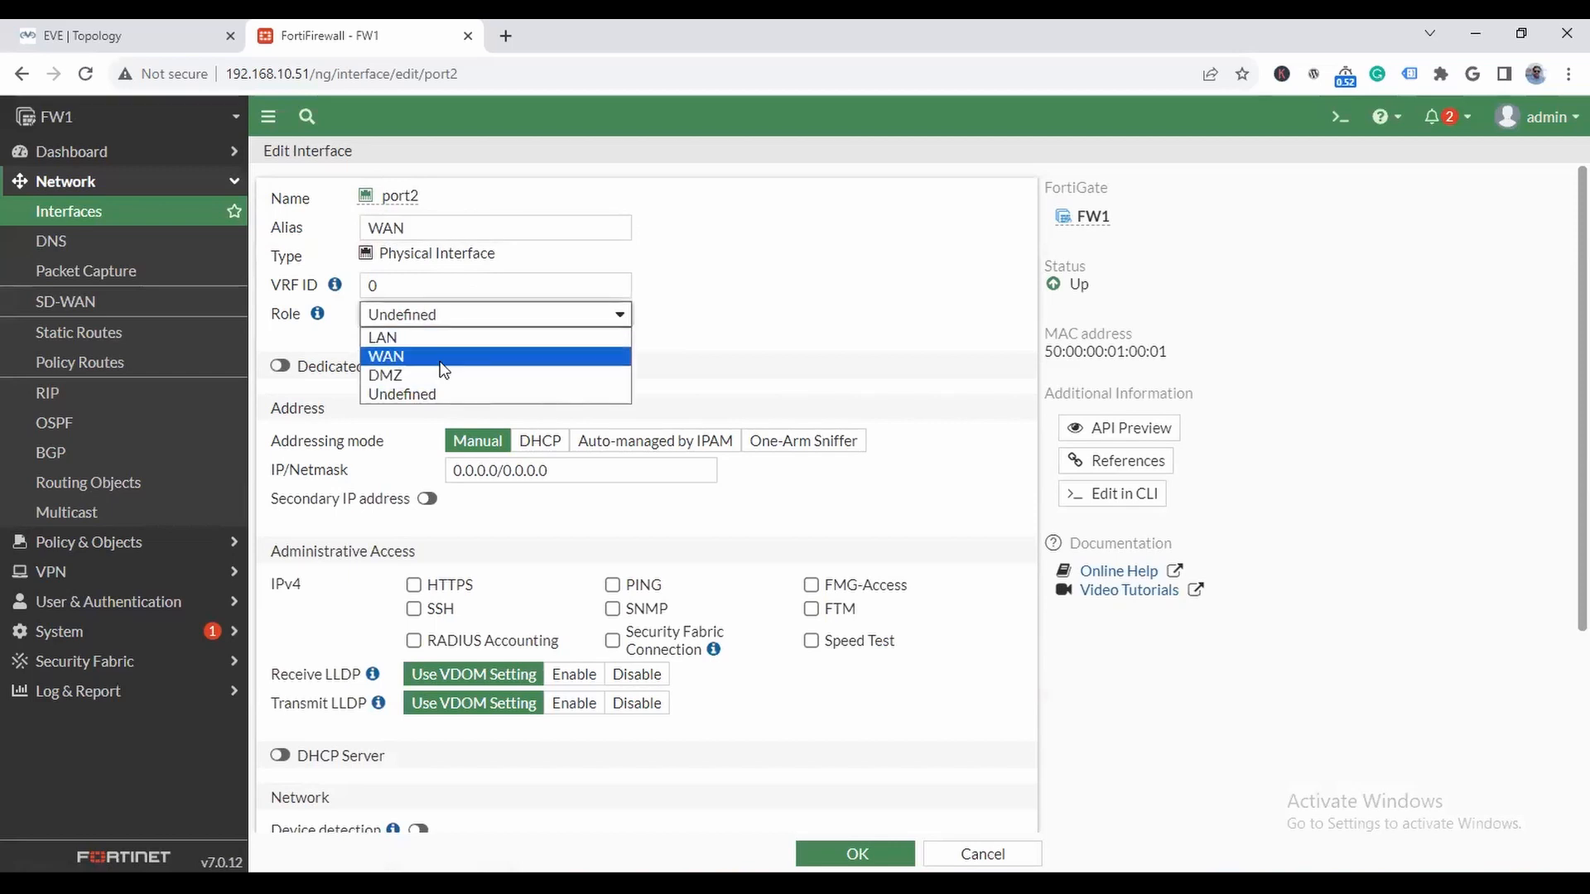
left_click(440, 361)
- Try to set port2's IP/Netmask to 10.0.0.1/8, and cancel the interface edit
left_click(610, 528)
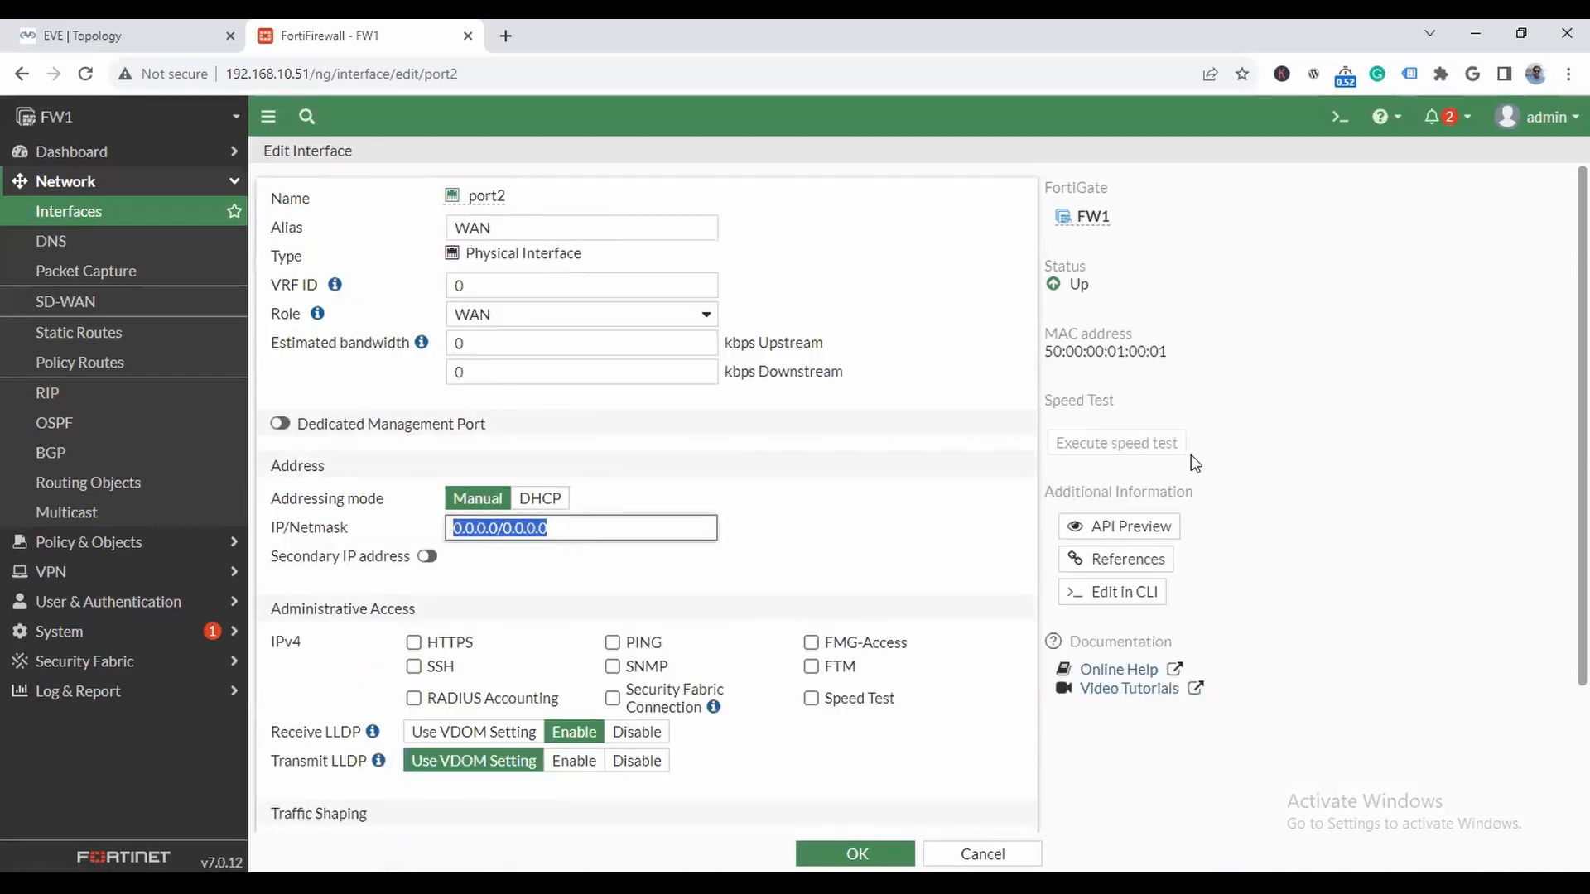
type("10.0.0.1/8")
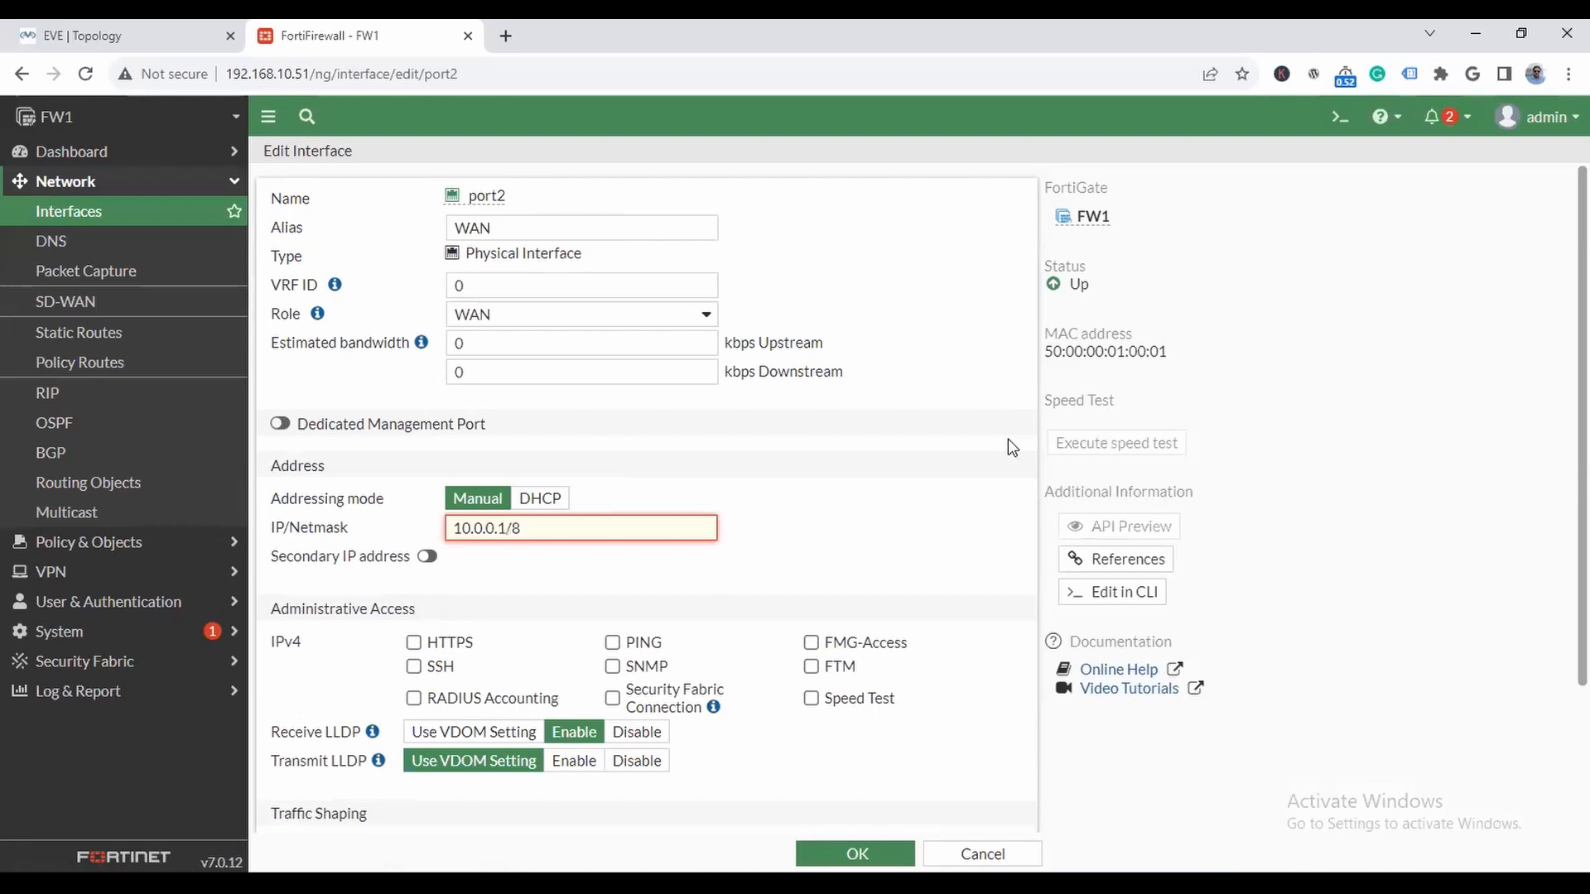
left_click(833, 547)
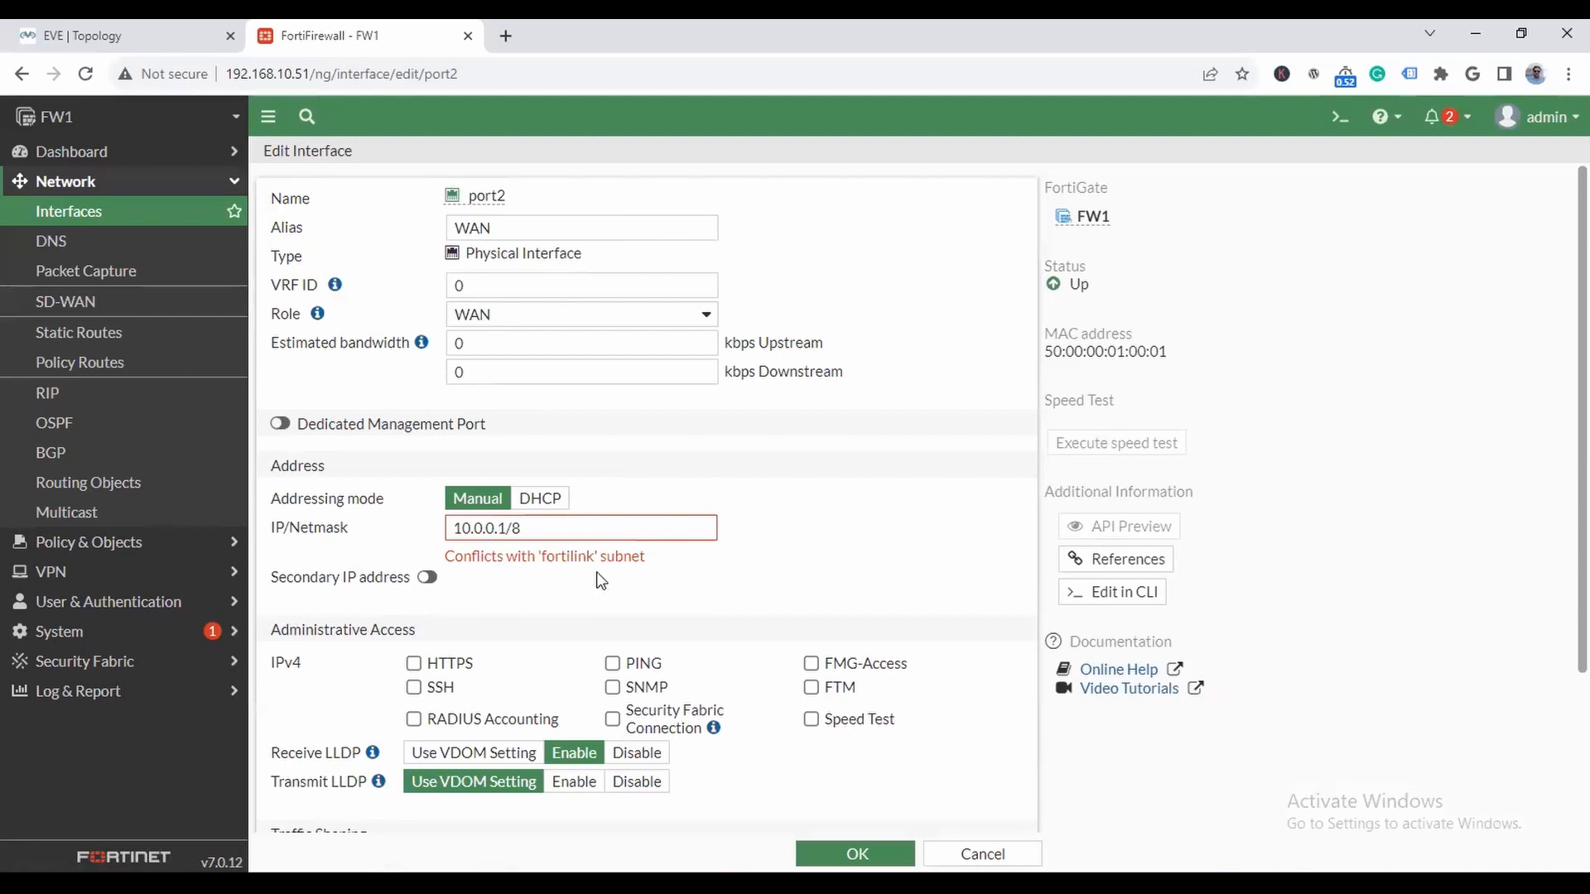
left_click(982, 854)
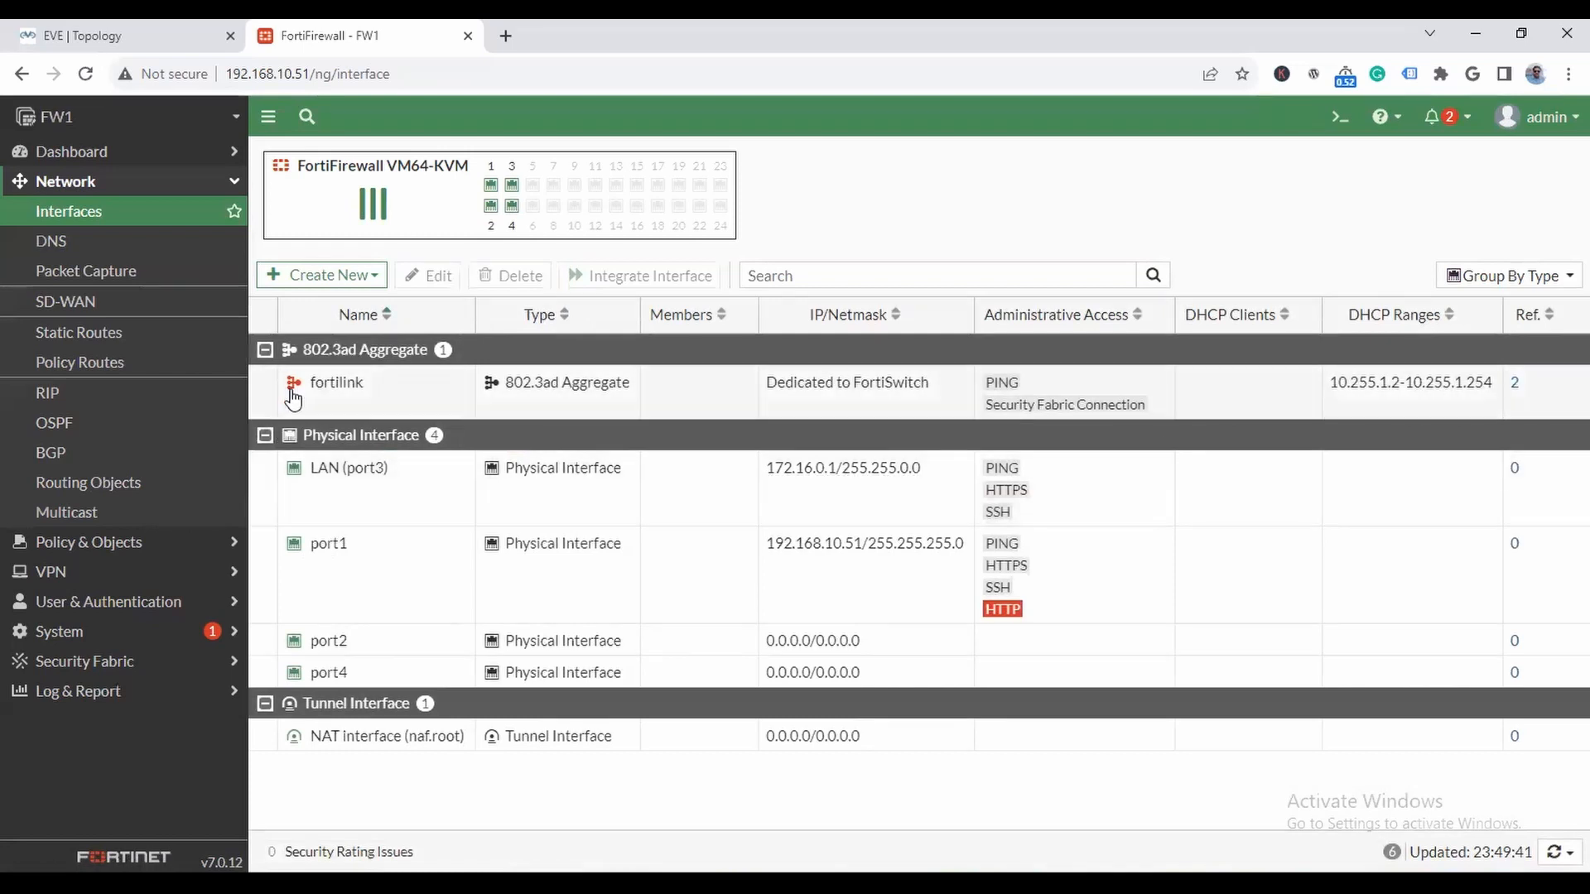
- Edit the fortilink interface, try to save it with IP/Netmask 0.0.0.0/0, and clear the address
double_click(339, 391)
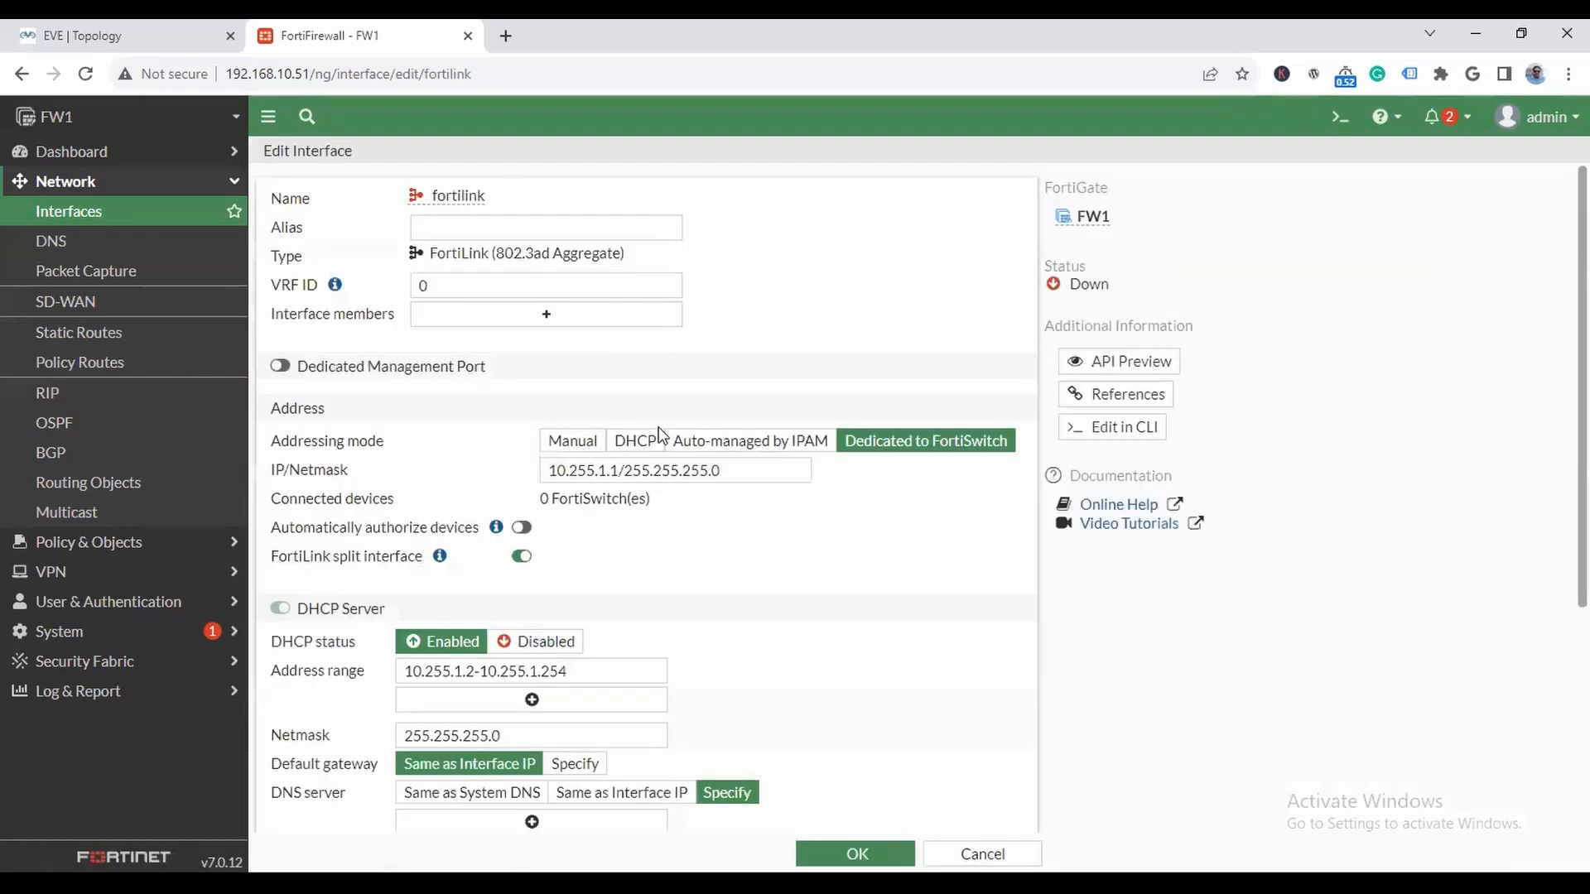
left_click_drag(753, 467, 371, 462)
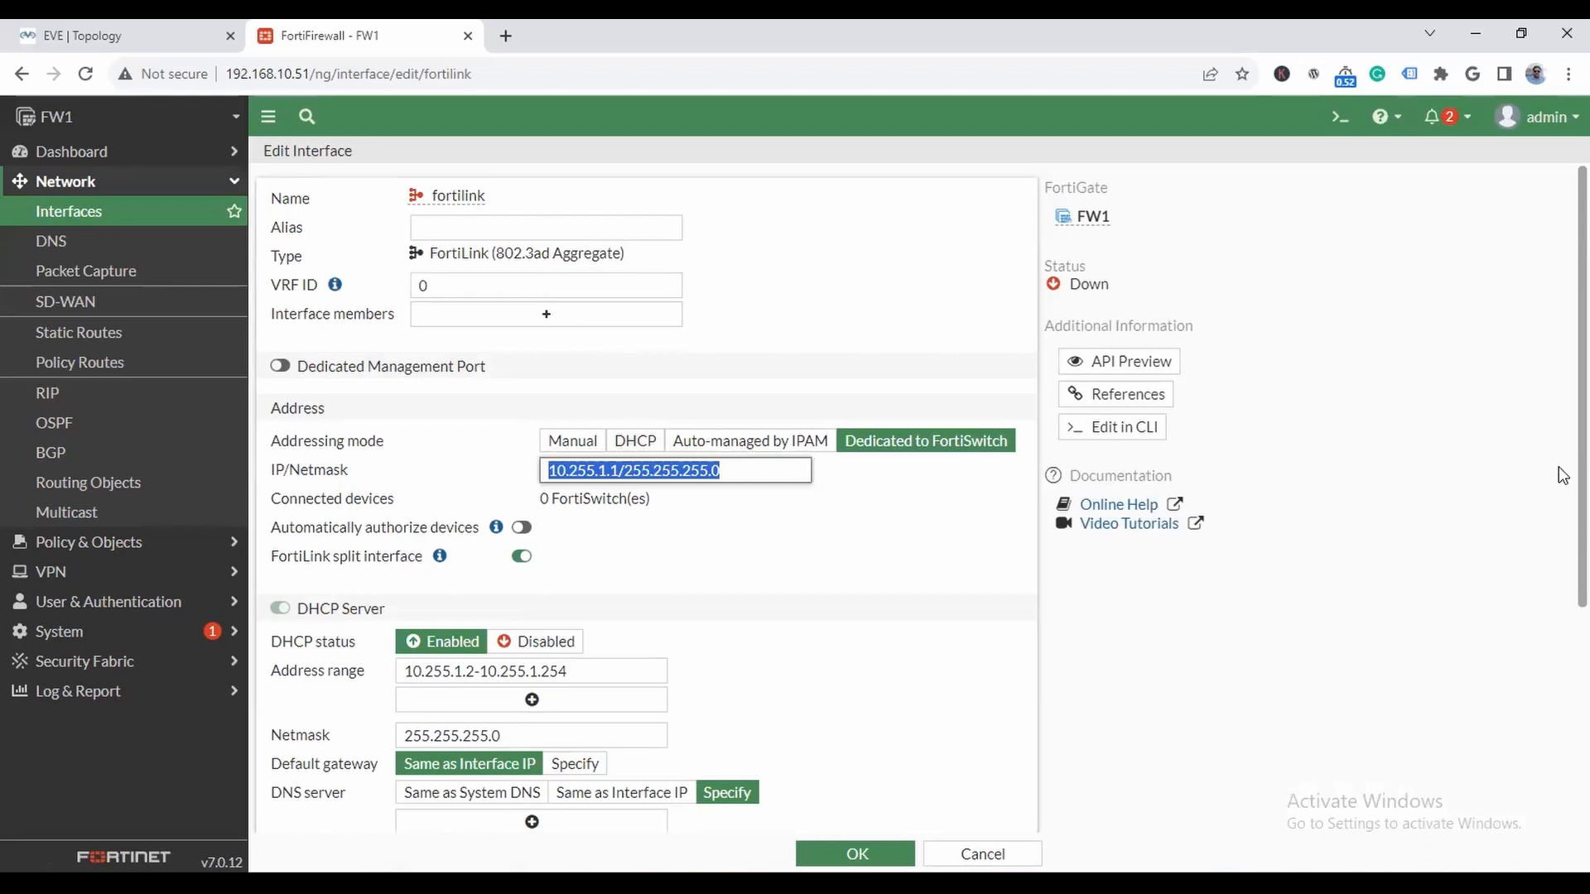
type("0.0.0.0/0")
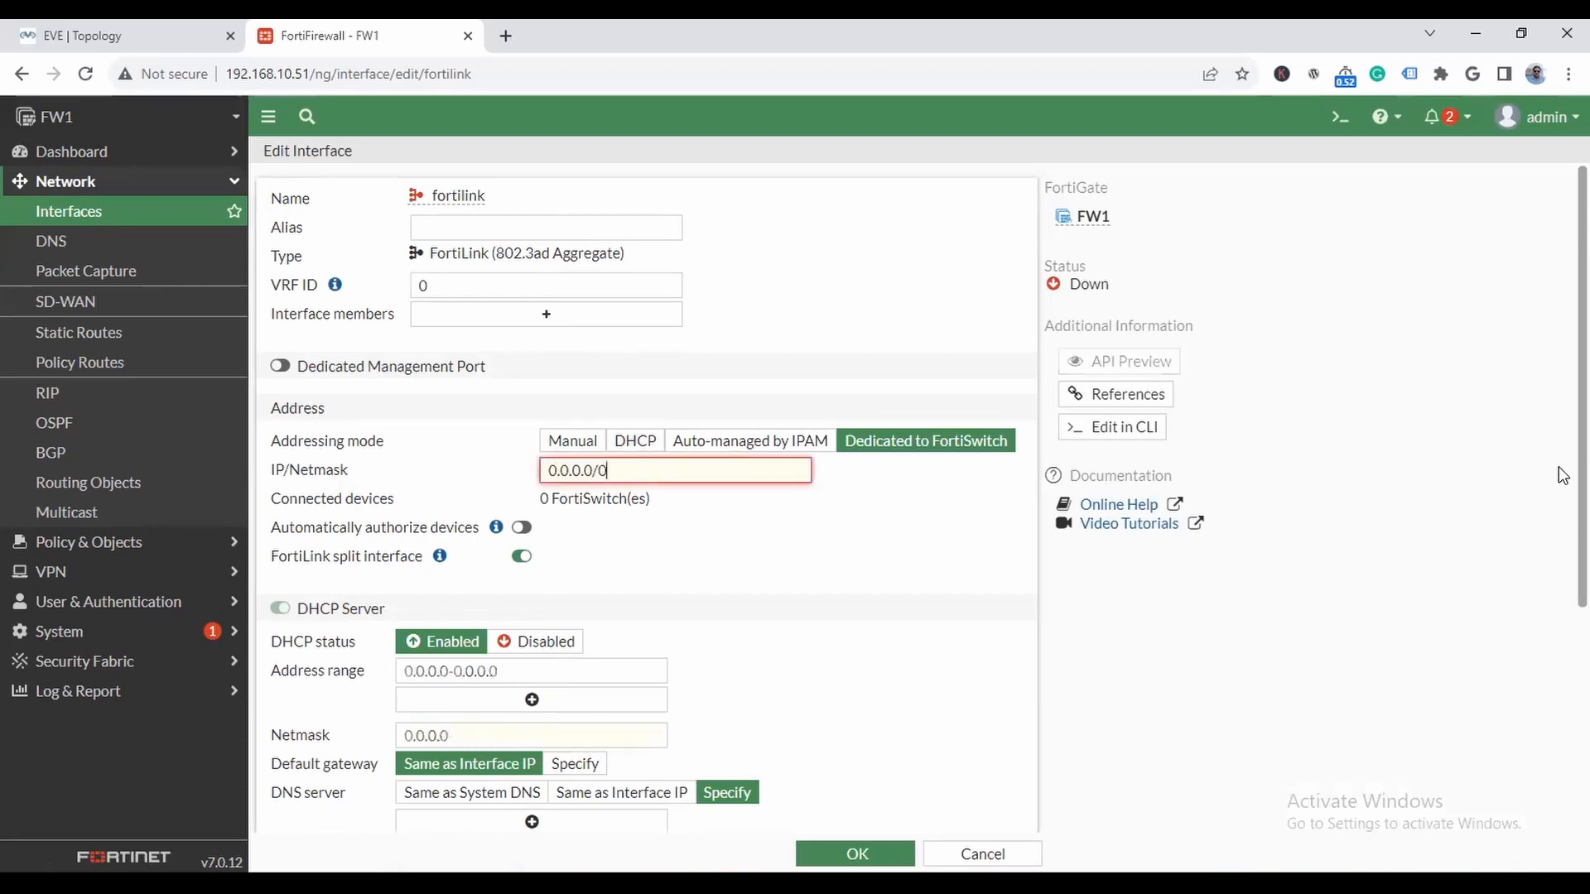
left_click(855, 854)
left_click(681, 478)
key("BackSpace")
key("BackSpace")
key("BackSpace")
key("BackSpace")
key("BackSpace")
key("BackSpace")
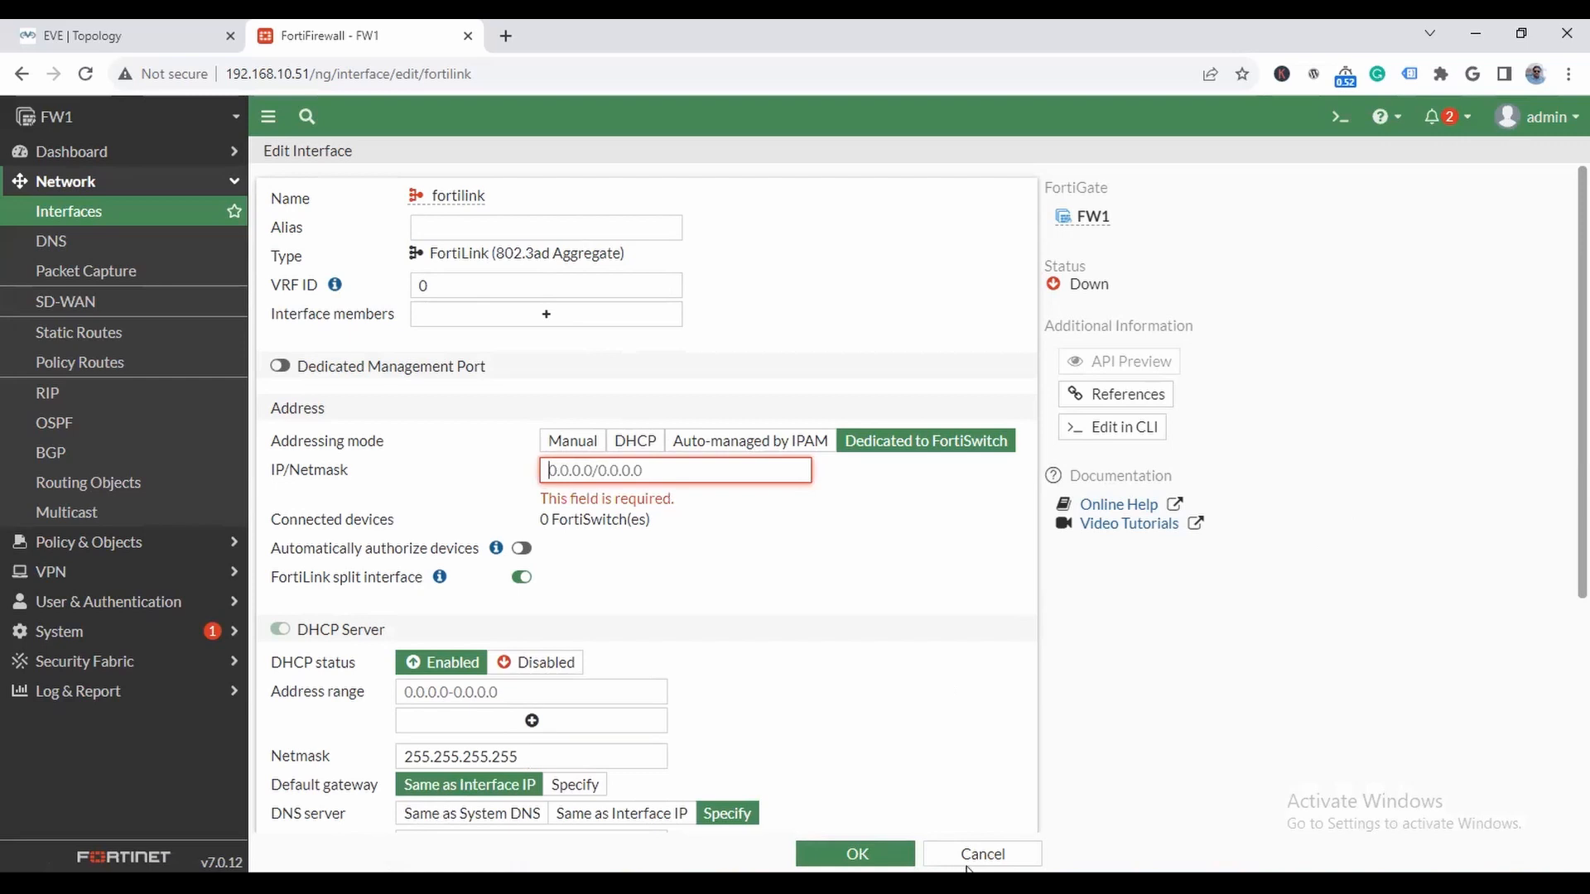
- Set the fortilink interface's status to Disabled and try to save it
scroll(725, 766, "down", 4)
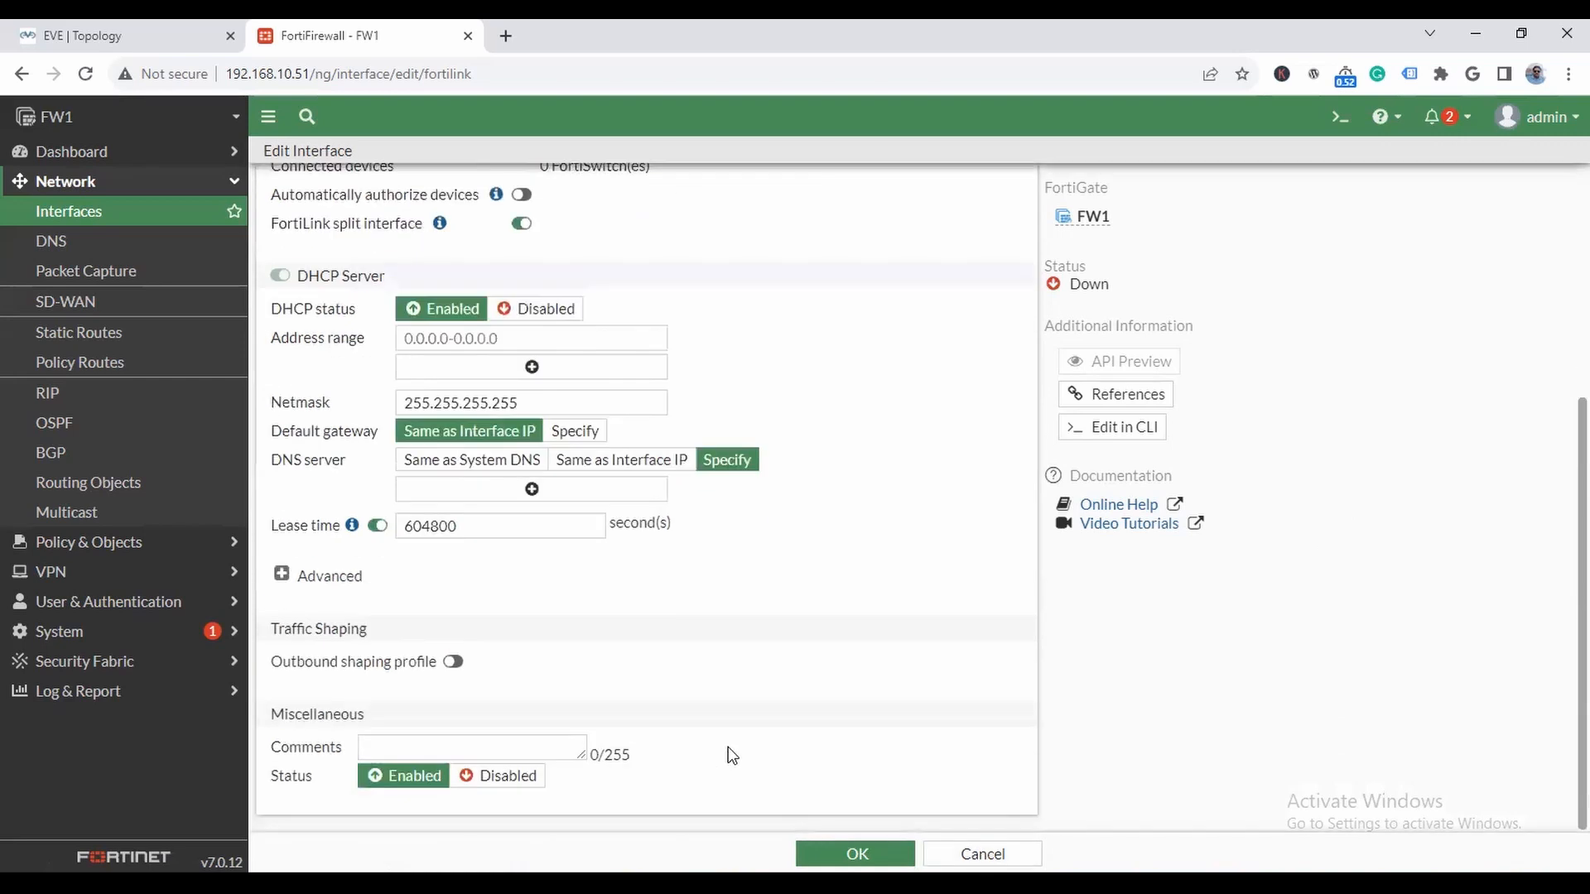
left_click(523, 783)
left_click(857, 854)
- Set the fortilink interface's IP/Netmask to 0.0.0.0/0.0.0.0
left_click(666, 469)
type("0")
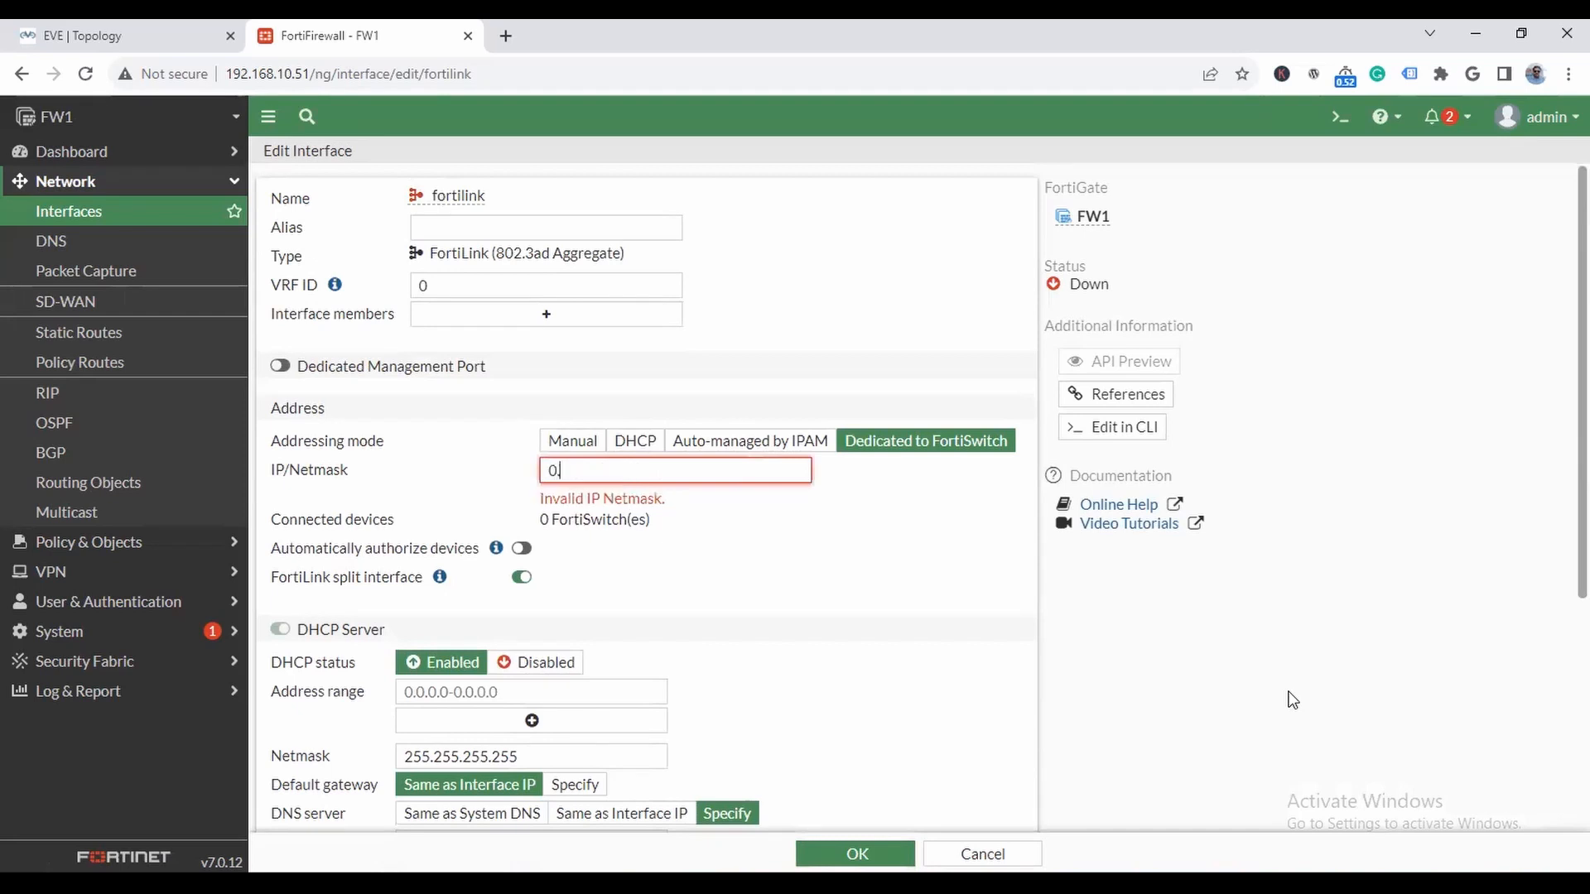
type(".0.0.0/0")
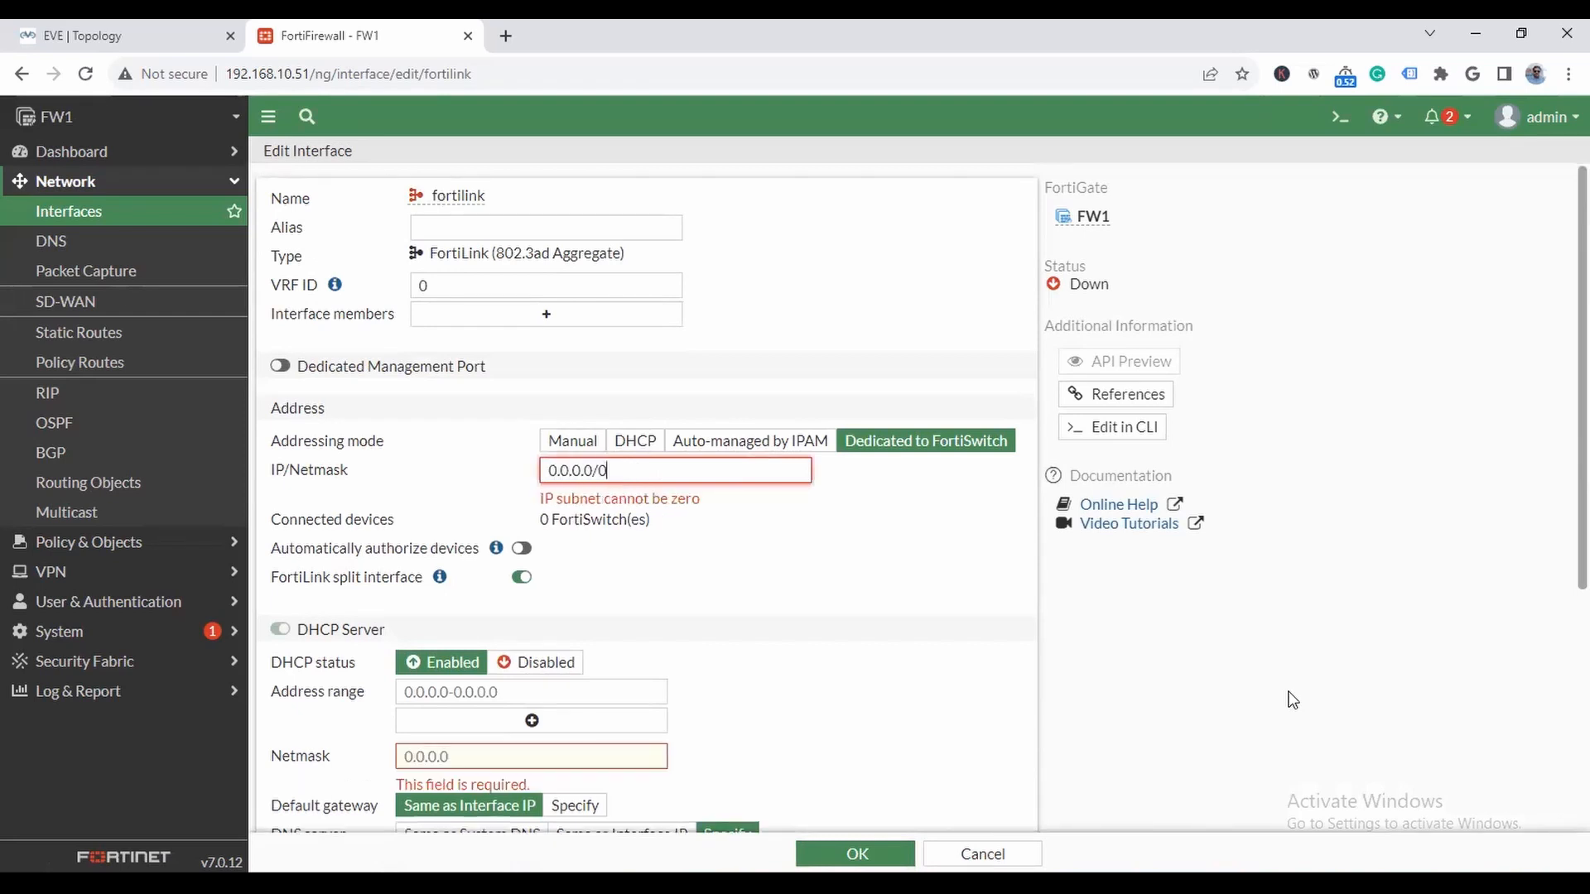
type(".0.0.0")
- Turn off the FortiLink split interface option, and cancel the fortilink interface edit
scroll(828, 679, "down", 5)
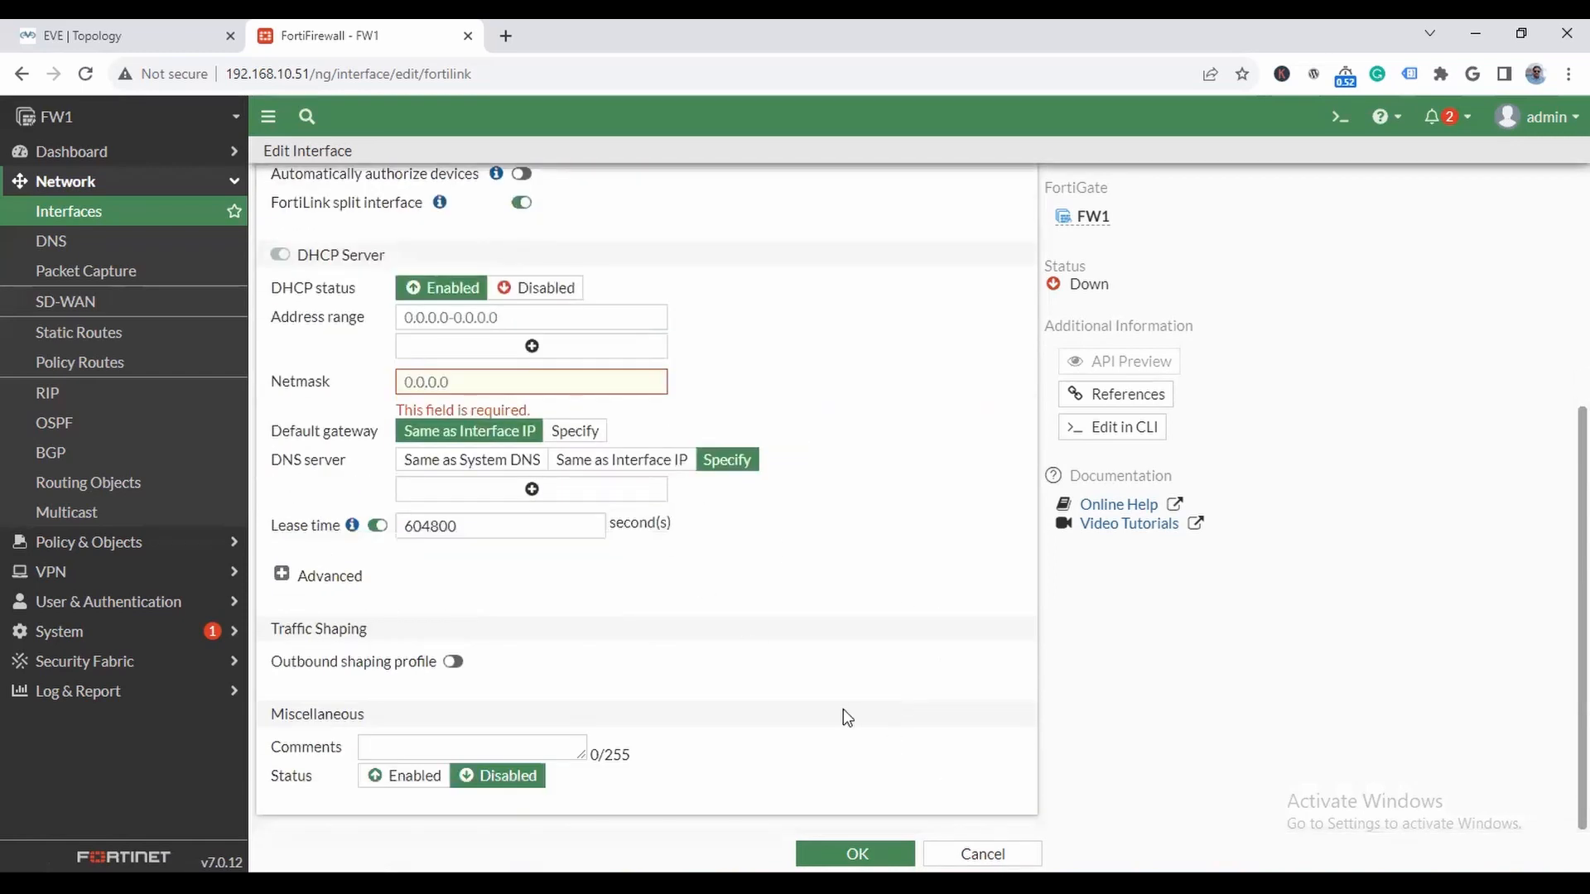
scroll(845, 716, "up", 5)
left_click(521, 576)
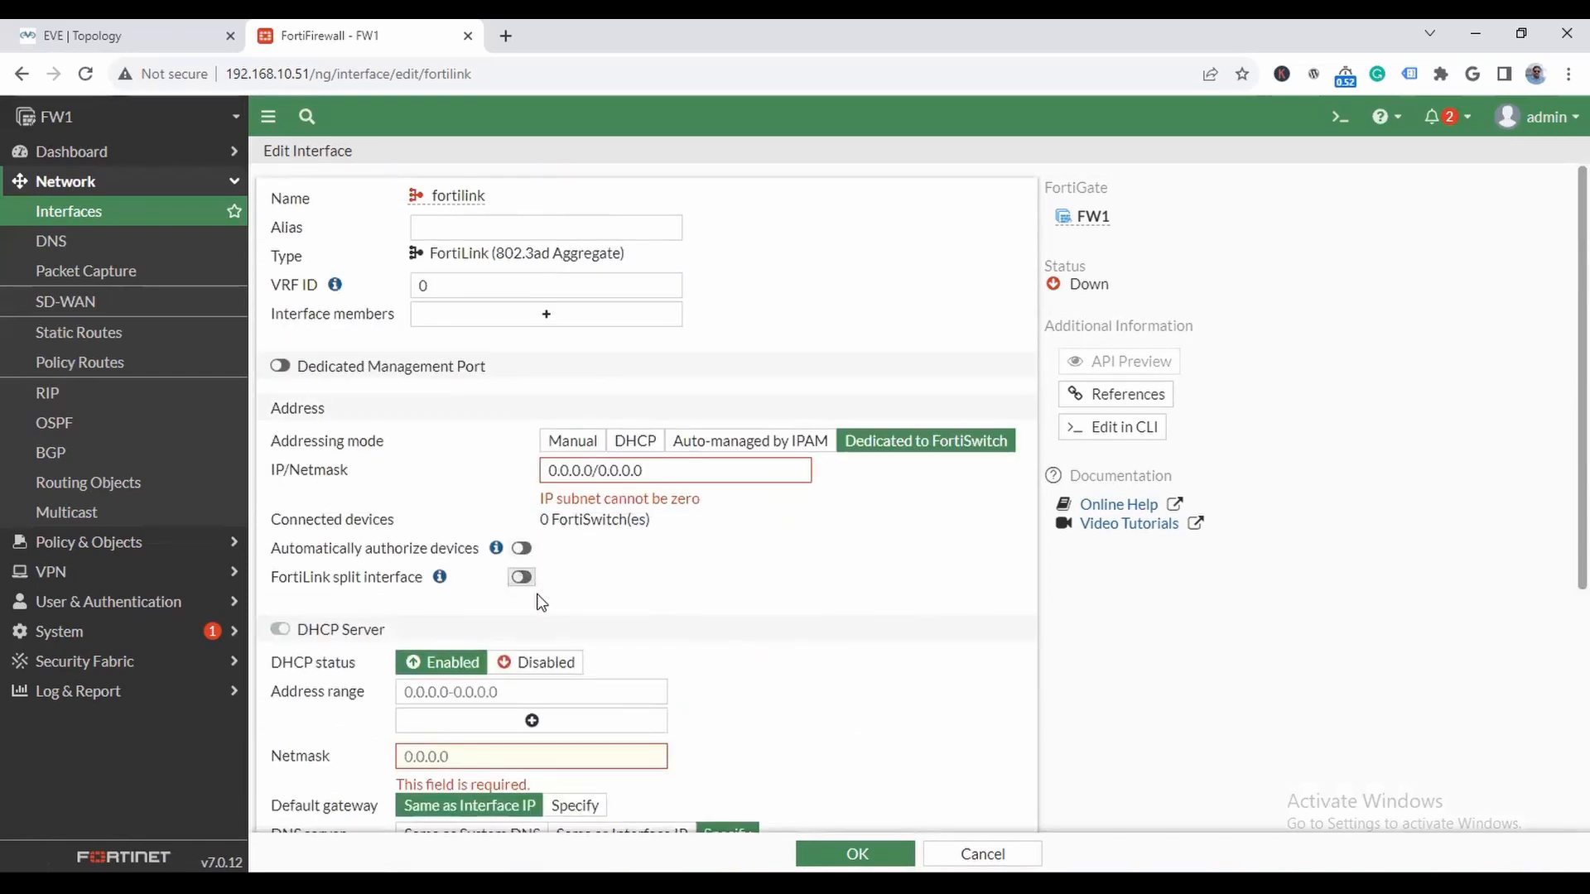
scroll(742, 653, "down", 5)
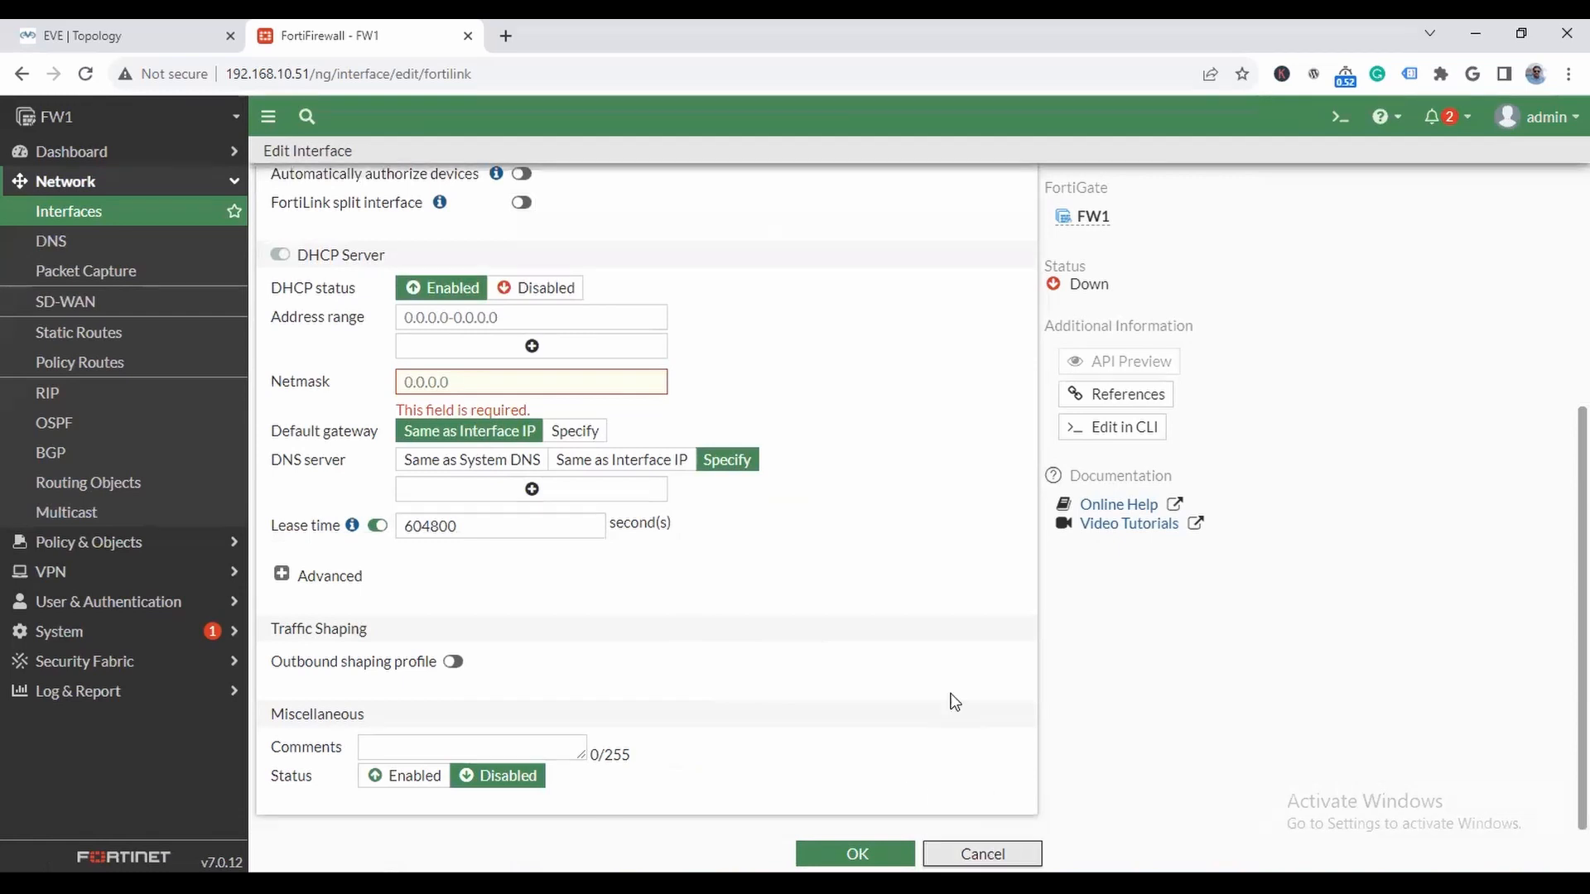
left_click(982, 854)
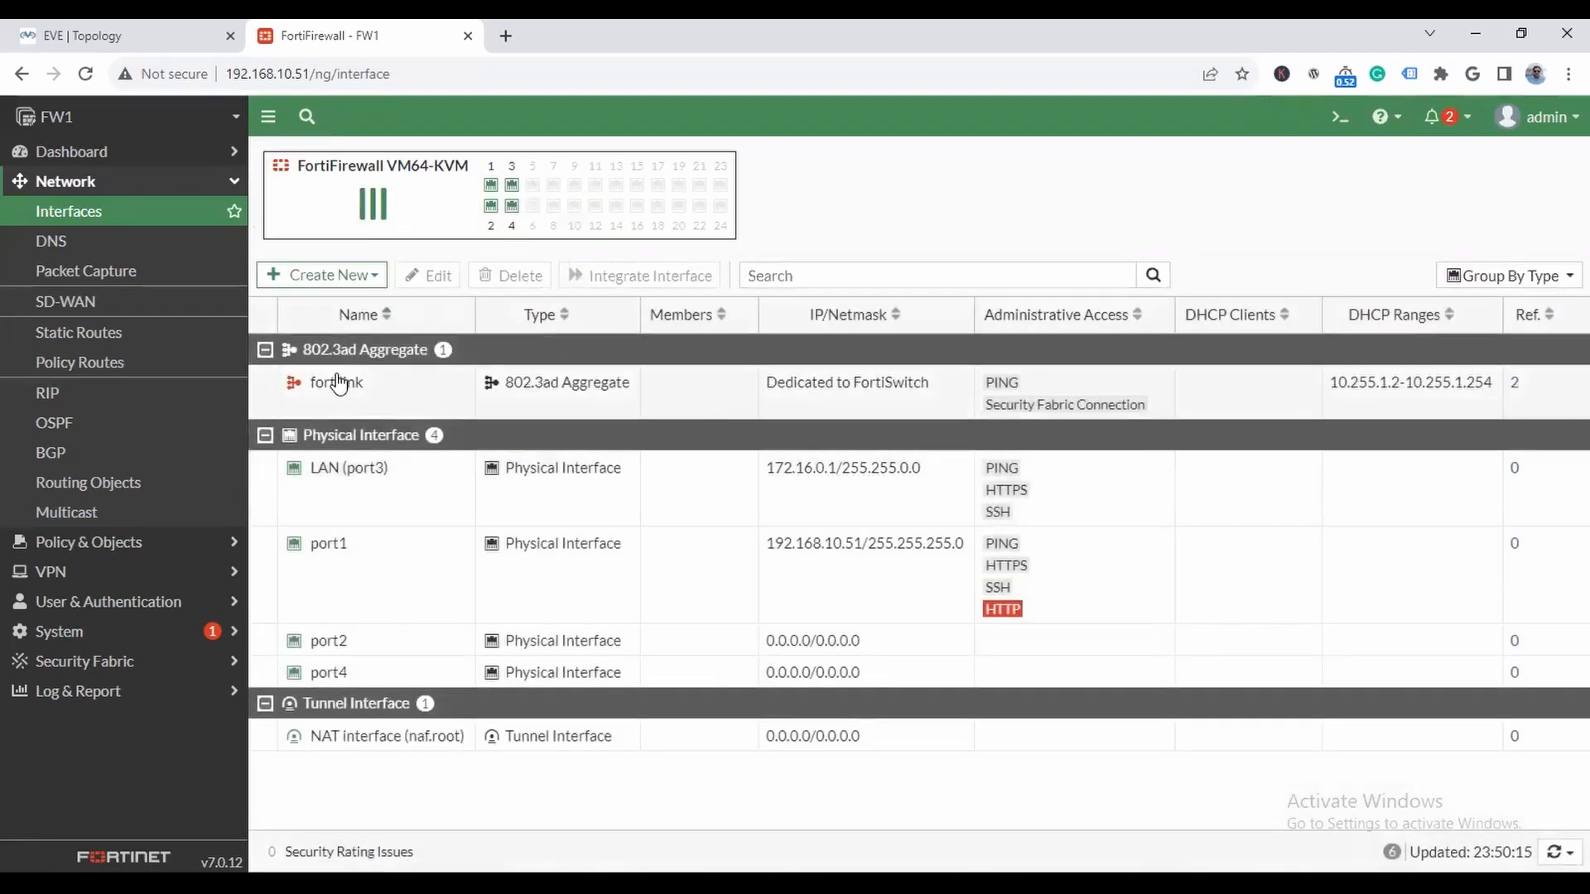
- Disable the fortilink interface directly from the interface list
right_click(337, 383)
mouse_move(493, 391)
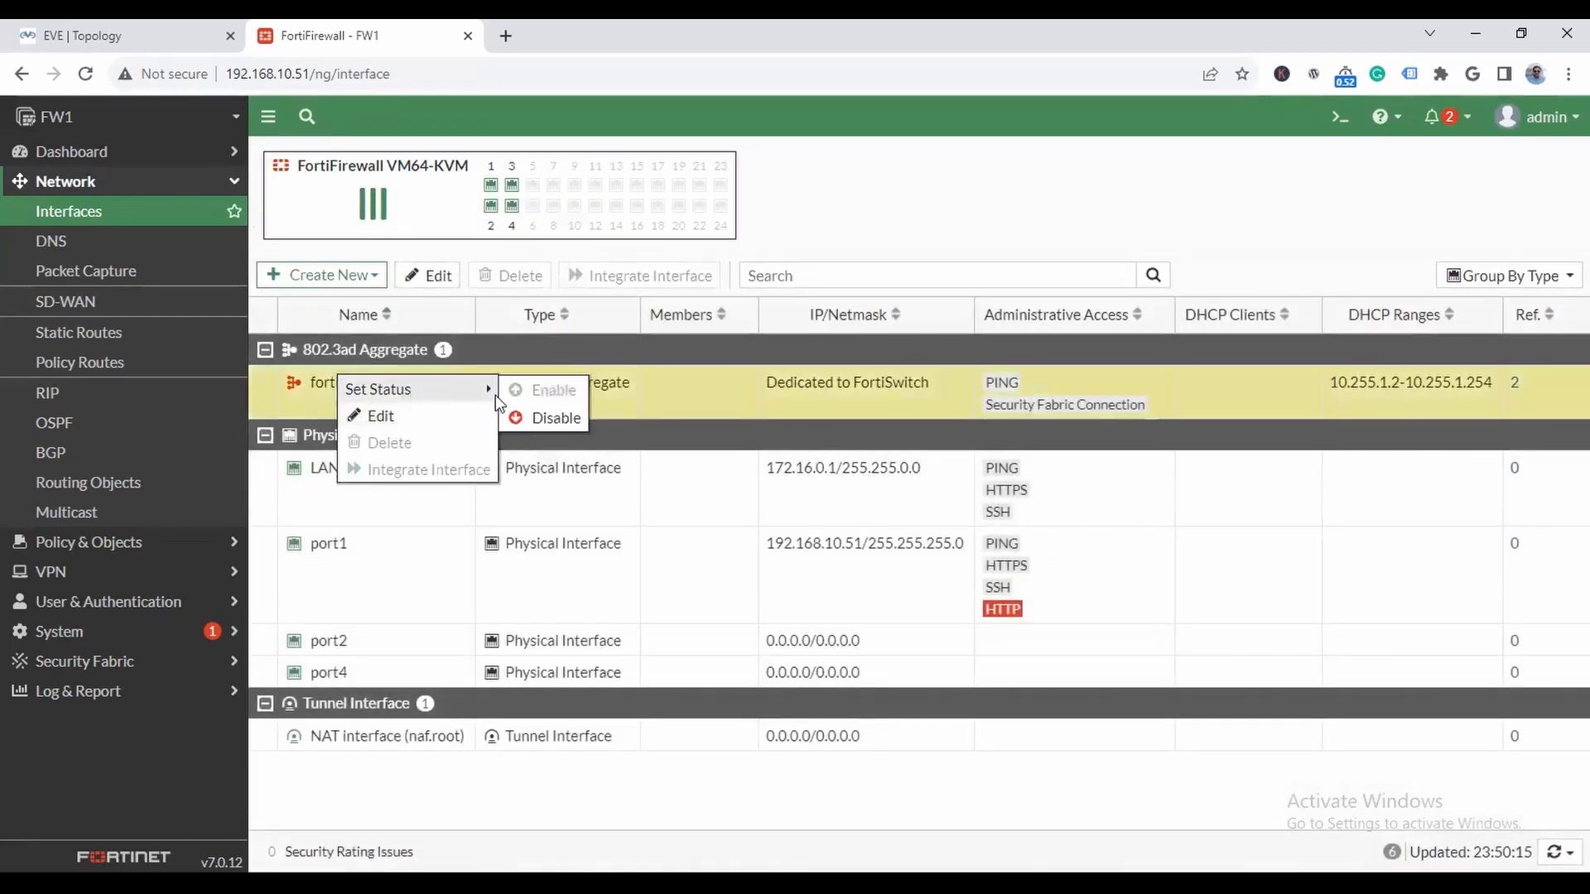
left_click(553, 419)
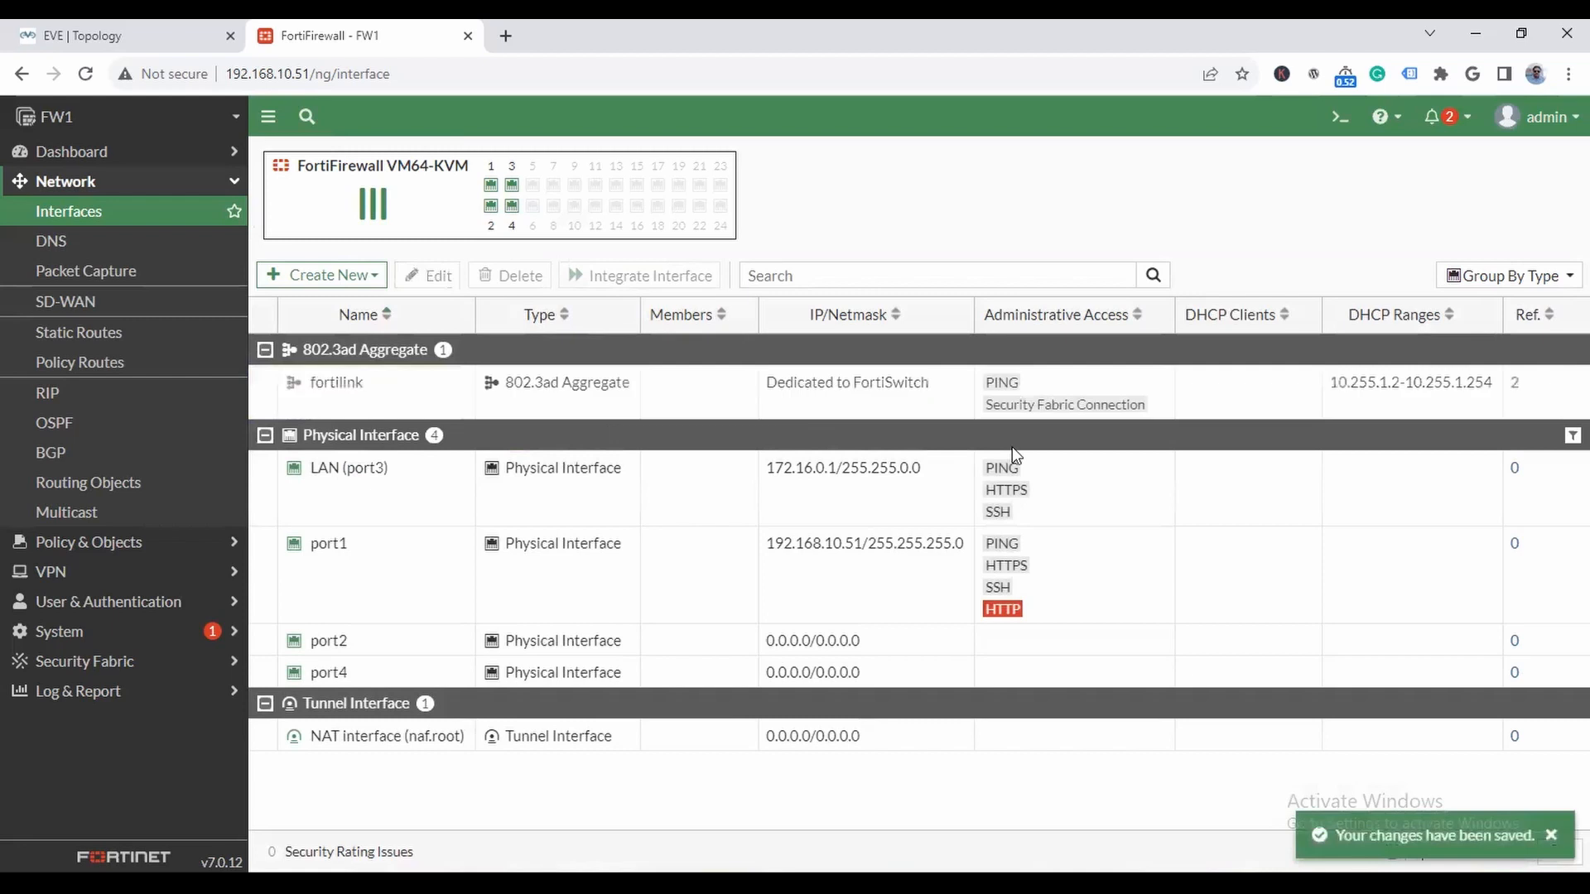
- Try to set port2's IP/Netmask to 10.0.0.1/8 again, and cancel the interface edit
double_click(342, 646)
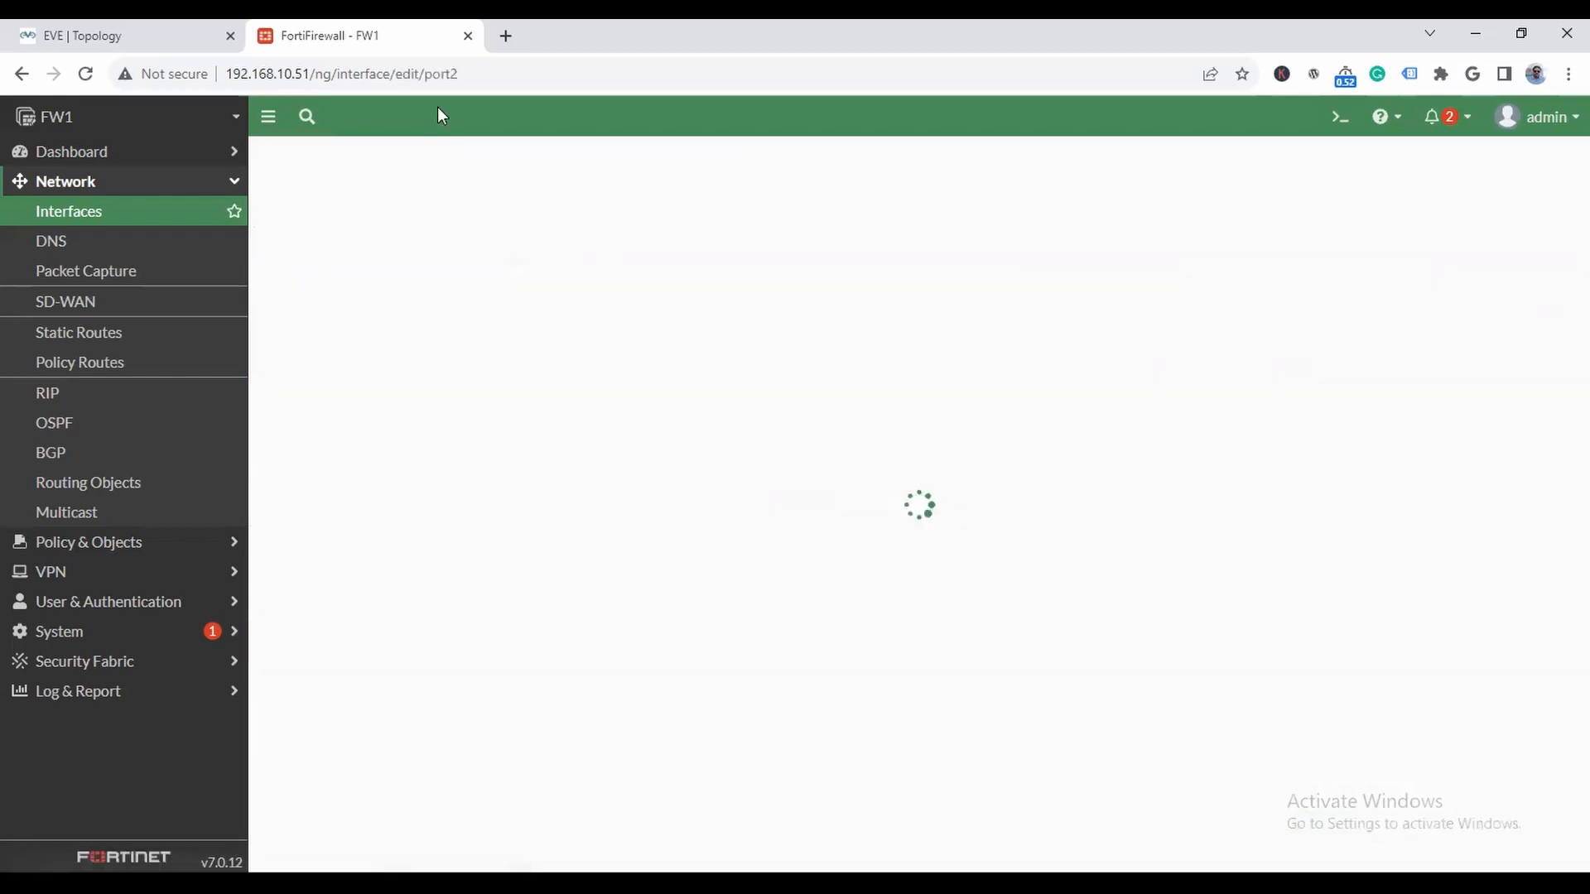
left_click(439, 231)
left_click_drag(559, 472, 260, 457)
type("10.0.0.1/8")
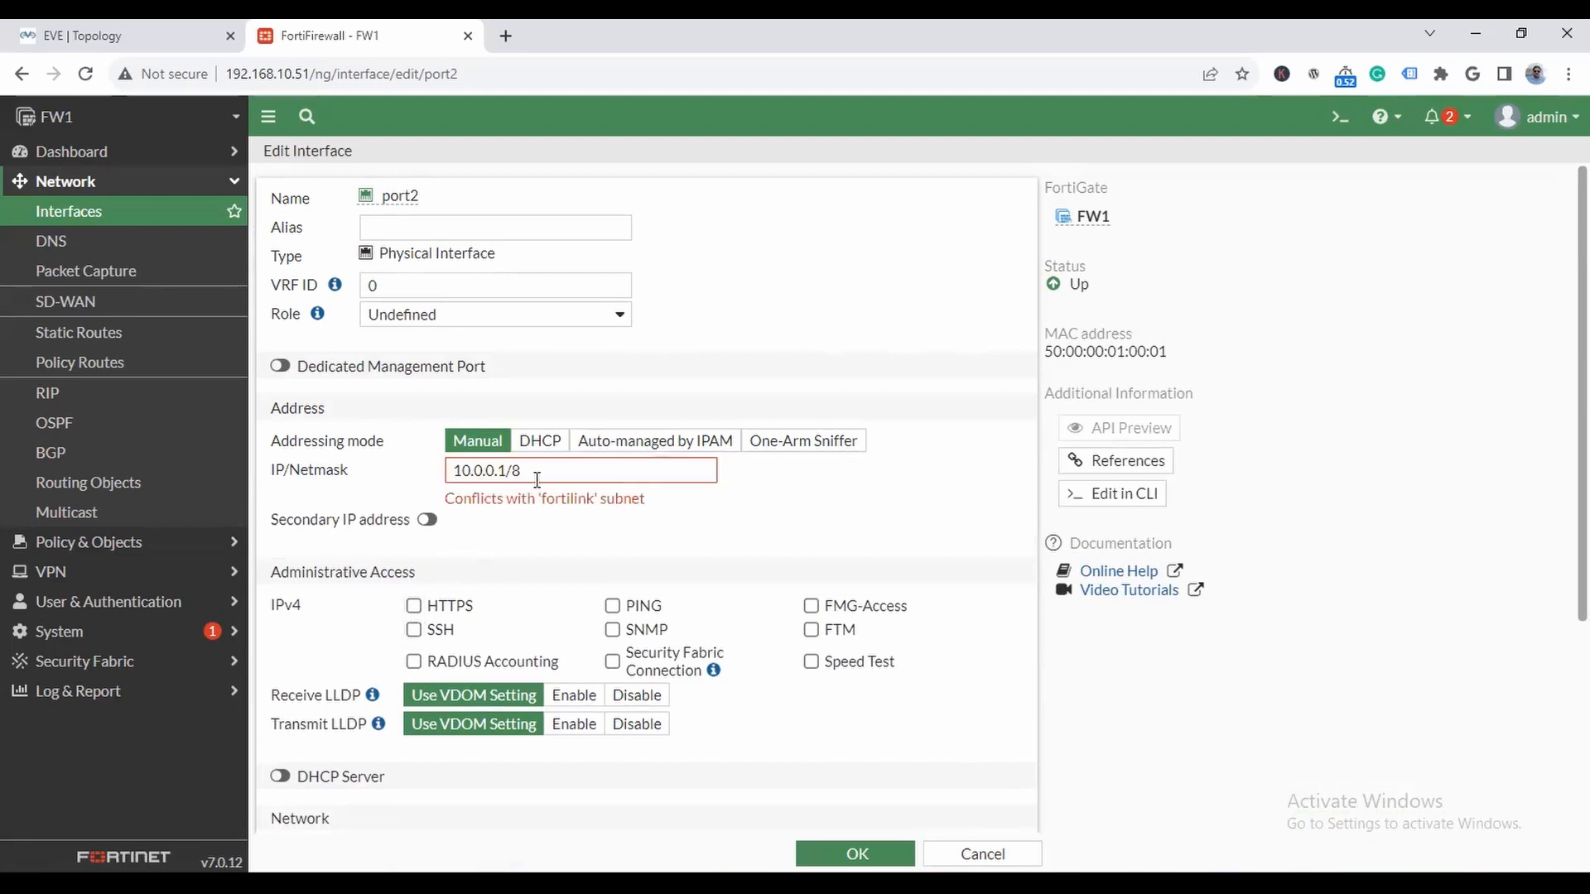
left_click(983, 854)
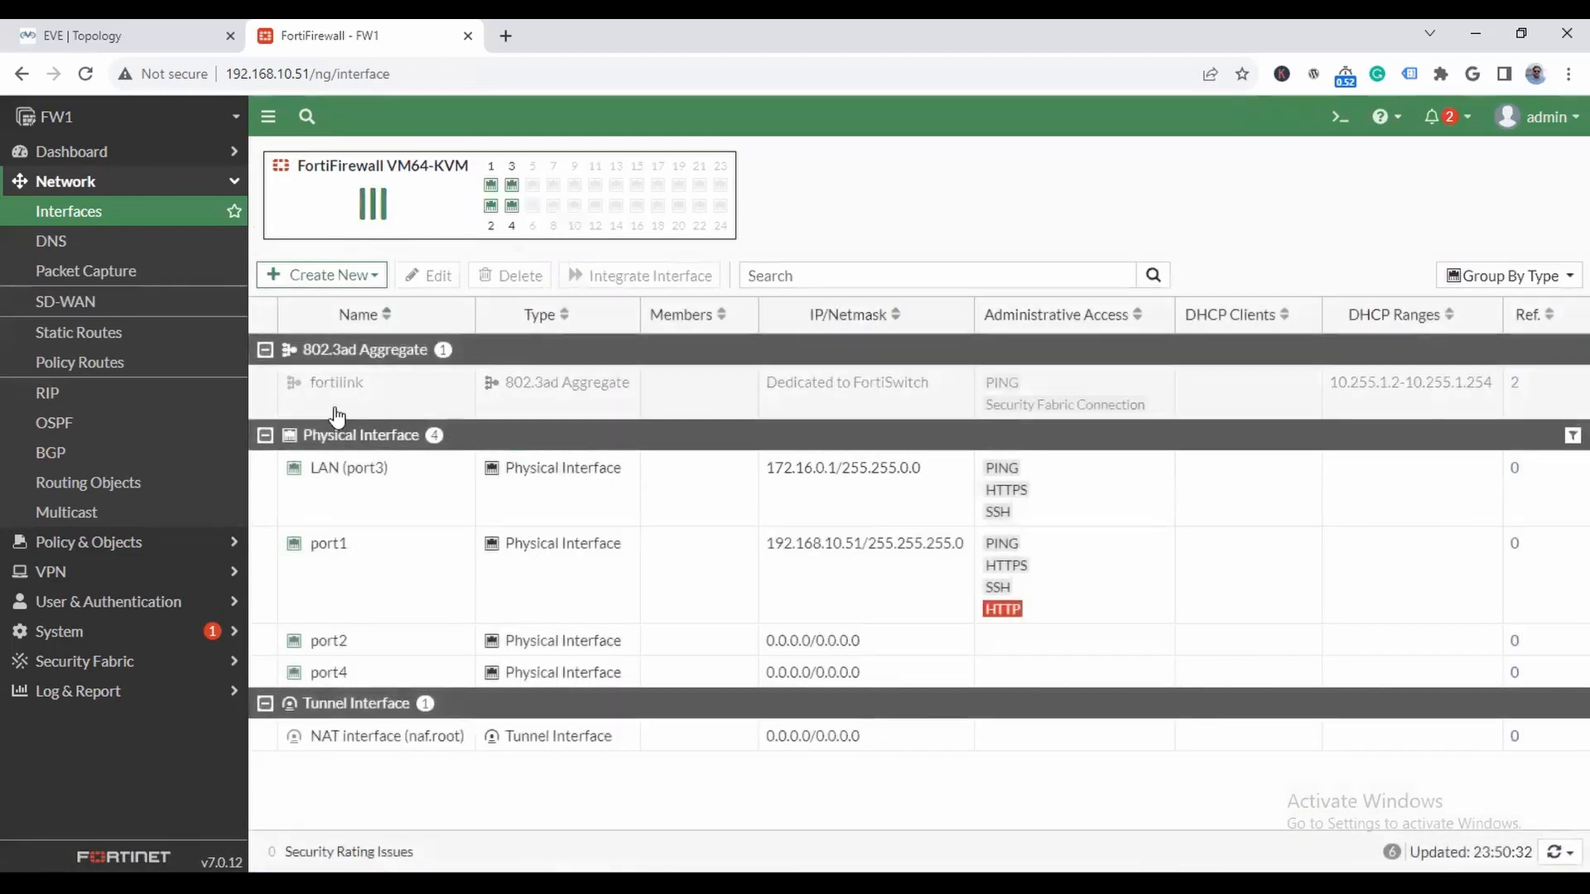
- Change the fortilink interface's IP/Netmask to 192.168.11.1/255.255.255.0 and save it
double_click(321, 382)
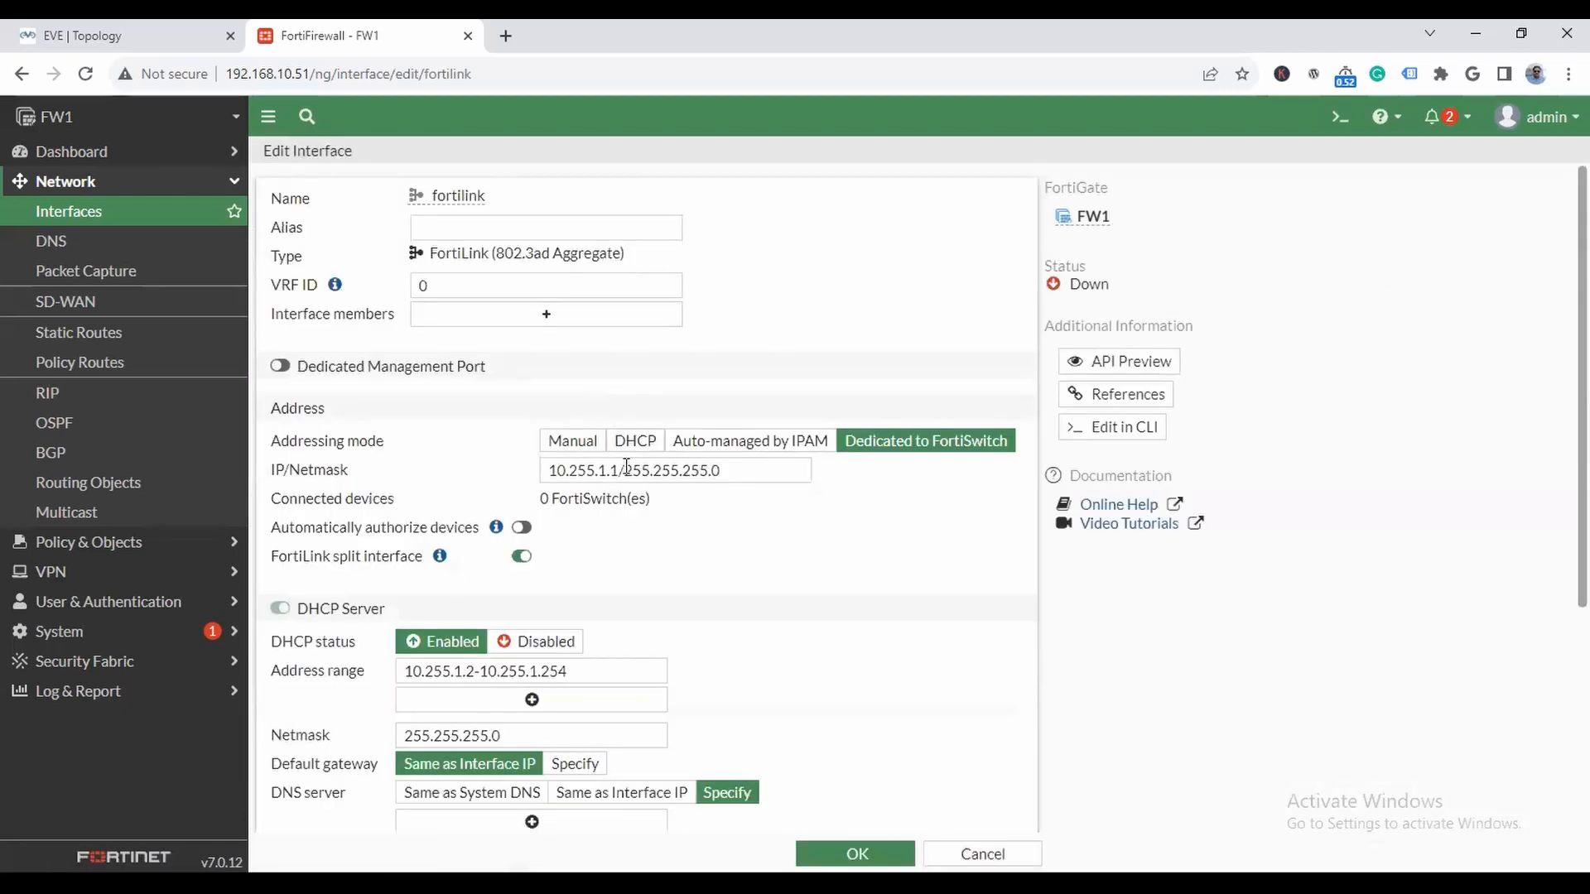
double_click(620, 467)
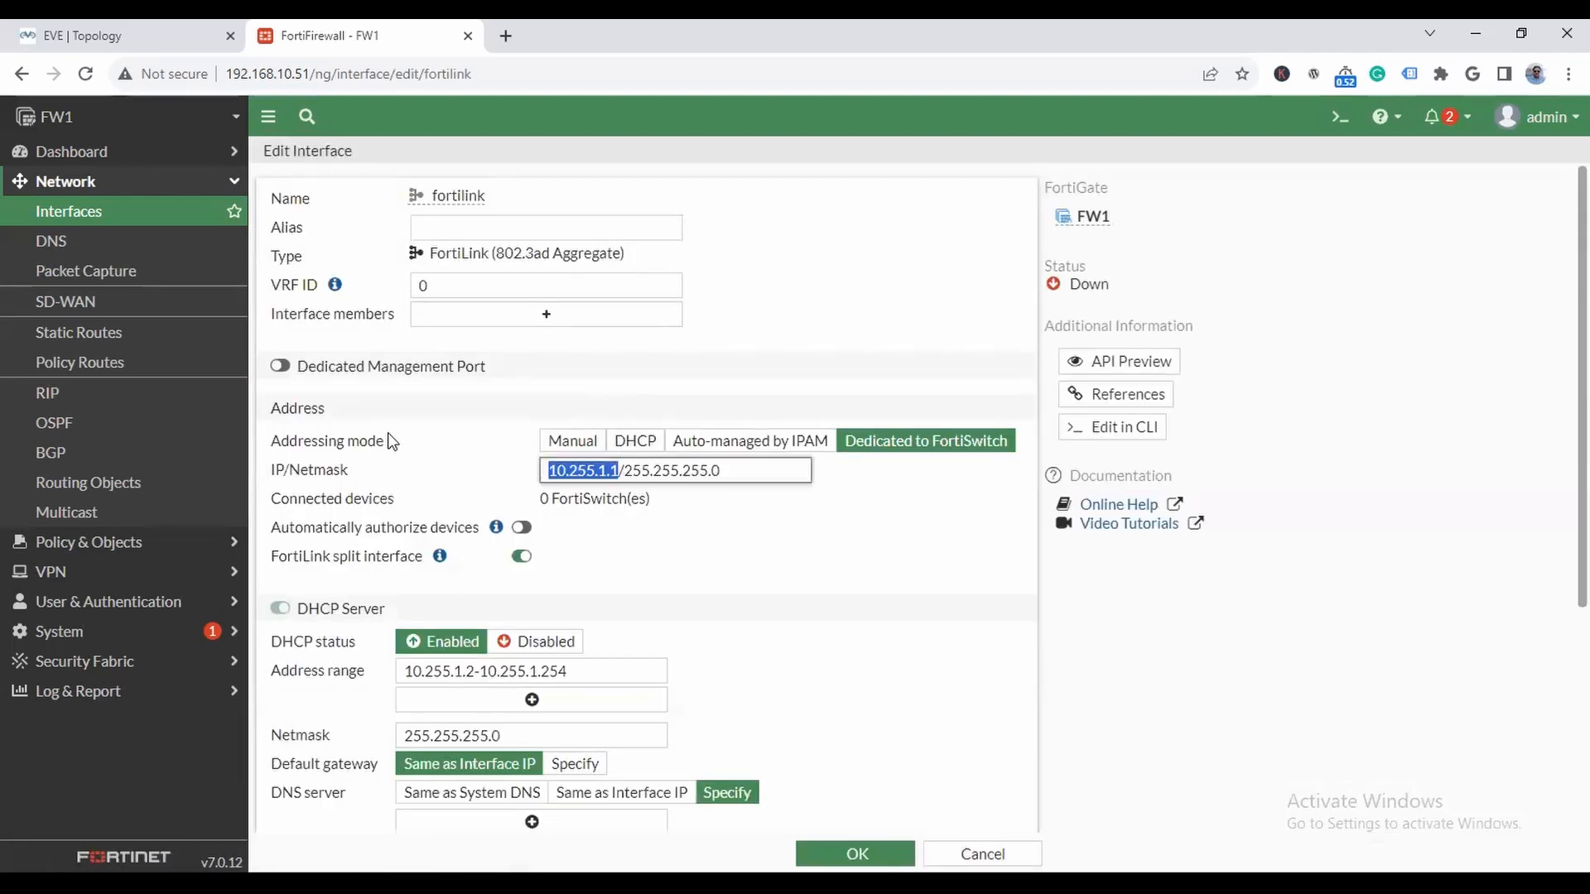
key("BackSpace")
type("192.168.10")
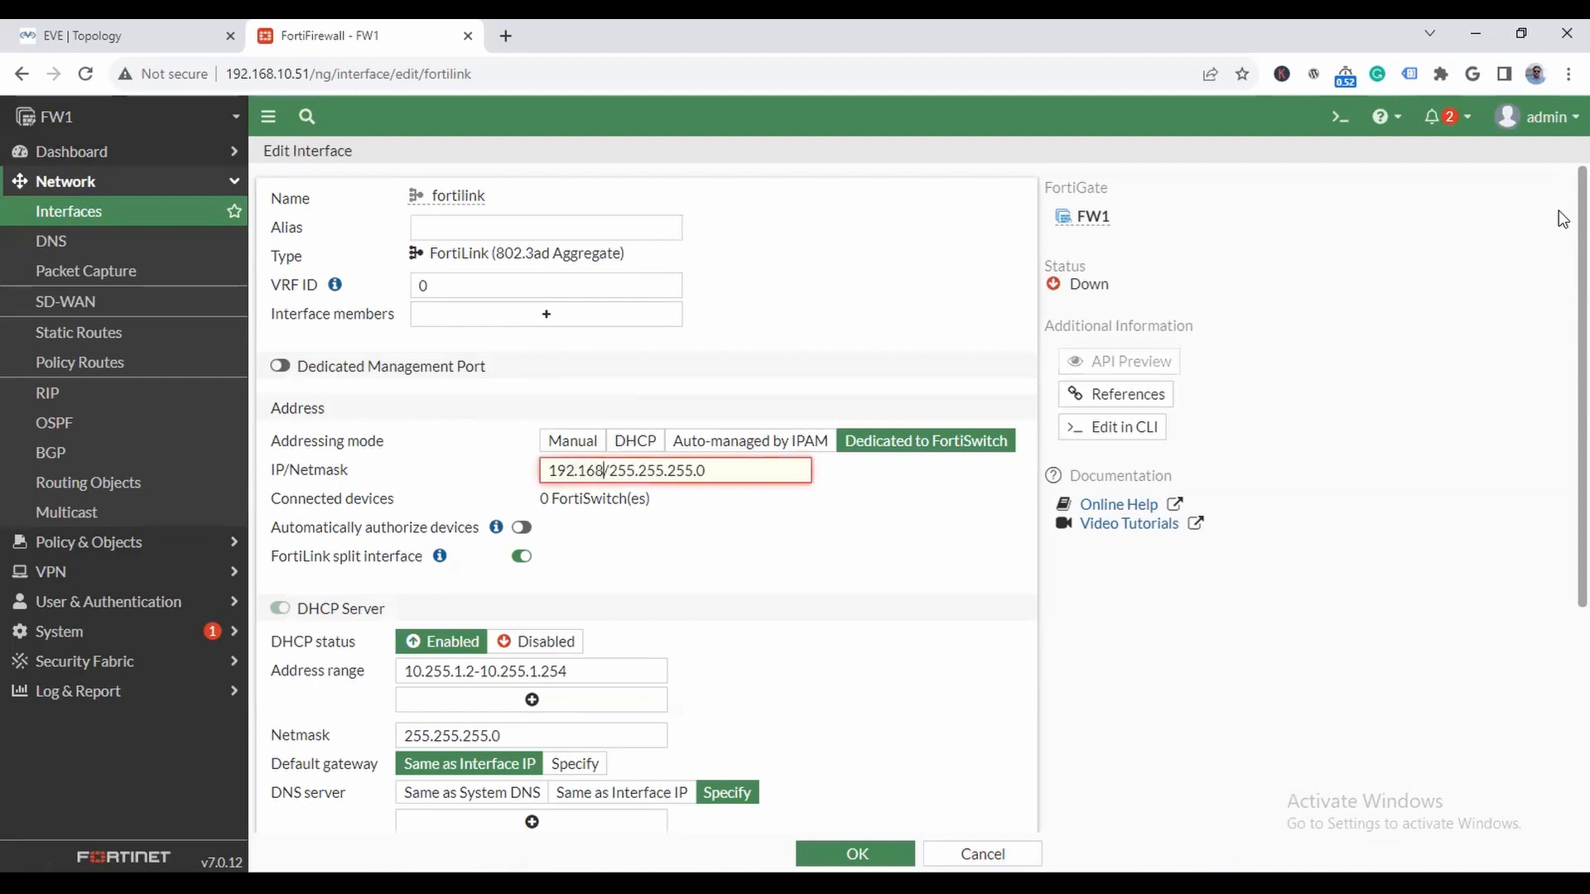
key("BackSpace")
key("BackSpace")
type("11.0")
key("BackSpace")
type("1")
scroll(745, 654, "down", 3)
left_click(855, 853)
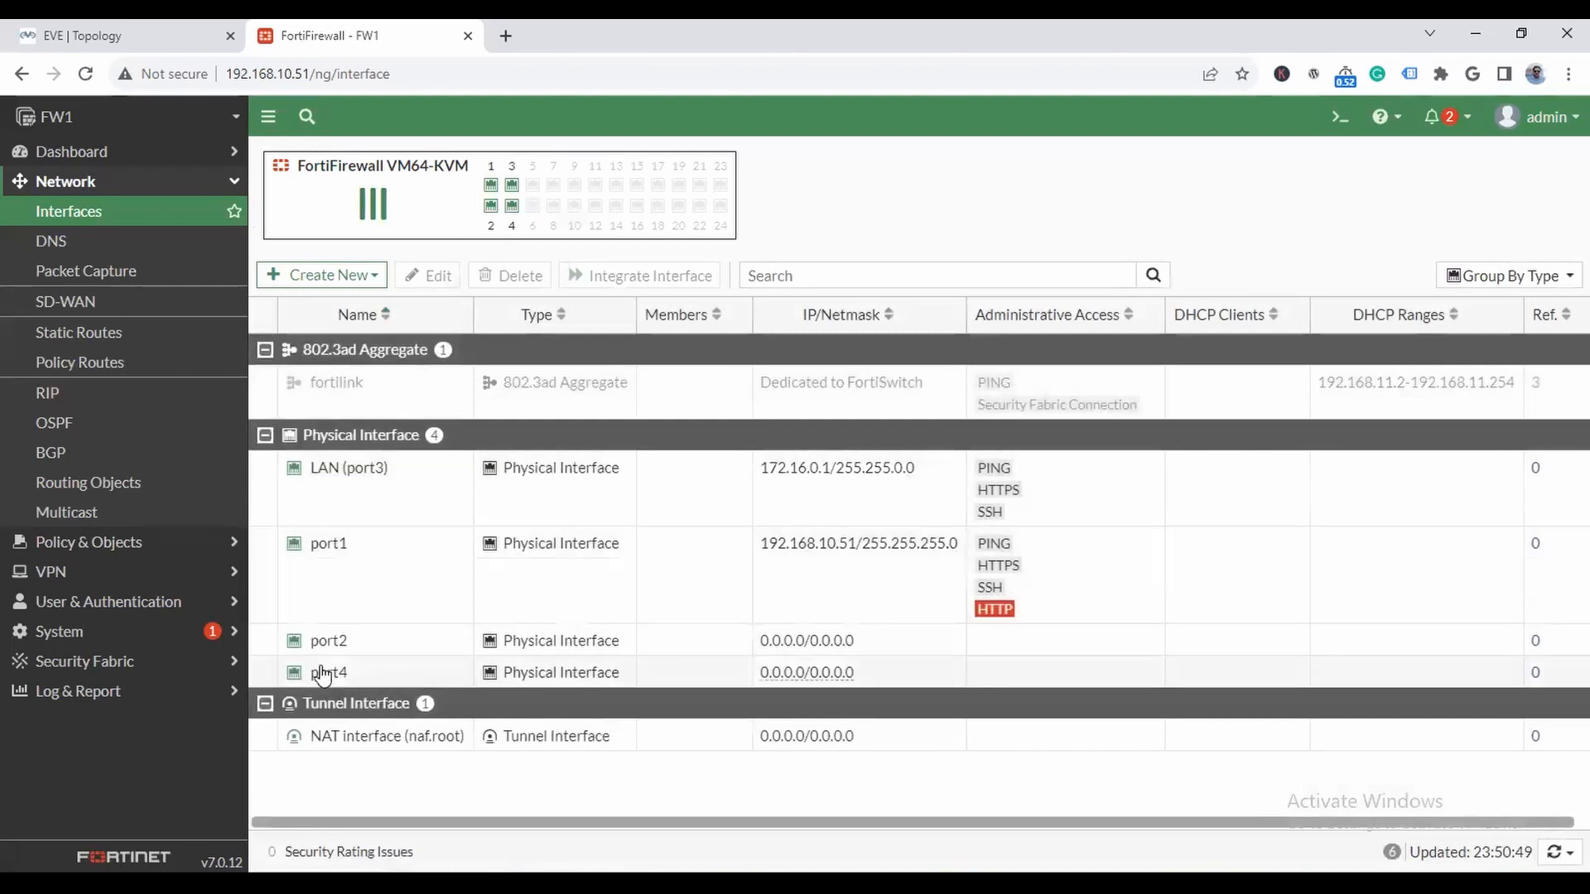
- Edit port2 with alias WAN, role WAN and IP/Netmask 10.0.0.1/8
double_click(333, 642)
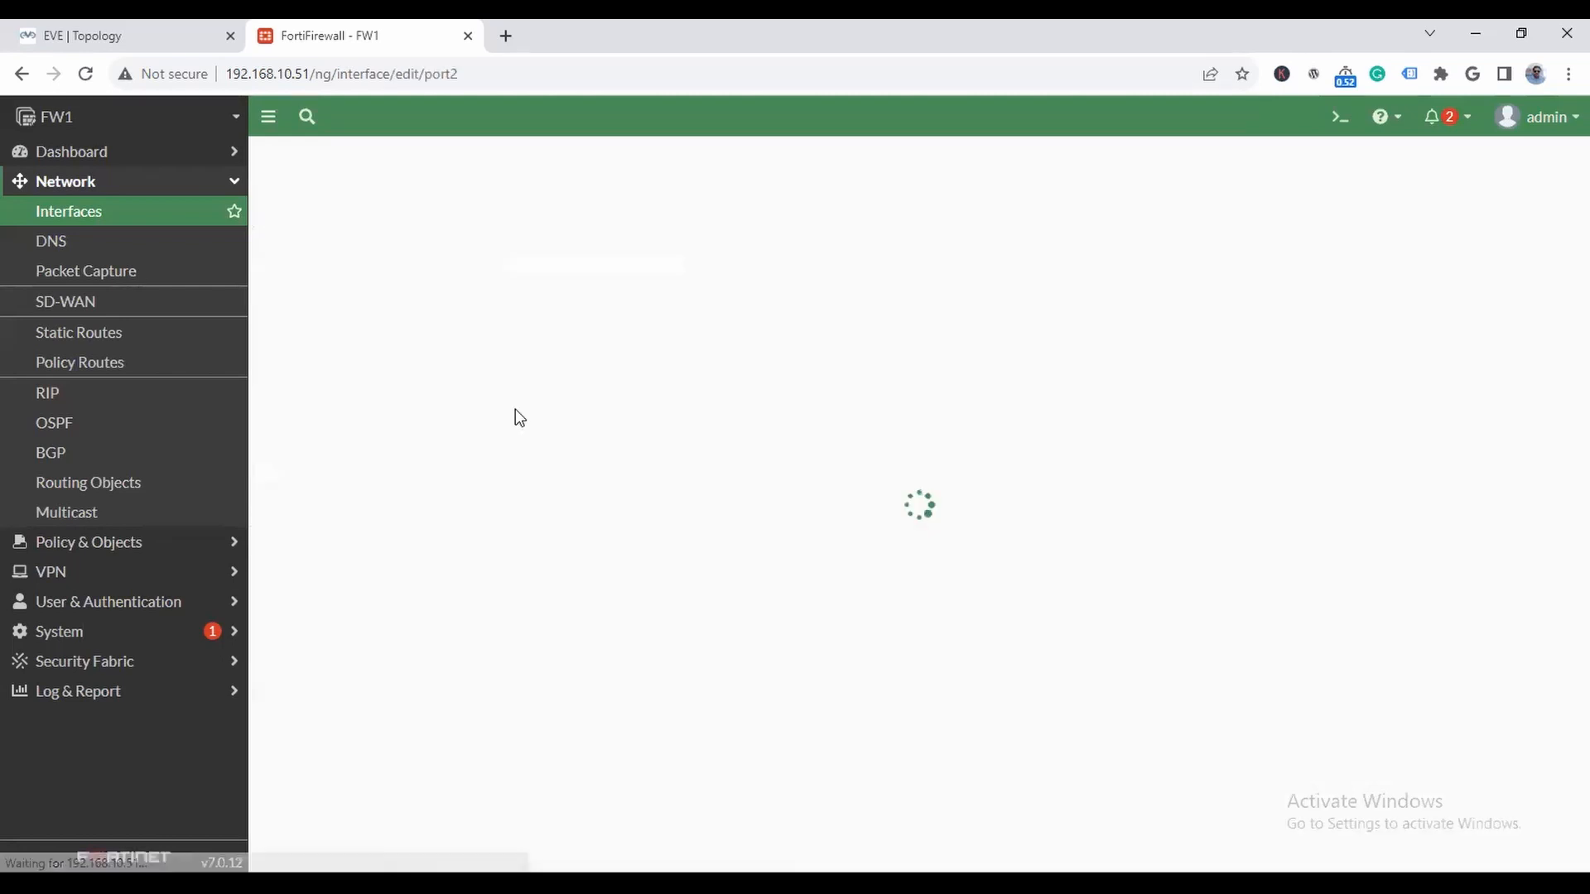
left_click(456, 228)
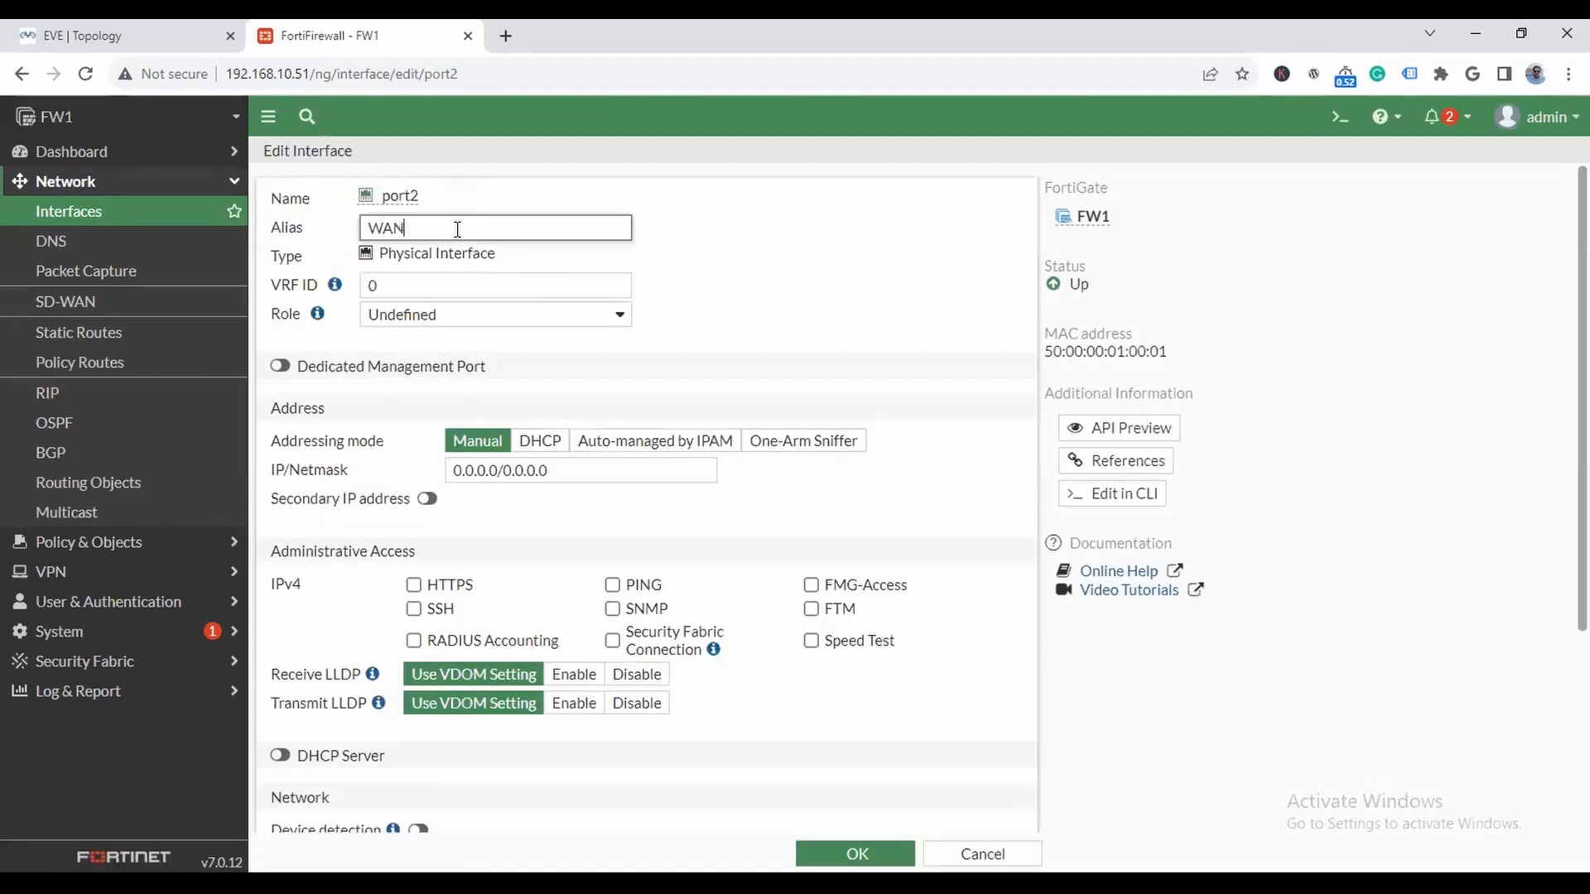
left_click(466, 314)
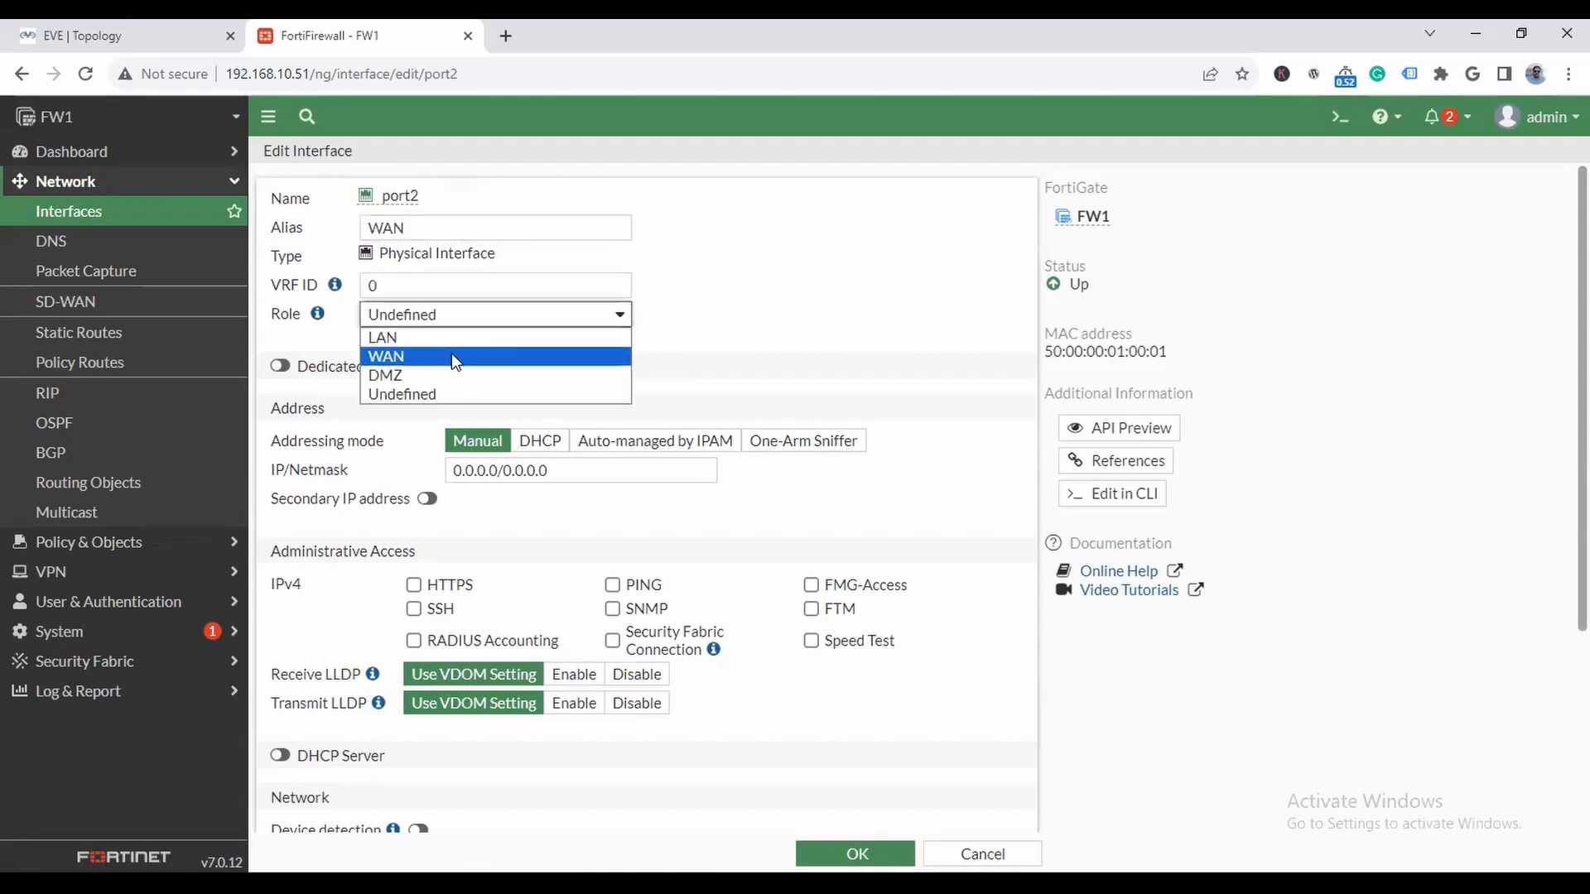
left_click(461, 351)
triple_click(575, 527)
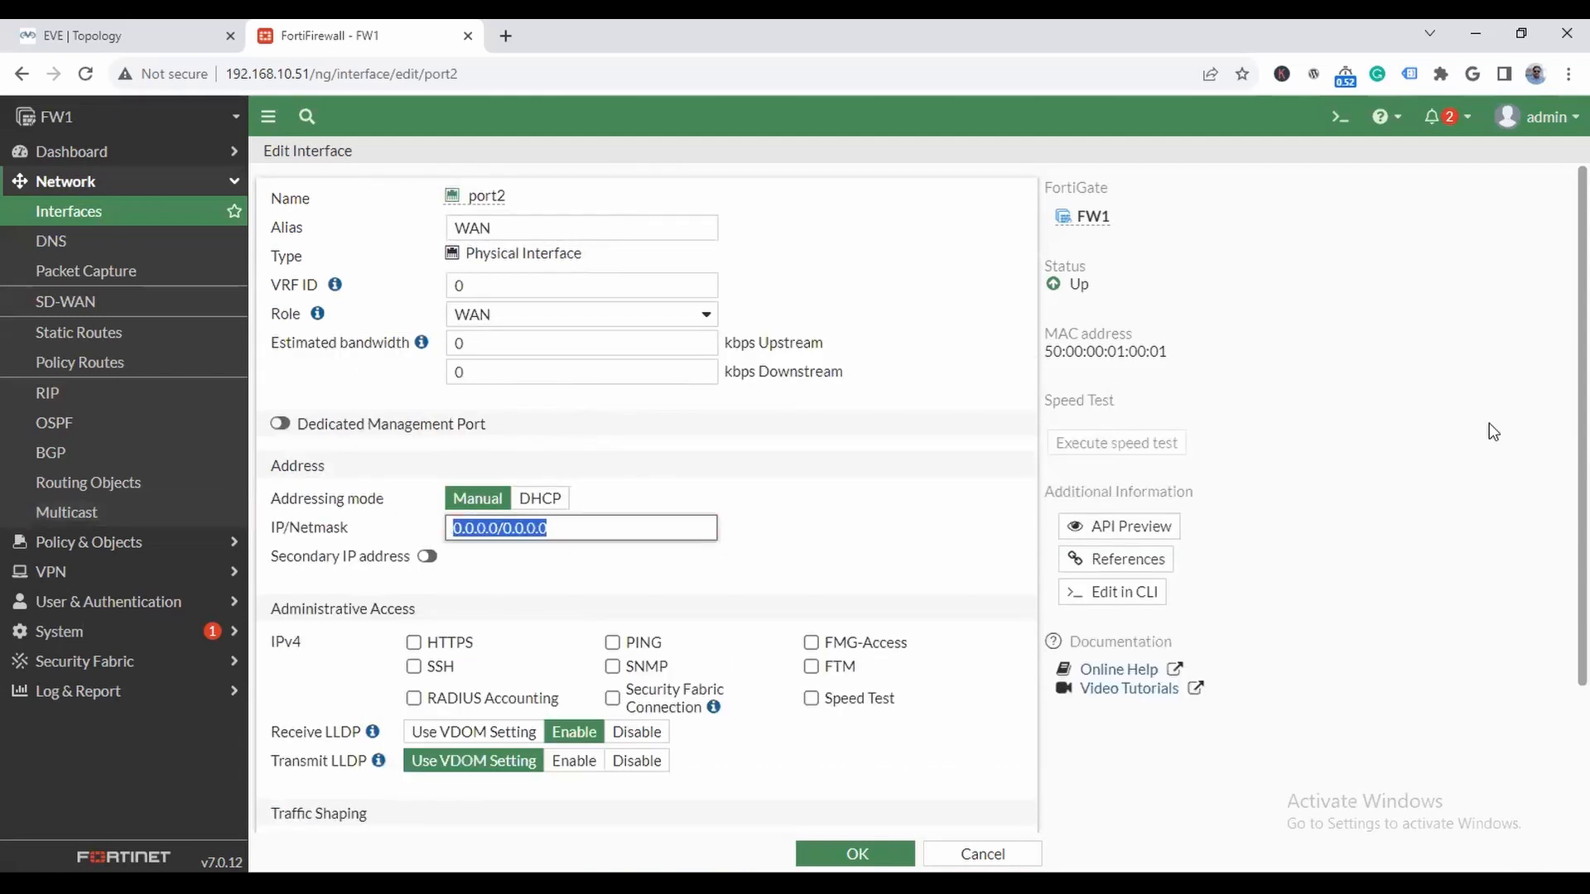
type("10.0.0.1/8")
- Allow HTTPS, SSH and PING administrative access on port2 and save the interface
left_click(413, 642)
left_click(414, 668)
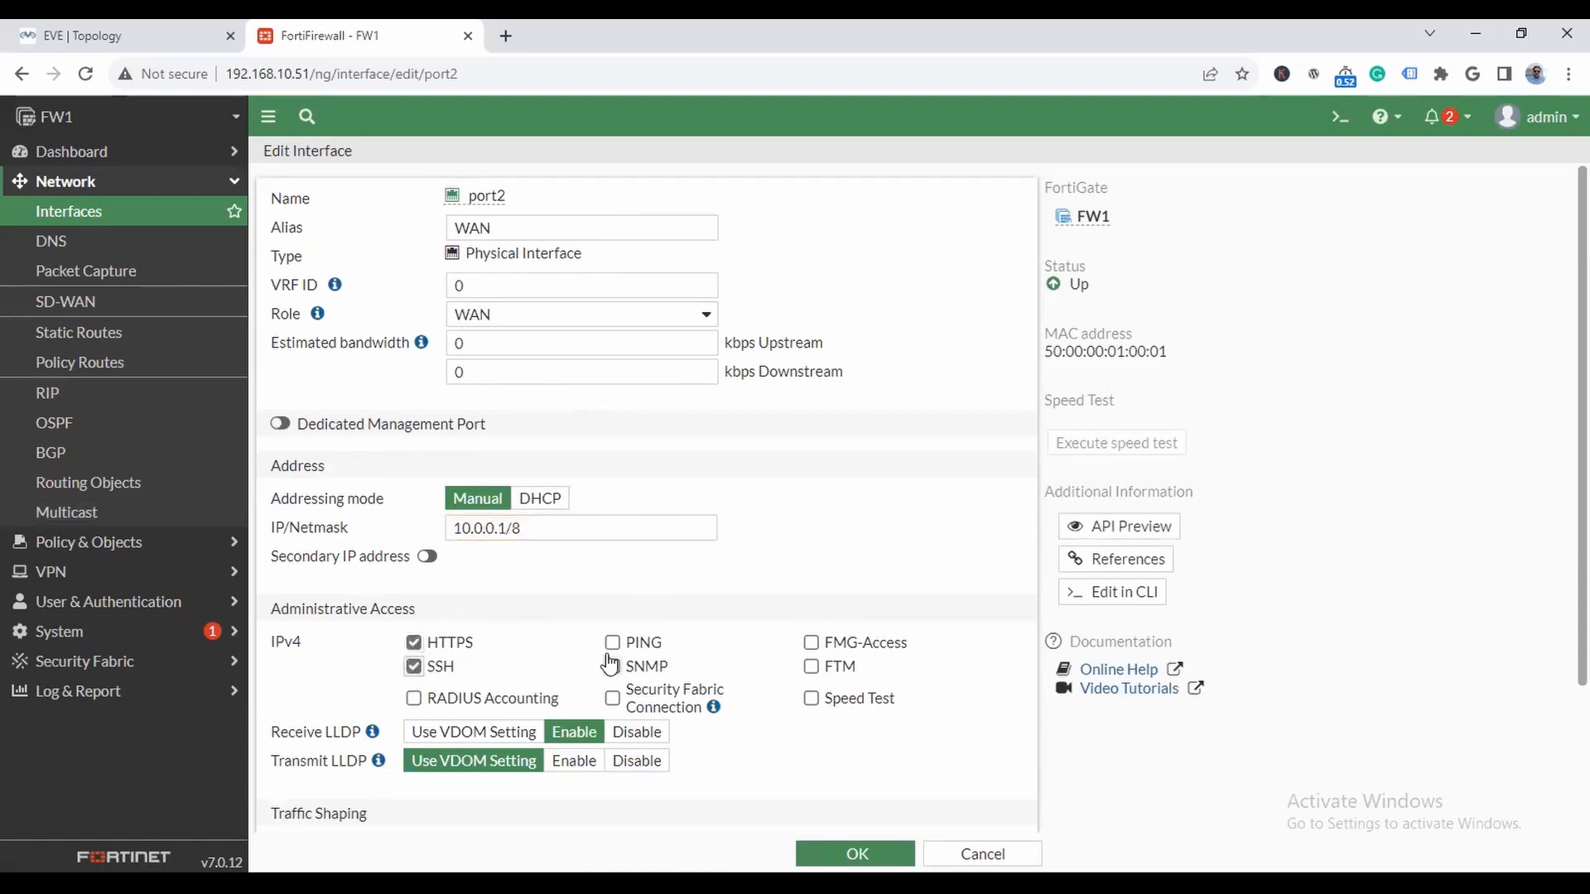
left_click(613, 643)
left_click(856, 853)
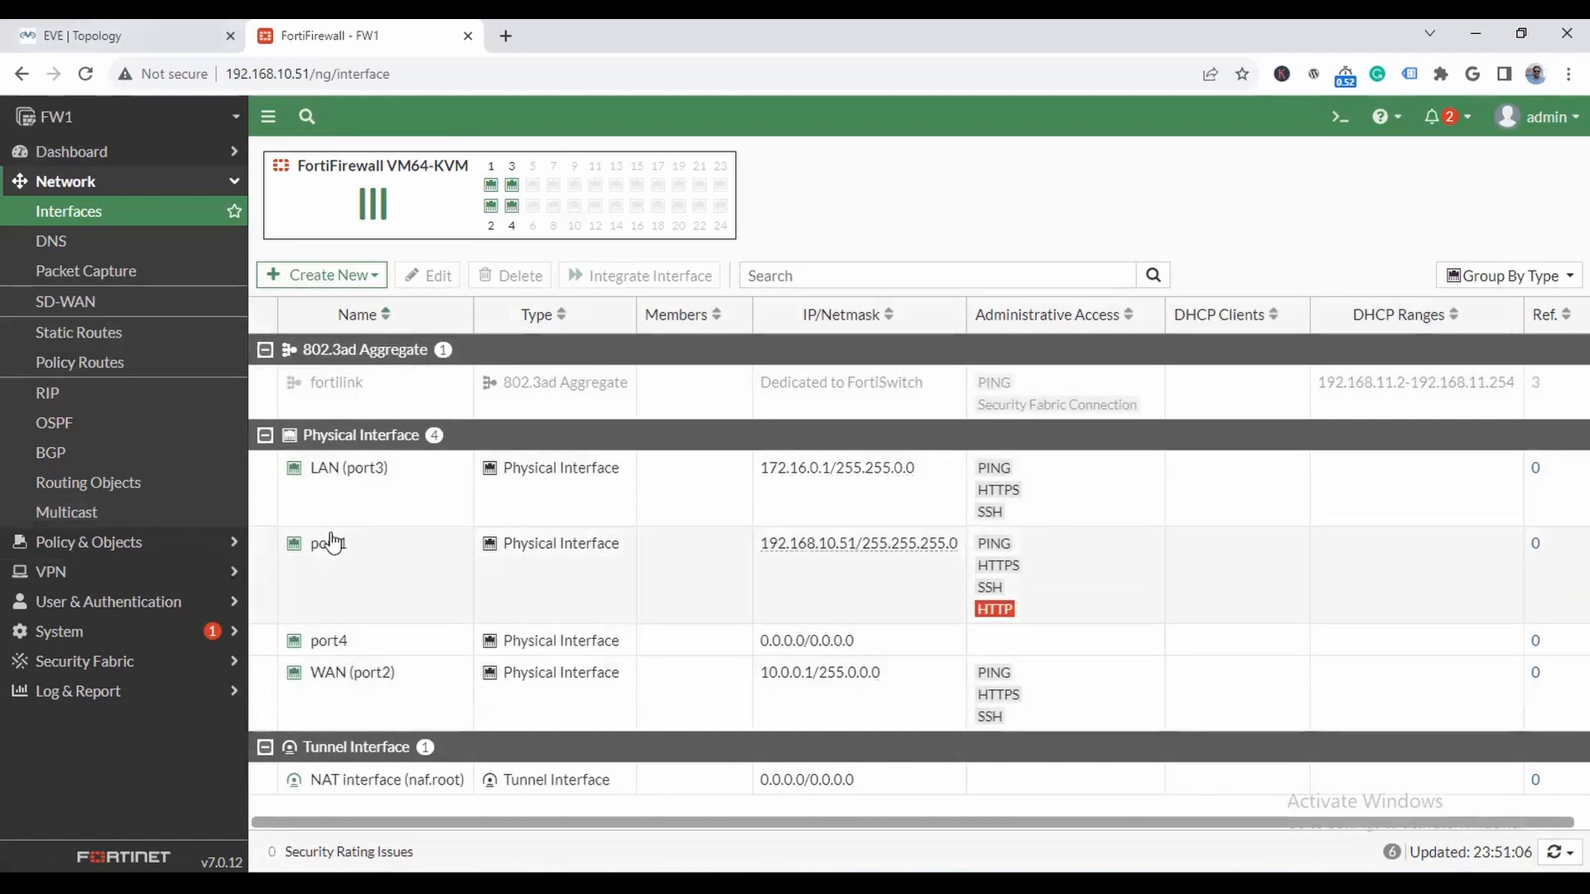
- Check the lab topology and open FW2's management address 192.168.10.52 in a new browser tab
left_click(191, 36)
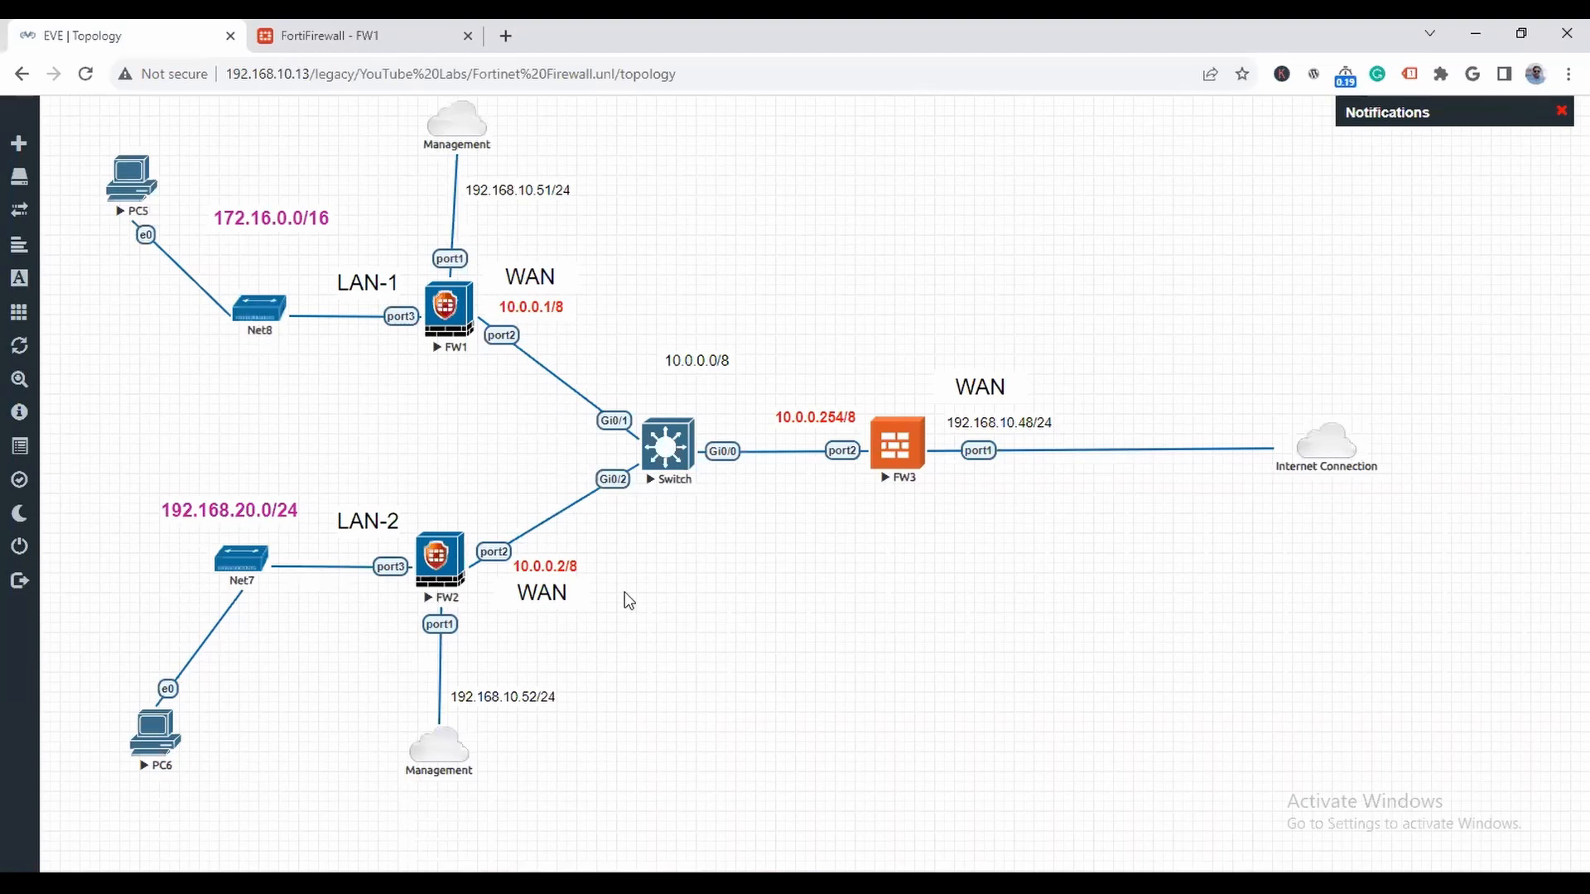
left_click(505, 37)
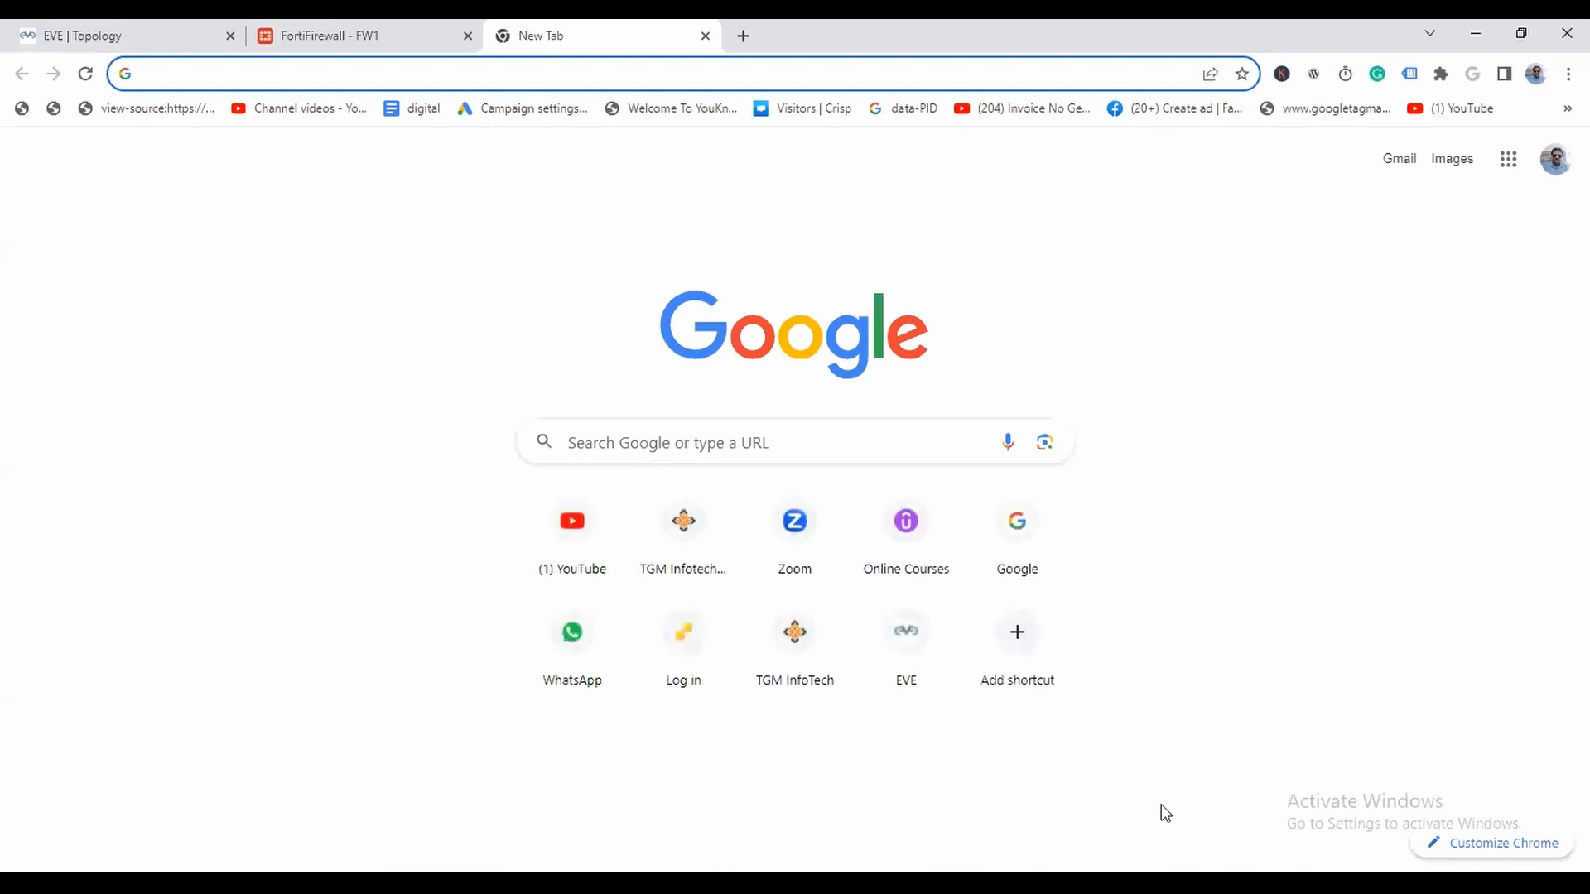
type("192.168.10")
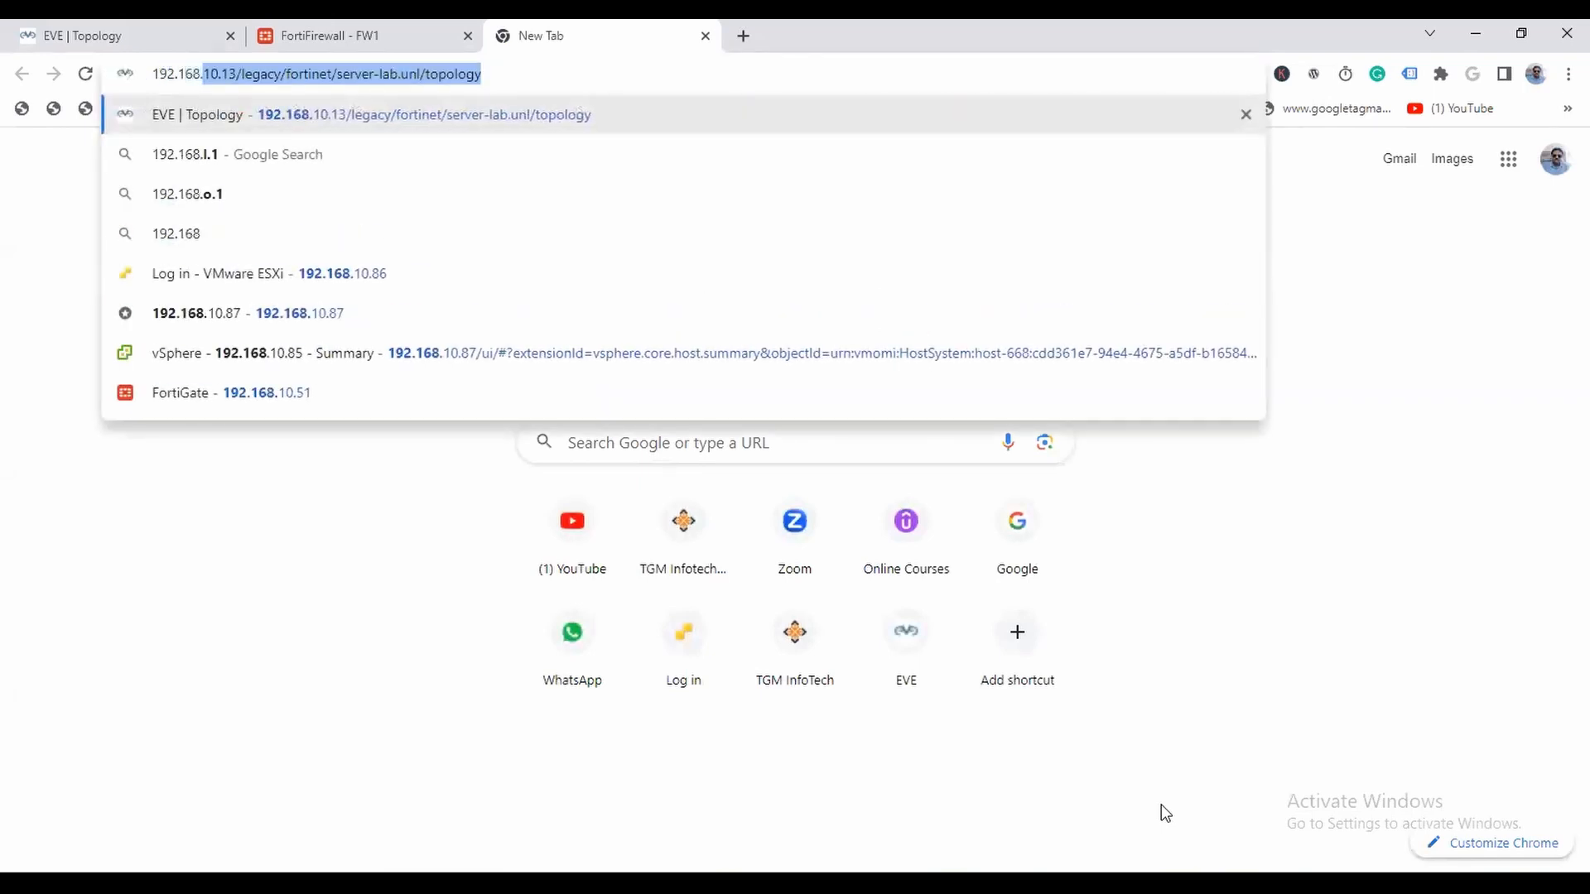
type(".52")
key("Return")
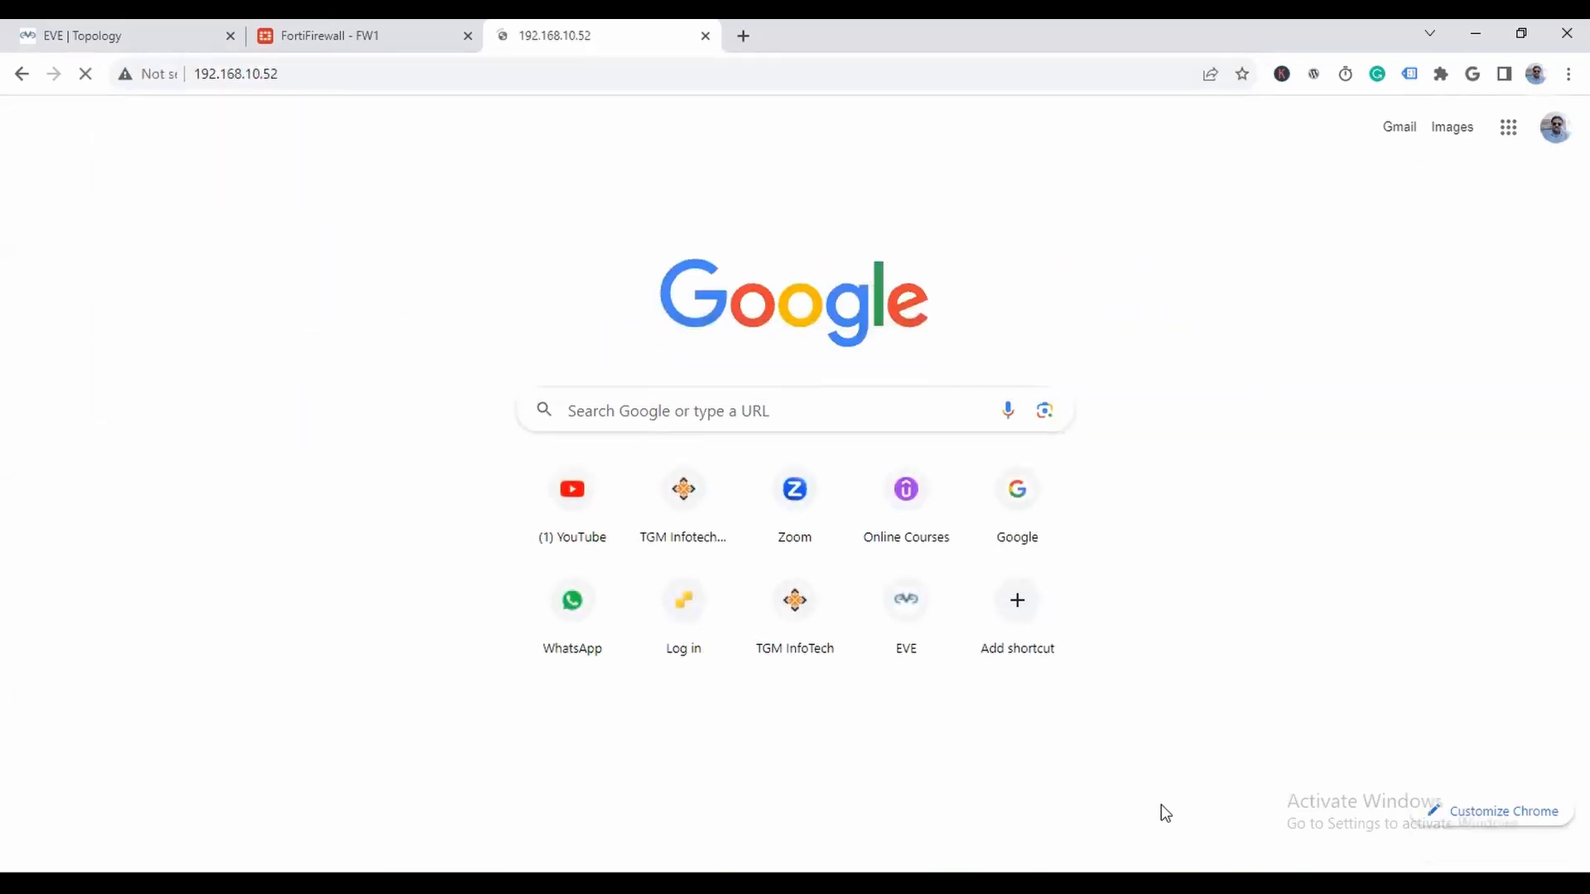
- Log in to the second firewall as admin with the account password, and dismiss the password-saving and setup prompts
type("admin")
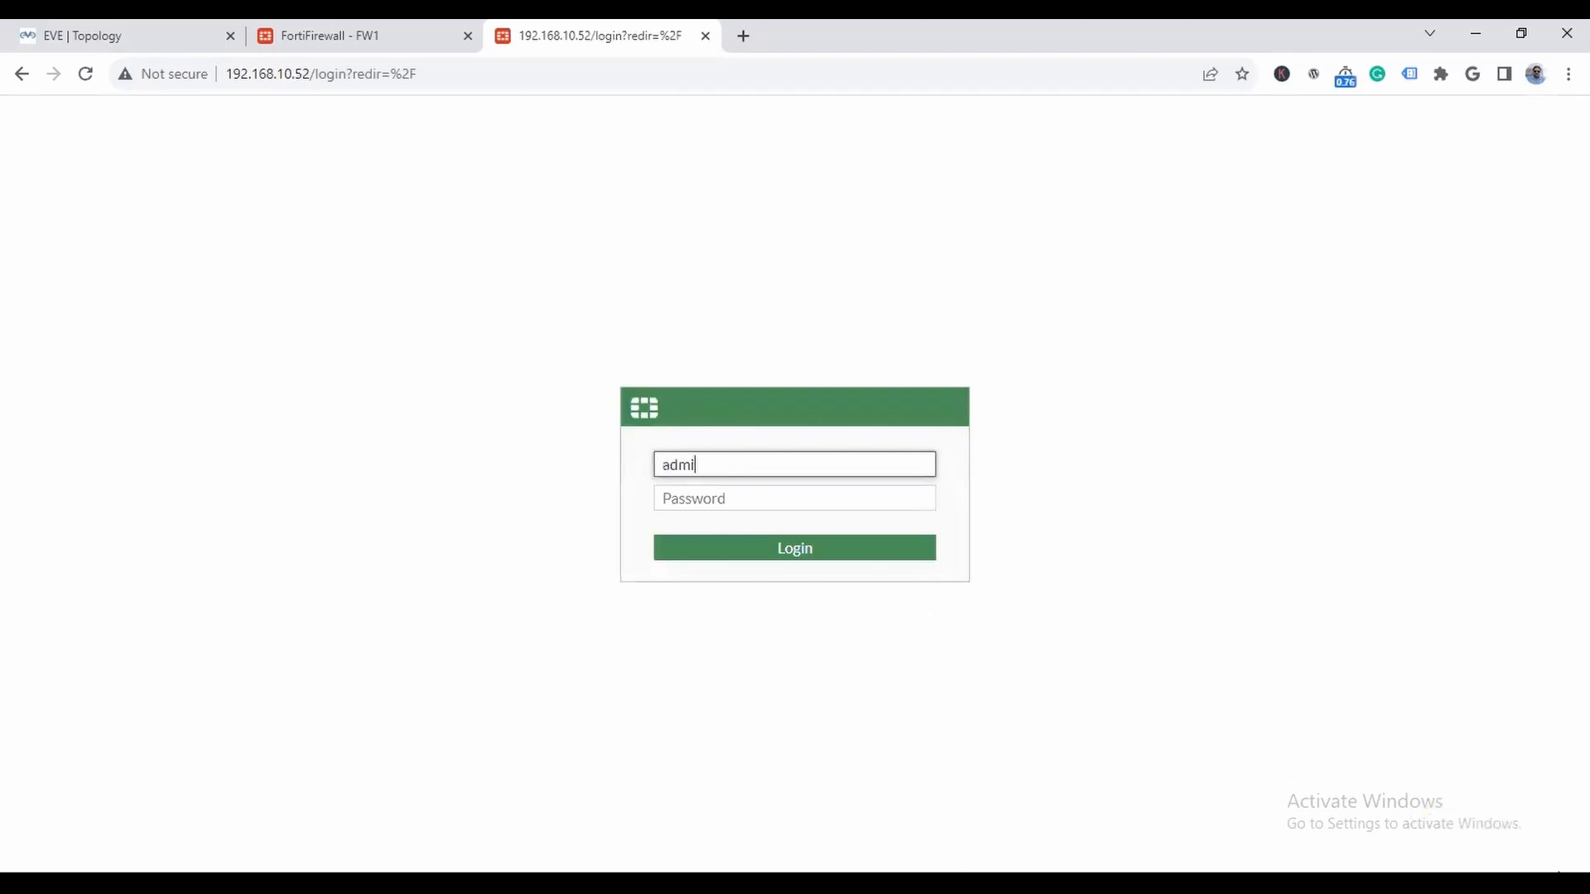
key("Tab")
type("a")
key("Return")
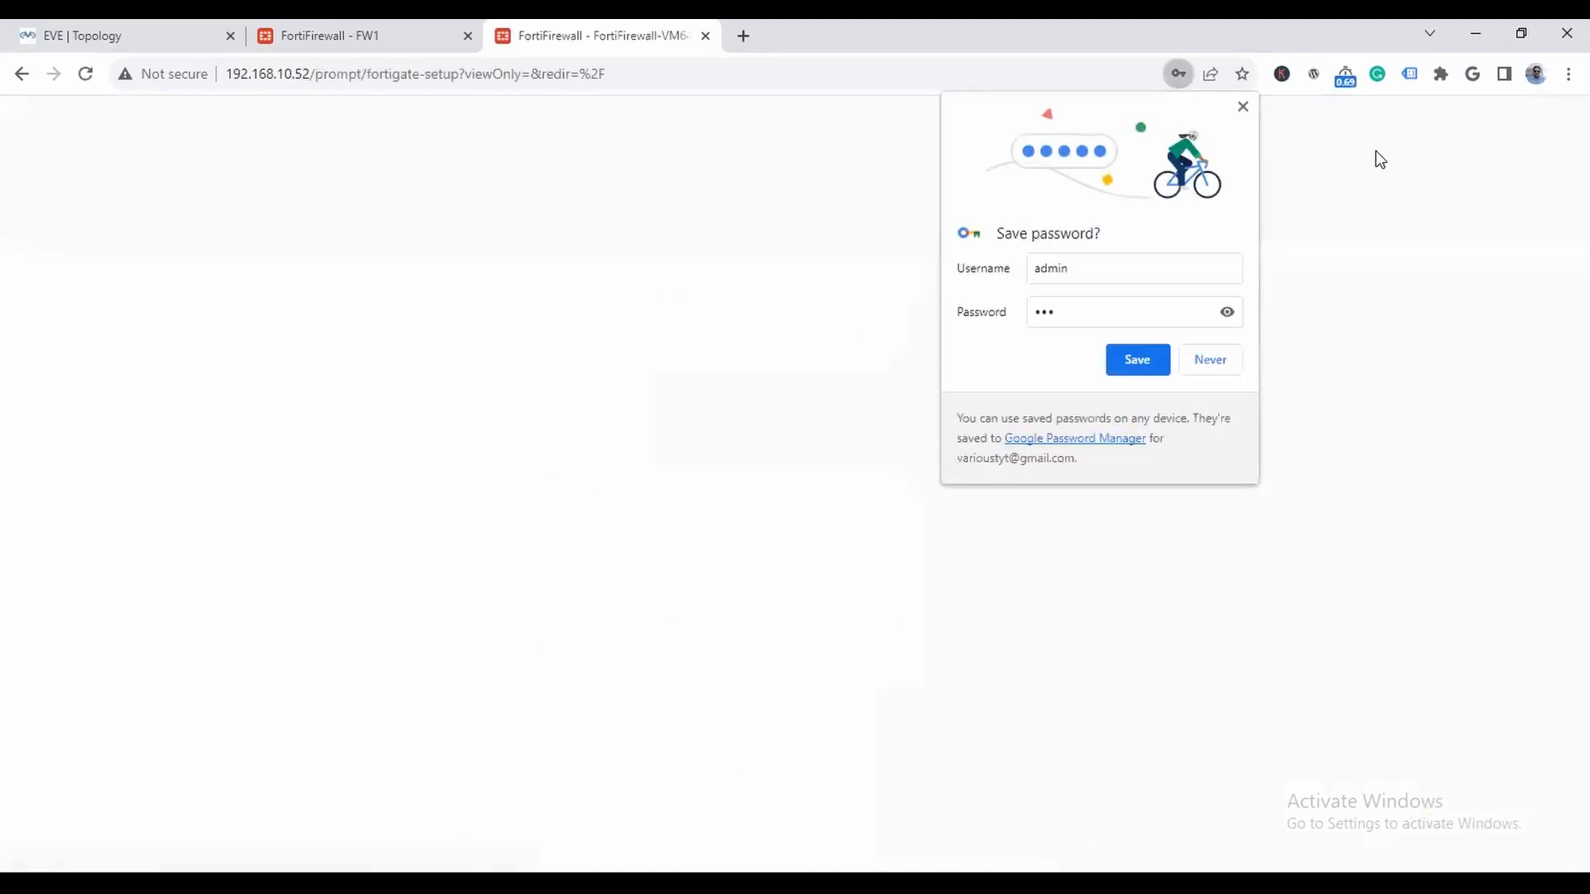
left_click(1242, 106)
left_click(887, 591)
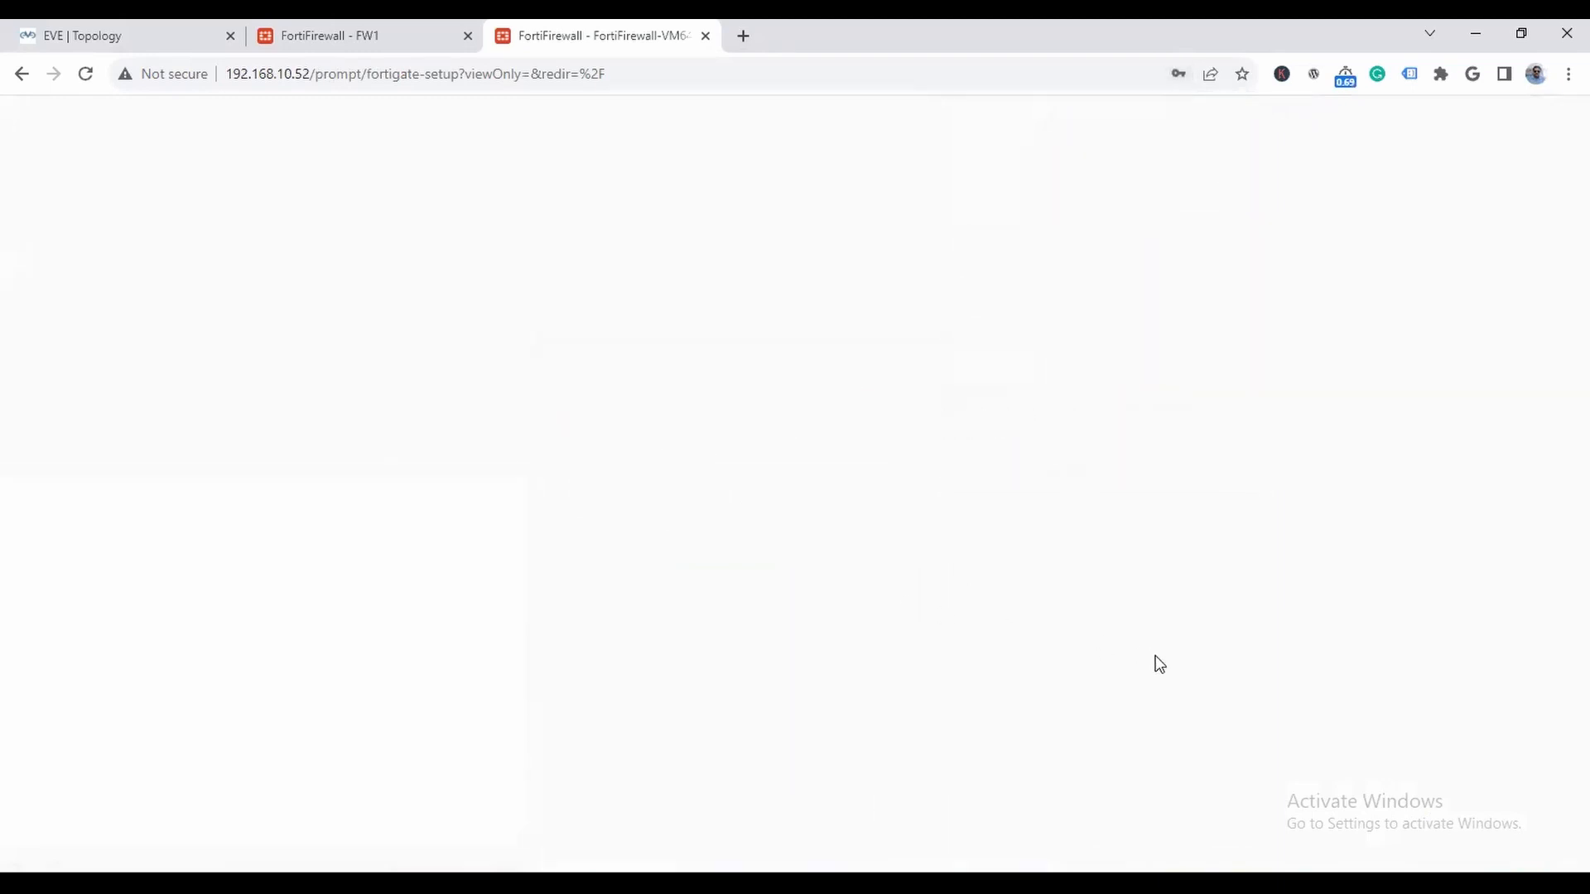
left_click(887, 735)
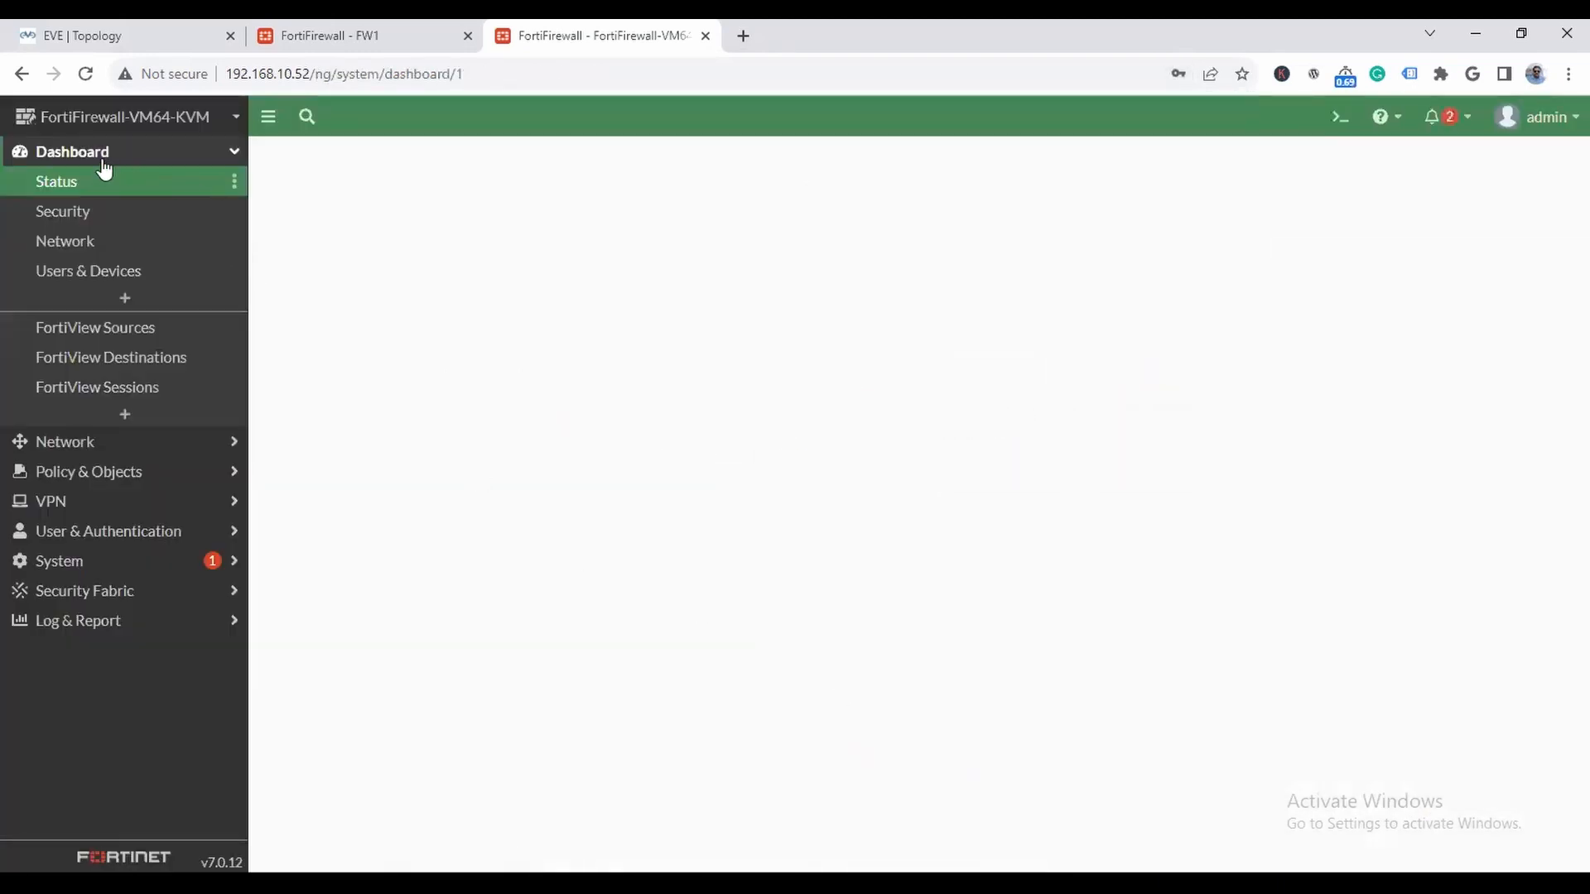
- Set the second firewall's host name to FW2 in the system settings, apply it and reload the page
left_click(145, 124)
left_click(526, 244)
left_click(579, 248)
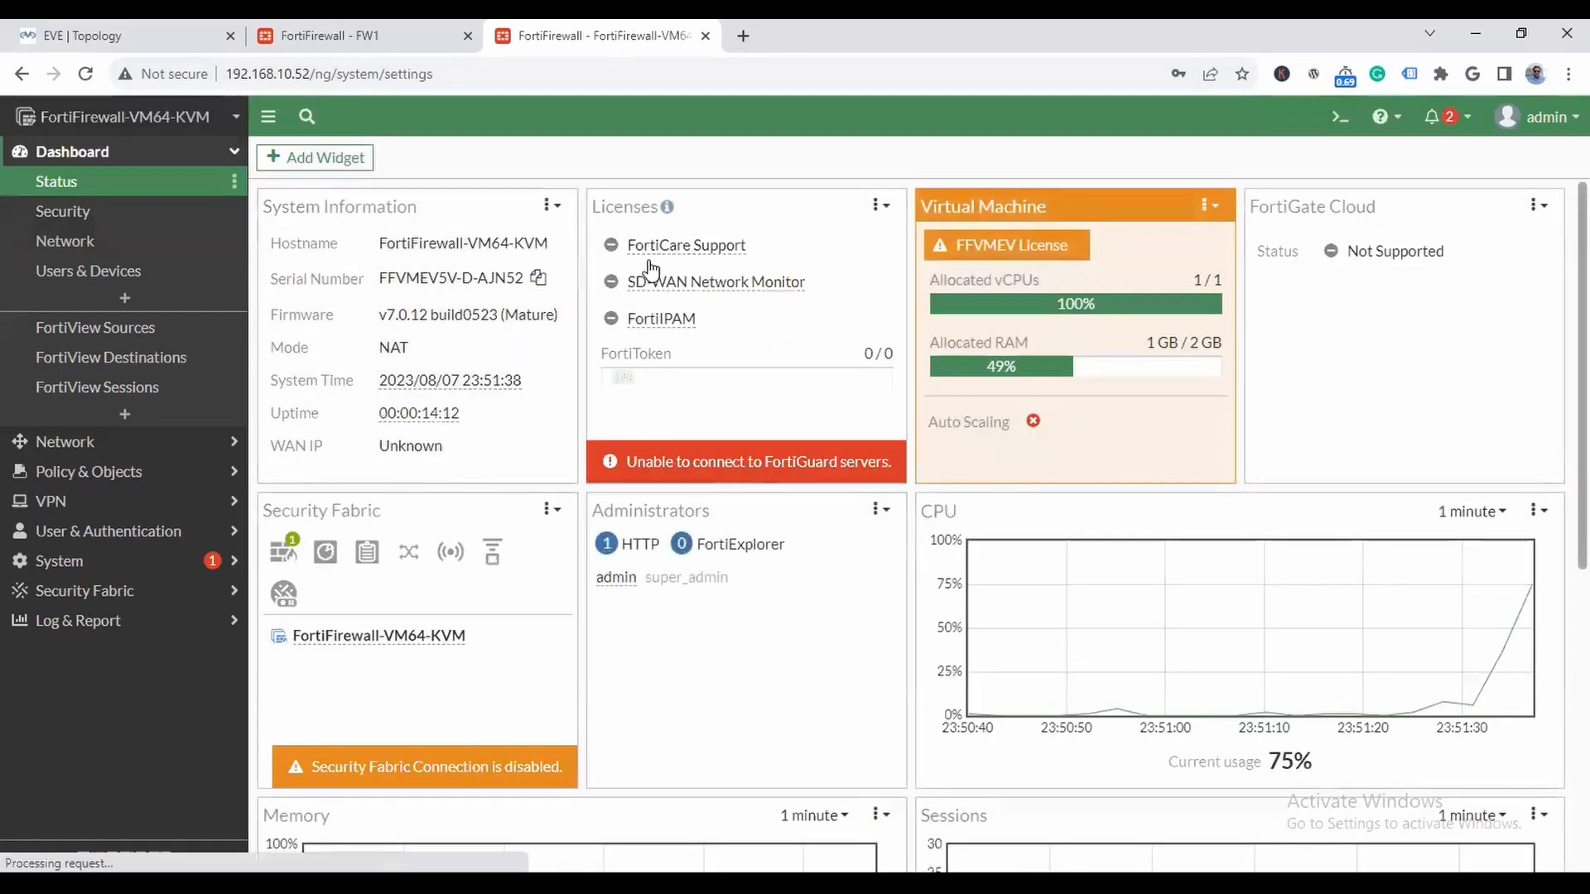
left_click(147, 33)
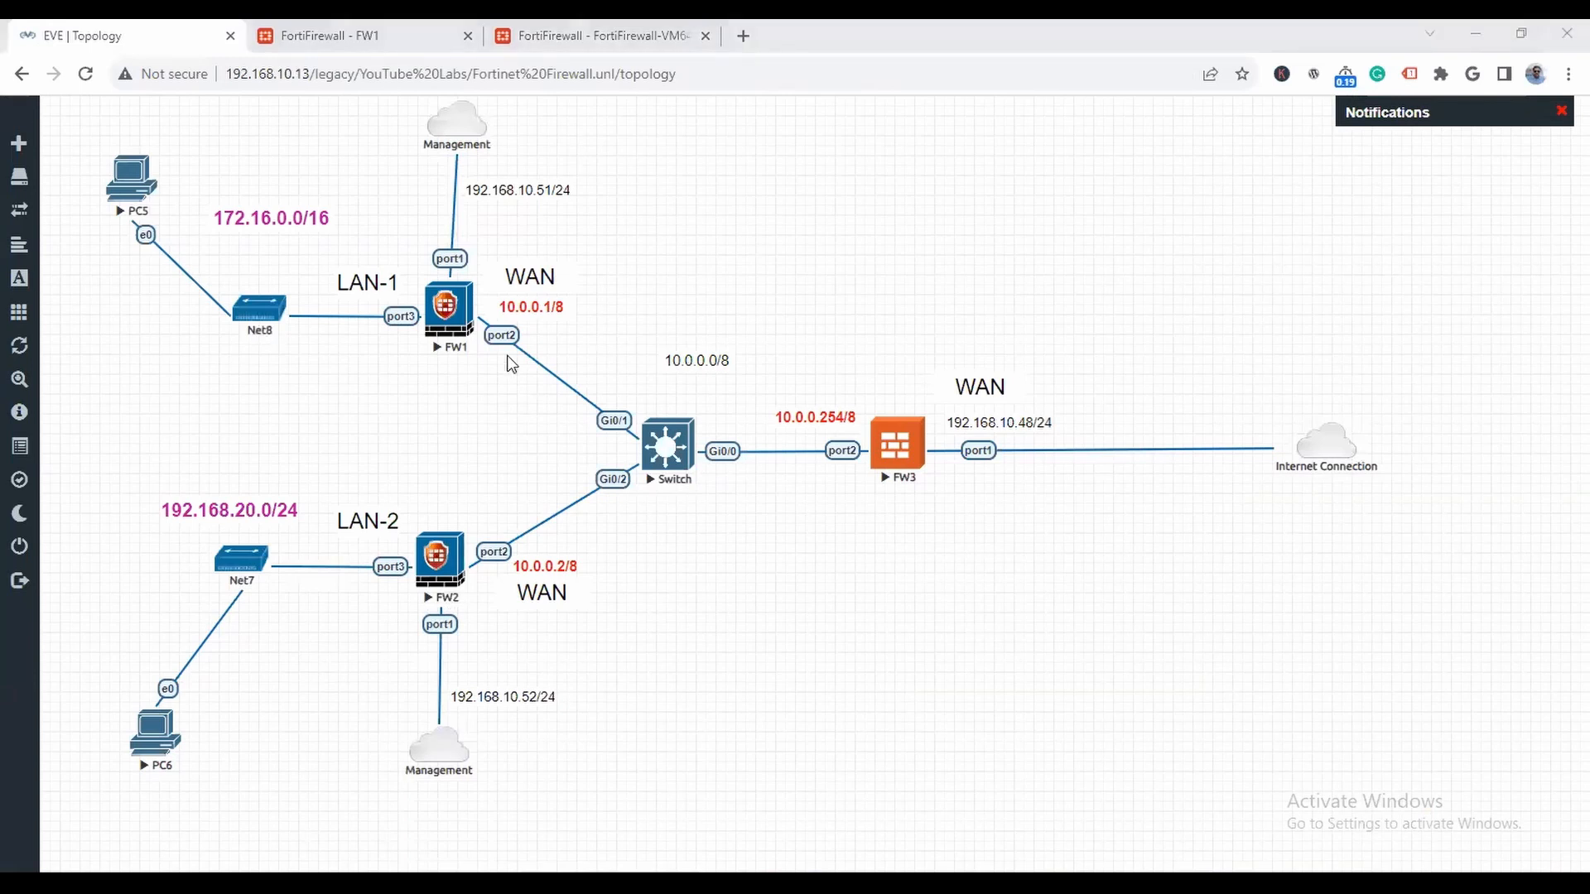
left_click(592, 36)
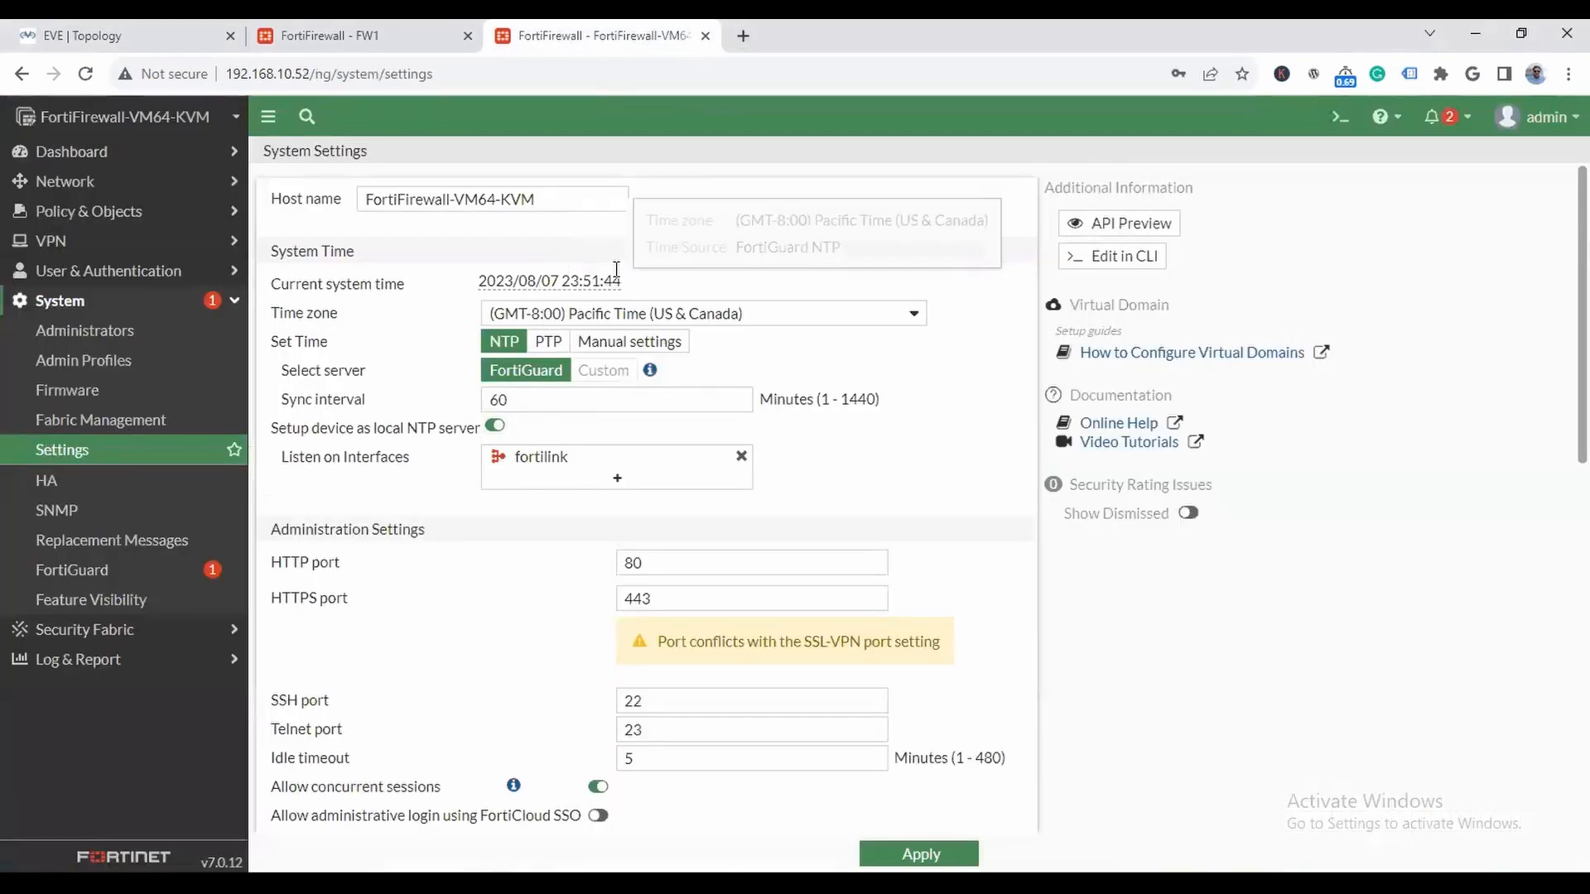
left_click_drag(567, 199, 160, 184)
type("FW")
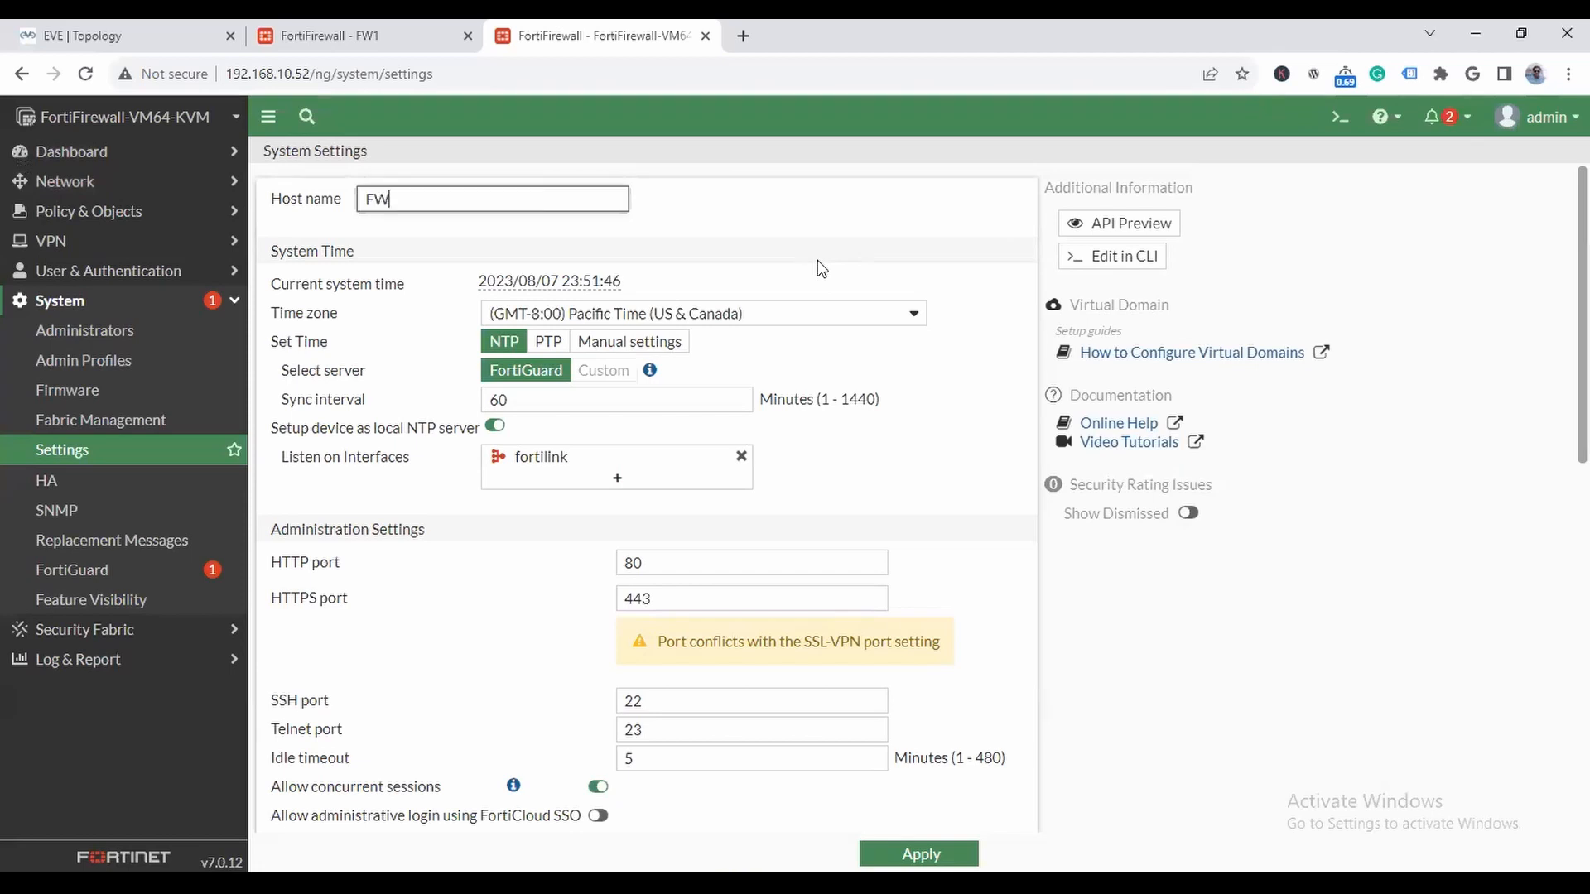
scroll(894, 480, "down", 2)
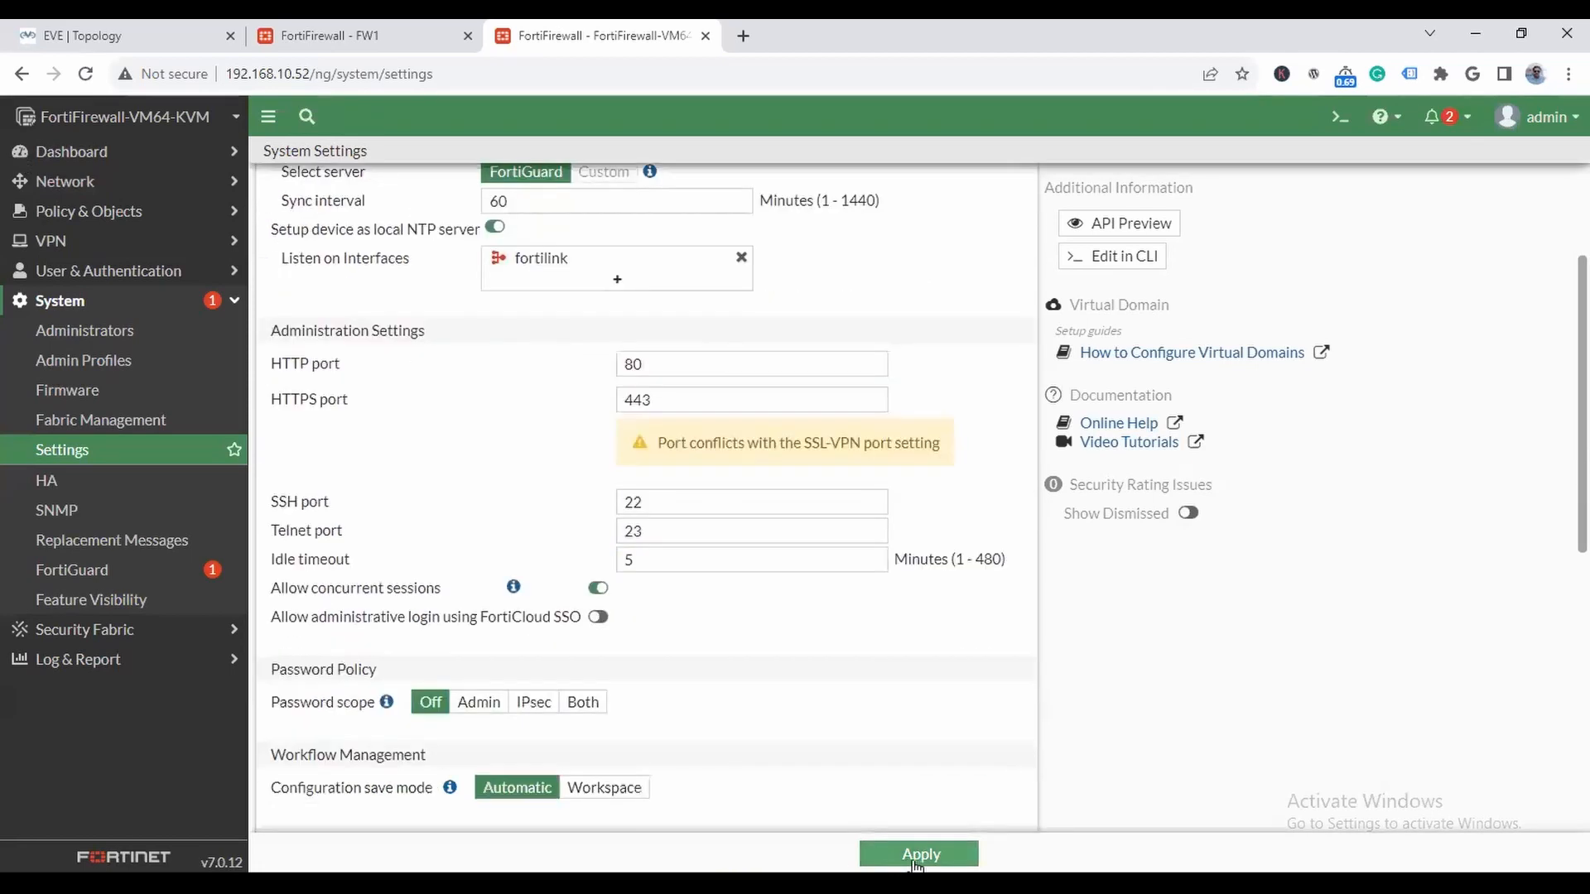
key("Return")
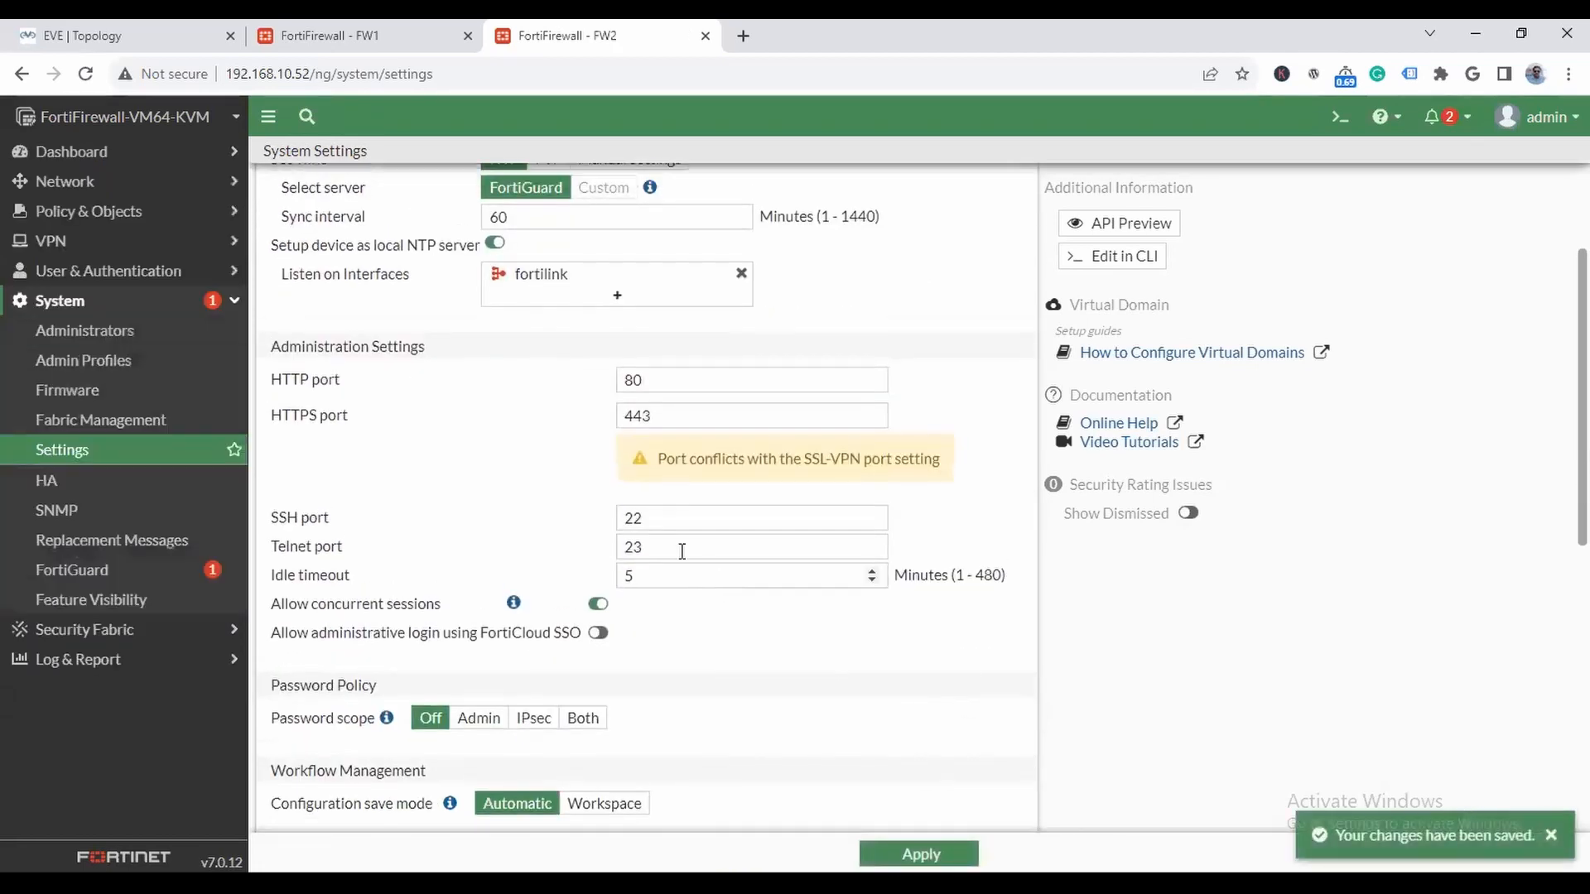
left_click(481, 73)
key("Return")
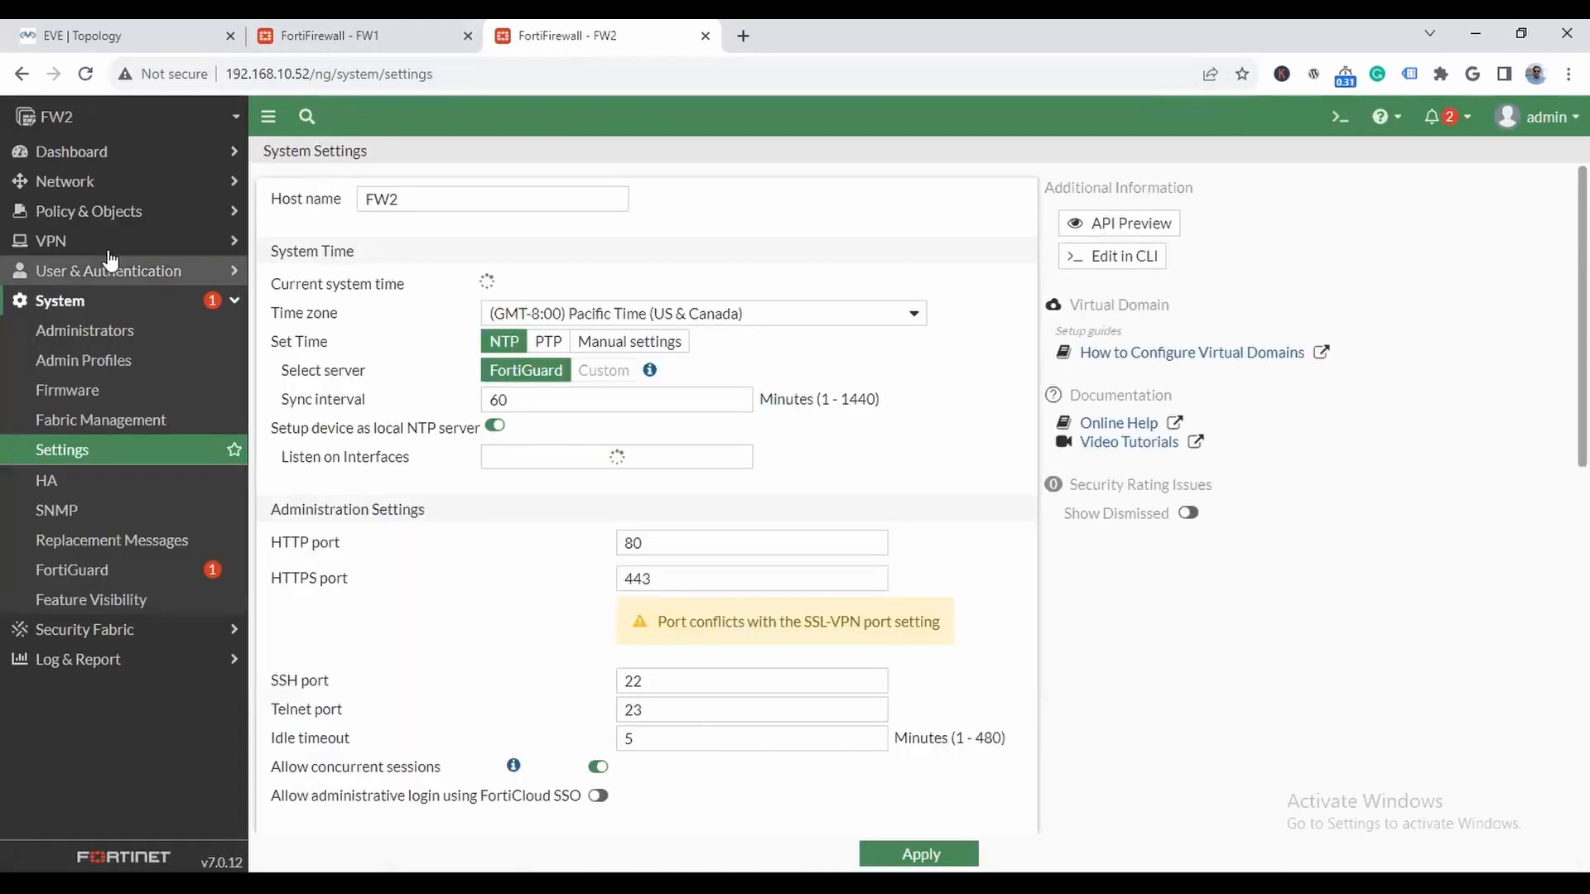
- Open FW2's port3 interface for editing, give it the alias LAN and set its role to LAN, consulting the lab topology
left_click(91, 181)
left_click(79, 211)
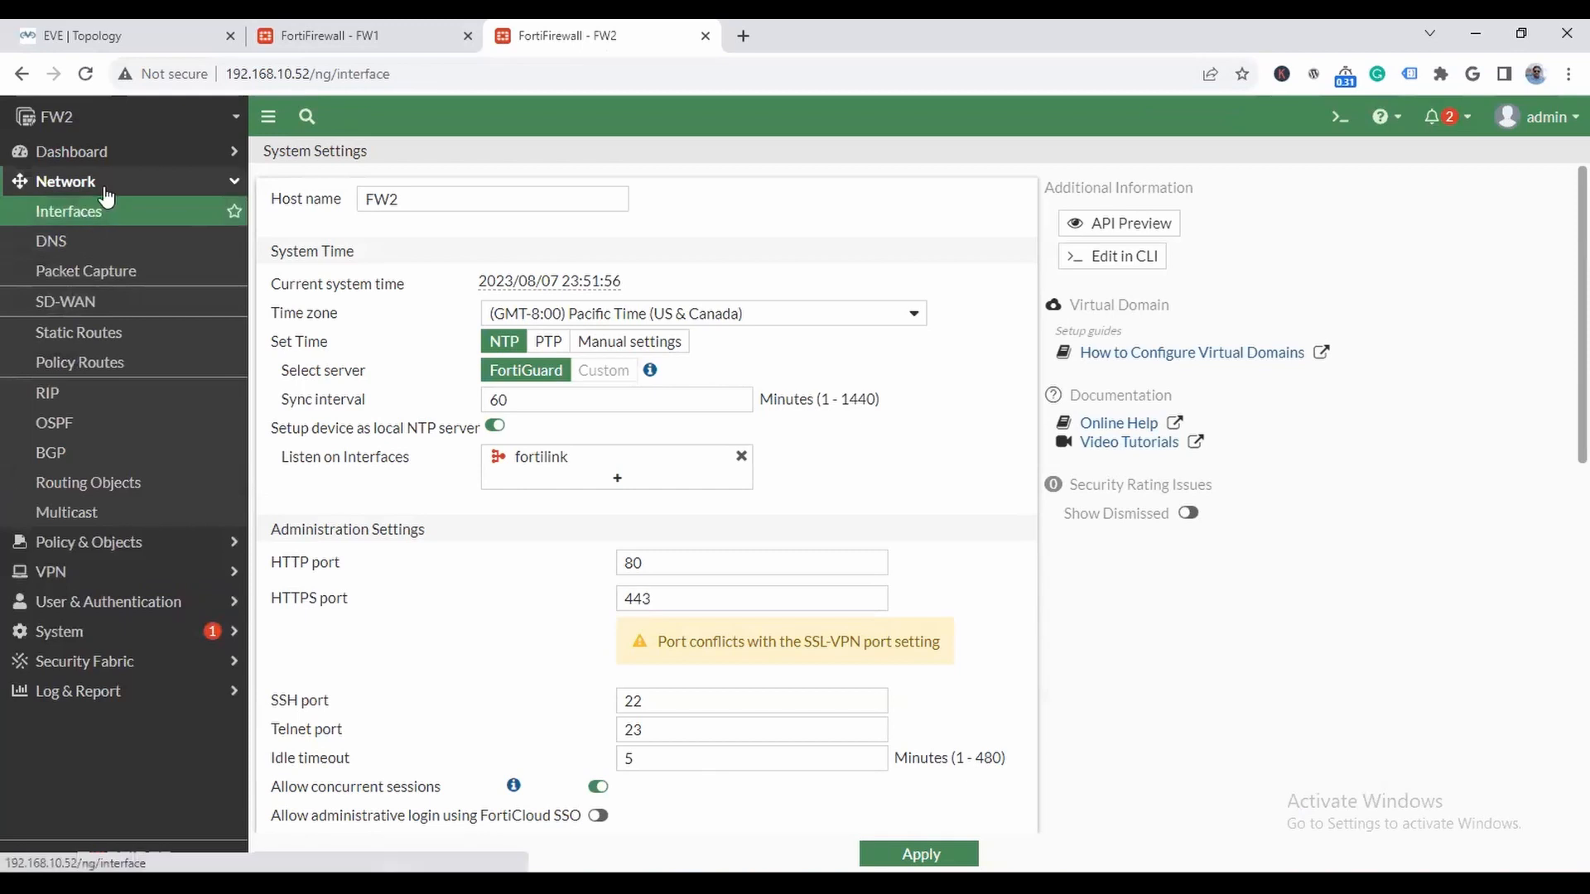
left_click(119, 29)
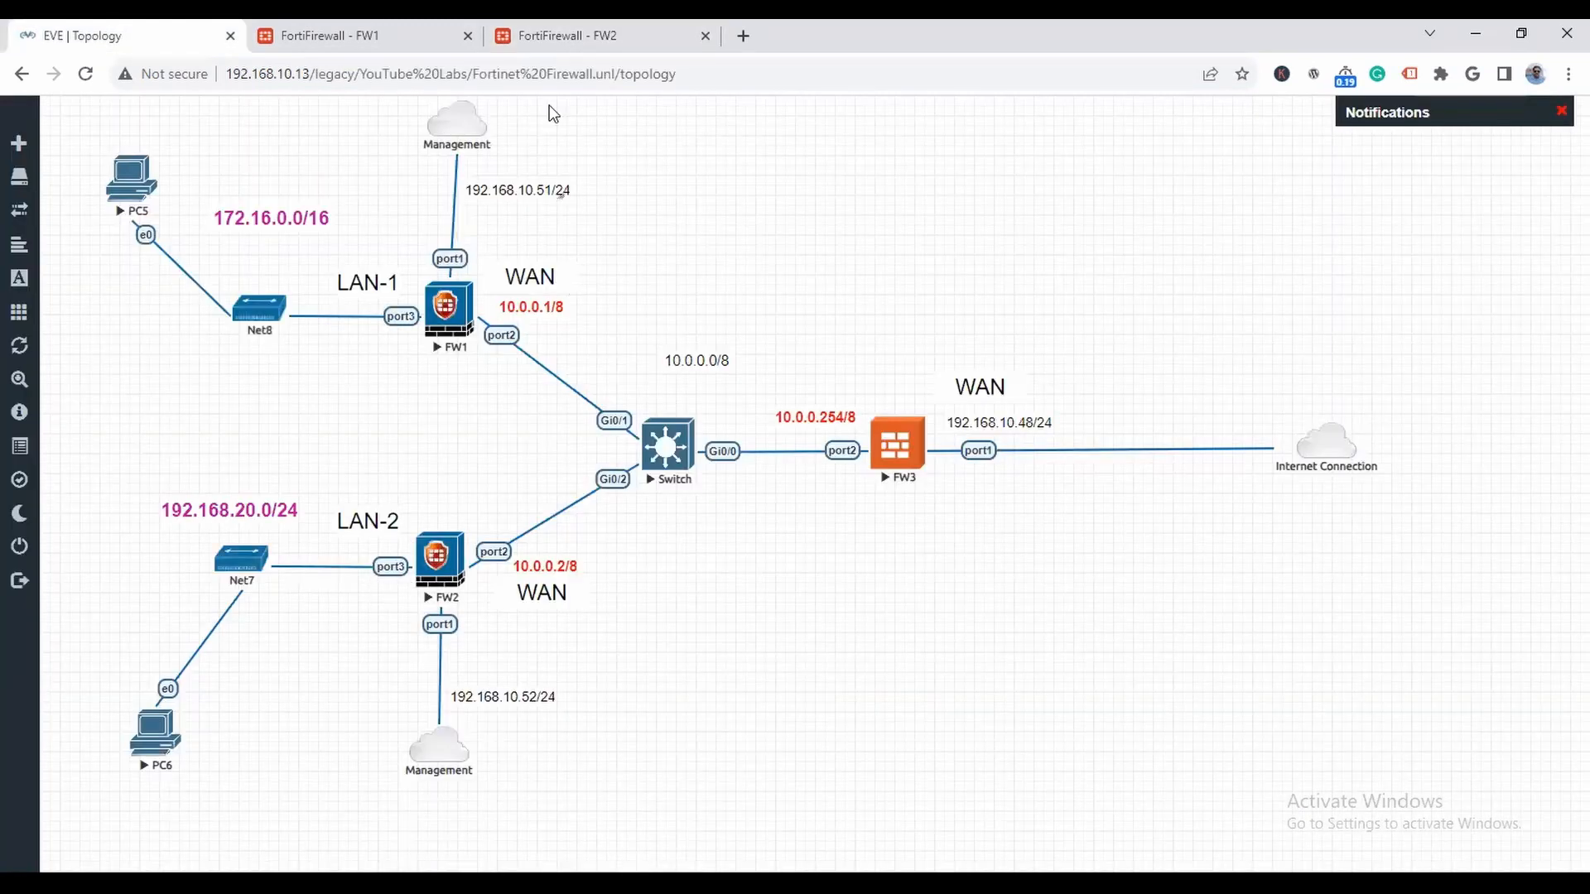
left_click(619, 43)
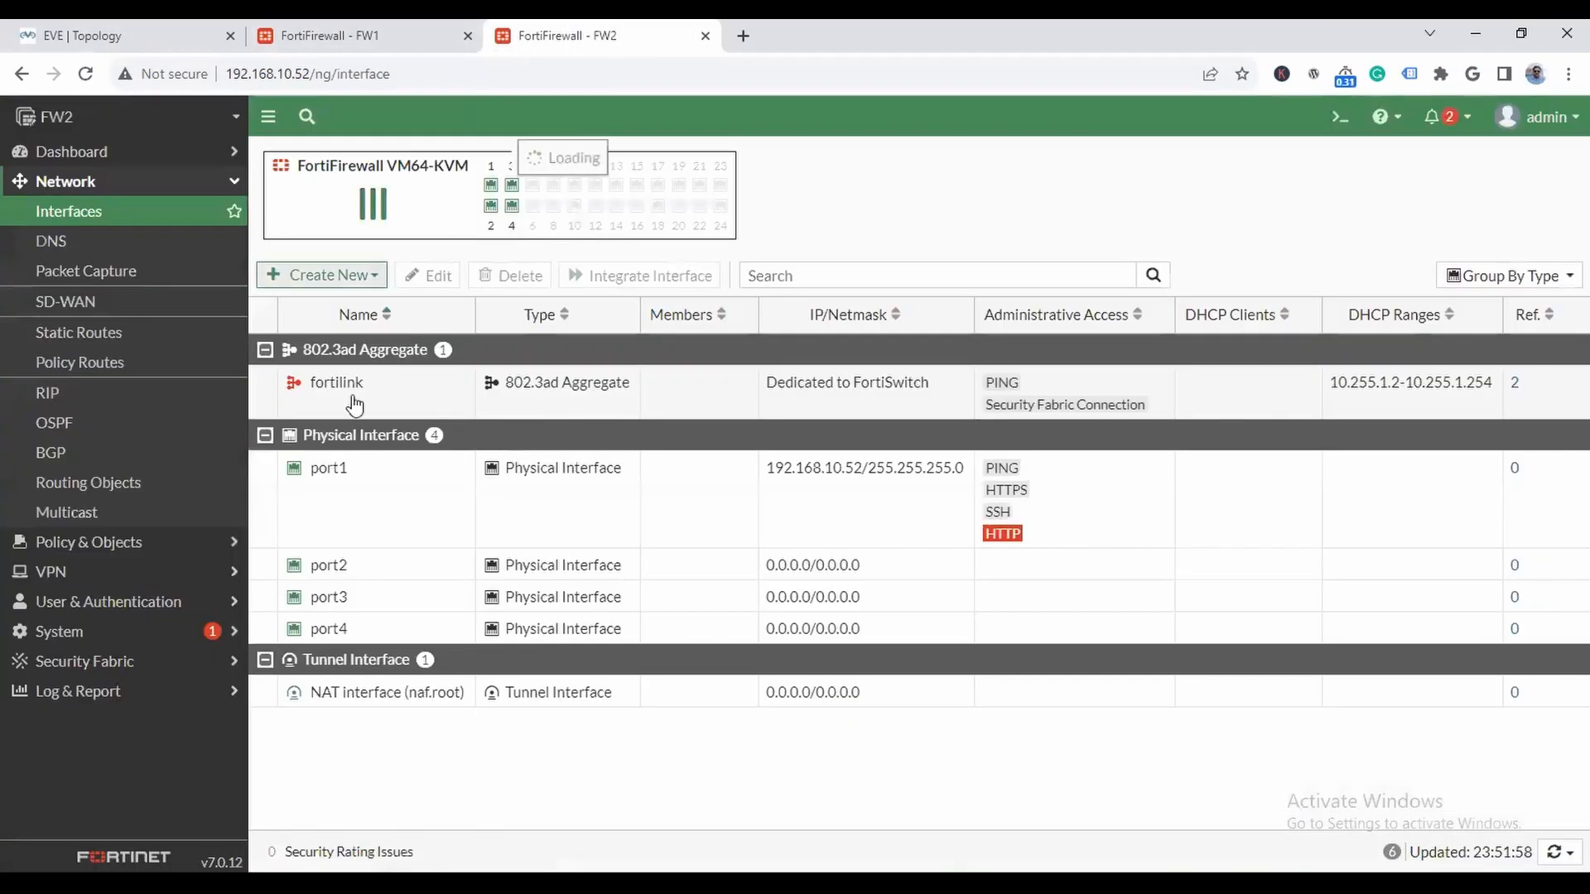
double_click(331, 597)
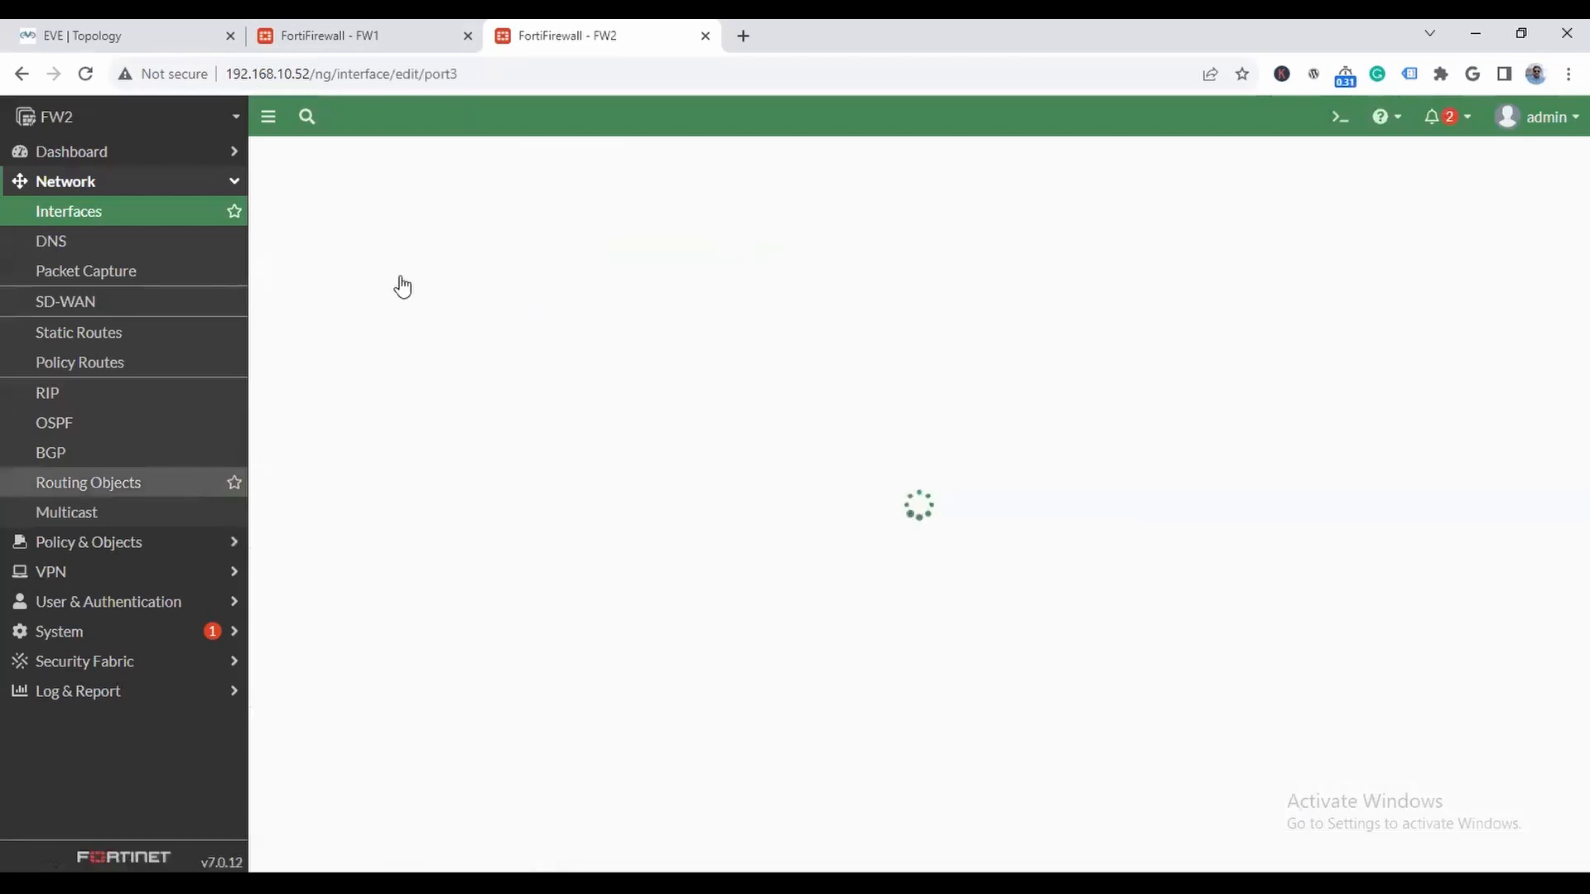
left_click(436, 221)
left_click(125, 31)
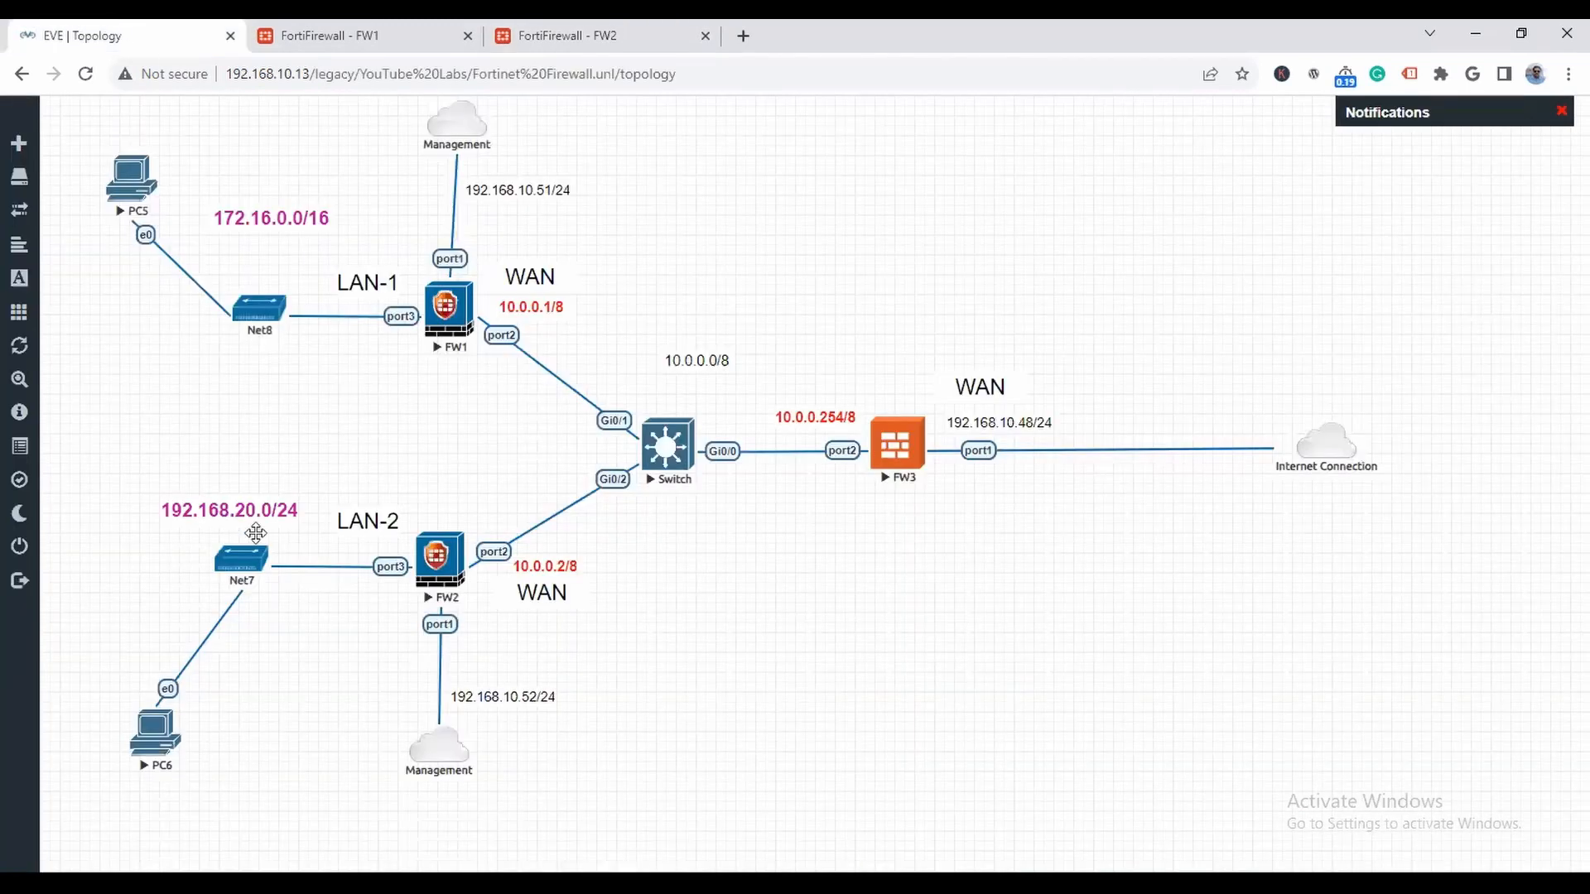
left_click(593, 36)
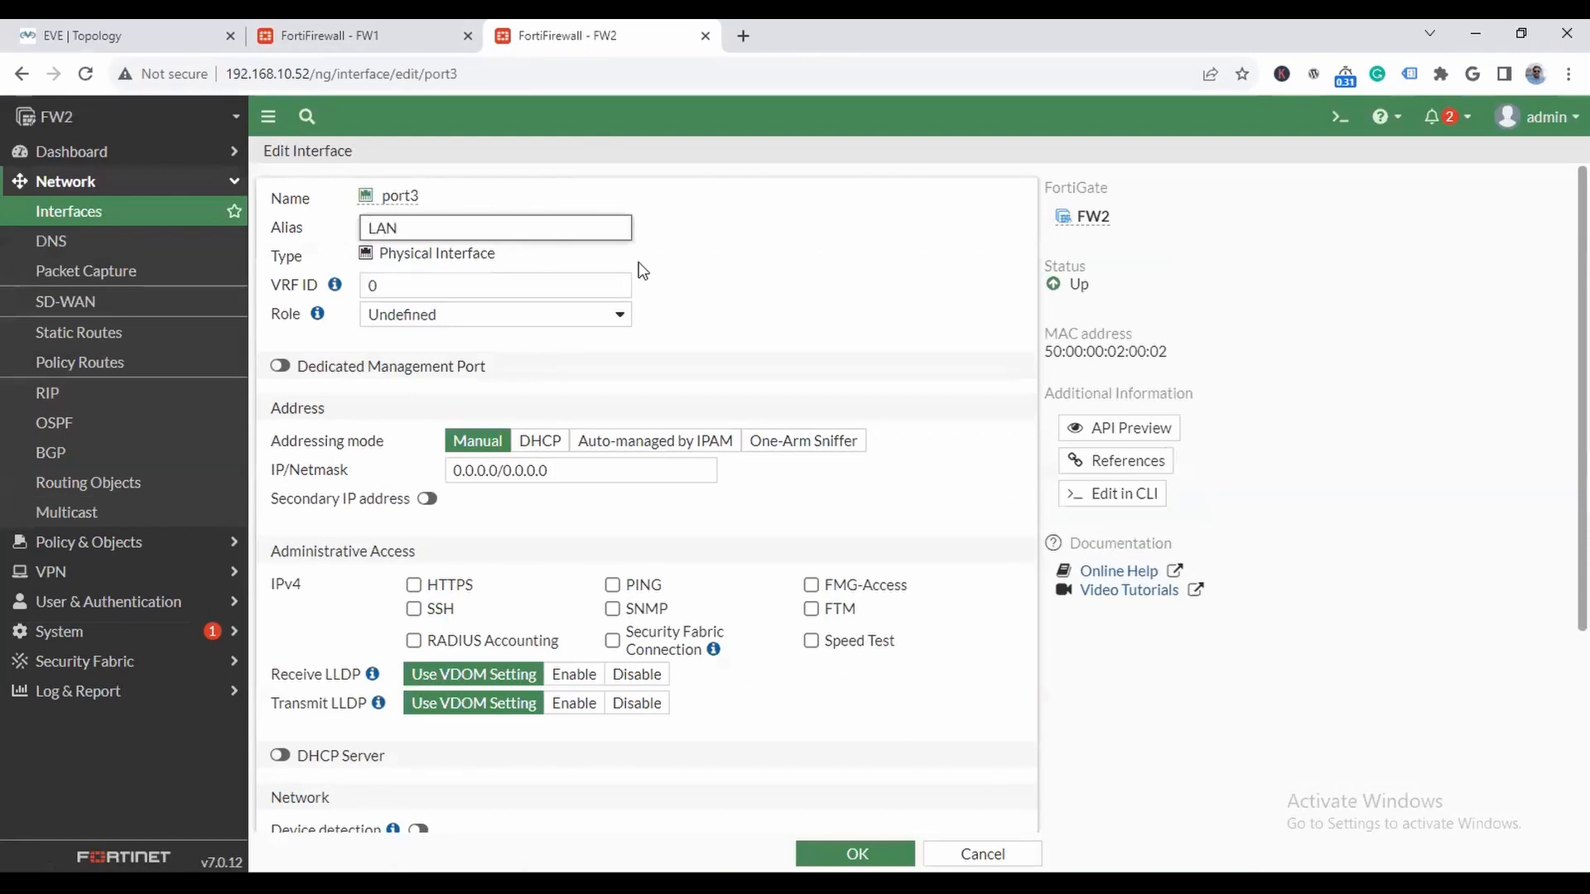
left_click(440, 313)
left_click(430, 335)
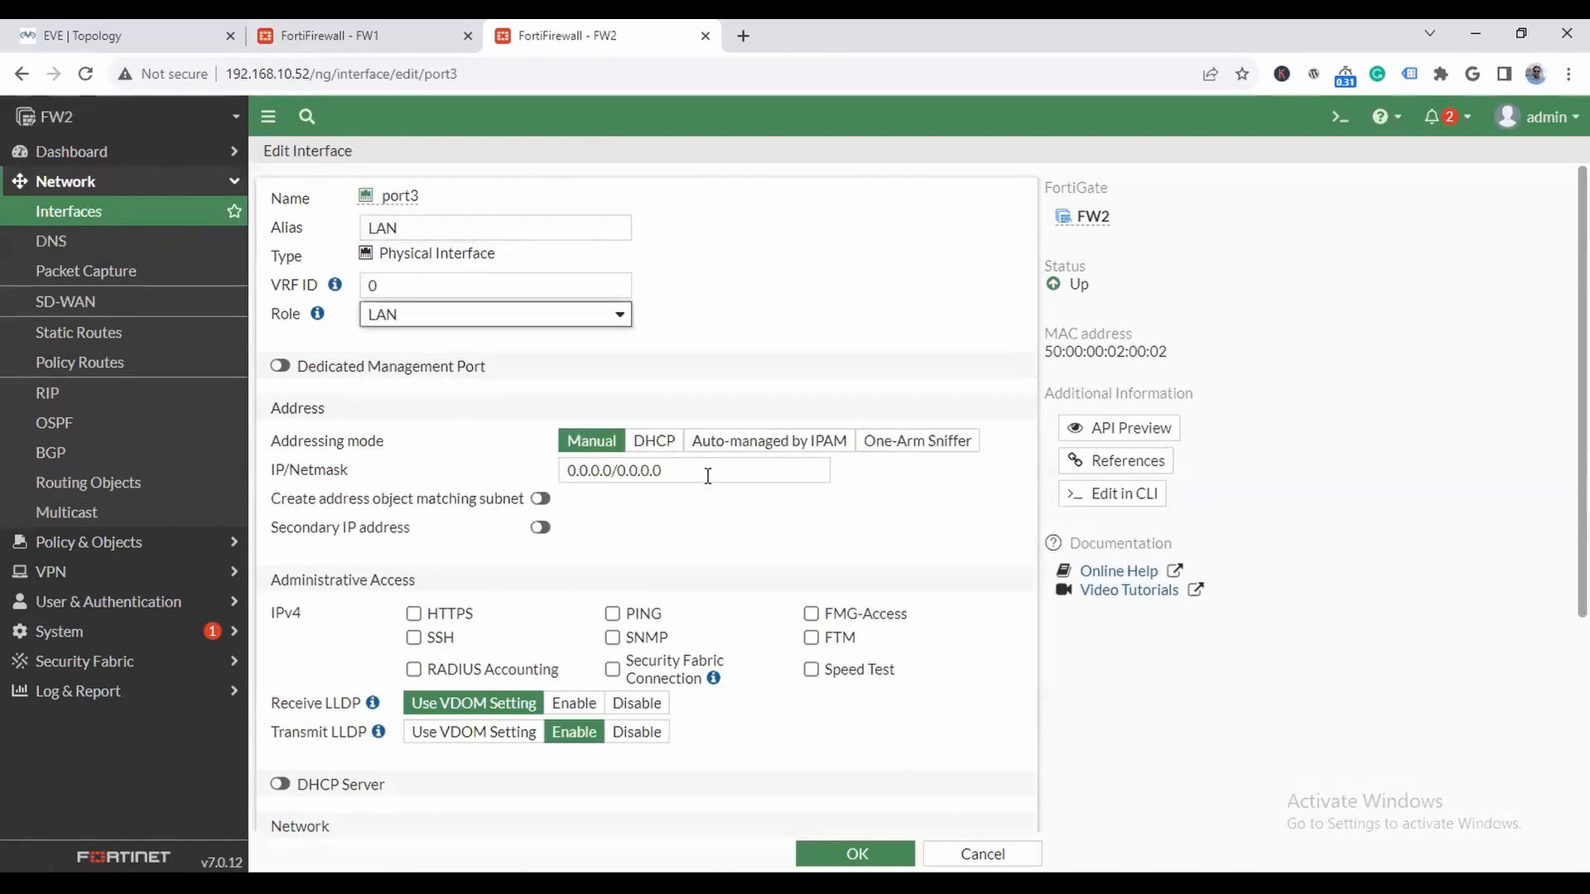
- Set port3's IP/netmask to 192.168.20.1/24, allow HTTPS, SSH and PING administrative access, and save the interface
key("Tab")
type("192.168.")
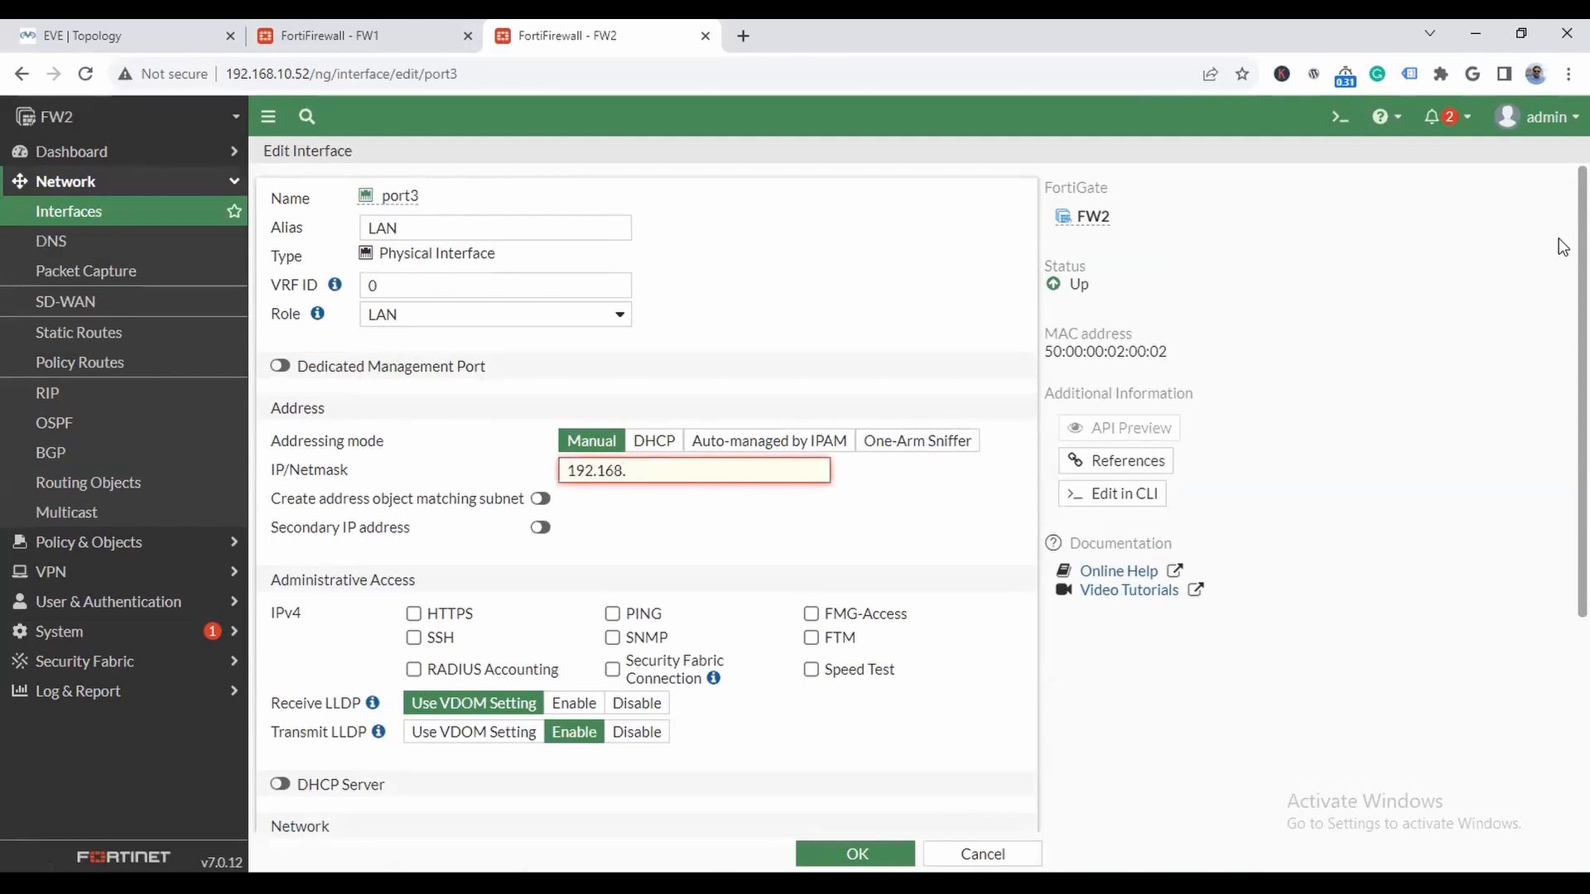
type("20.1/24")
left_click(413, 614)
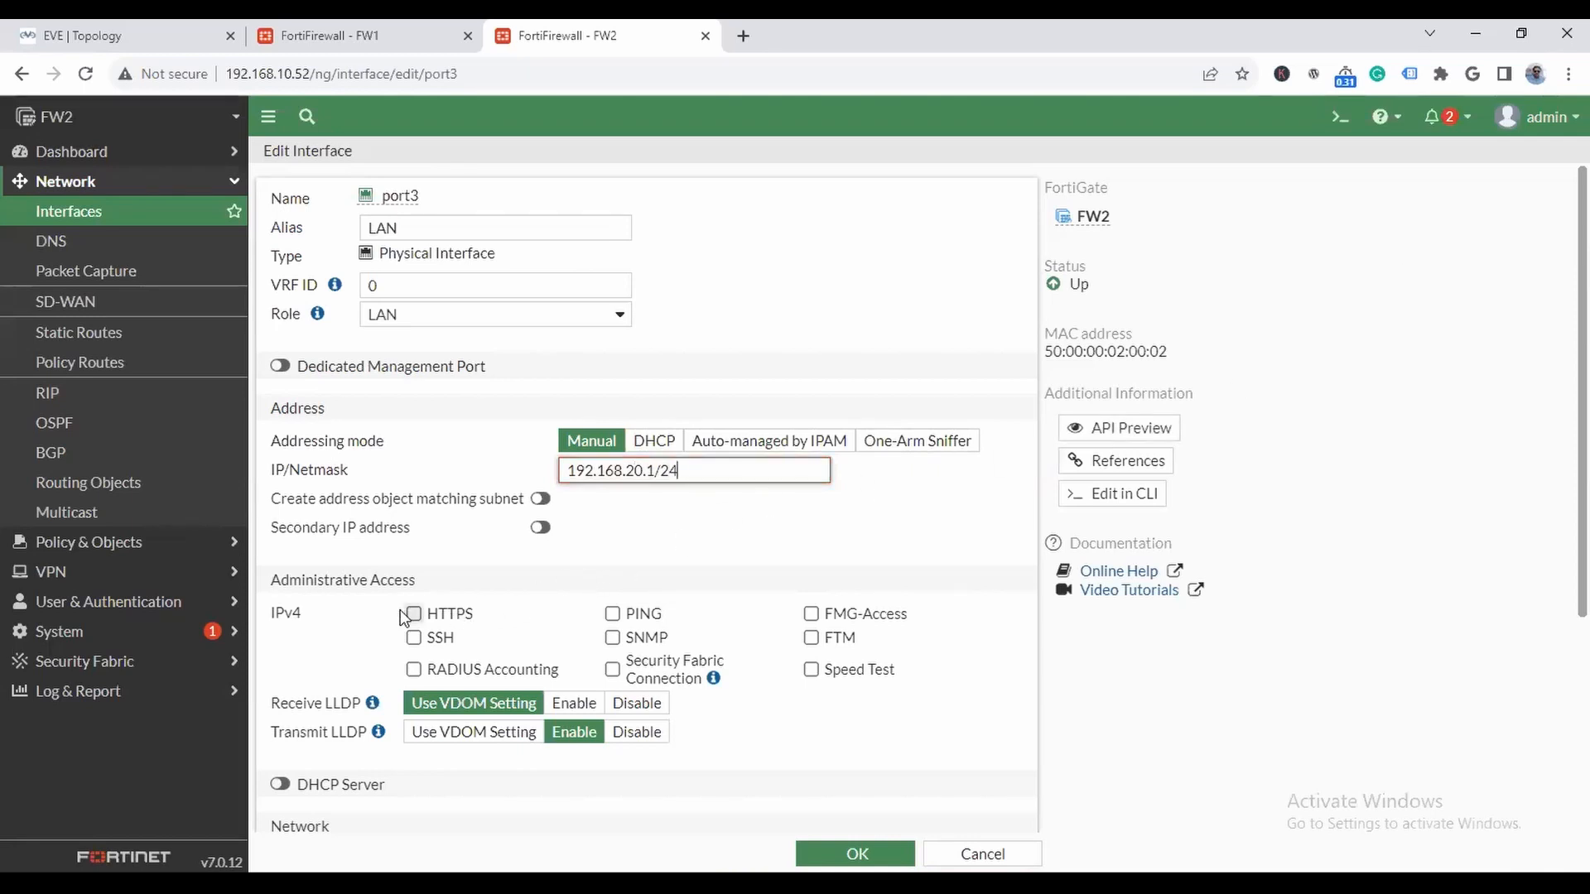
left_click(414, 637)
left_click(613, 614)
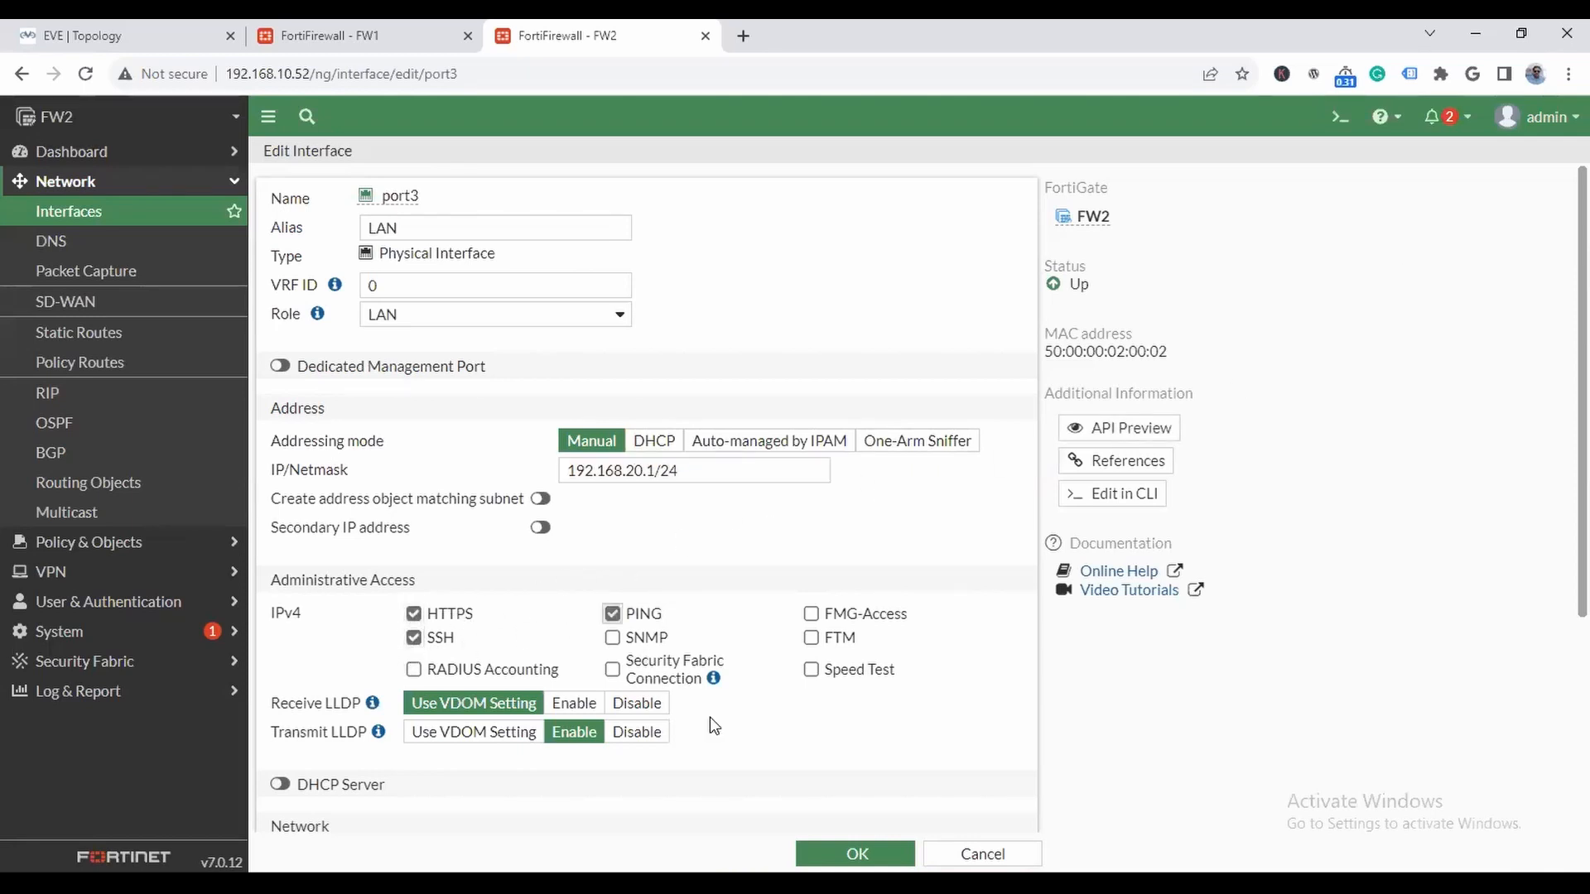
left_click(857, 853)
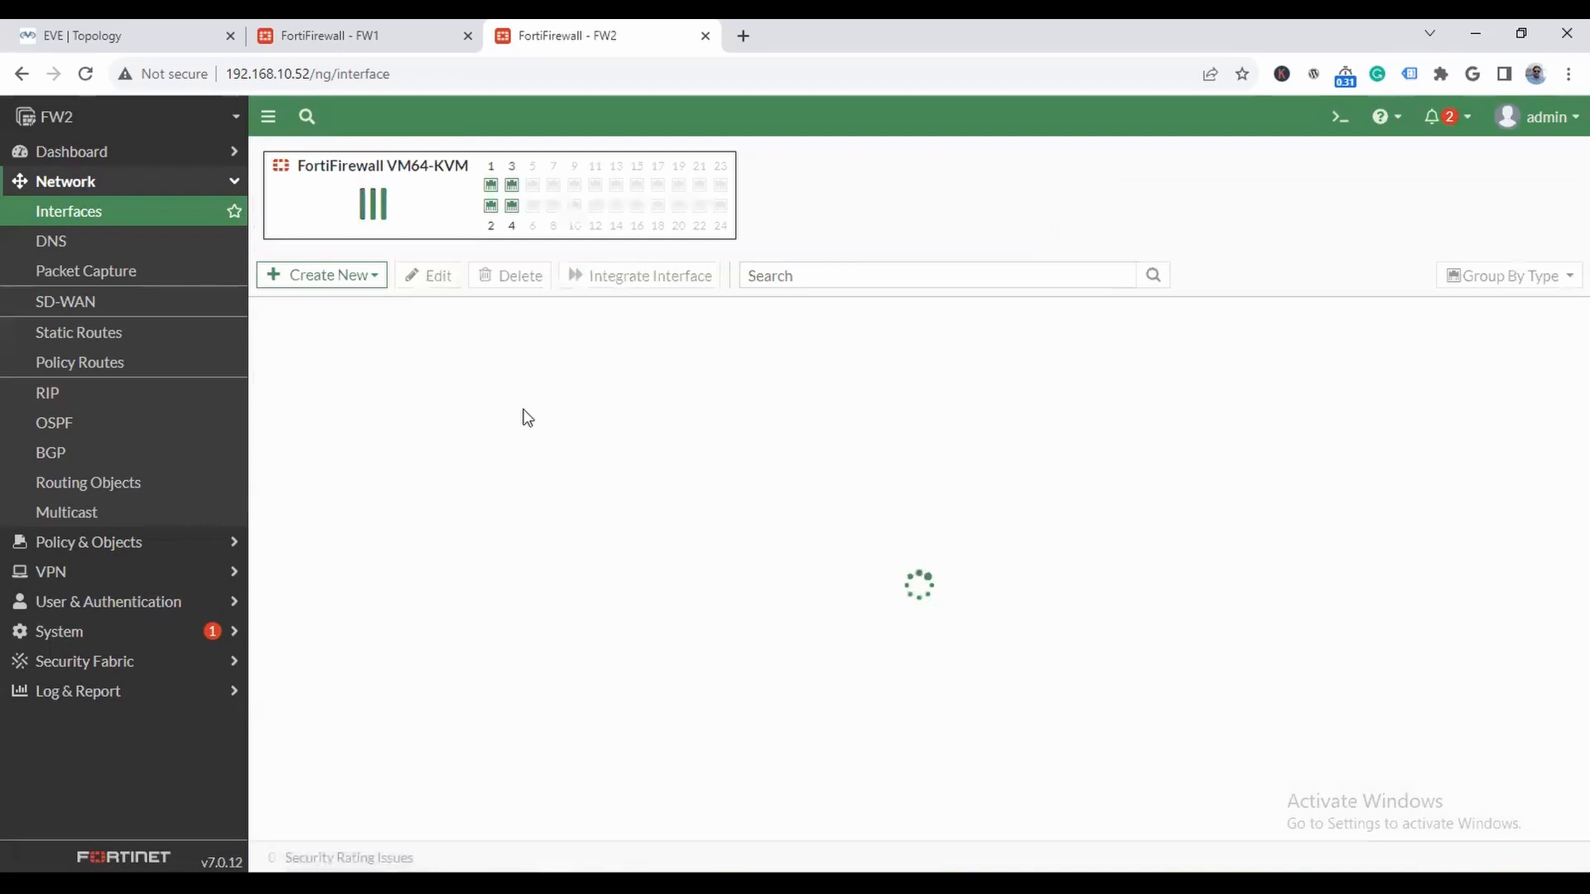
- Check FW2's WAN addressing in the topology, then change its fortilink address to 192.168.12.1/255.255.255.0 and save the interface as disabled
left_click(139, 36)
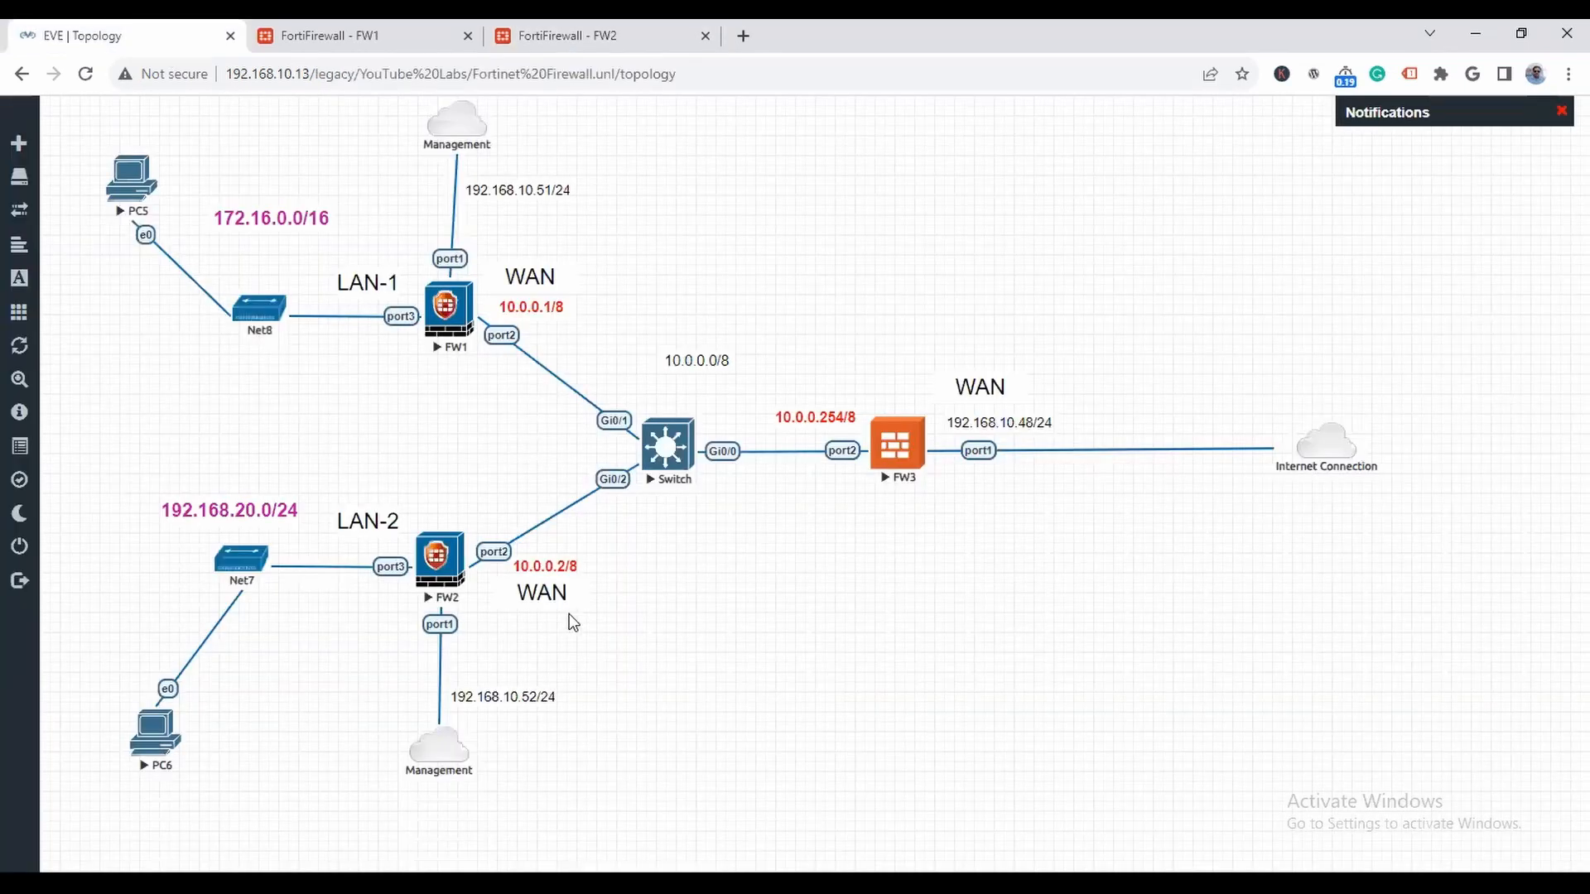
left_click(577, 46)
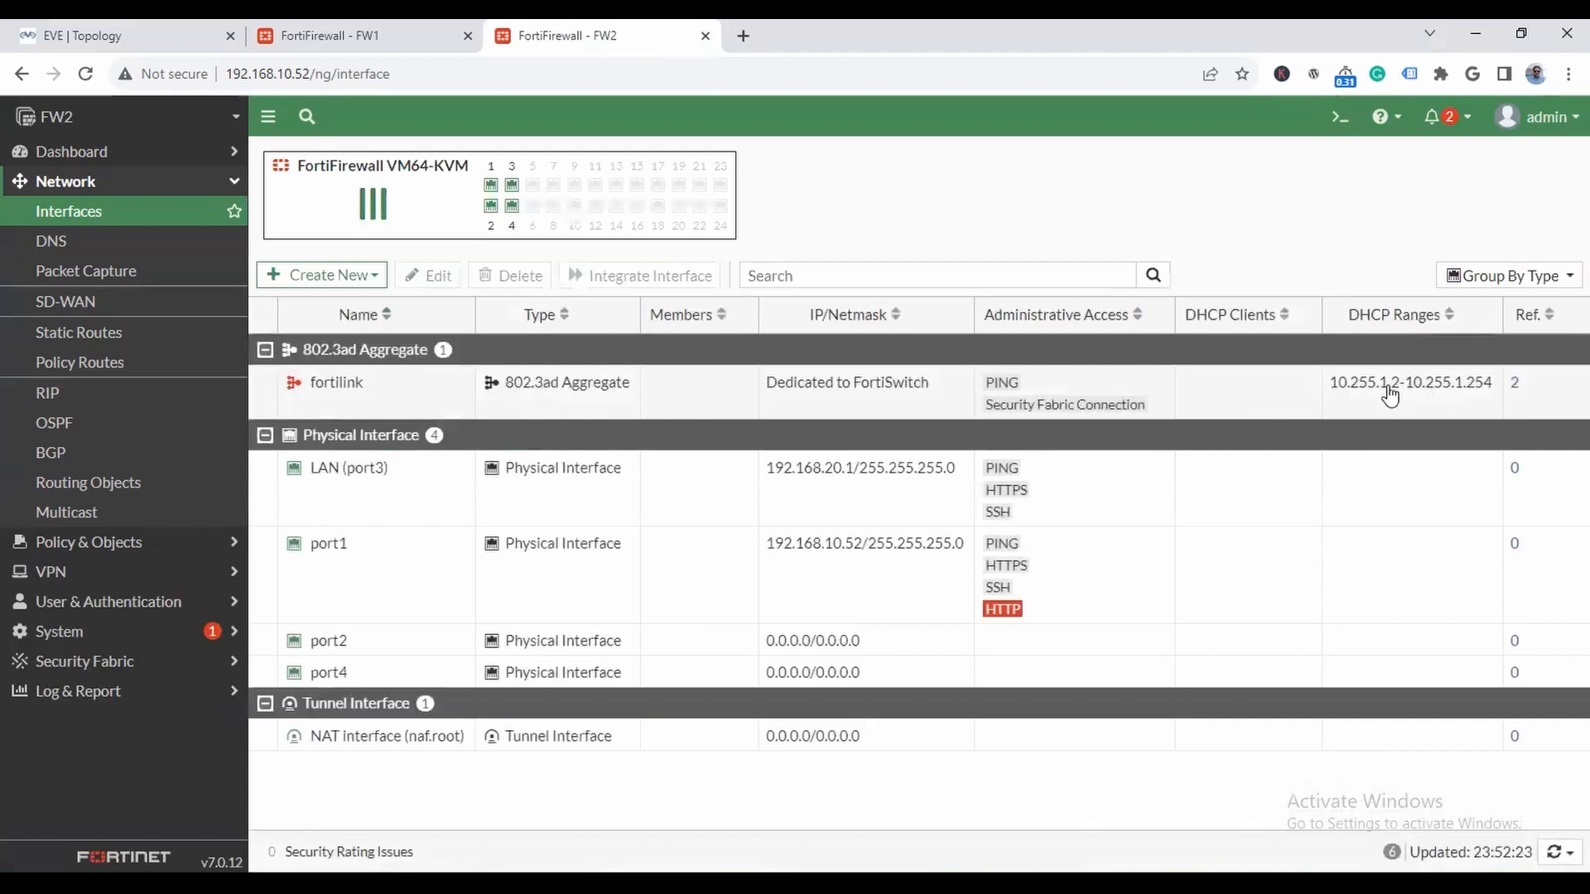
double_click(337, 385)
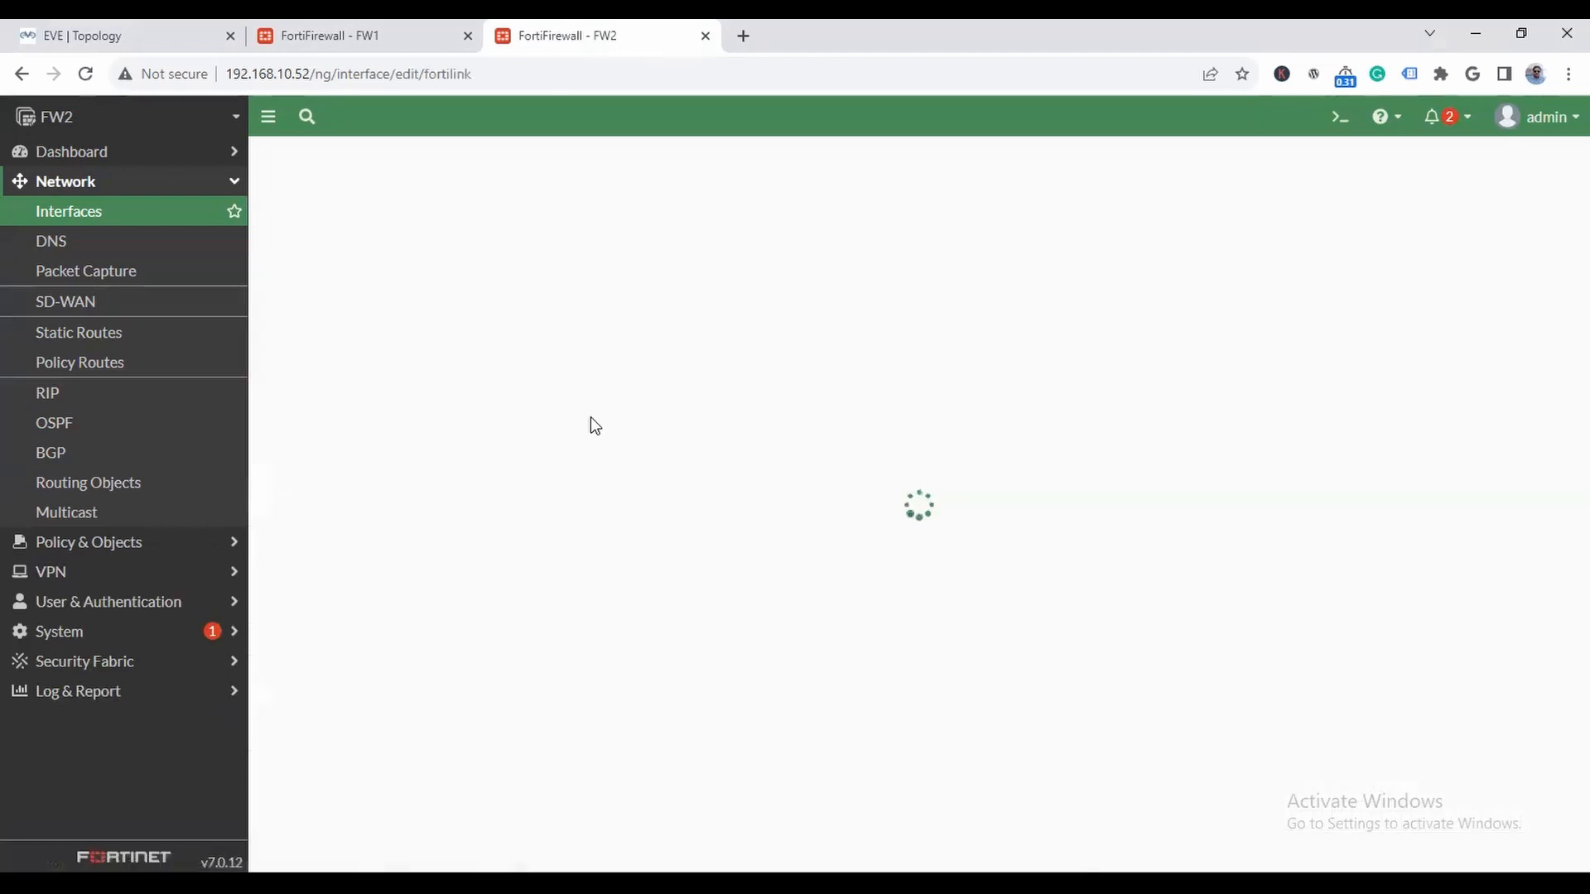
left_click(618, 466)
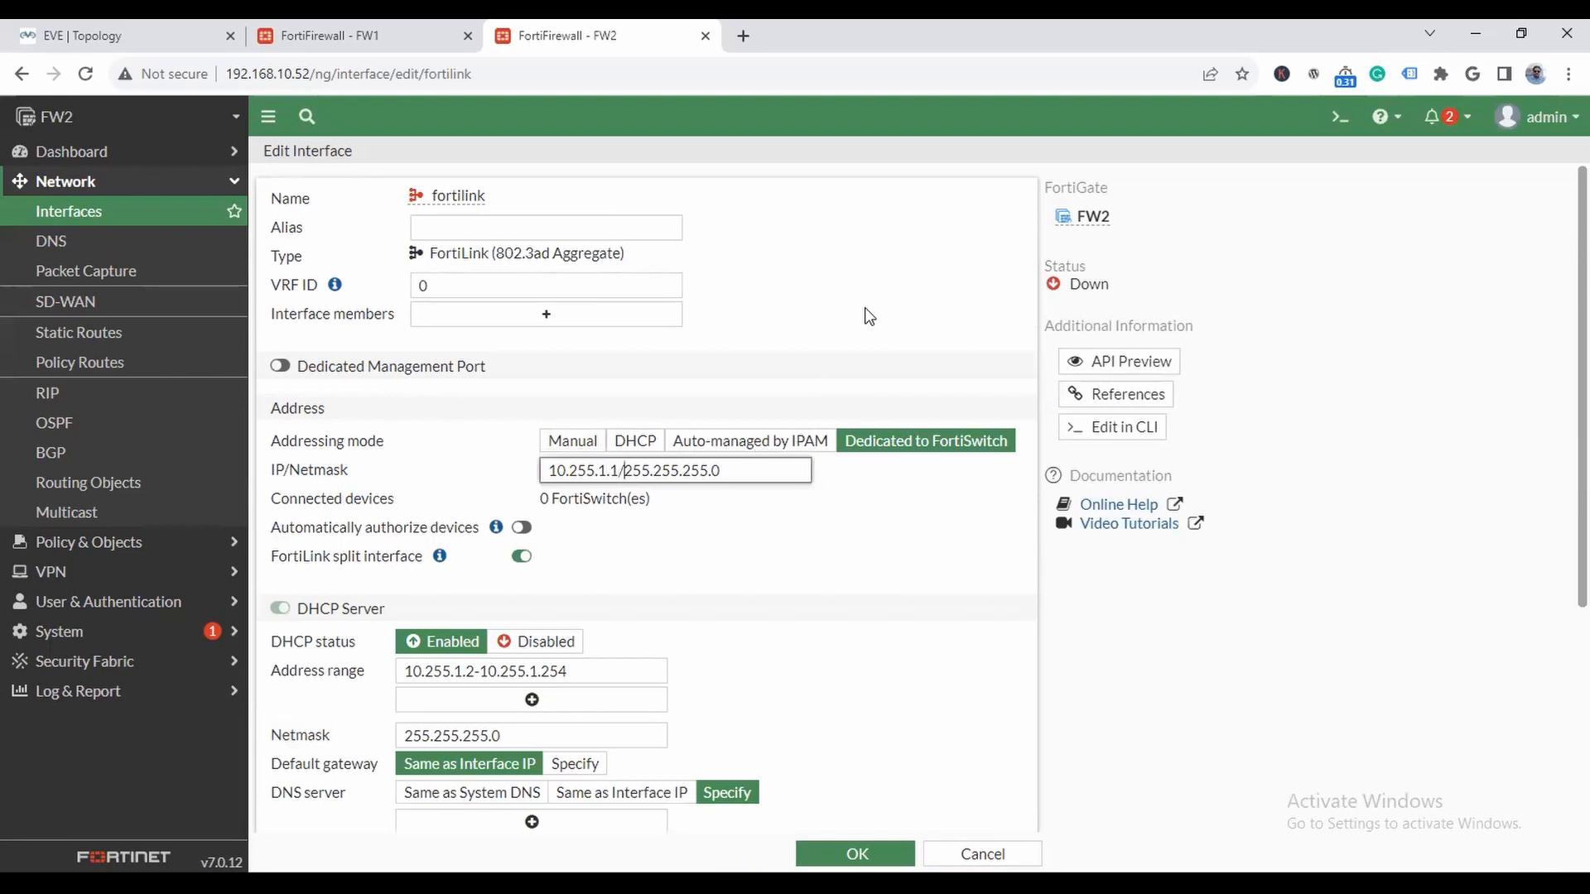
key("shift+Left")
key("shift+Left")
key("shift+Left")
key("shift+Left")
key("shift+Left")
type("192.16")
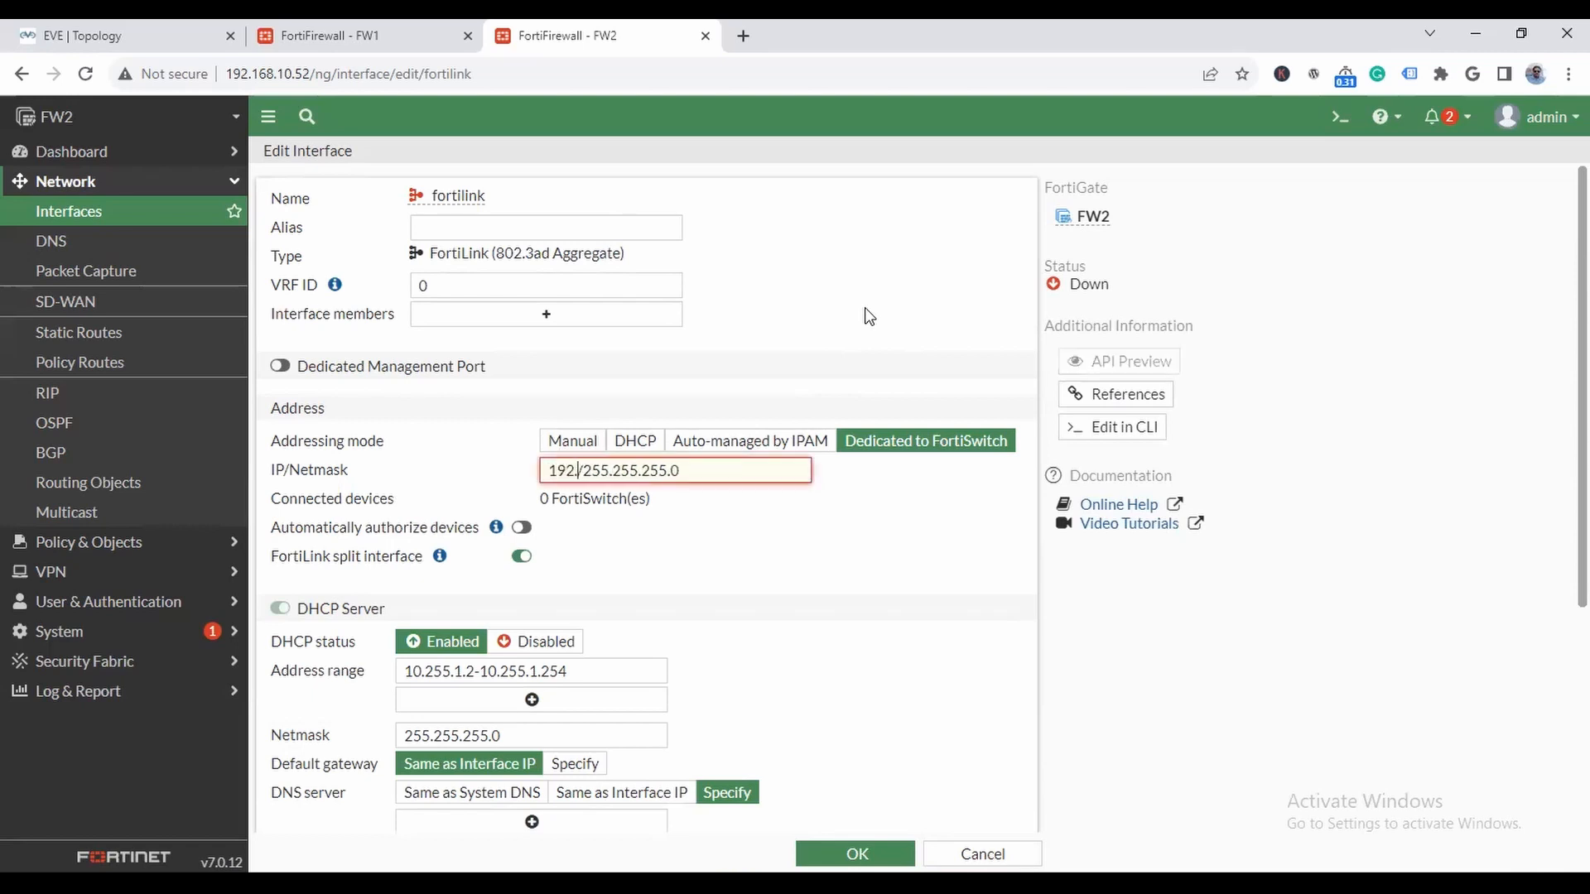
type("8.12.1")
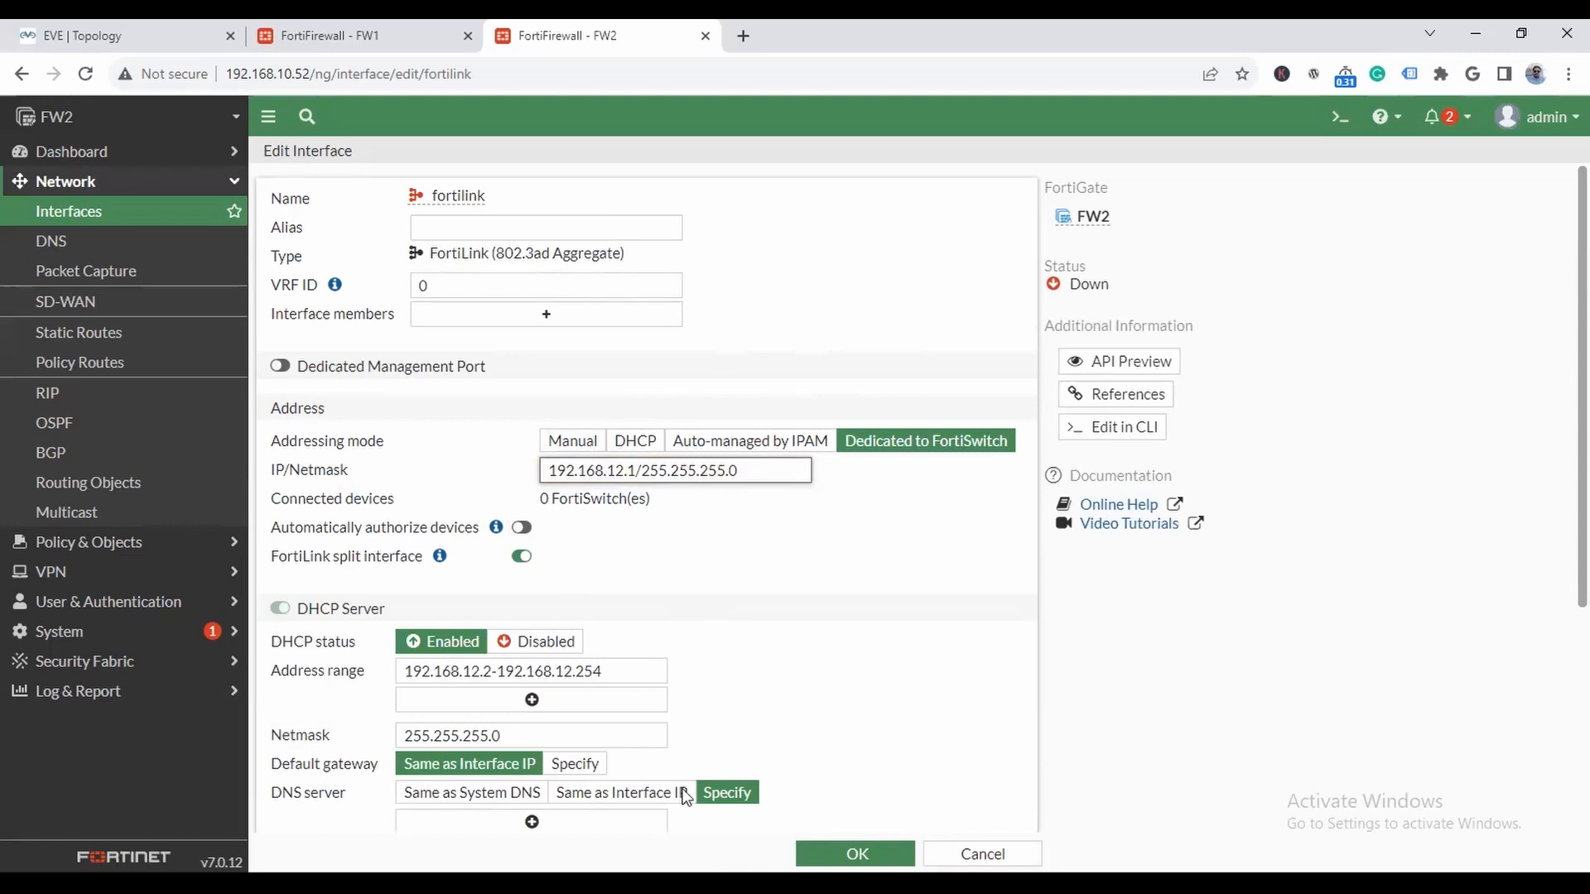
scroll(685, 795, "down", 4)
left_click(523, 775)
left_click(858, 854)
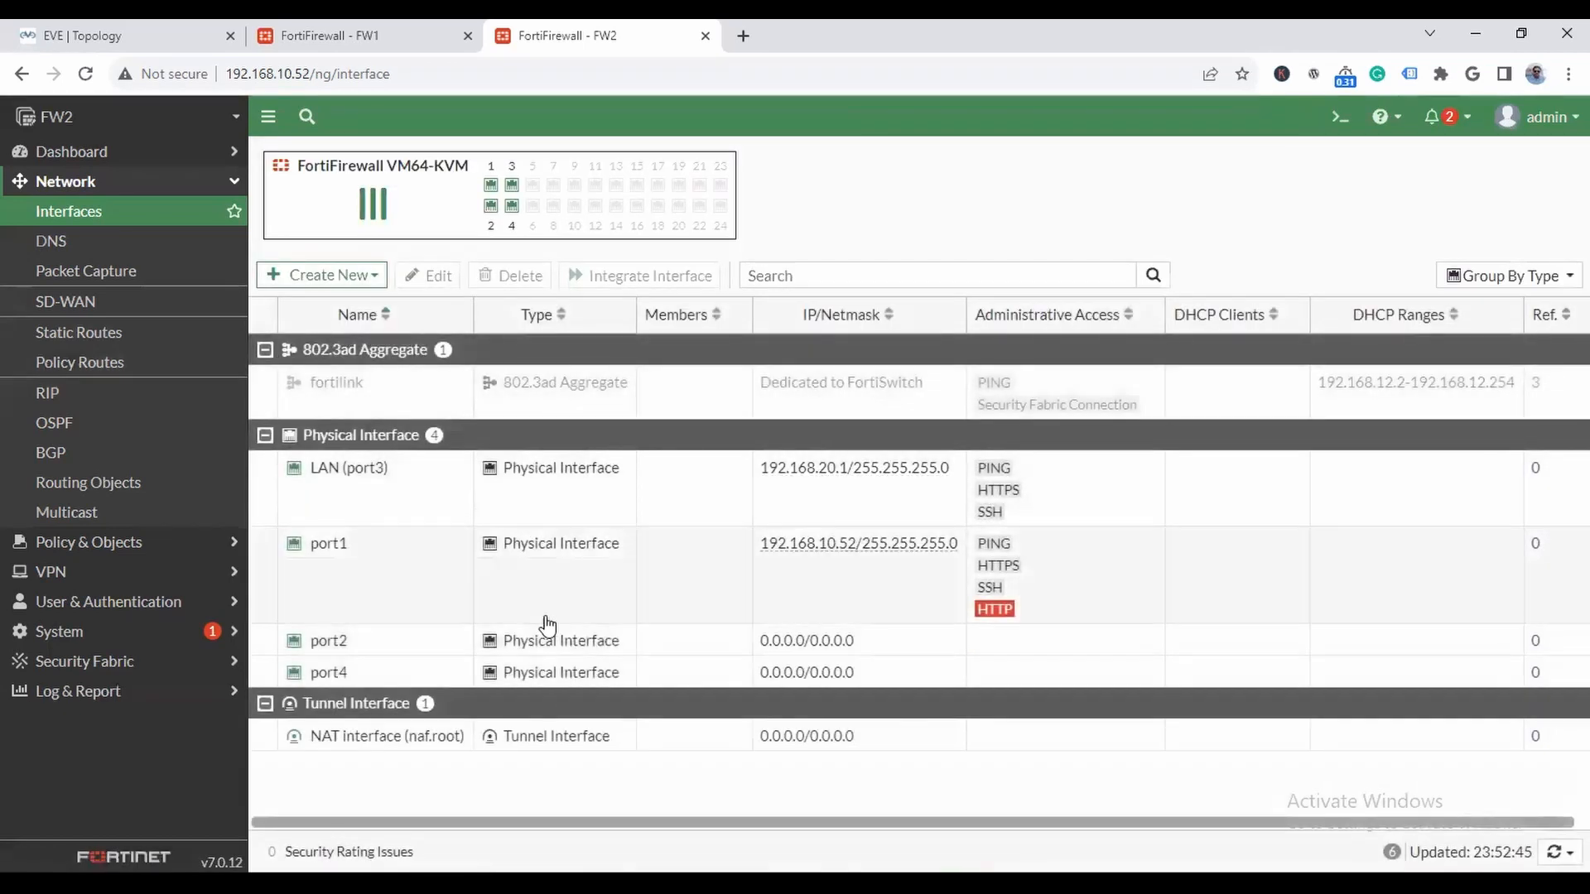
- Configure FW2's port2 with the alias WAN, the role WAN and the IP/netmask 10.0.0.2/8
left_click(336, 644)
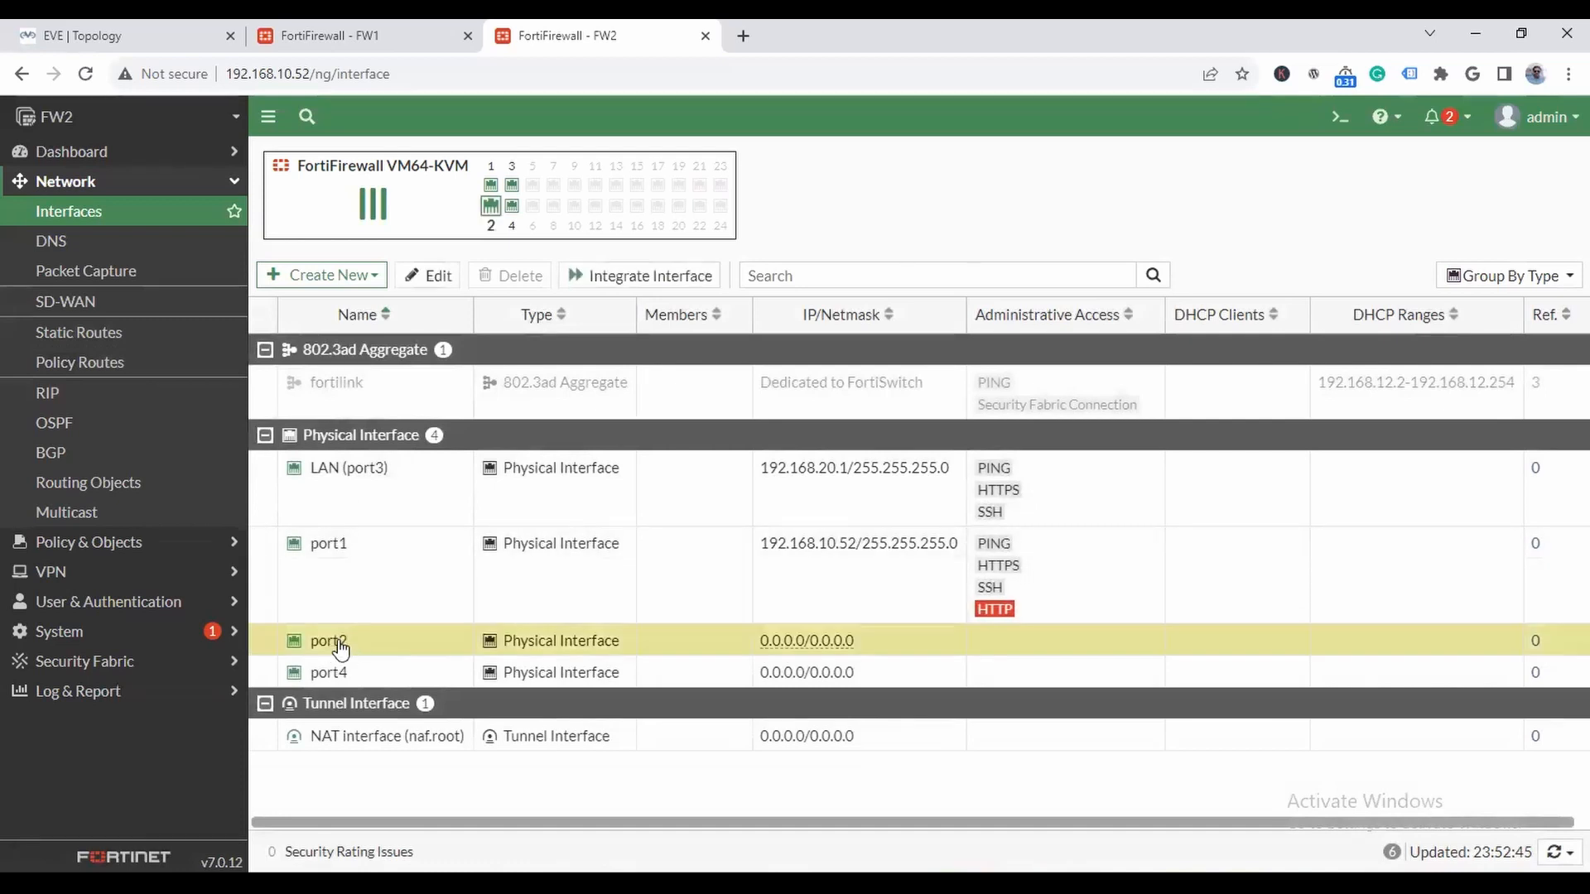
double_click(340, 646)
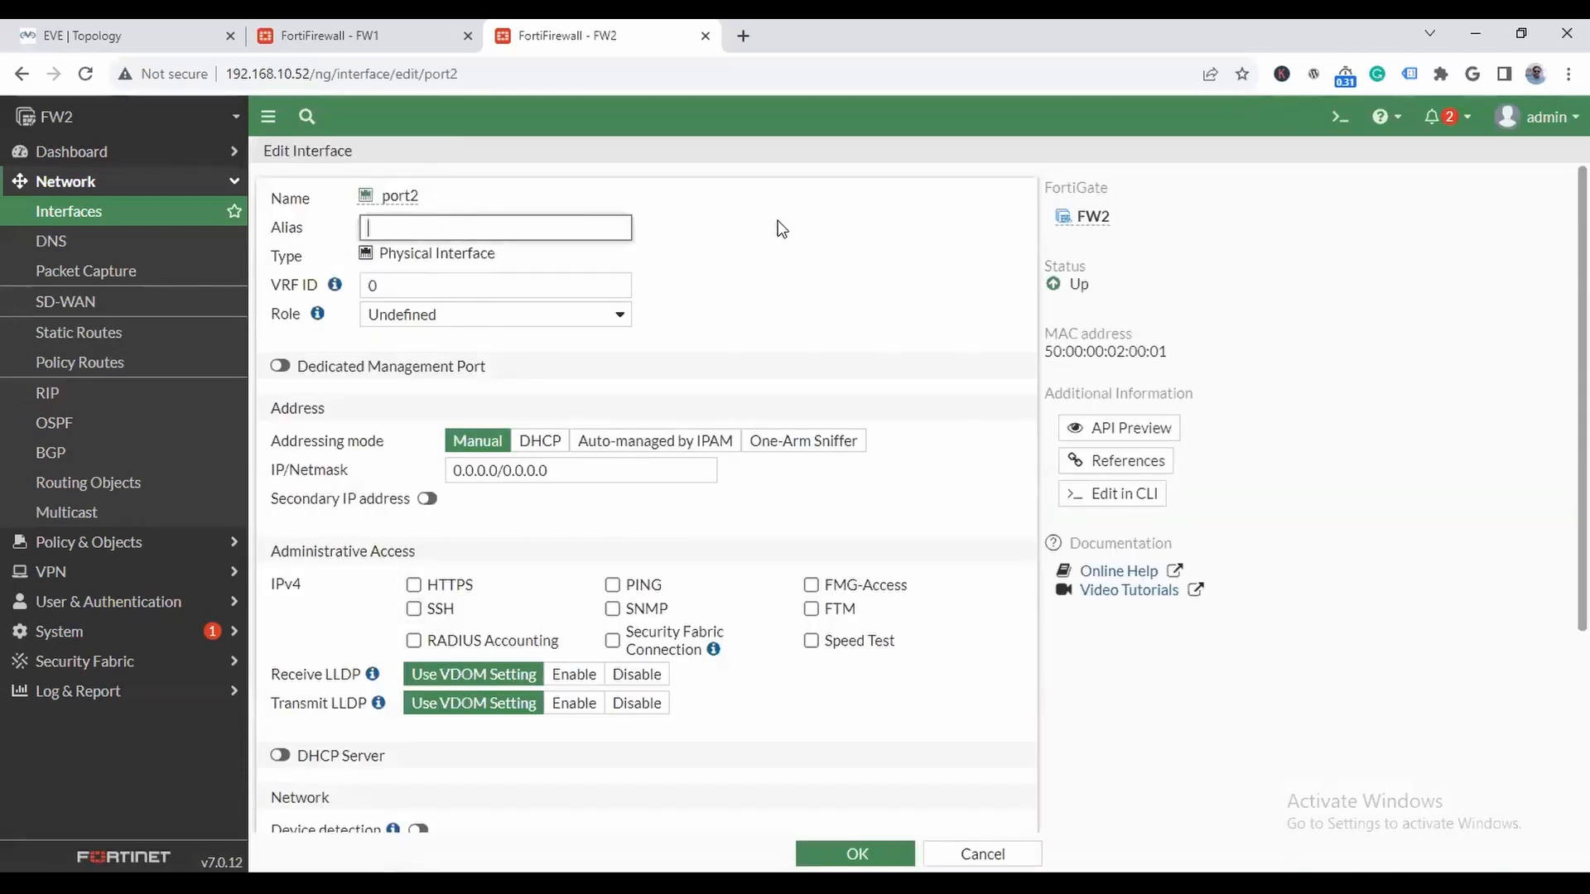
left_click(470, 314)
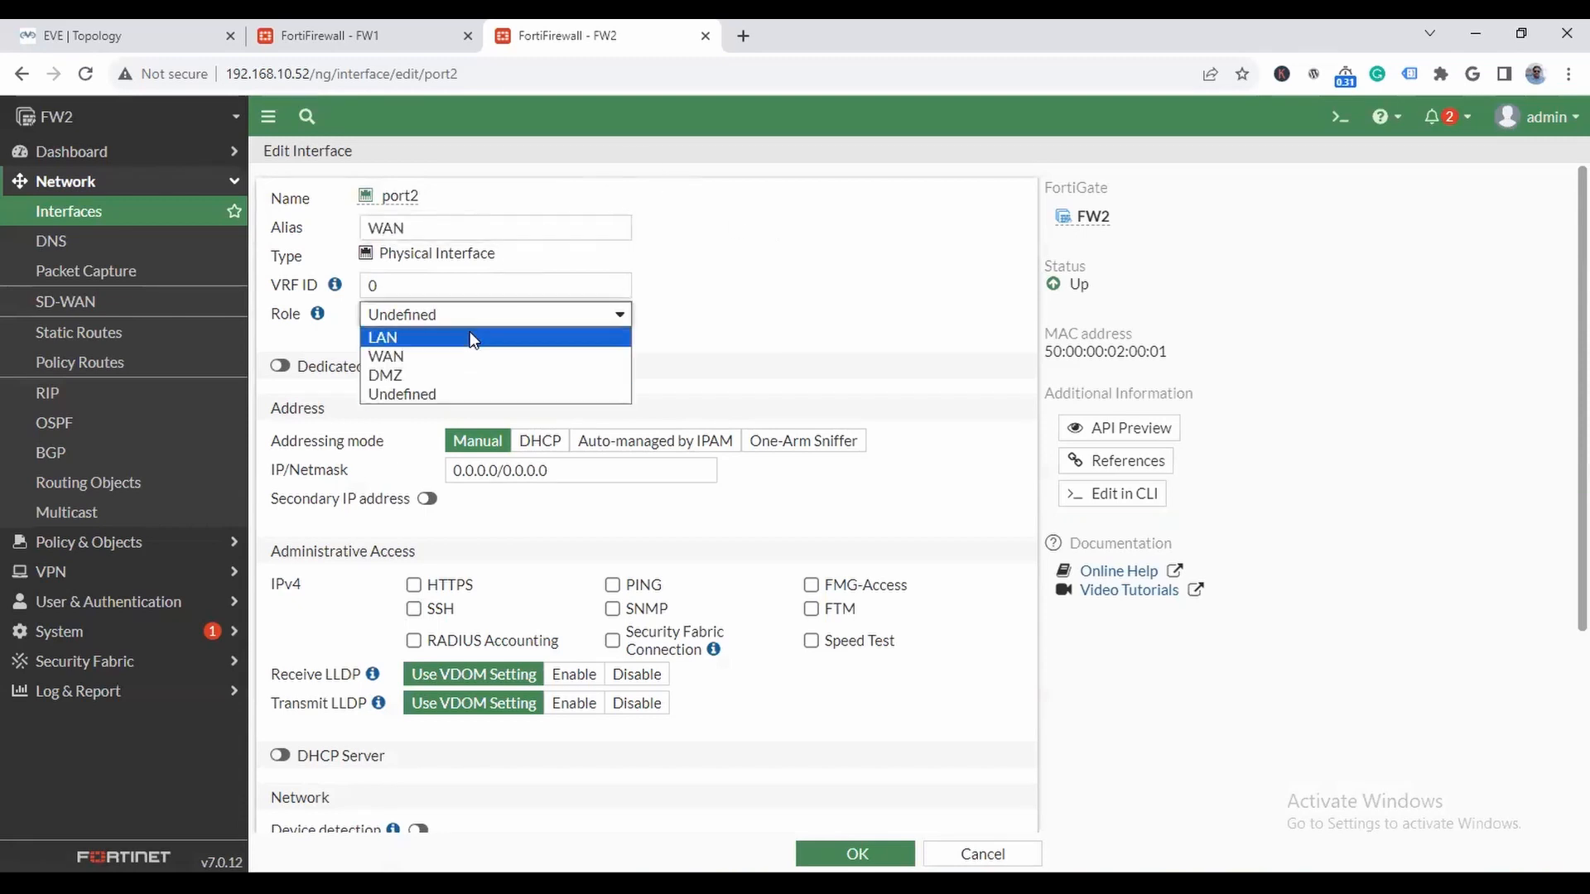
left_click(465, 355)
left_click_drag(568, 527, 451, 529)
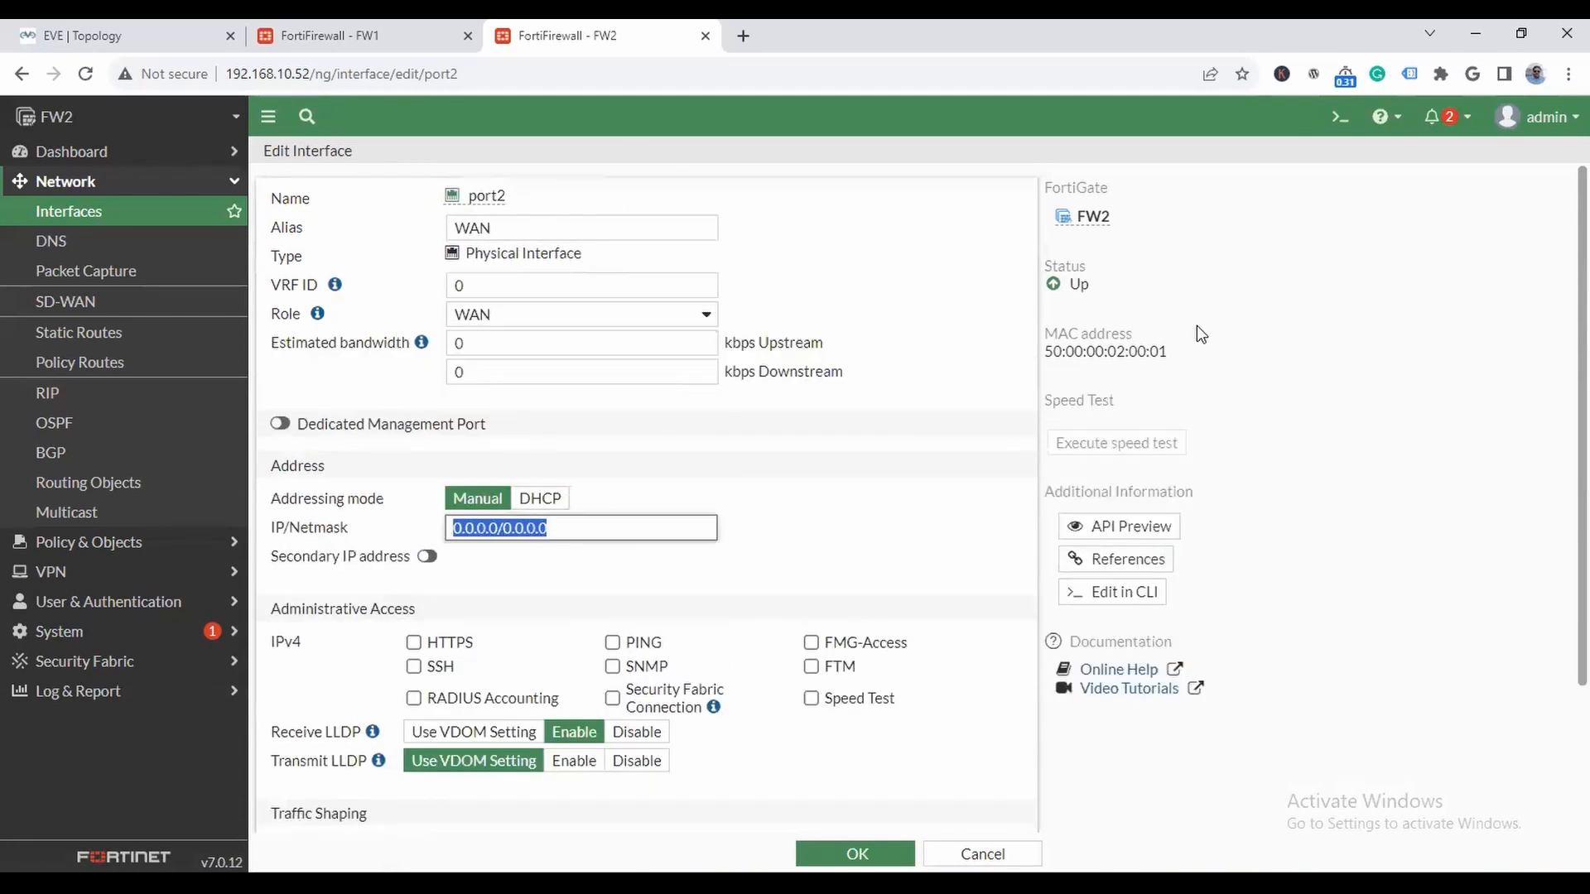
type("10.0.0.2/8")
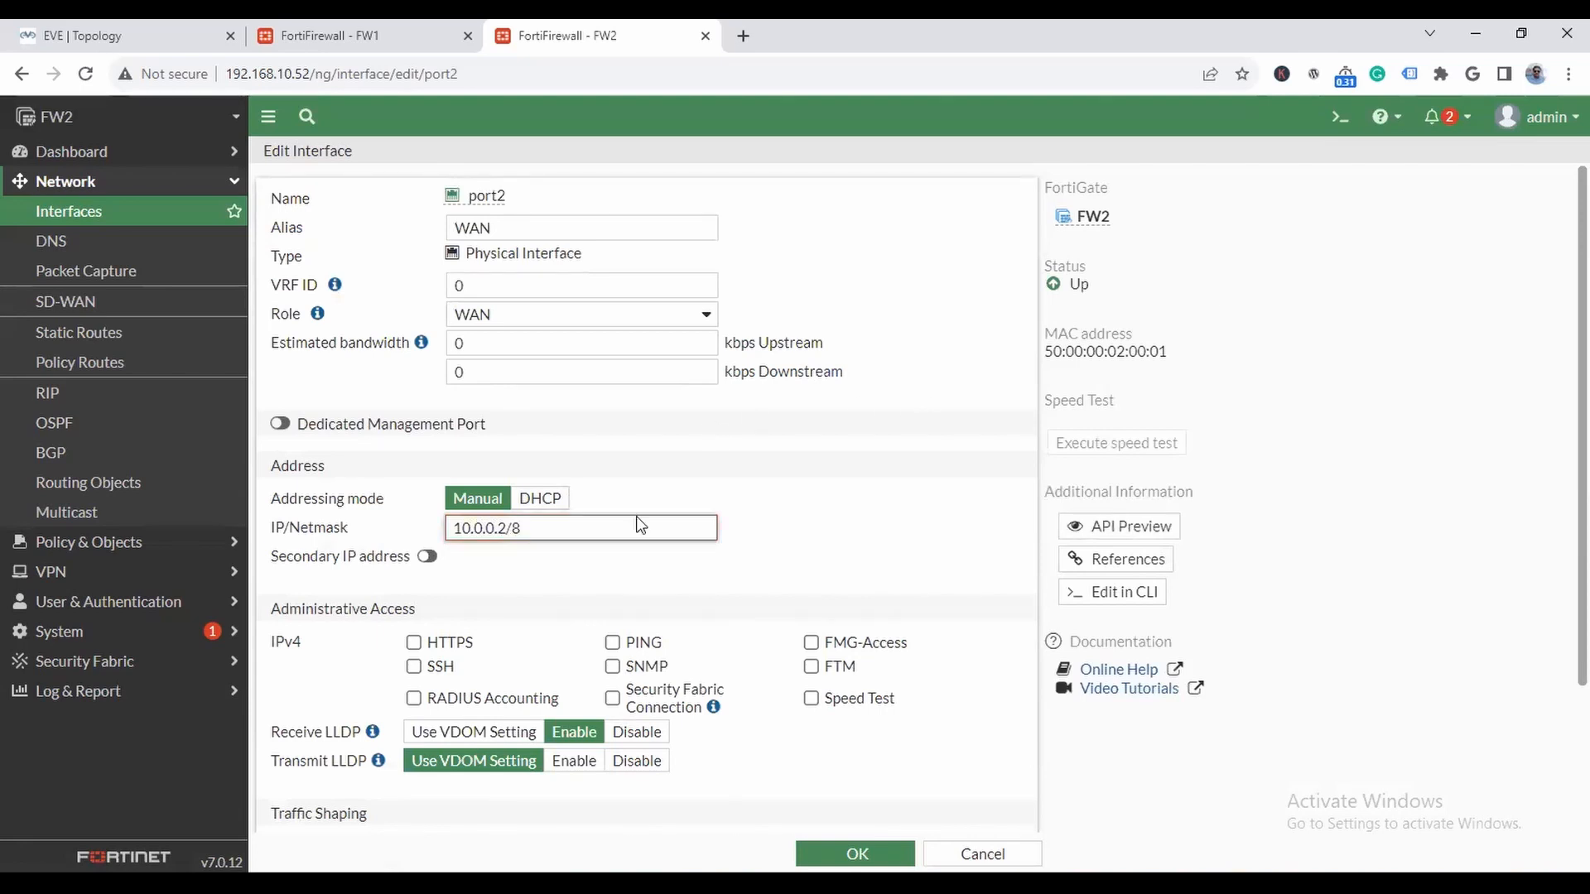
- Allow HTTPS, SSH and PING administrative access on FW2's port2 and save the interface
left_click(416, 645)
left_click(414, 666)
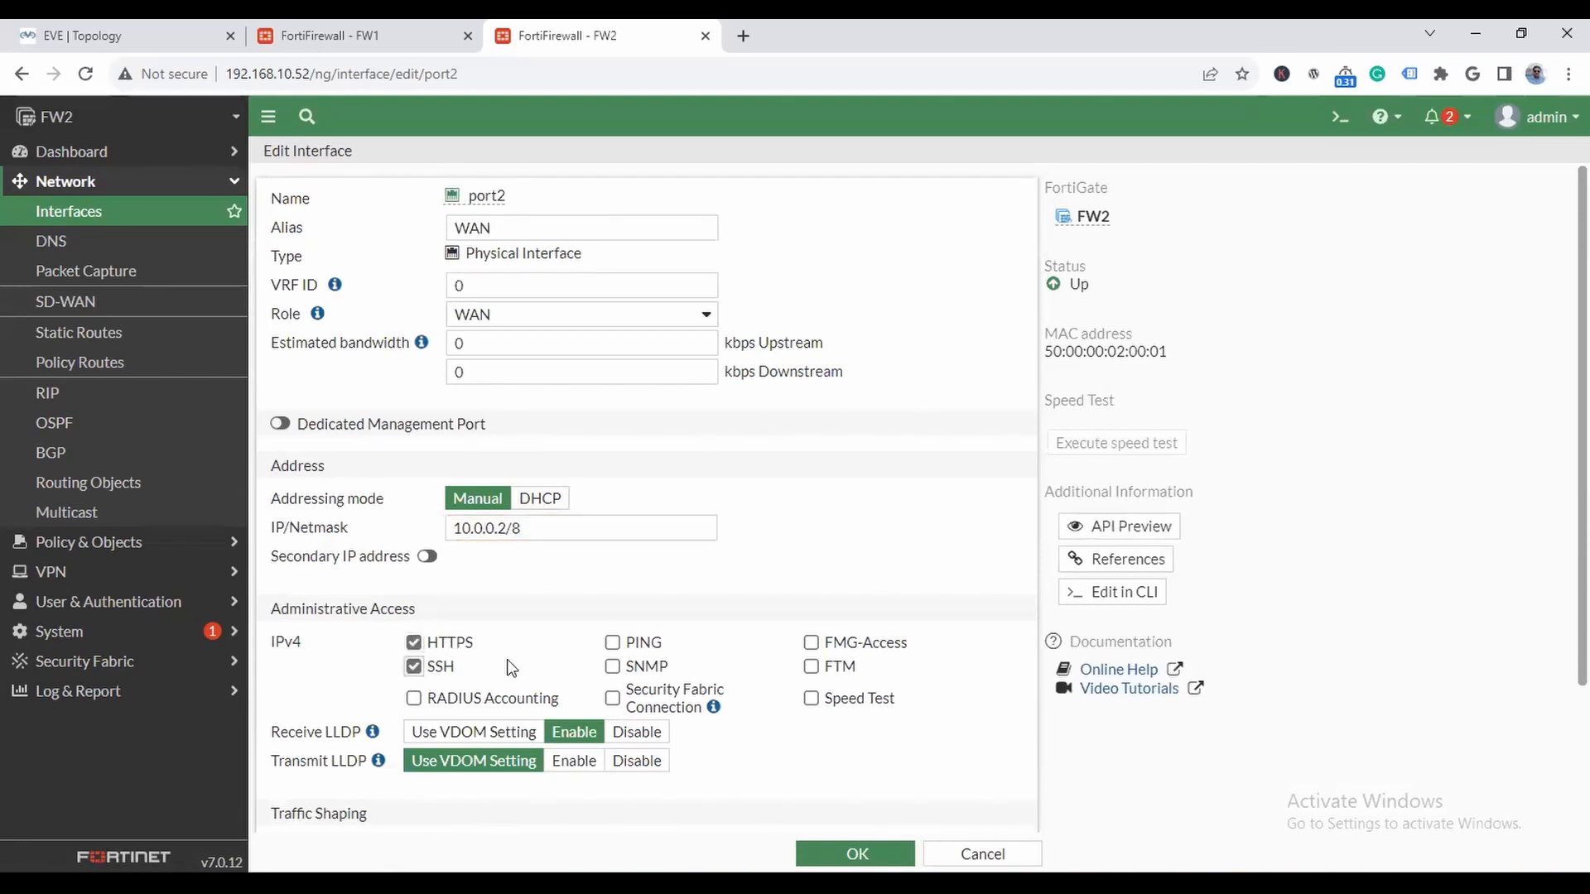
left_click(613, 644)
left_click(853, 853)
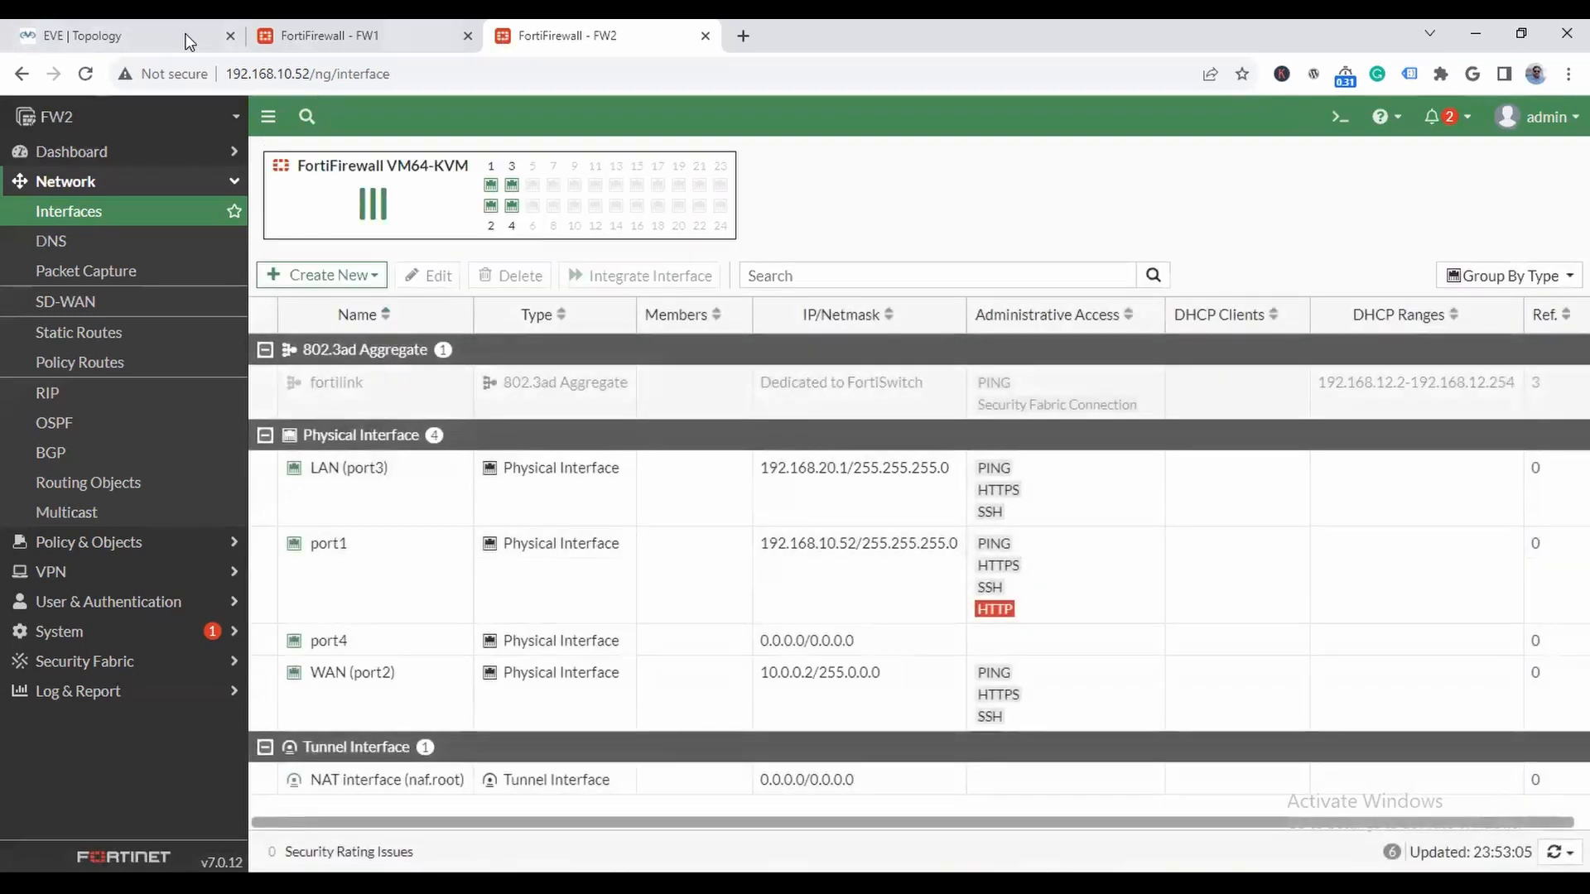
- Check FW3's addressing in the lab topology and open its management address 192.168.10.48 in a new browser tab
left_click(91, 34)
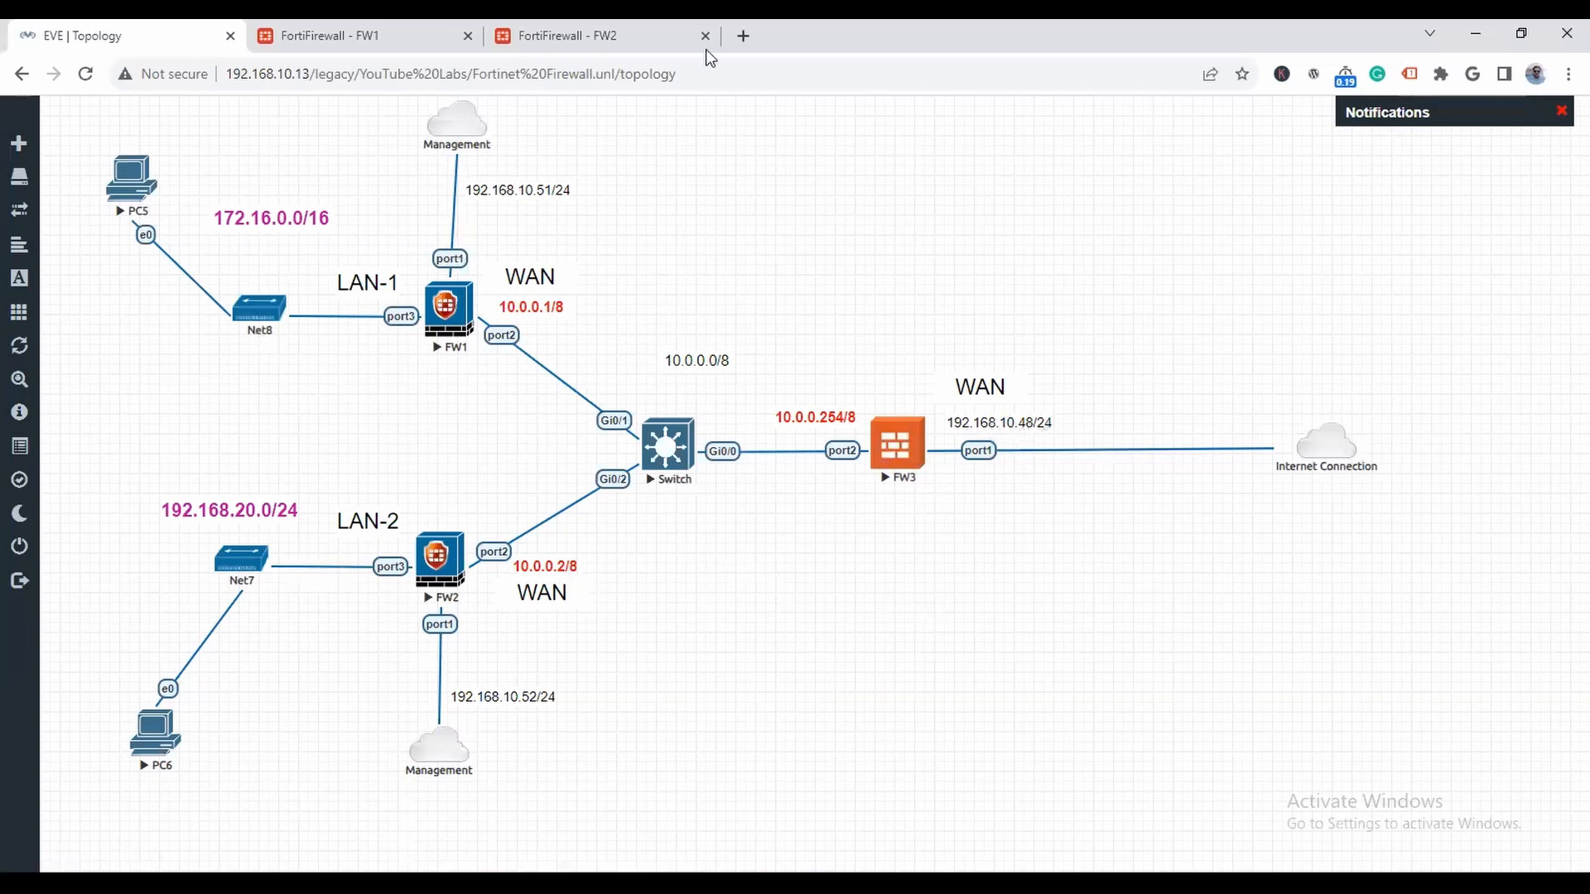
left_click(742, 36)
type("192.168.10.48")
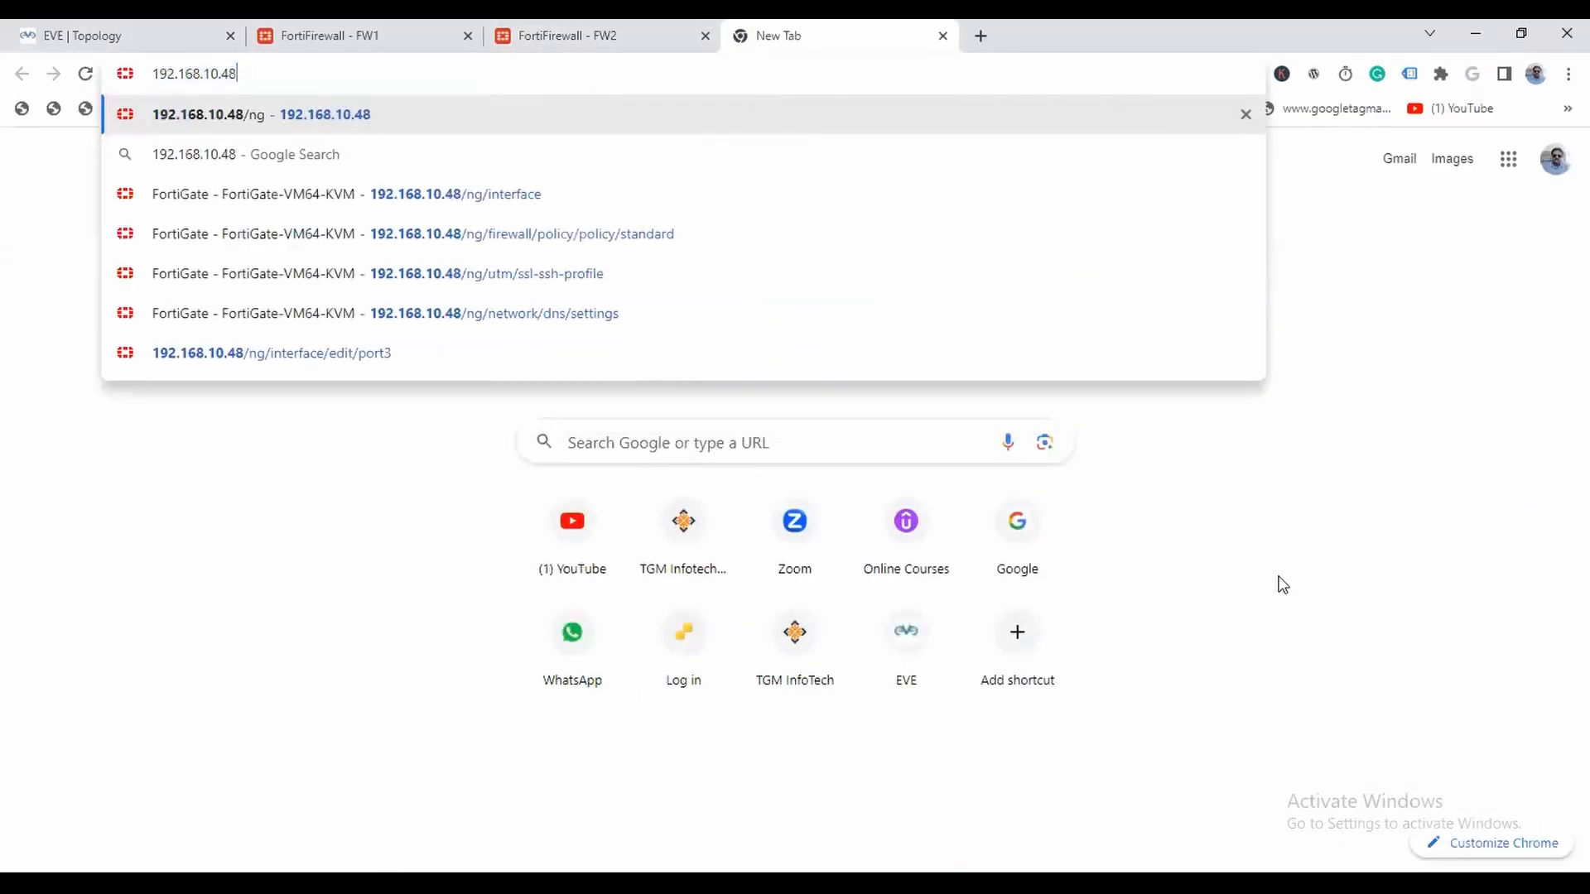
key("Return")
- Log in to the third firewall as admin with the account password, and dismiss the setup and FortiOS 7.0.0 overview prompts
type("admin")
key("Tab")
type("ad")
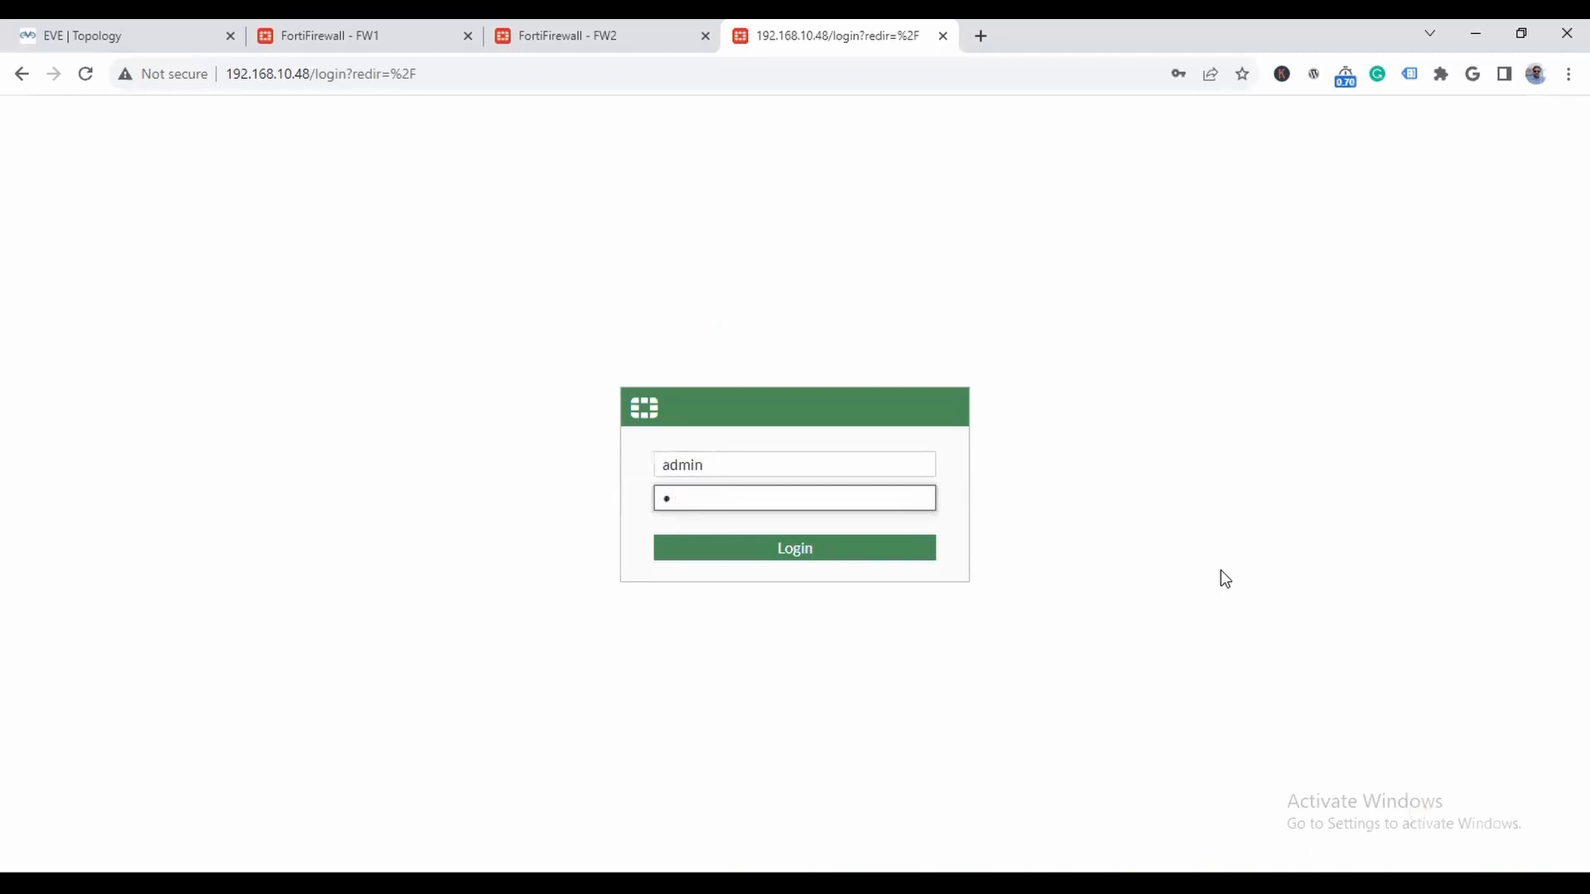
key("BackSpace")
type("123")
key("Return")
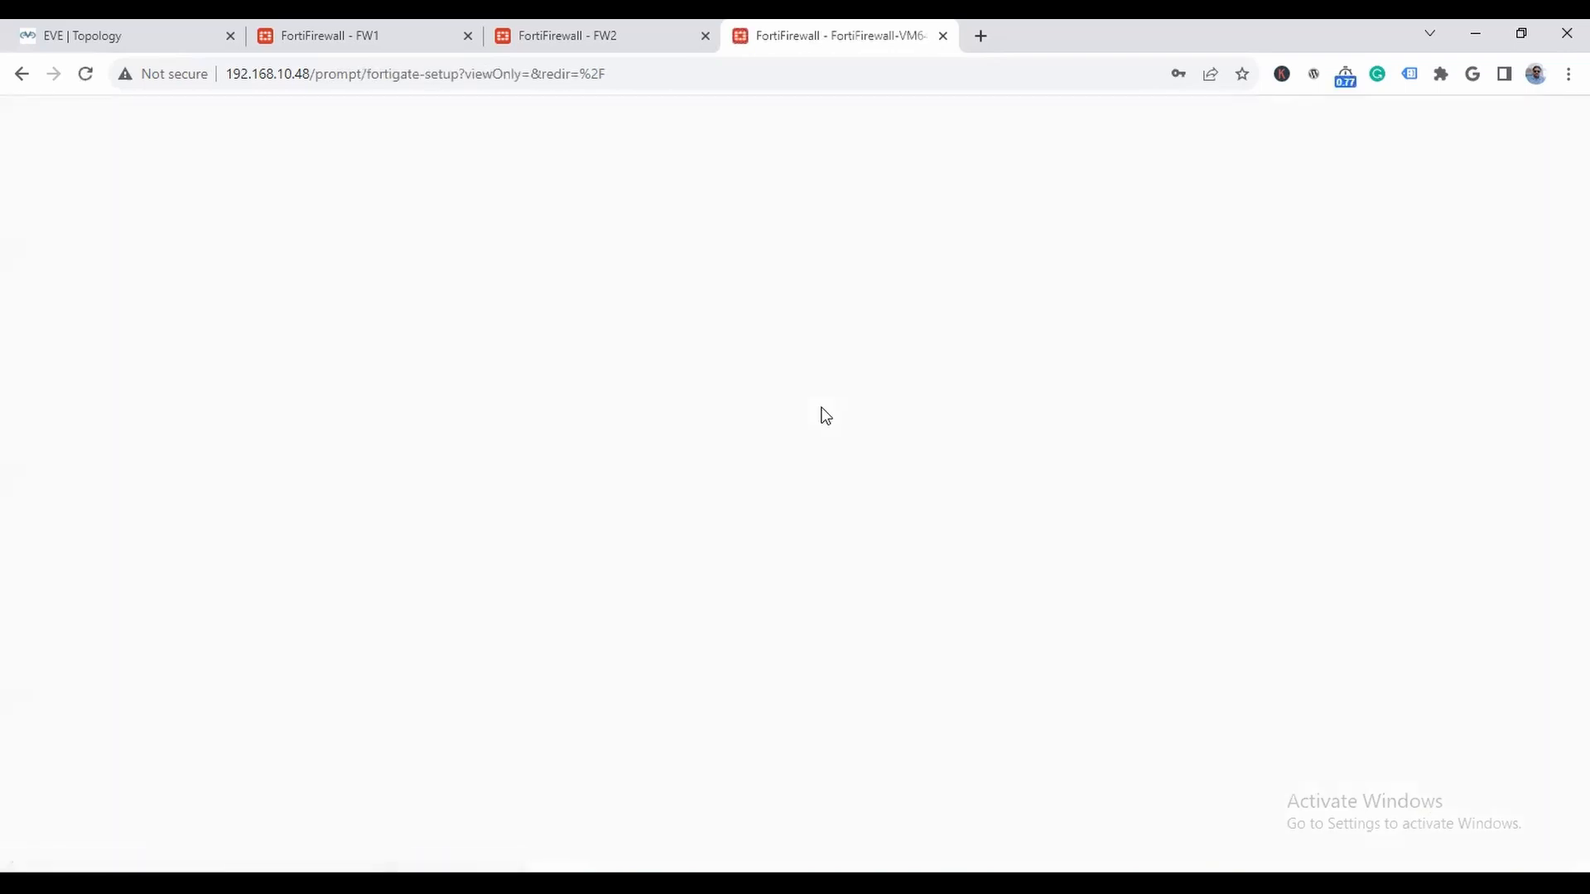
left_click(852, 598)
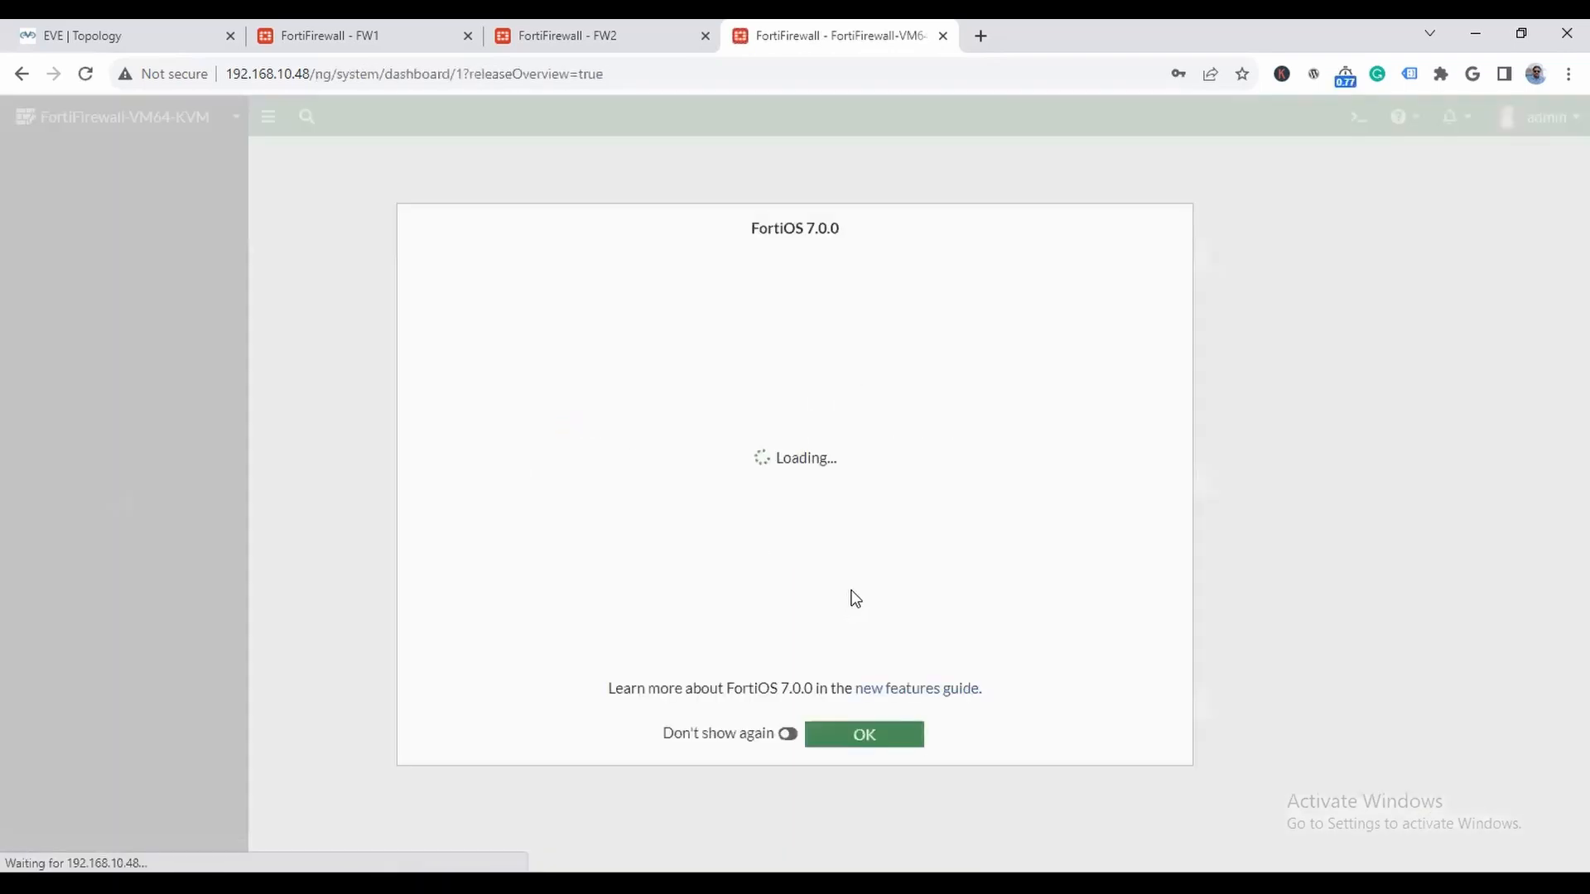
left_click(872, 753)
- Open the third firewall's system settings from the dashboard's System Information and check its name in the lab topology
left_click(227, 125)
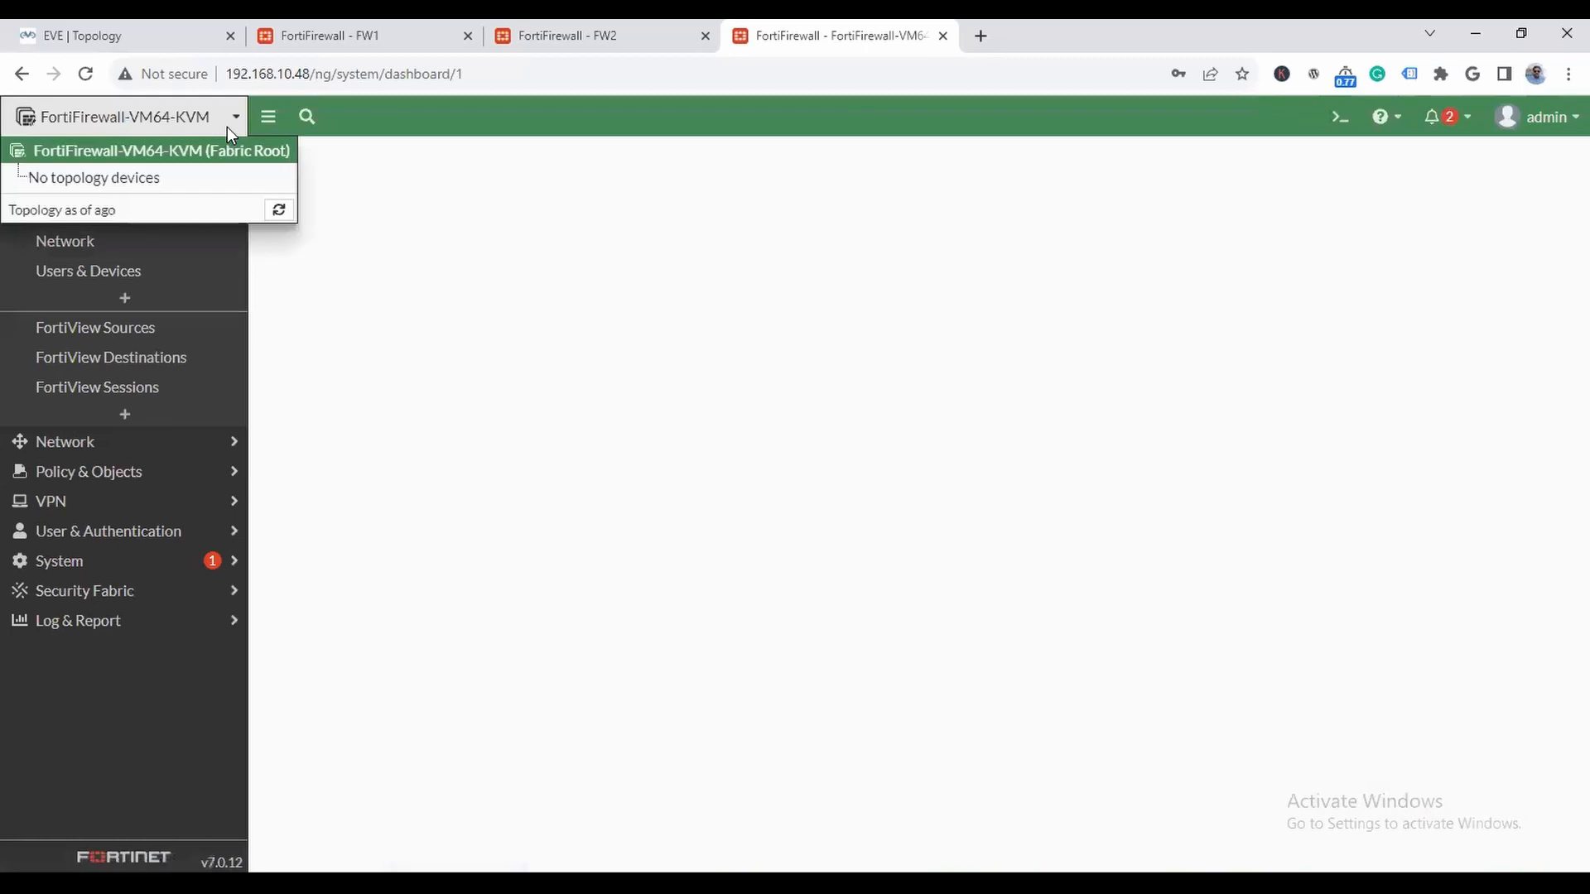
left_click(199, 151)
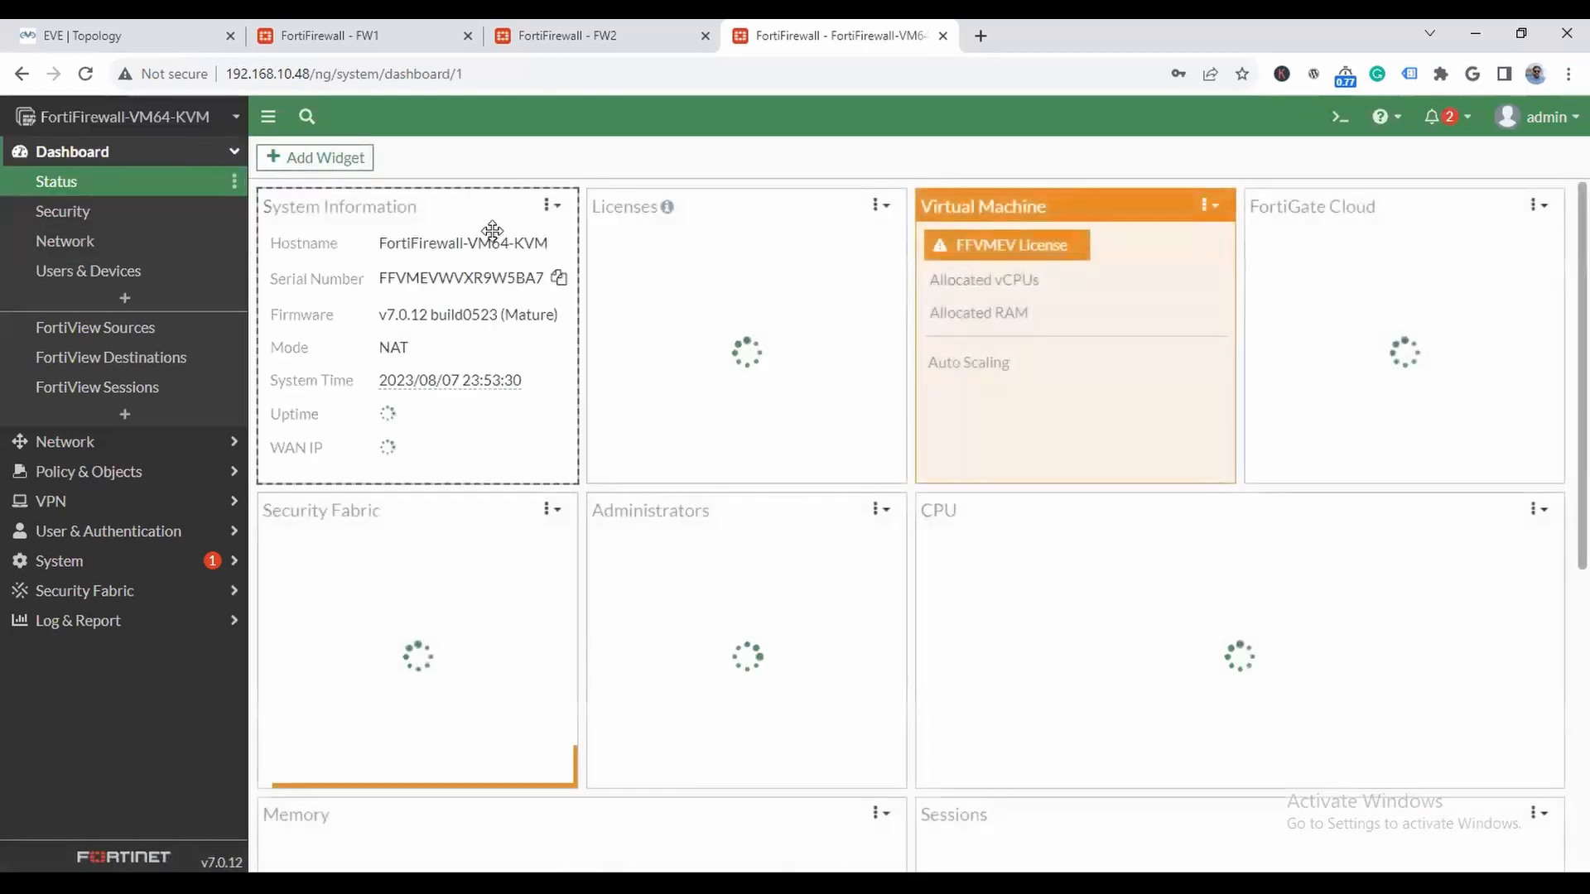
left_click(522, 252)
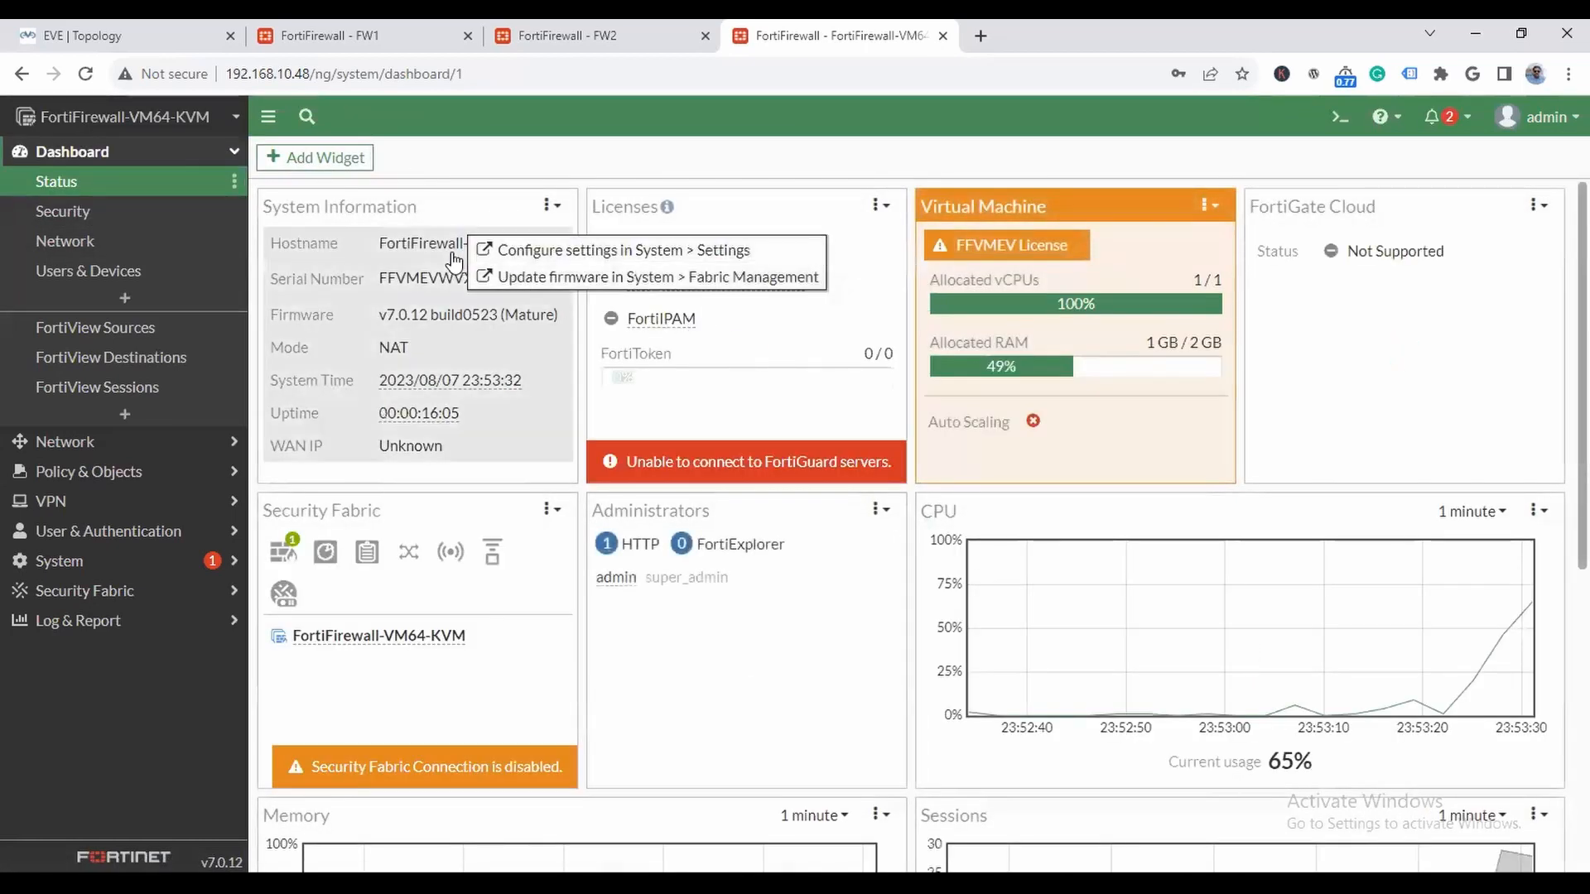
left_click(539, 258)
left_click(177, 37)
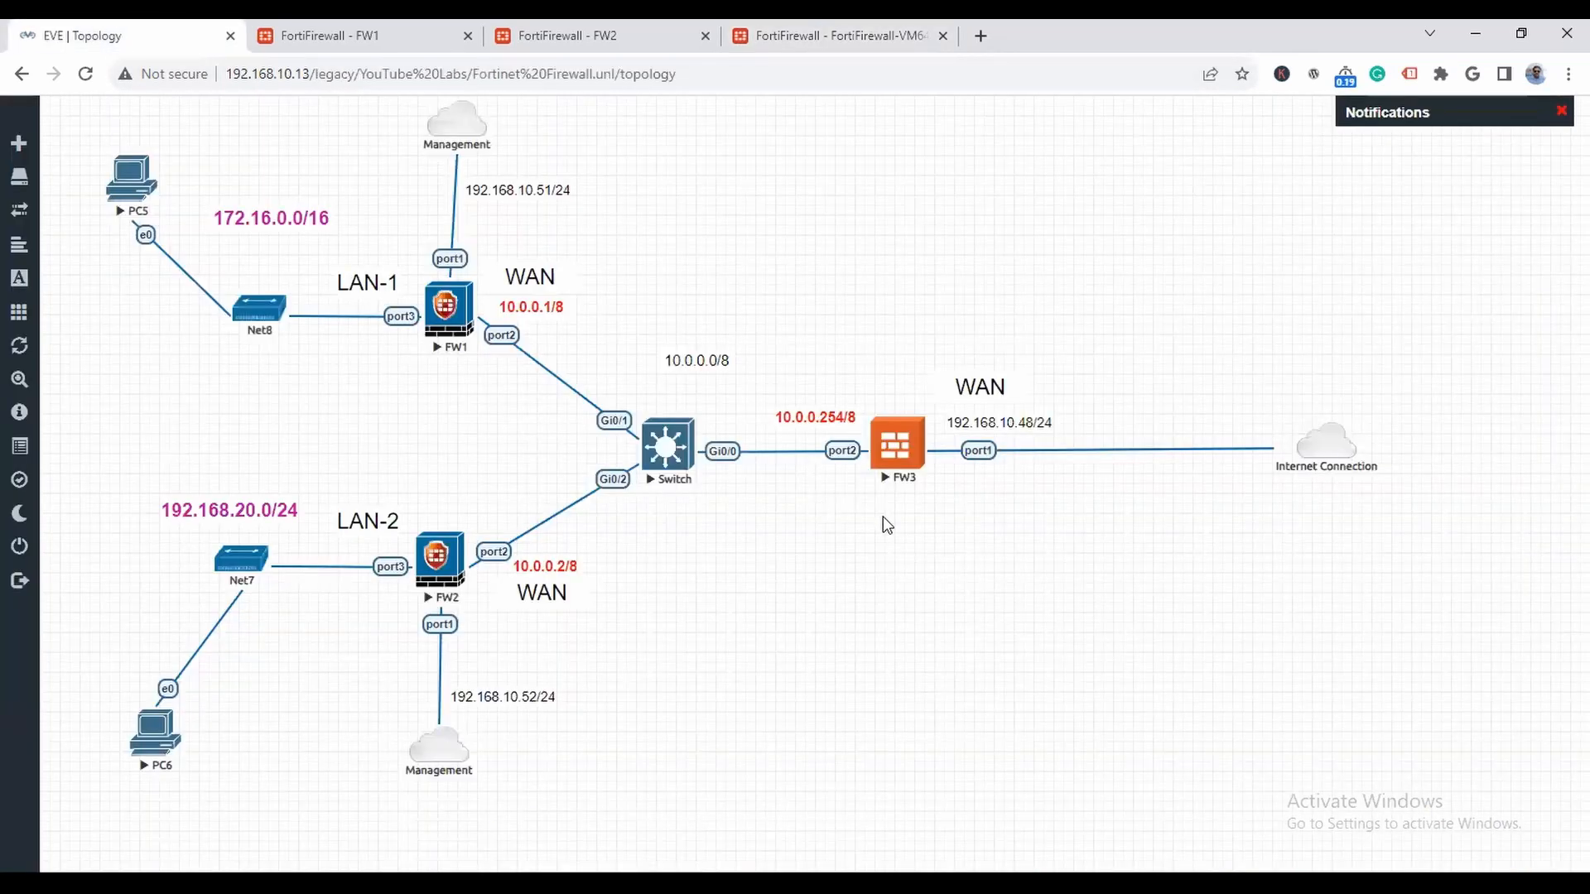
left_click(782, 36)
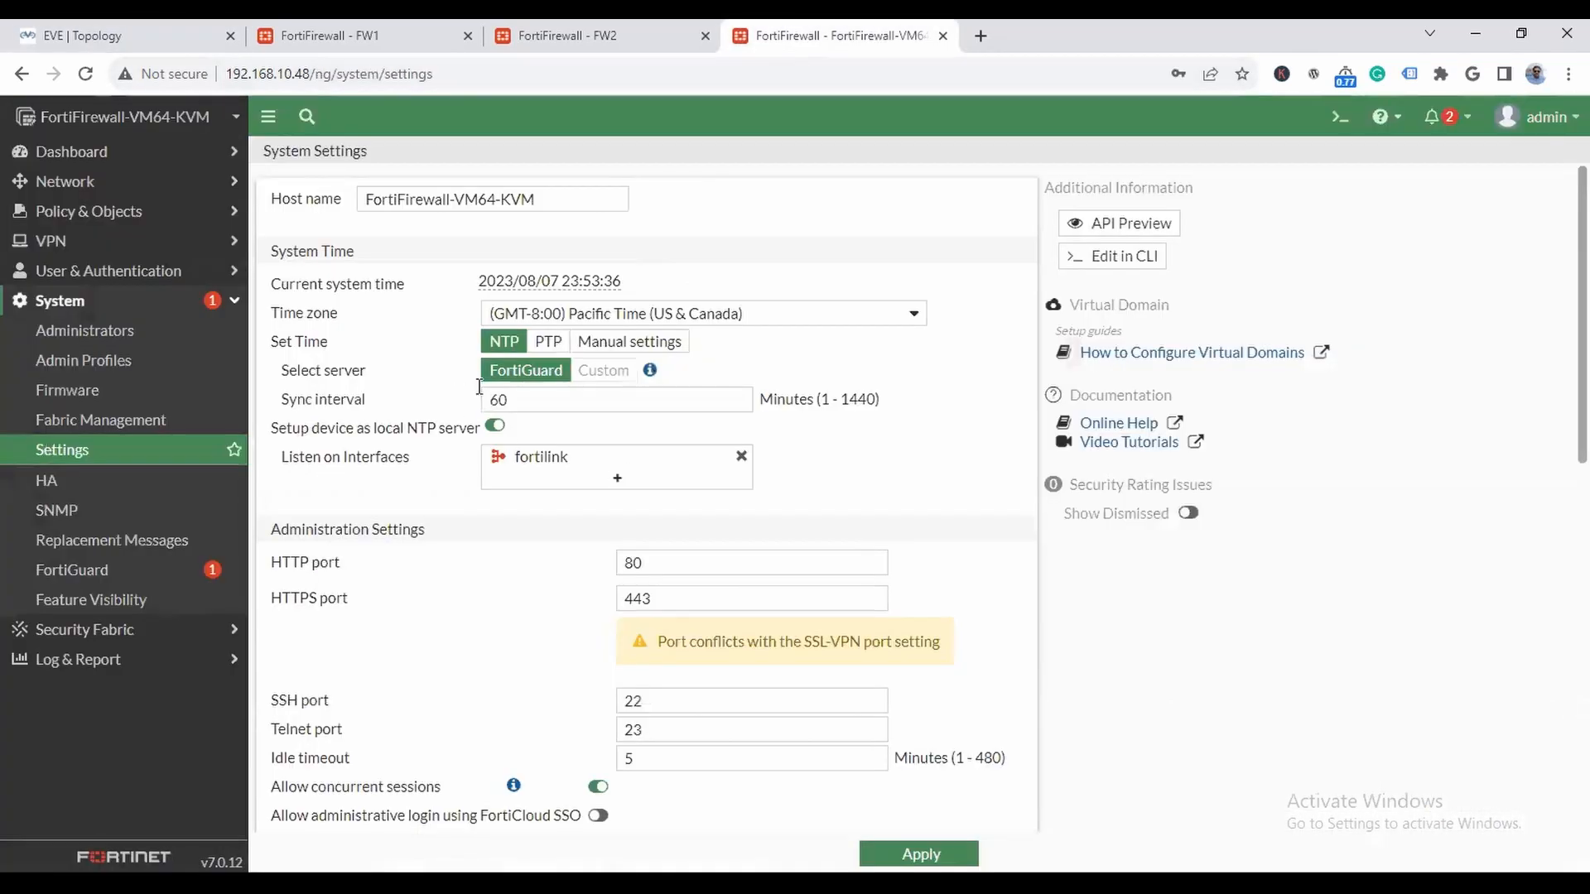
- Set the third firewall's host name to FW3, apply the system settings and reload the page
left_click_drag(556, 202, 73, 187)
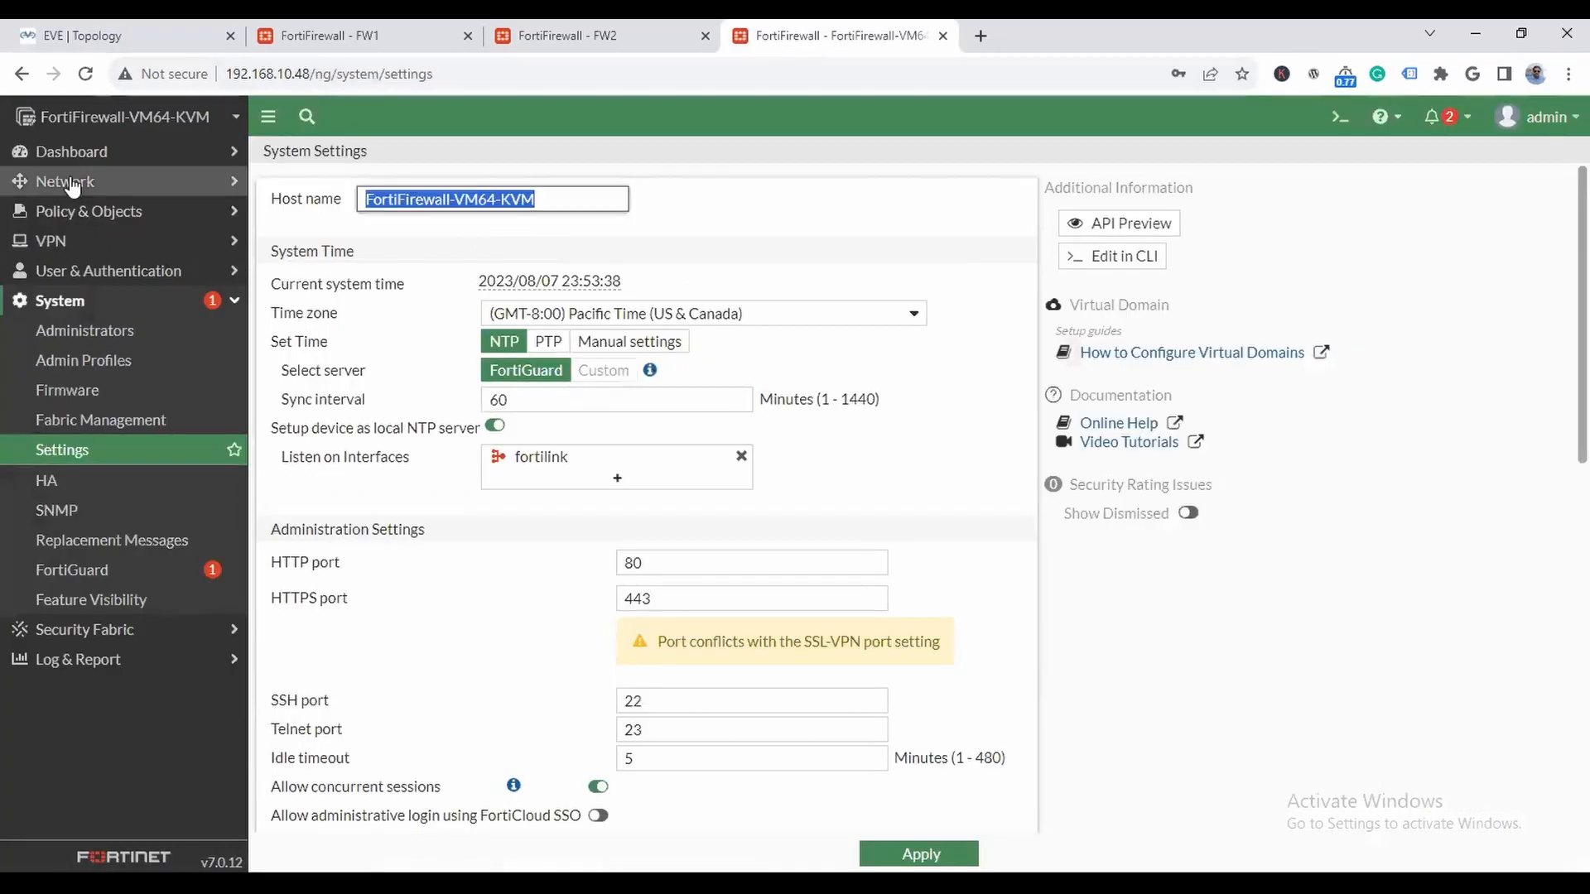
type("FW3")
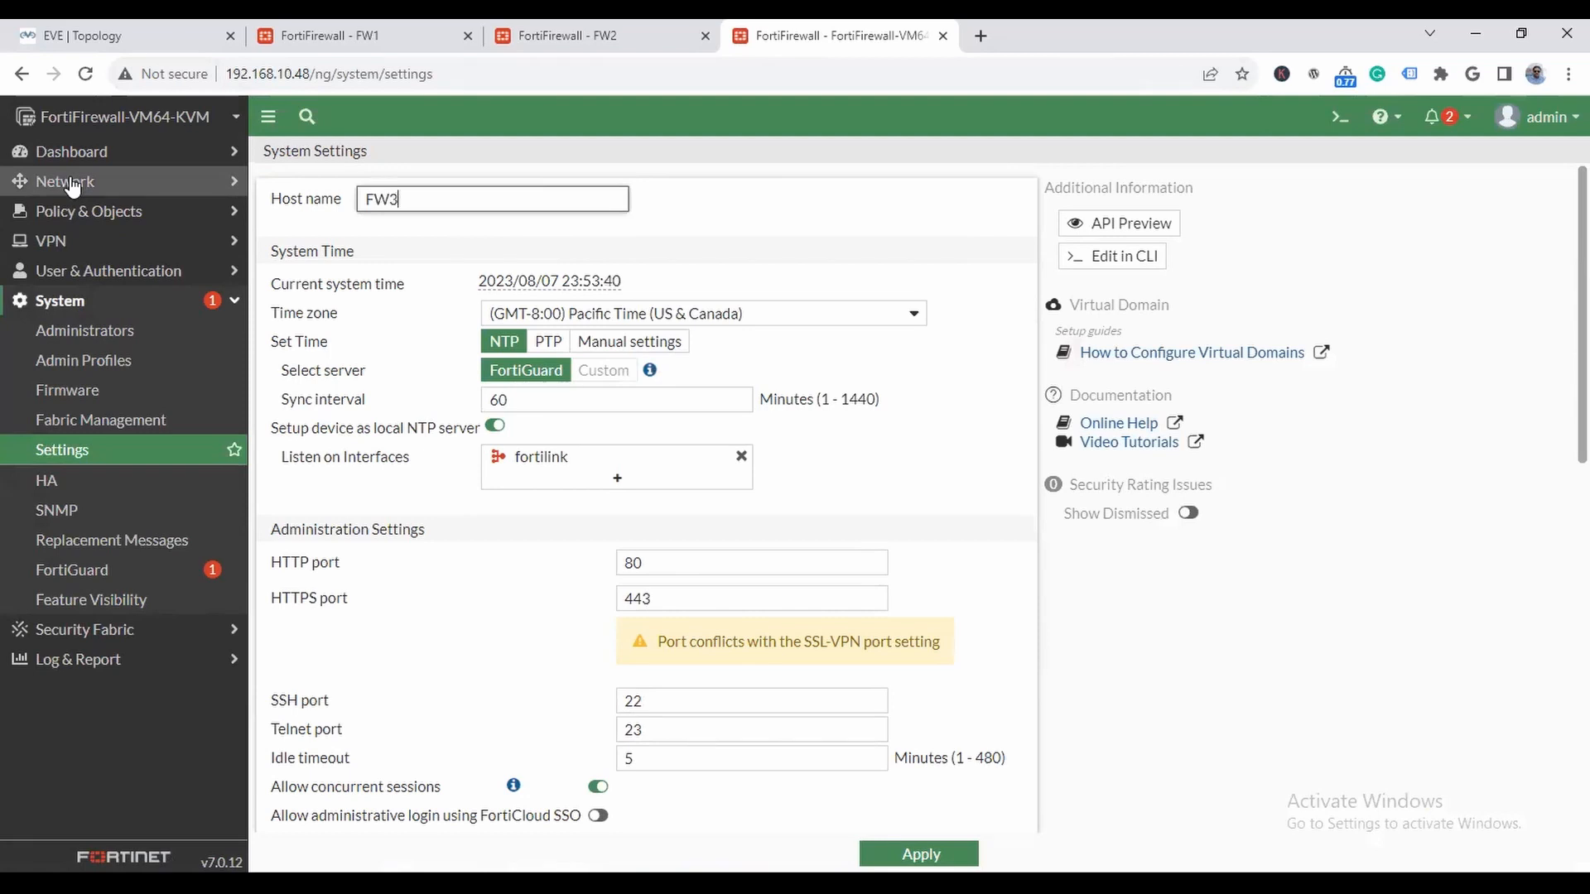
scroll(589, 639, "down", 7)
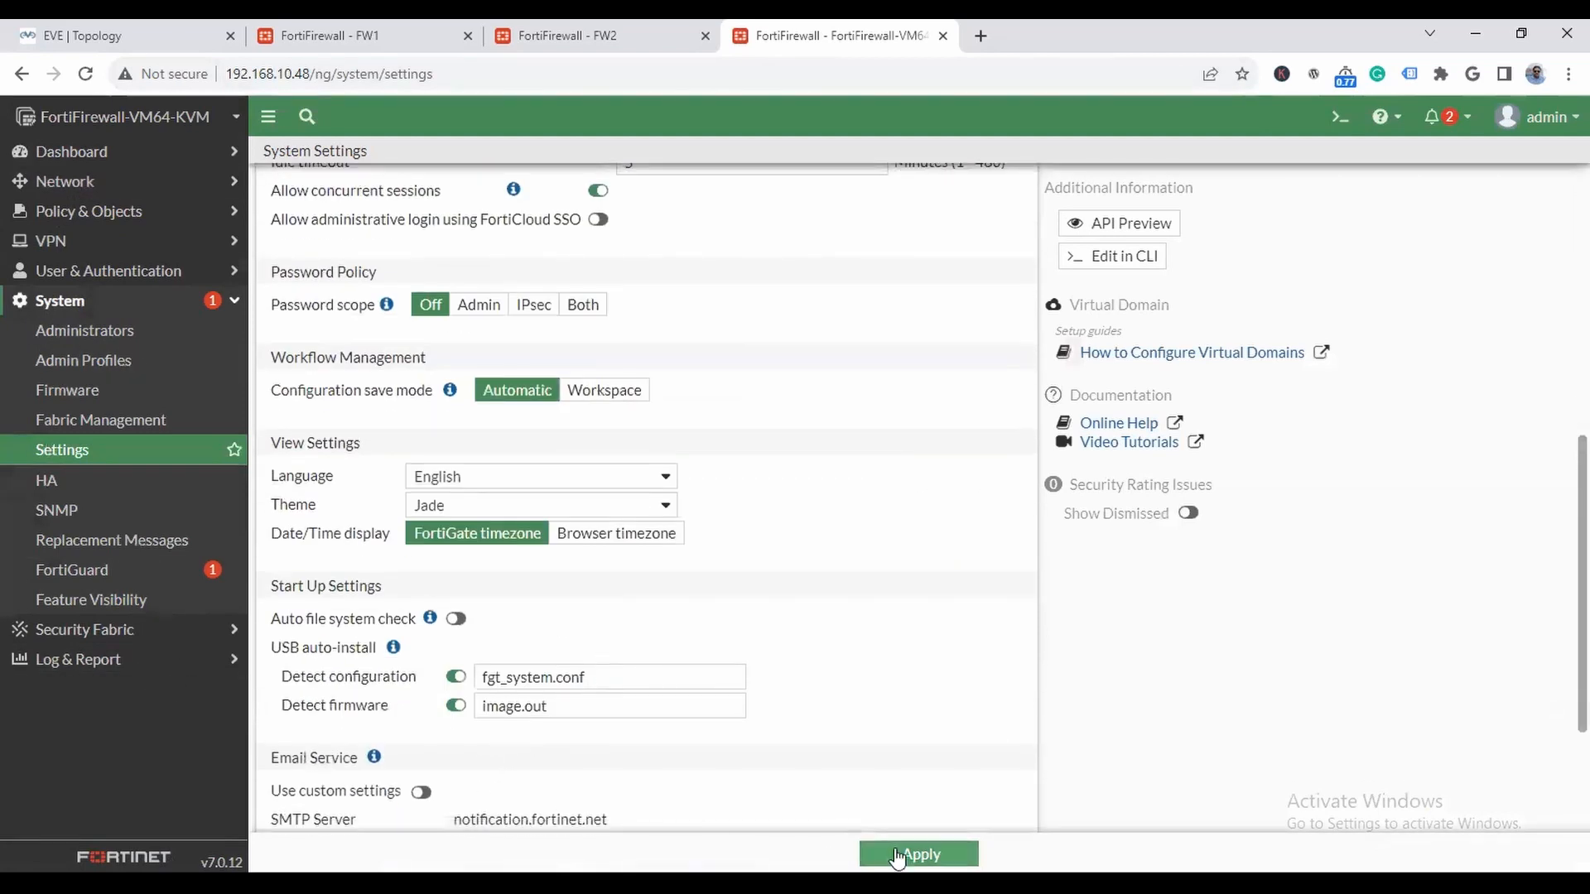
left_click(897, 856)
left_click(503, 79)
key("Return")
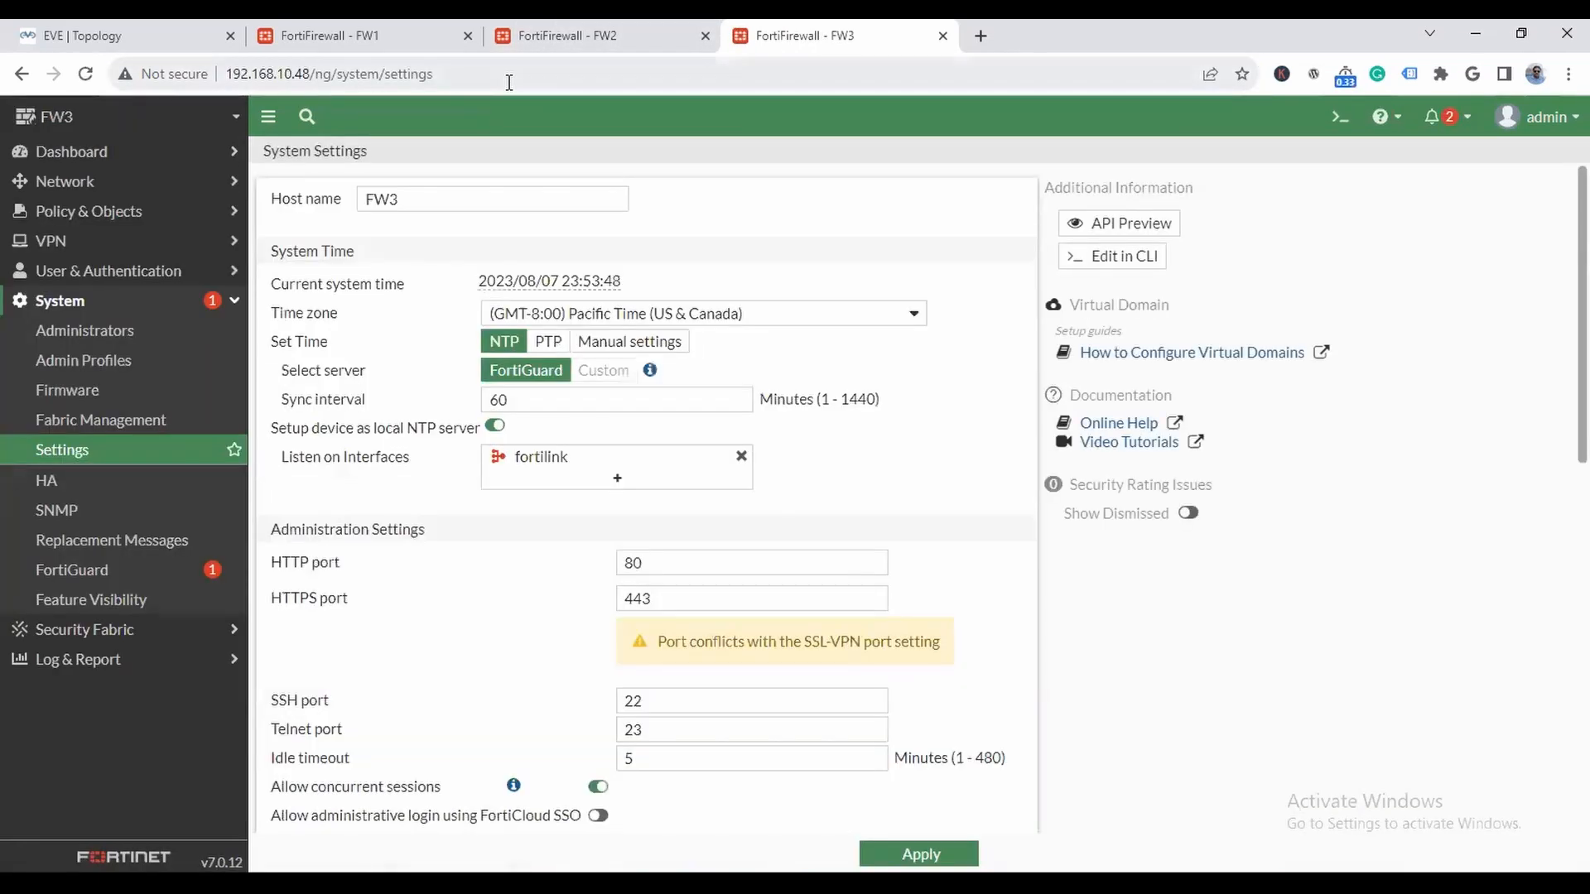
- Check FW3's port1 in the lab topology, give that interface the alias WAN and the role WAN, and save it
left_click(96, 183)
left_click(98, 213)
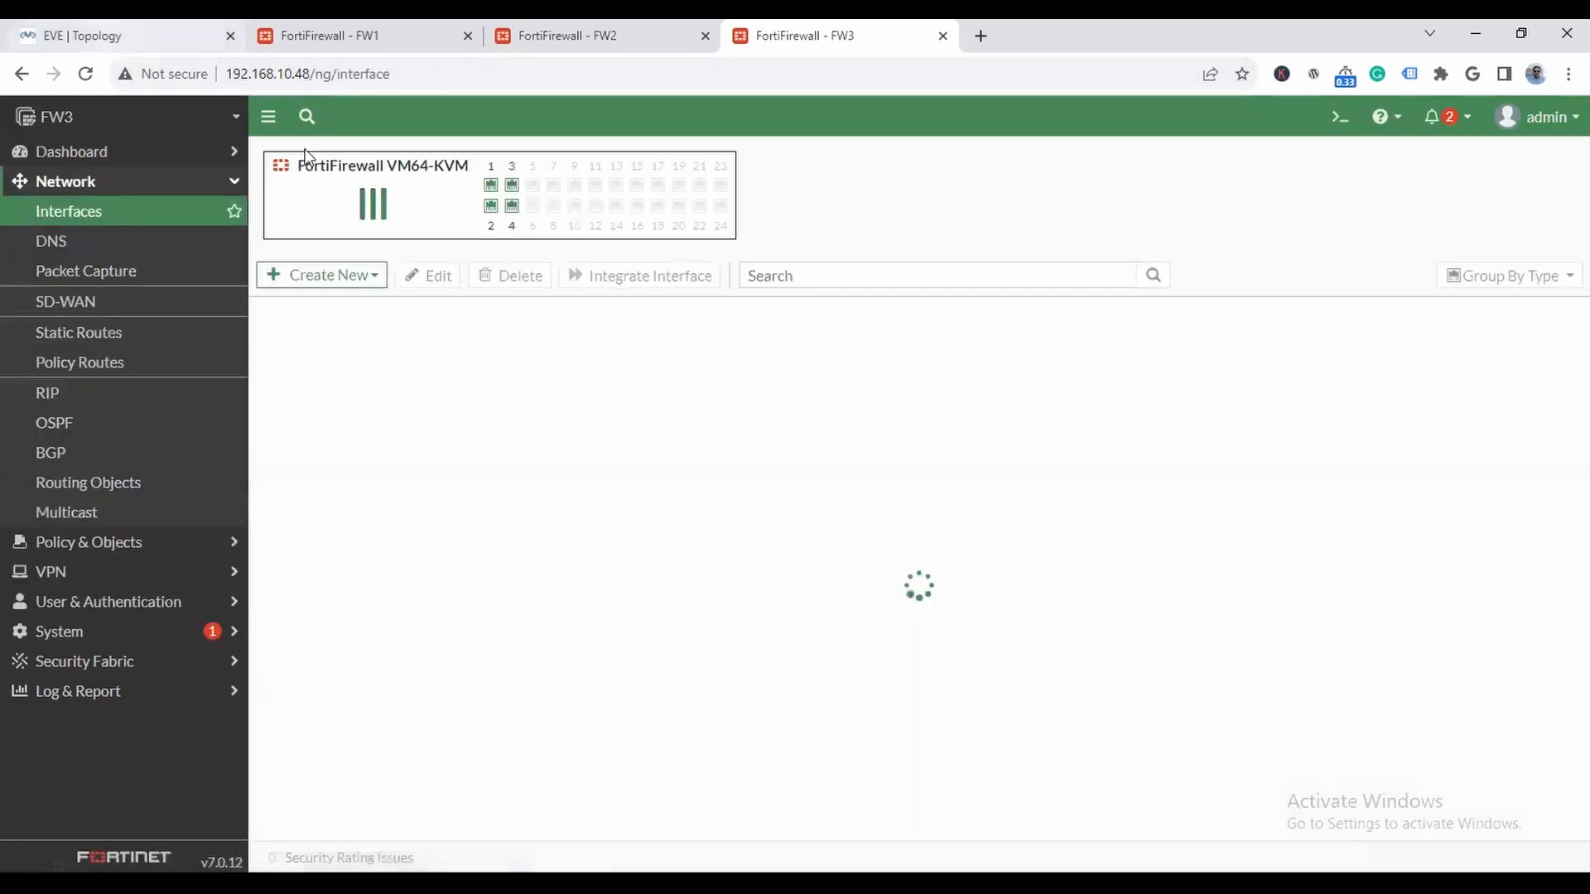
left_click(97, 36)
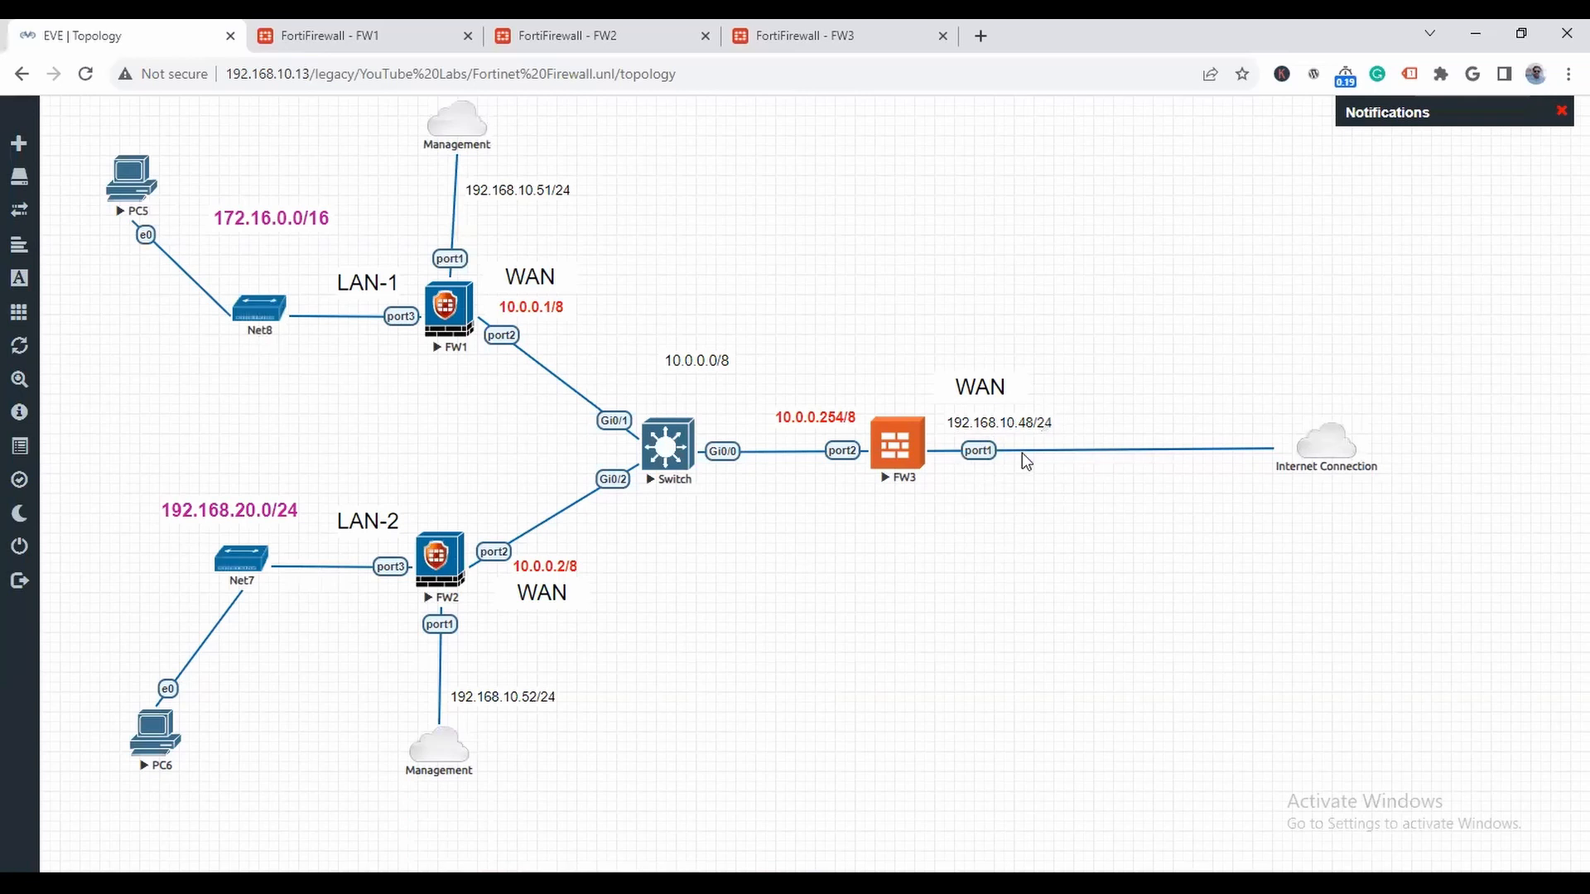
left_click(787, 35)
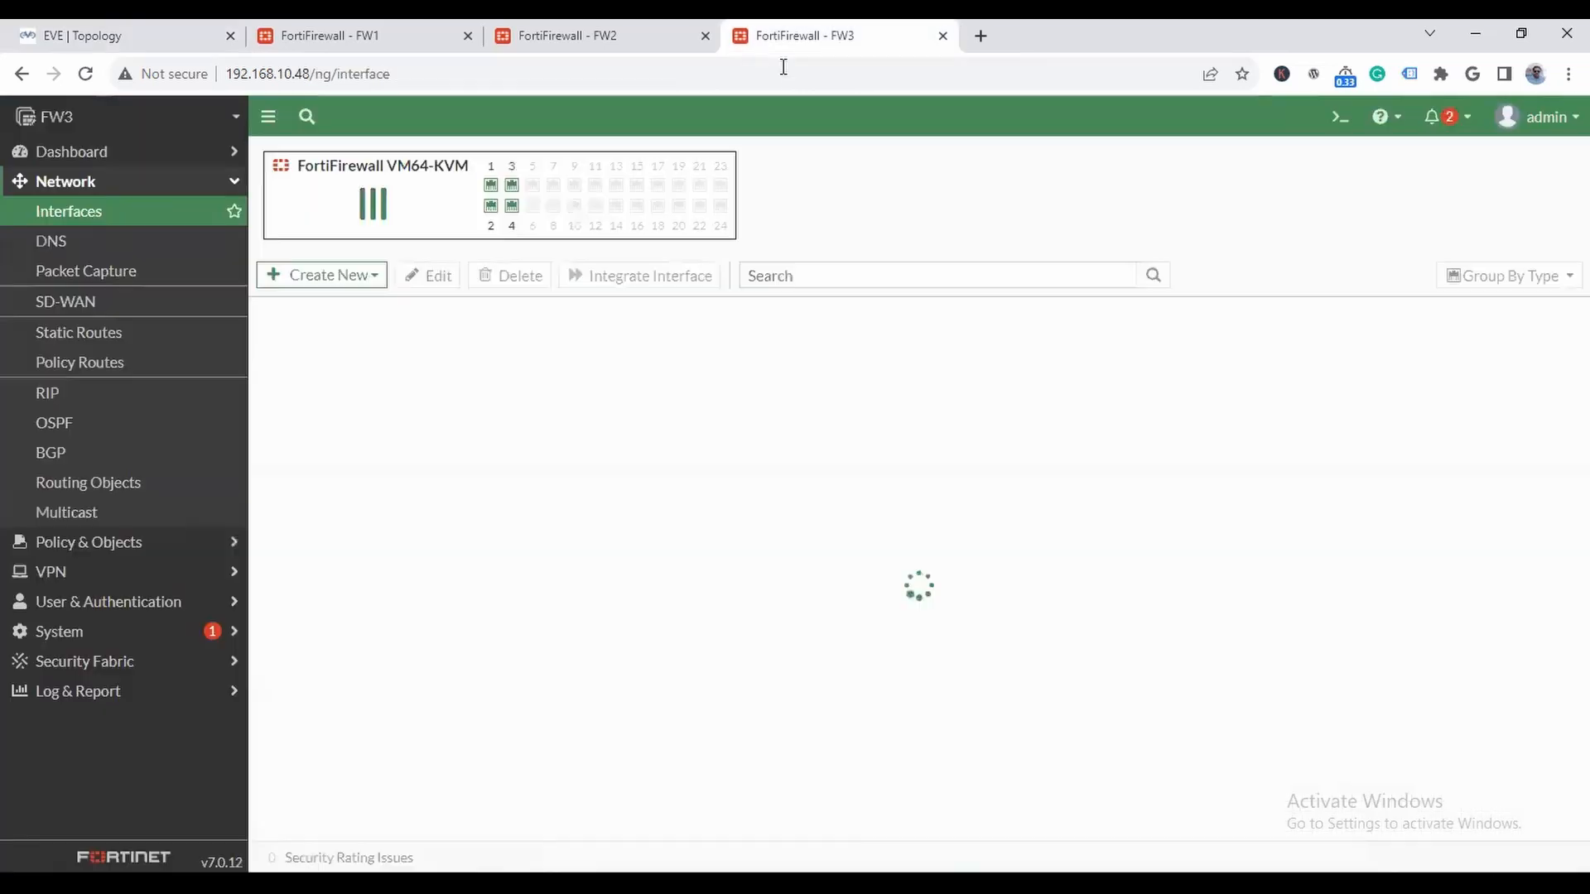
double_click(335, 469)
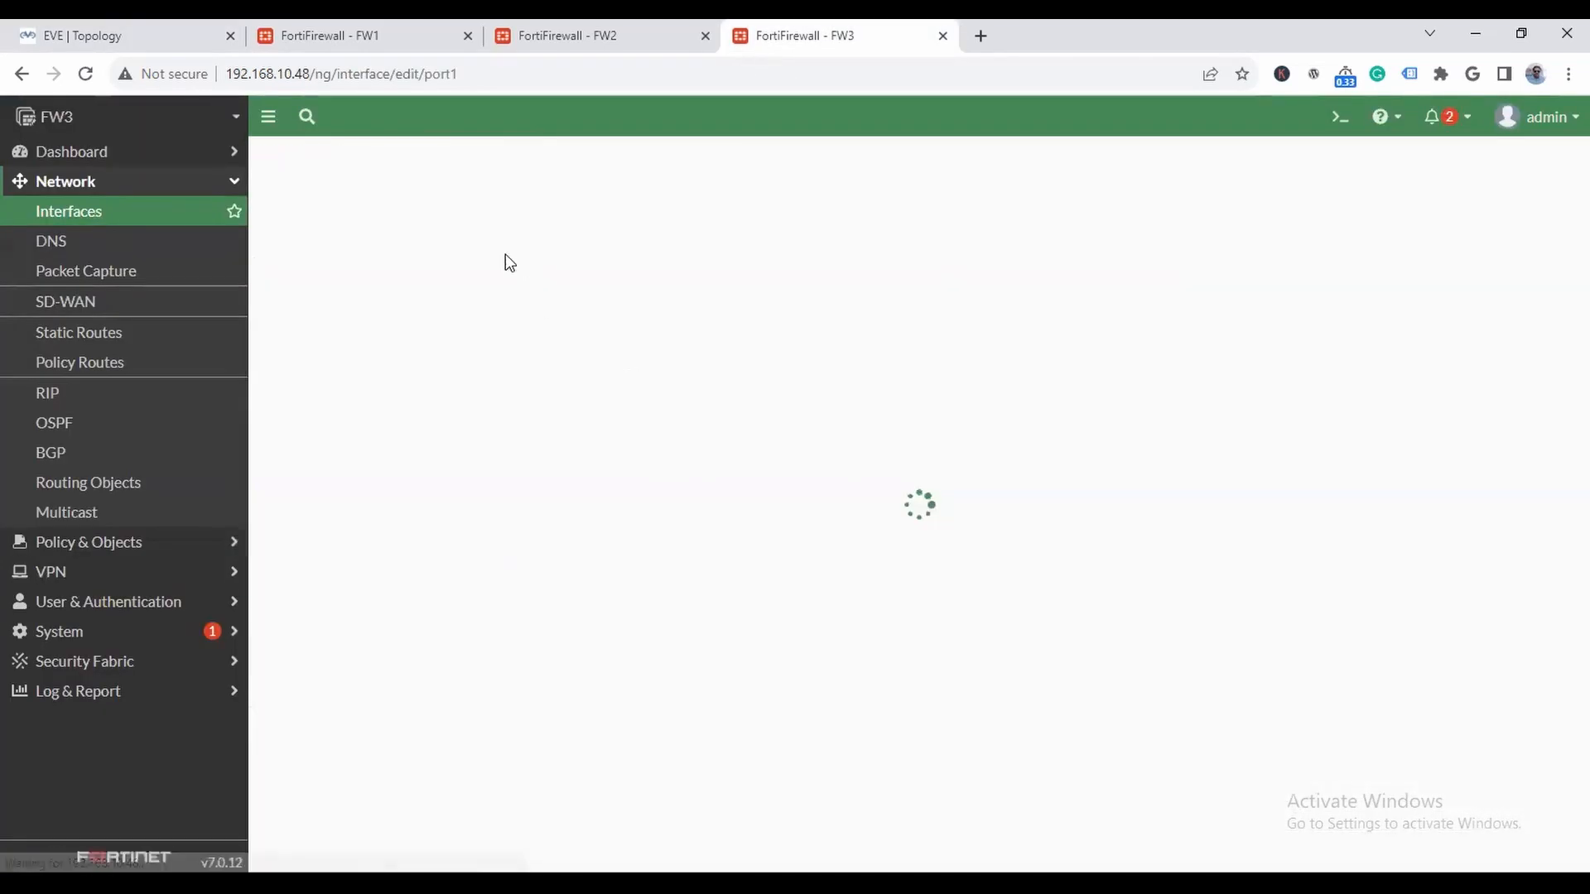
left_click(416, 230)
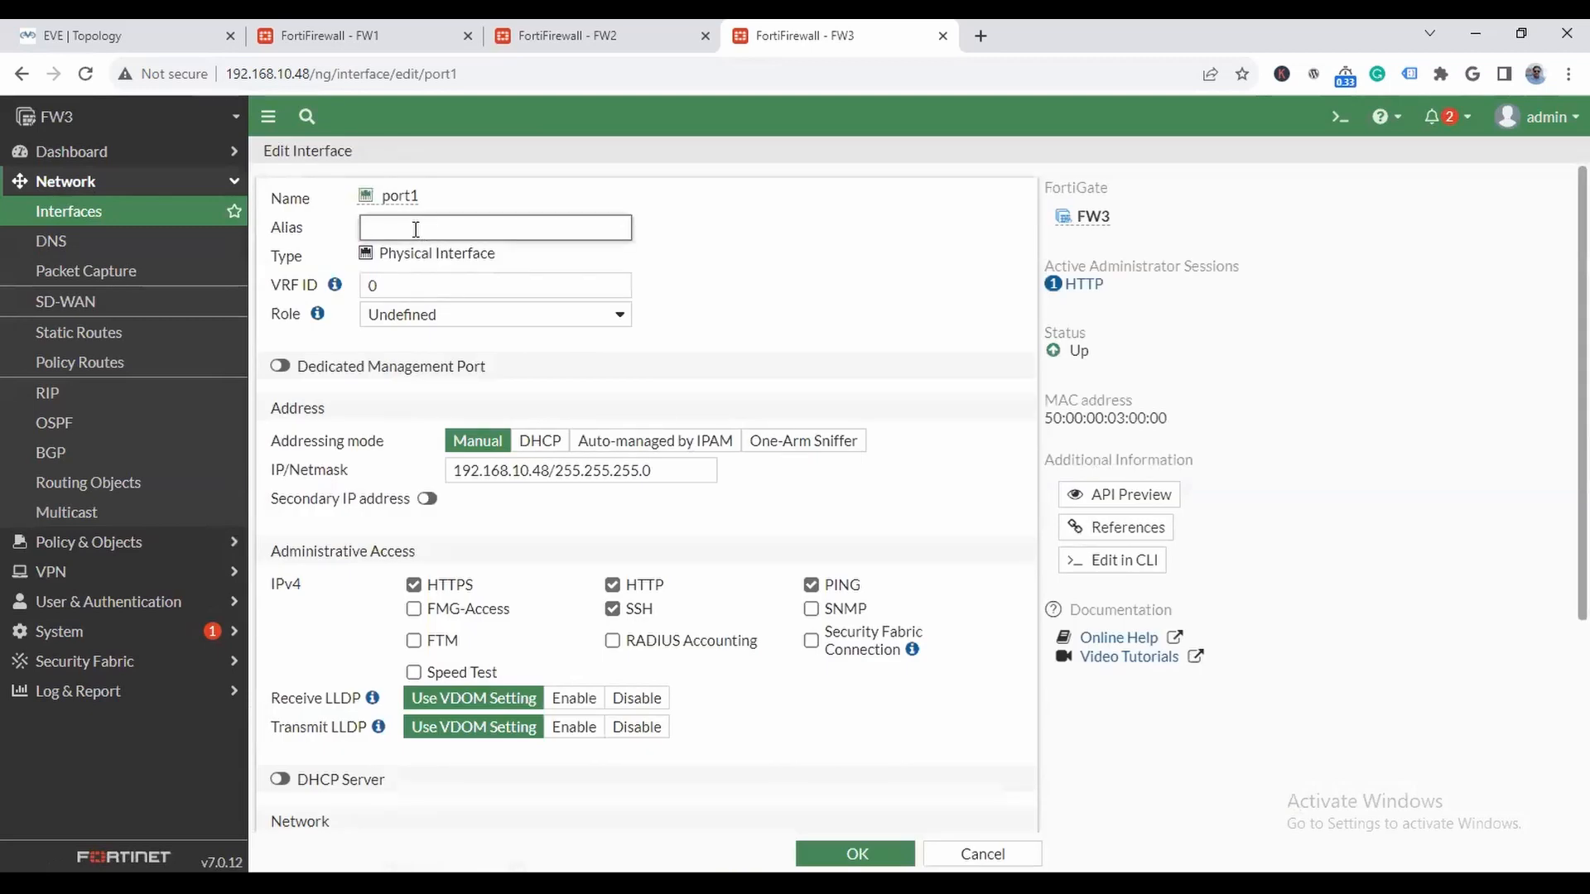
type("WAN")
left_click(527, 313)
left_click(464, 355)
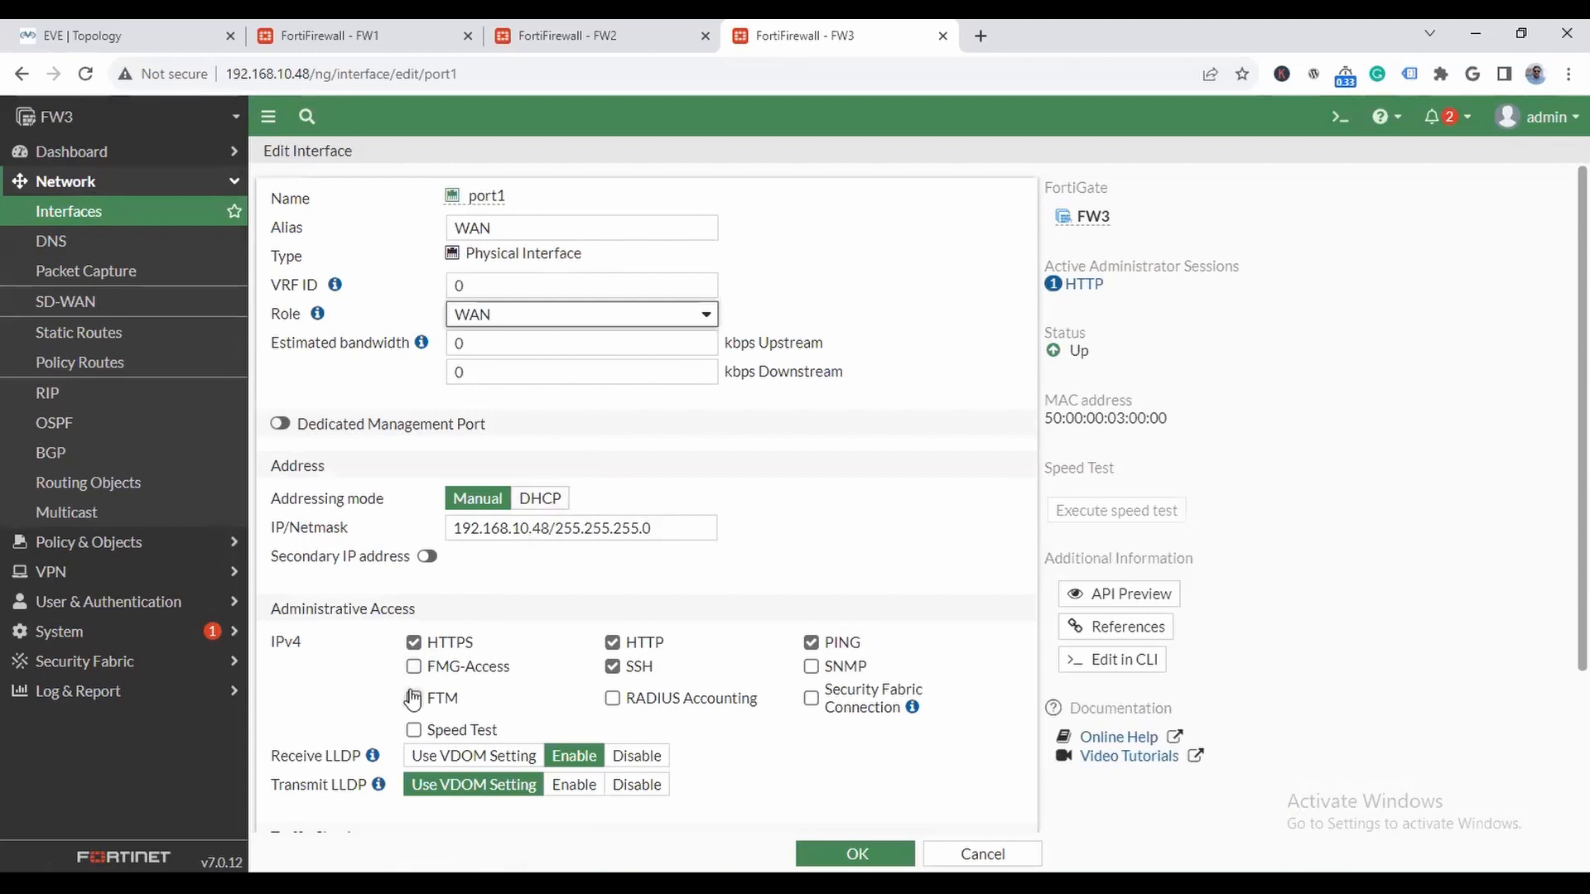
left_click(848, 856)
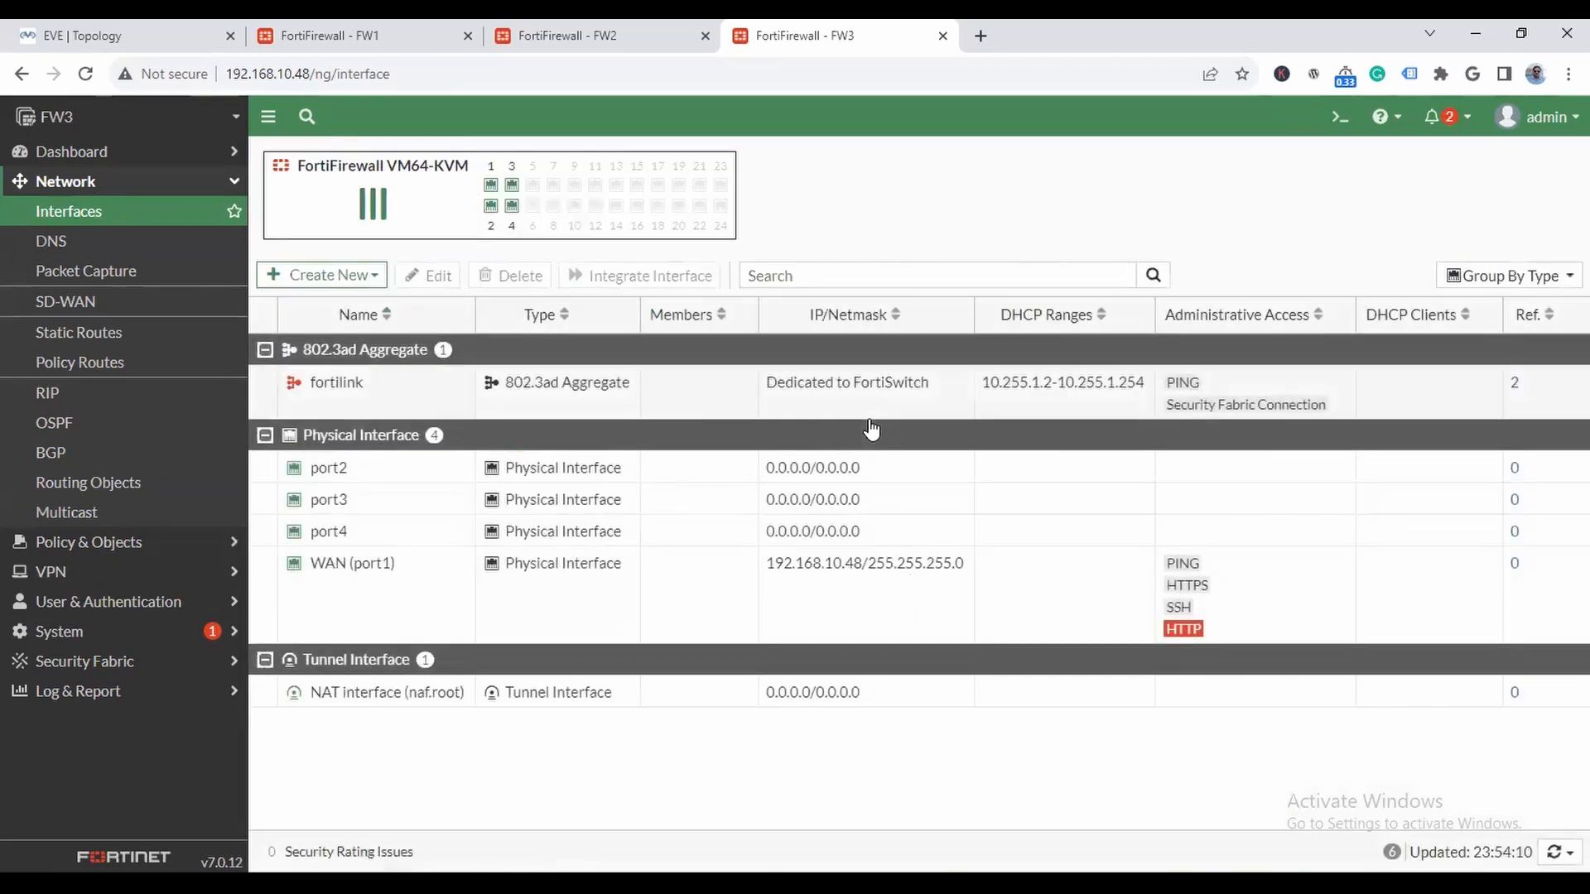
- Try to configure FW3's port2 with the alias LAN, the role LAN and the IP/netmask 10.0.0.254/8
left_click(161, 29)
left_click(771, 38)
double_click(307, 473)
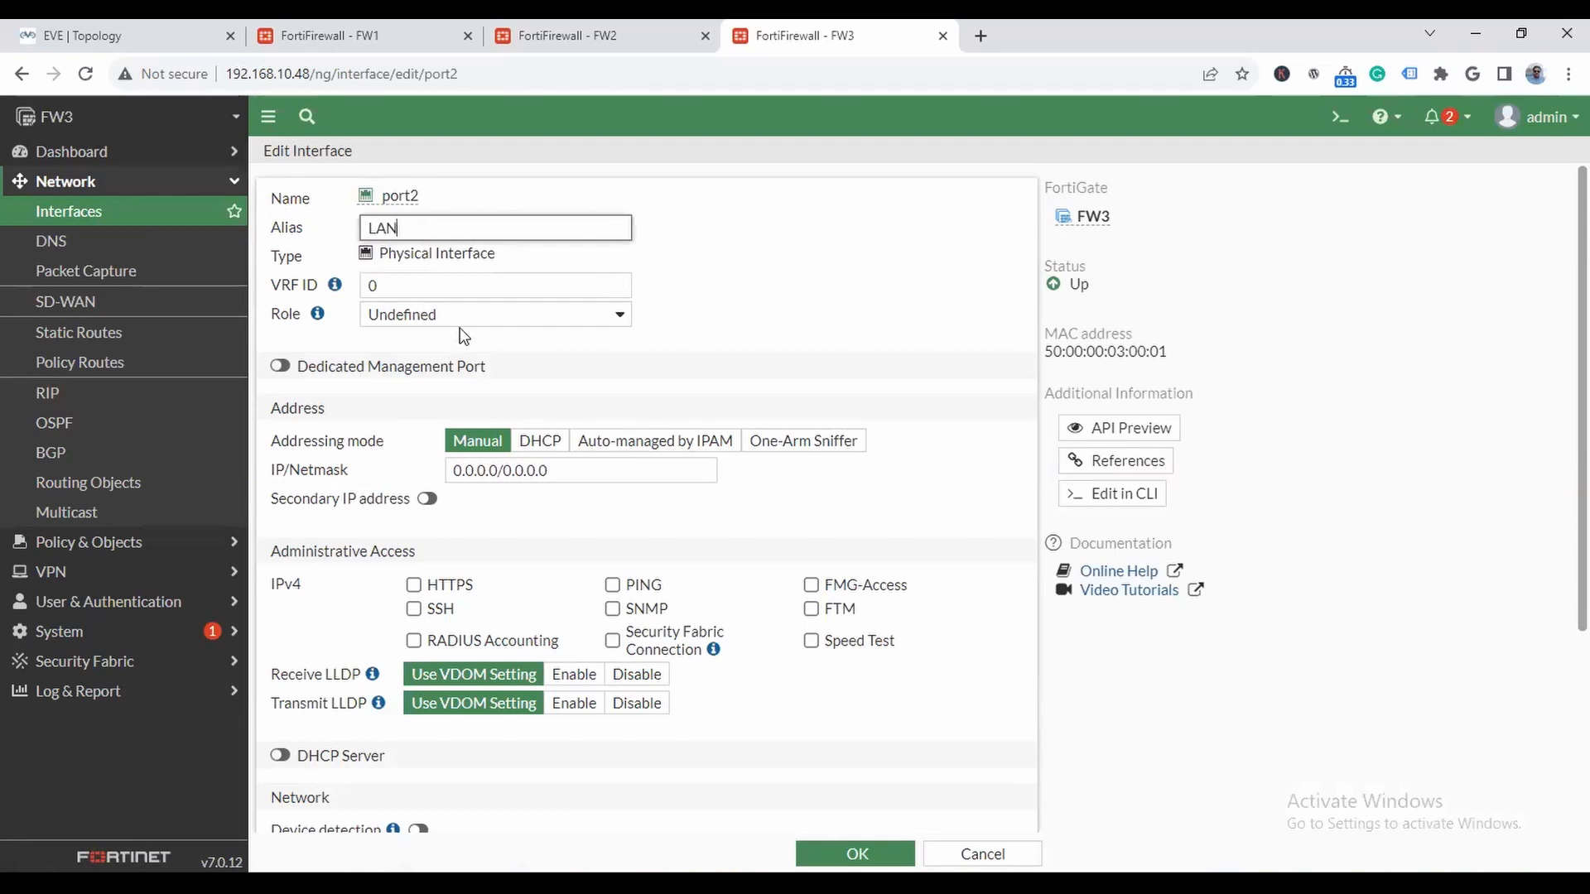
left_click(488, 317)
left_click(420, 356)
left_click(555, 316)
left_click(527, 356)
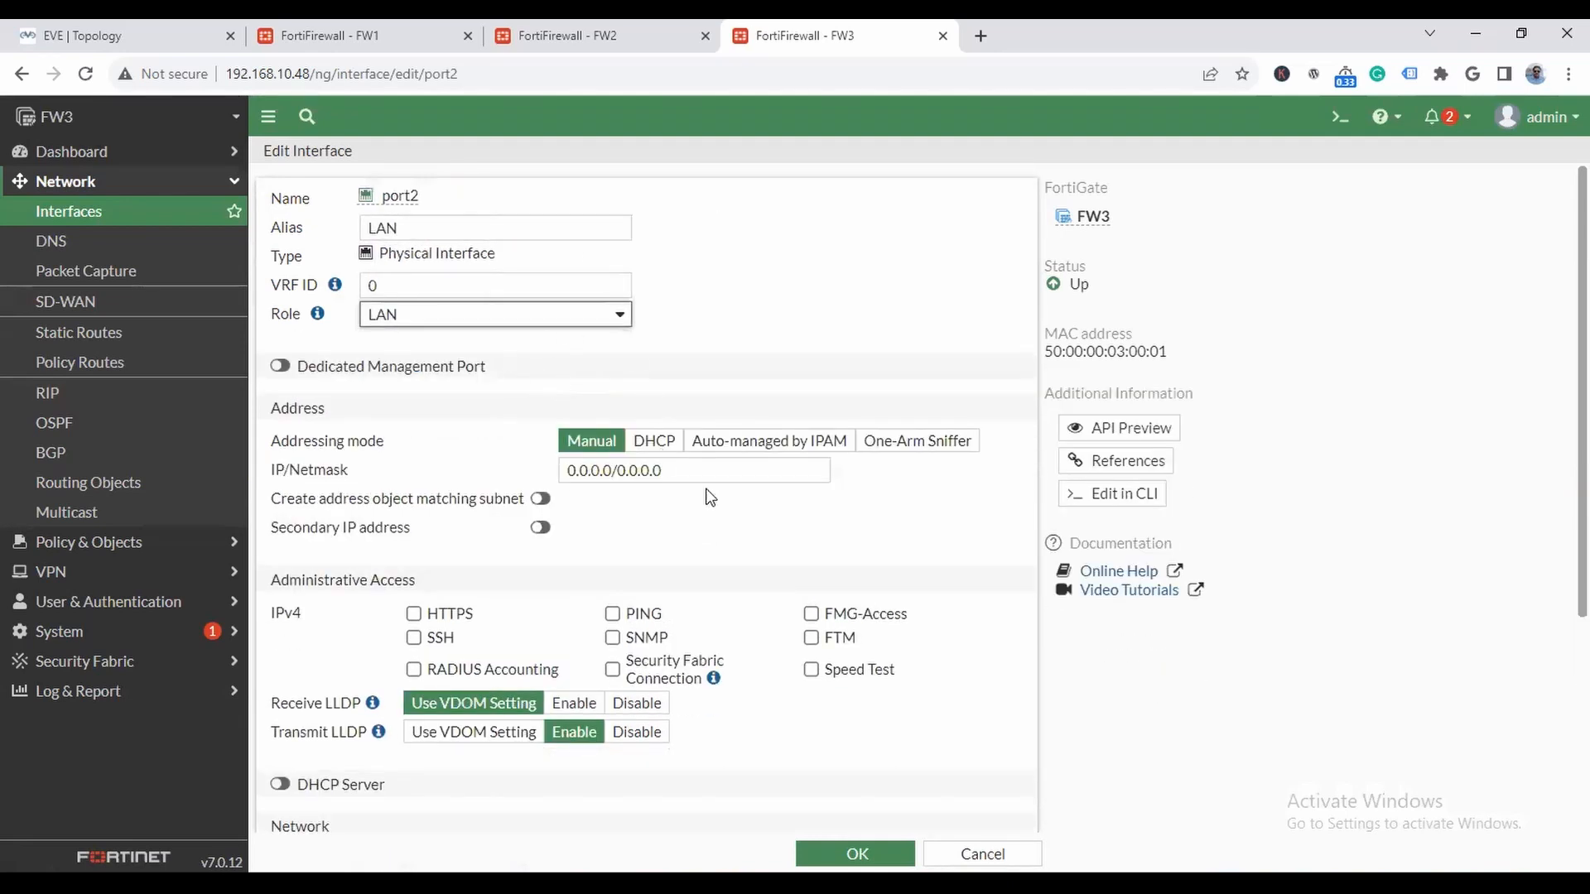
key("Tab")
left_click(141, 35)
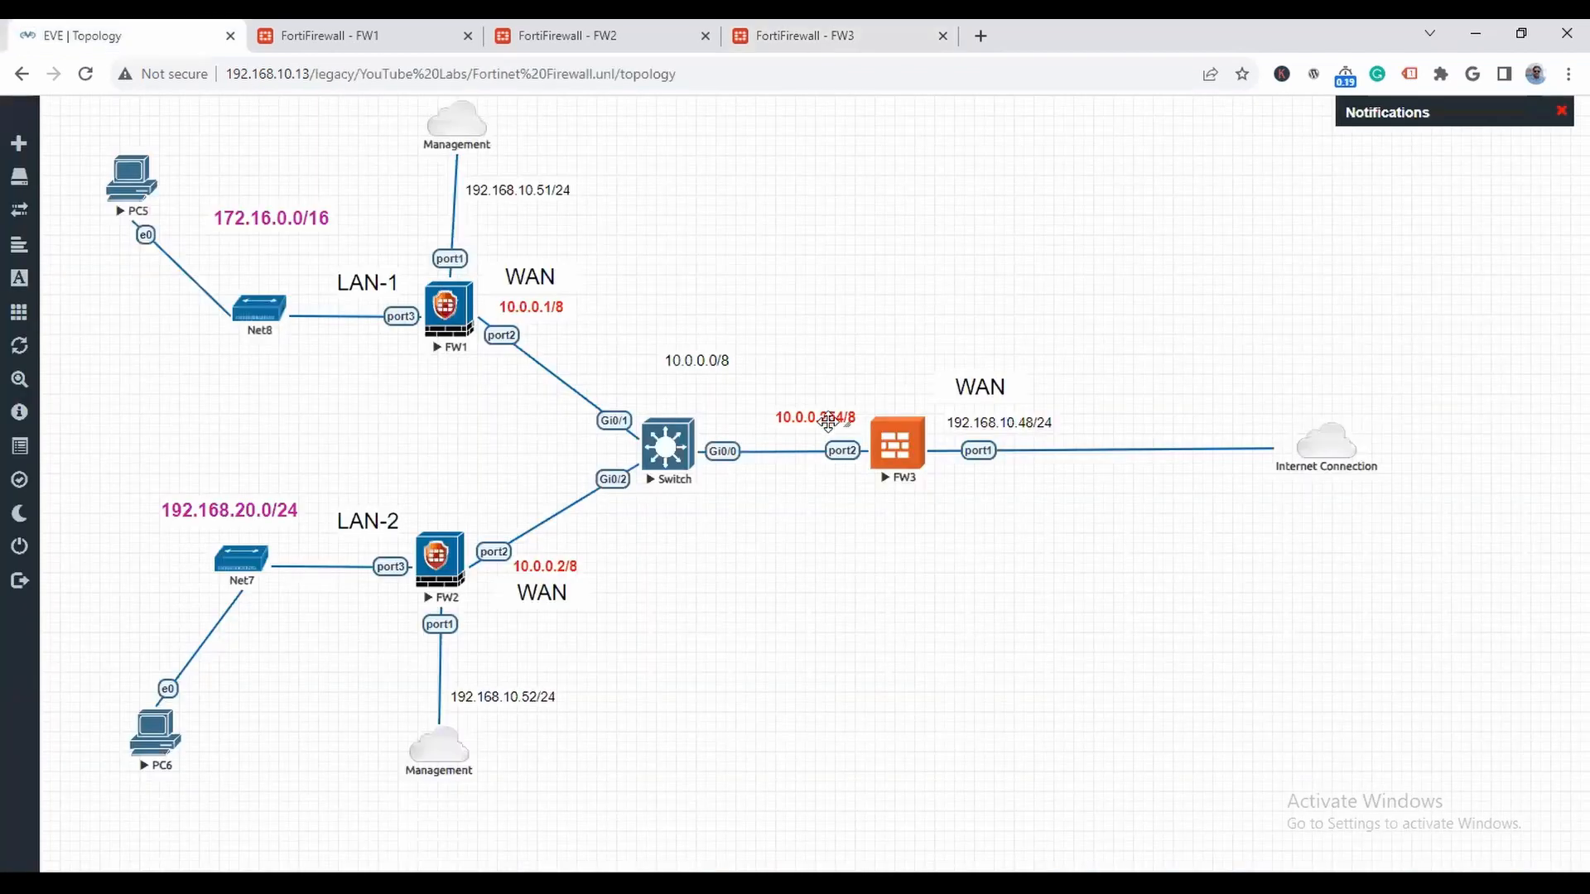
left_click(804, 41)
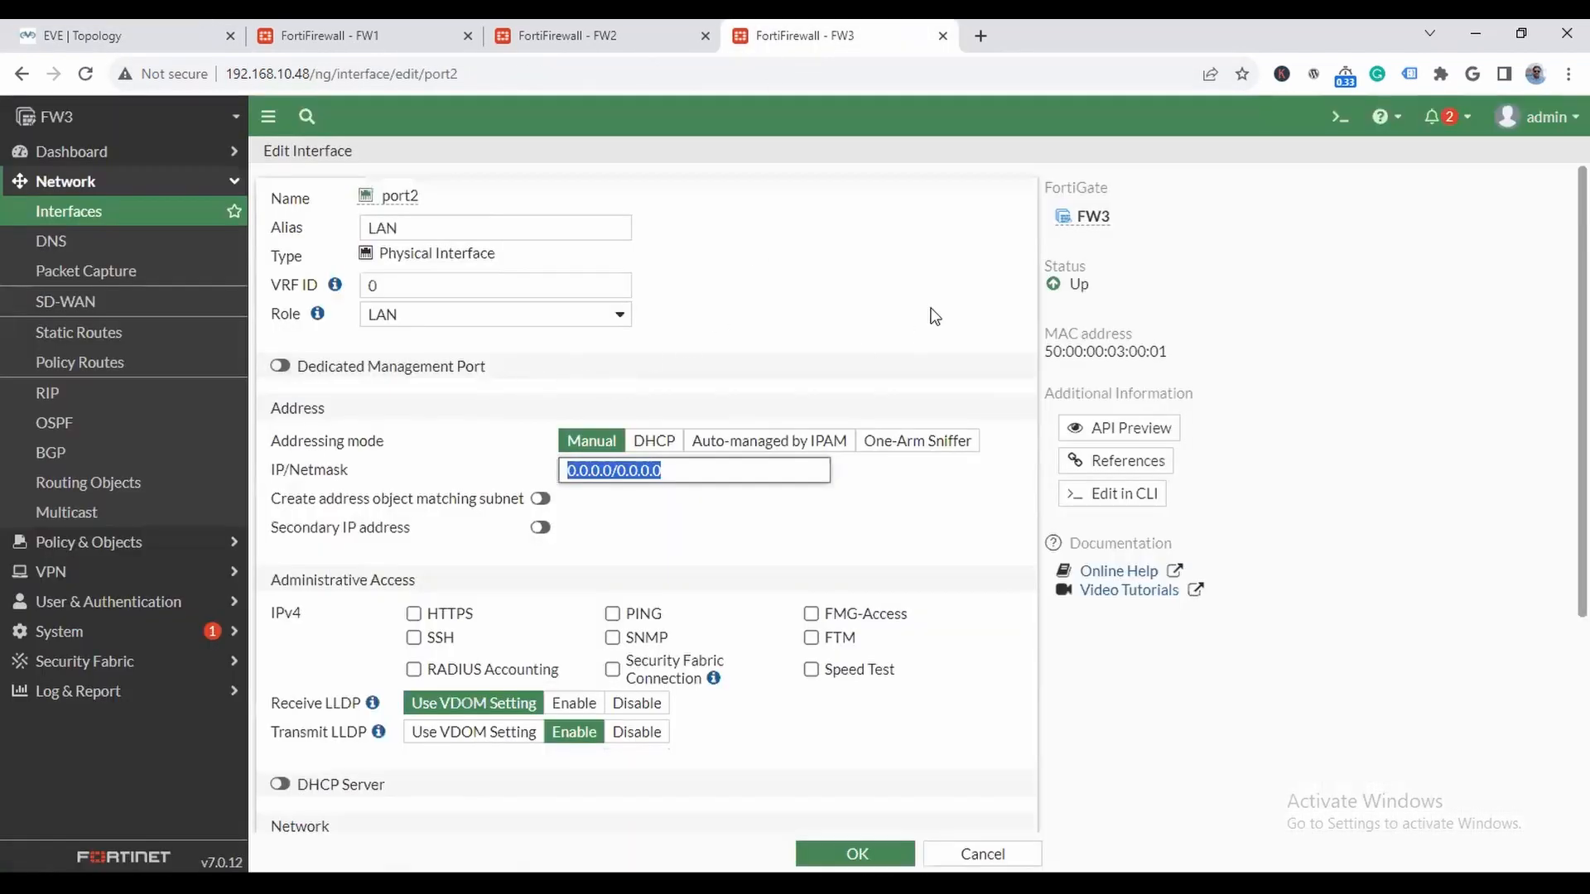
type("10.0.0.254/8")
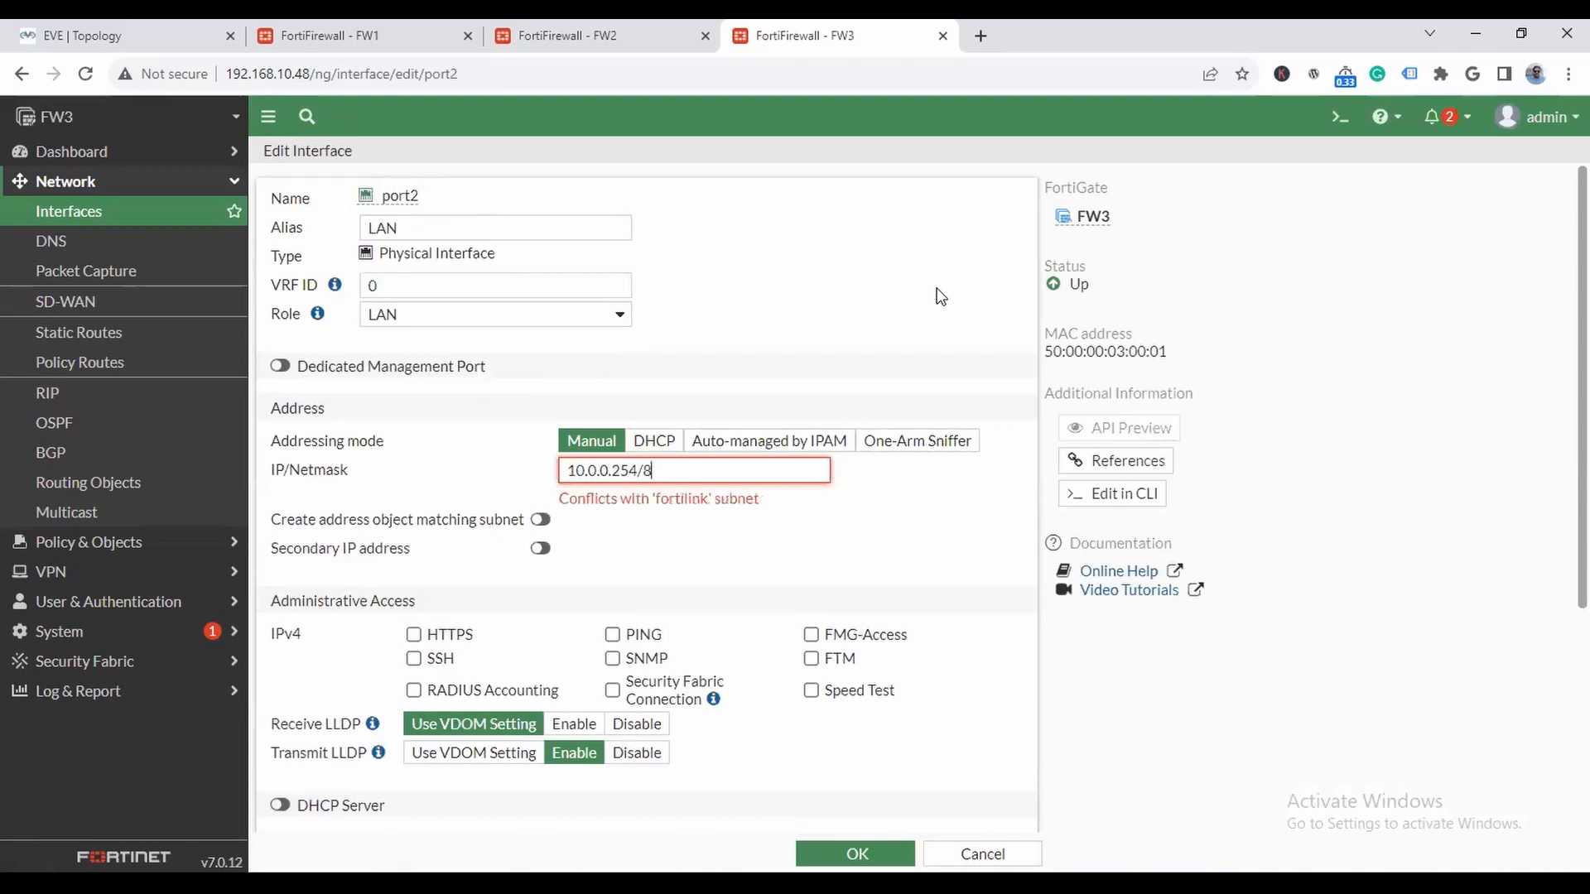
left_click(983, 853)
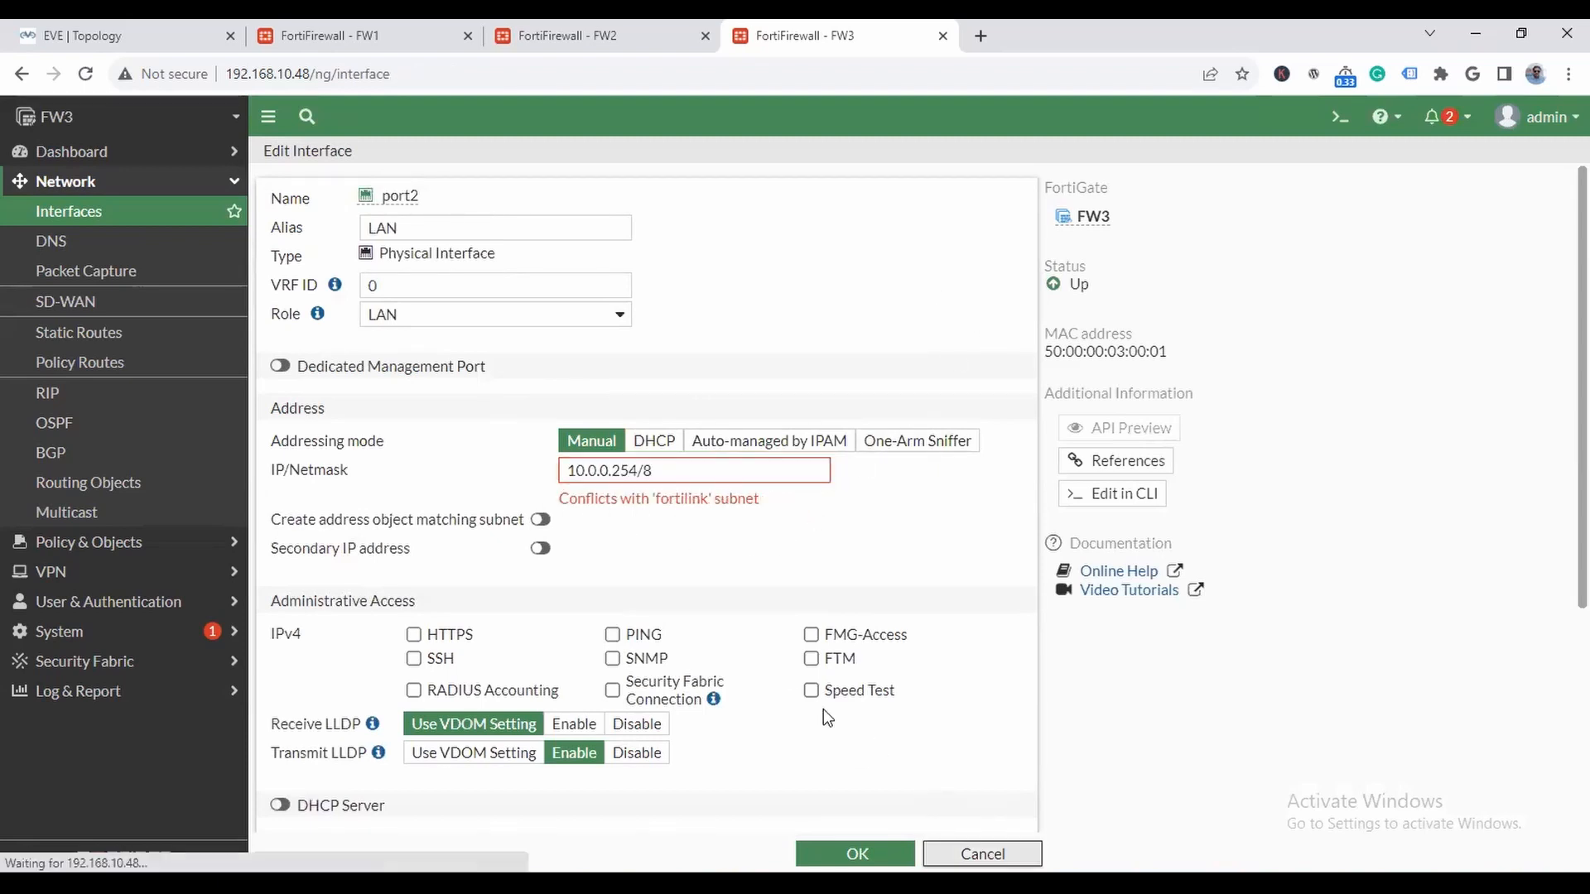
- Set FW3's fortilink IP/netmask to 192.168.13.1/255.255.255.0, disable the interface and save it
double_click(513, 412)
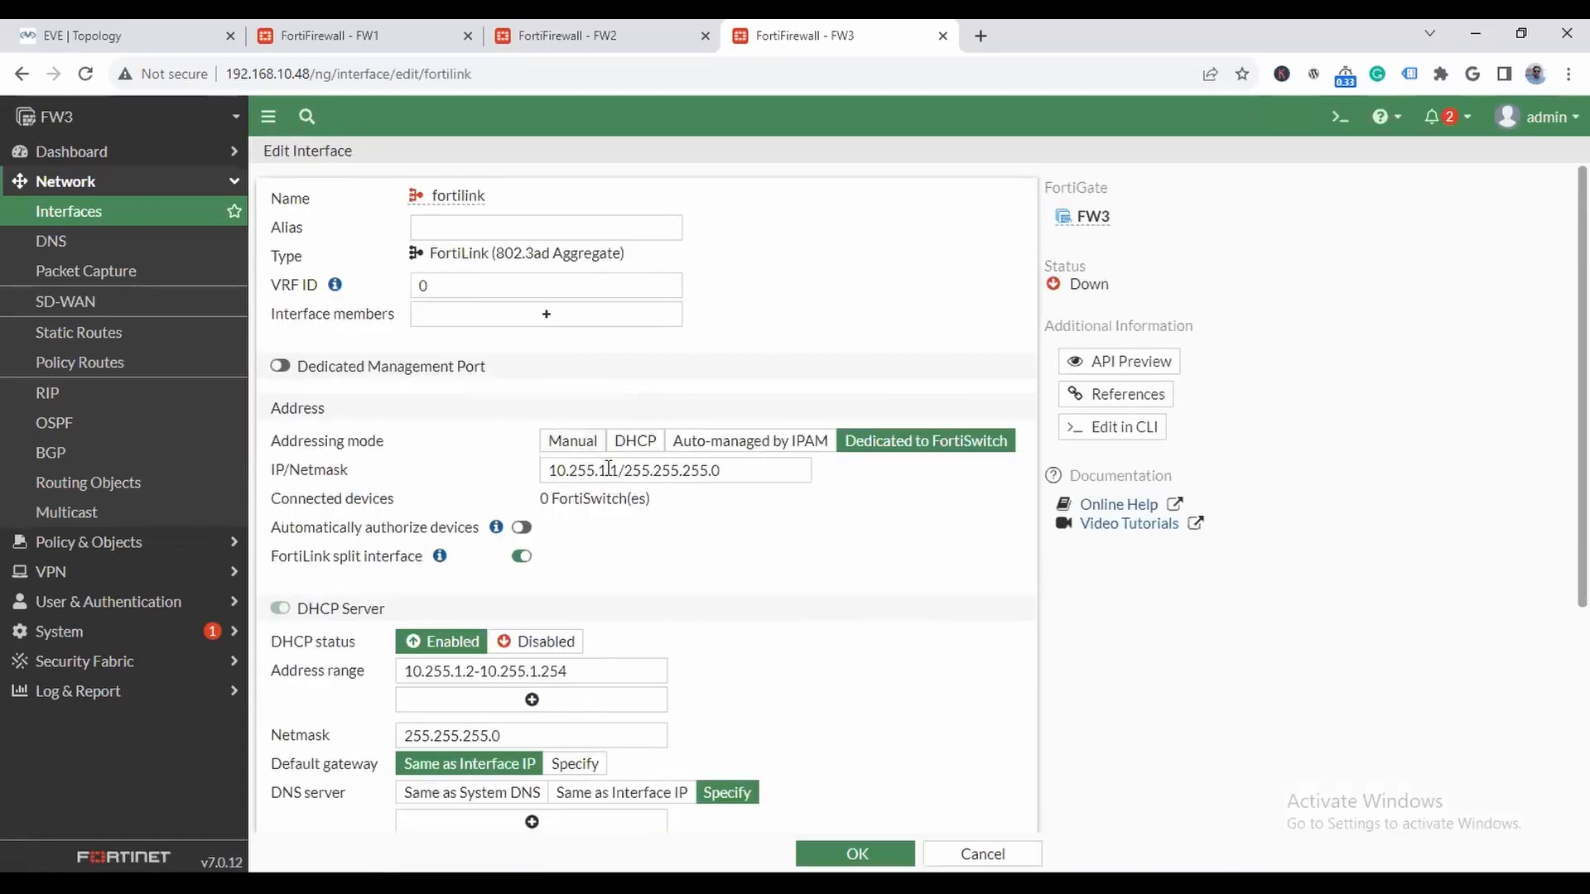
key("BackSpace")
key("BackSpace")
key("BackSpace")
key("BackSpace")
key("BackSpace")
key("BackSpace")
key("BackSpace")
key("BackSpace")
key("BackSpace")
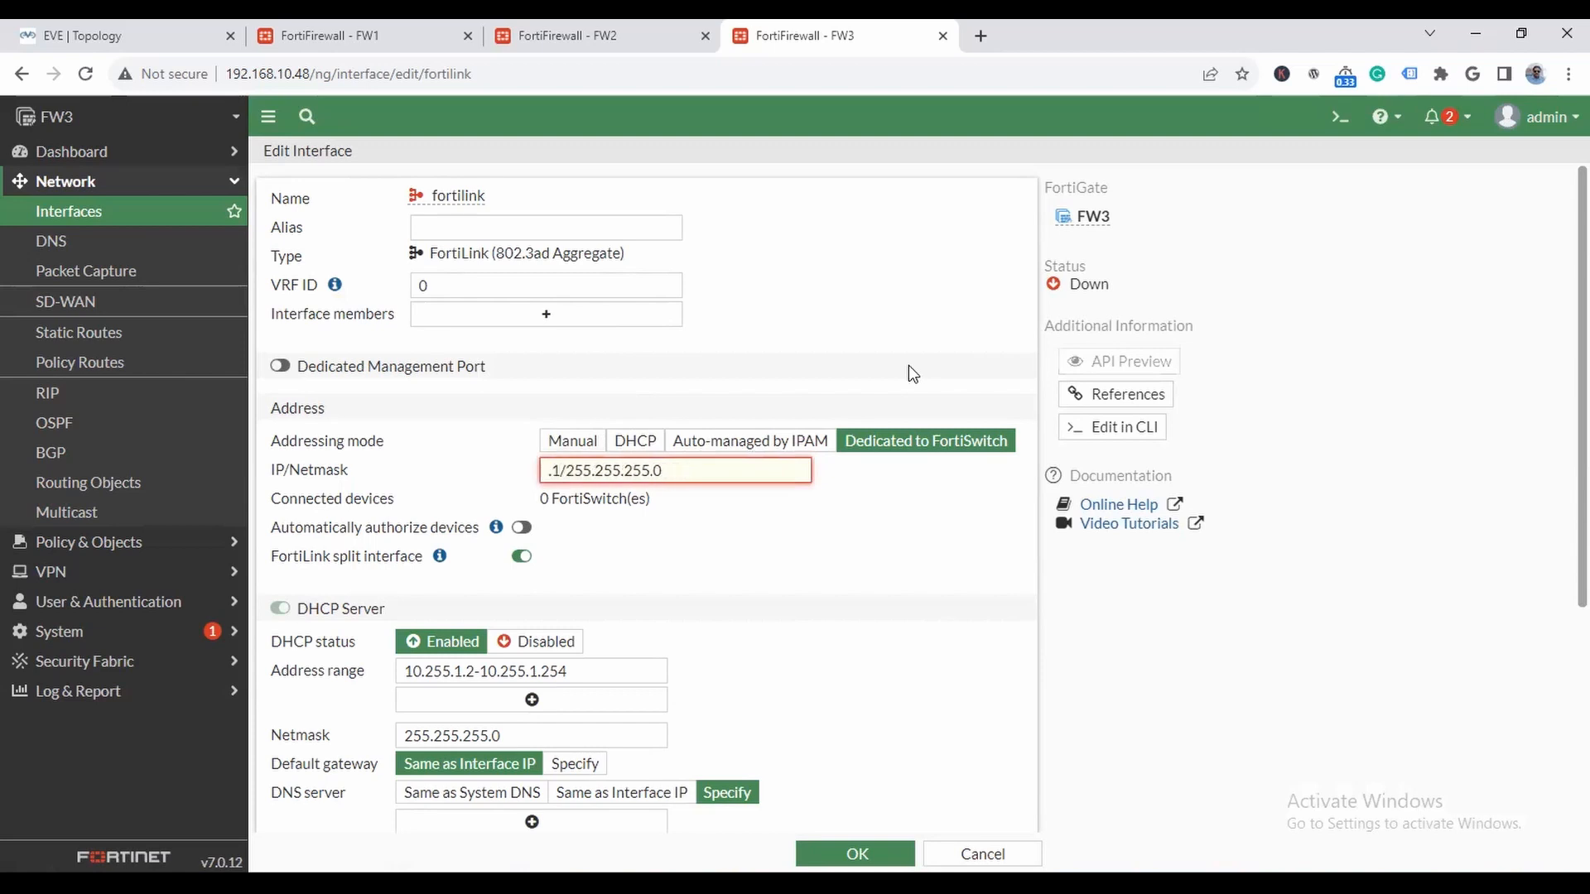
type("192.1668")
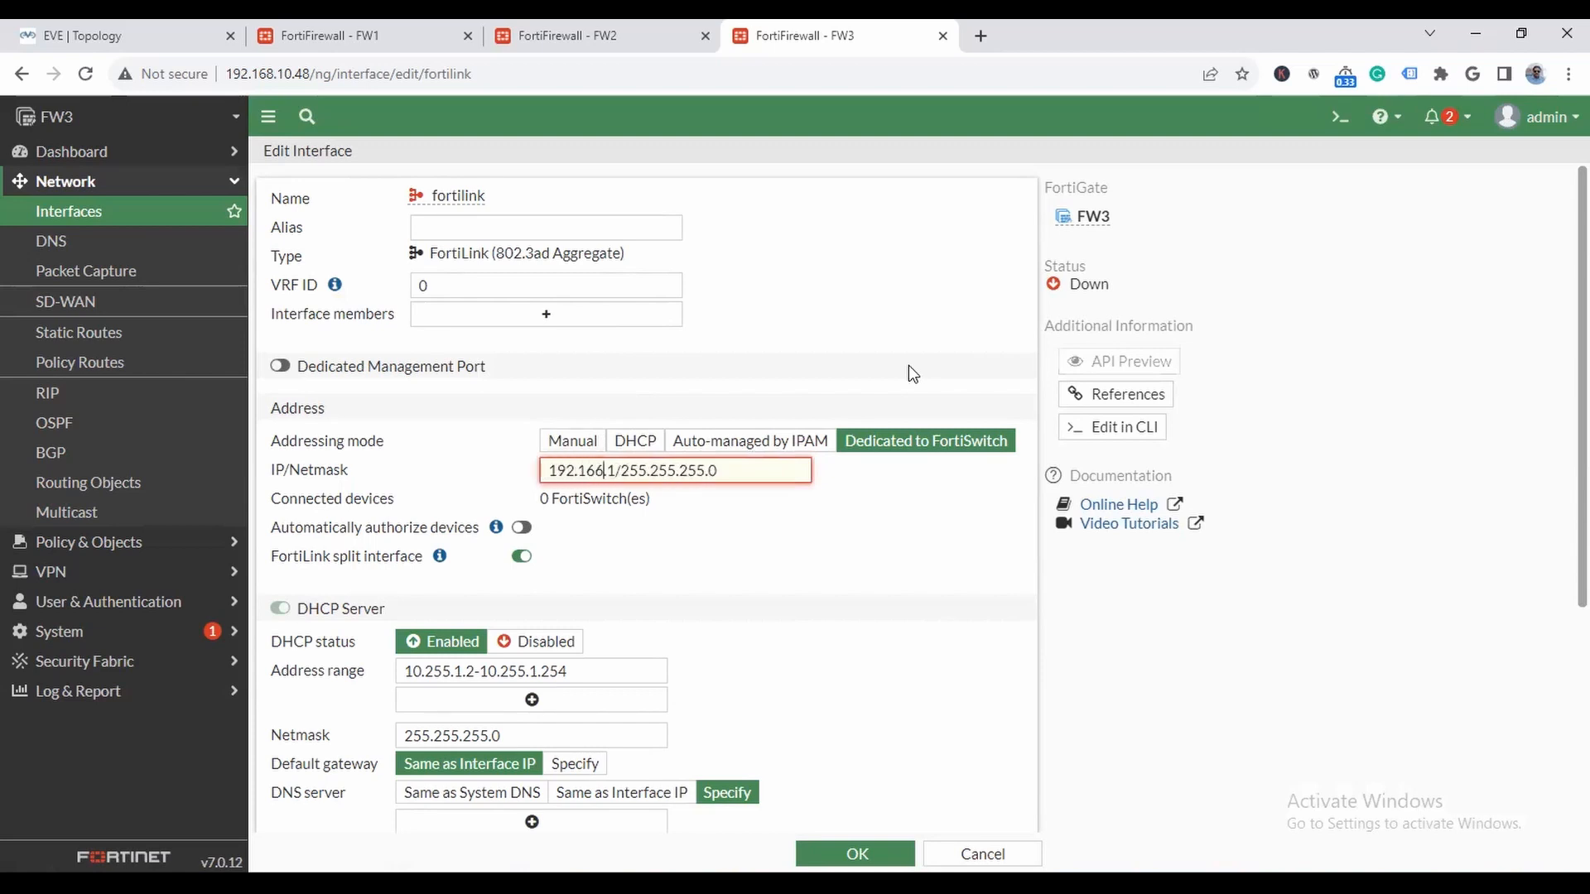
key("BackSpace")
key("BackSpace")
type("8.13.")
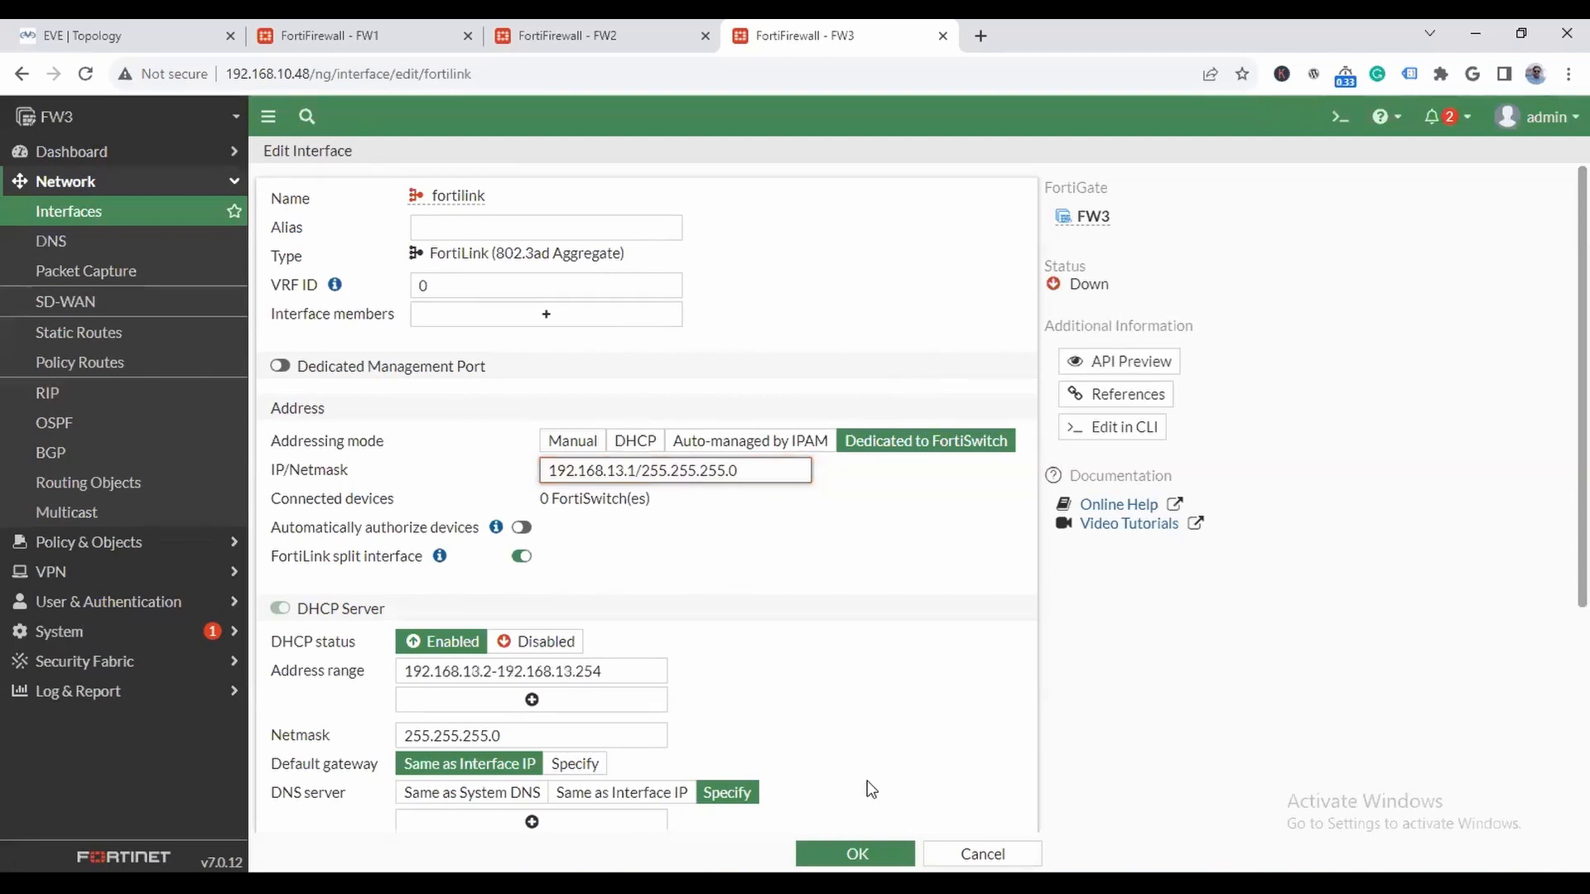
scroll(612, 787, "down", 4)
left_click(530, 787)
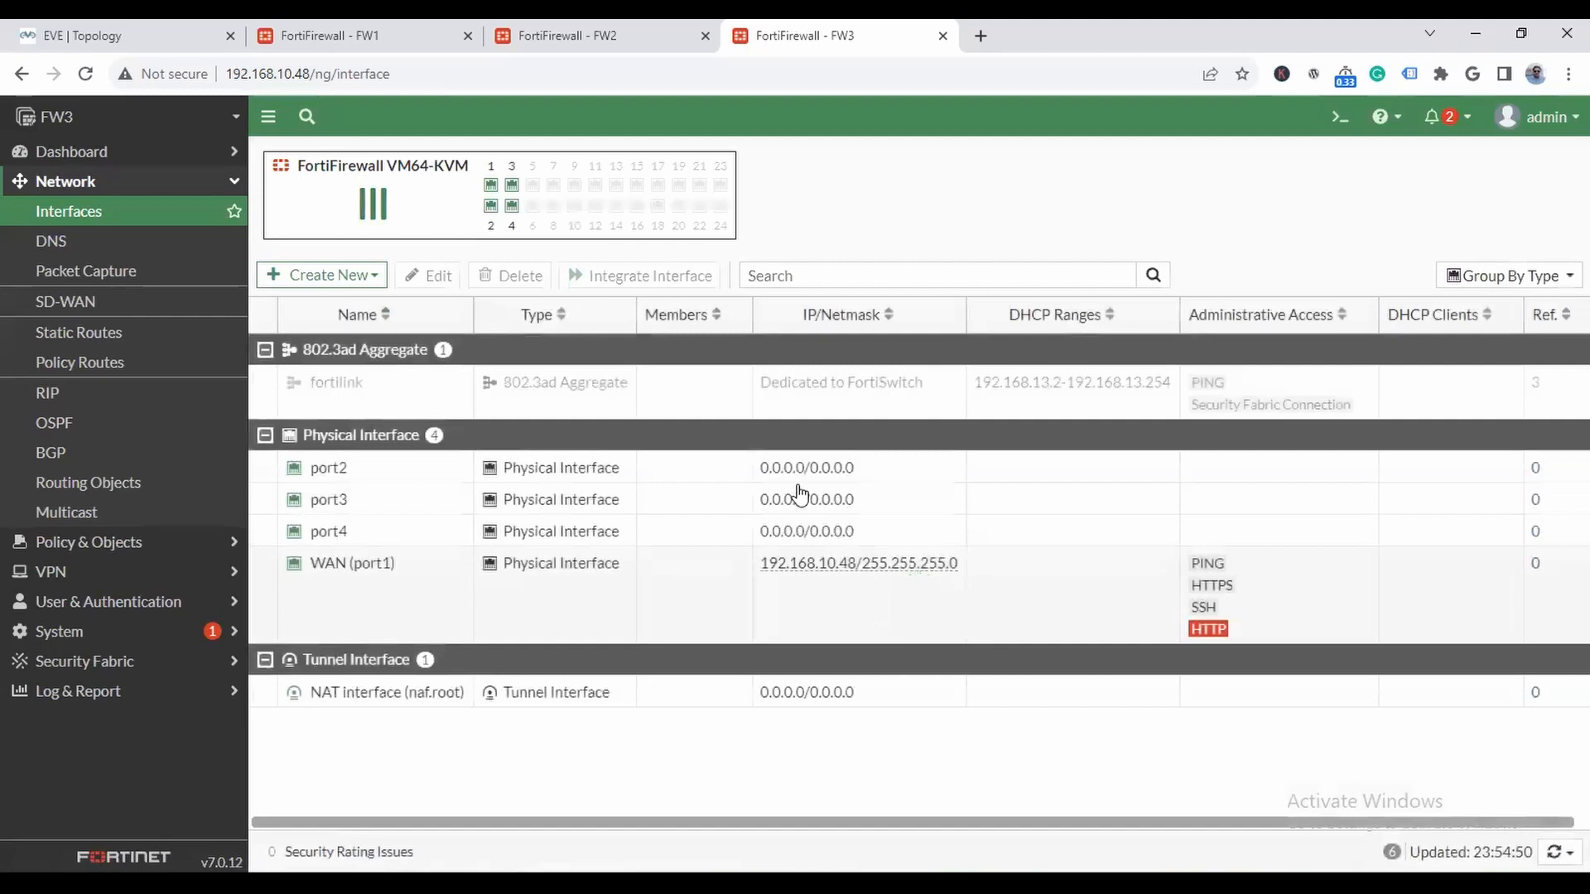
- Configure FW3's port2 with the alias LAN, the role LAN and the IP/netmask 10.0.0.254/8
double_click(356, 469)
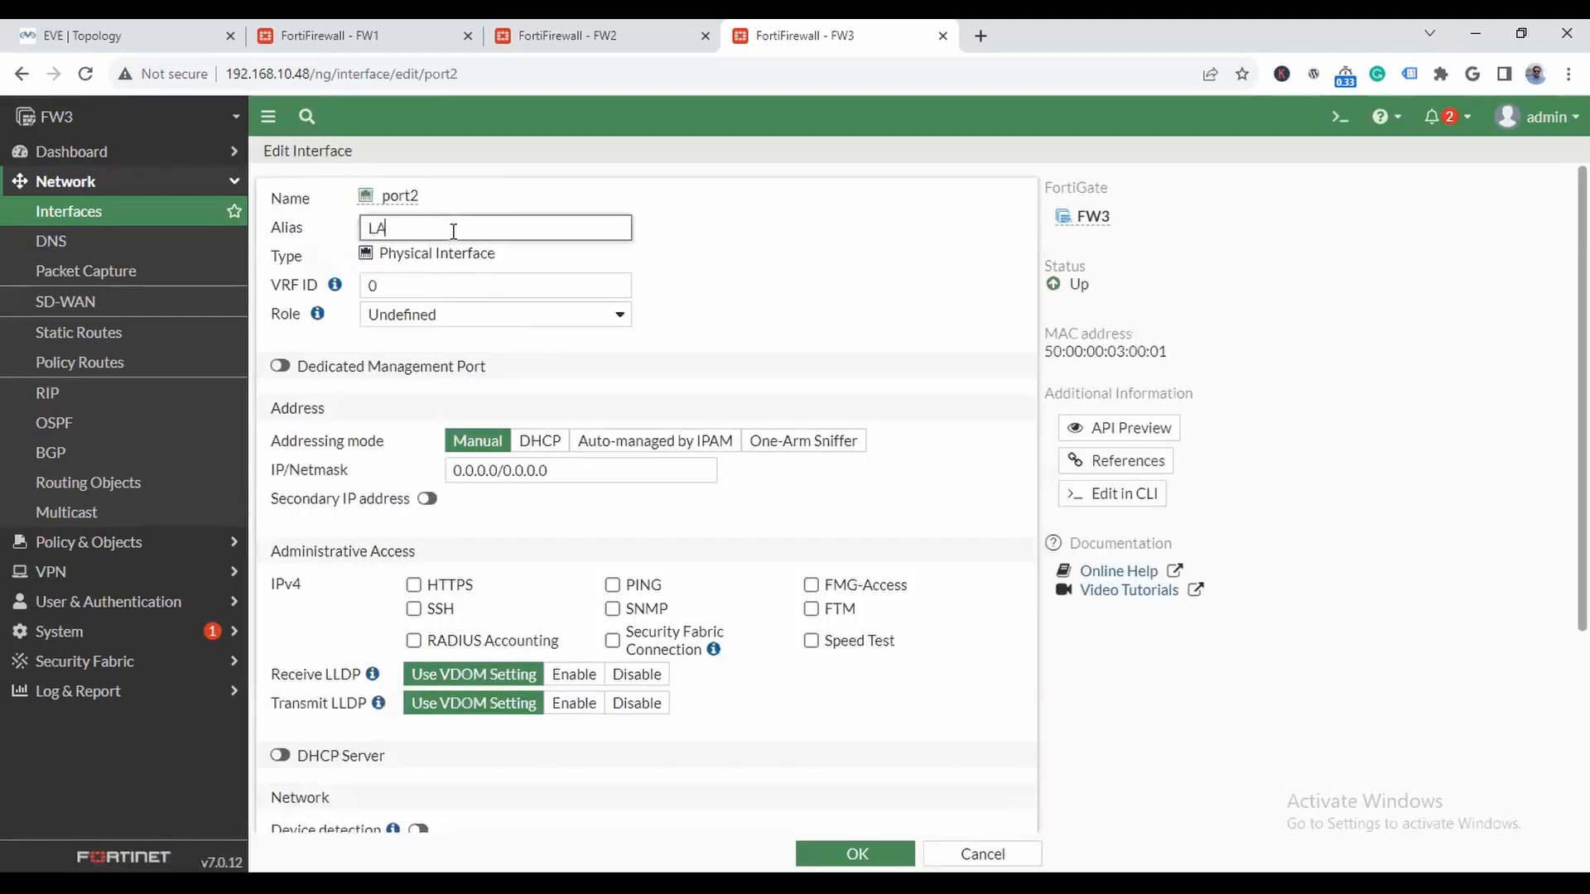
left_click(438, 315)
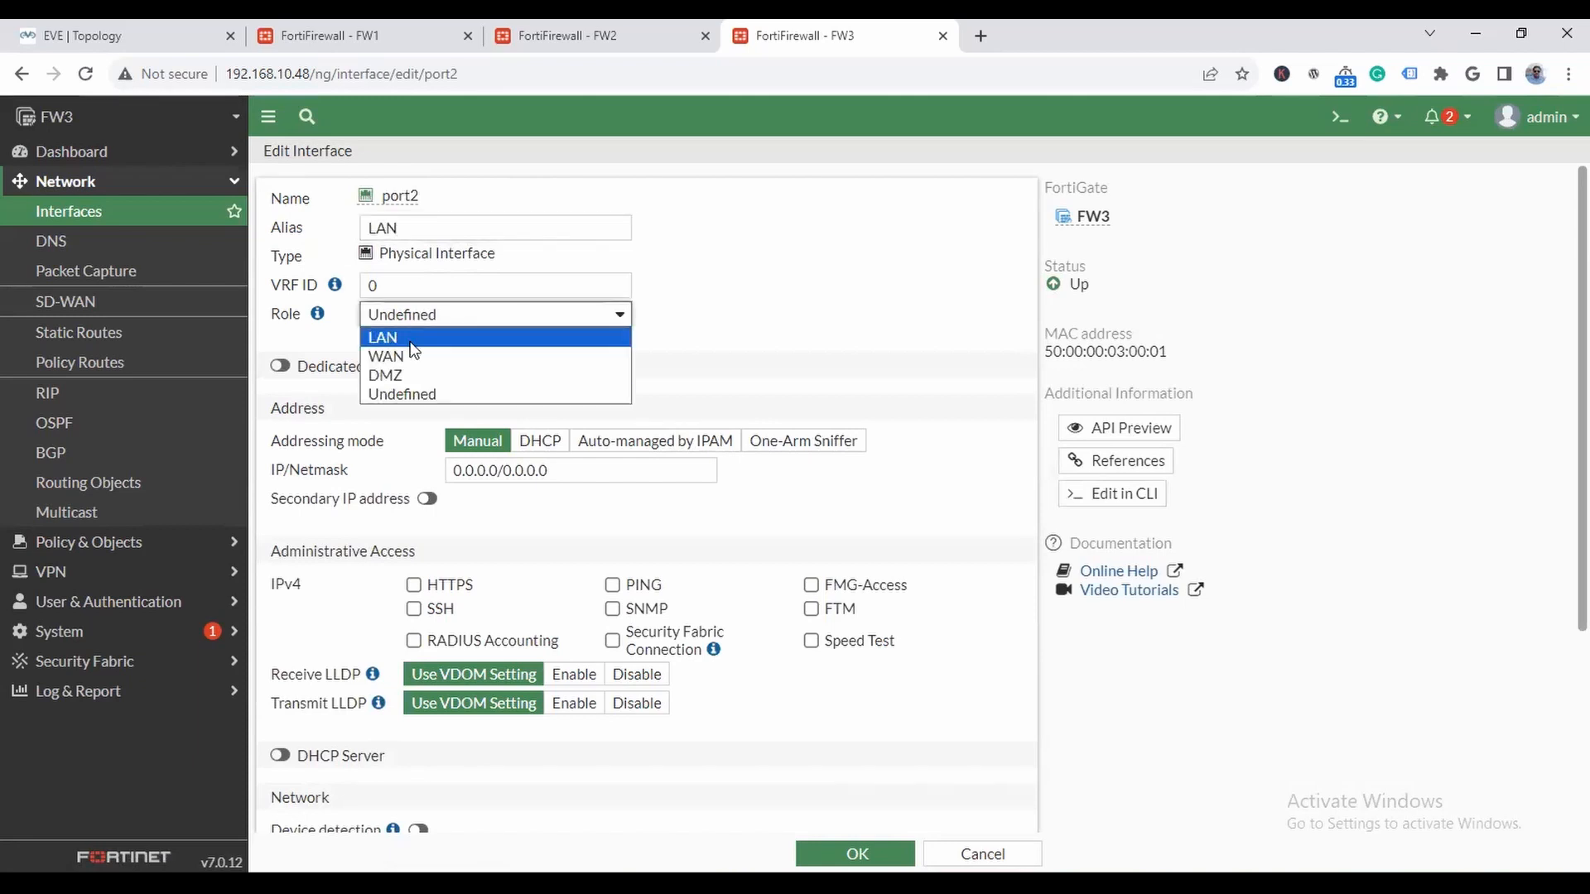
left_click(430, 333)
left_click(566, 472)
type("10.0.0.52")
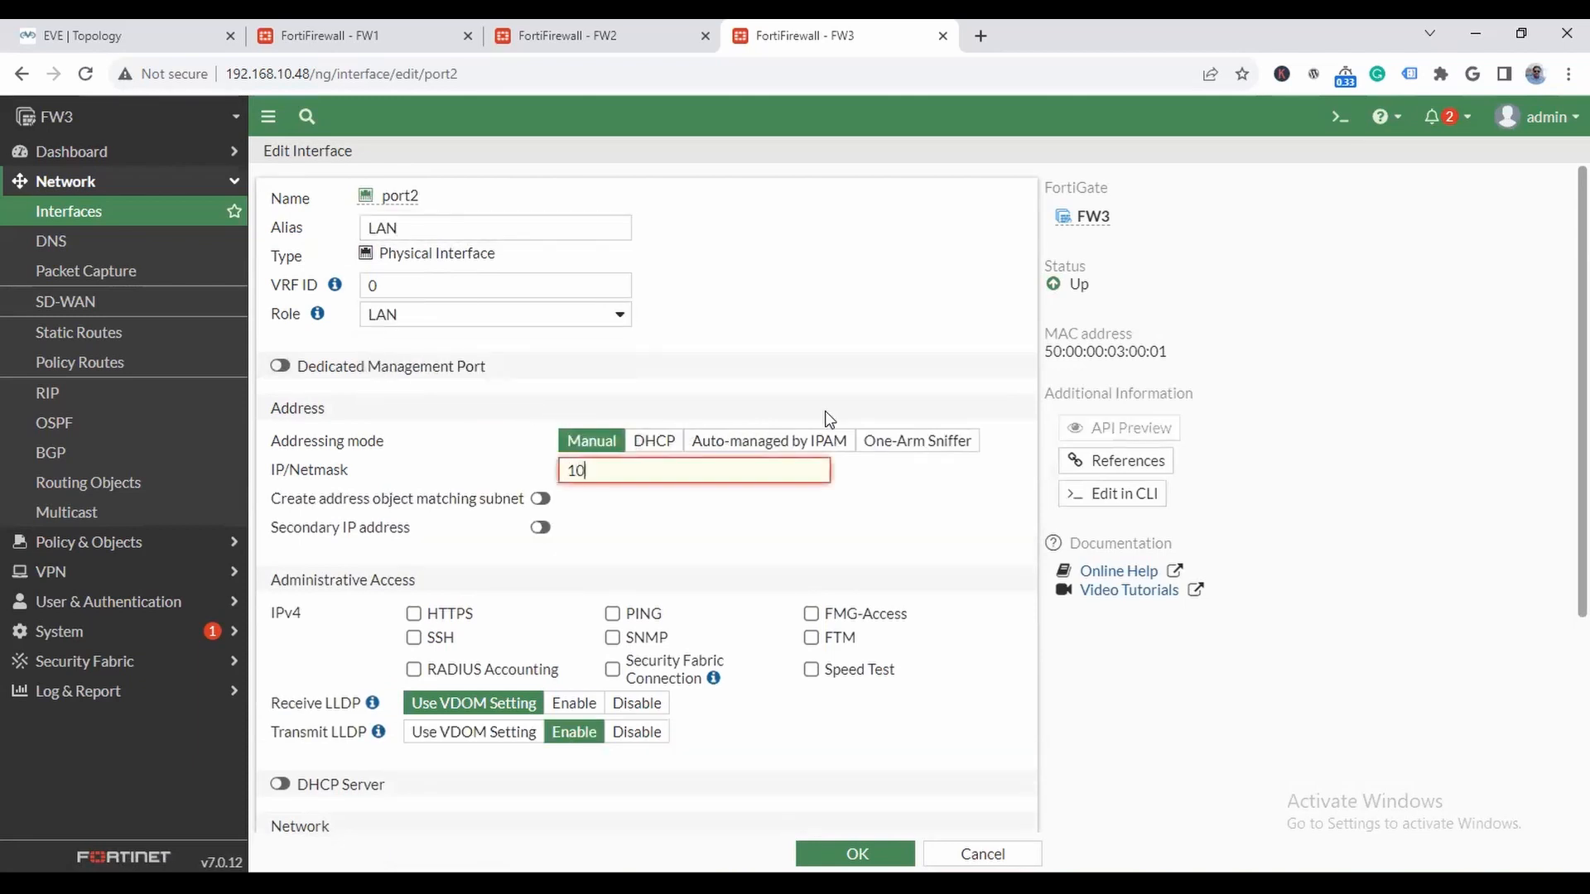
key("BackSpace")
key("BackSpace")
type("254*/")
key("BackSpace")
key("BackSpace")
type("/8")
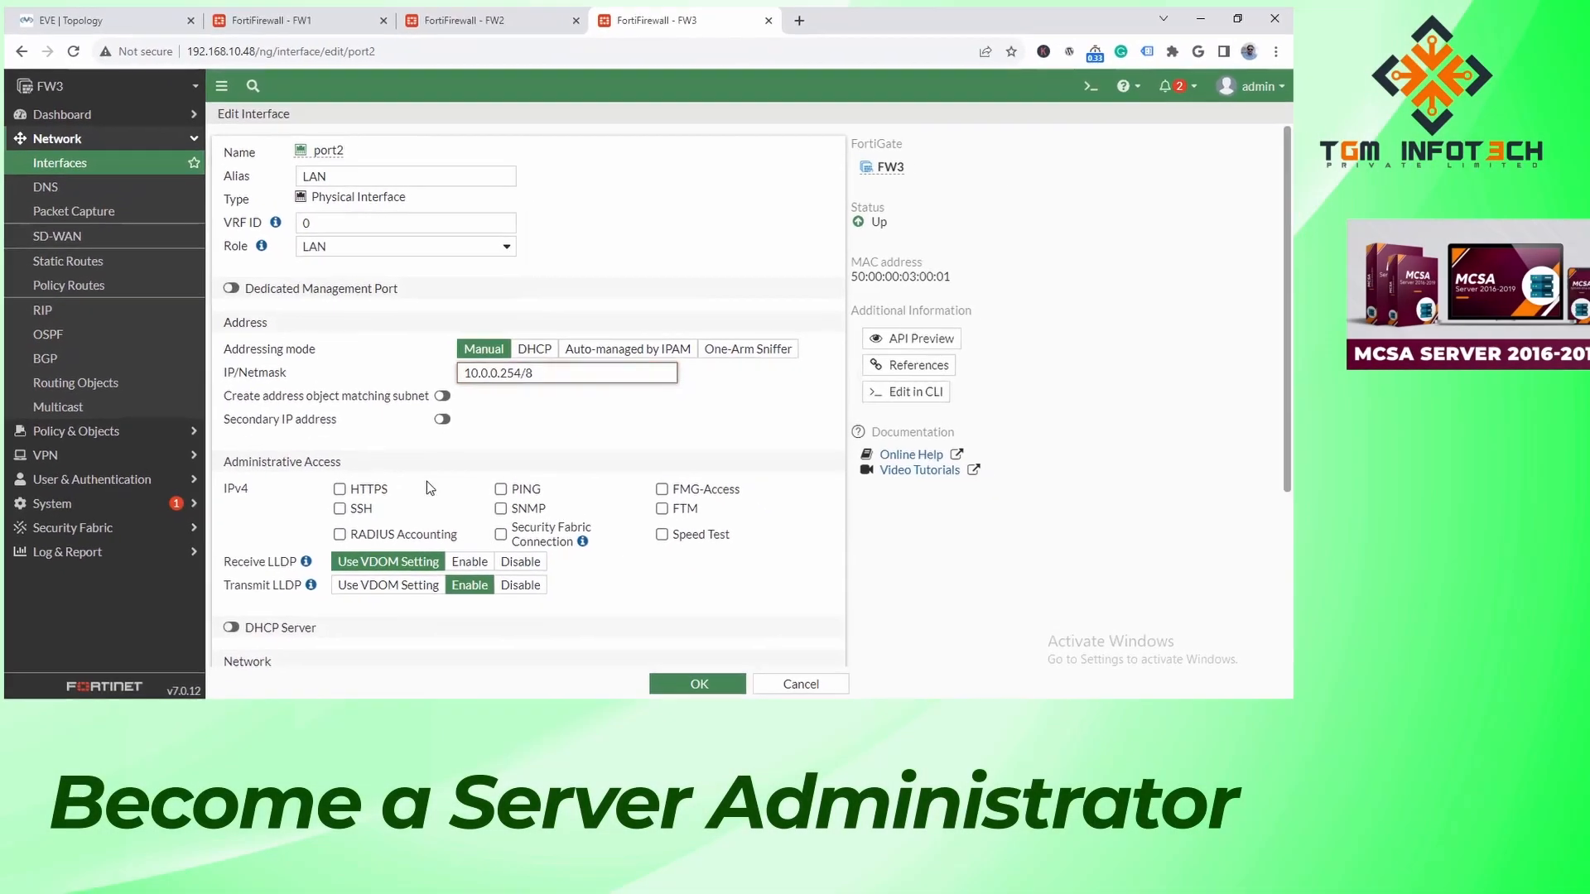
- Allow HTTPS and SSH administrative access on FW3's port2 and save the interface
left_click(340, 488)
left_click(339, 508)
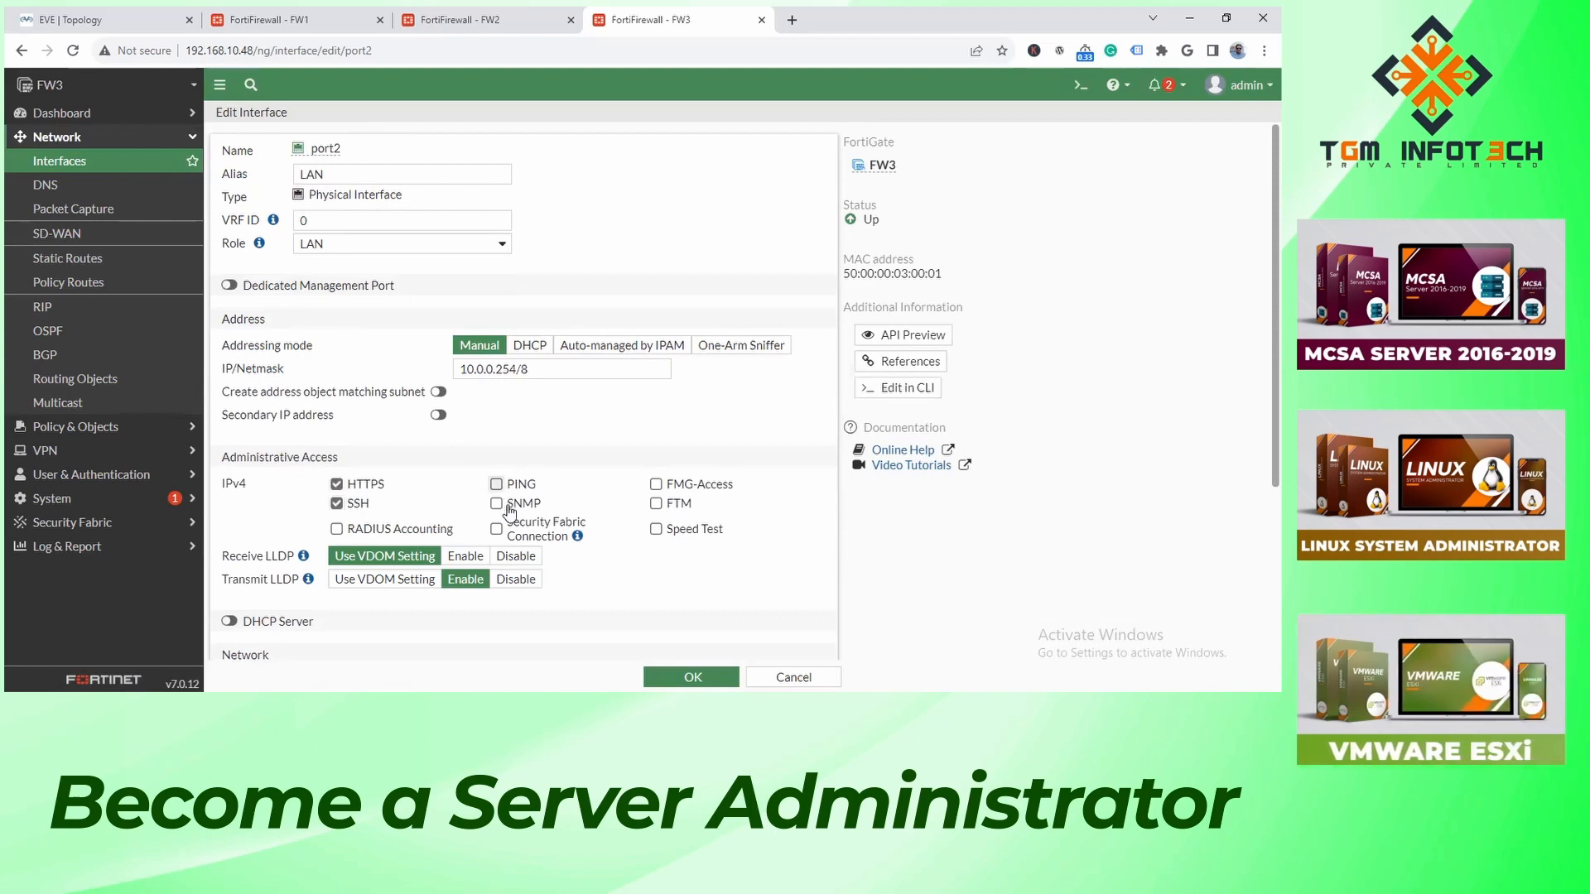
left_click(688, 675)
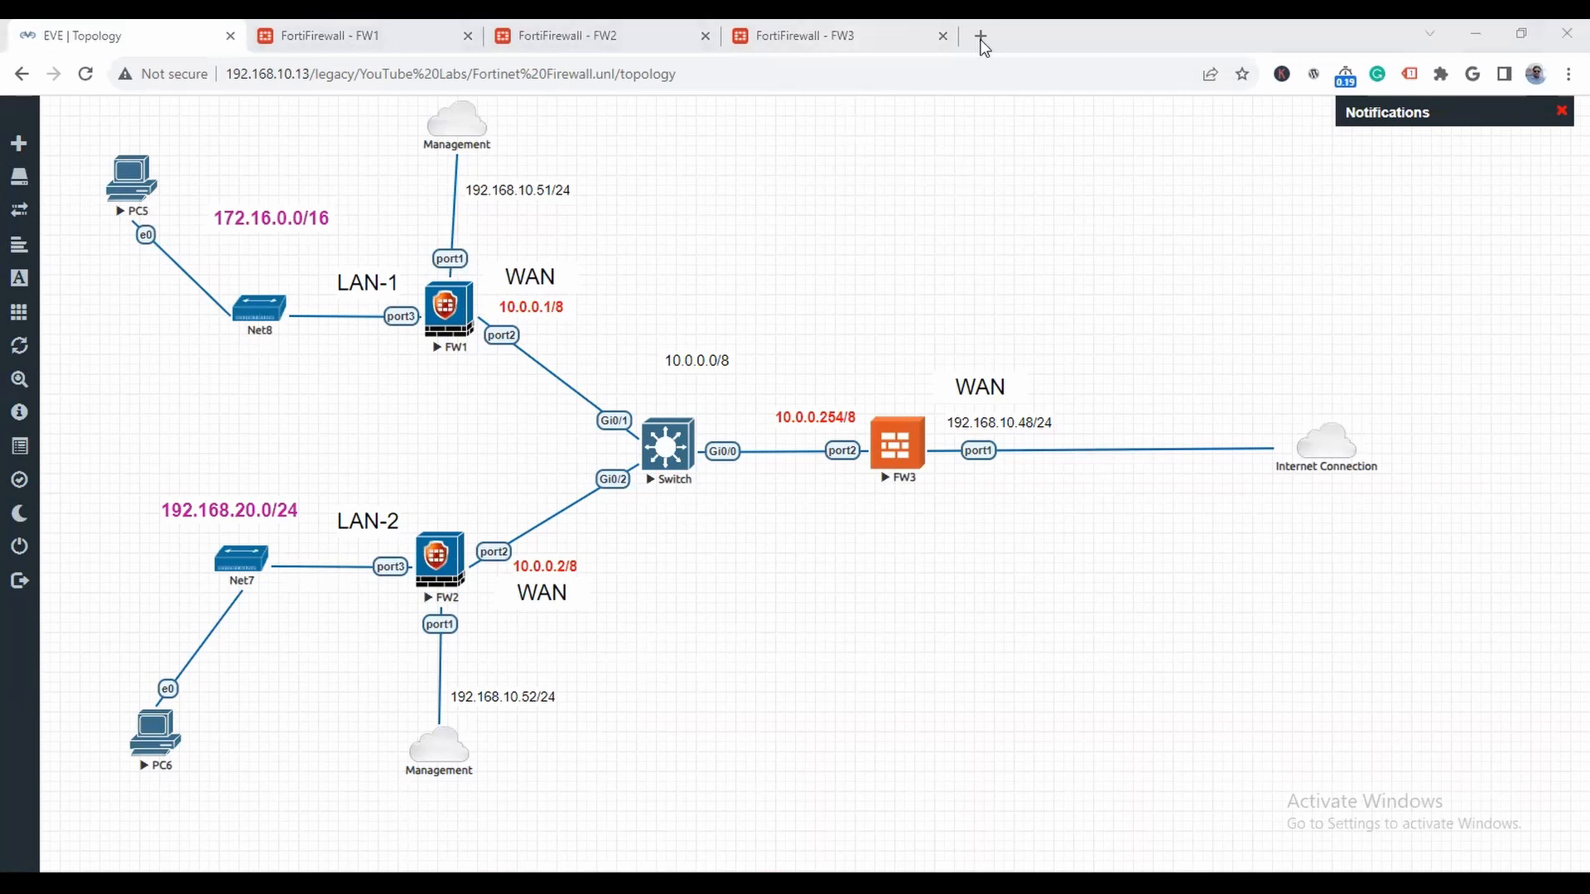
- Open the TGM InfoTech website tgmacad.com in a new browser tab and look over its home page
key("ctrl+t")
type("tg")
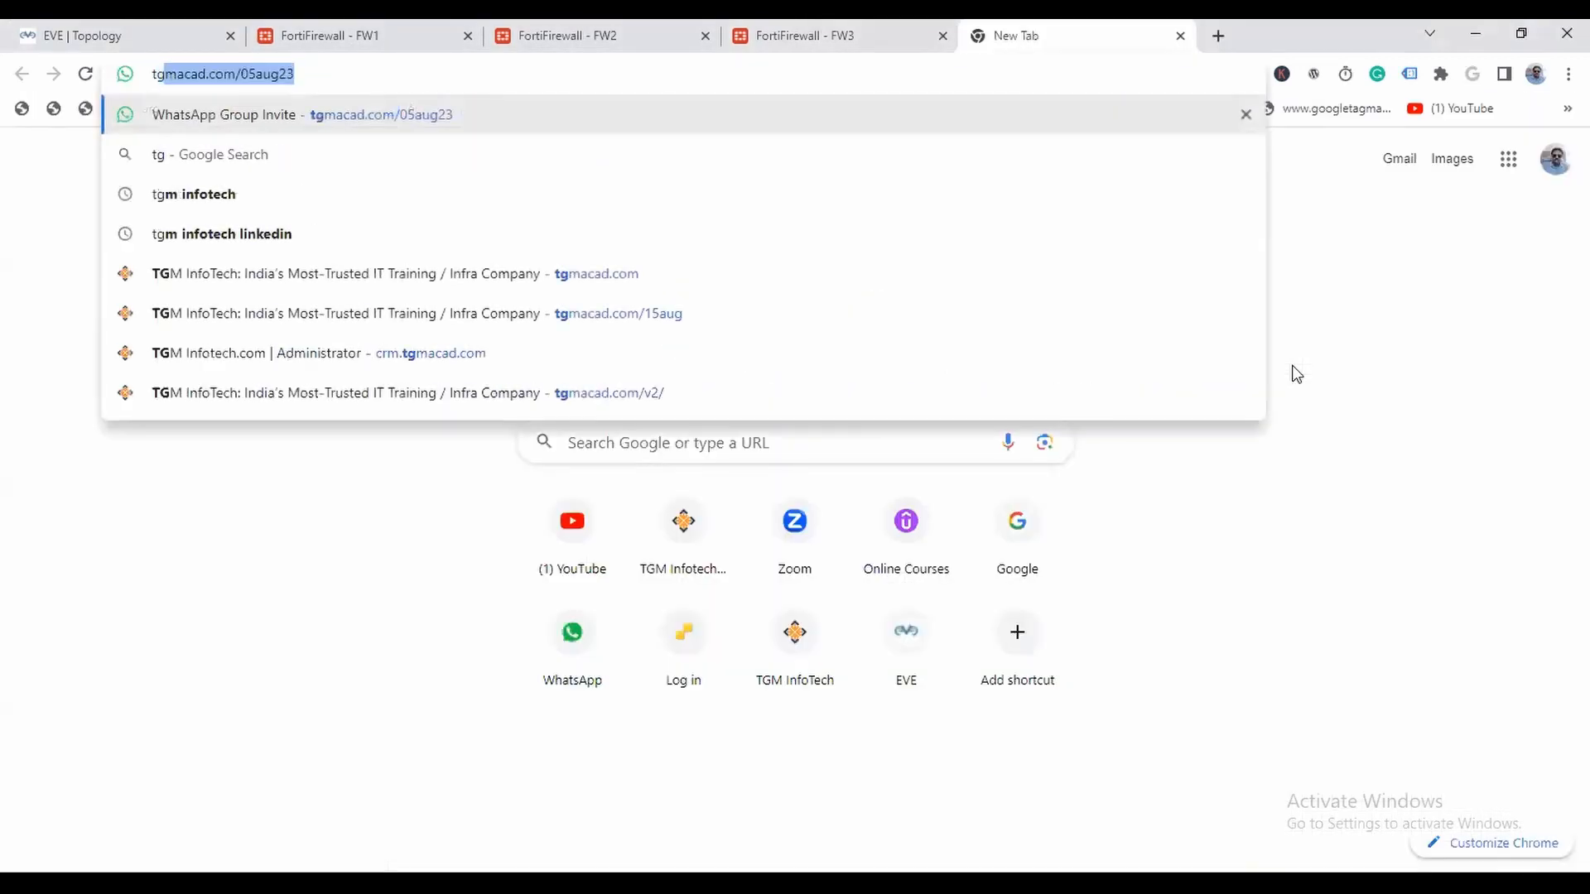
key("Right")
key("BackSpace")
key("BackSpace")
key("BackSpace")
key("BackSpace")
key("BackSpace")
key("BackSpace")
key("BackSpace")
key("Return")
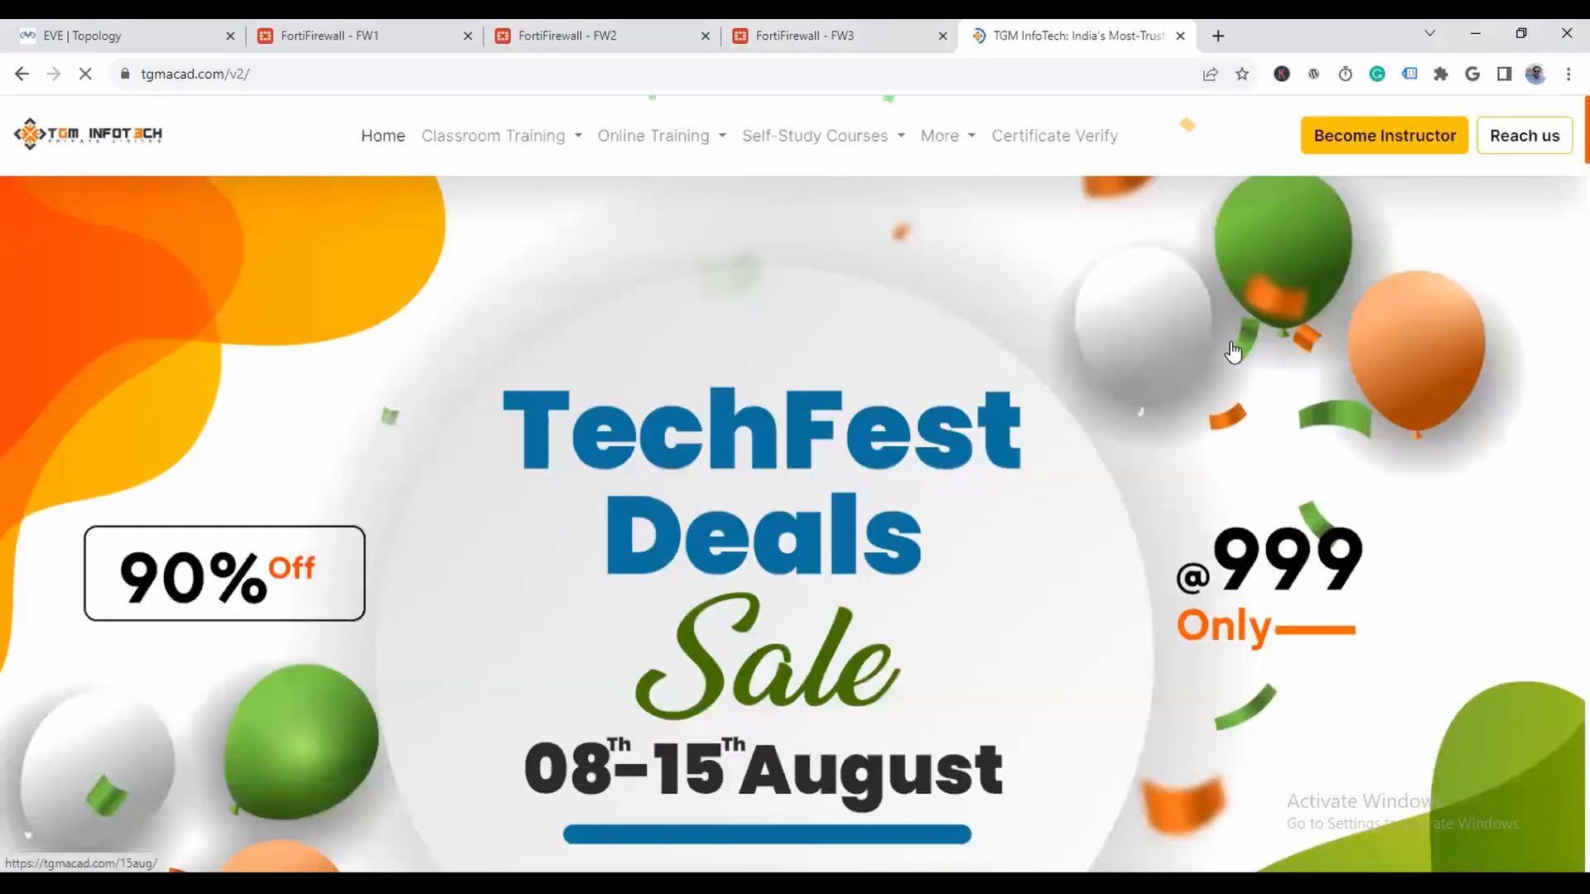
scroll(1155, 364, "down", 1)
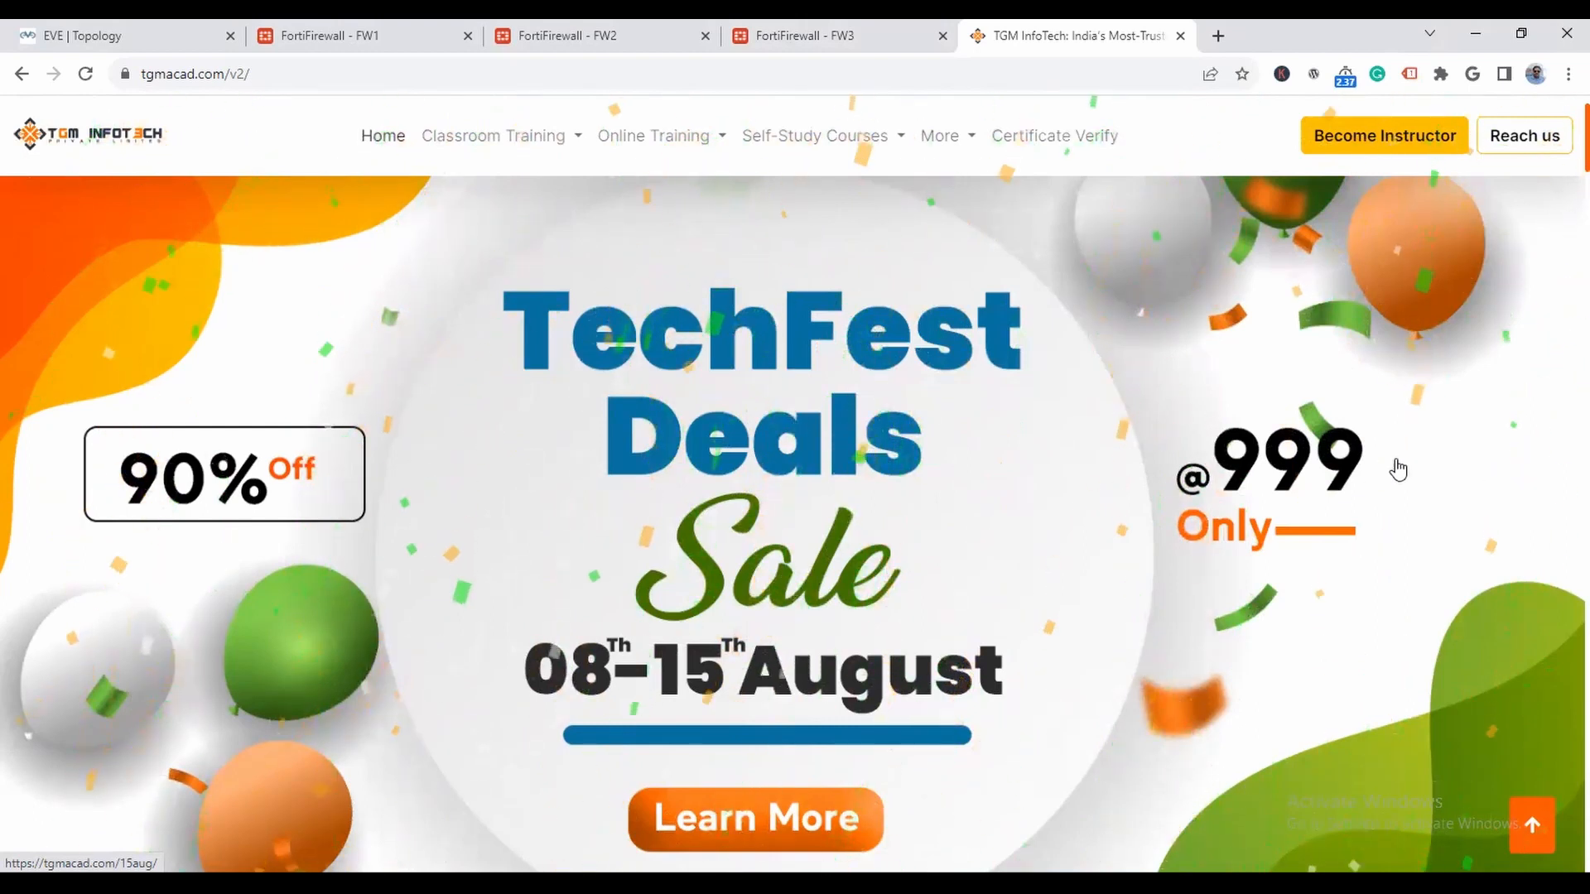
- Look through the self-study course categories on the training website, including Networking, COMBO, Security / Firewall and Graphic Designing
left_click(841, 141)
mouse_move(832, 182)
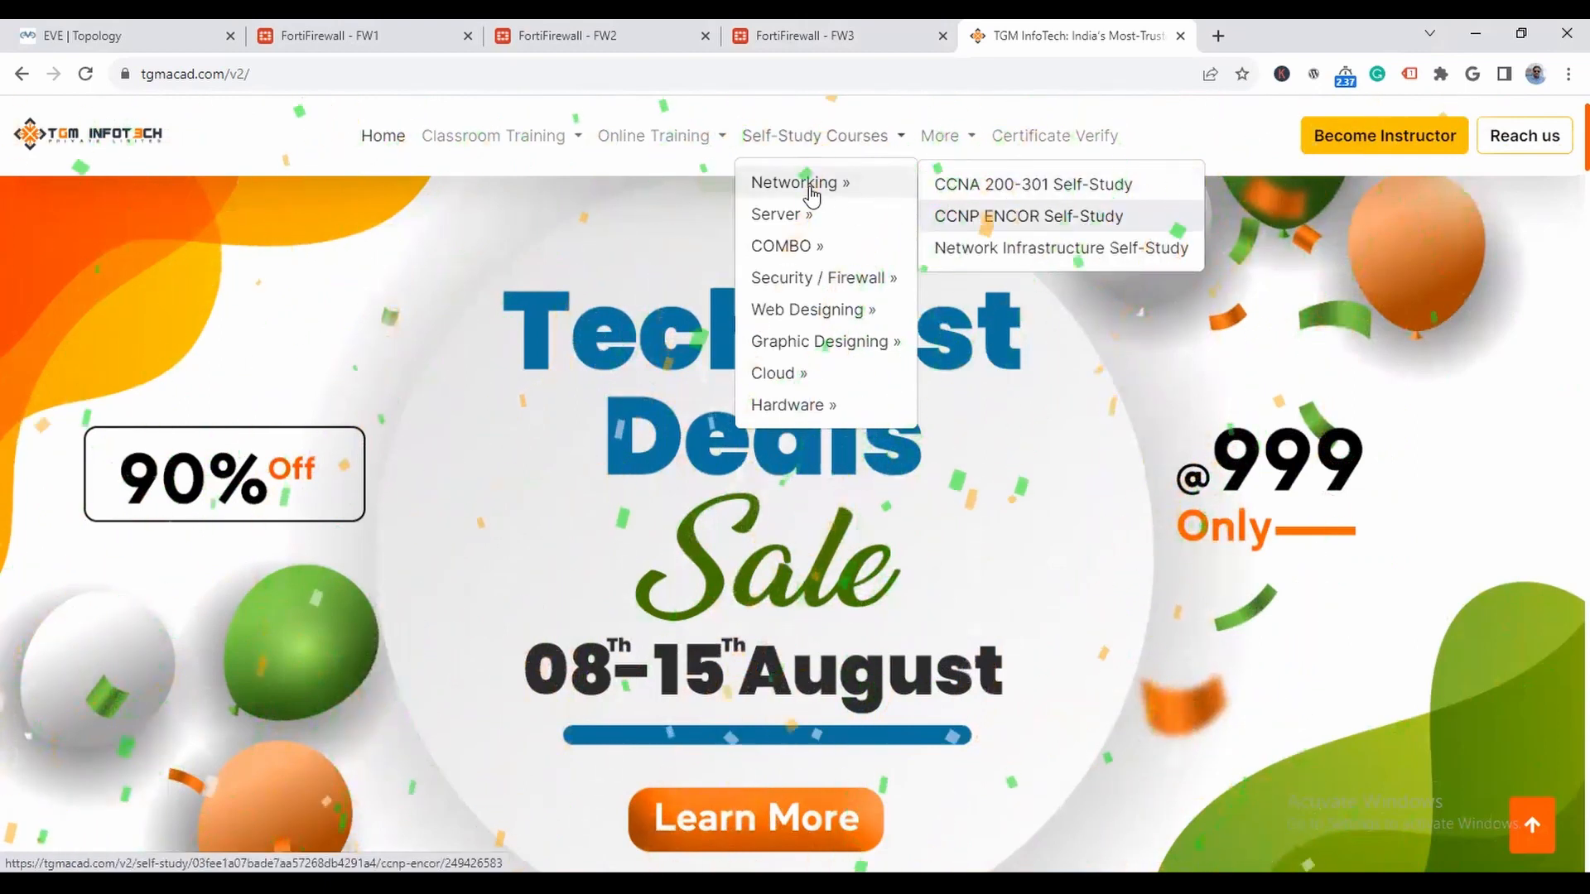
mouse_move(801, 217)
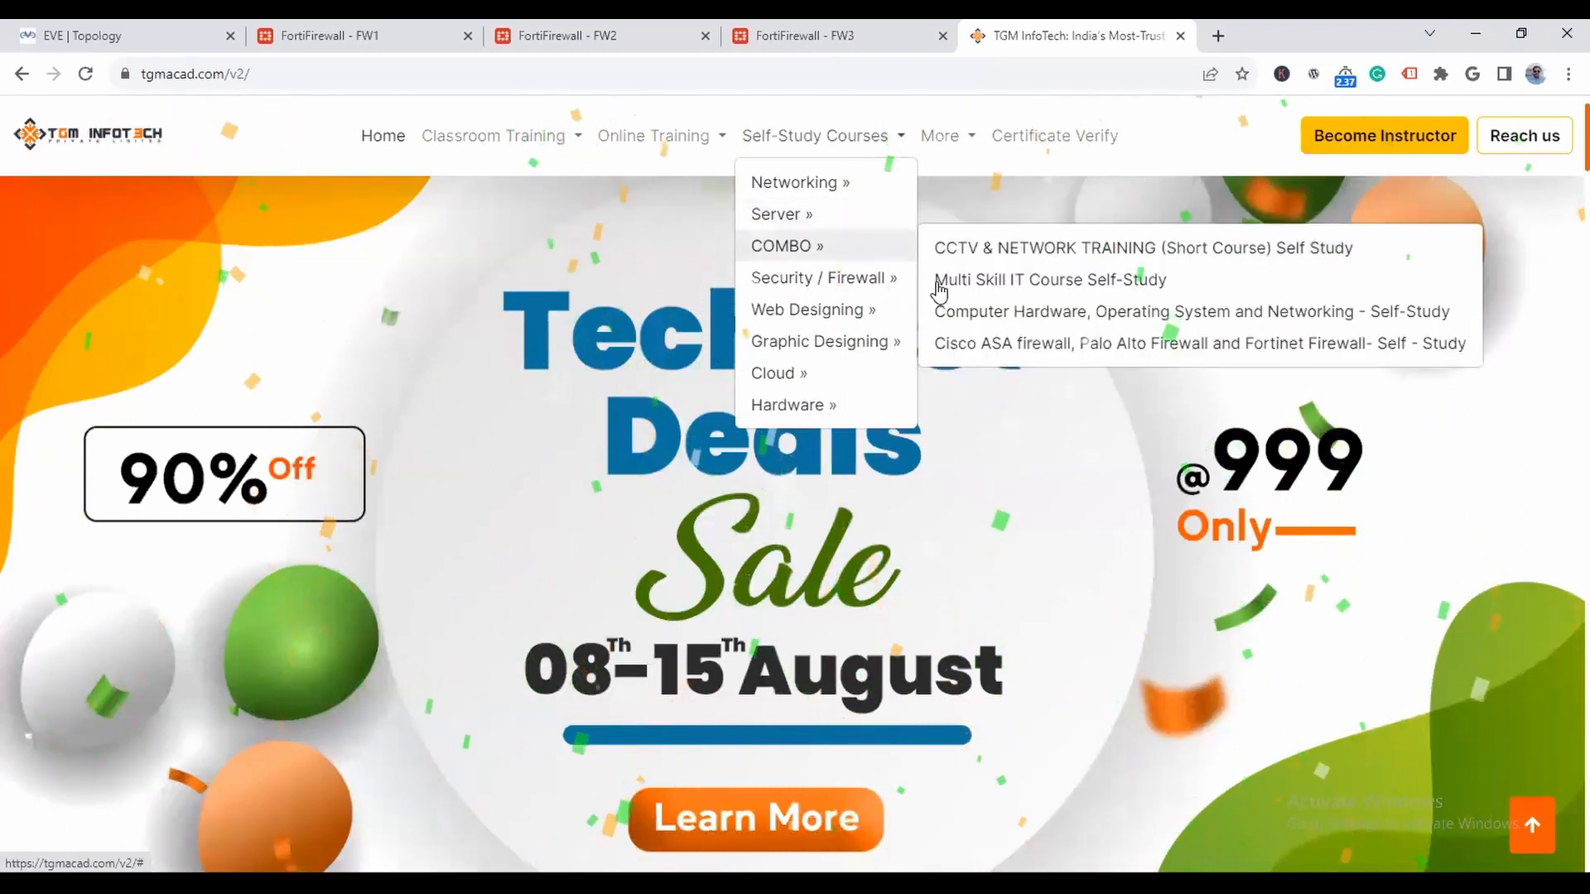
mouse_move(828, 278)
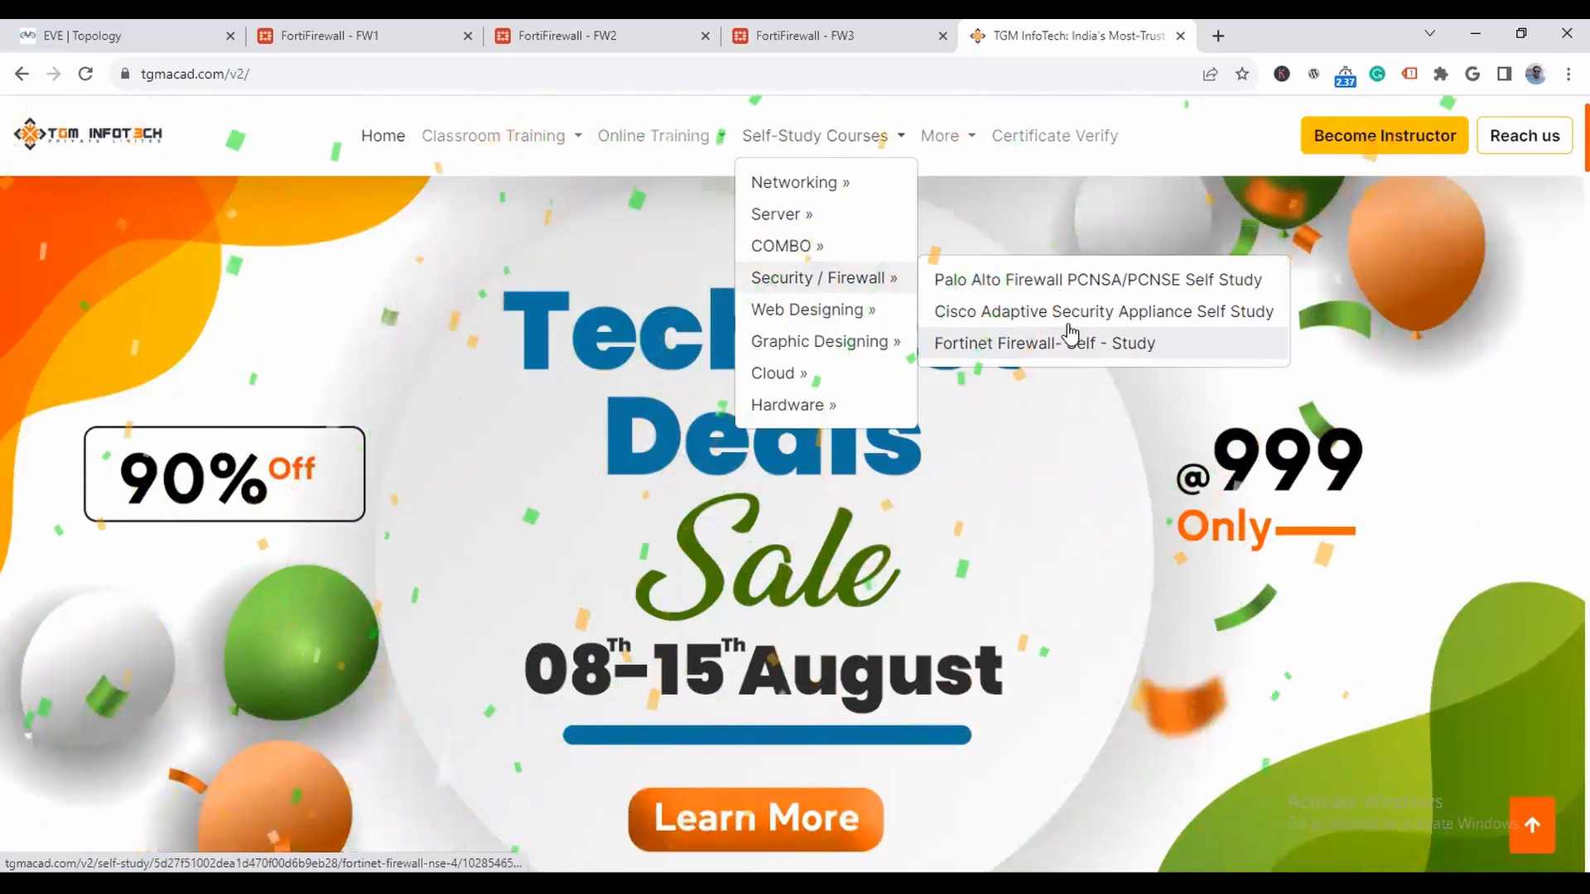
mouse_move(807, 349)
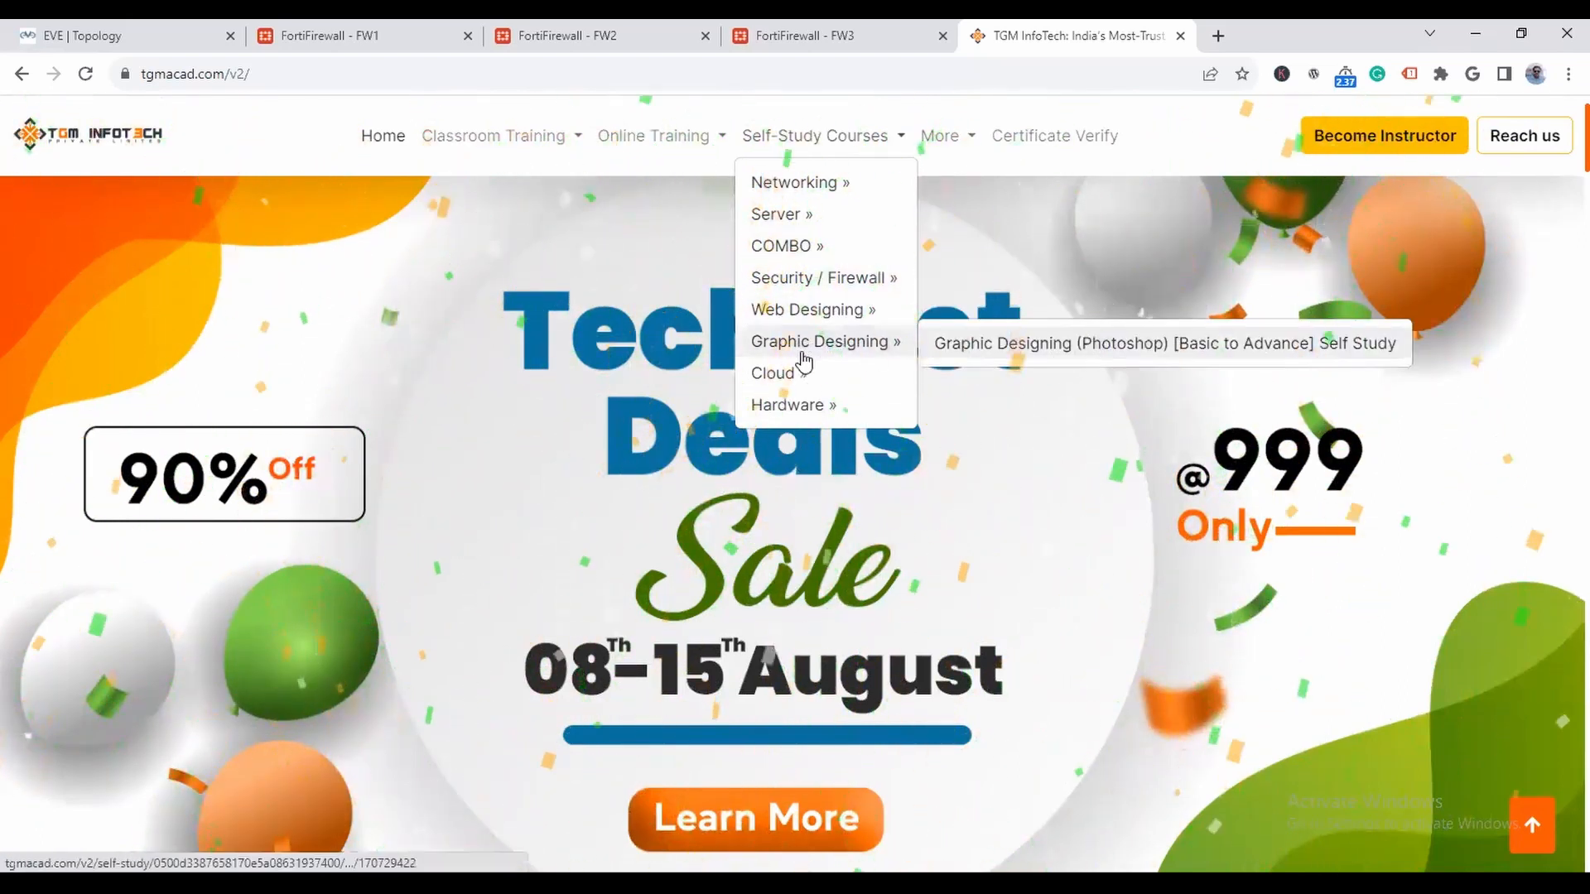
mouse_move(914, 385)
mouse_move(918, 414)
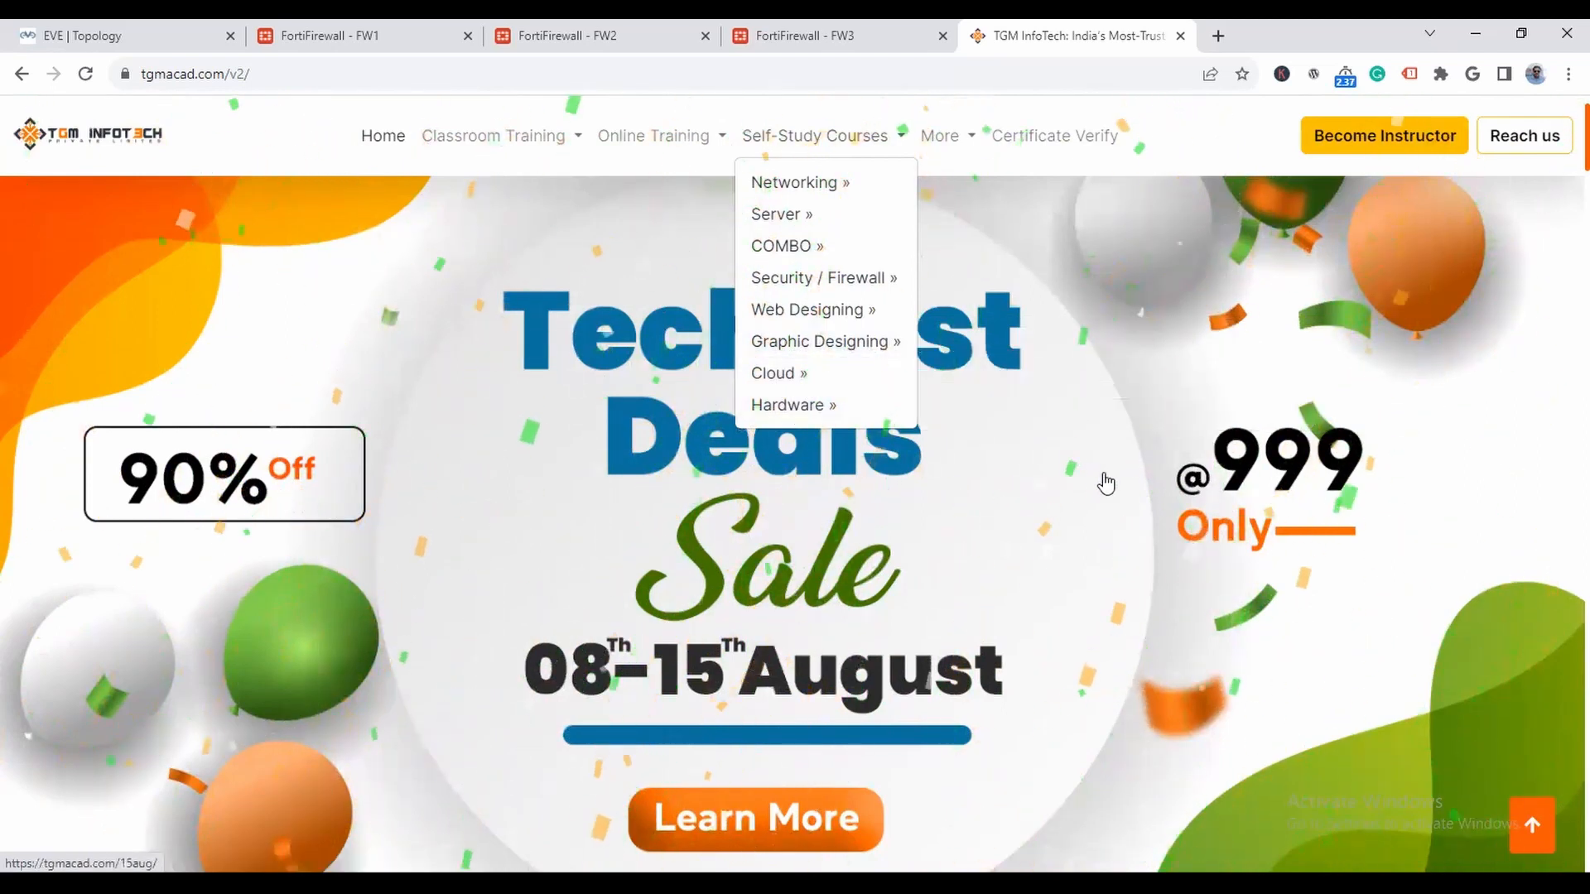
- Open the TechFest Deals sale page and look over its network and security courses
left_click(1144, 484)
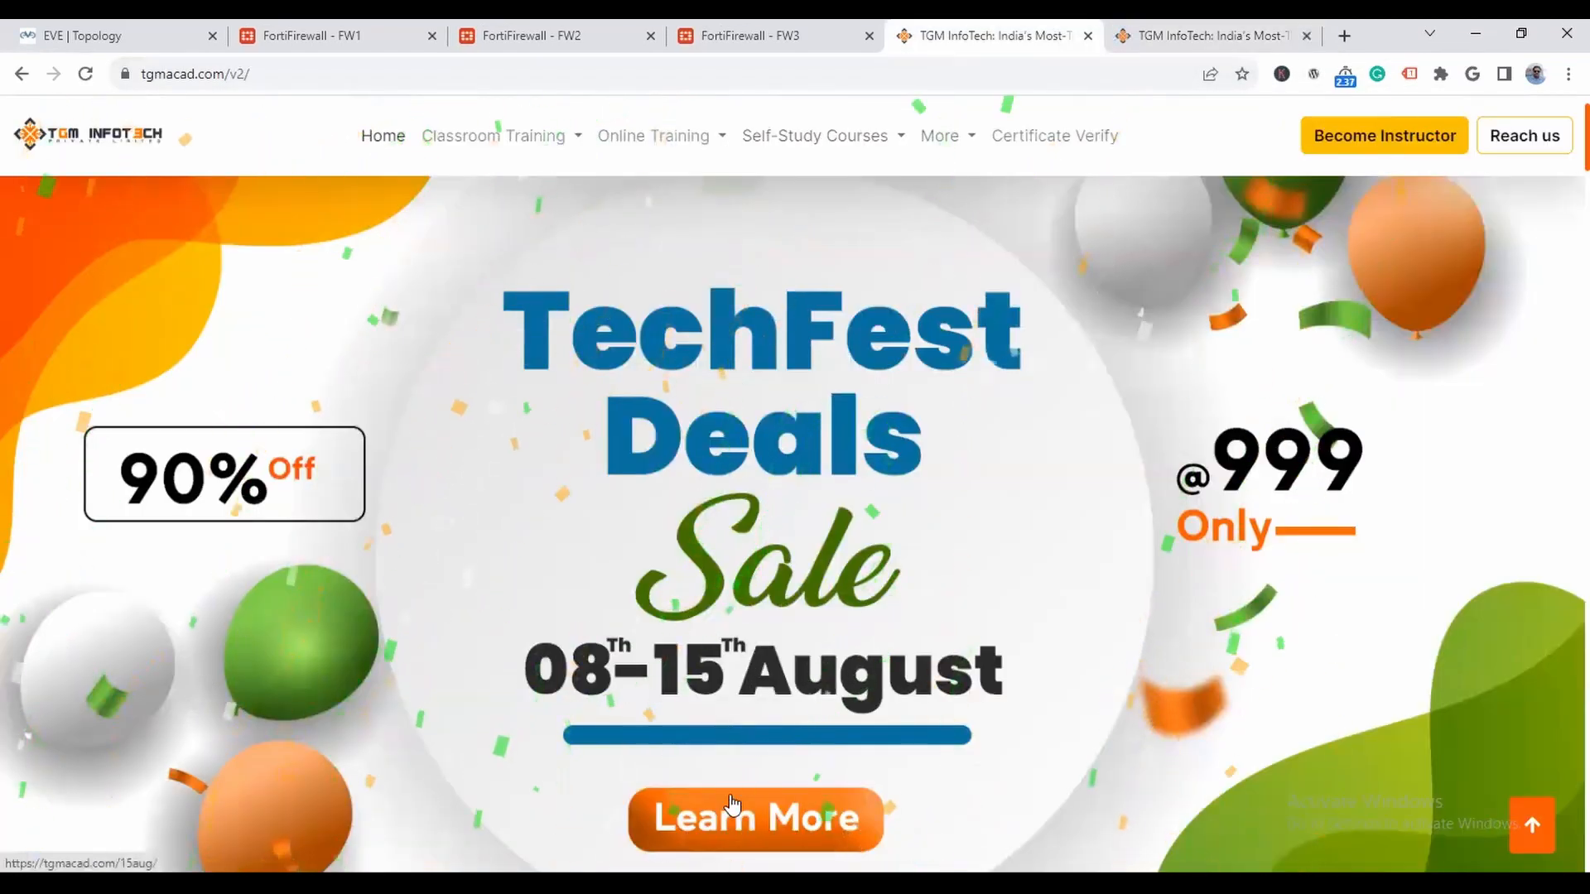
left_click(1190, 30)
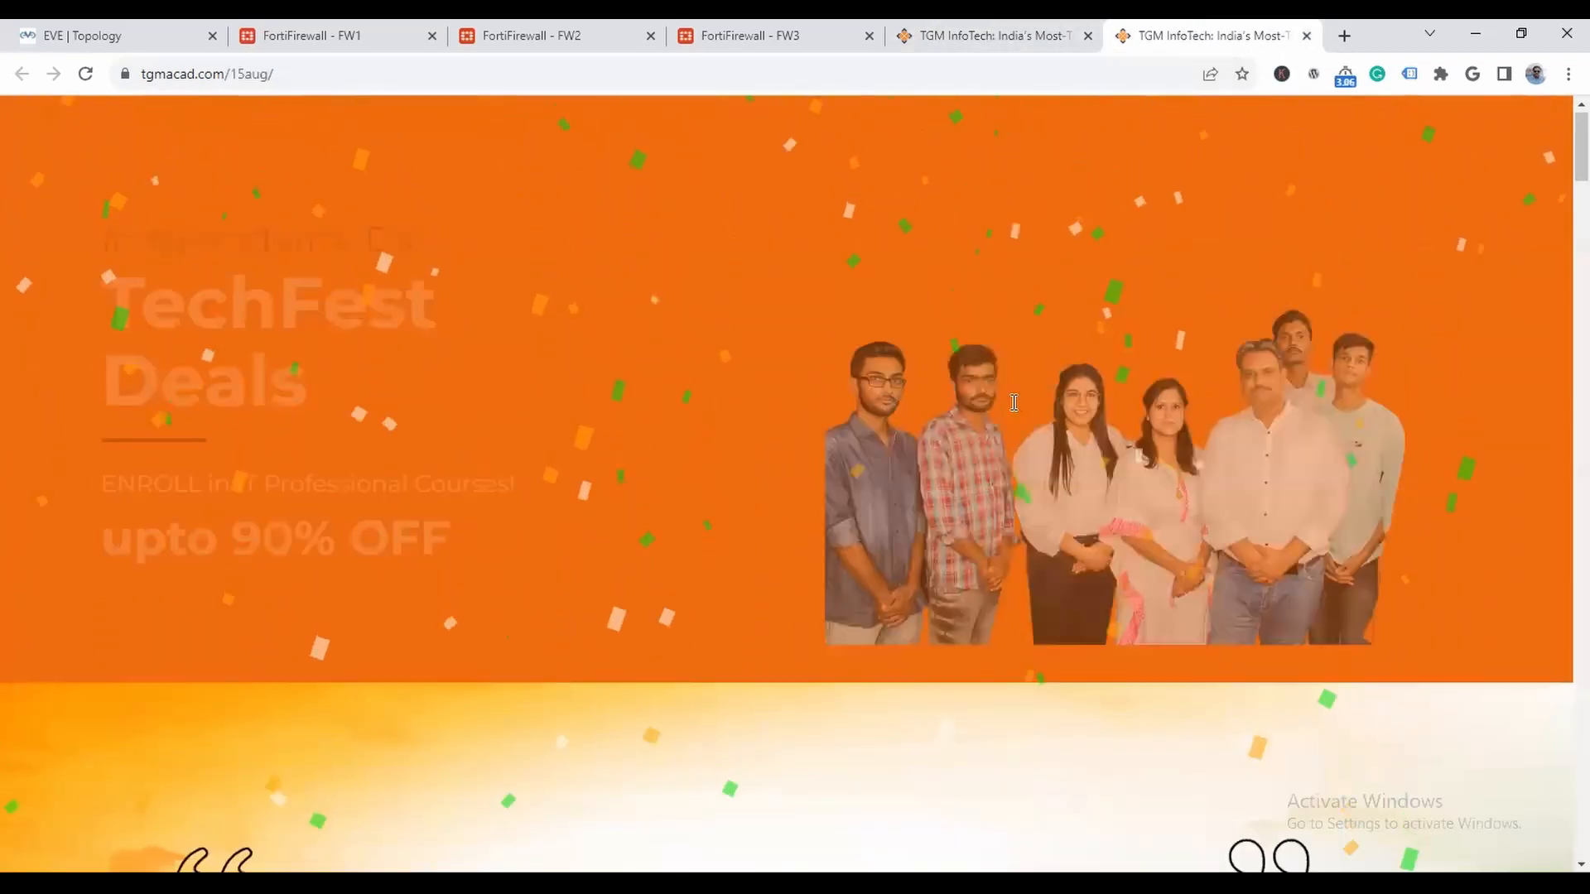
scroll(341, 331, "down", 6)
scroll(341, 331, "down", 12)
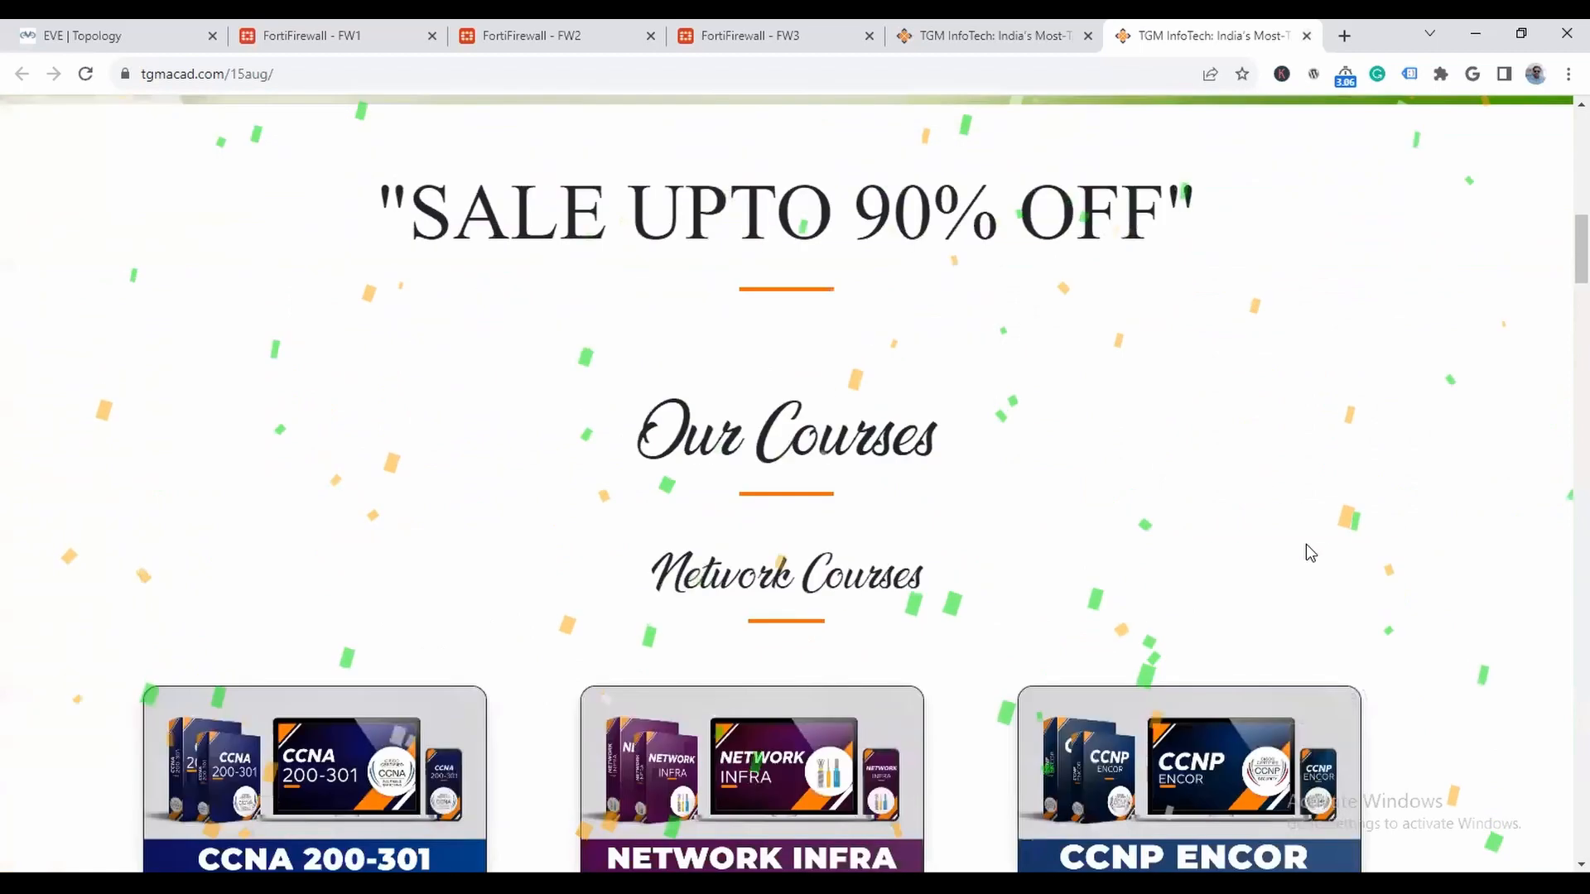
scroll(443, 313, "down", 2)
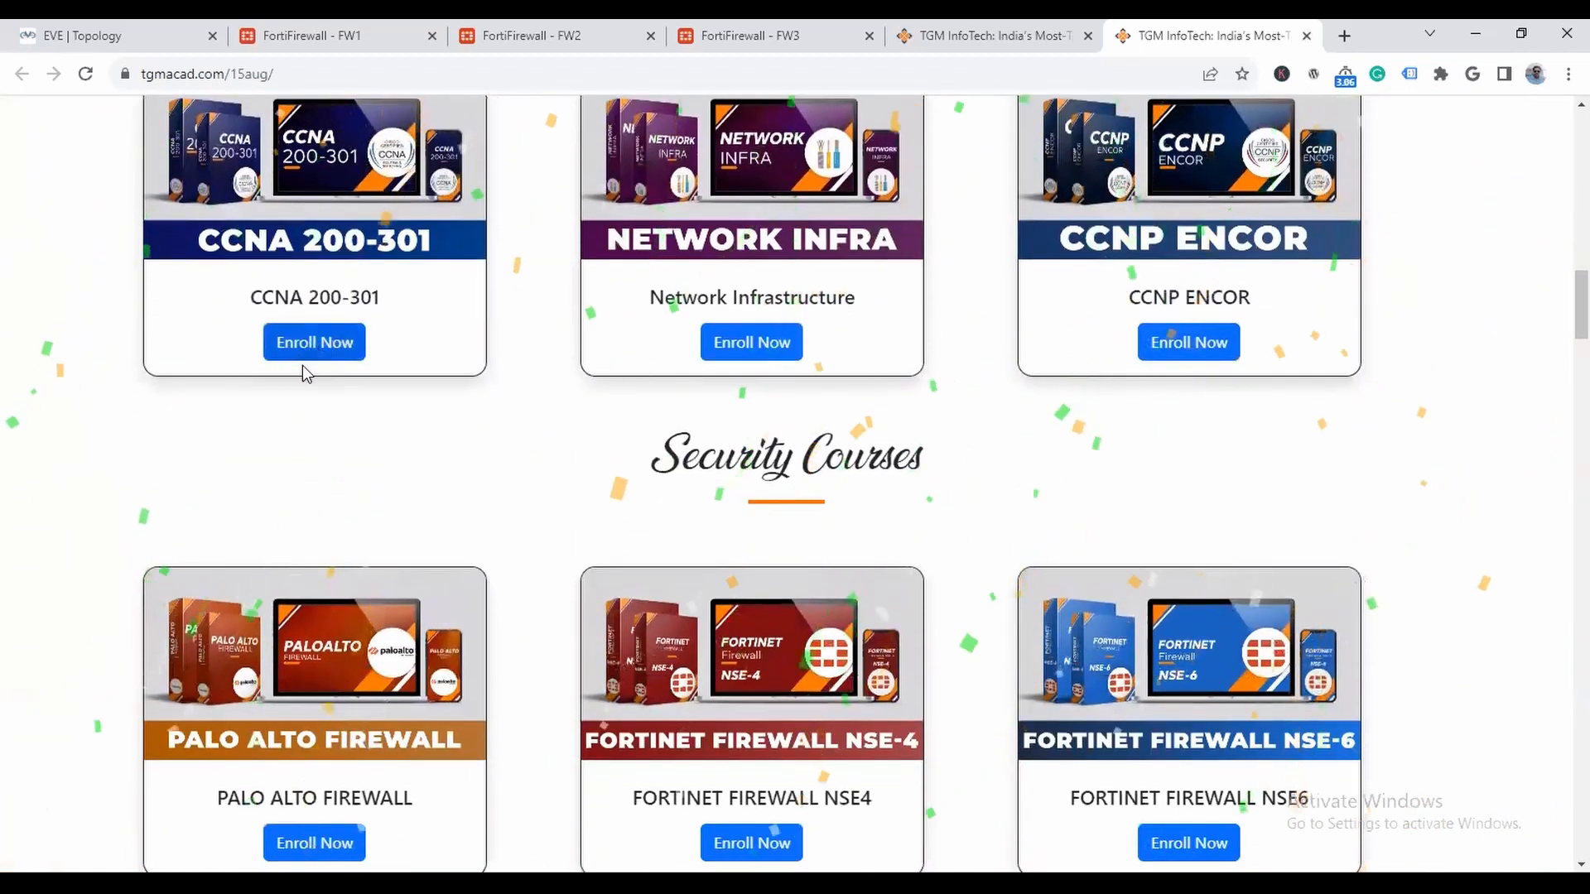
- Open the enrolment page of the CCNA 200-301 course and review its price breakdown and student details form
left_click(314, 344)
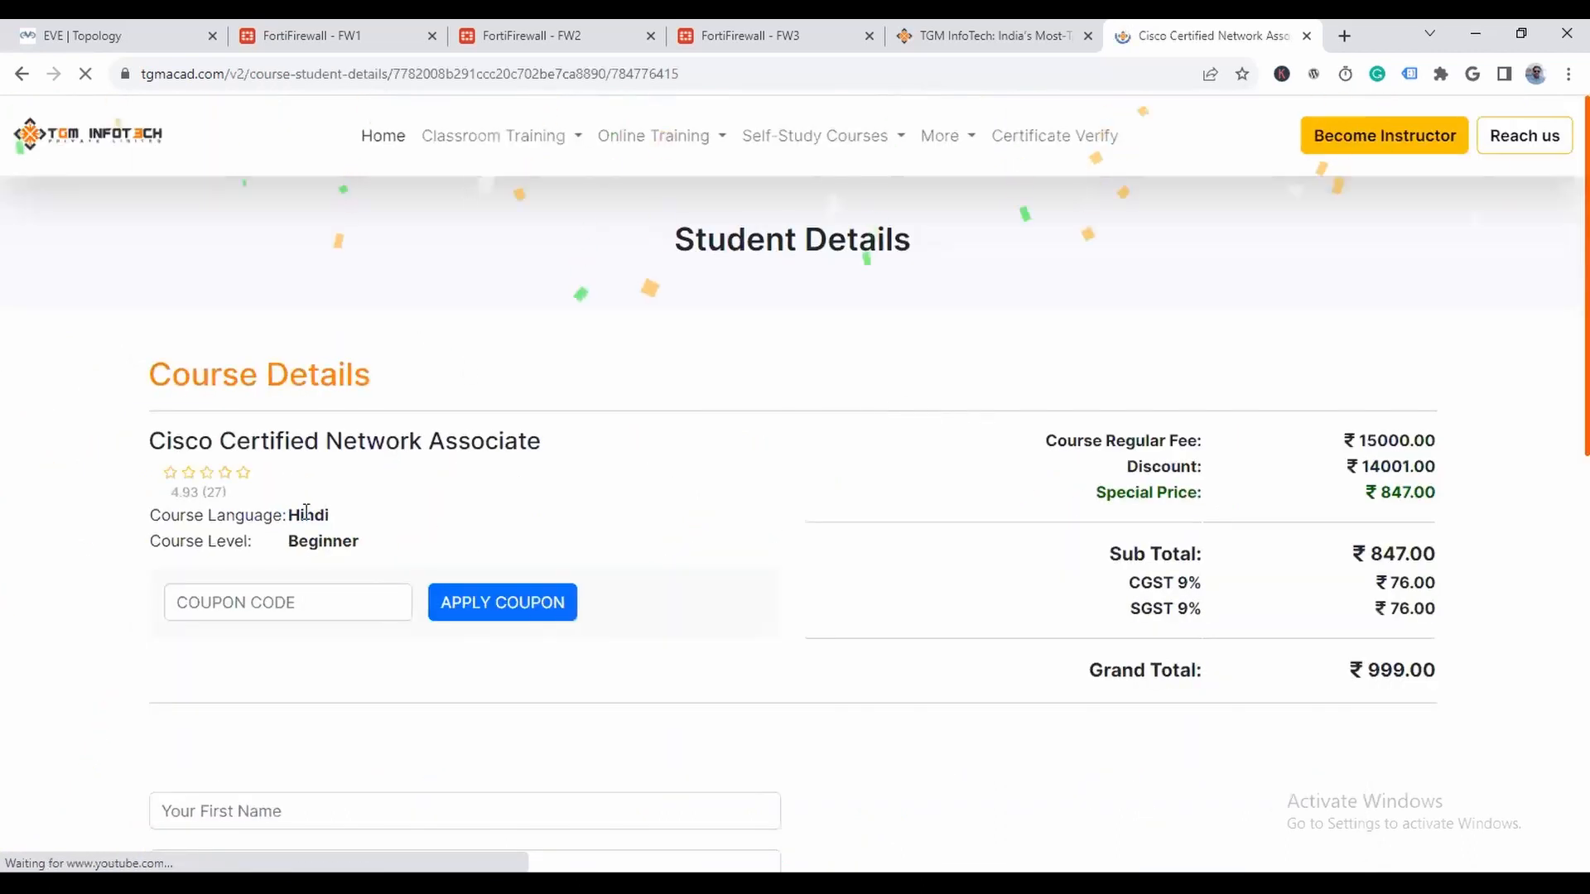
scroll(1242, 469, "down", 2)
scroll(1242, 469, "down", 2)
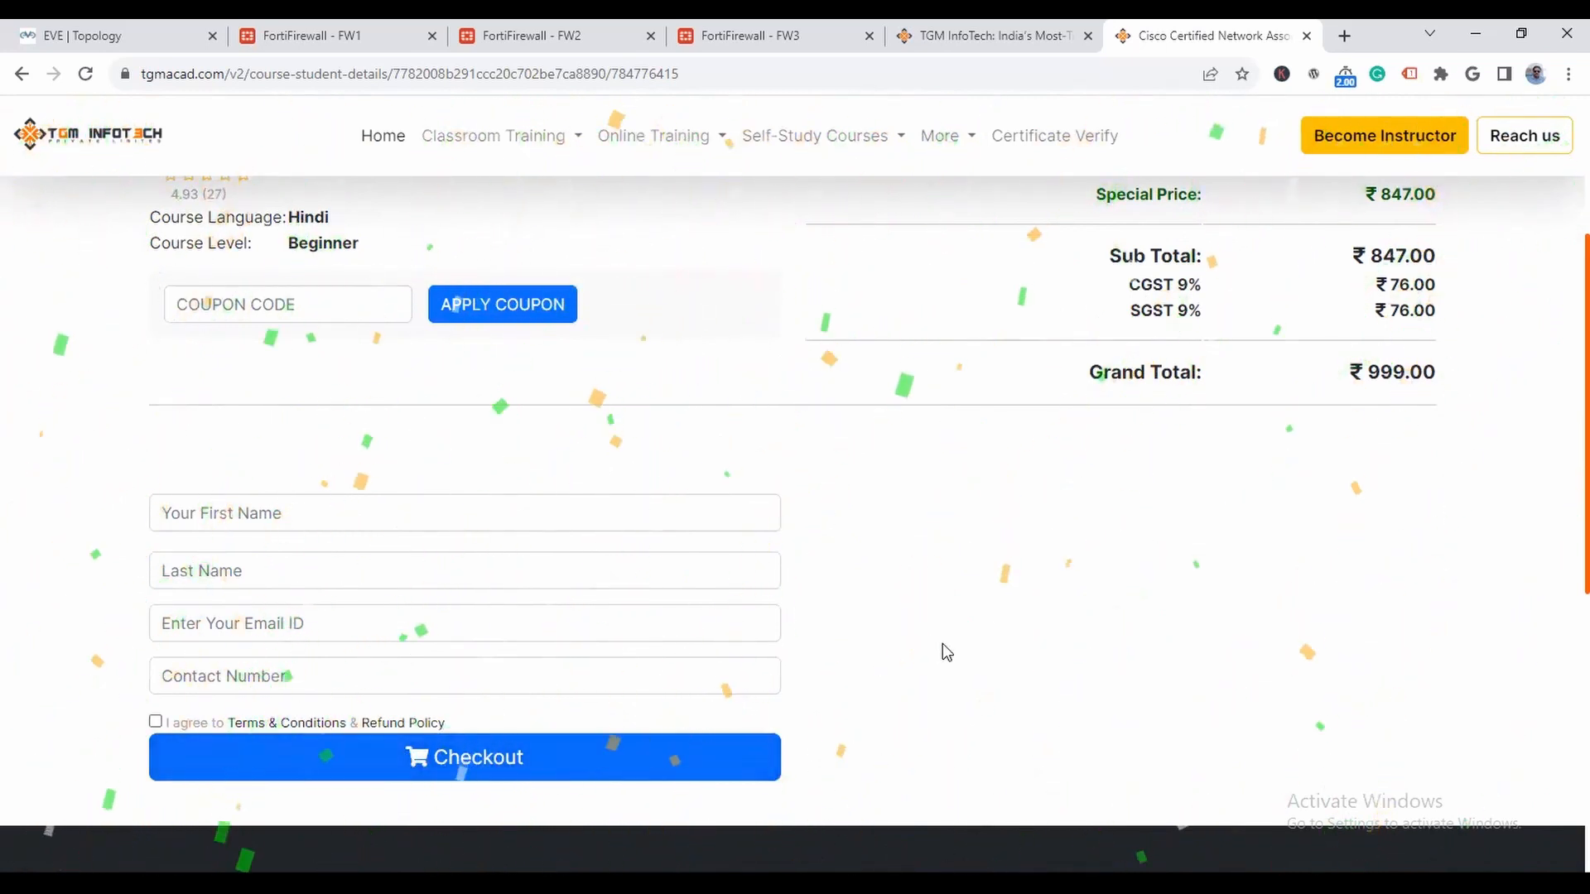
scroll(952, 654, "up", 3)
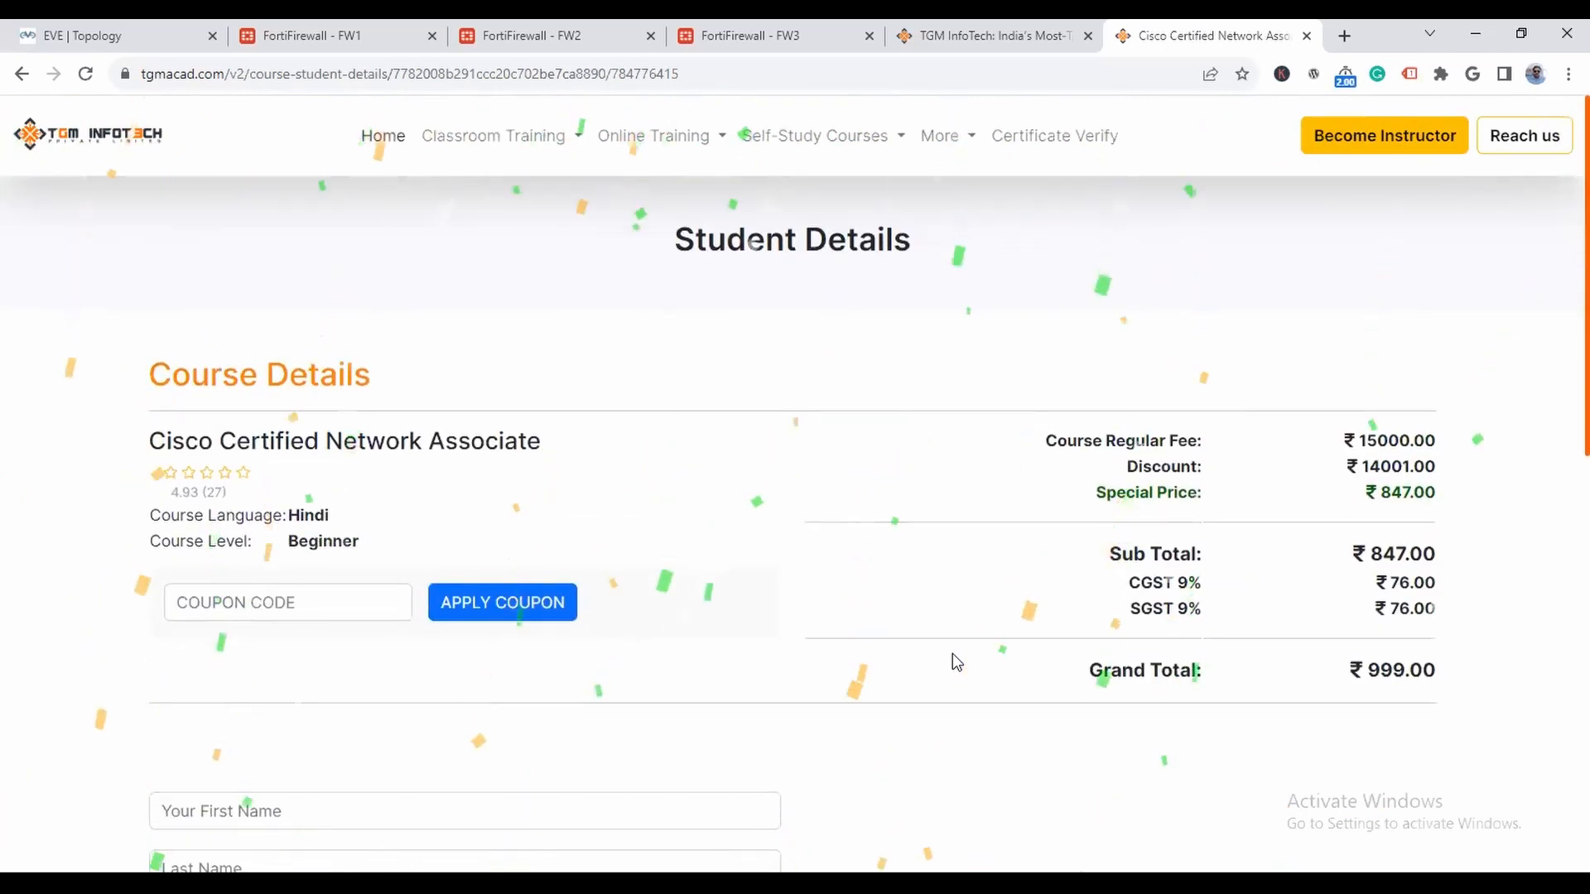
- Close both training website pages and return to the EVE lab topology
left_click(1306, 37)
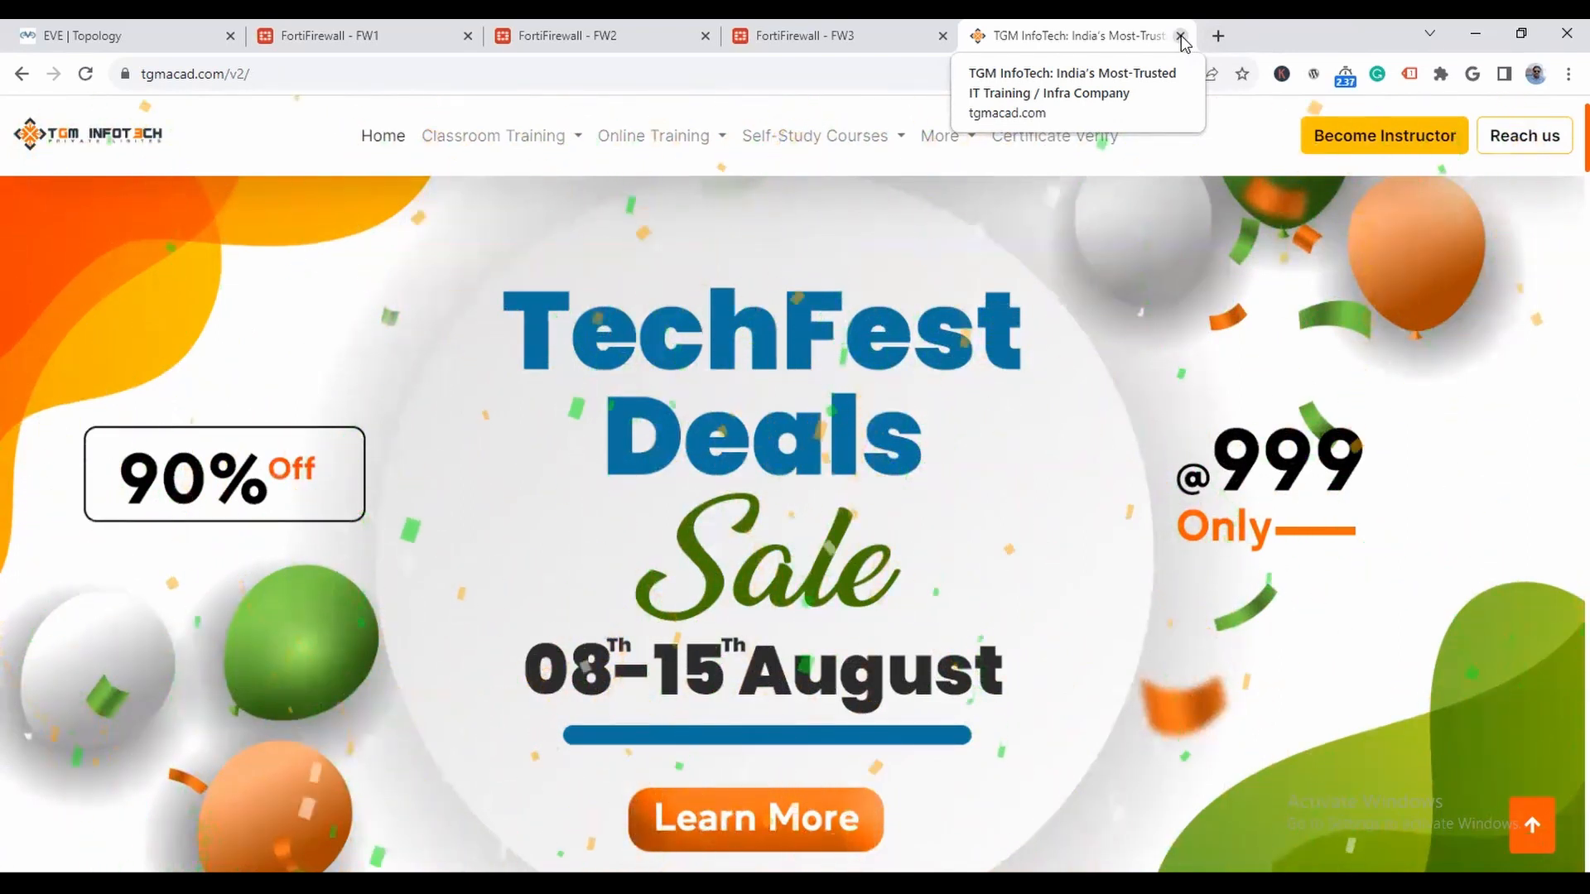
left_click(1180, 35)
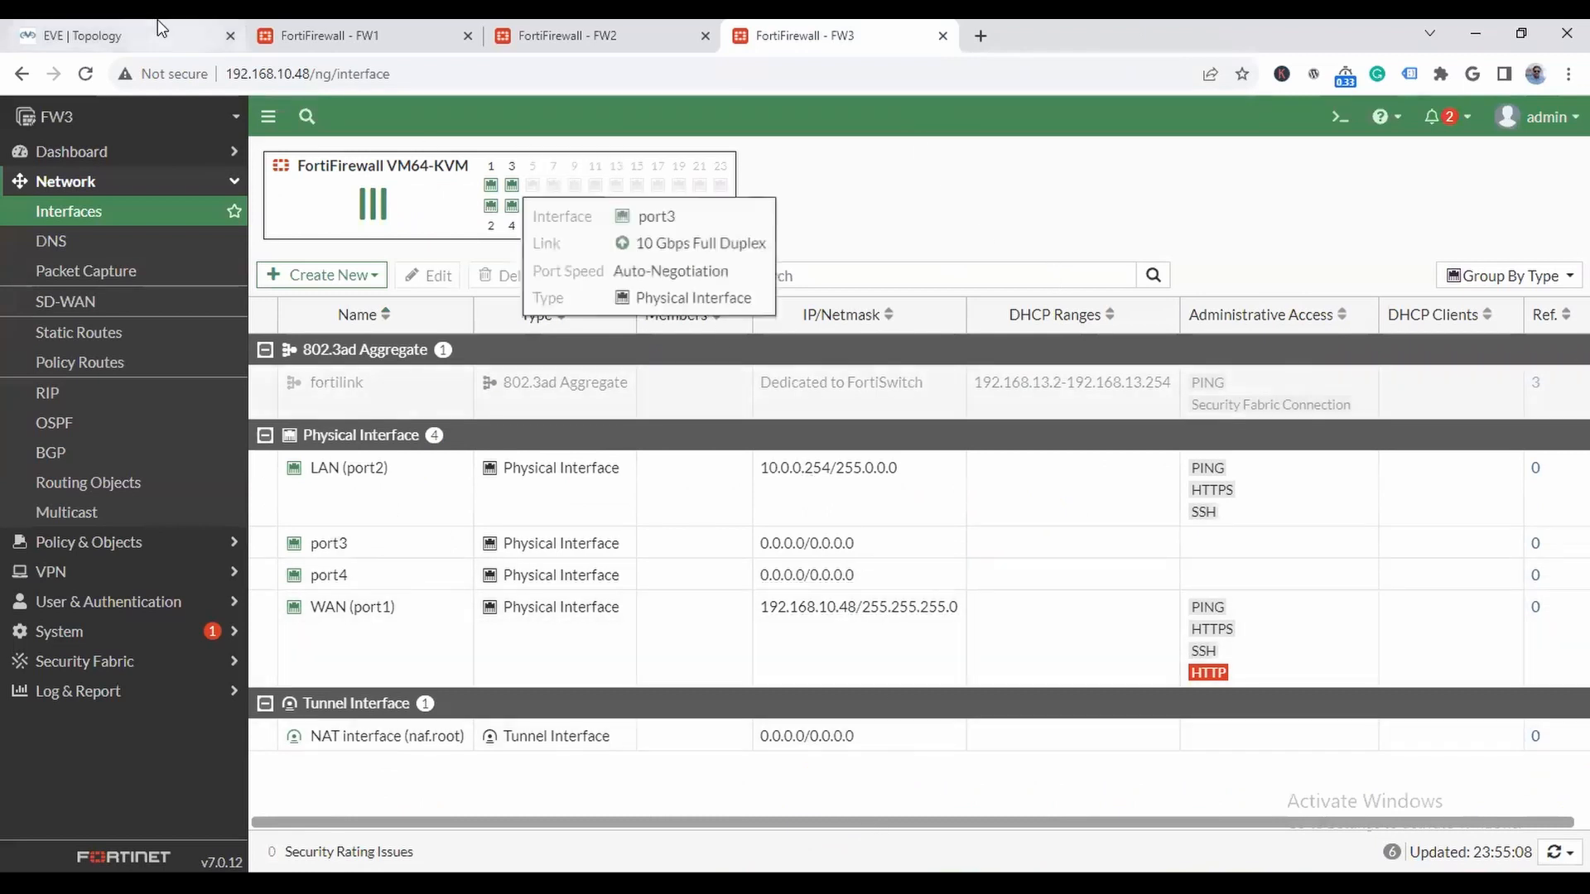
left_click(99, 35)
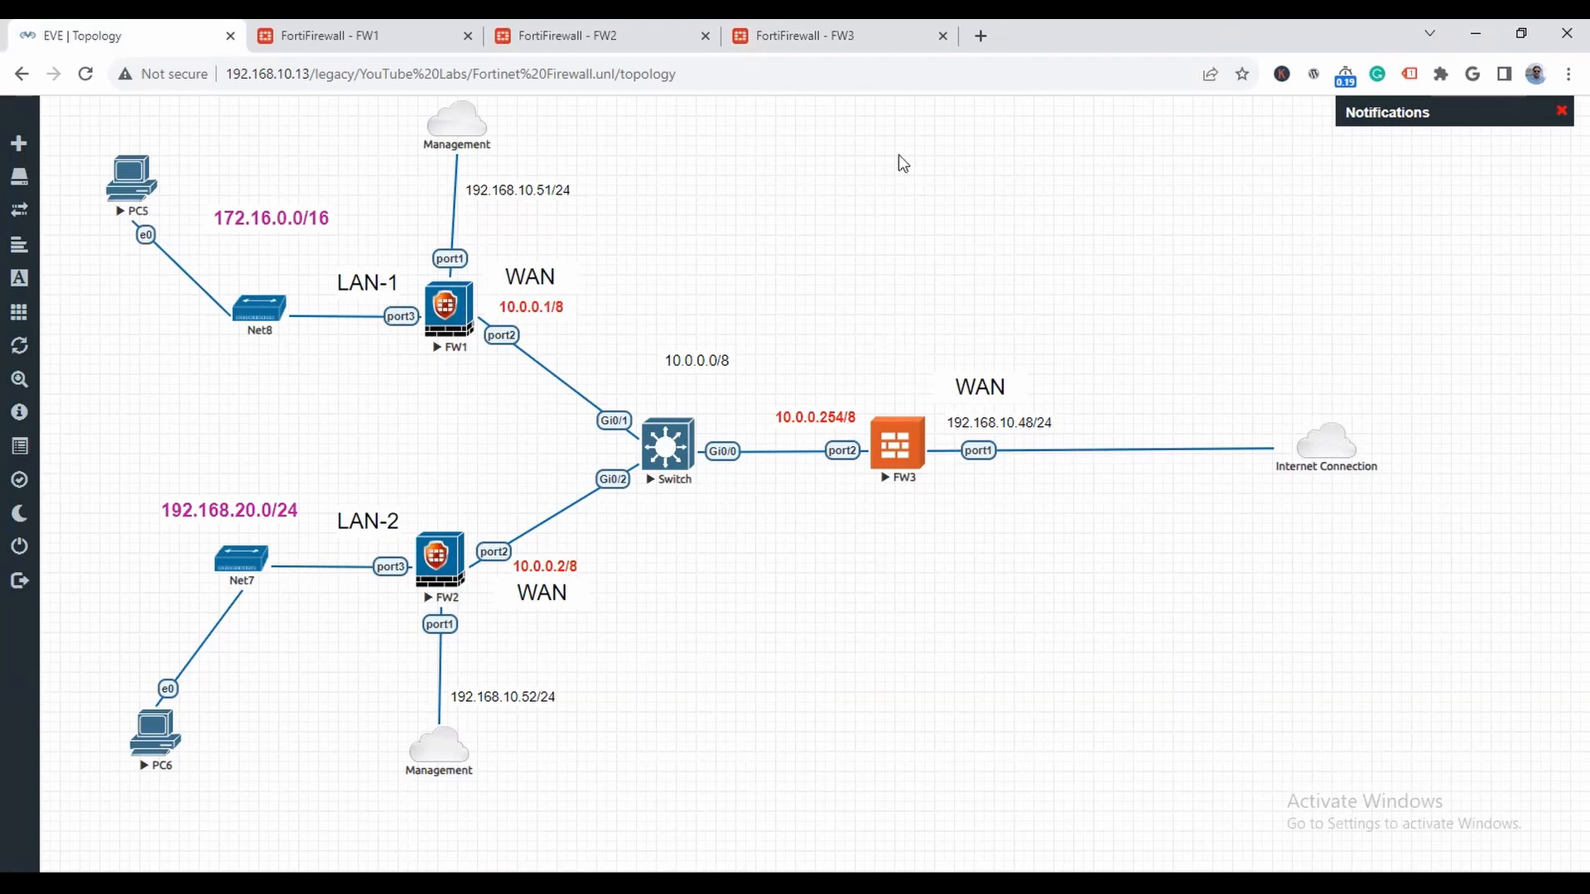
- Specify custom DNS servers on FW3 with 8.8.8.8 as primary and 1.1.1.1 as secondary, and apply the settings
left_click(817, 33)
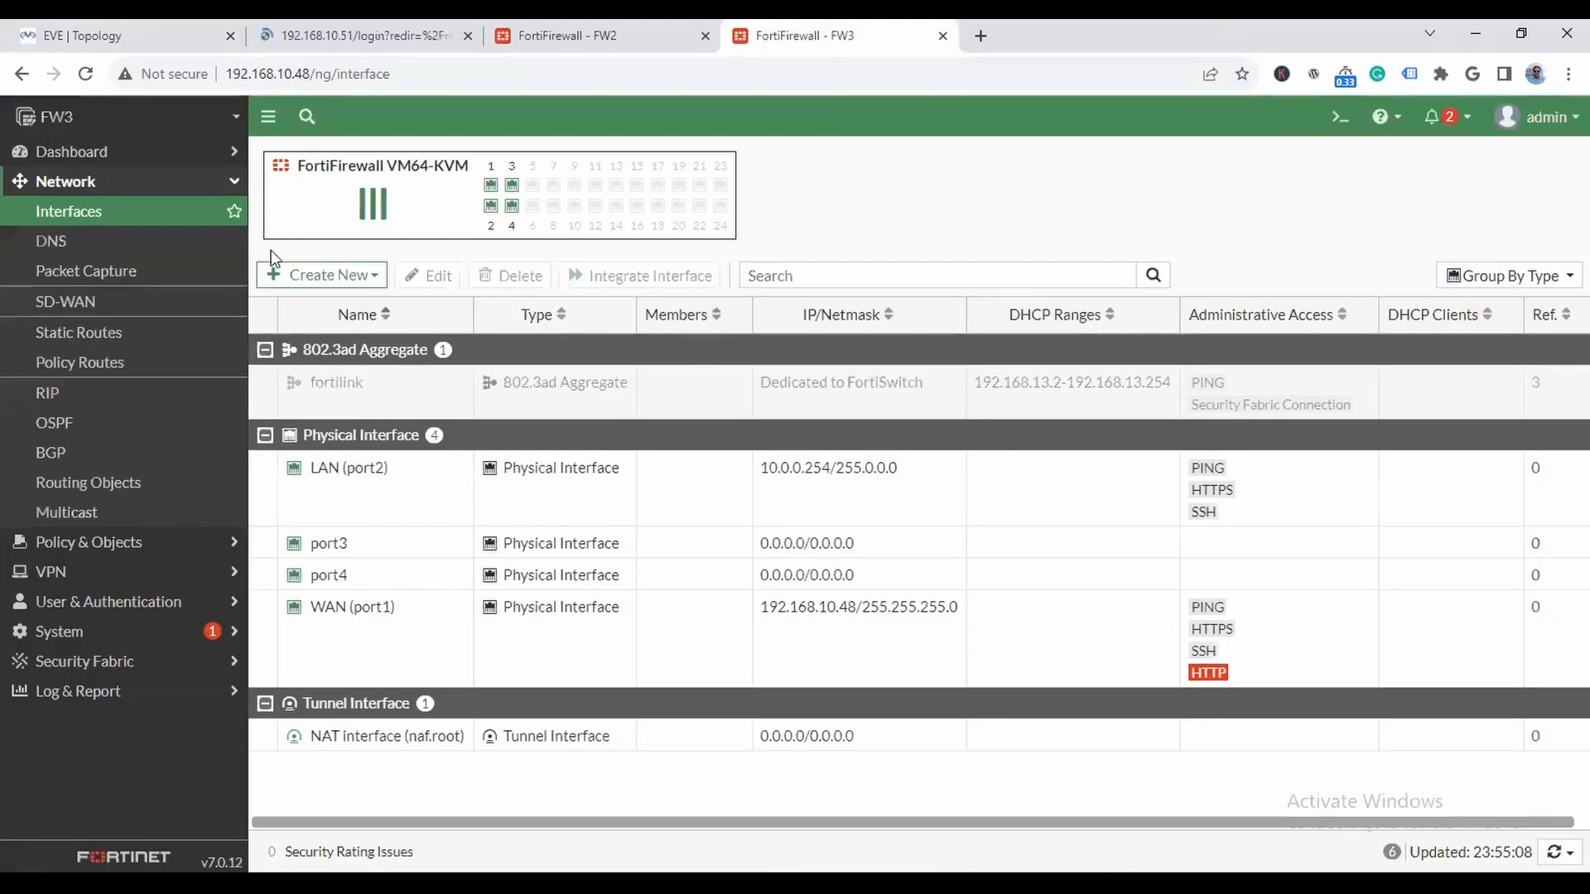
left_click(92, 238)
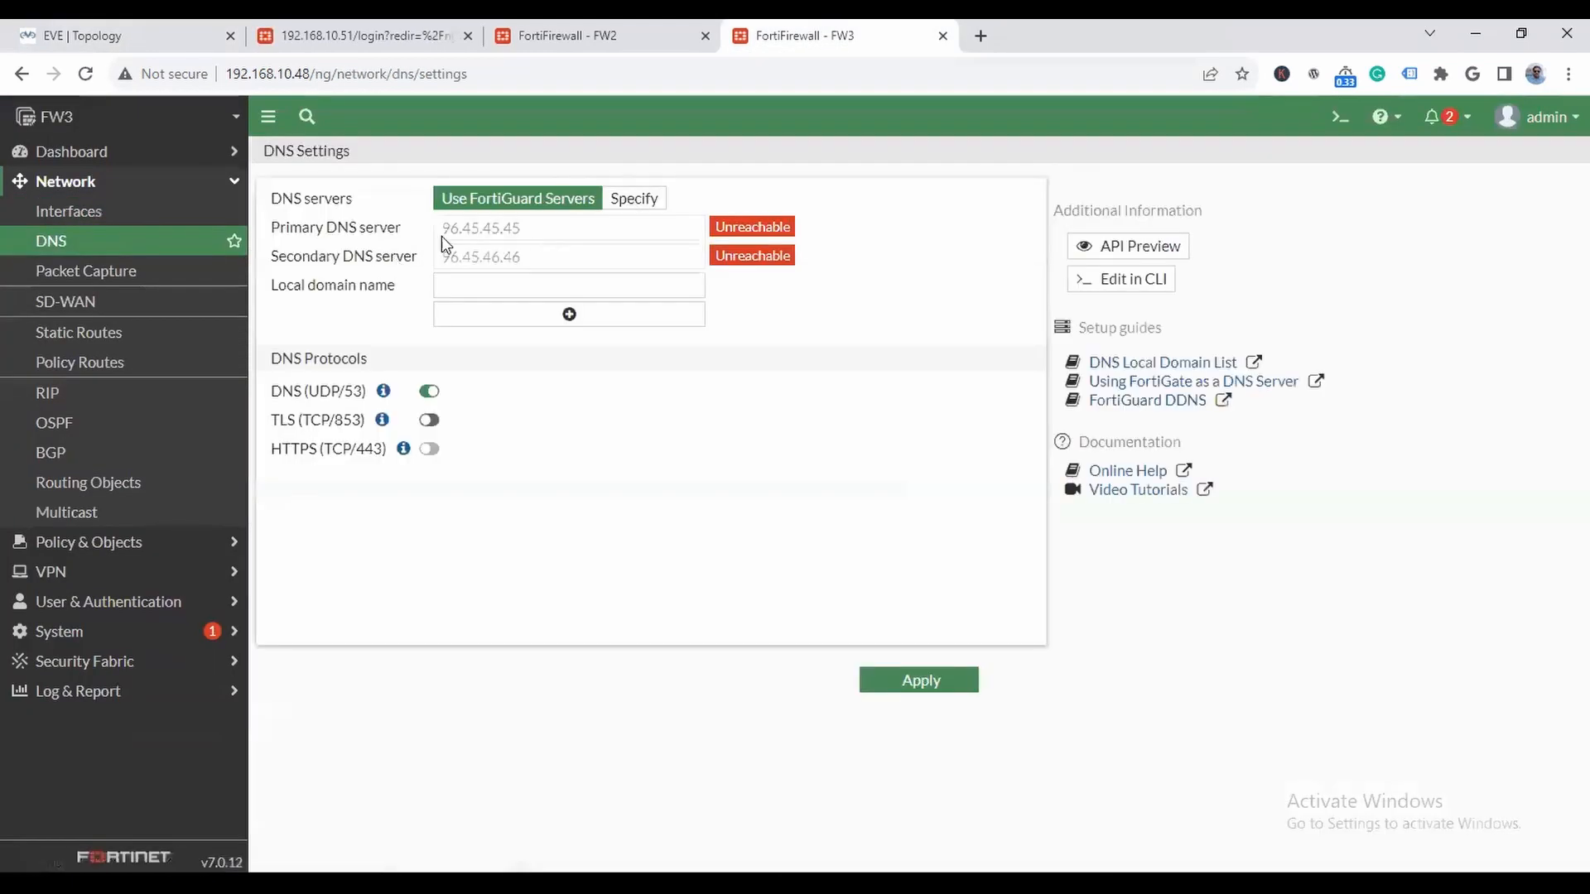
left_click(617, 203)
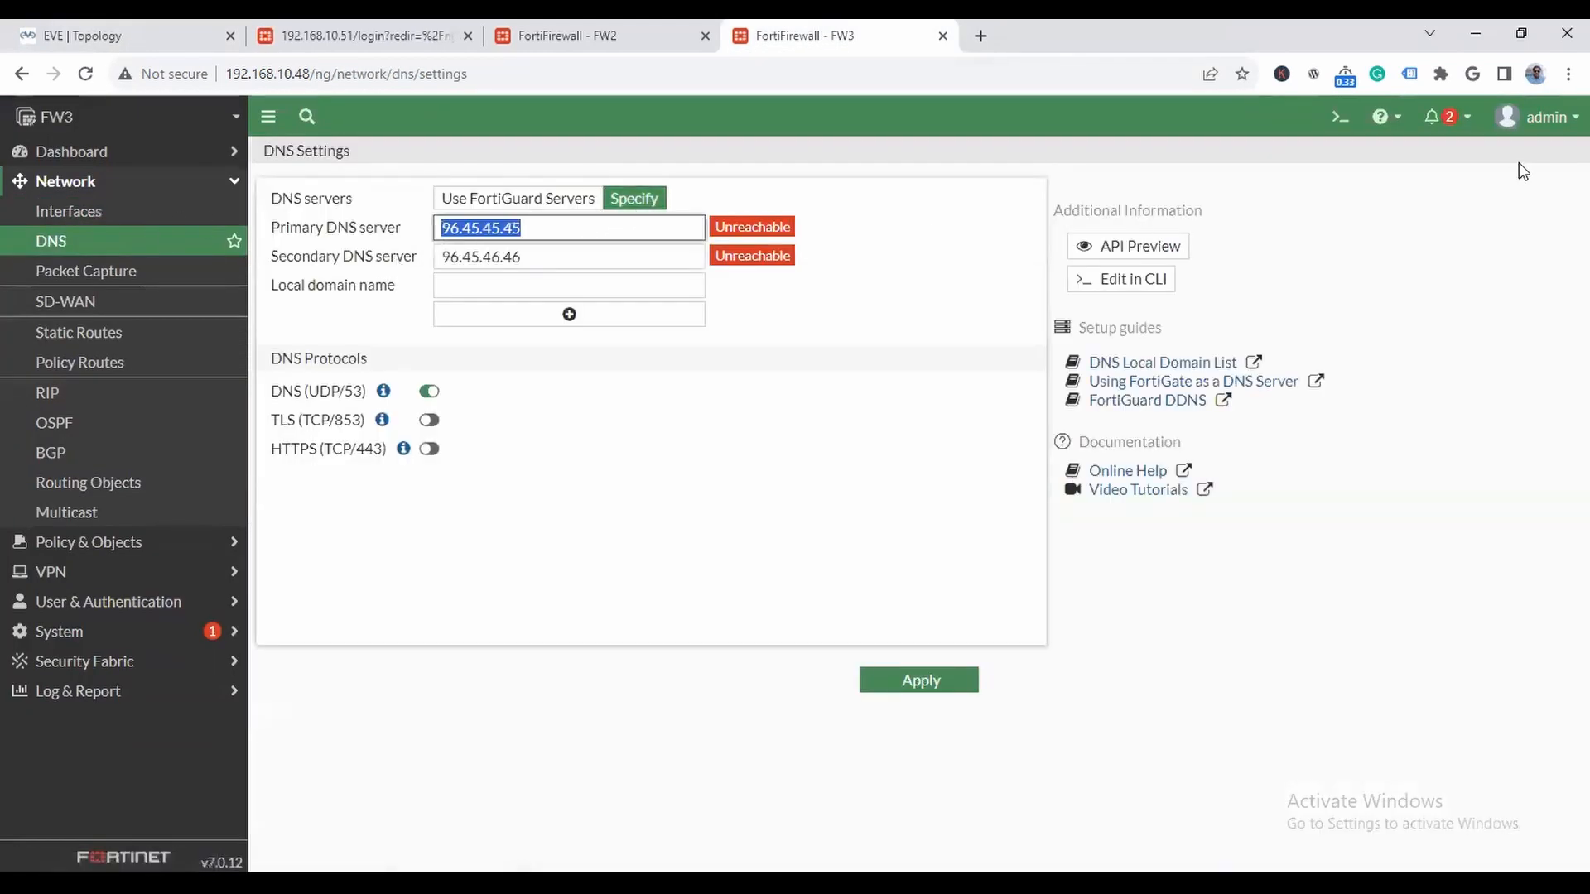
type("8")
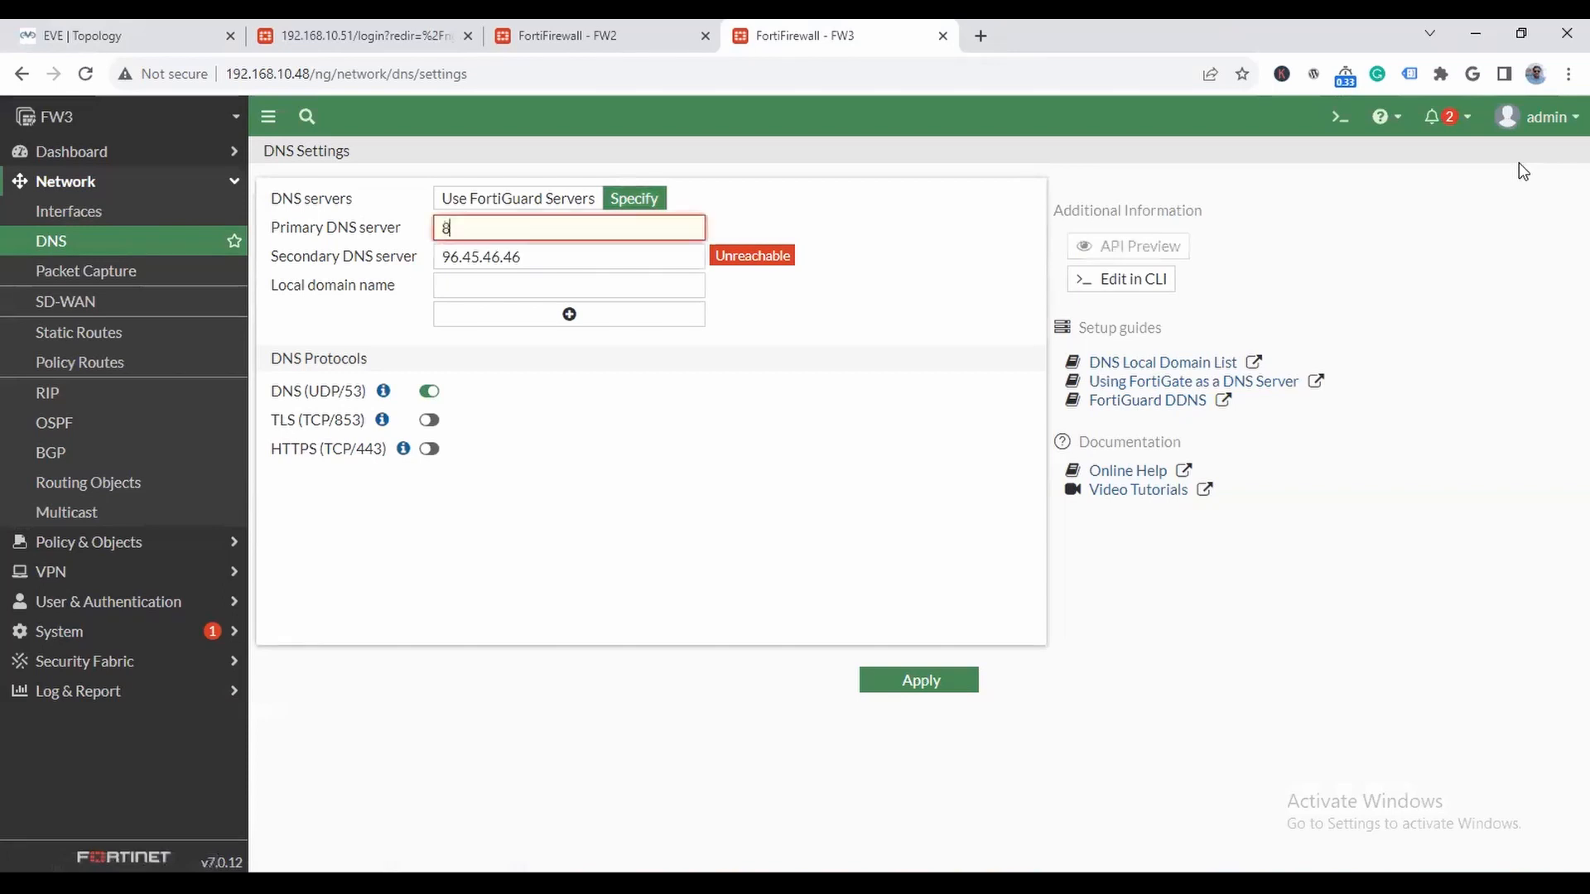
type(".8.8.8")
key("Tab")
type("1.1")
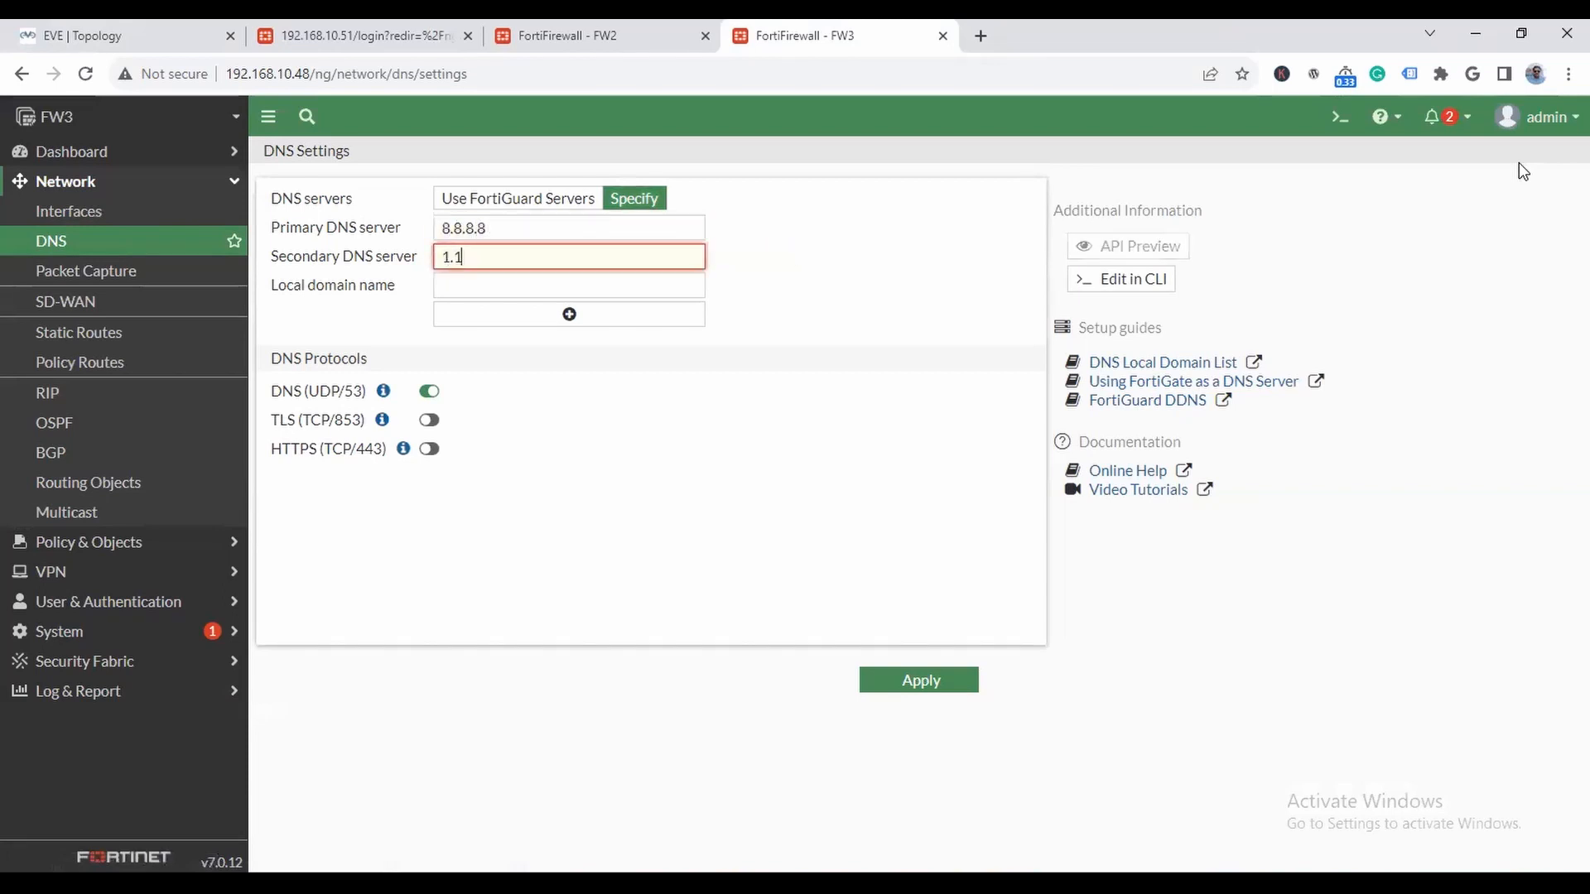
left_click(932, 682)
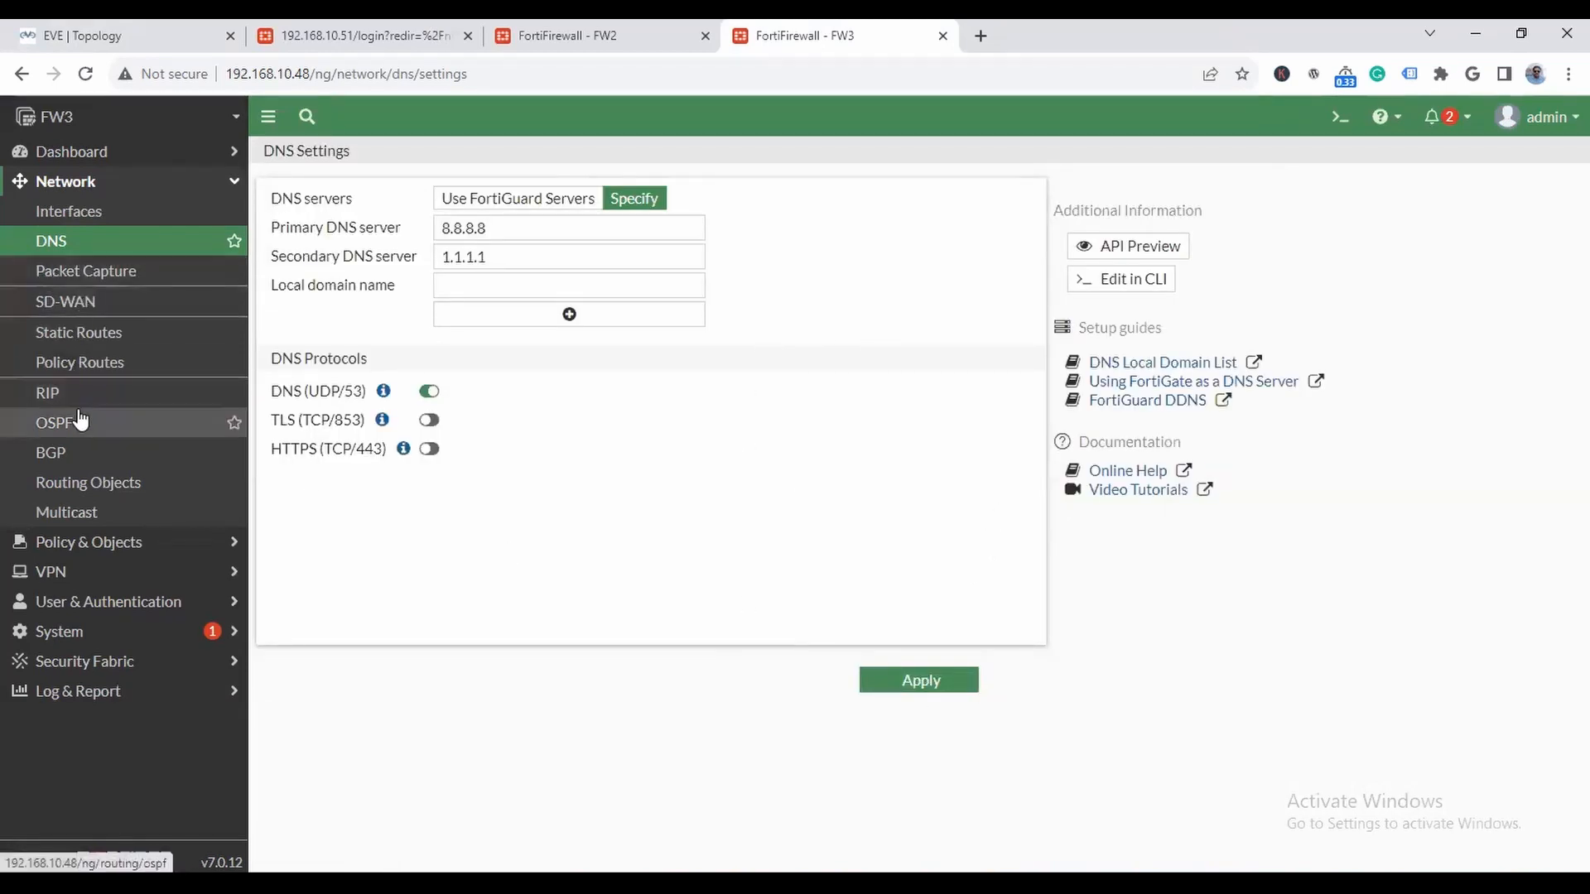
- Create a static default route on FW3 for 0.0.0.0/0.0.0.0 with gateway 192.168.10.1 through WAN (port1)
left_click(98, 340)
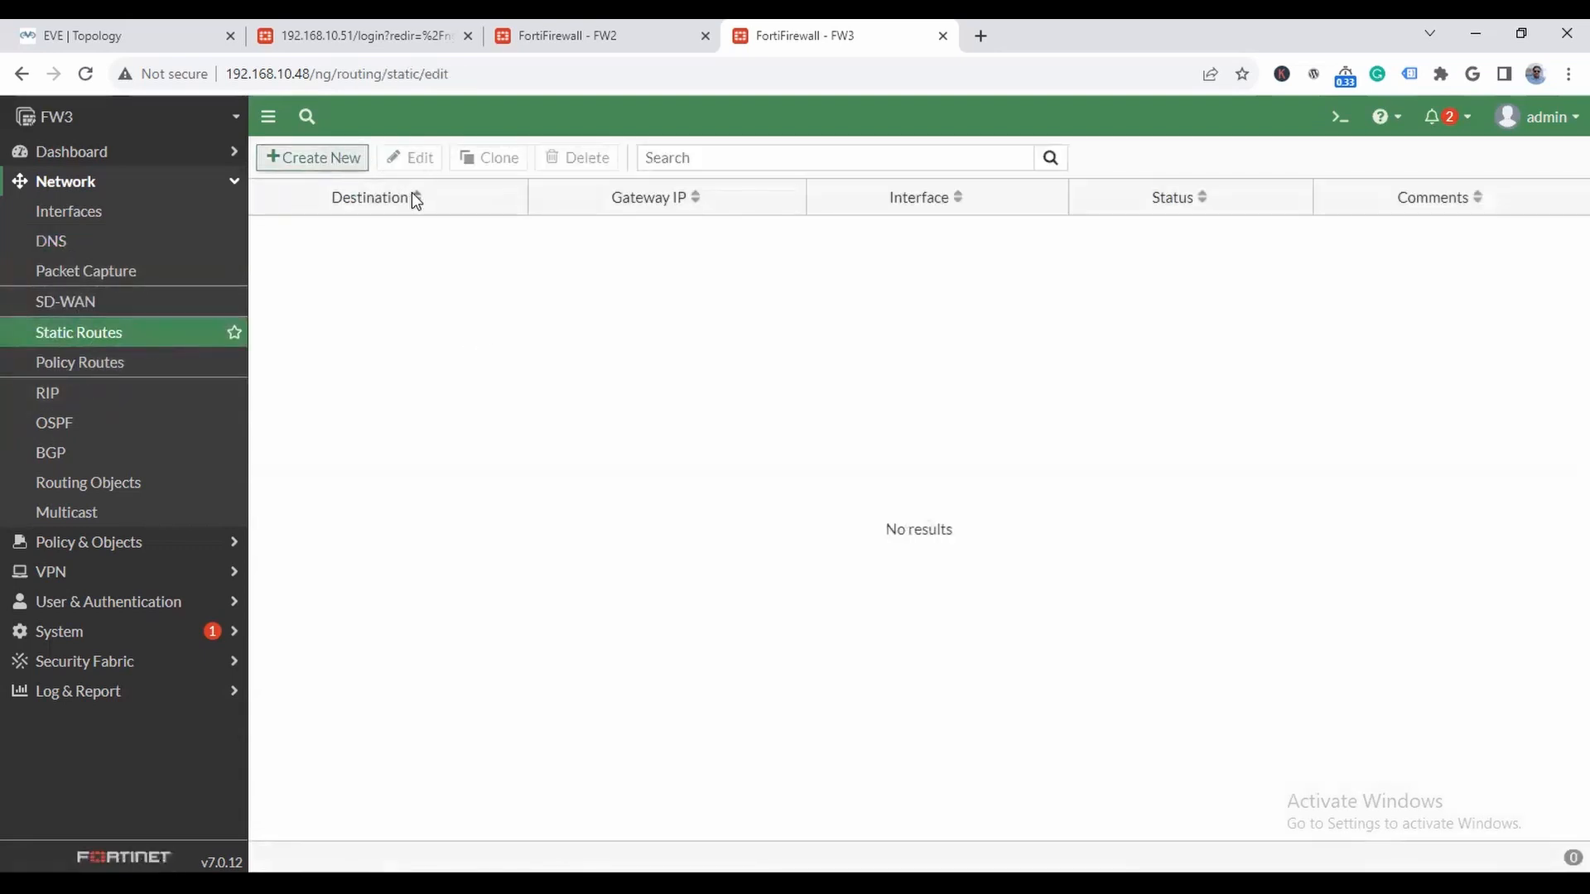
left_click(137, 36)
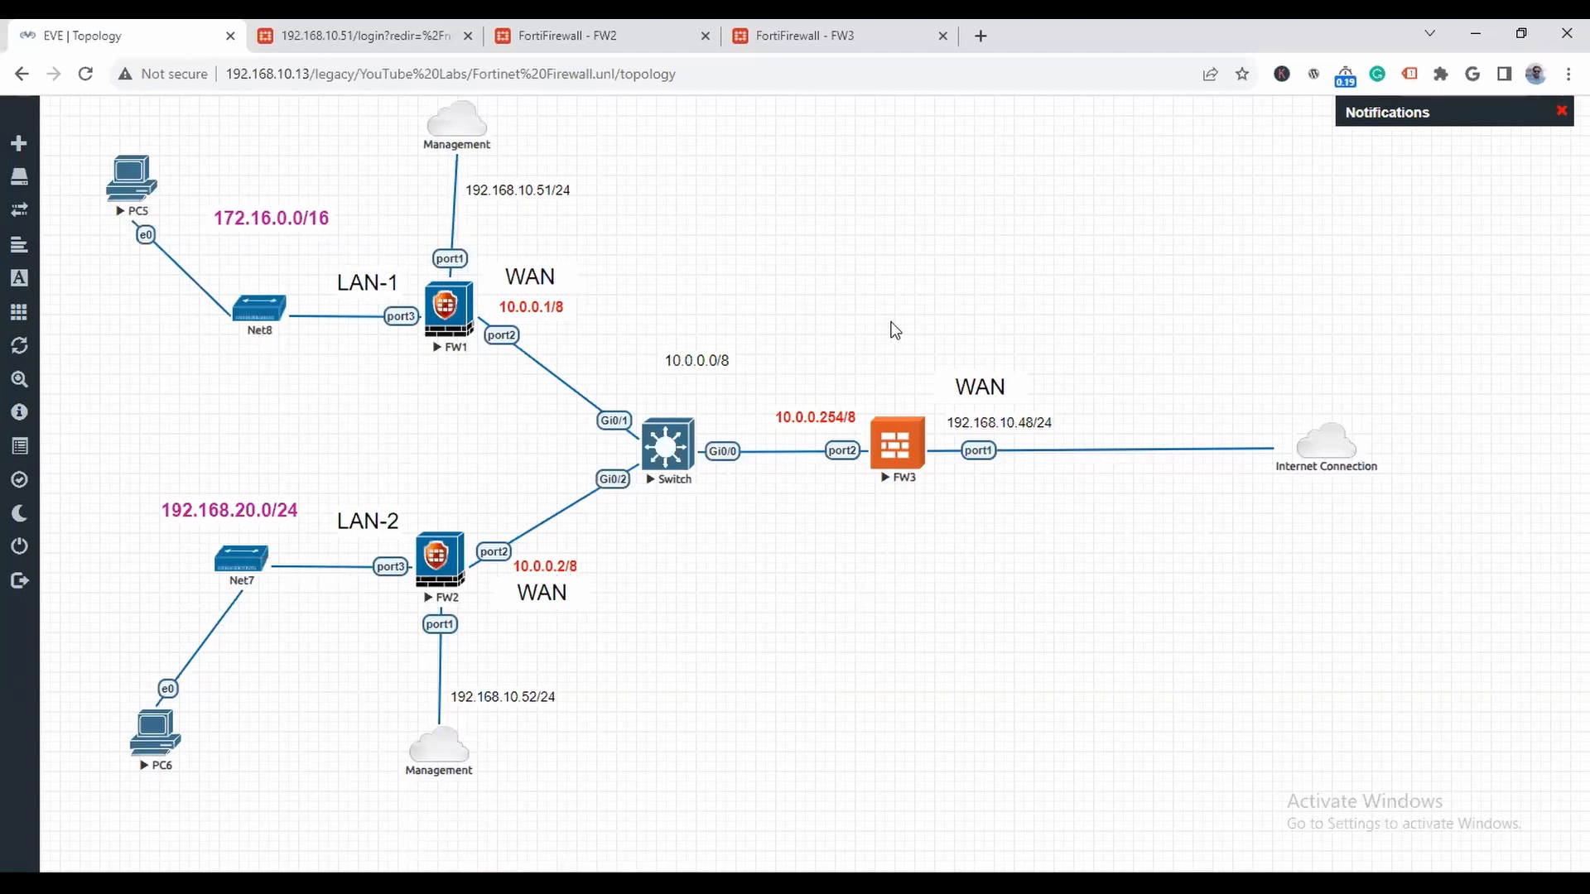
left_click(805, 43)
left_click_drag(555, 257, 324, 255)
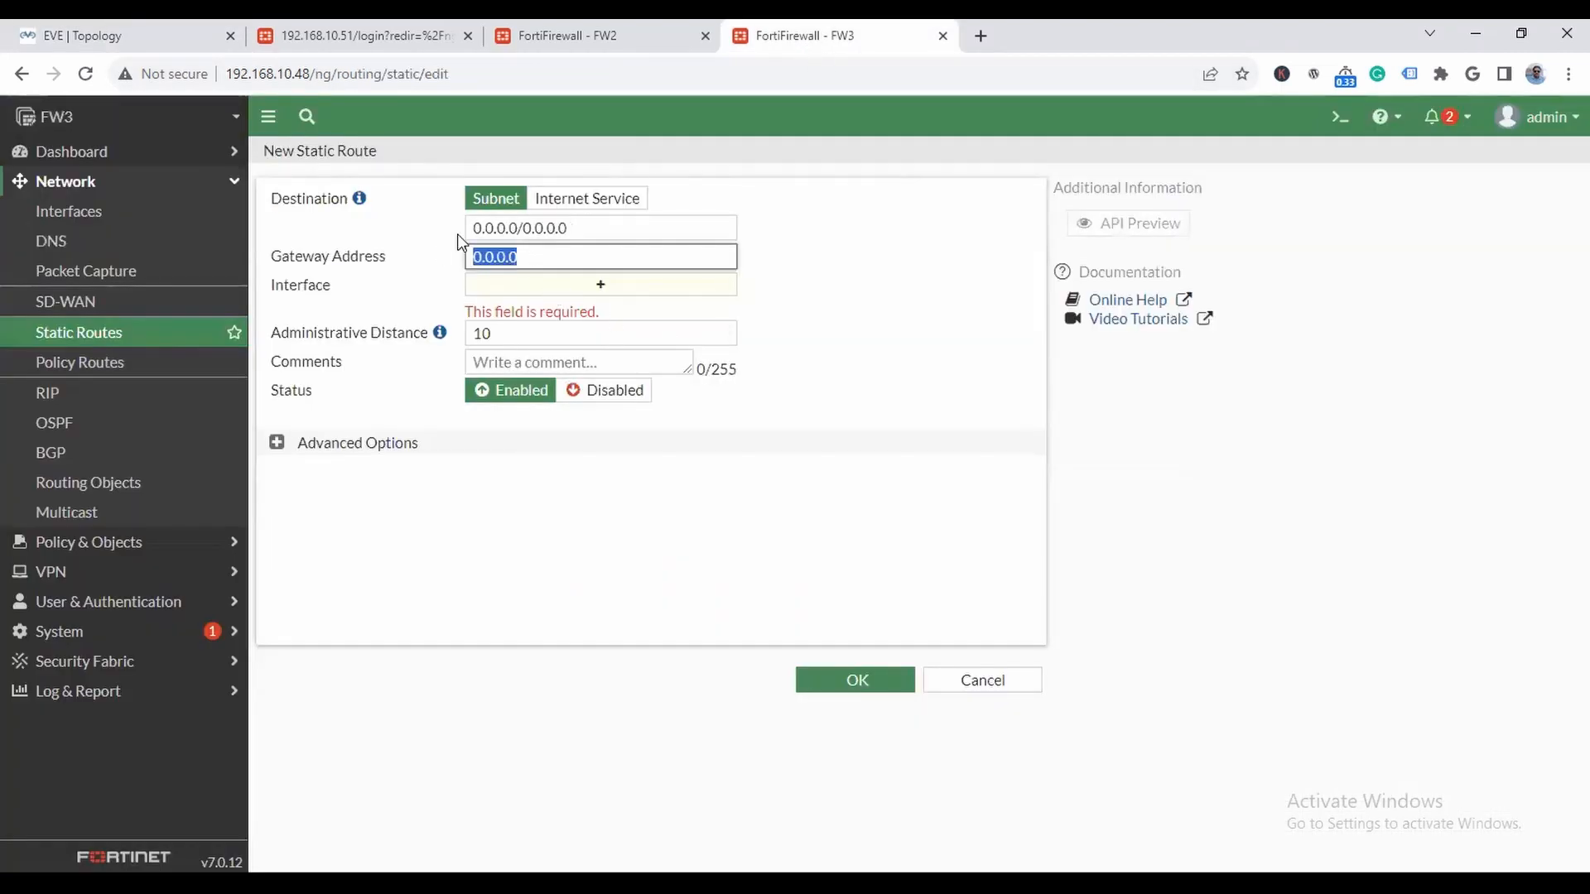
type("192.168.10.1`")
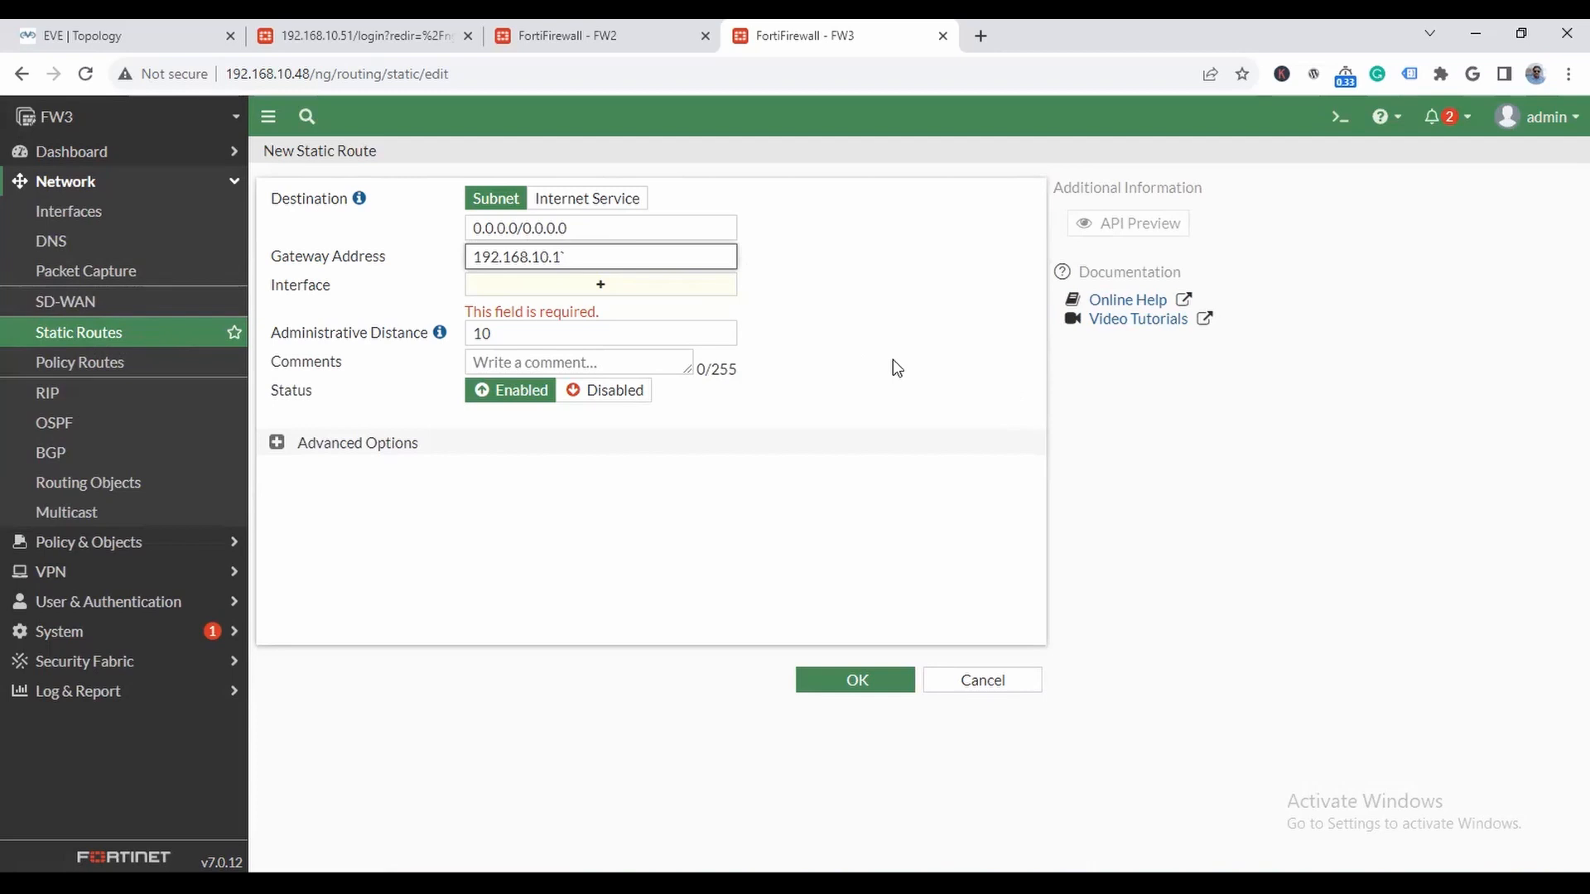
left_click(892, 368)
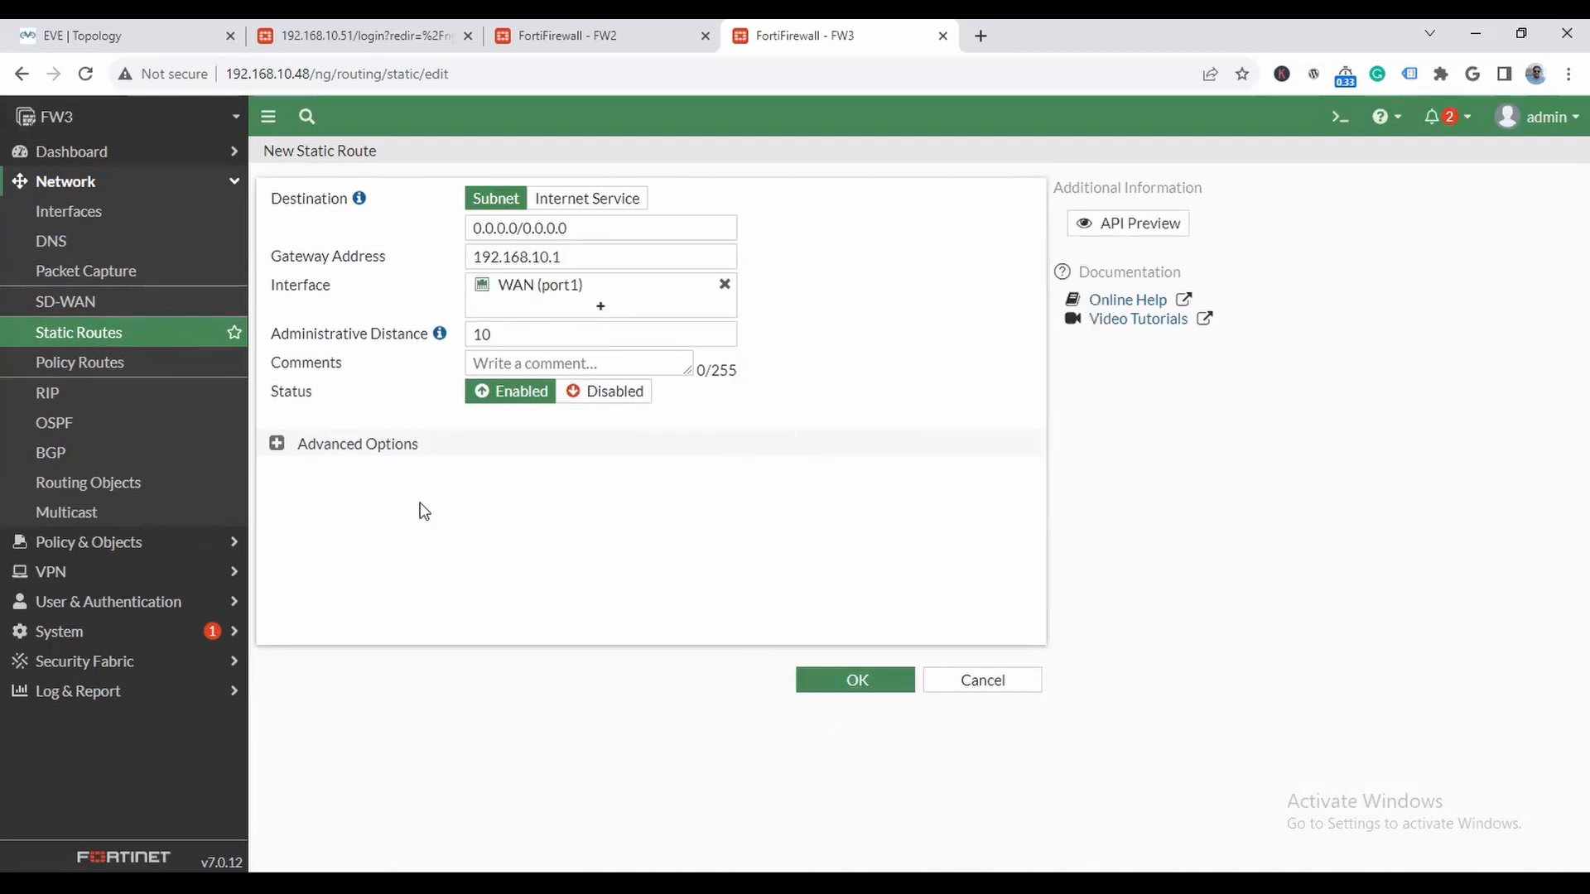
left_click(860, 687)
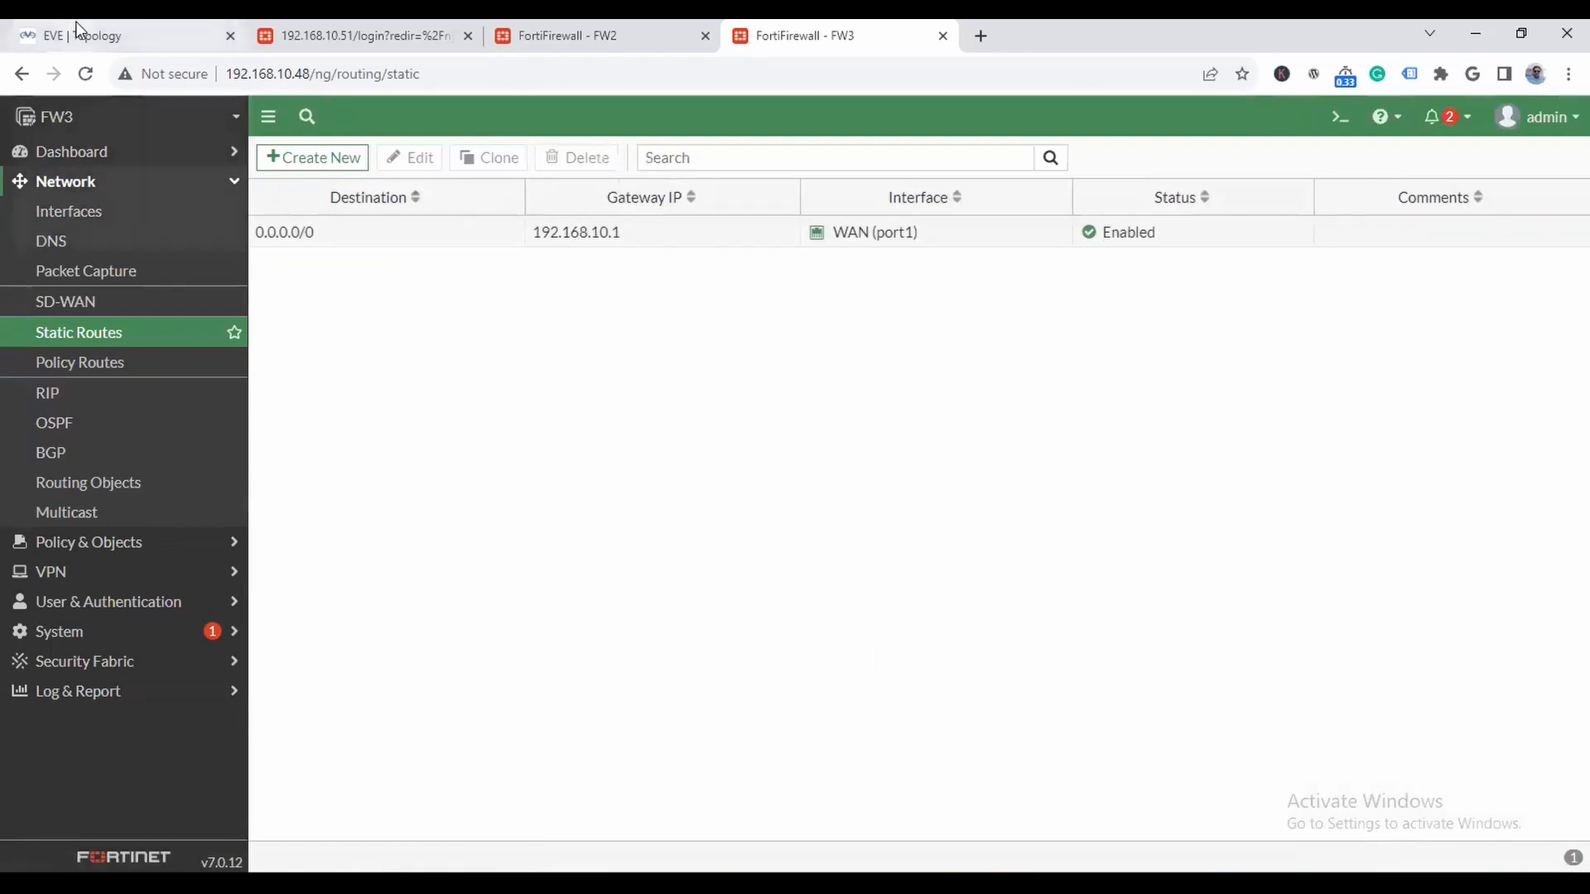
- Start a new firewall policy on FW3 named LAN-to-WAN with incoming interface LAN (port2) and outgoing interface WAN (port1)
left_click(127, 543)
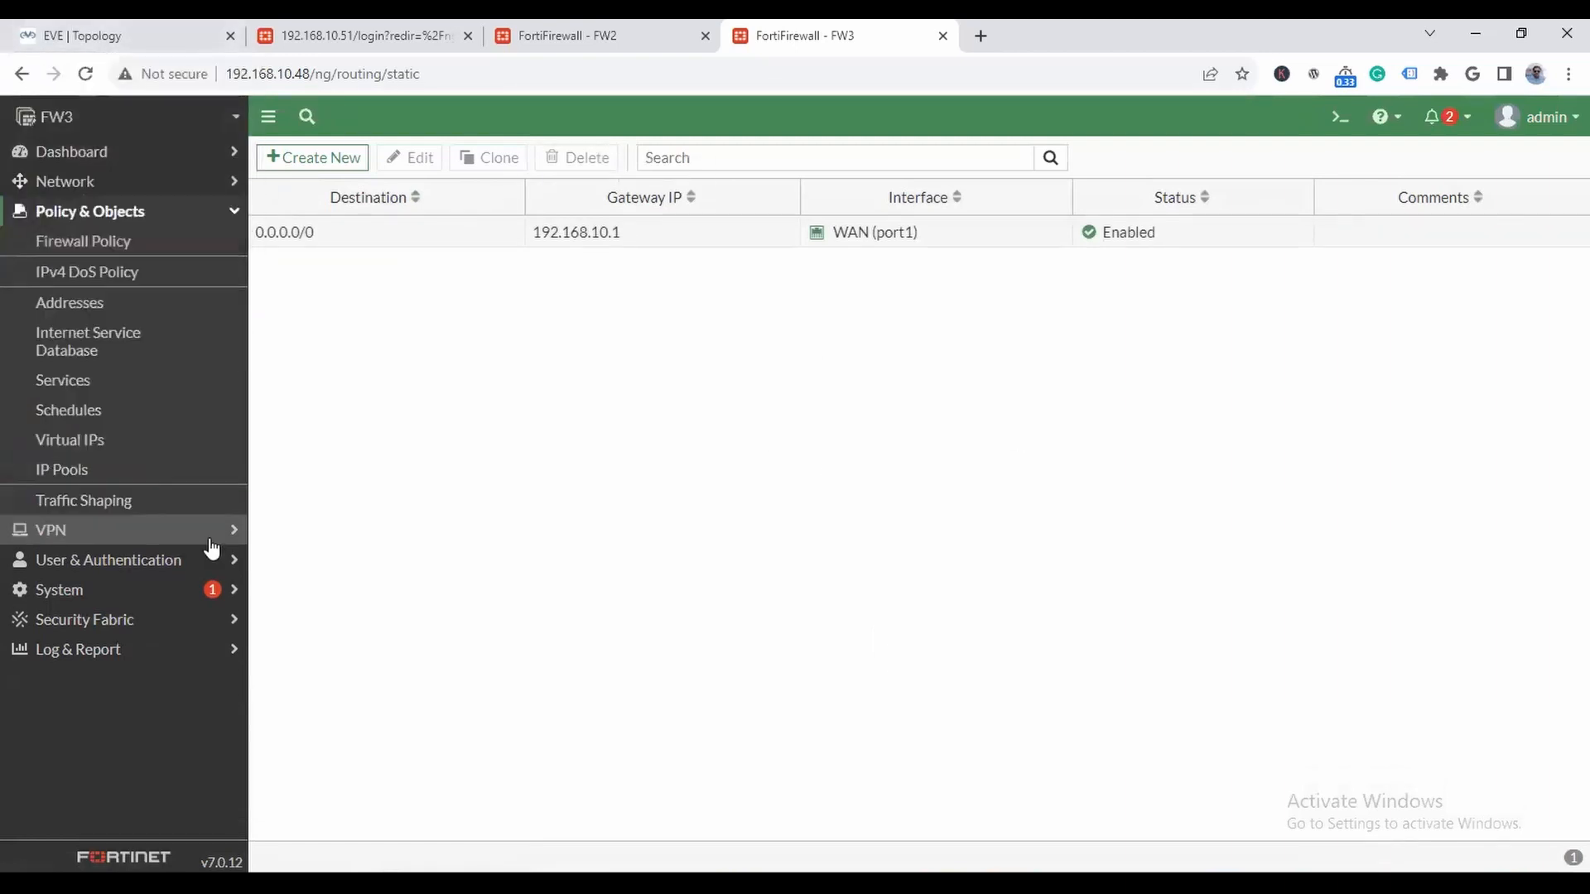
left_click(97, 242)
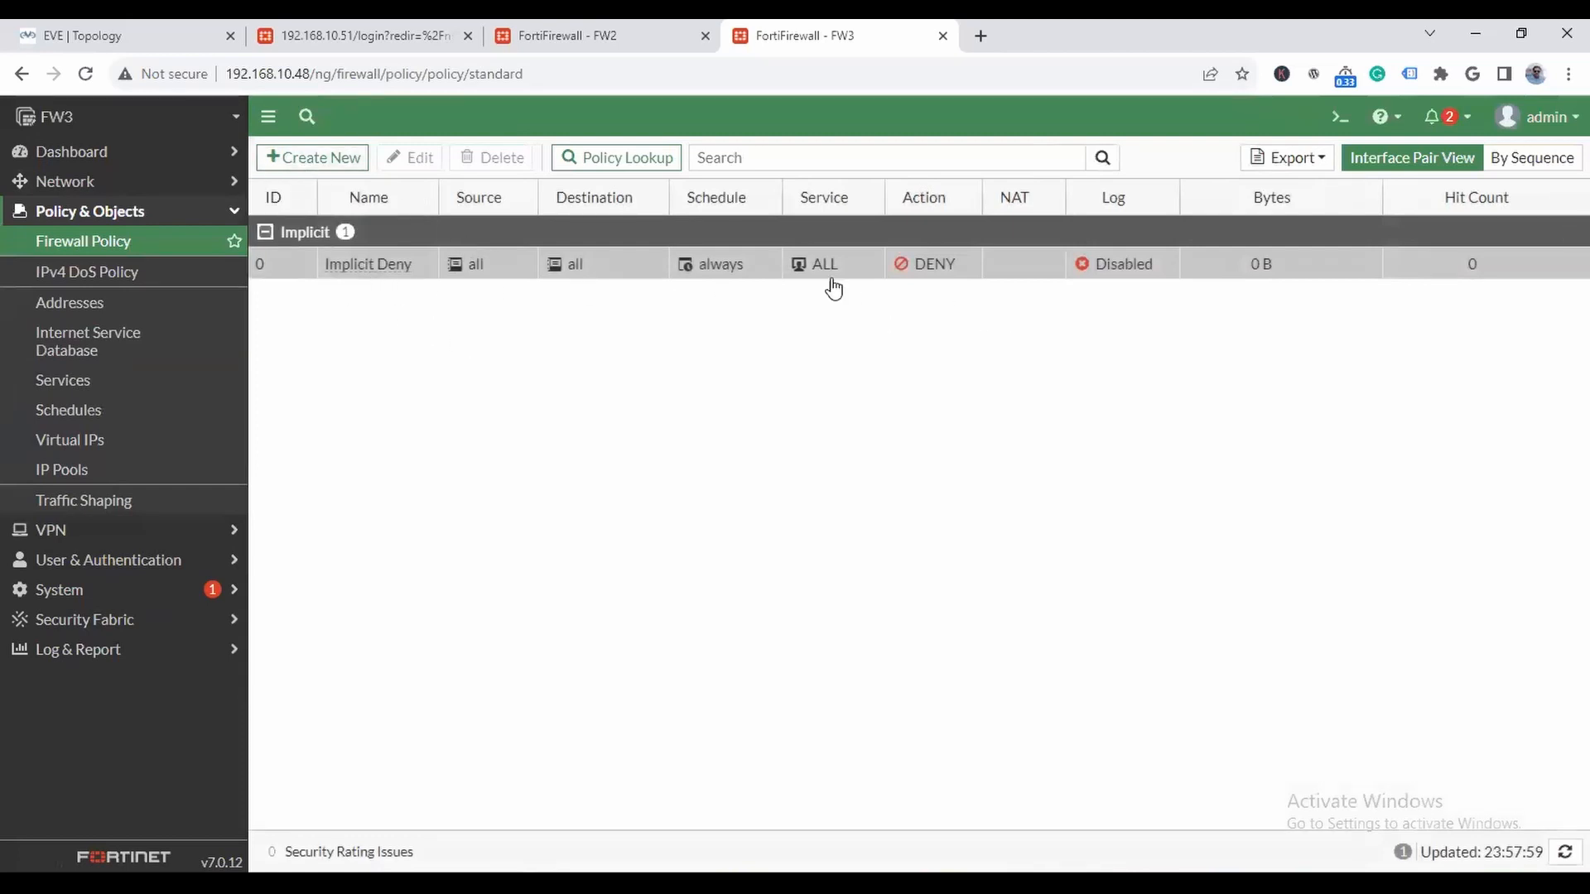
left_click(326, 165)
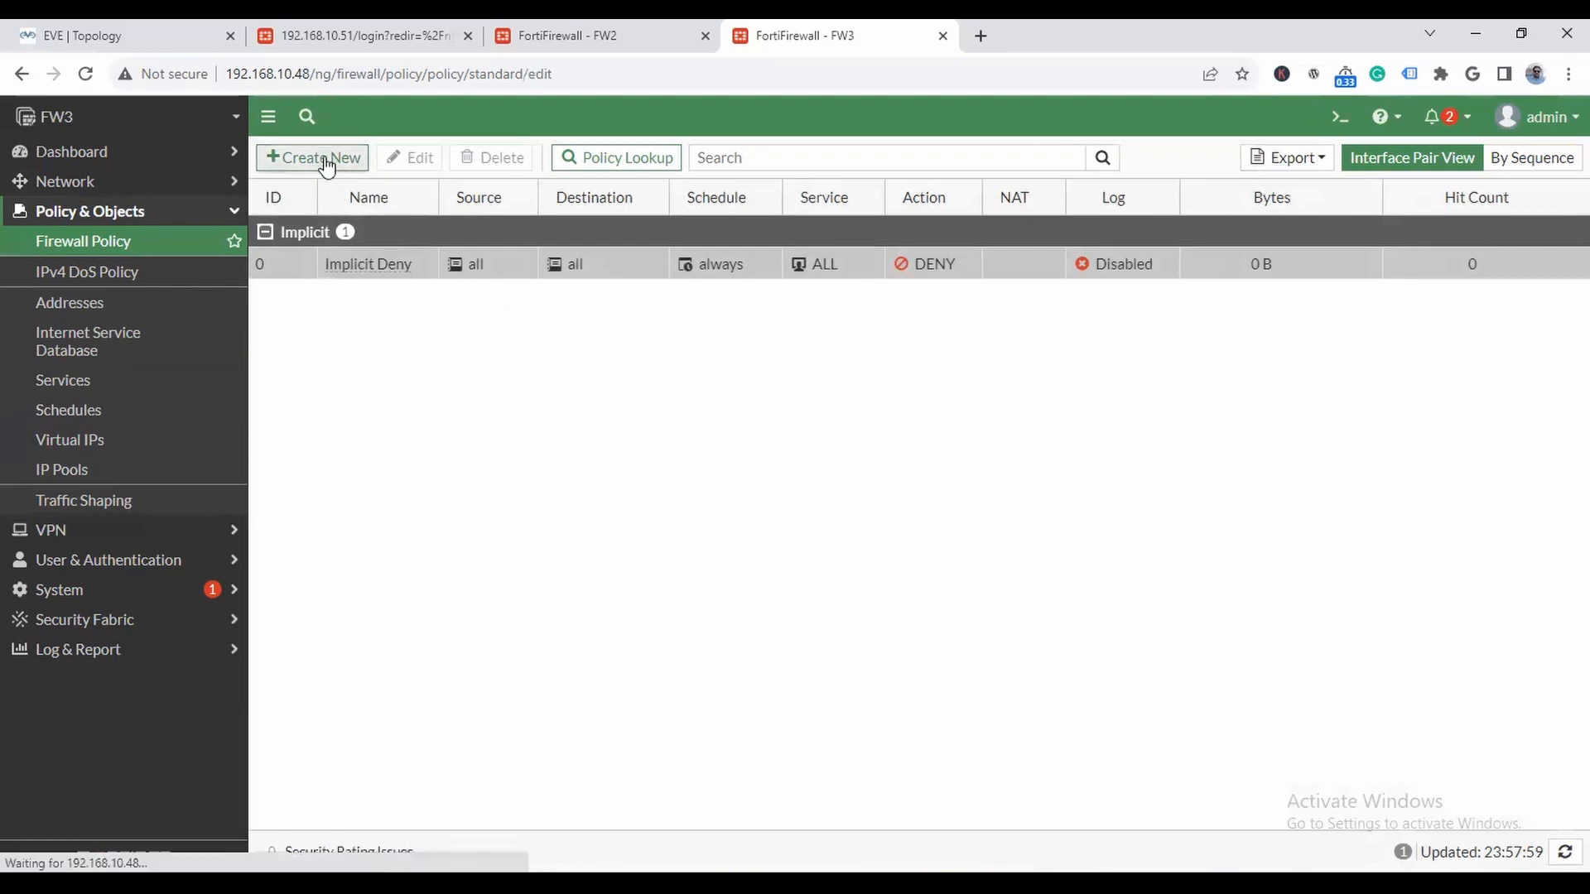
type("LAN-to-WAN")
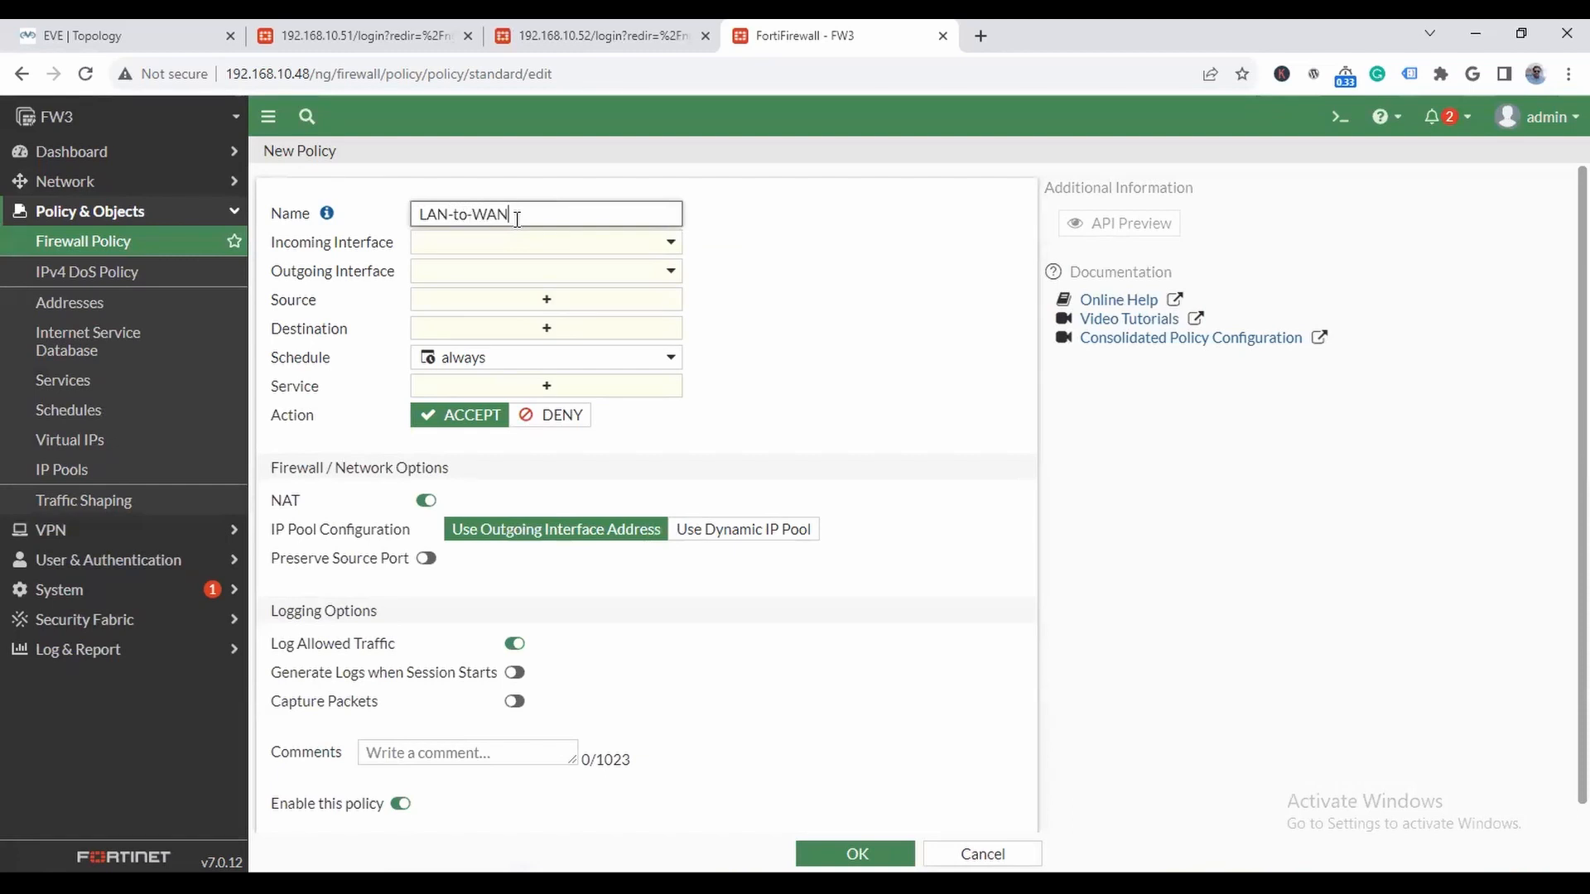
left_click(555, 246)
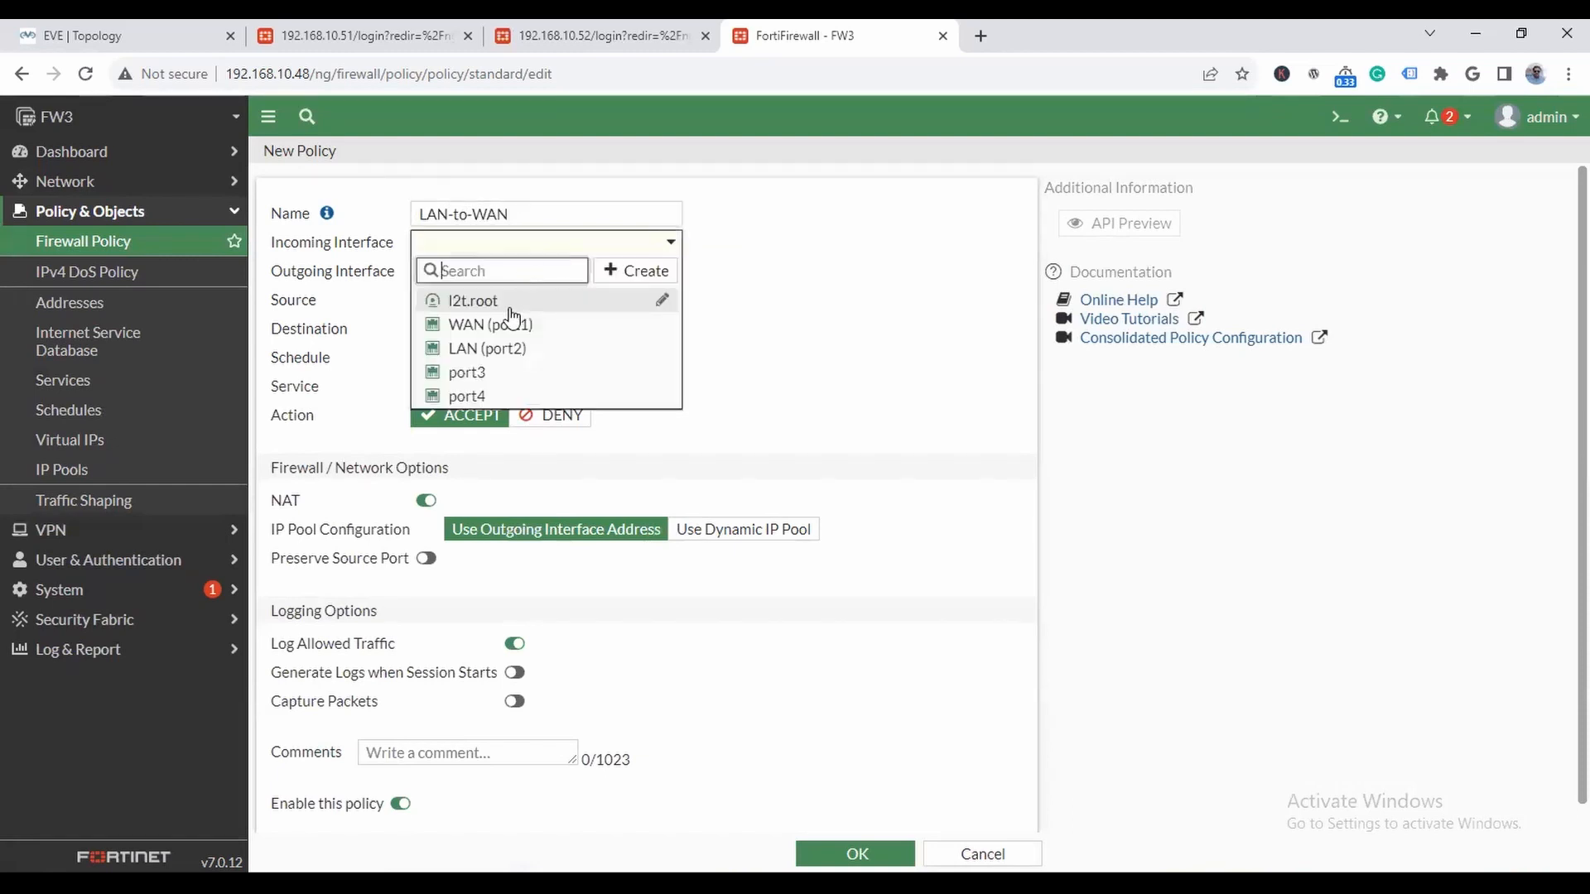
left_click(508, 347)
left_click(560, 274)
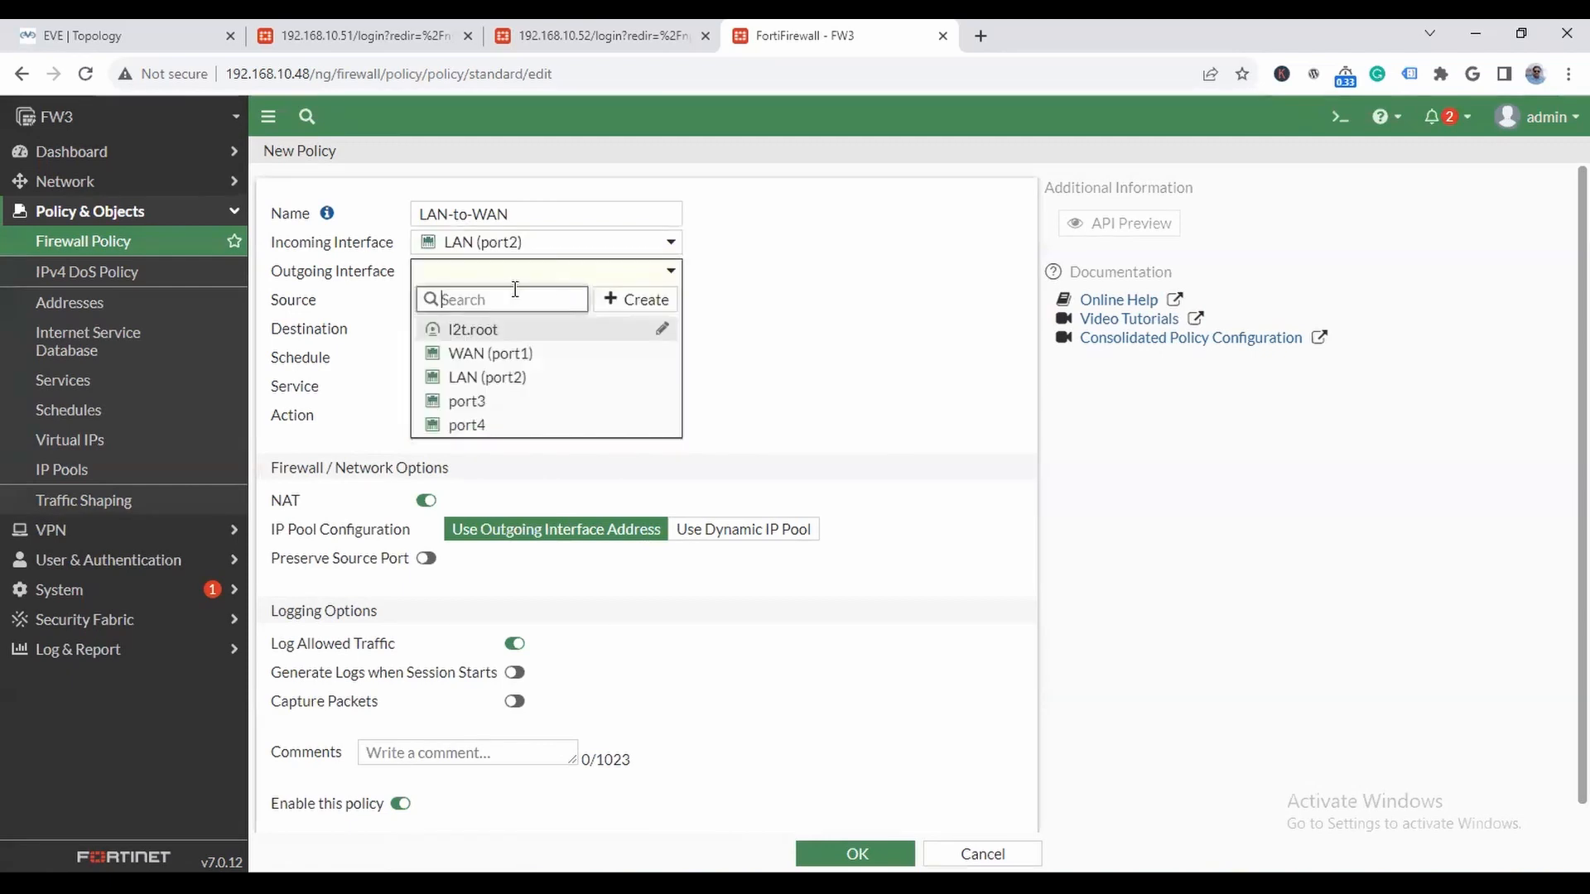
left_click(521, 354)
- Set the LAN-to-WAN policy's source and destination to all and its service to ALL on FW3
left_click(526, 301)
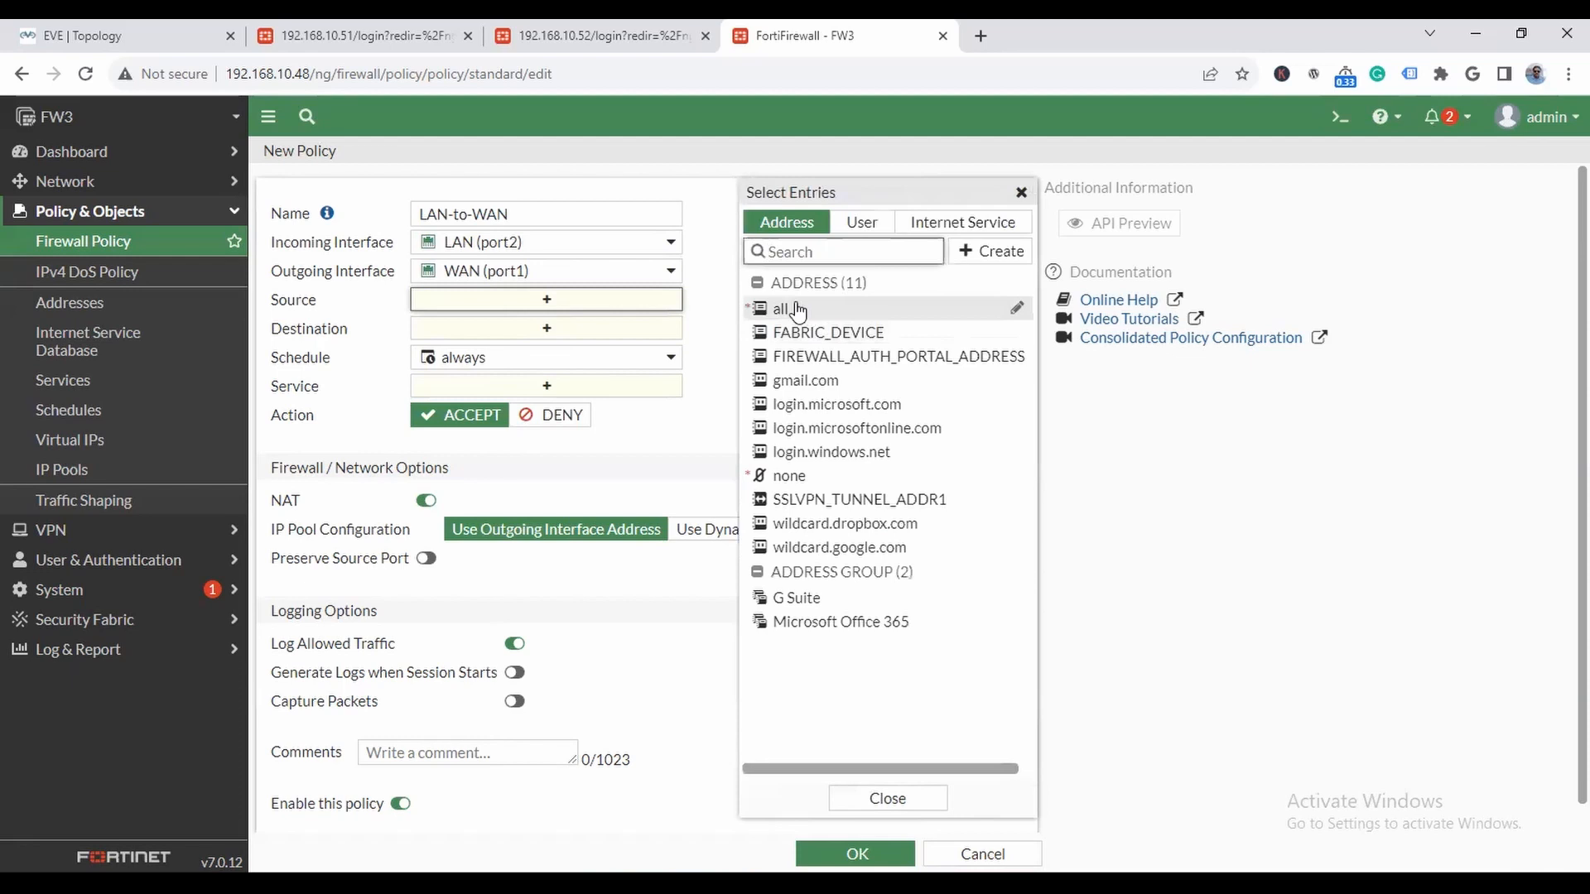
left_click(797, 311)
left_click(569, 344)
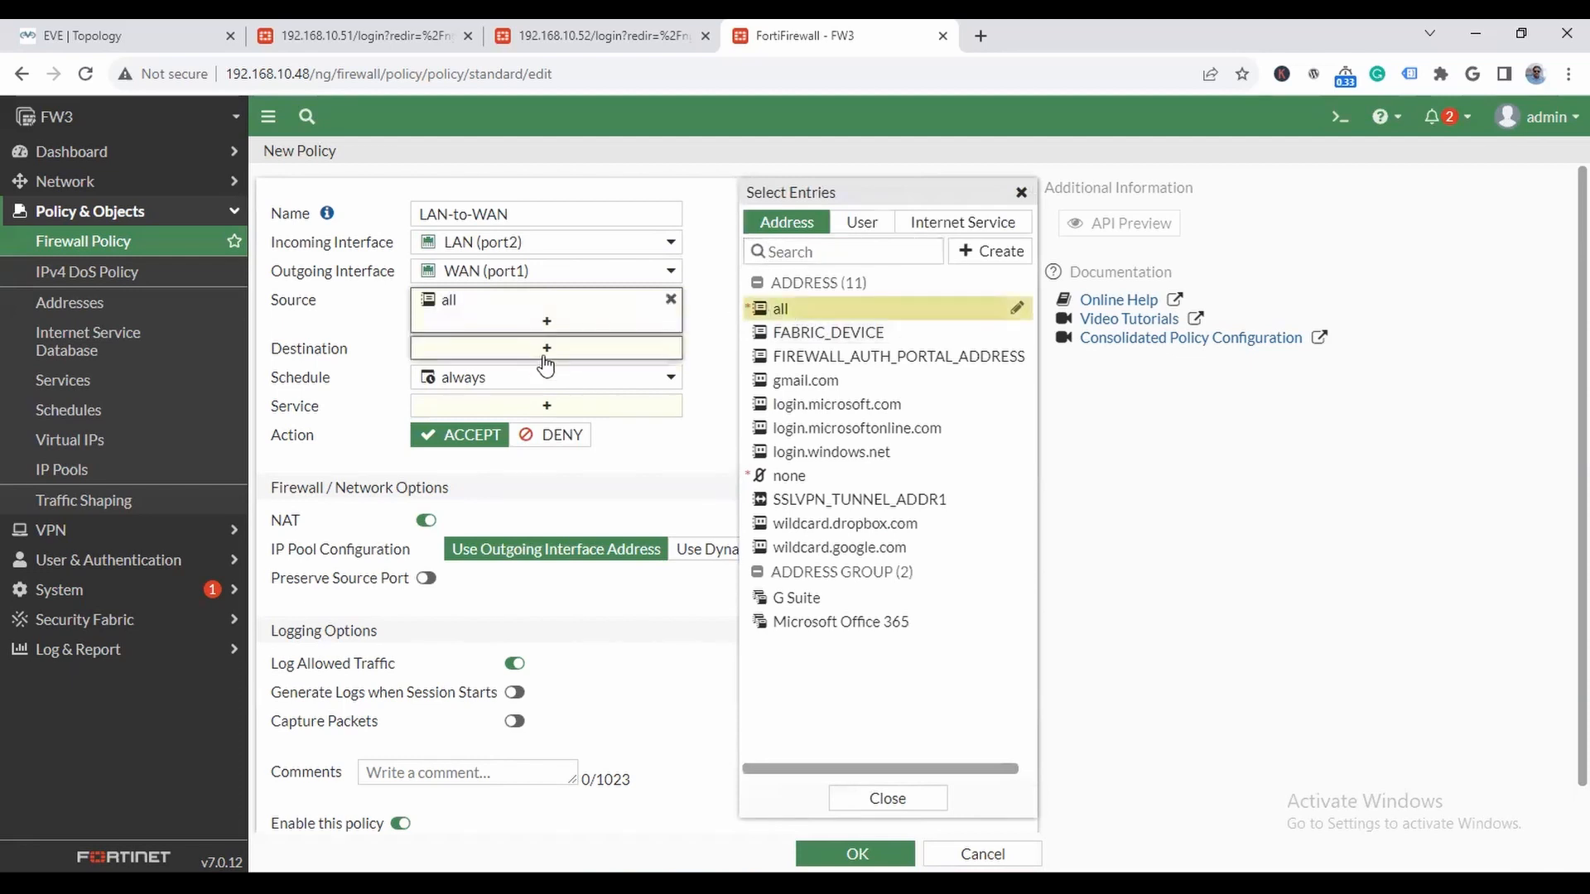
left_click(788, 313)
left_click(625, 430)
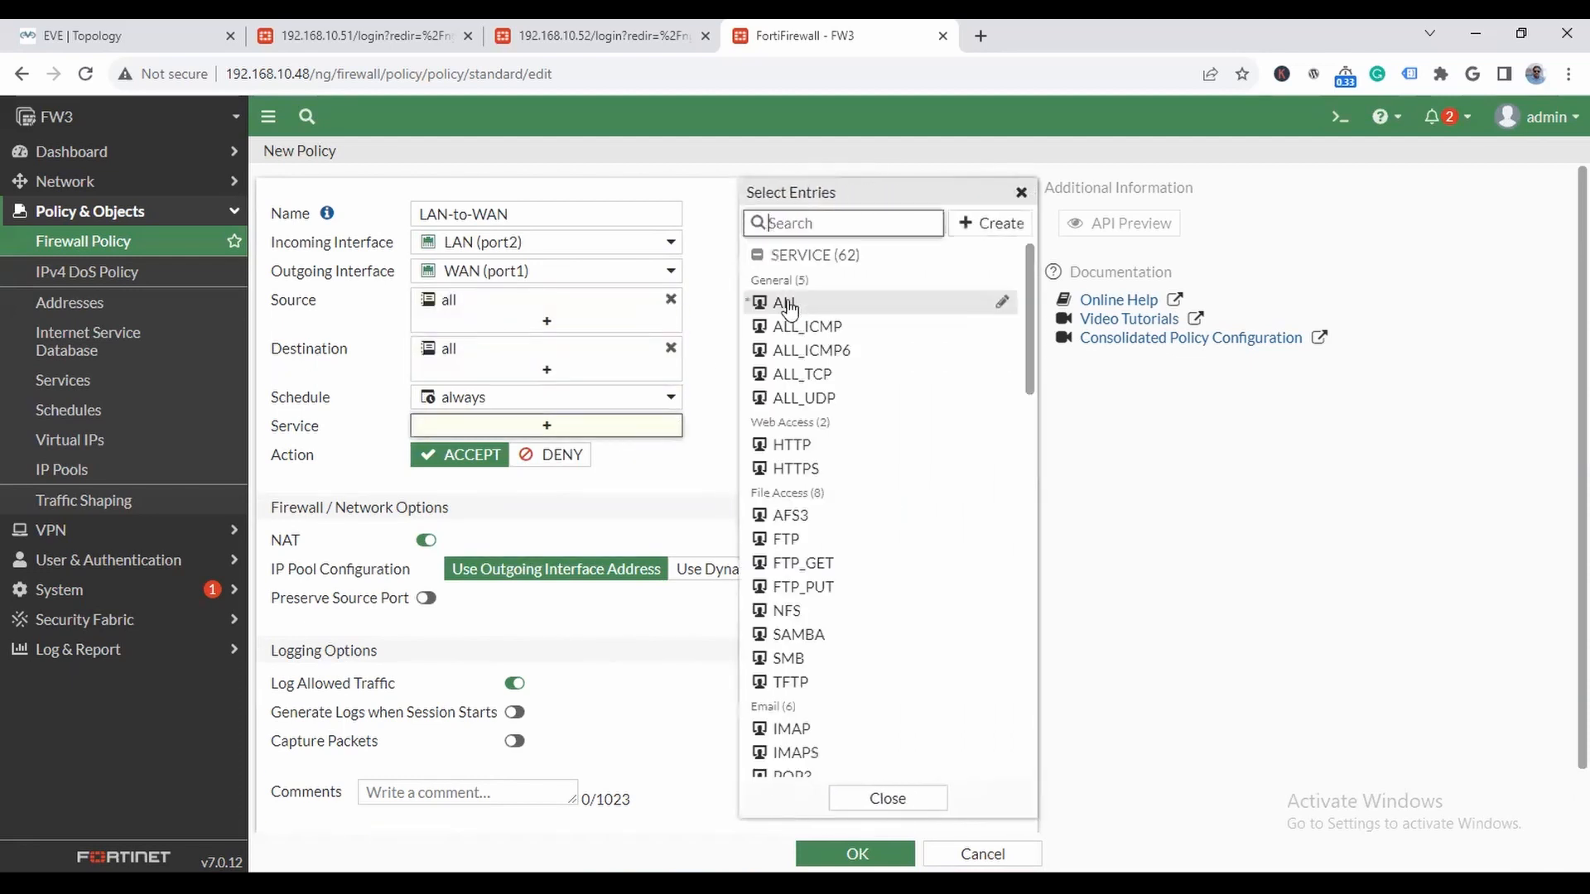
left_click(787, 306)
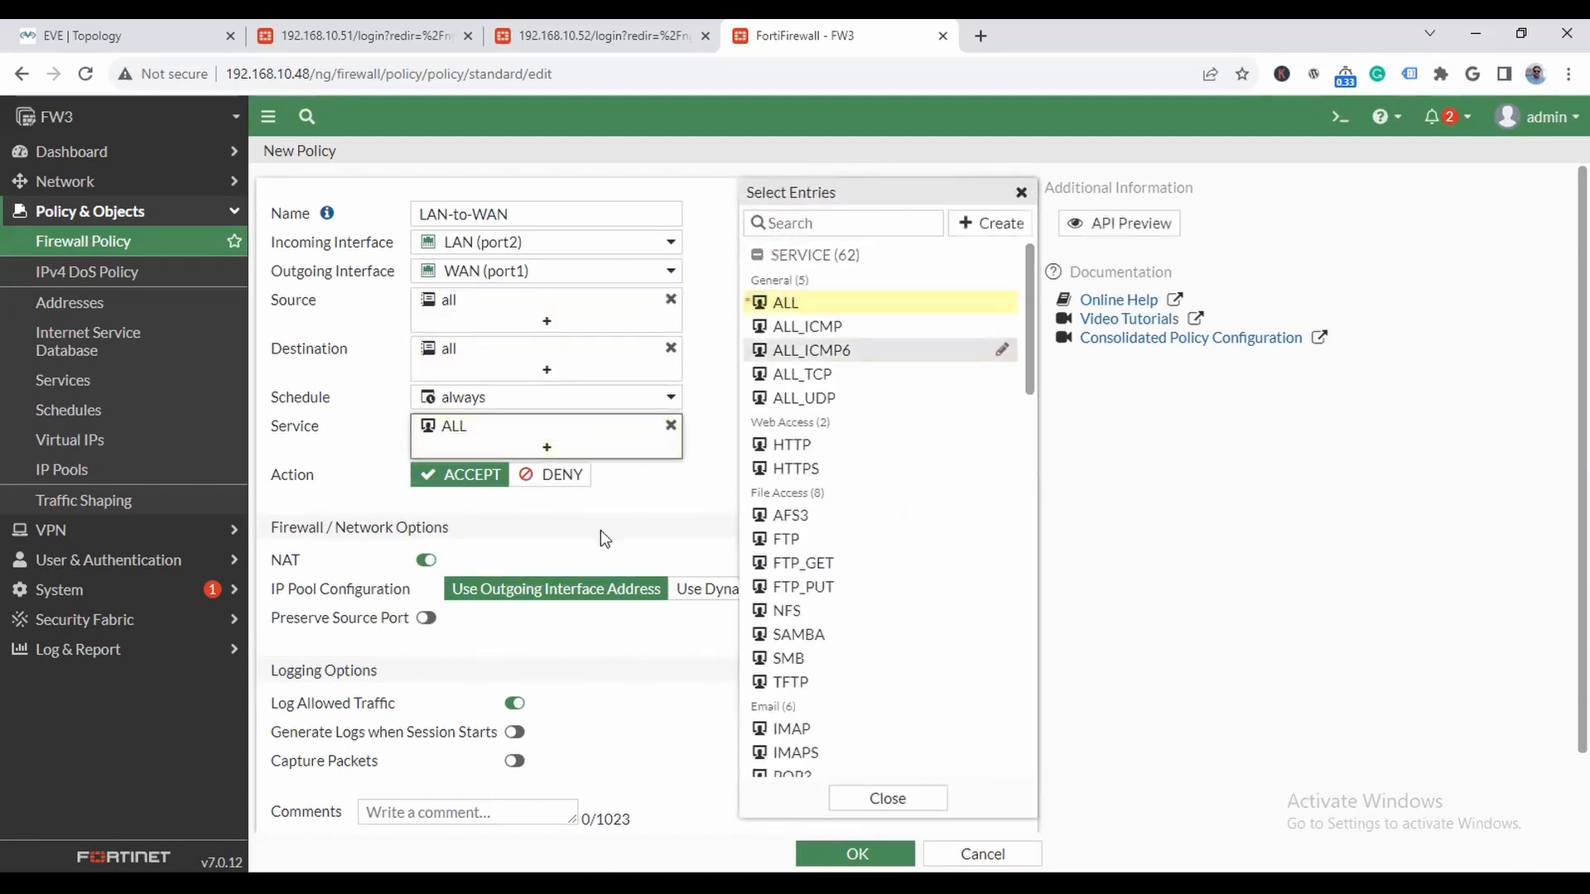
left_click(674, 501)
- Check the lab topology and save FW3's LAN-to-WAN policy with NAT enabled
left_click(116, 35)
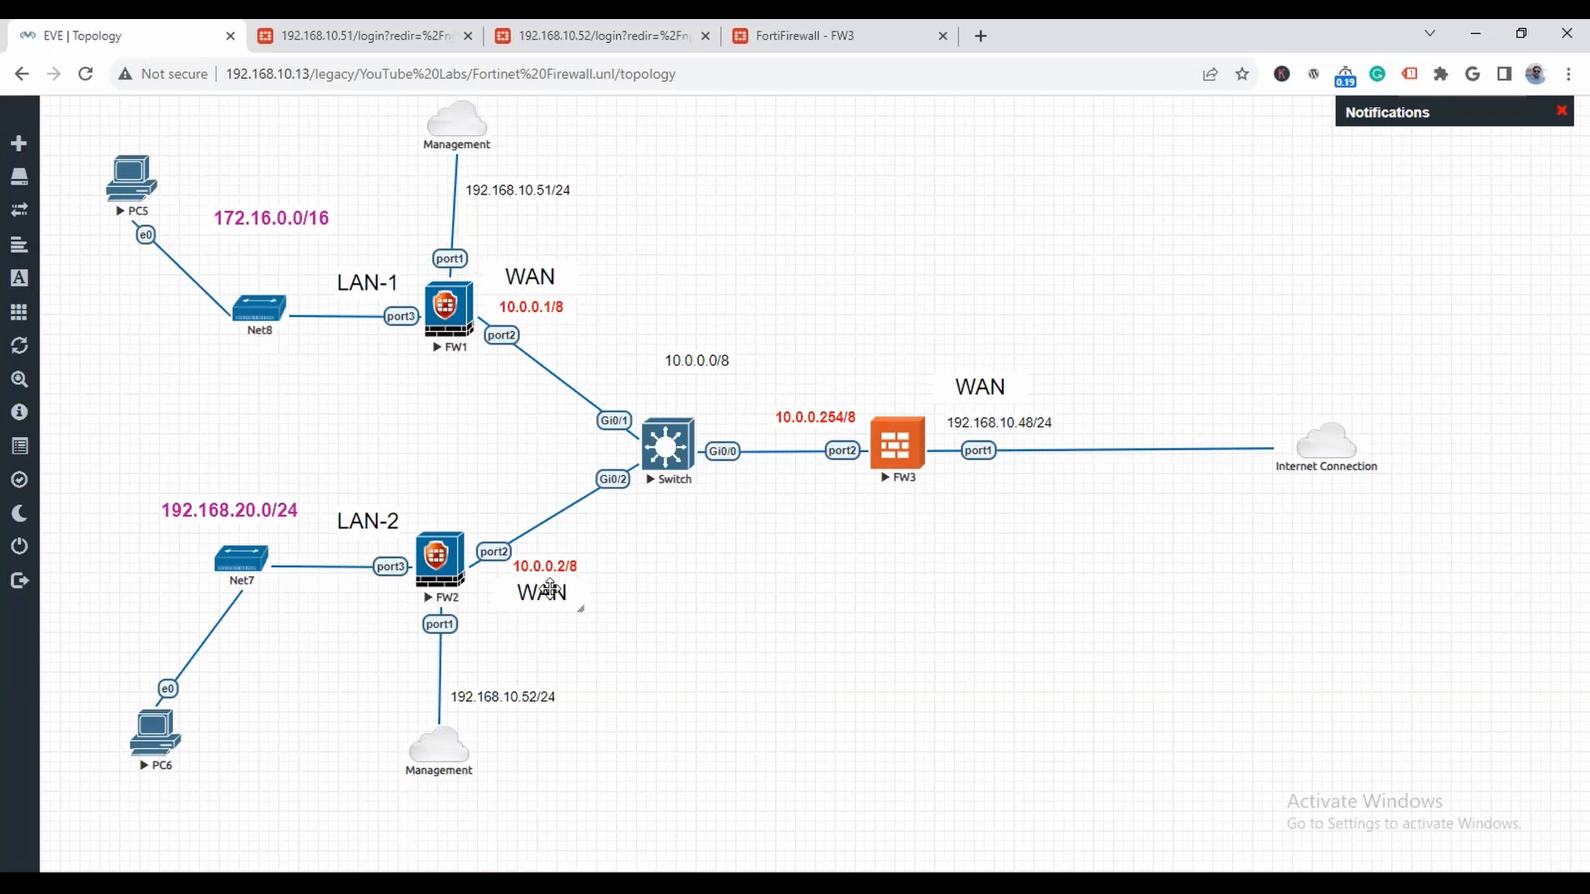
left_click(803, 42)
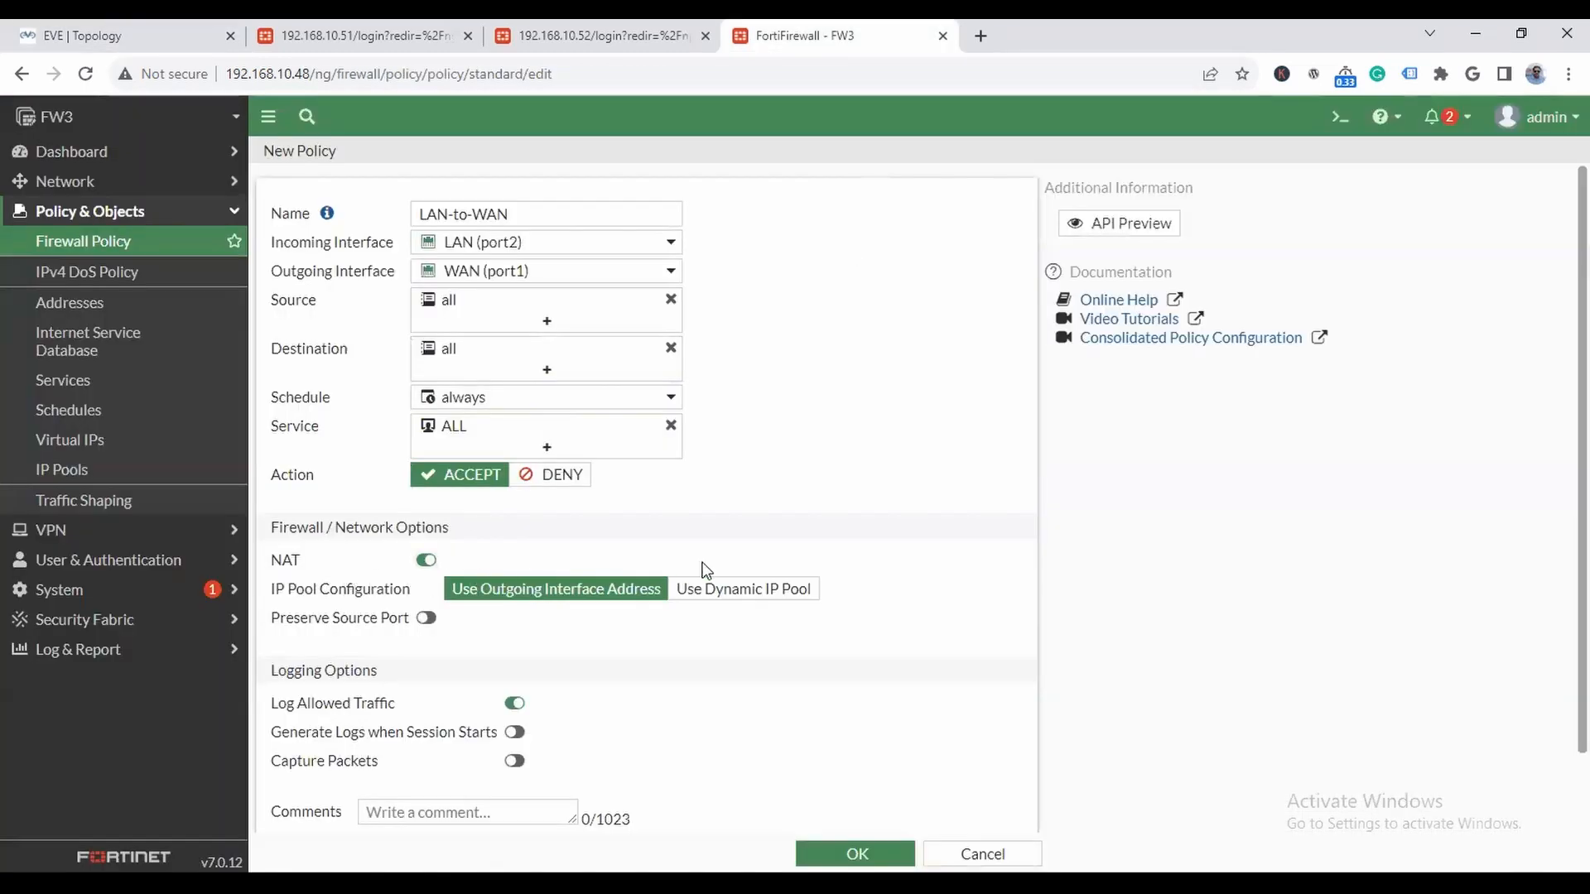
scroll(893, 586, "down", 1)
left_click(824, 854)
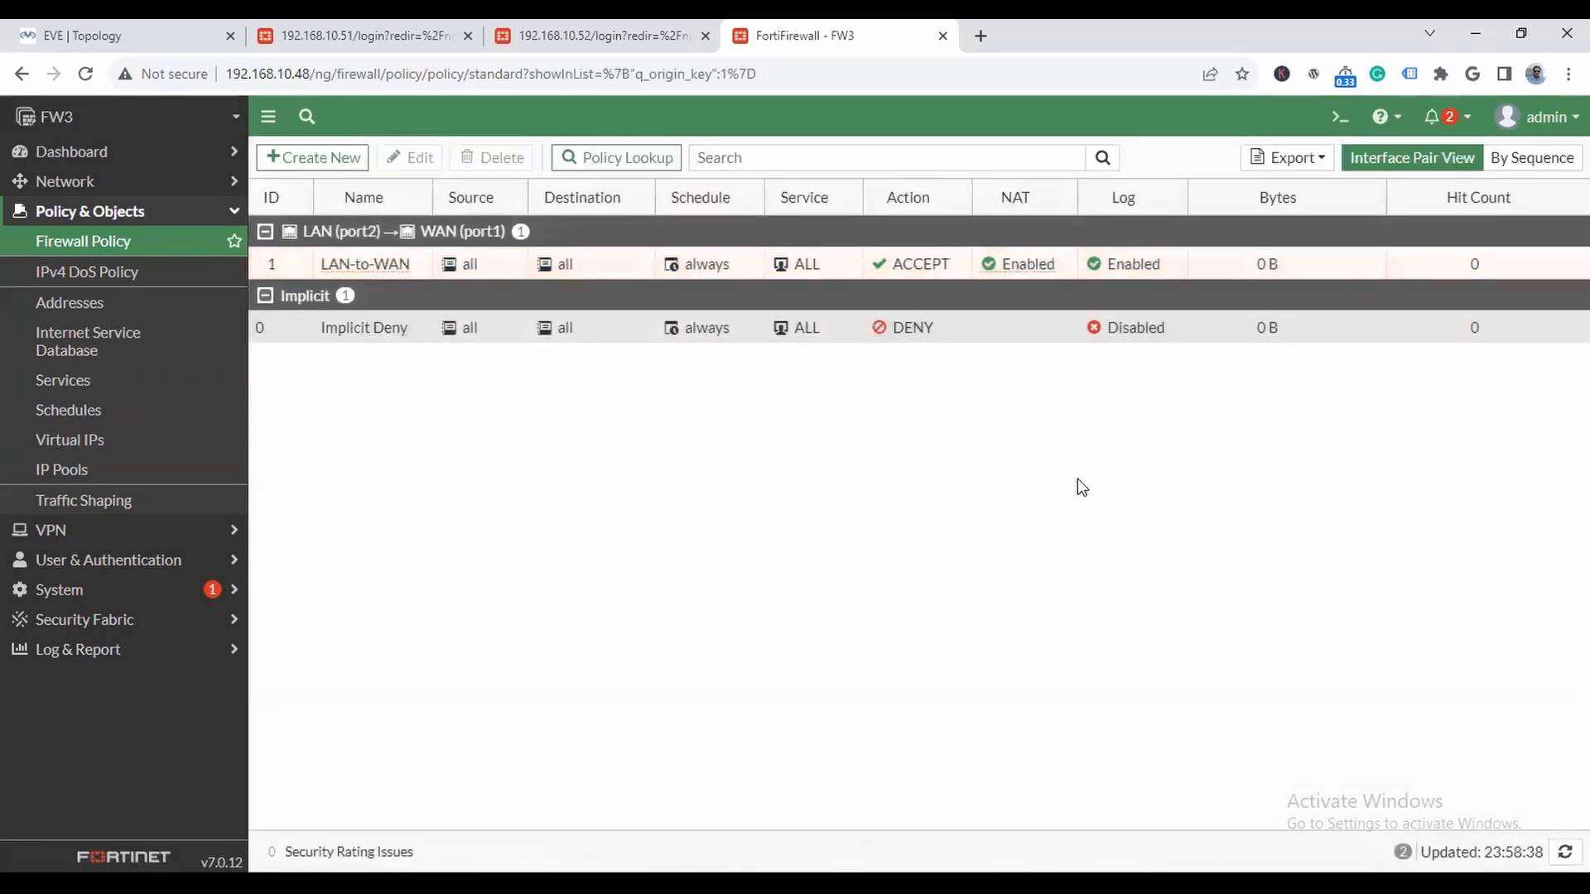
- Examine FW3's routing table in the expanded Routing widget of the network dashboard
left_click(99, 152)
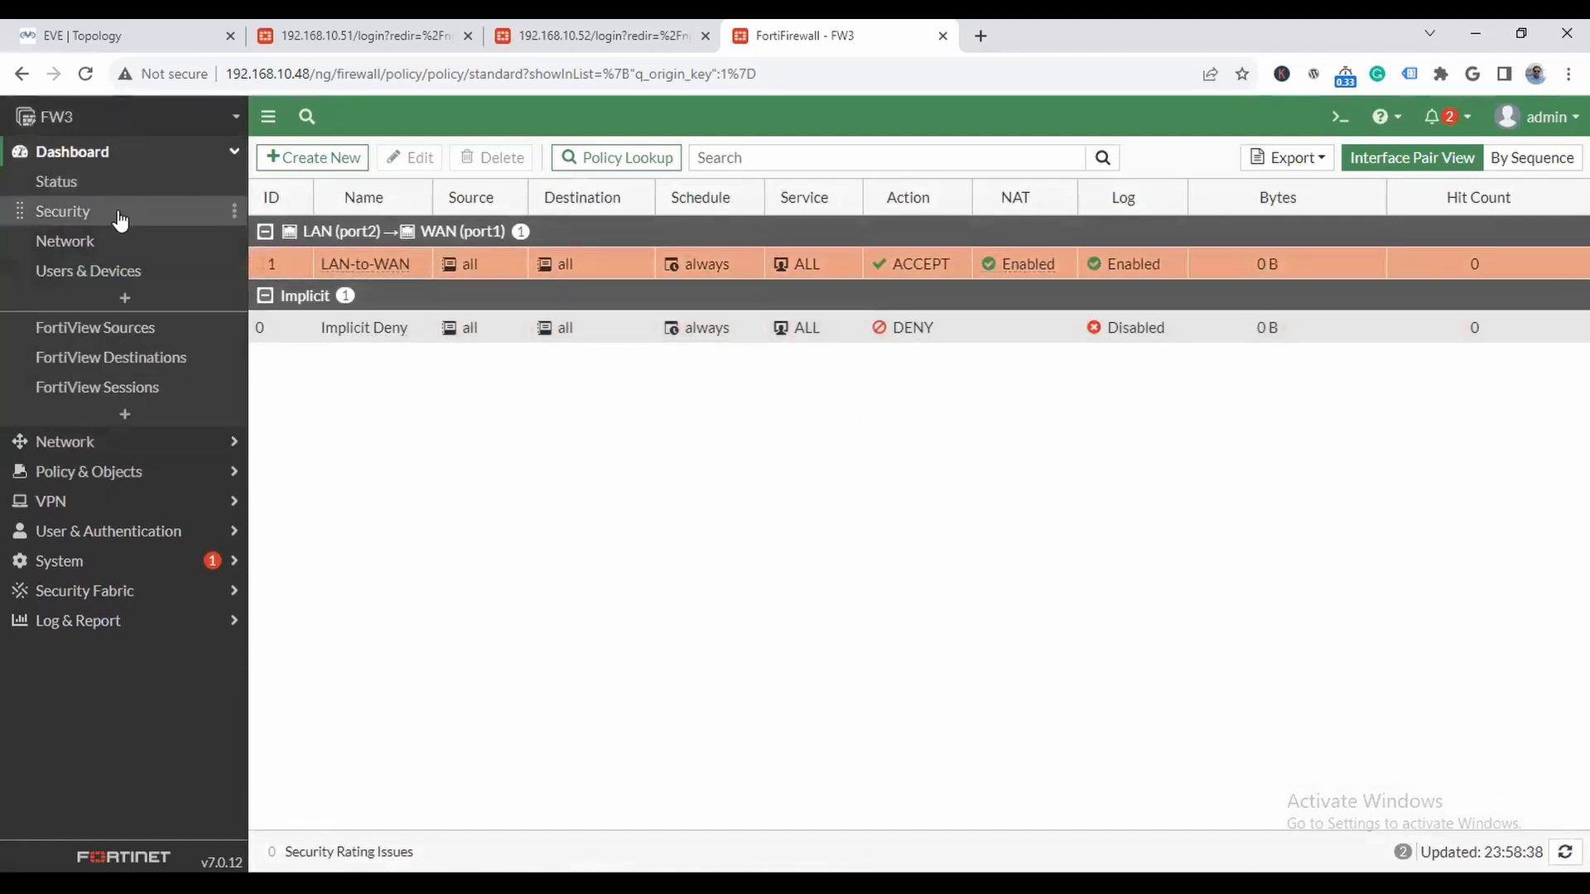
left_click(112, 241)
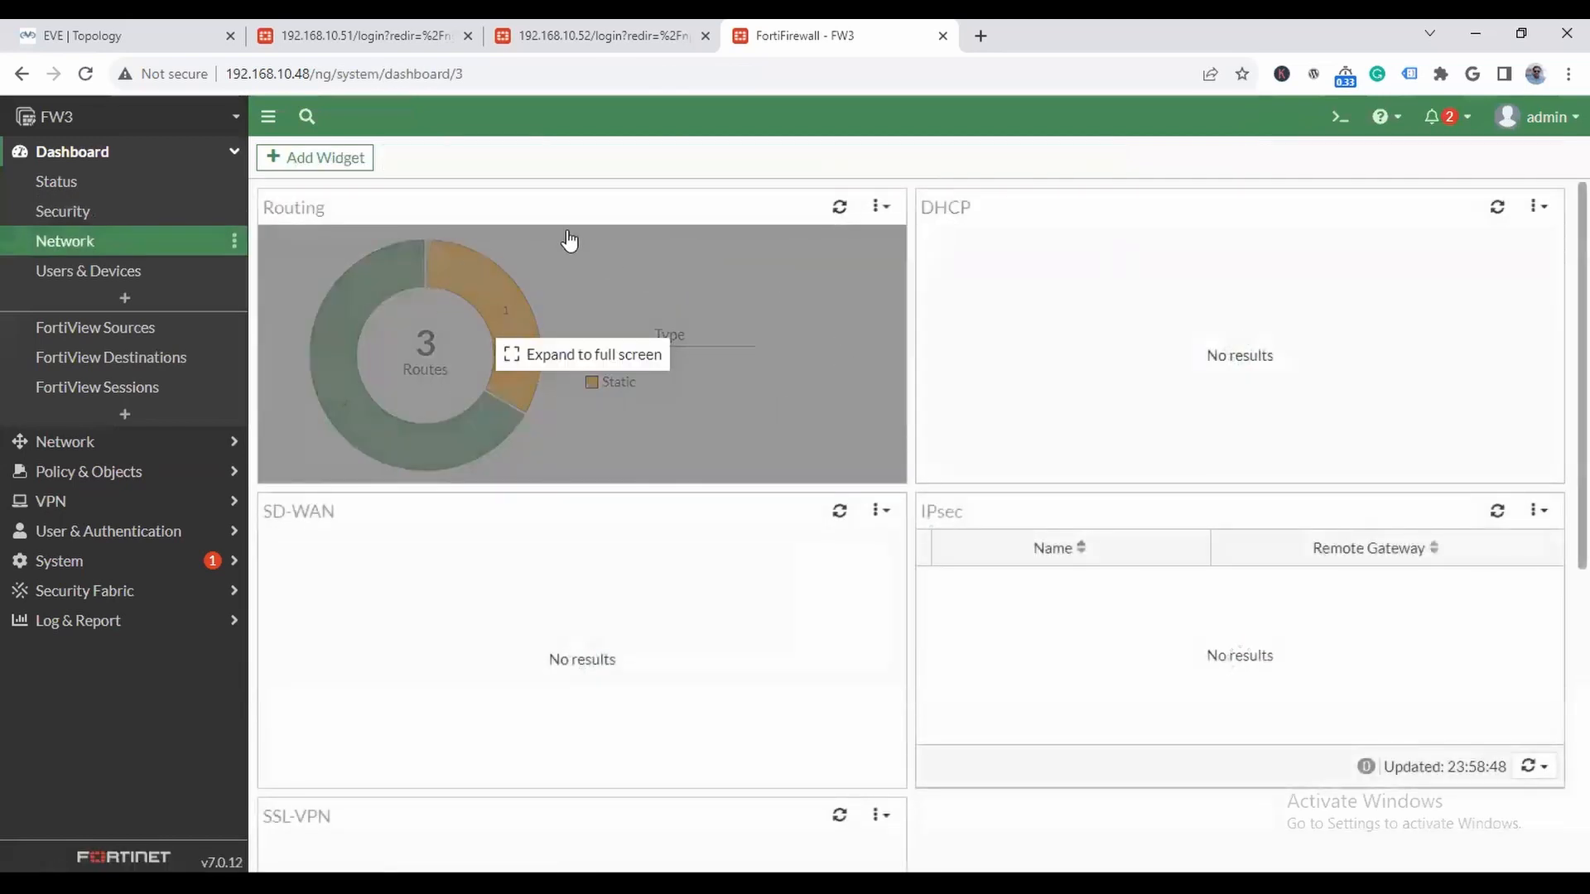
left_click(593, 297)
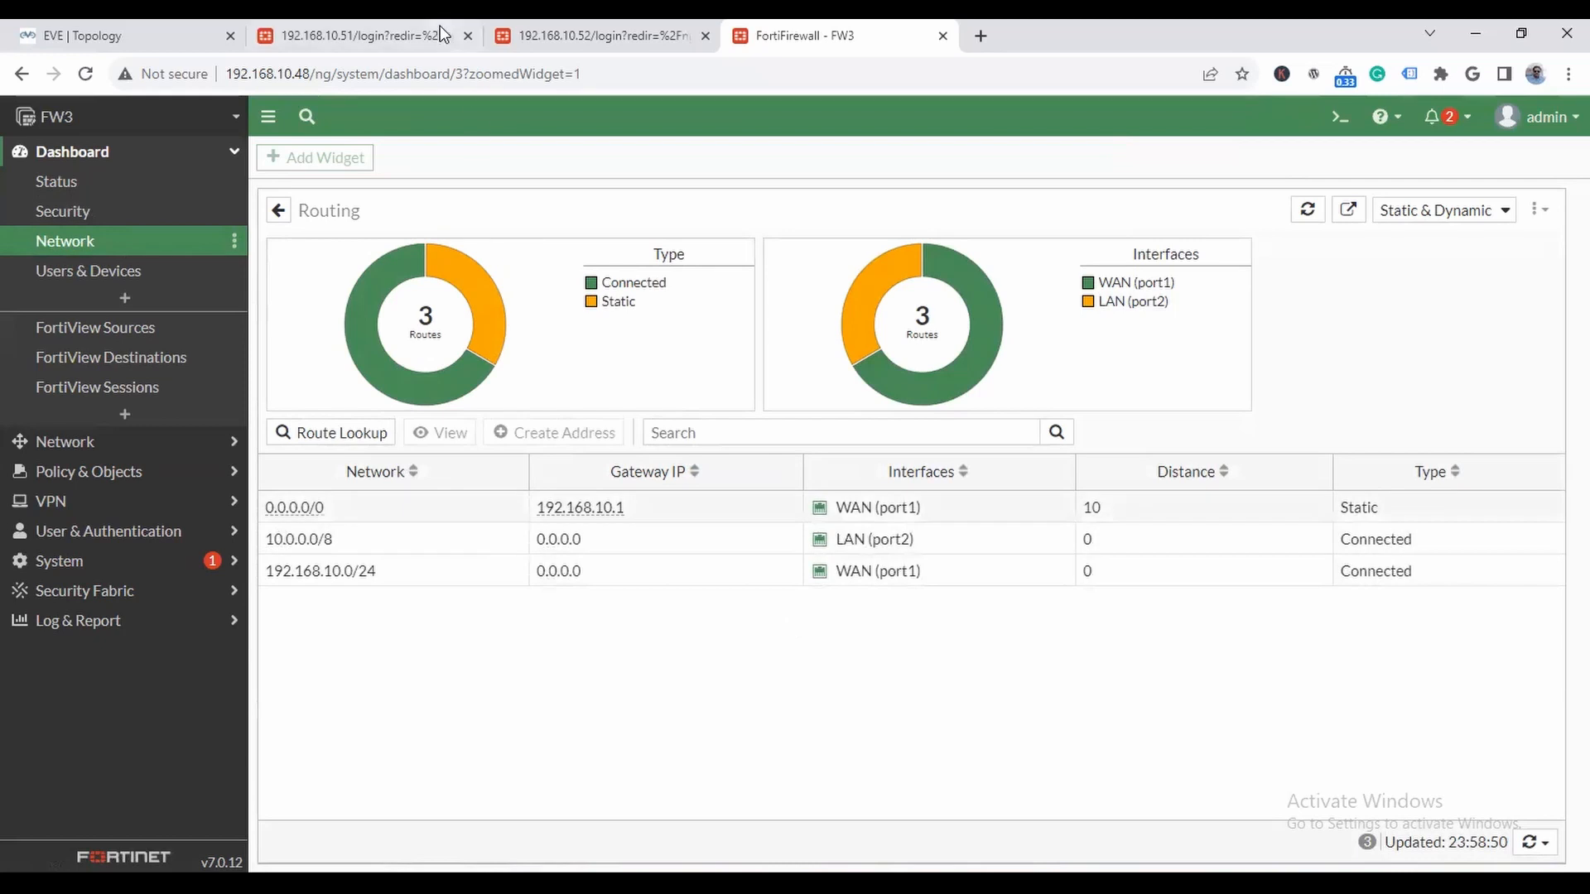
- Switch to FW2 at 192.168.10.52 and log in as admin with the account password
left_click(62, 33)
left_click(580, 37)
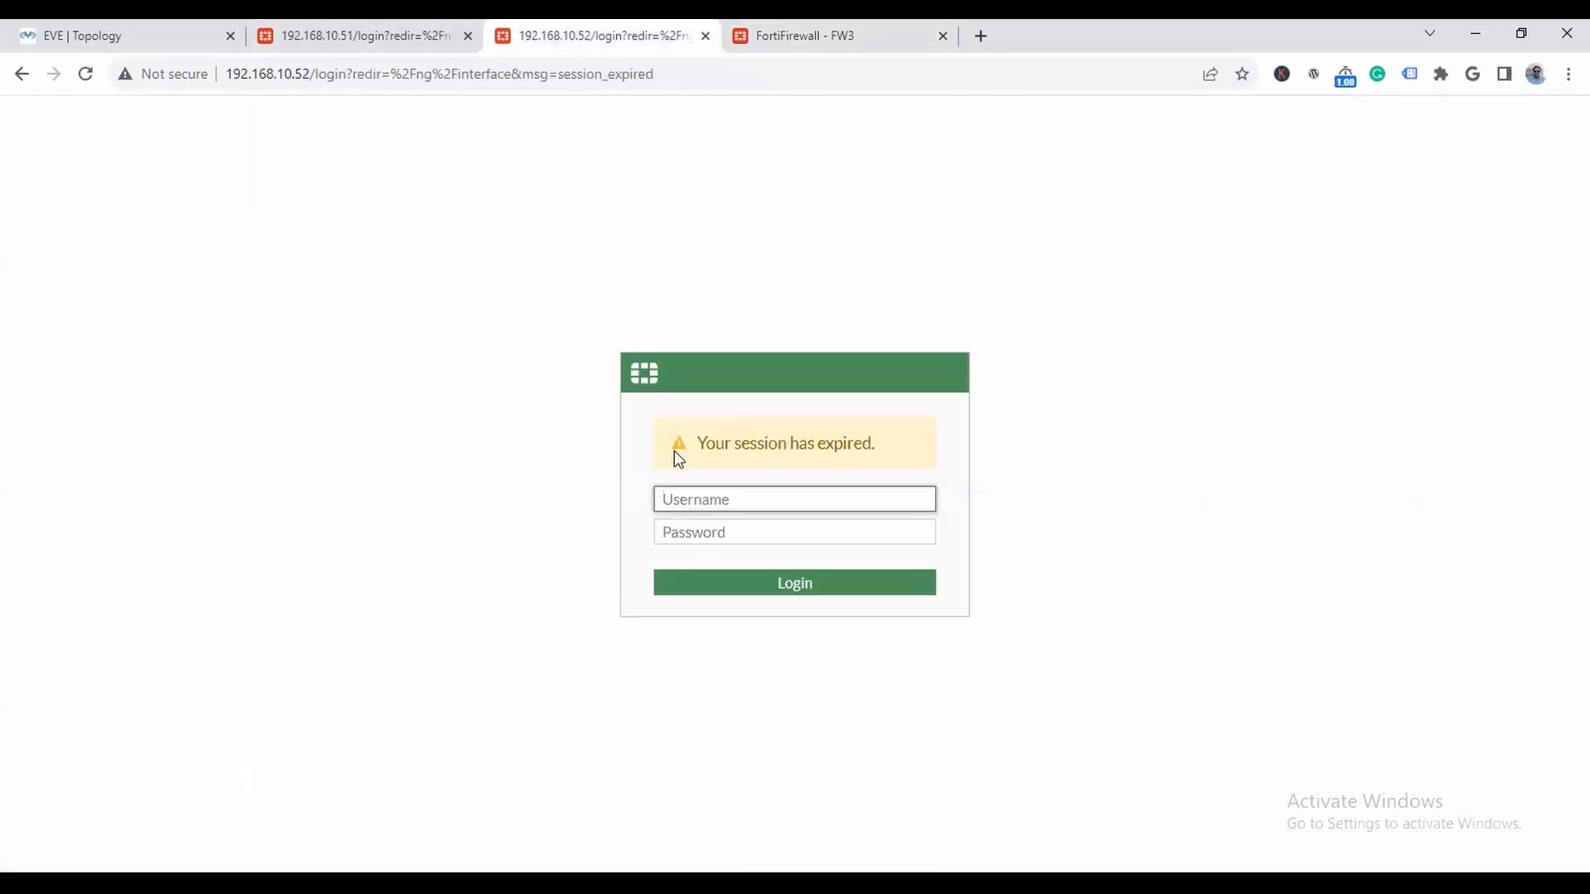
type("admin")
key("Tab")
type("123")
key("Return")
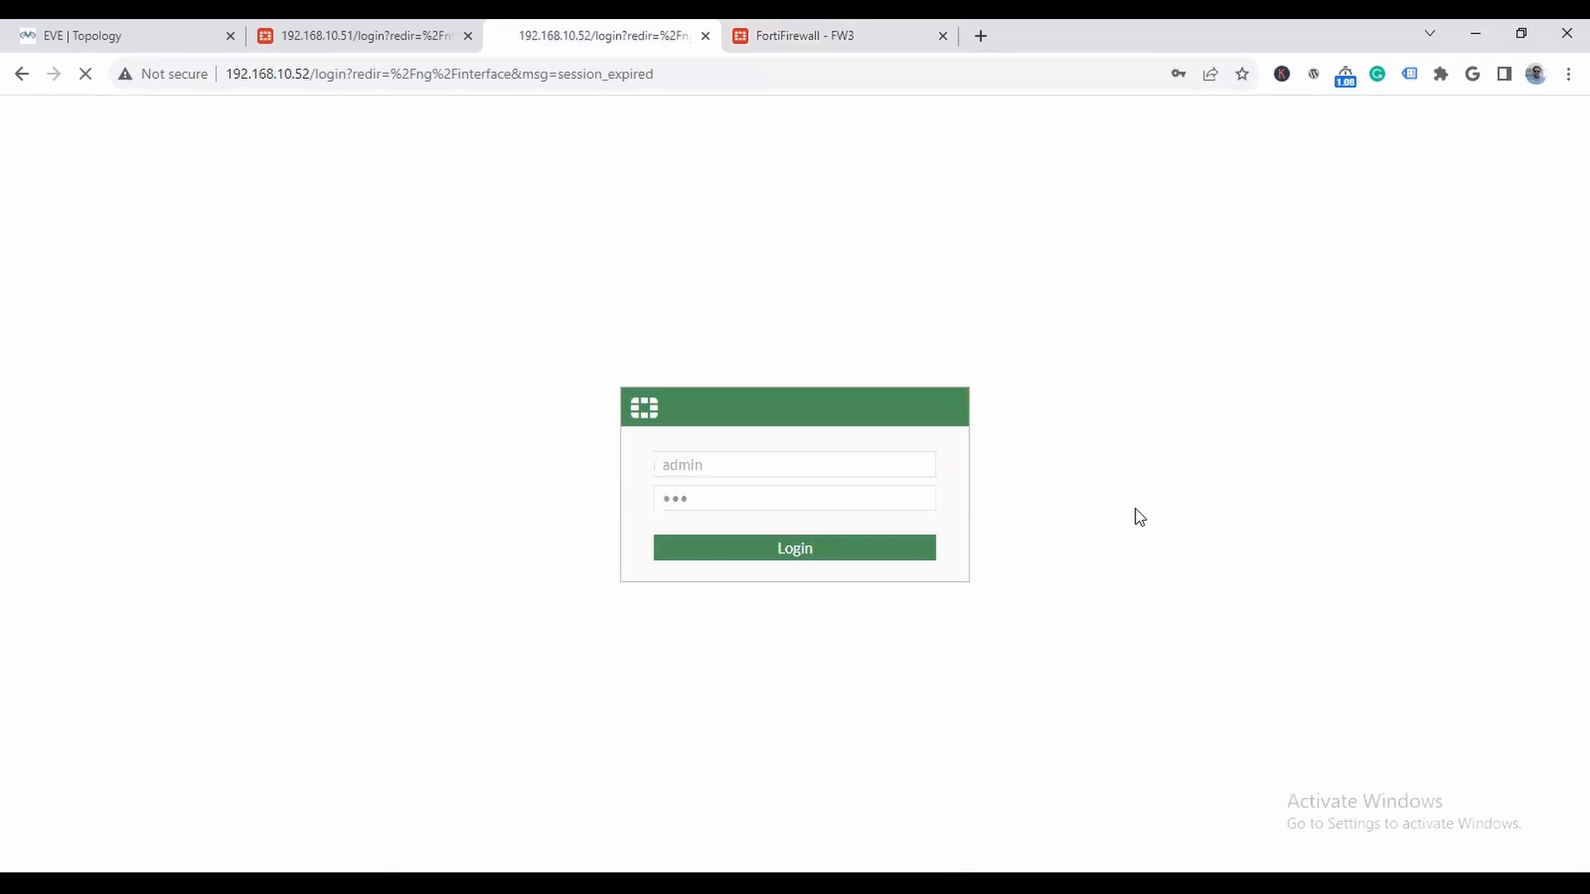
left_click(1242, 106)
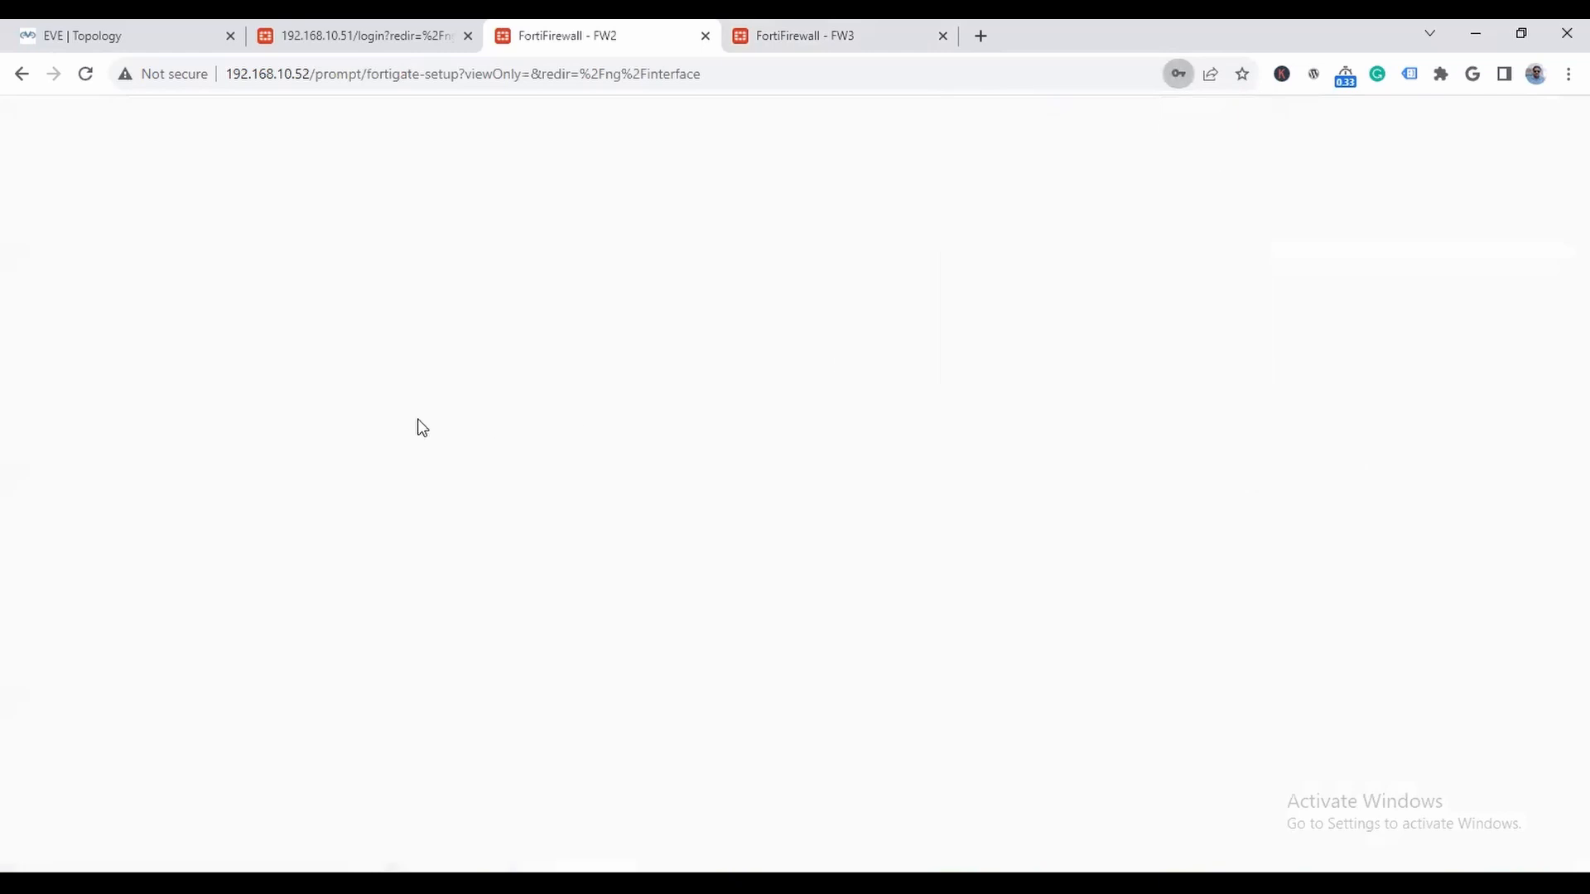
- Dismiss FW2's FortiOS 7.0.0 introduction with Don't show again enabled
left_click(152, 25)
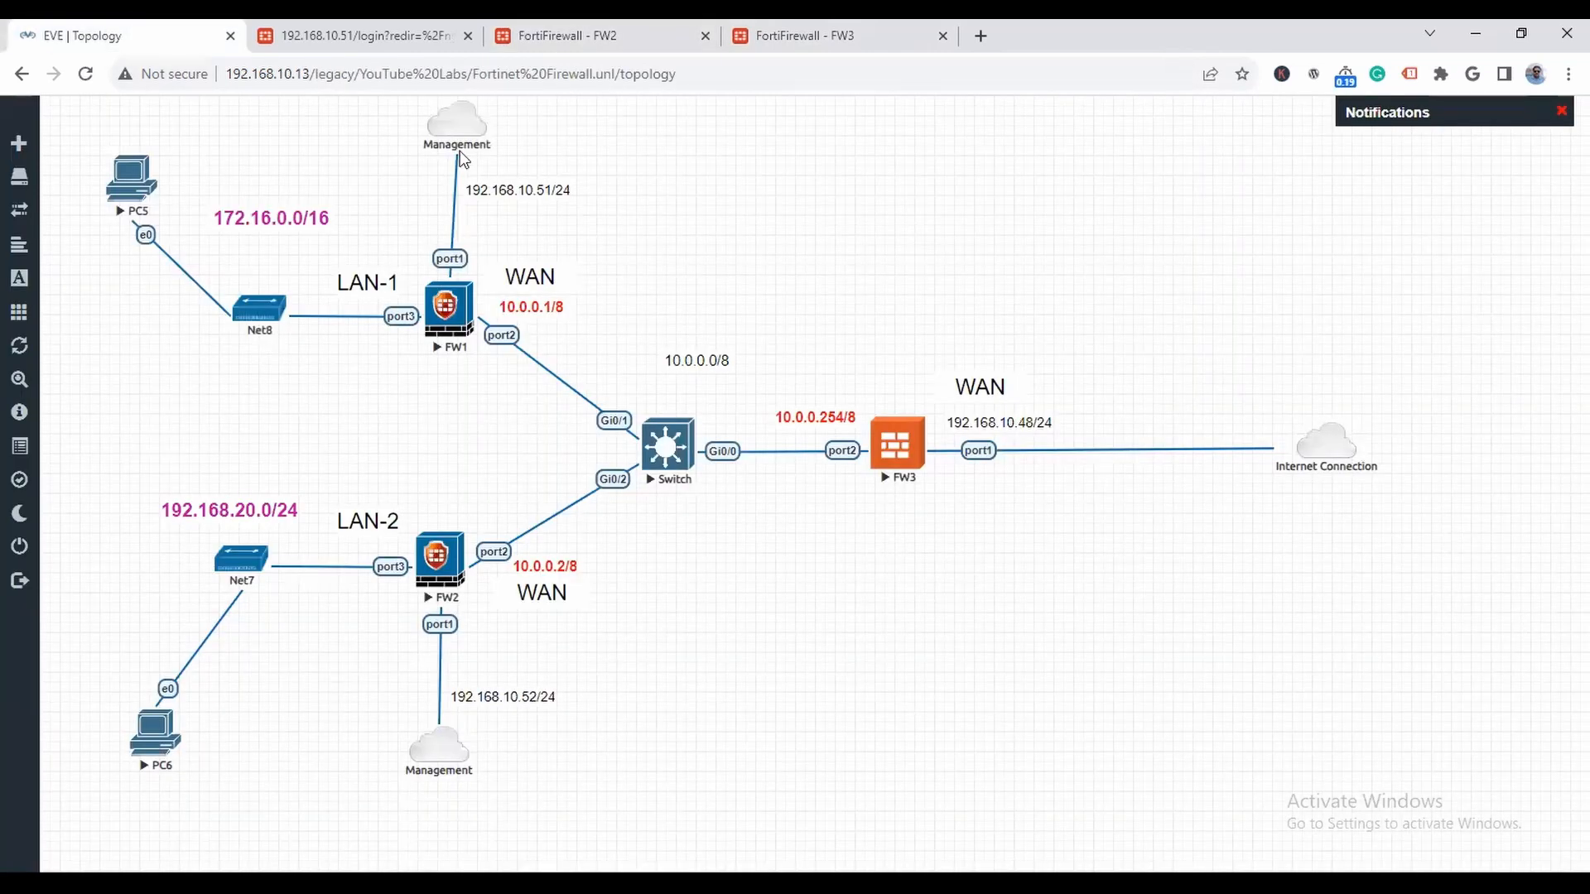
left_click(578, 35)
left_click(788, 734)
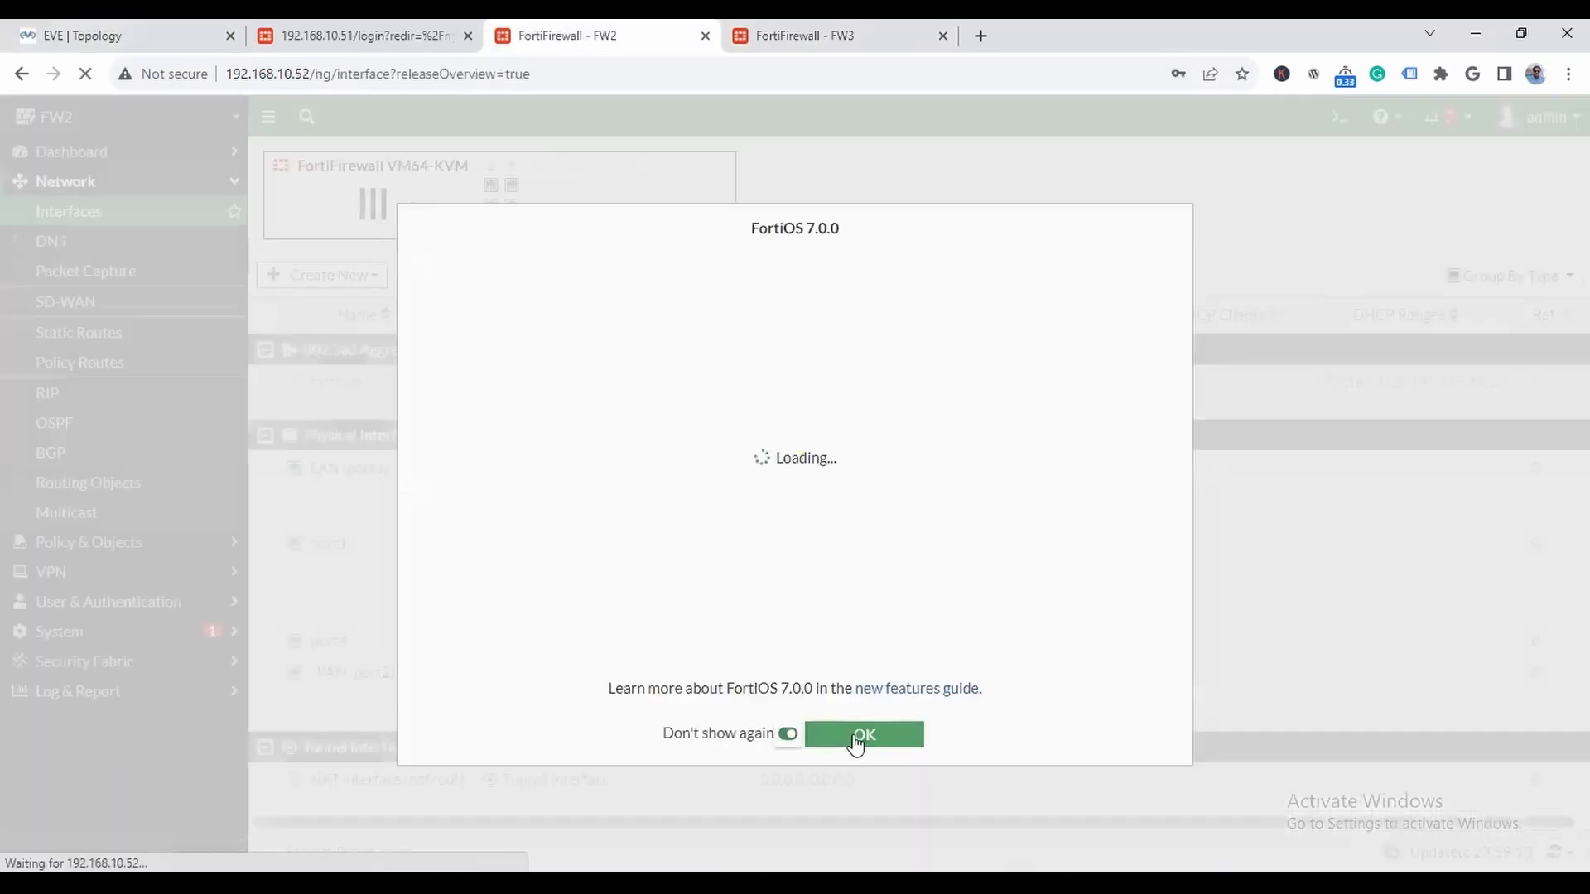
left_click(855, 737)
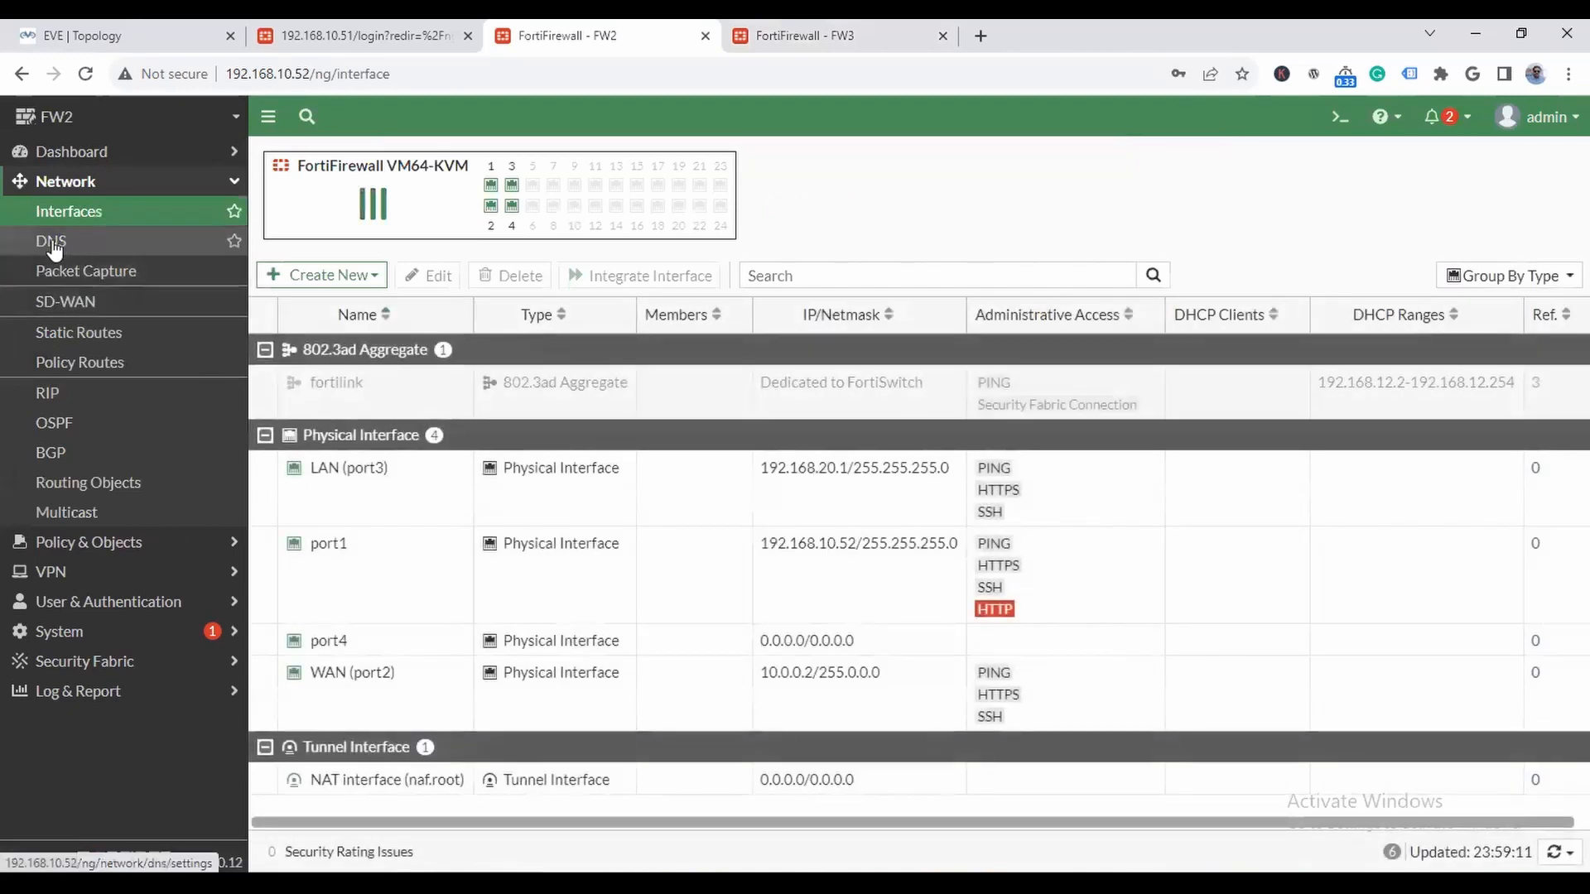
- Specify custom DNS servers on FW2 with 8.8.8.8 as primary and 1.1.1.1 as secondary, and apply the settings
left_click(53, 246)
left_click(634, 200)
left_click_drag(636, 233, 335, 239)
type("8.8.8.")
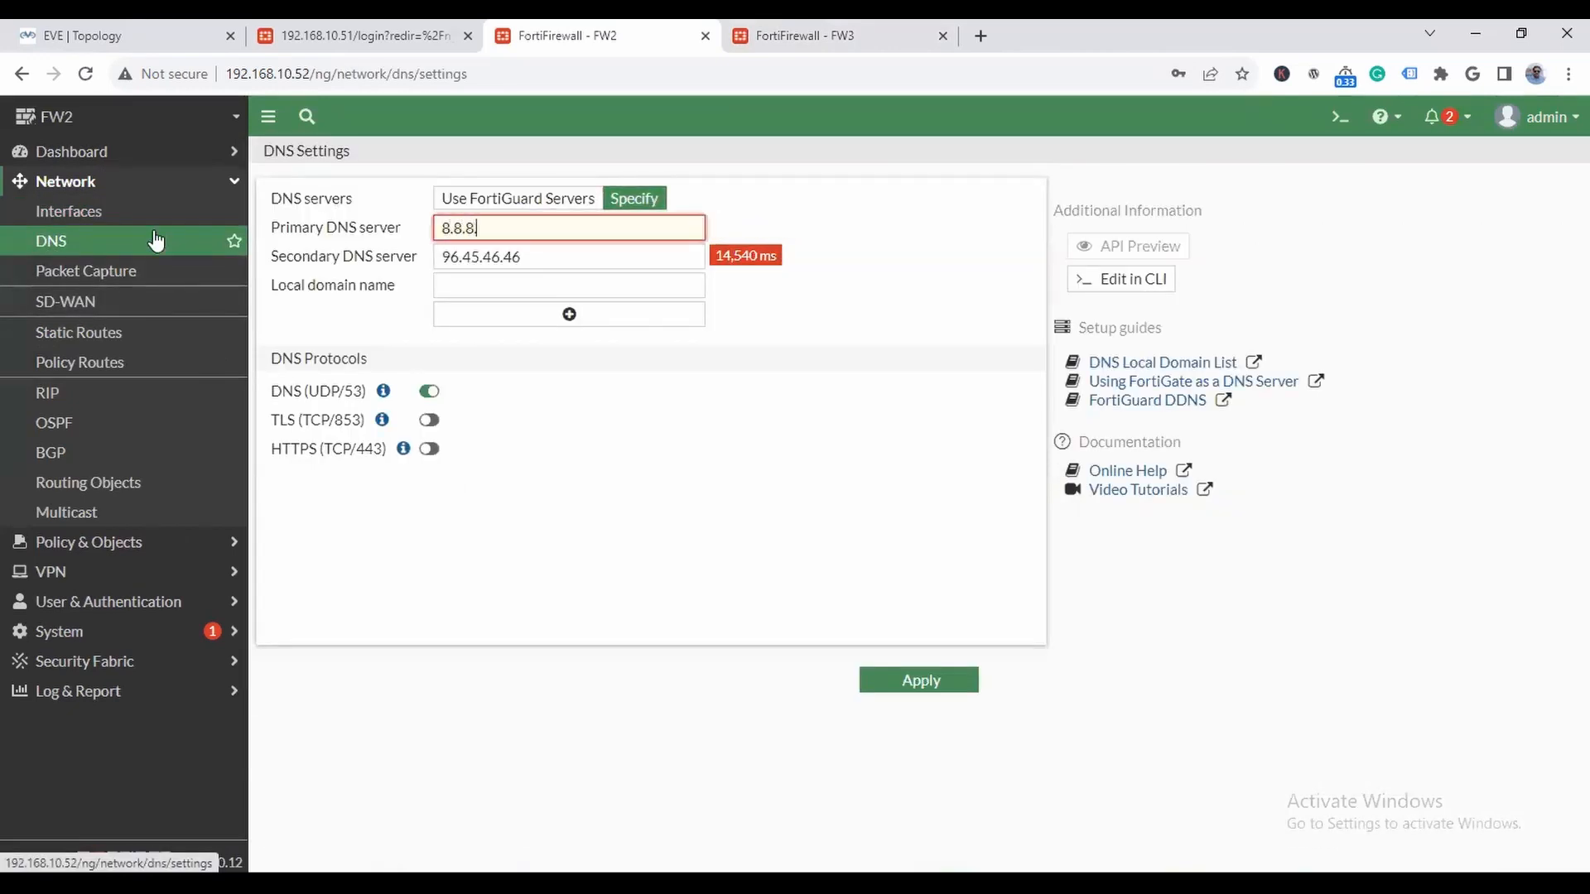
type("8")
key("Tab")
type("1.1.1.1")
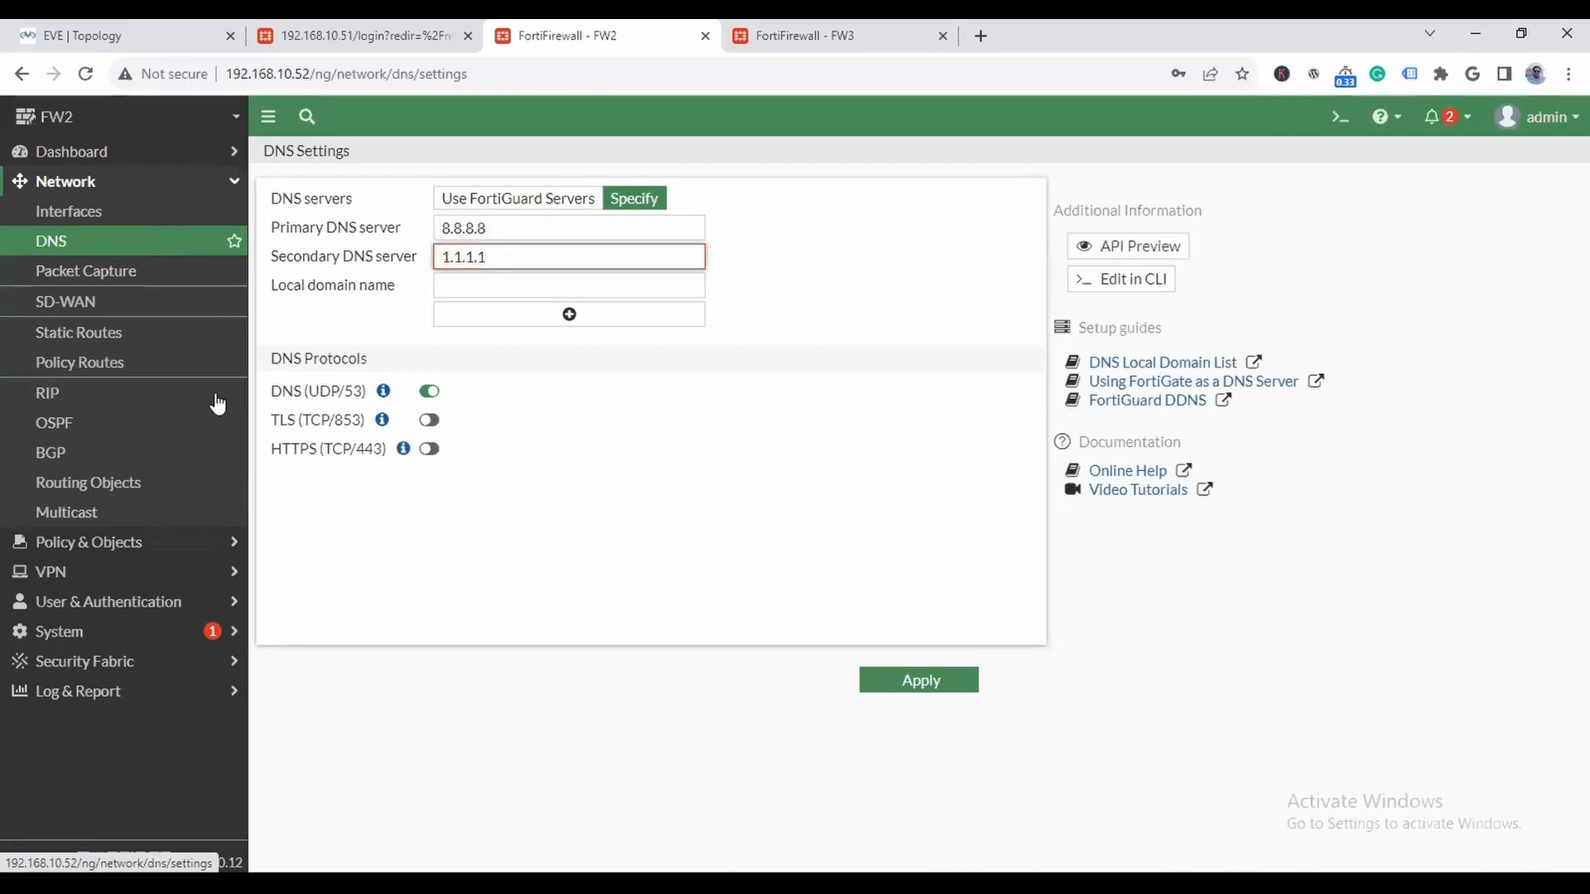
left_click(879, 681)
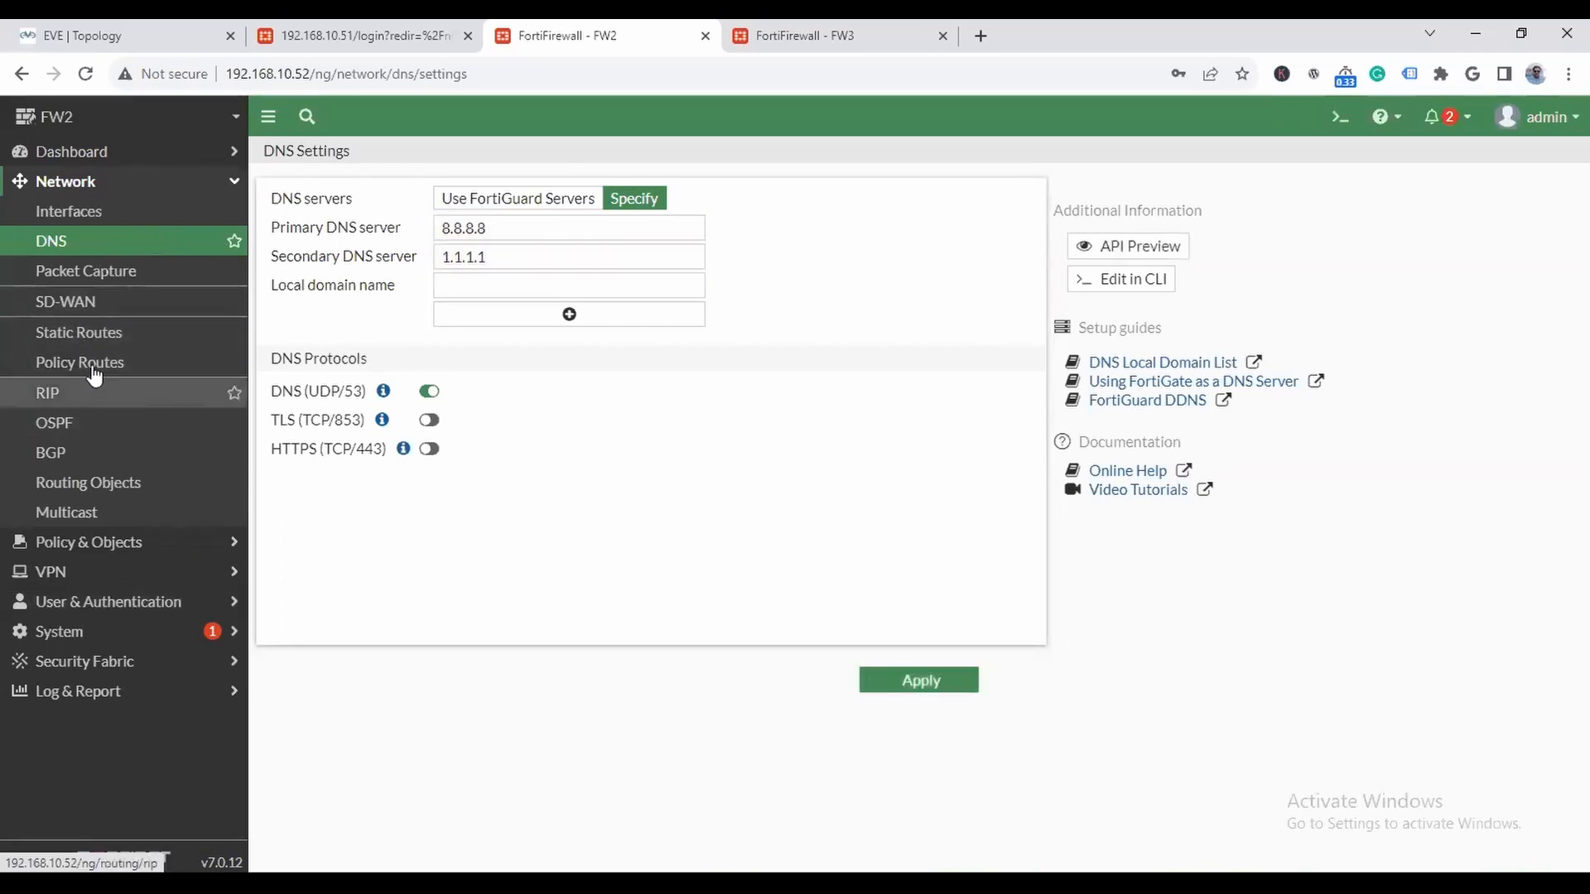
- Create a static default route on FW2 for 0.0.0.0/0.0.0.0 with gateway 10.0.0.254 through WAN (port2)
left_click(87, 332)
left_click(320, 163)
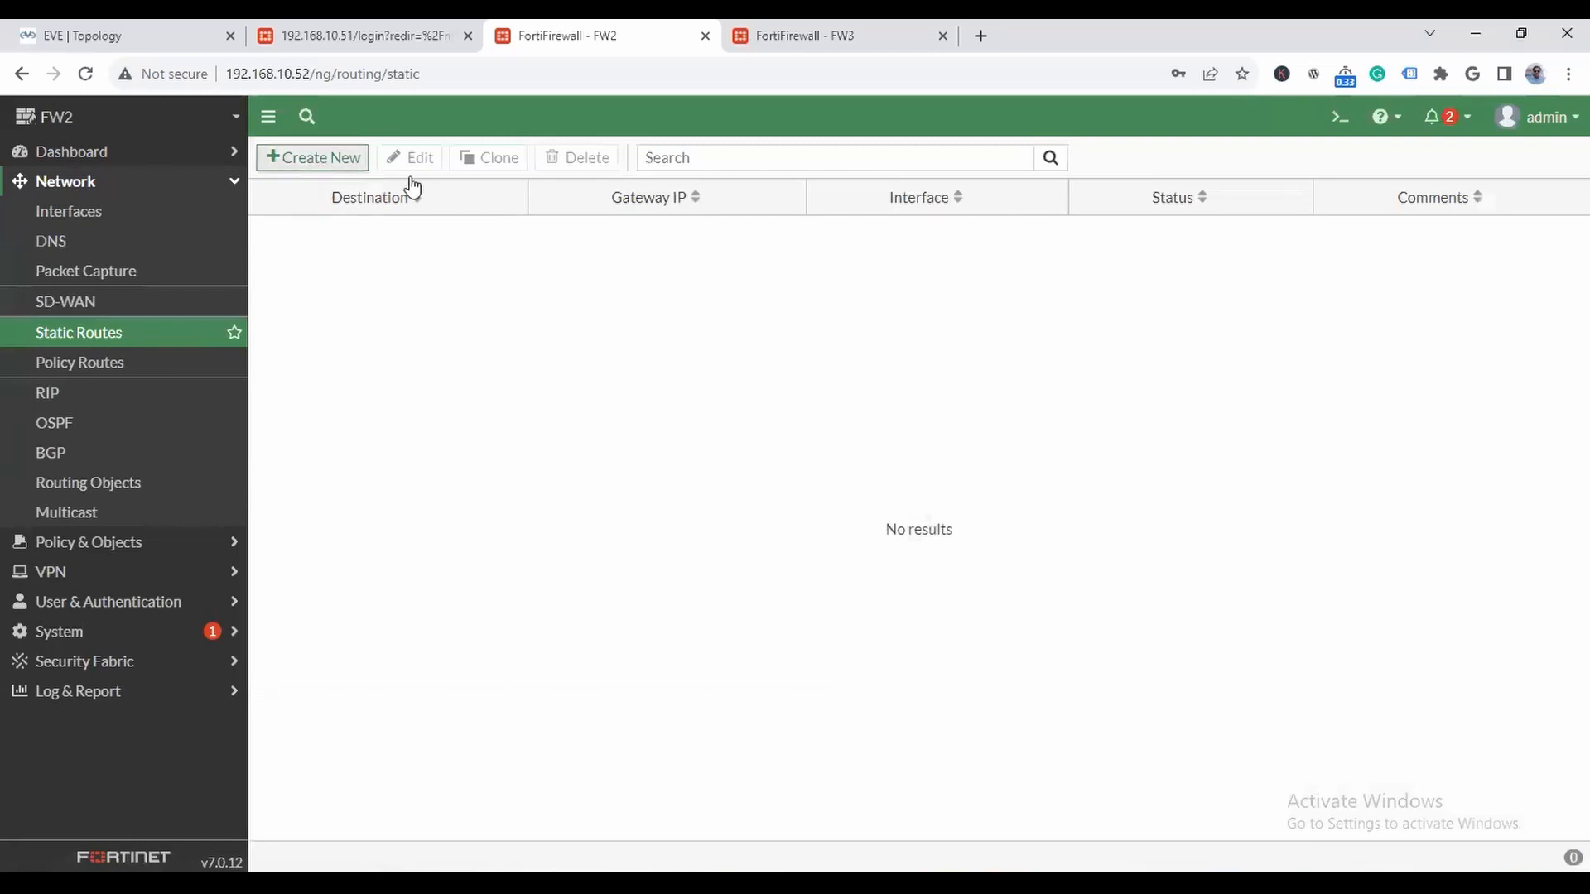
left_click_drag(557, 255, 362, 259)
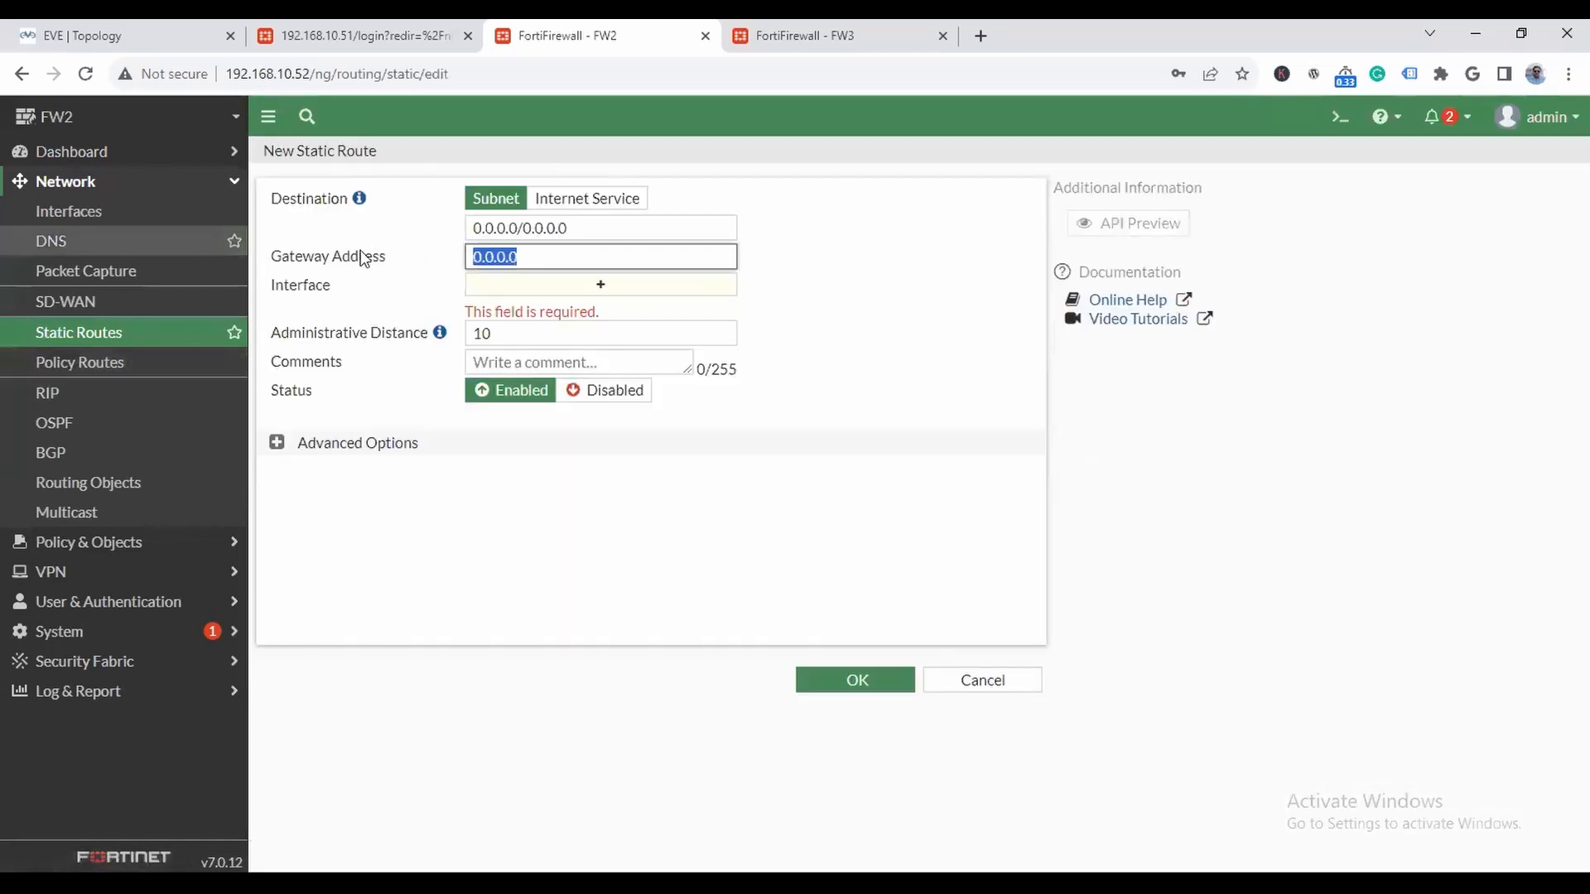
left_click(106, 33)
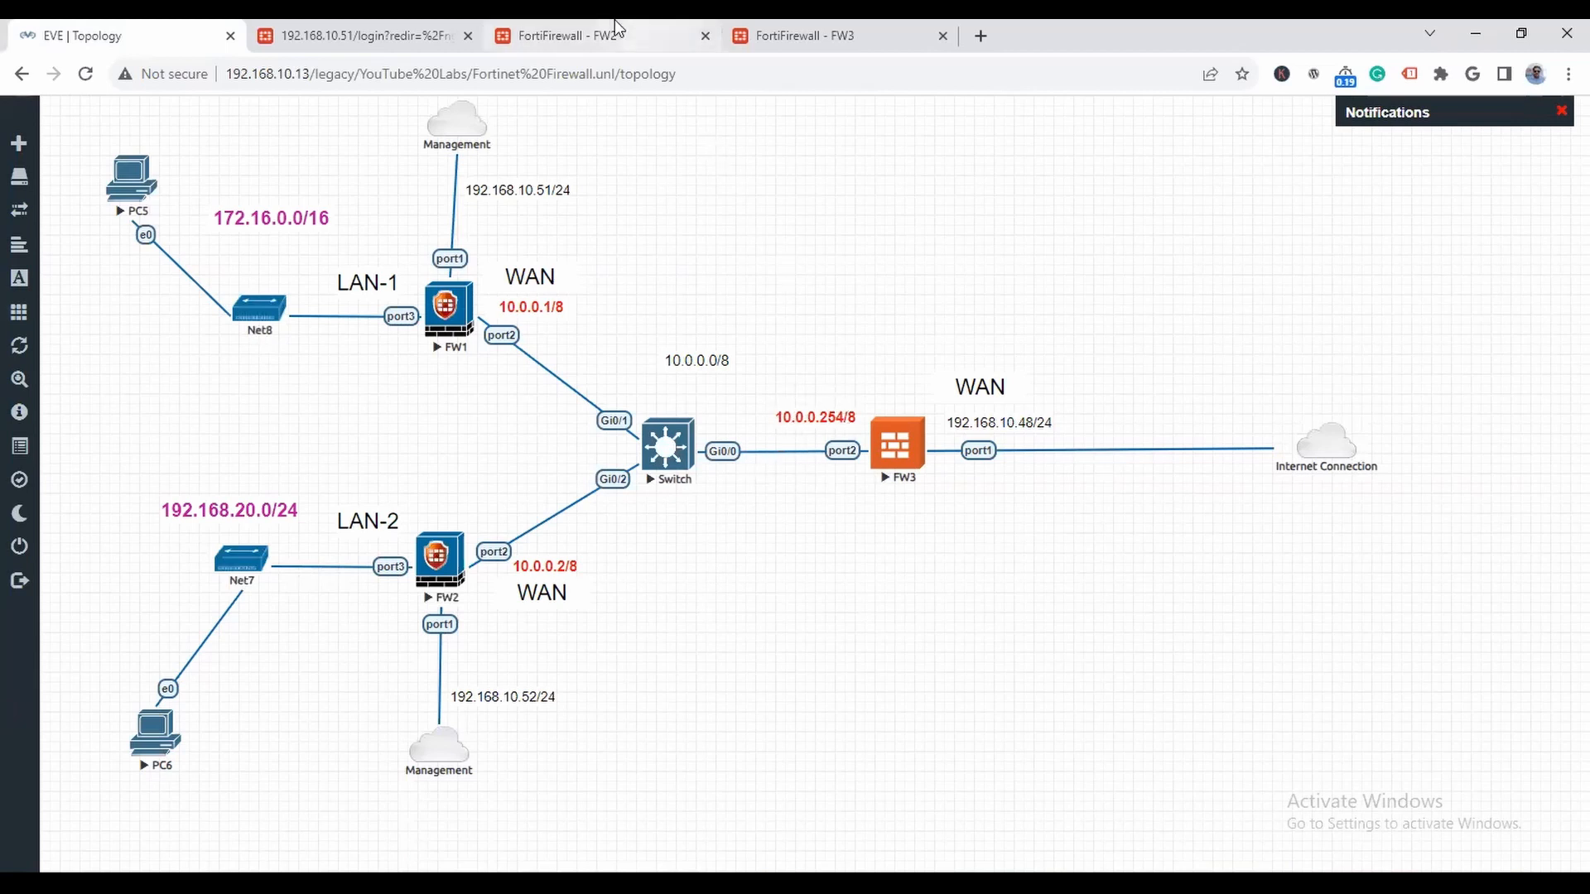
left_click(584, 35)
type("10.0.0.254")
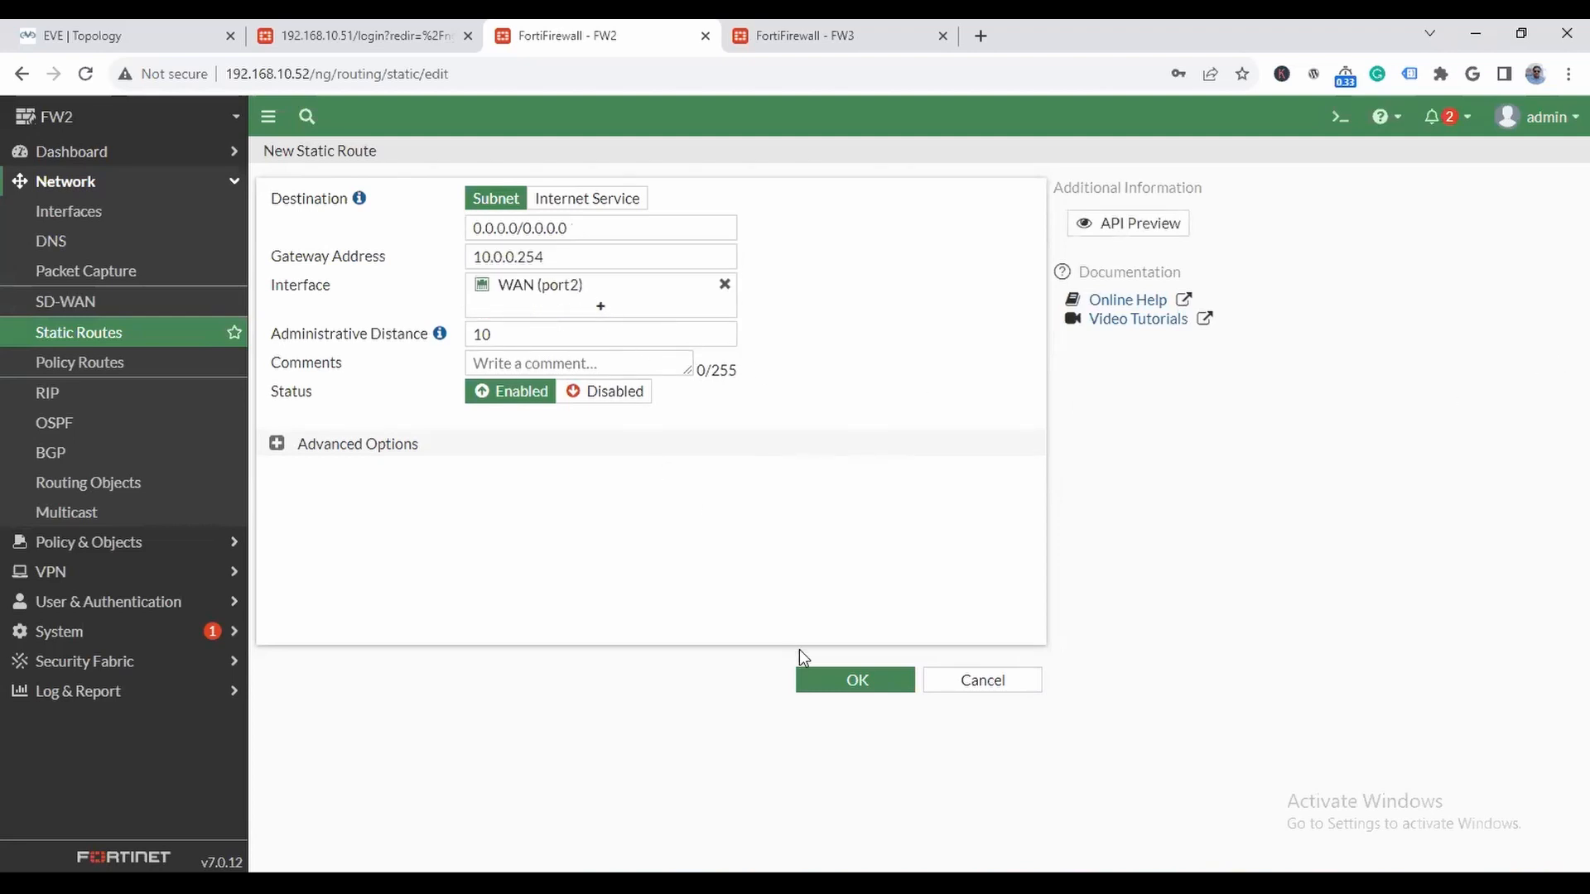
left_click(851, 682)
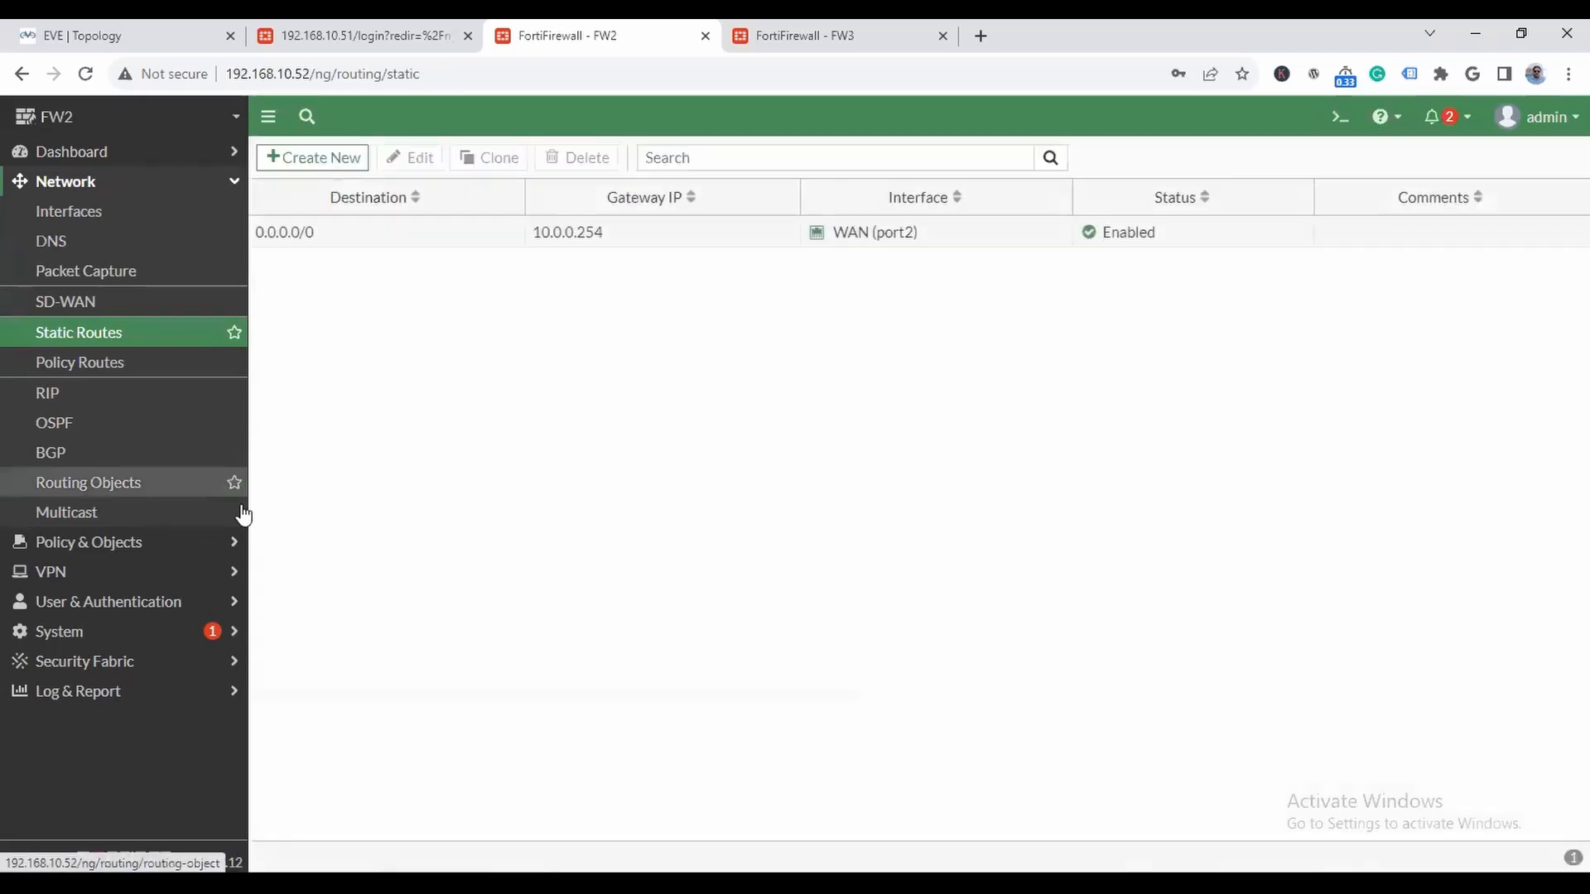
- Start a new firewall policy on FW2 and name it LAN-to-WAN
left_click(153, 542)
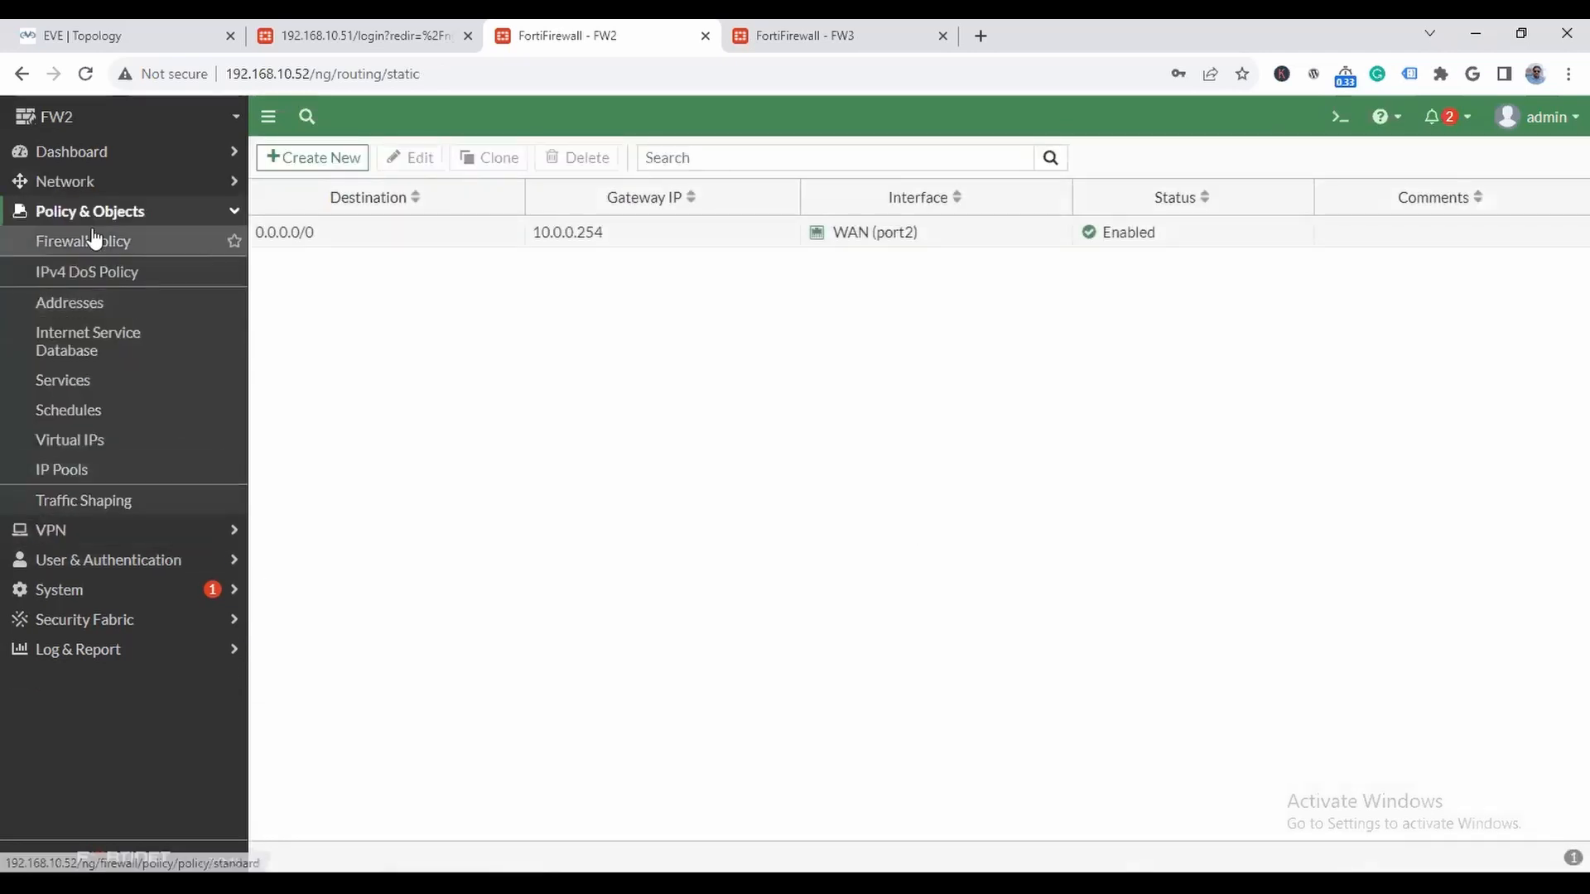
left_click(93, 239)
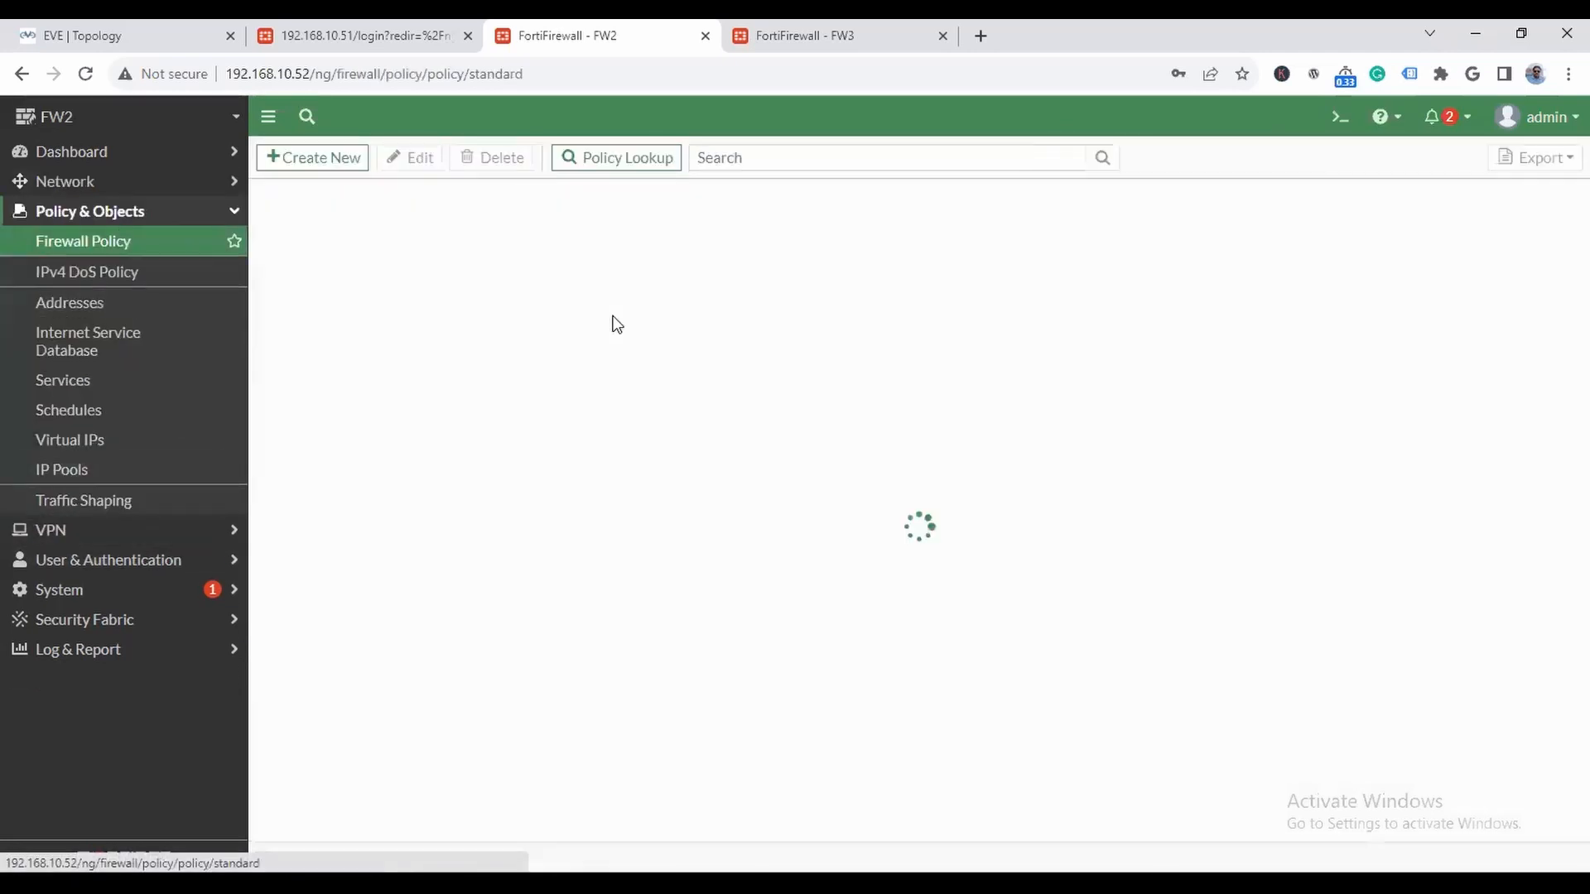
left_click(309, 159)
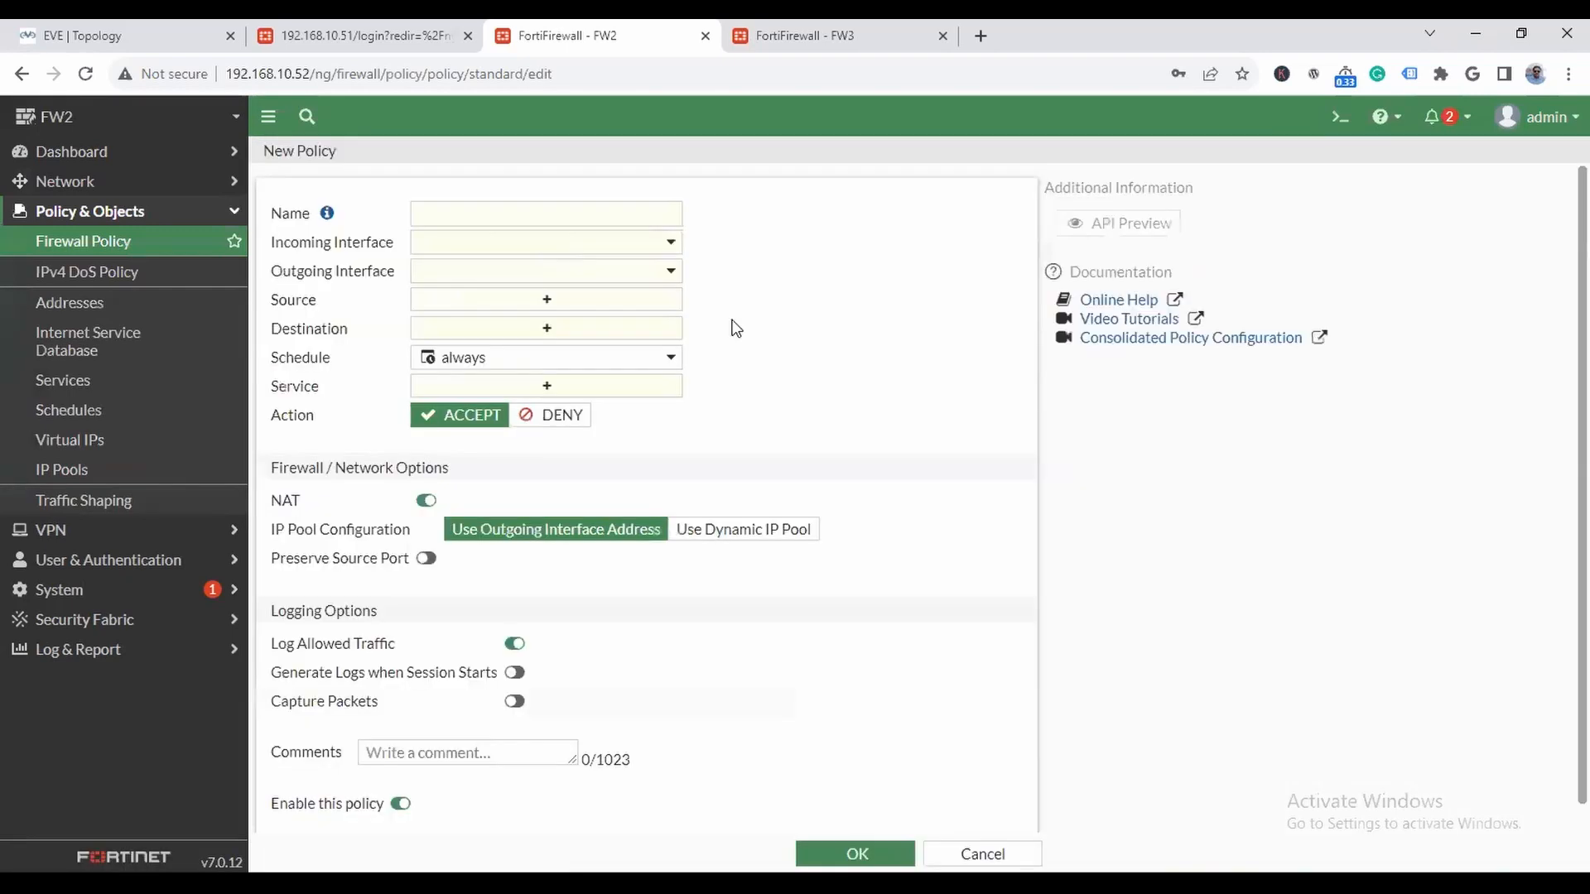
left_click(484, 203)
type("LAN")
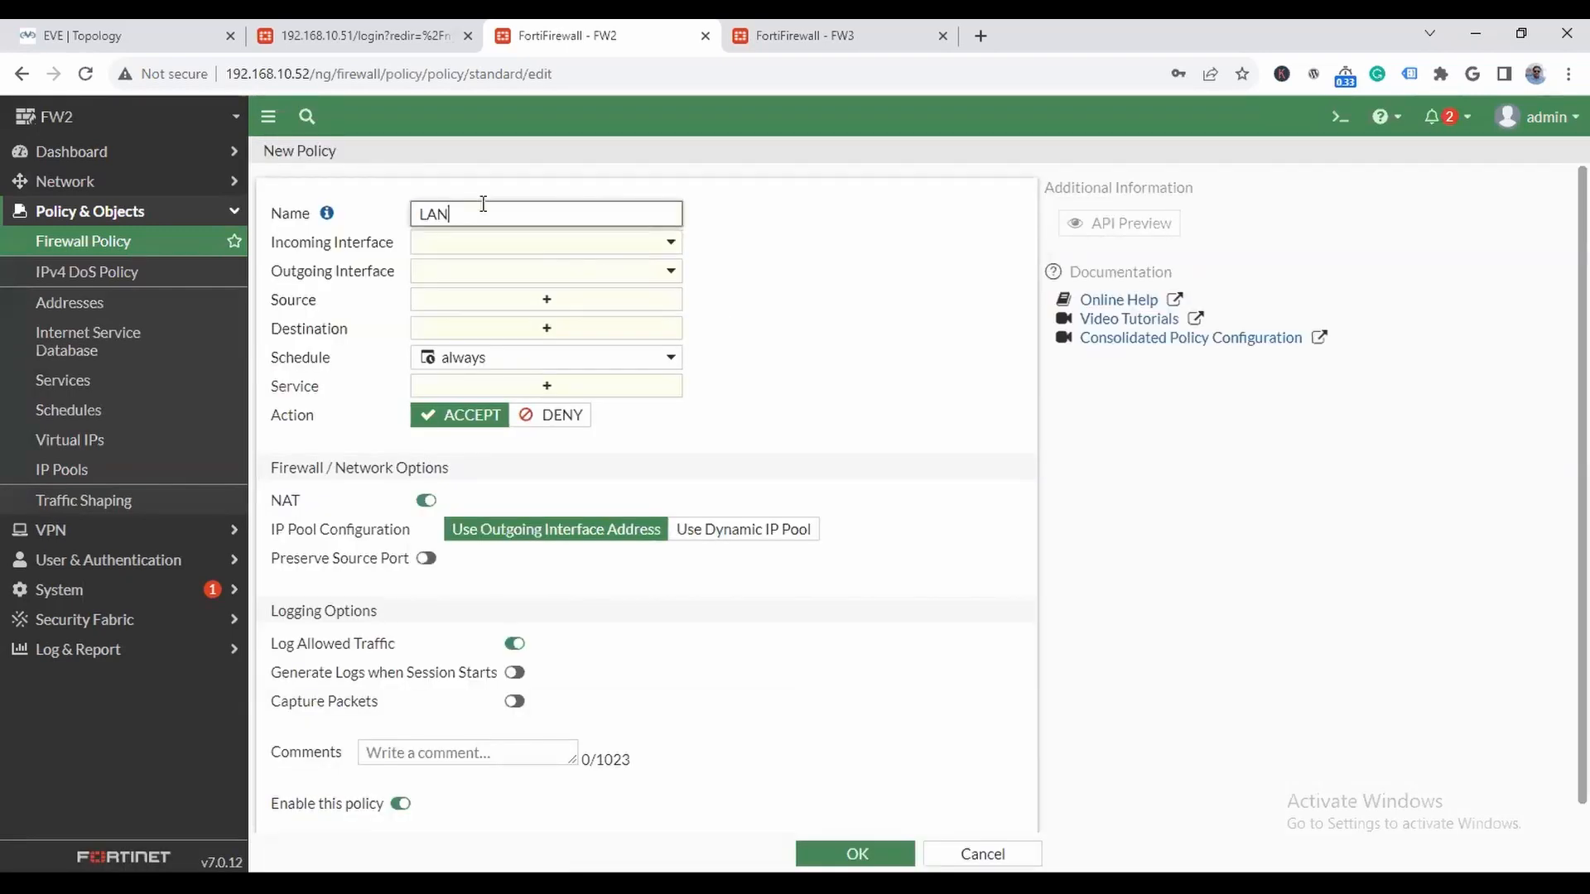
type("-to-=WA")
key("BackSpace")
- Set the FW2 policy's incoming interface to LAN (port3) and its outgoing interface to WAN (port2)
left_click(553, 246)
left_click(504, 326)
left_click(545, 245)
left_click(501, 372)
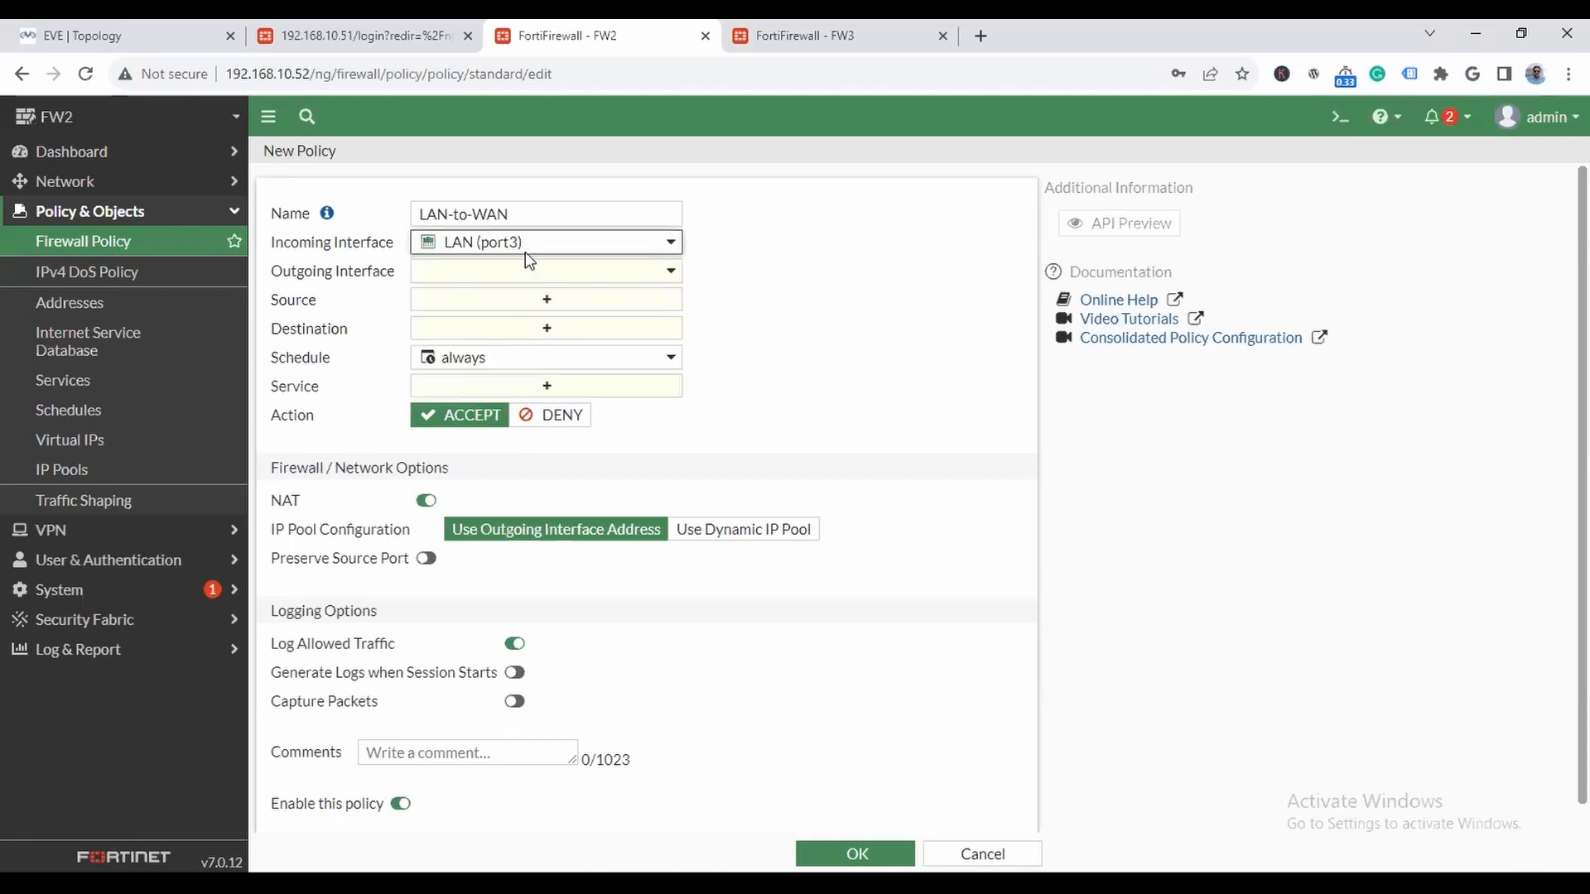
left_click(525, 252)
left_click(751, 364)
left_click(559, 276)
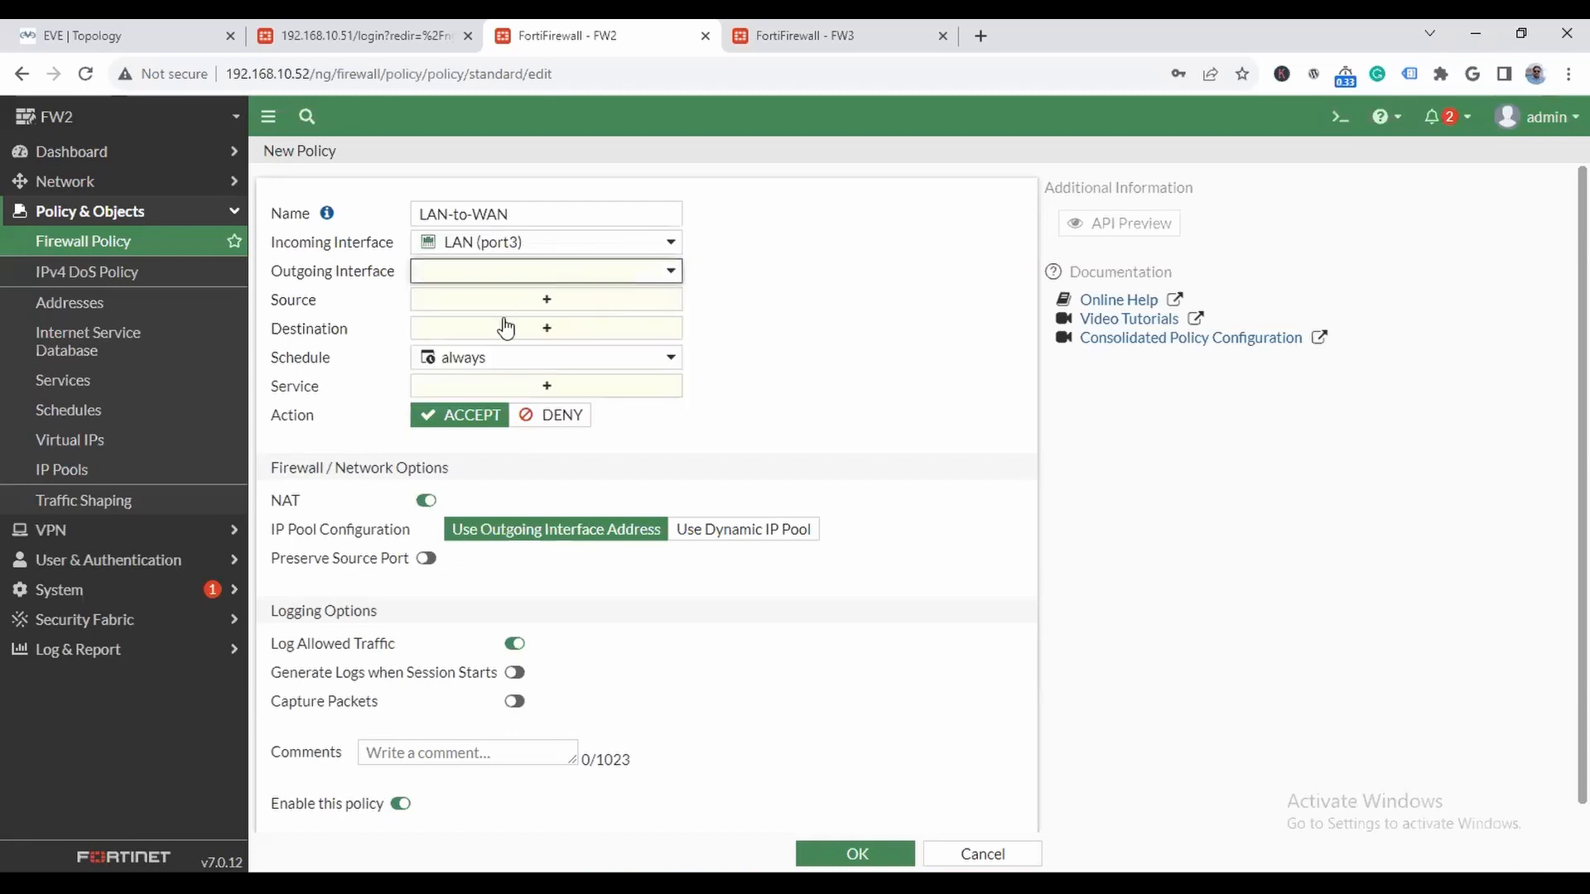
left_click(497, 375)
- Set the FW2 policy's source and destination to all and its service to ALL
left_click(586, 300)
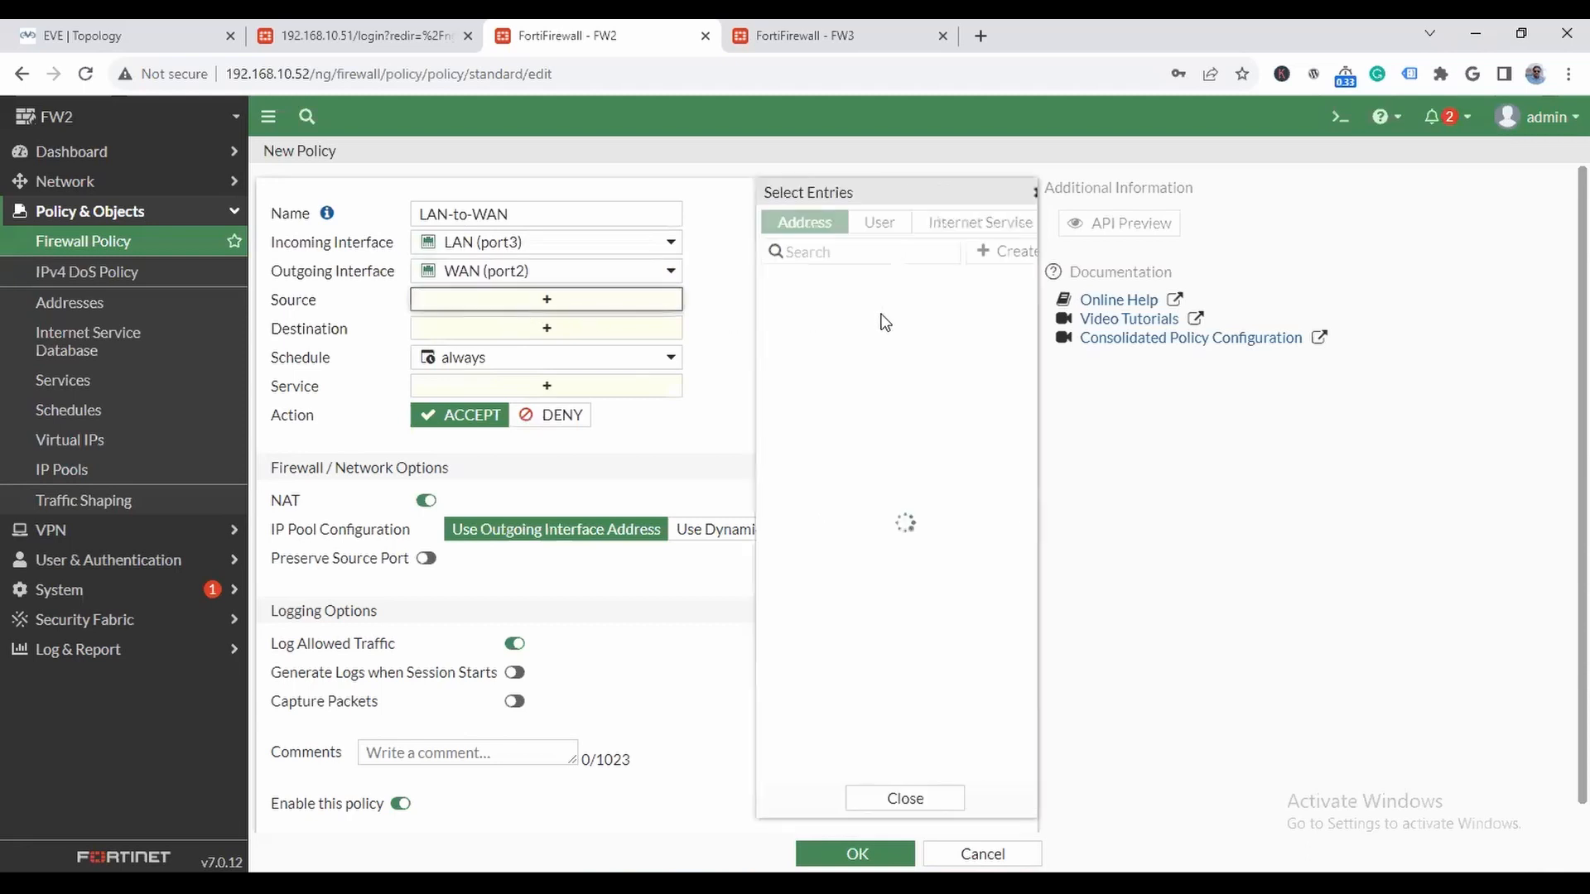
left_click(782, 313)
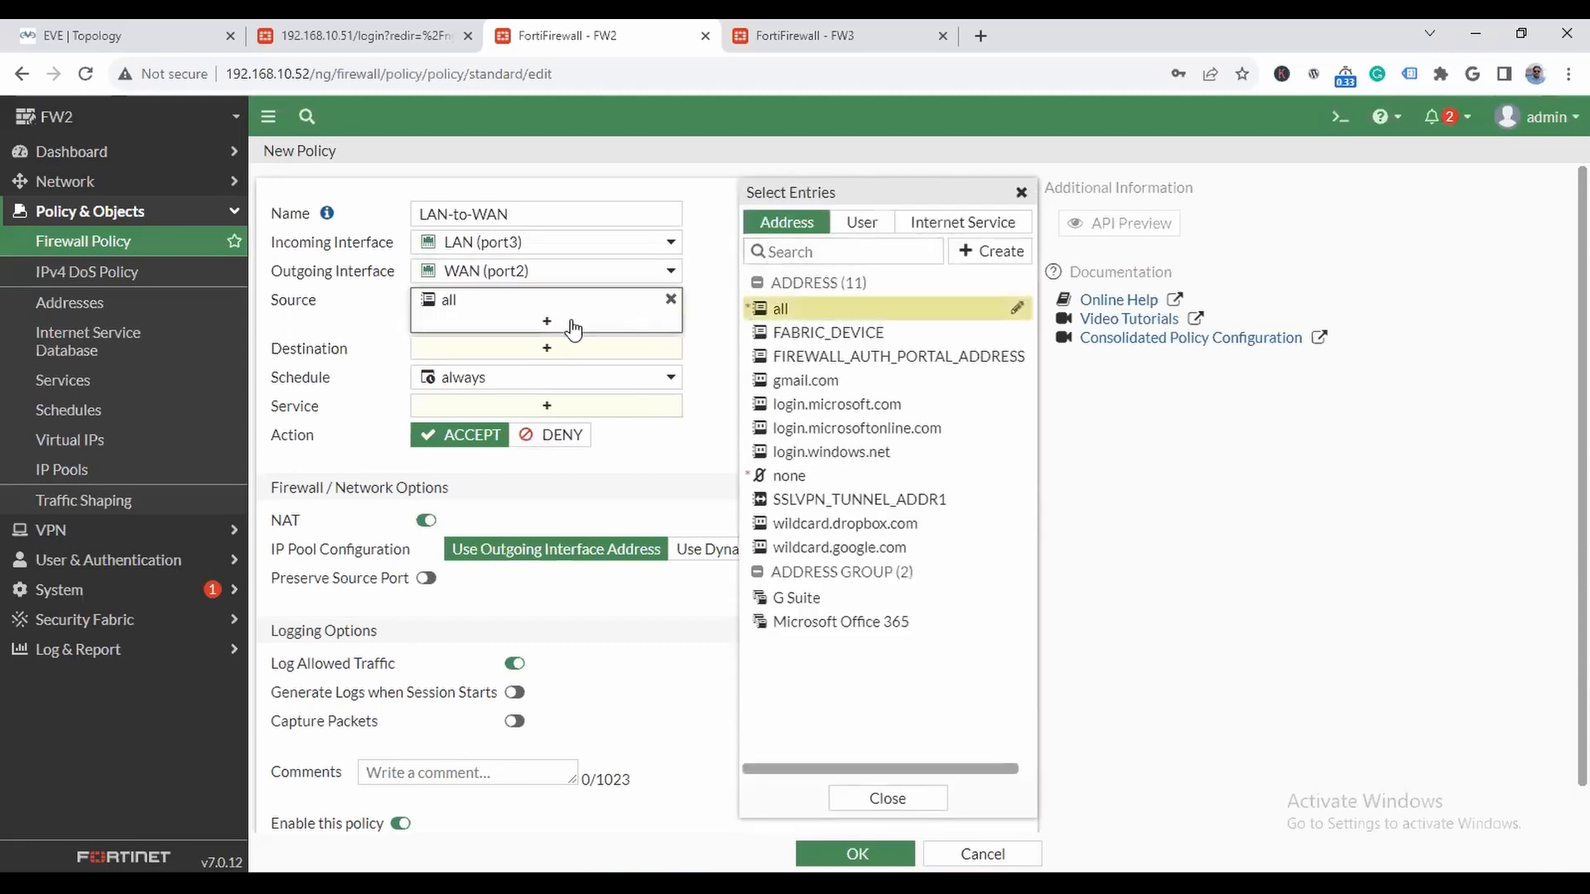
left_click(556, 347)
left_click(779, 309)
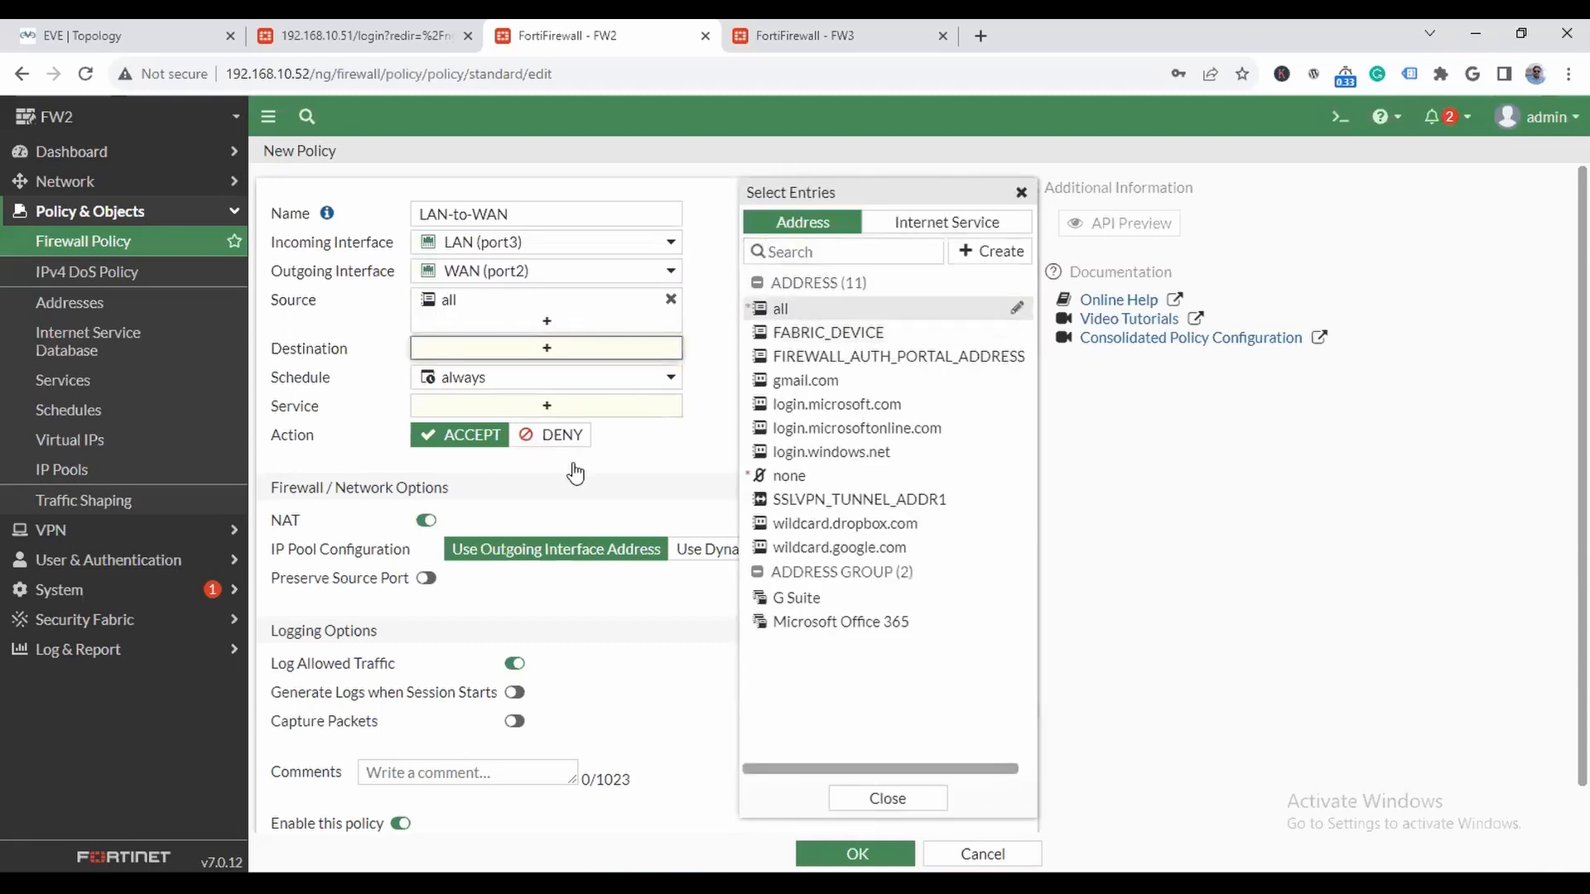
left_click(535, 432)
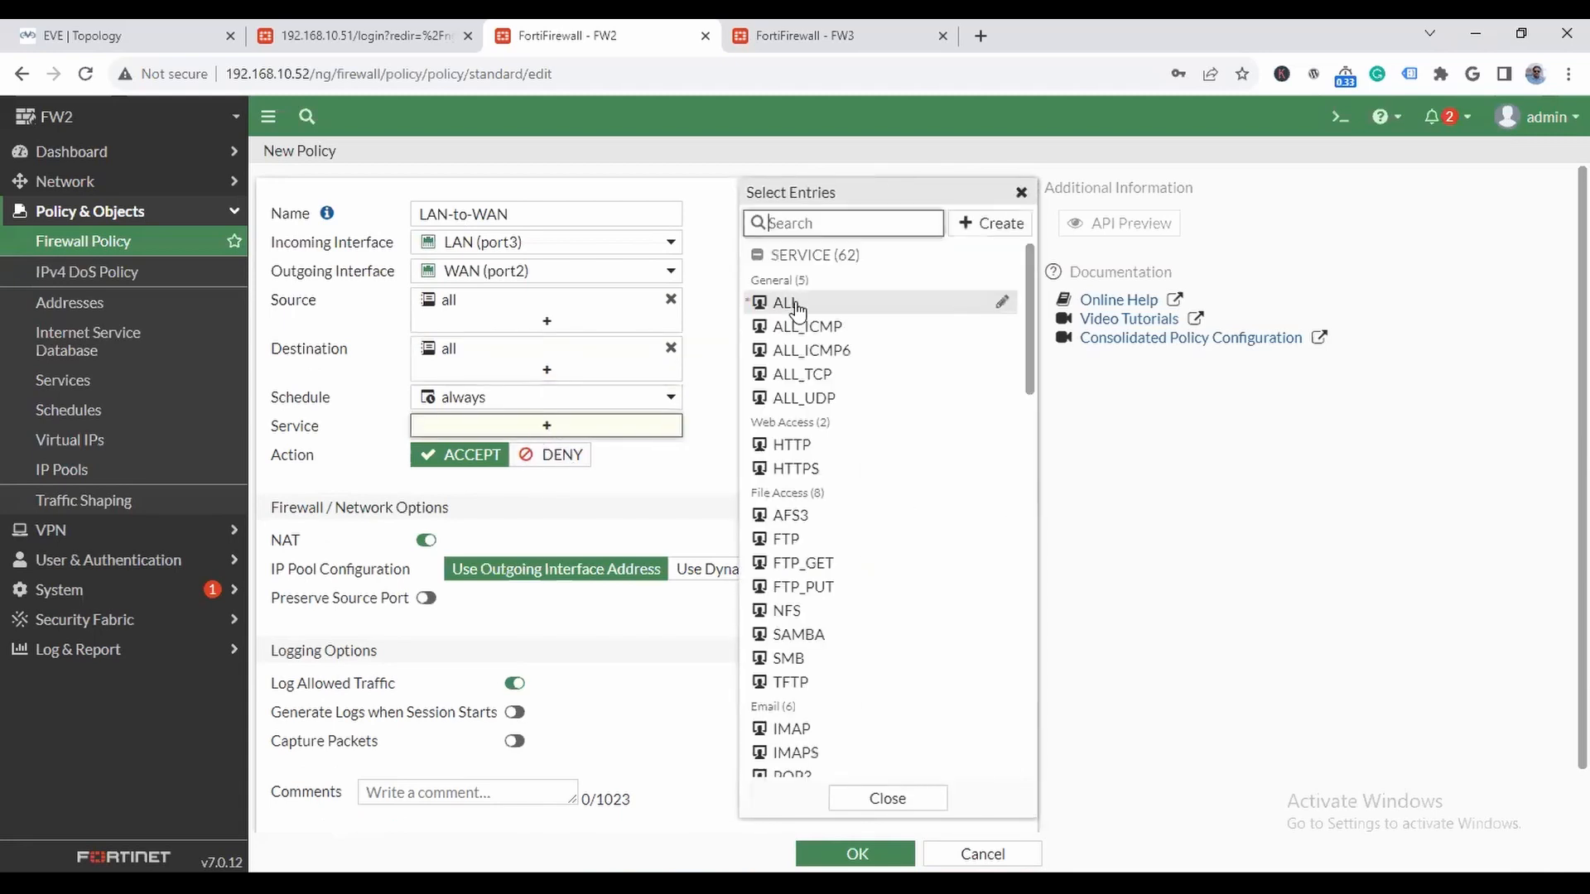
left_click(785, 303)
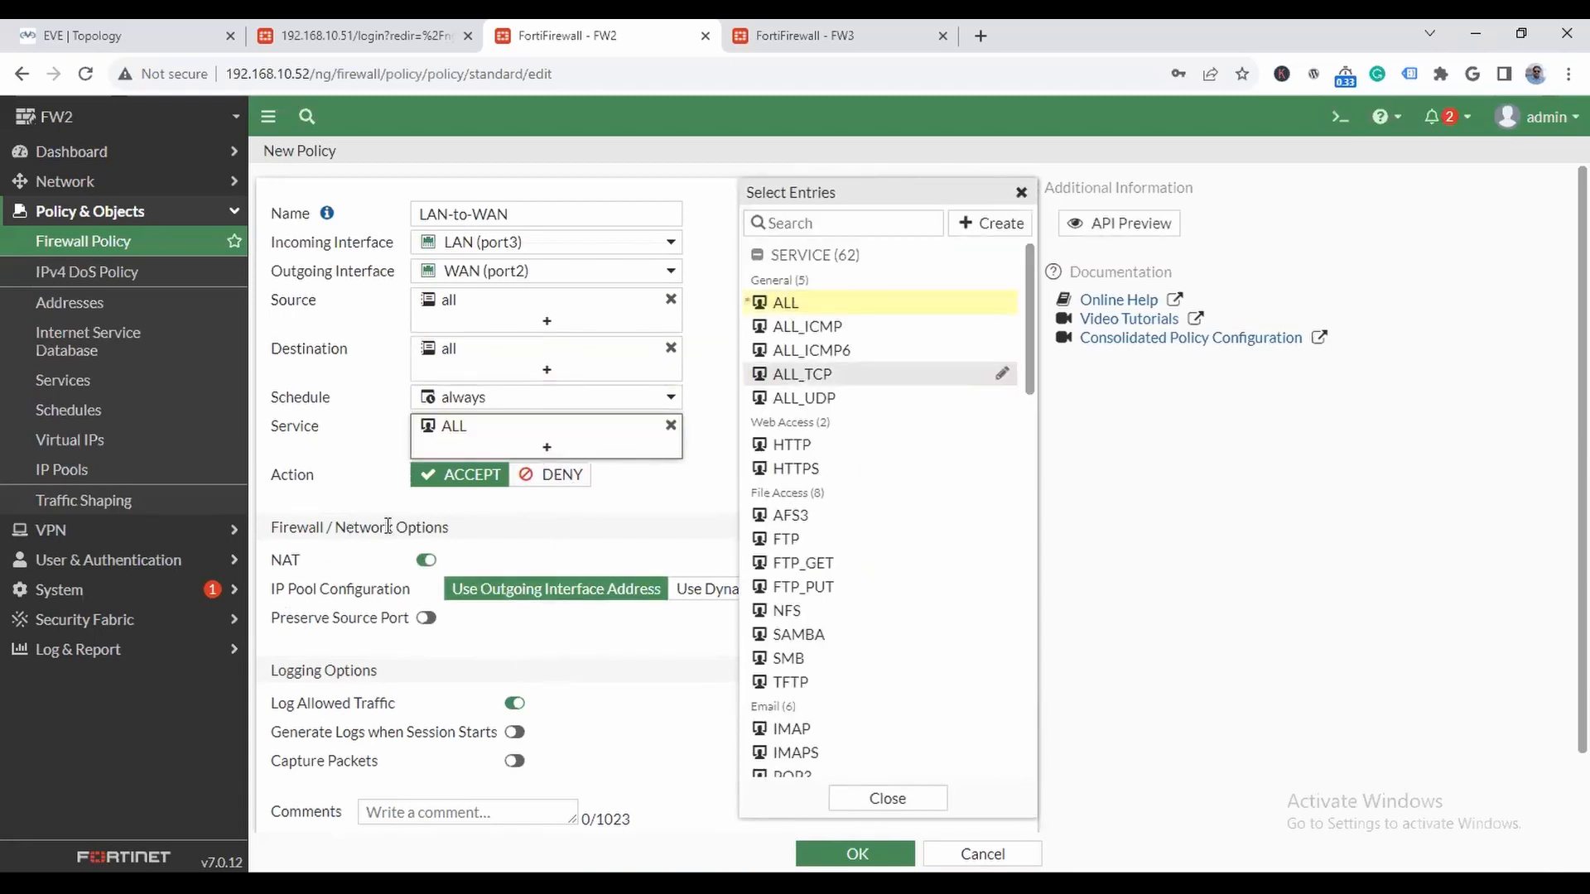
- Disable NAT on the new FW2 LAN-to-WAN policy and save the policy
left_click(674, 504)
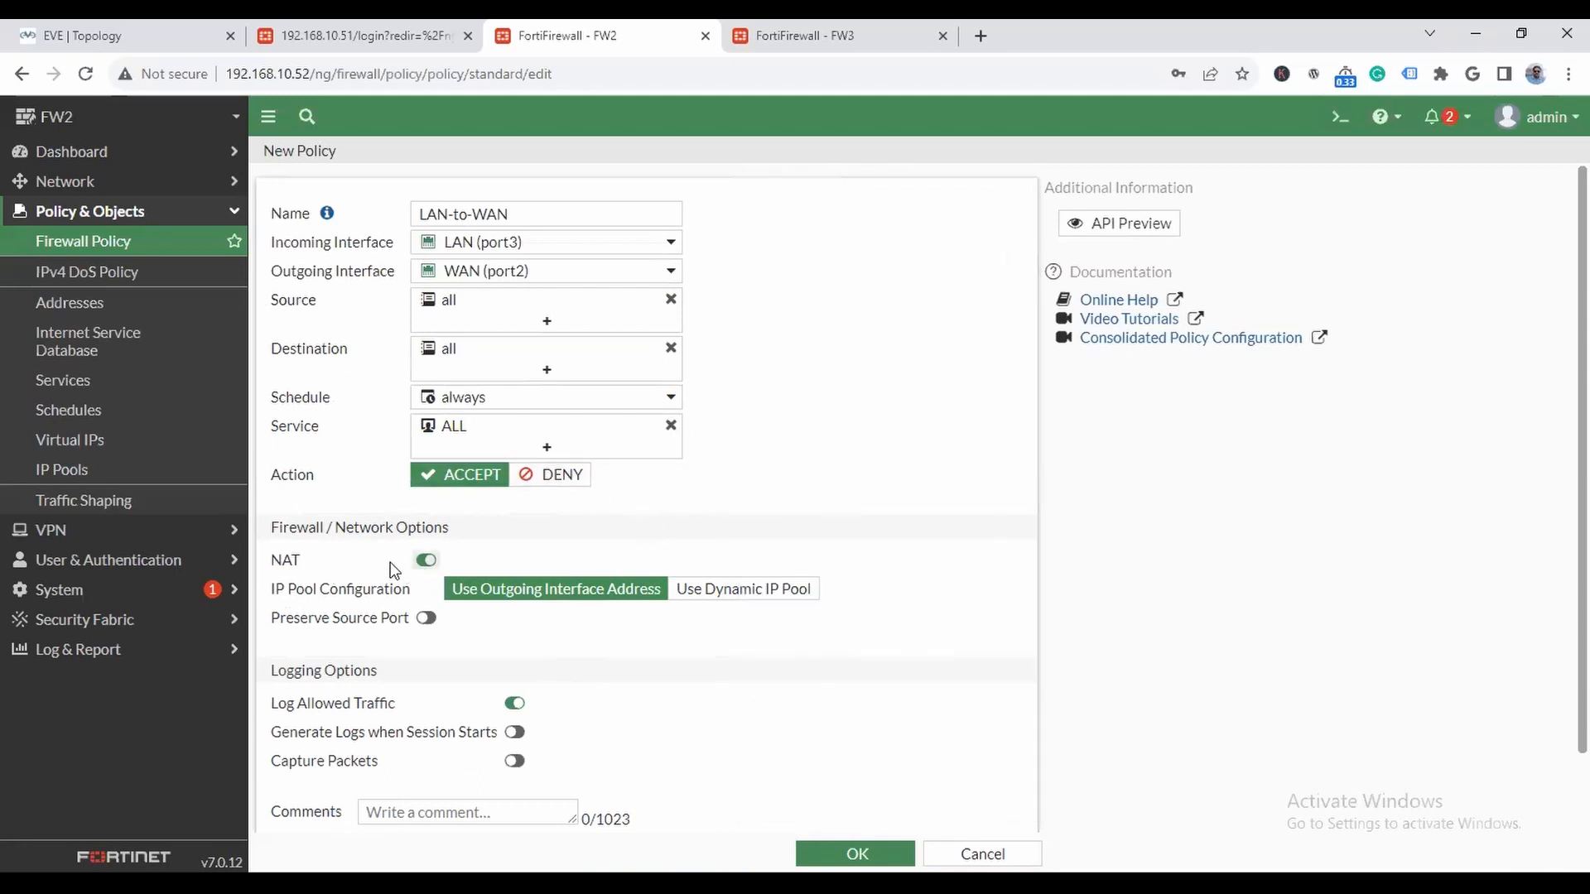
left_click(427, 560)
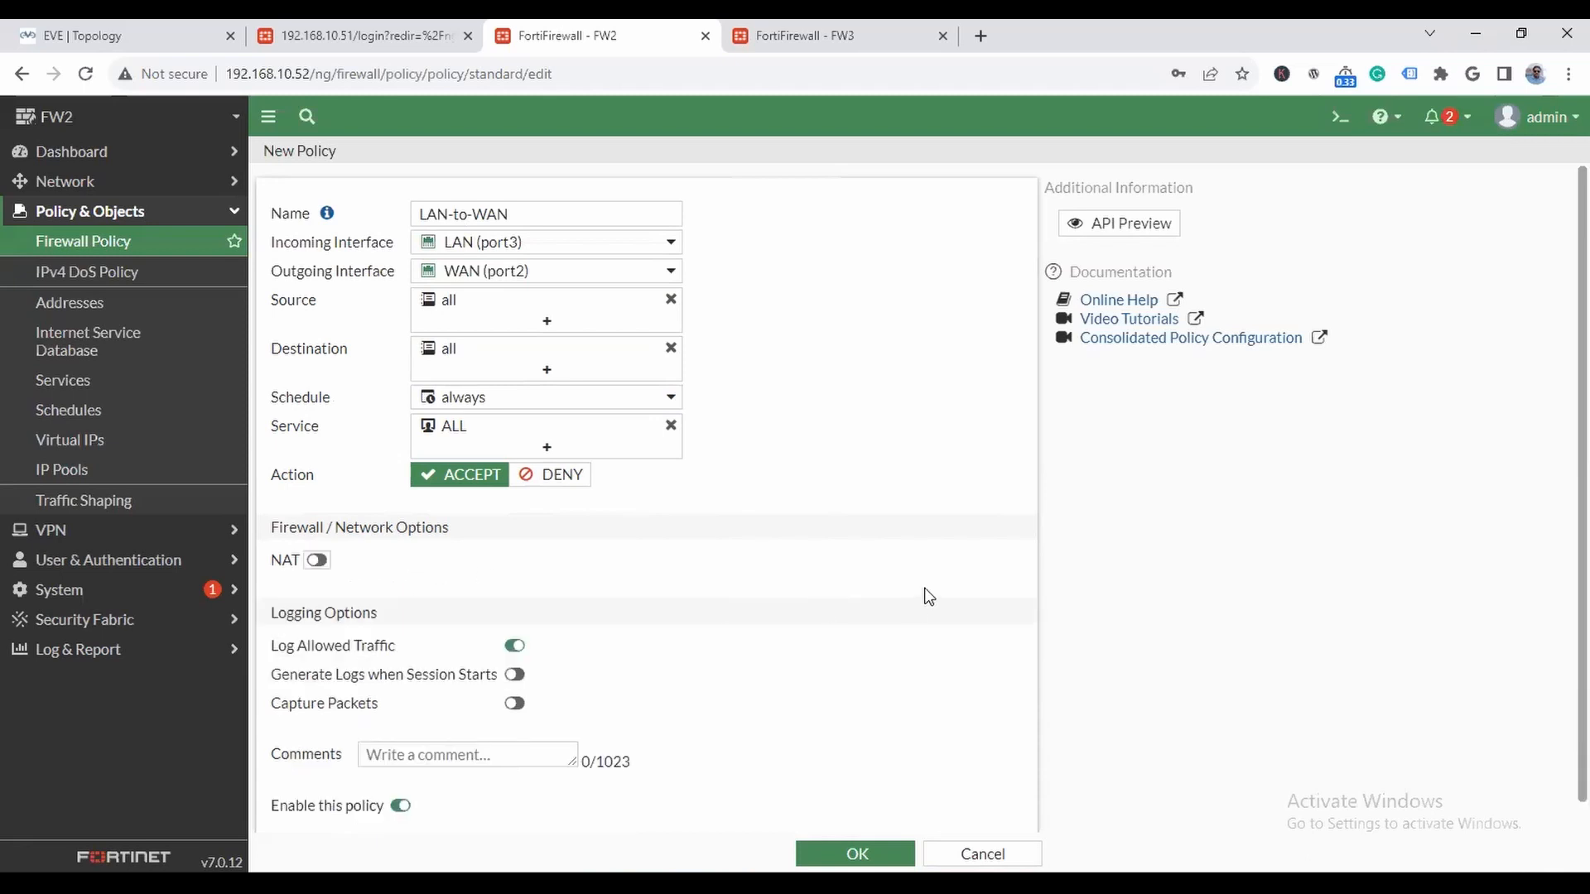
left_click(797, 845)
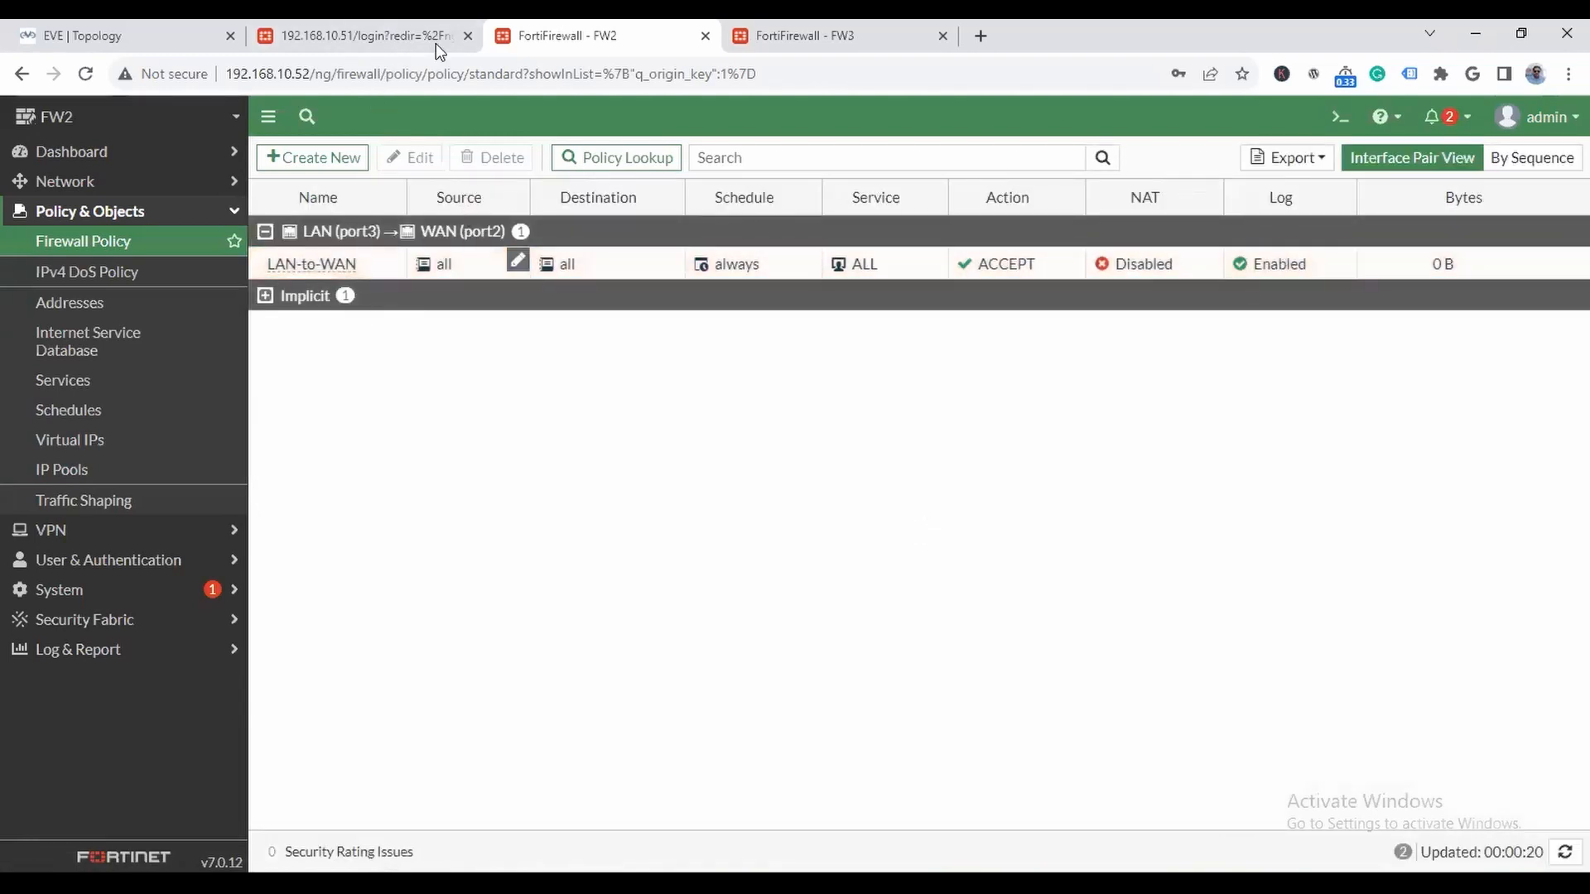
- Log in to FW1 as admin with the account password, declining to save it and dismissing the FortiOS 7.0.0 introduction
left_click(381, 31)
type("a")
key("Tab")
type("123")
key("Return")
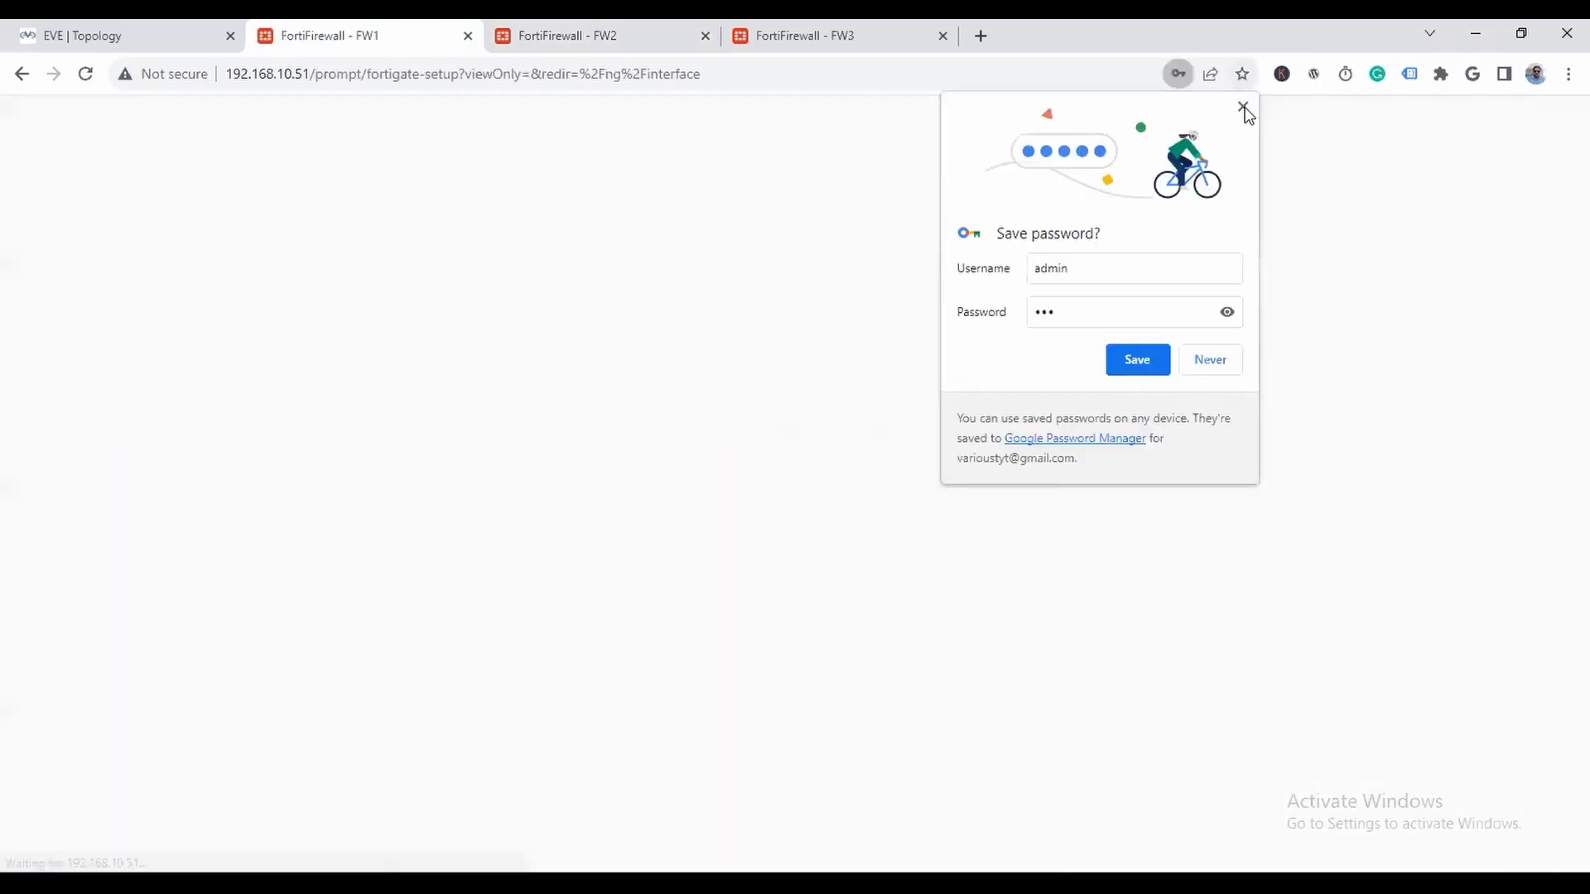
left_click(1242, 107)
left_click(814, 737)
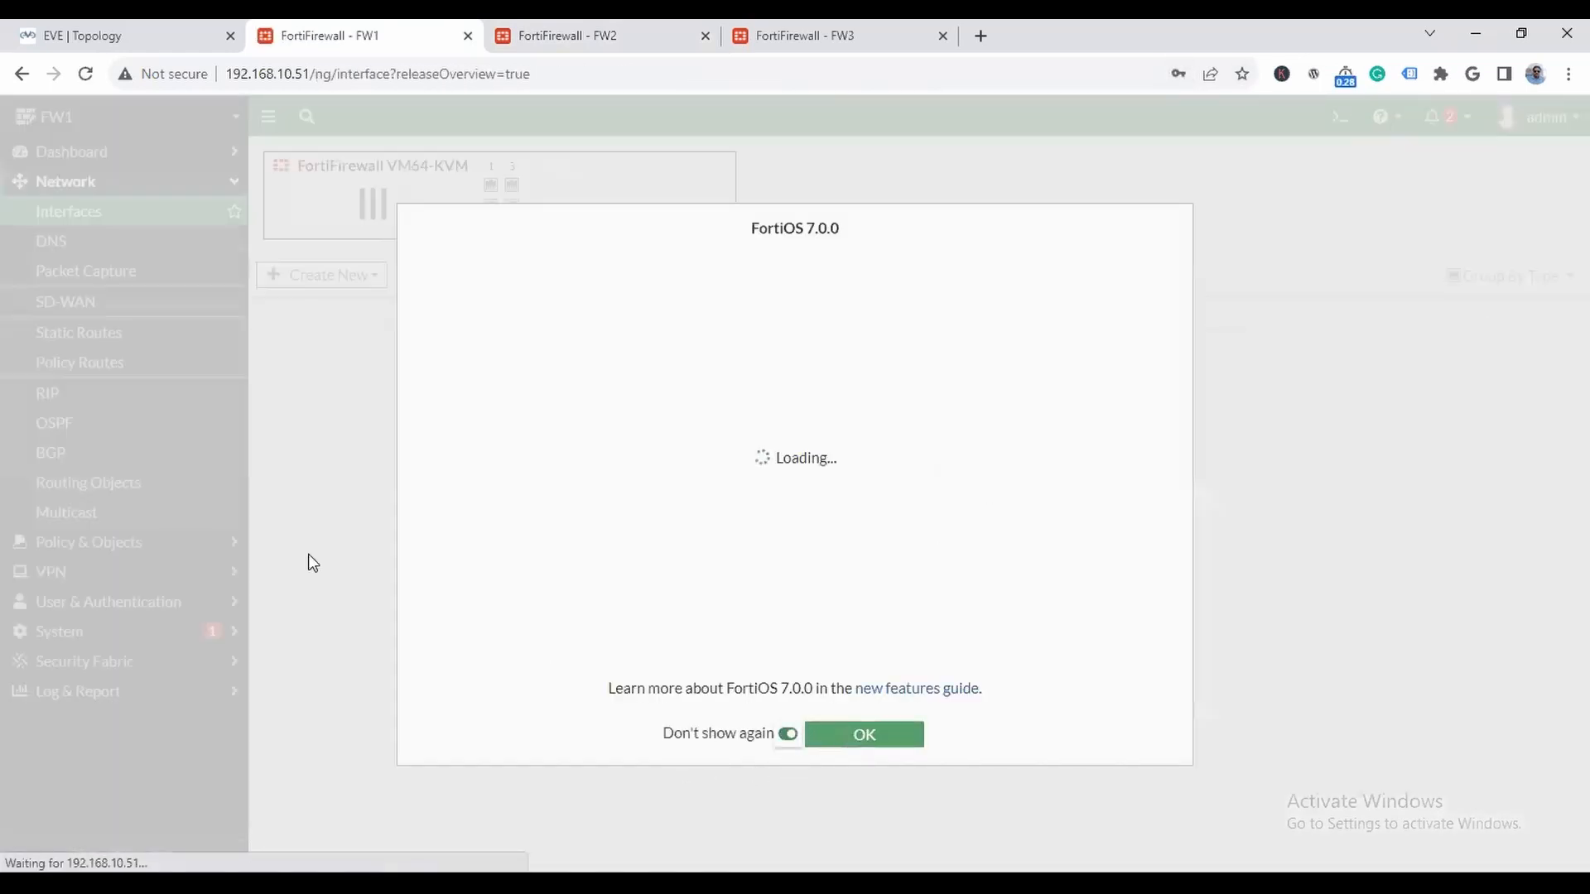
- Specify 8.8.8.8 as the primary and 1.1.1.1 as the secondary DNS server on FW1 and apply the settings
left_click(66, 241)
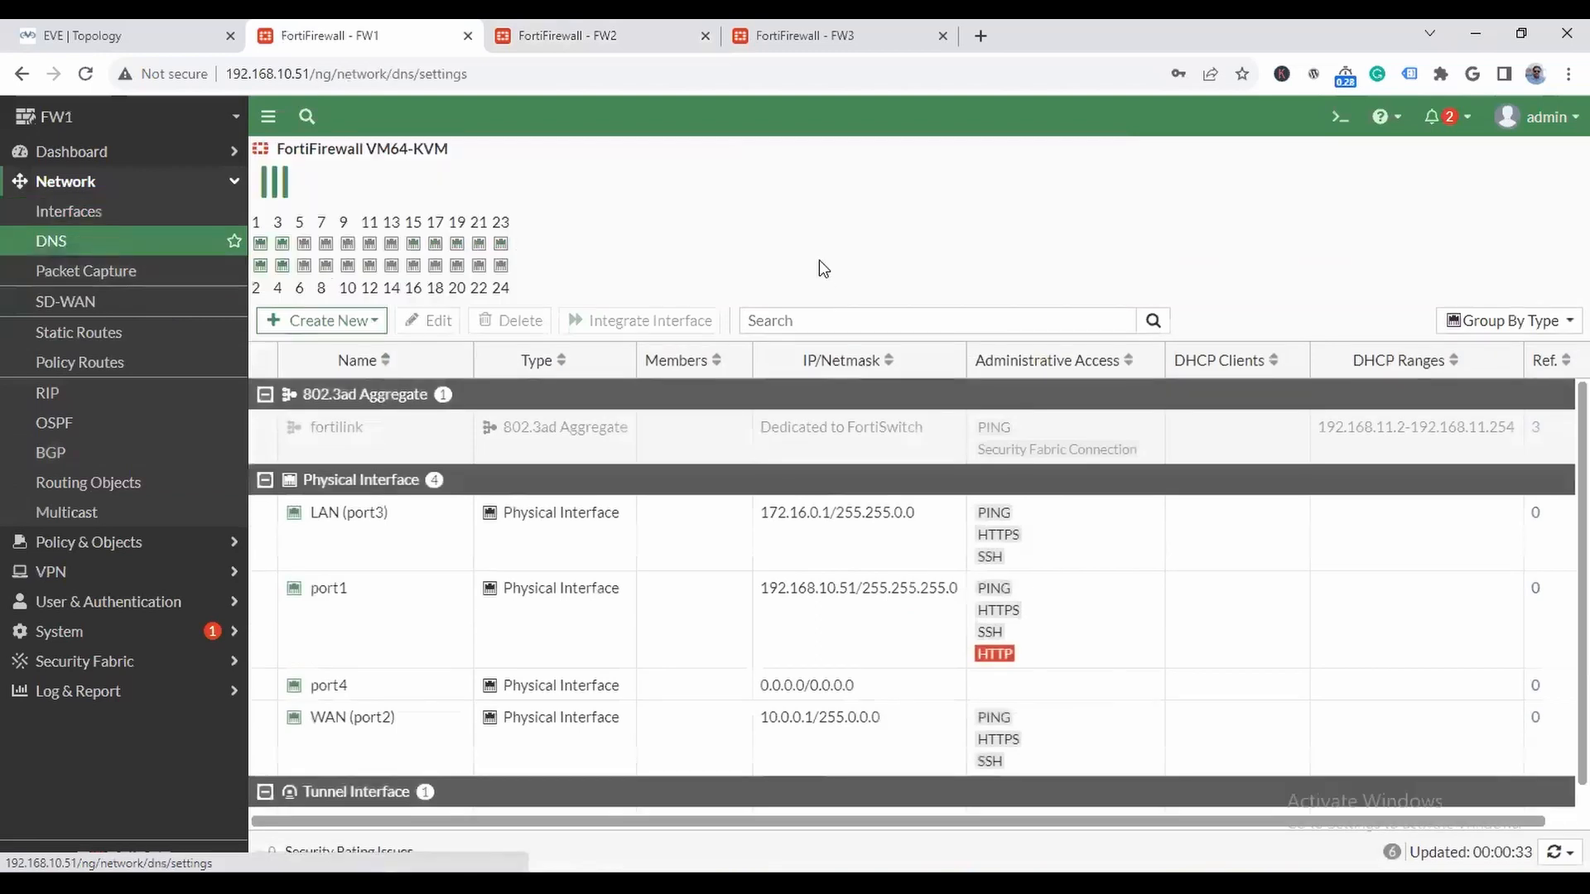
left_click(614, 203)
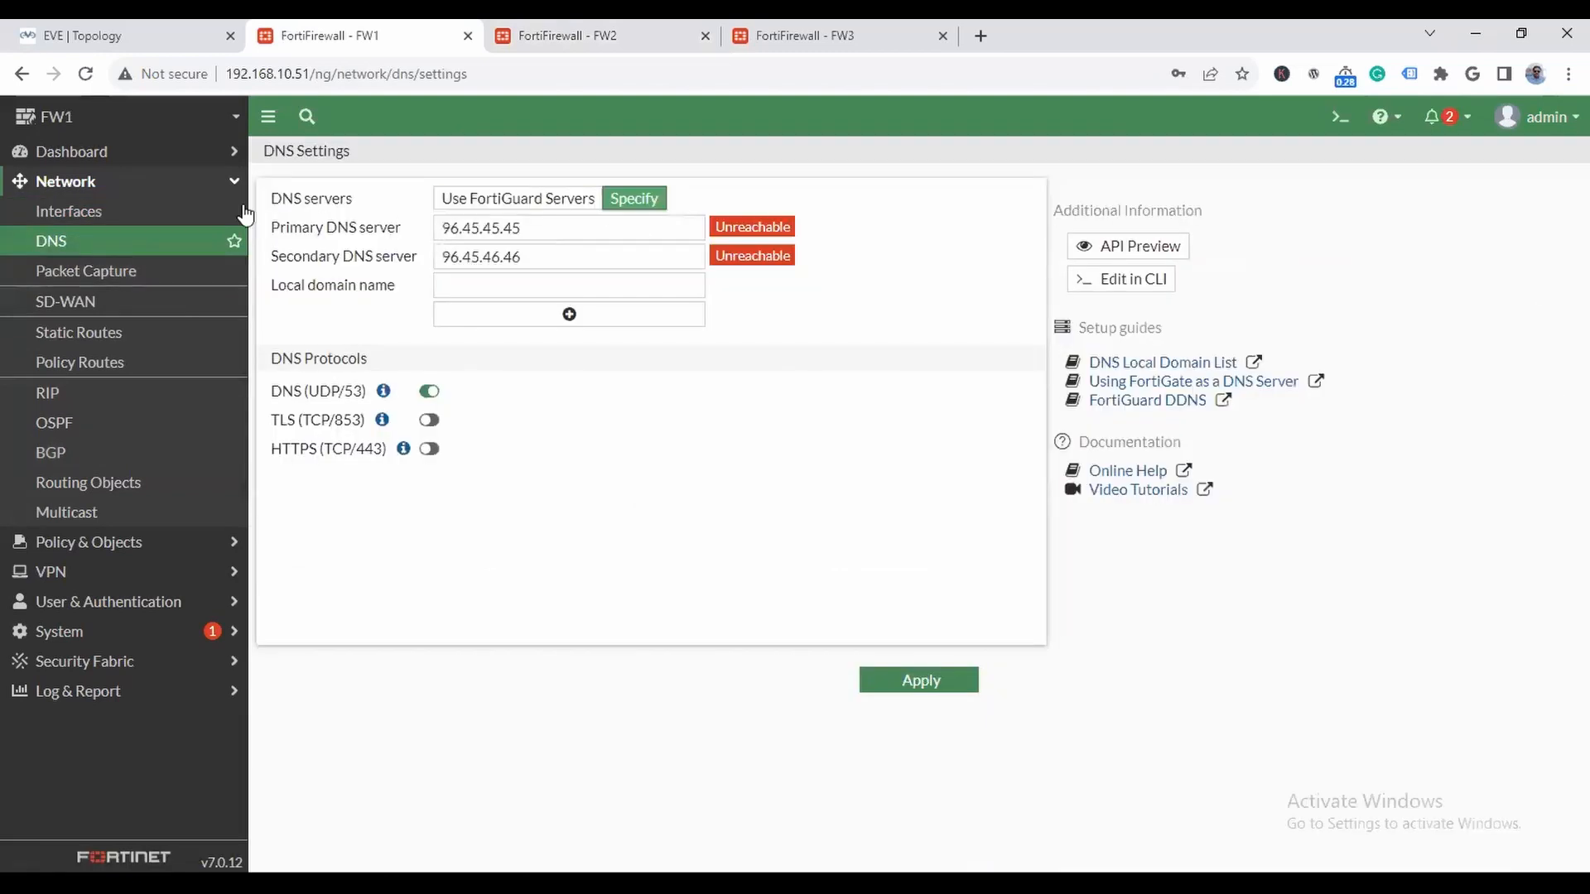
type("8.")
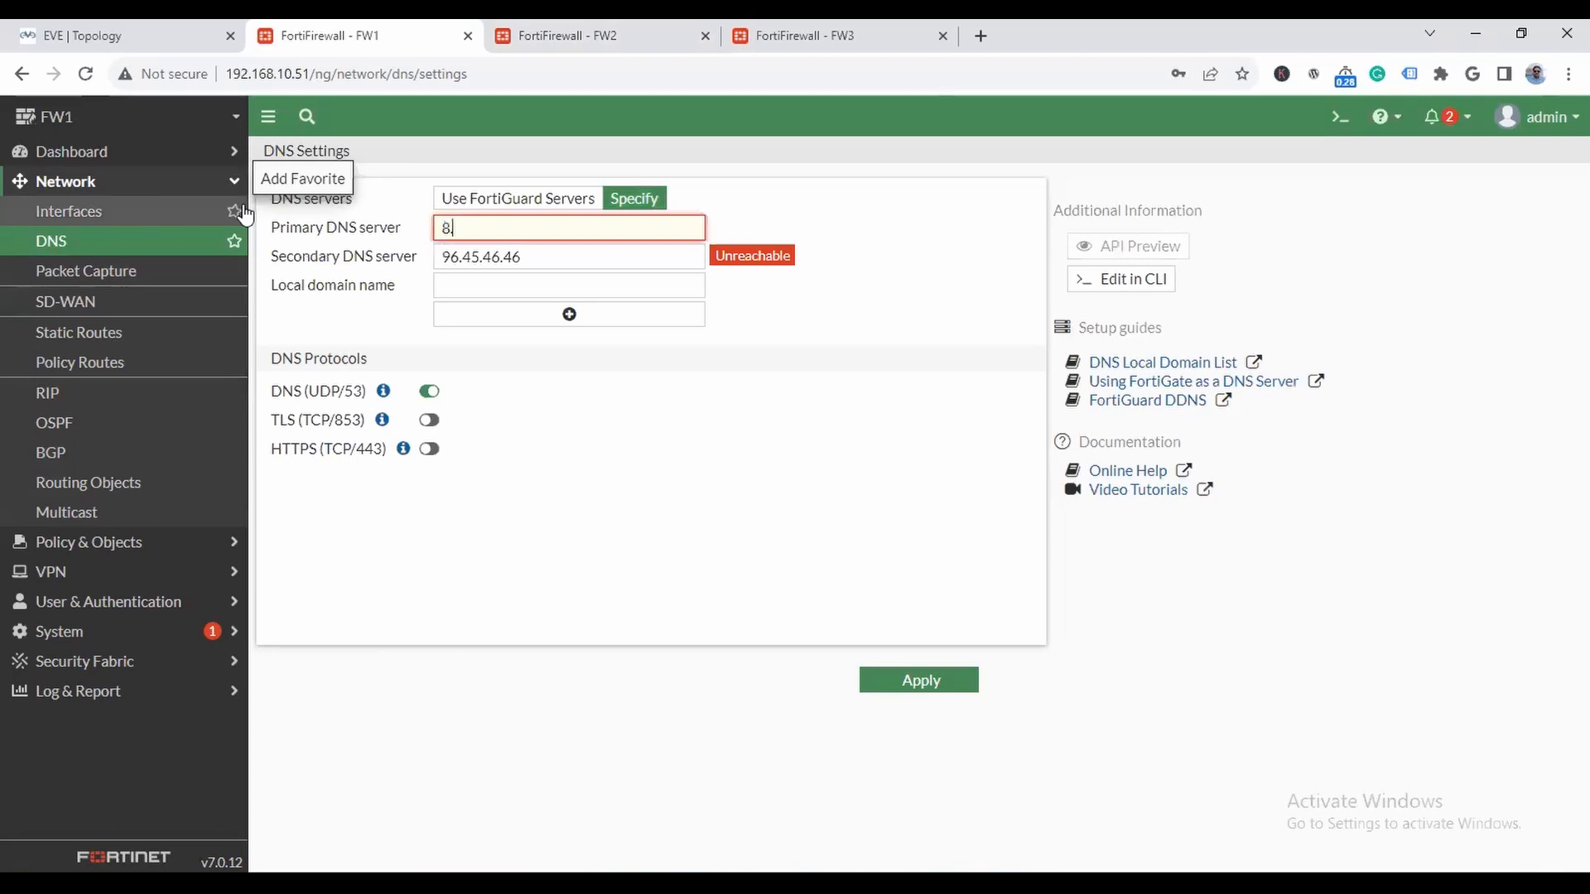
type("8.8")
key("Tab")
type(".8")
key("Tab")
type("1.1.1.1")
left_click(863, 672)
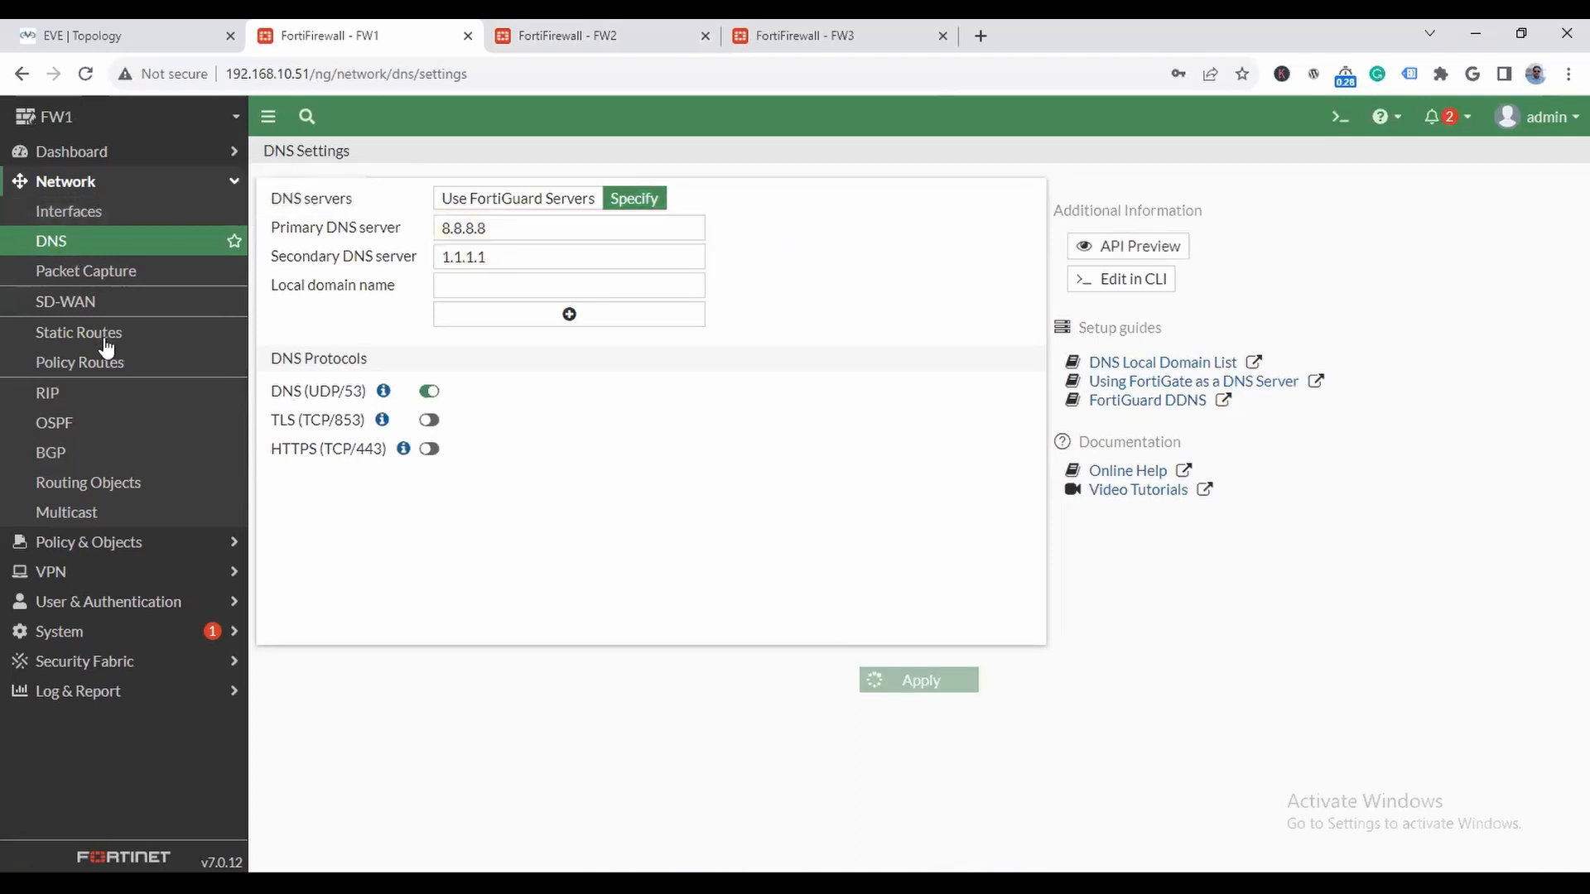
- Create a static default route on FW1 for 0.0.0.0/0.0.0.0 with gateway 10.0.0.254 through WAN (port2)
left_click(79, 332)
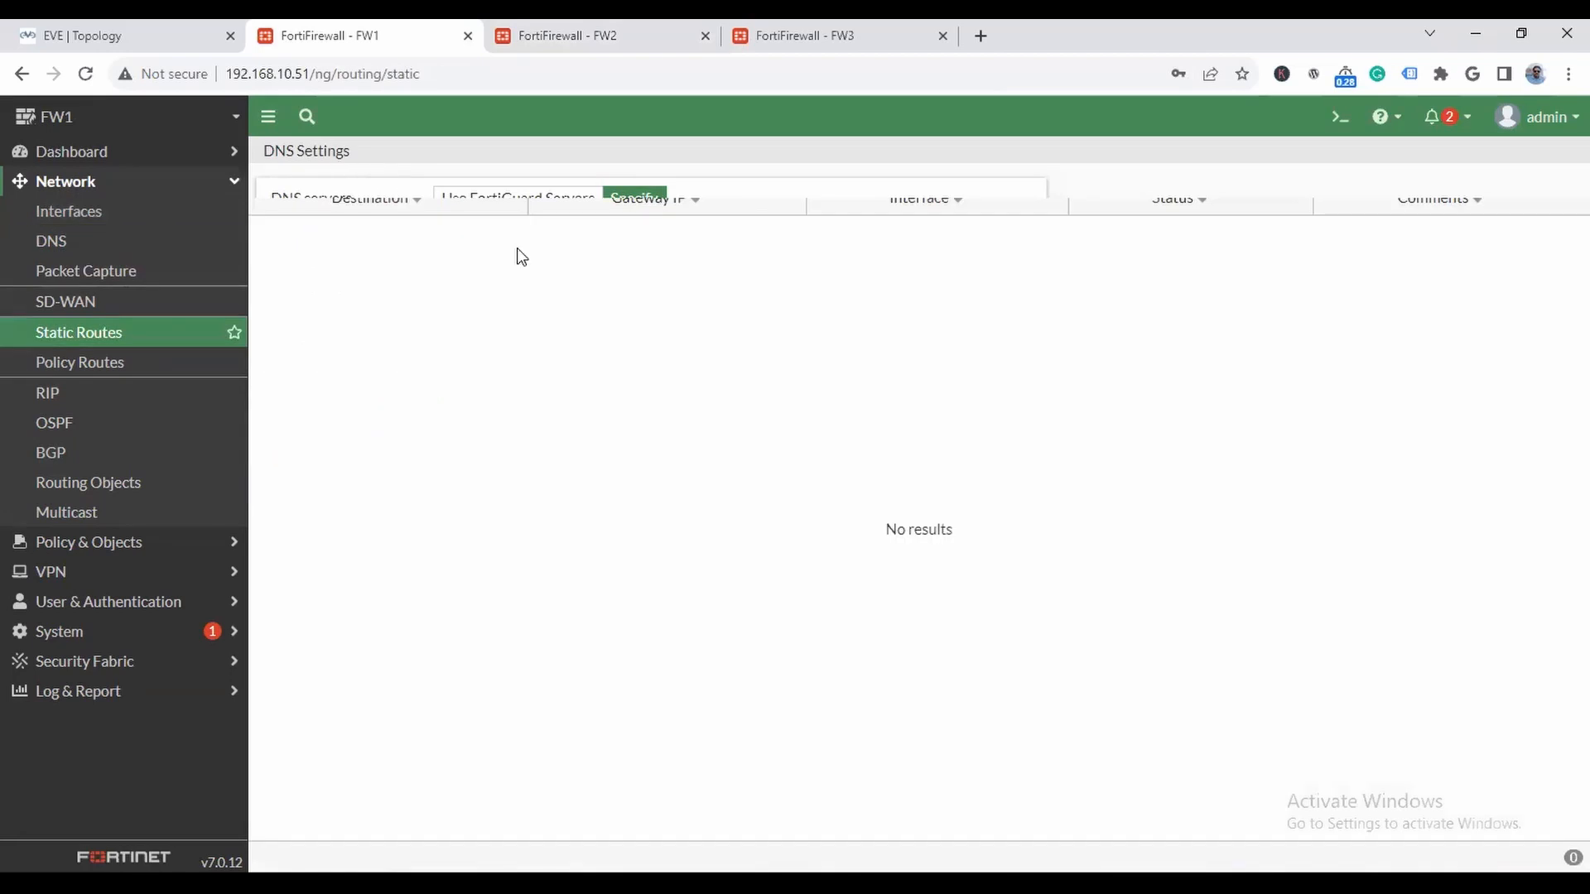
left_click(339, 253)
type("10.0.0.254")
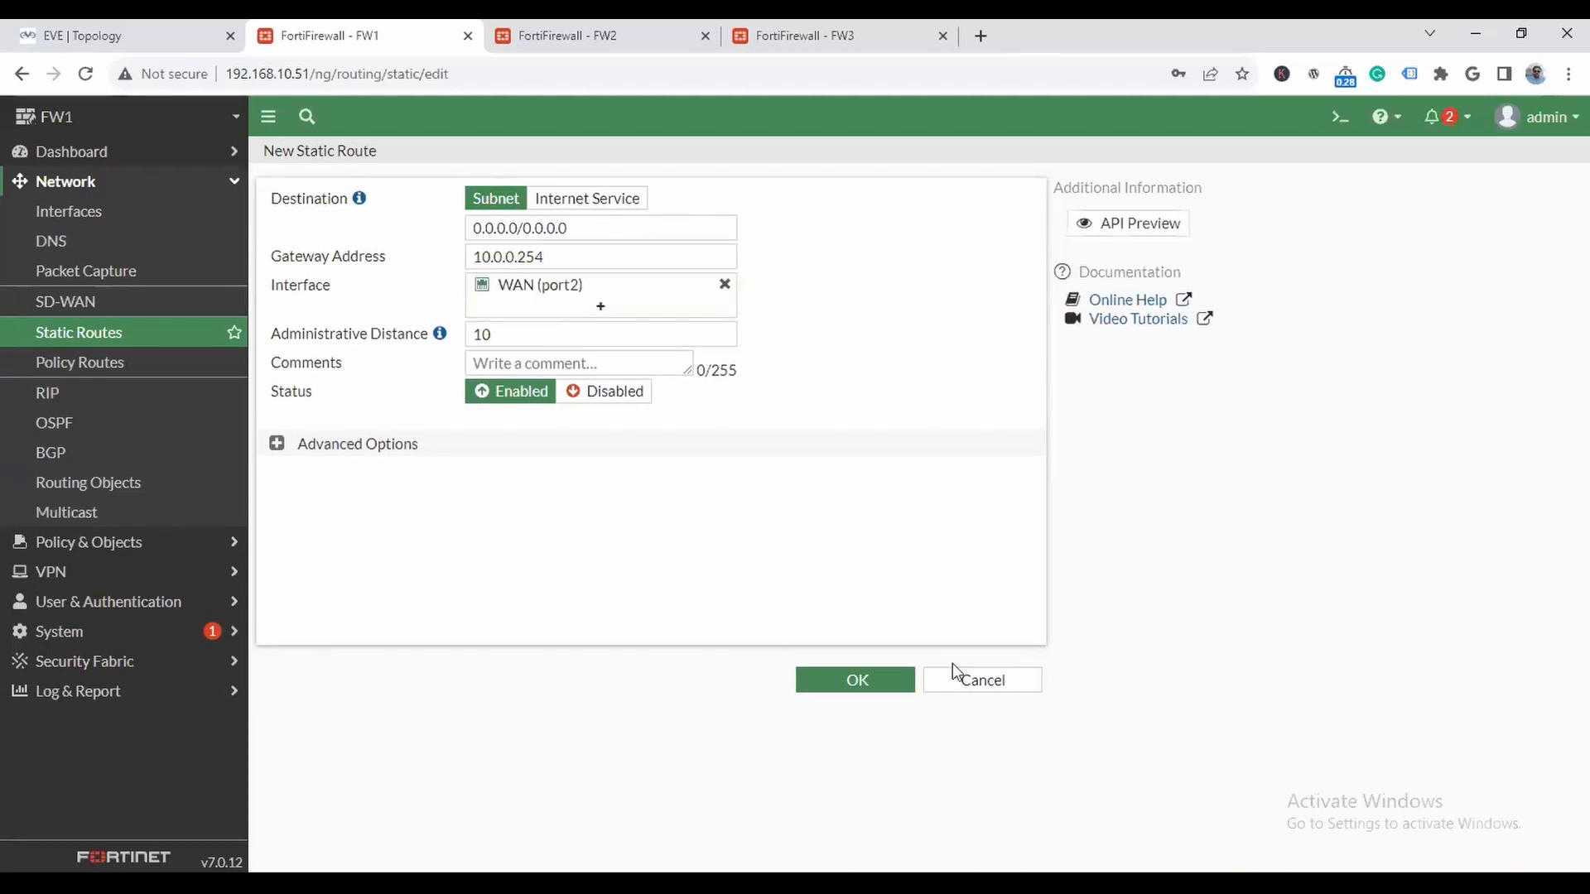
left_click(863, 678)
- Start a new firewall policy on FW1 and name it LAN-to-WAN
left_click(152, 562)
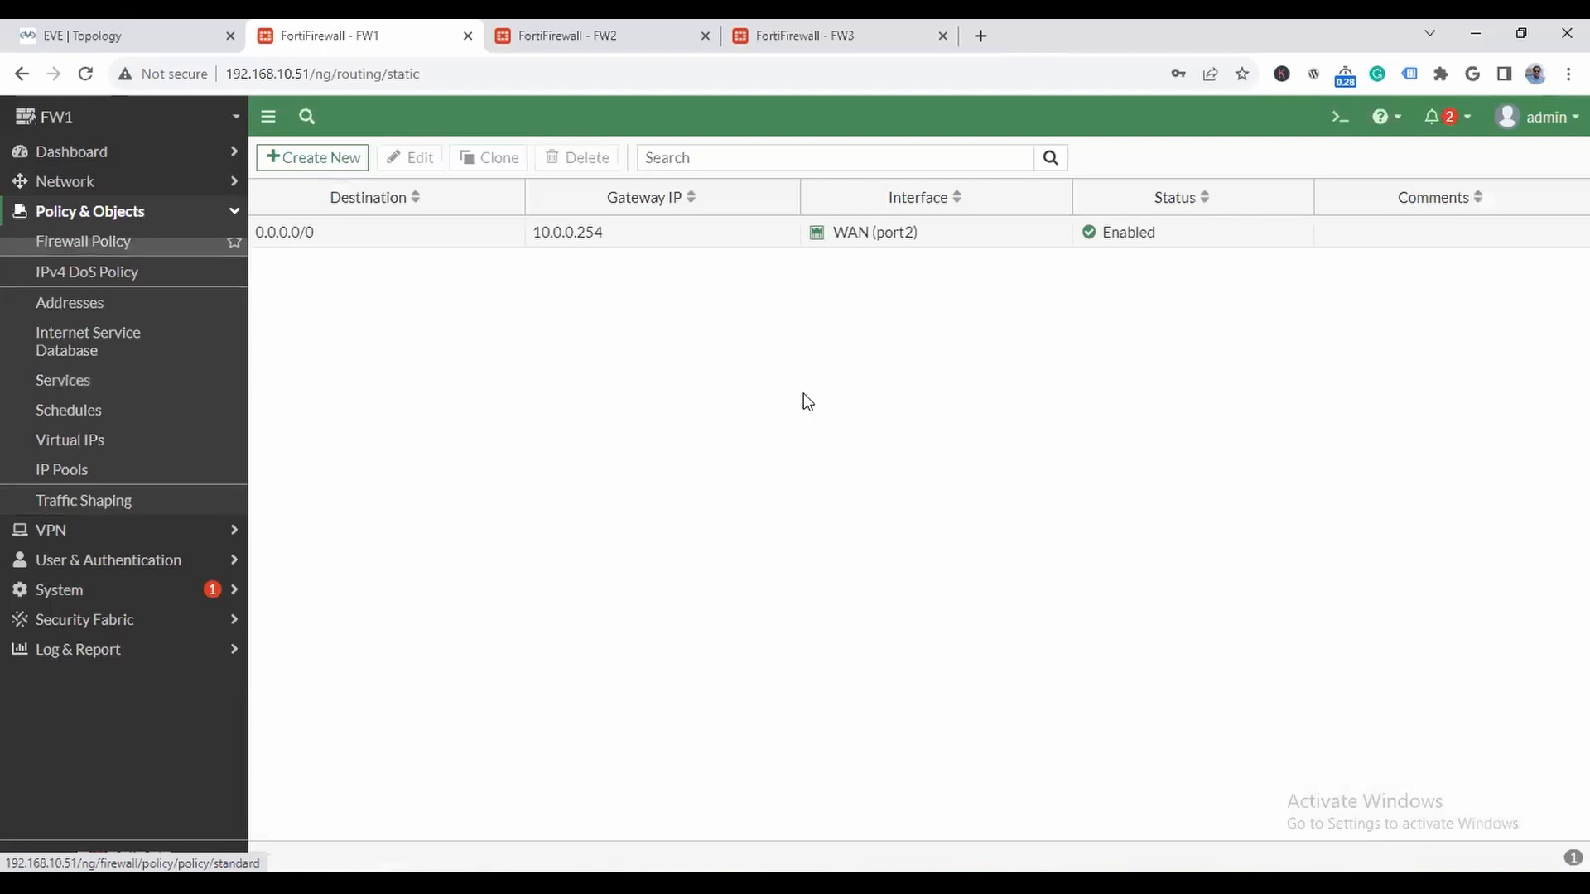
left_click(342, 165)
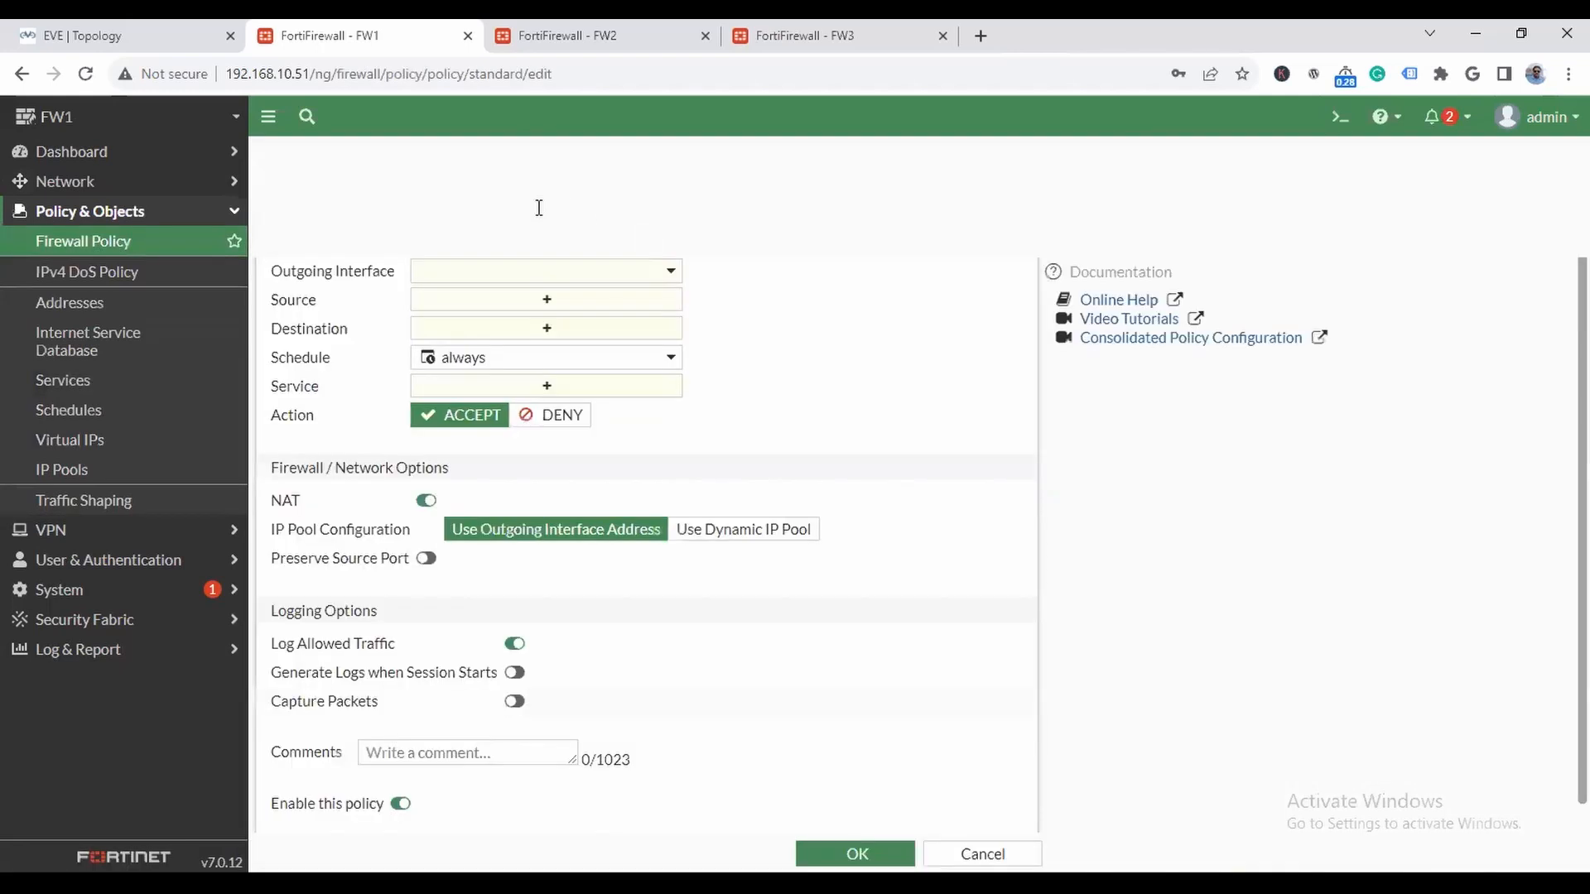
type("LAN-to-WAN")
- Set the FW1 policy's incoming interface to LAN (port3) and its outgoing interface to WAN (port2)
left_click(550, 240)
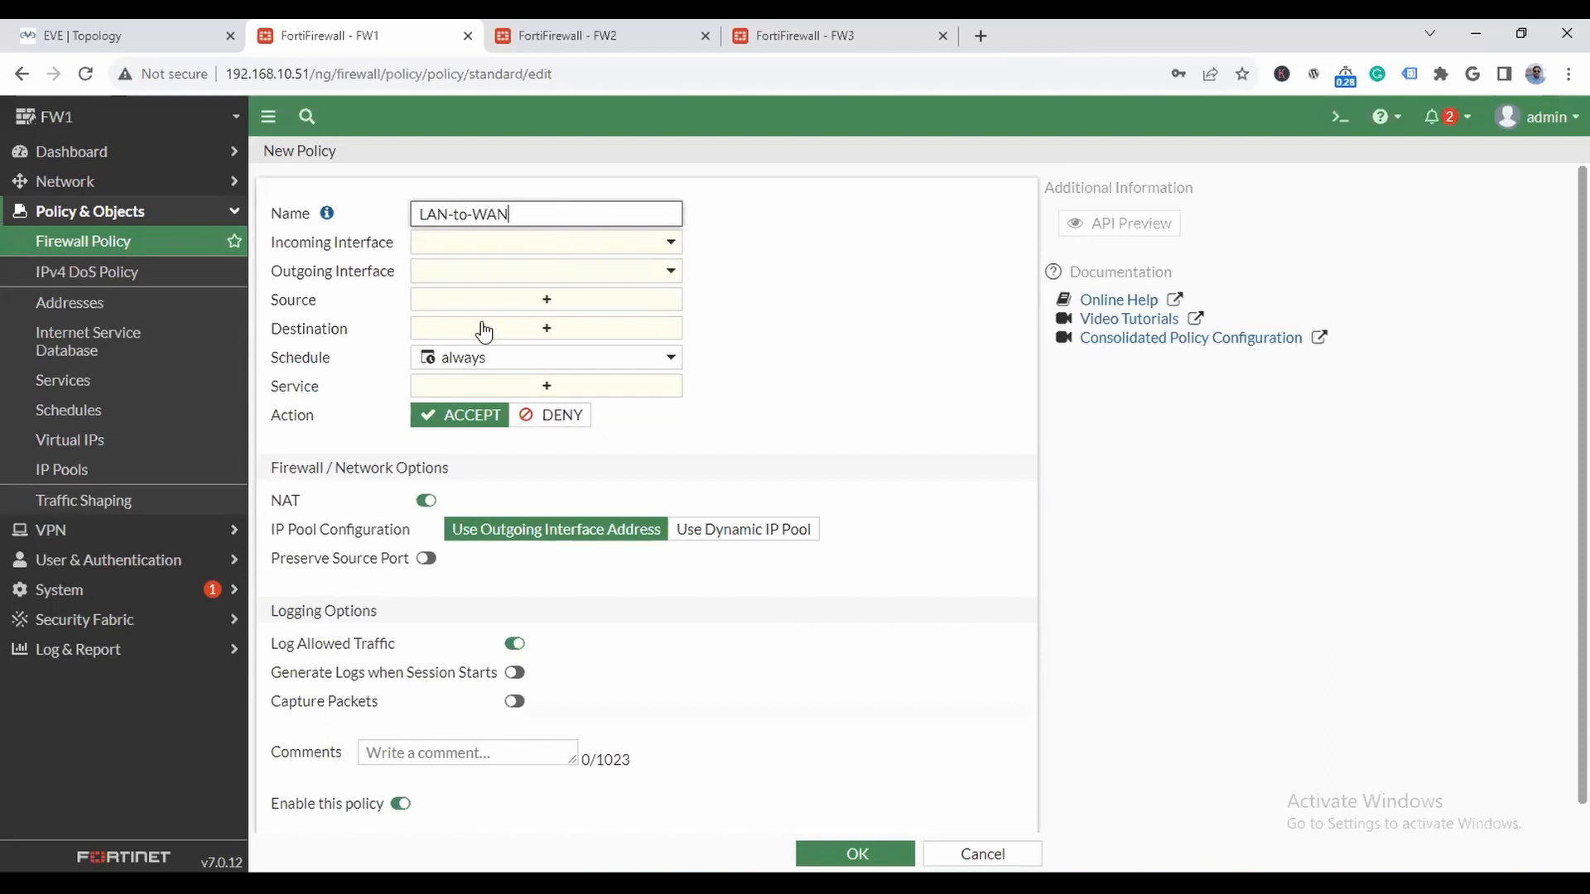
left_click(488, 373)
left_click(530, 273)
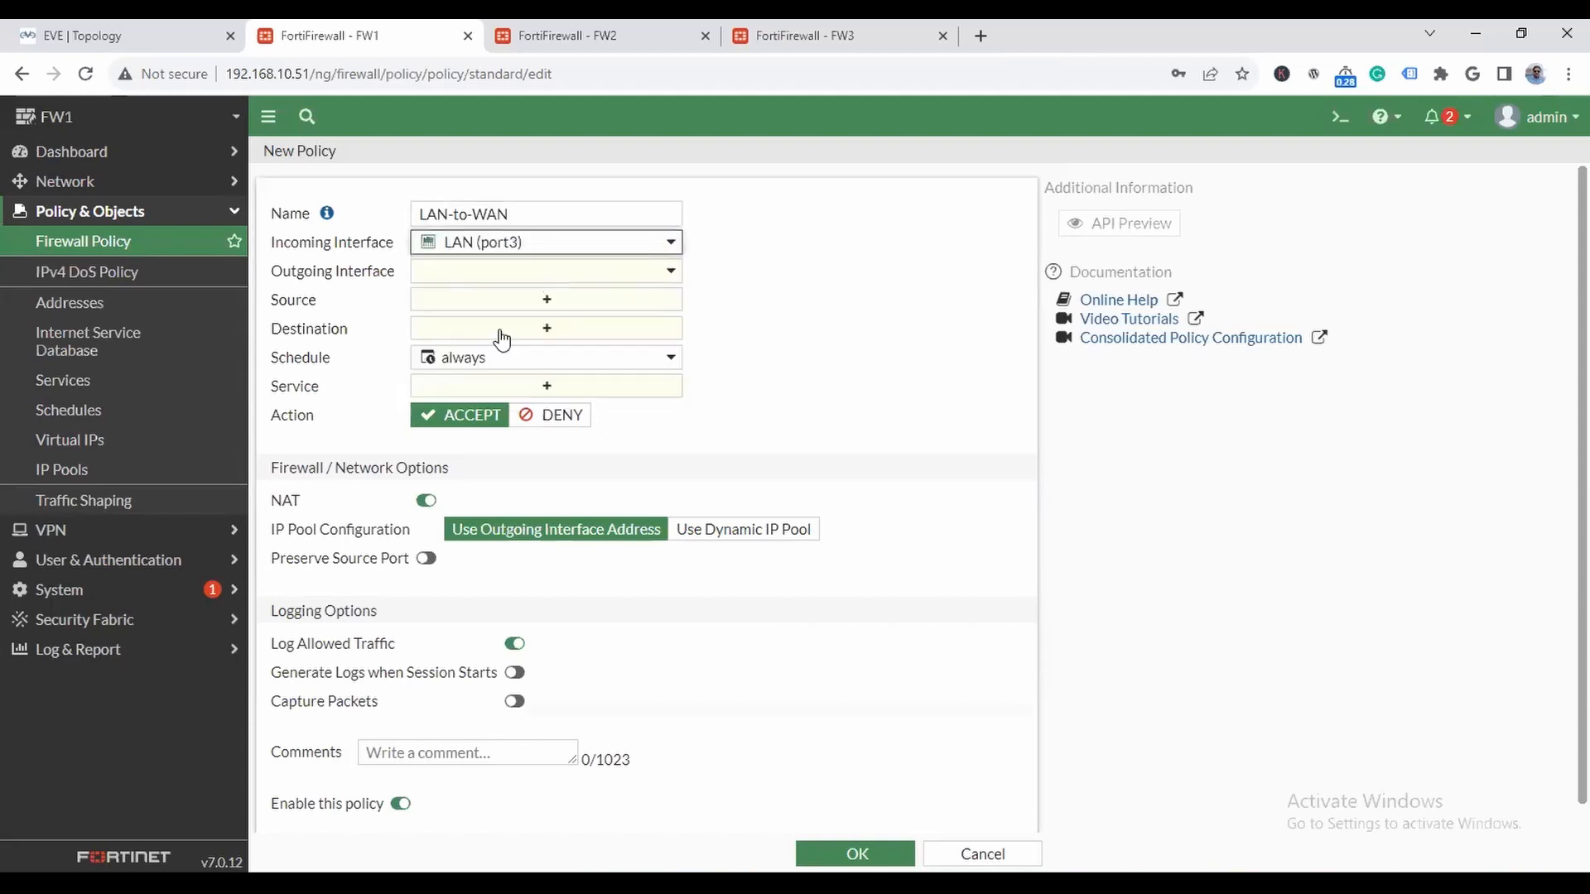
left_click(500, 378)
- Set the FW1 policy's source and destination addresses to all
left_click(579, 303)
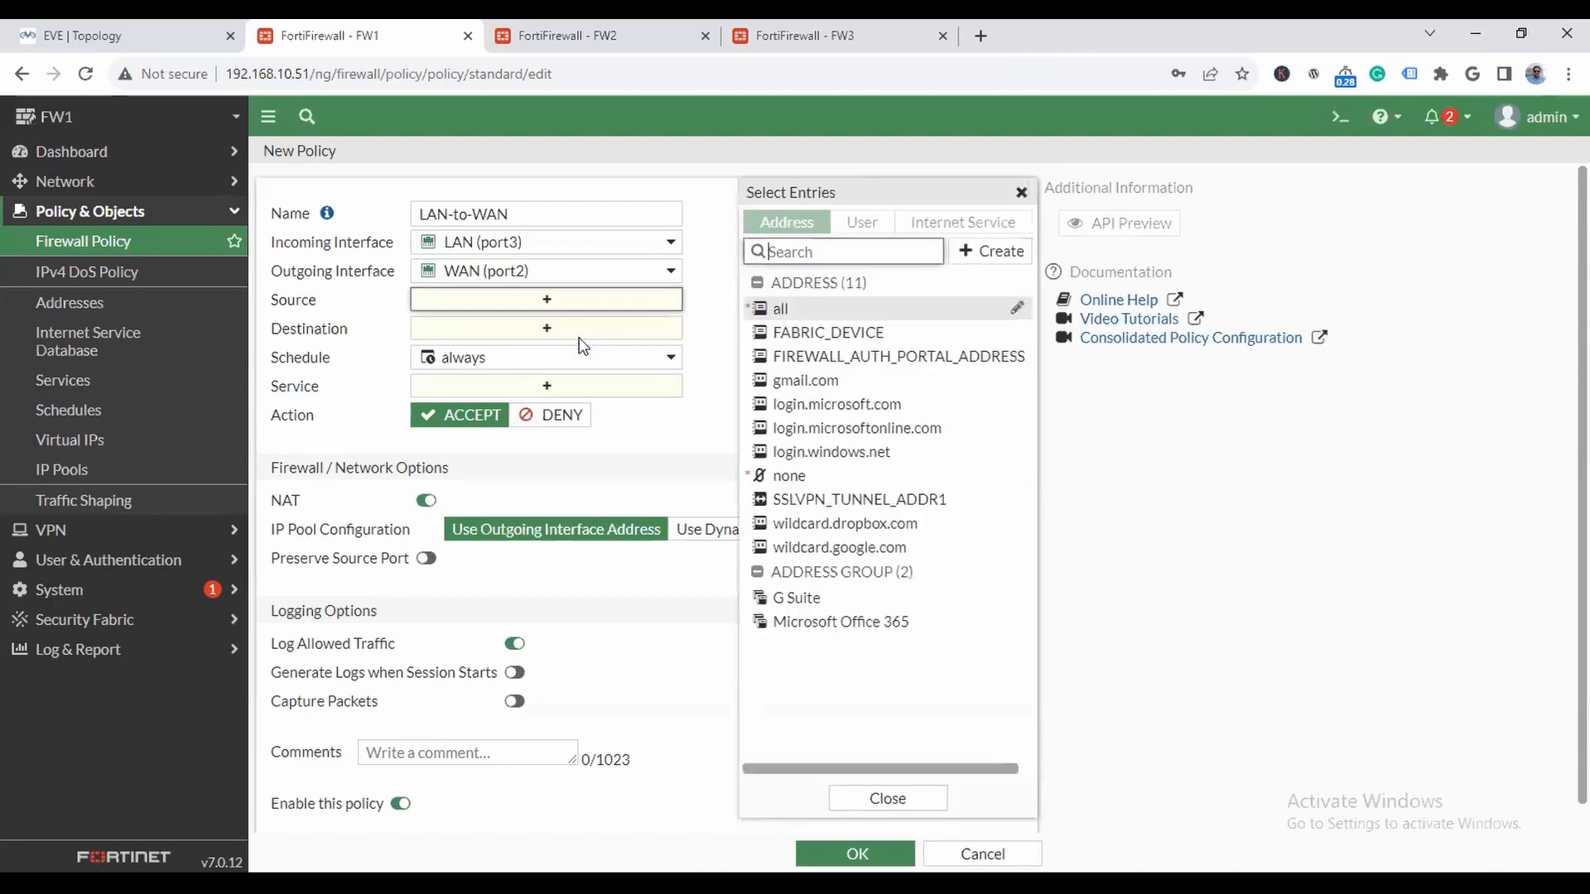
left_click(794, 308)
left_click(546, 349)
left_click(800, 312)
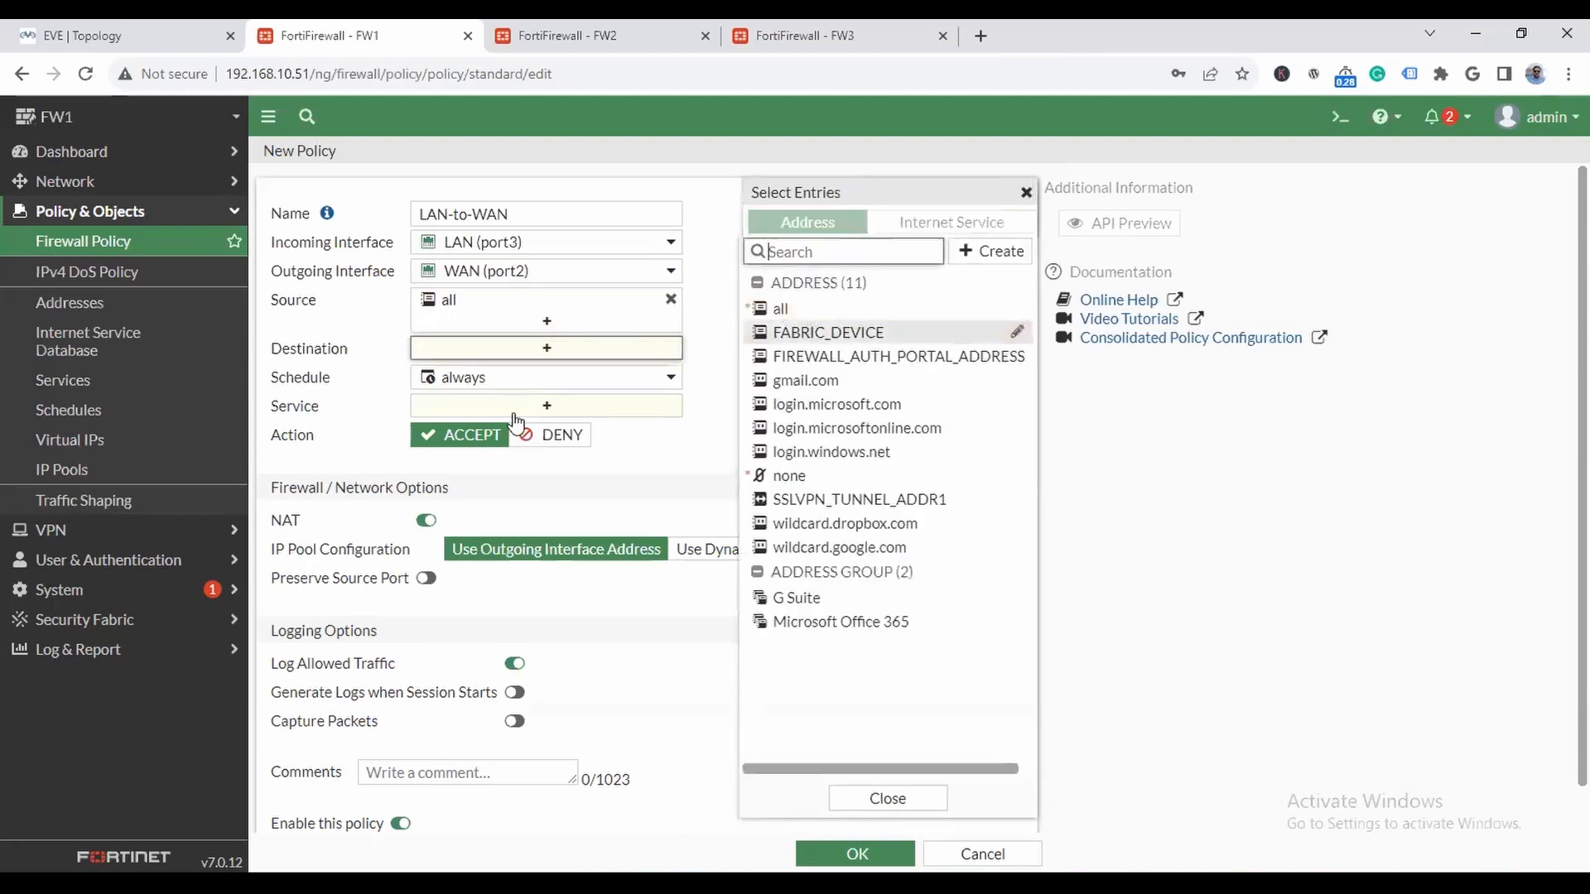
- Set the FW1 policy's service to ALL, disable NAT and save the policy
left_click(613, 425)
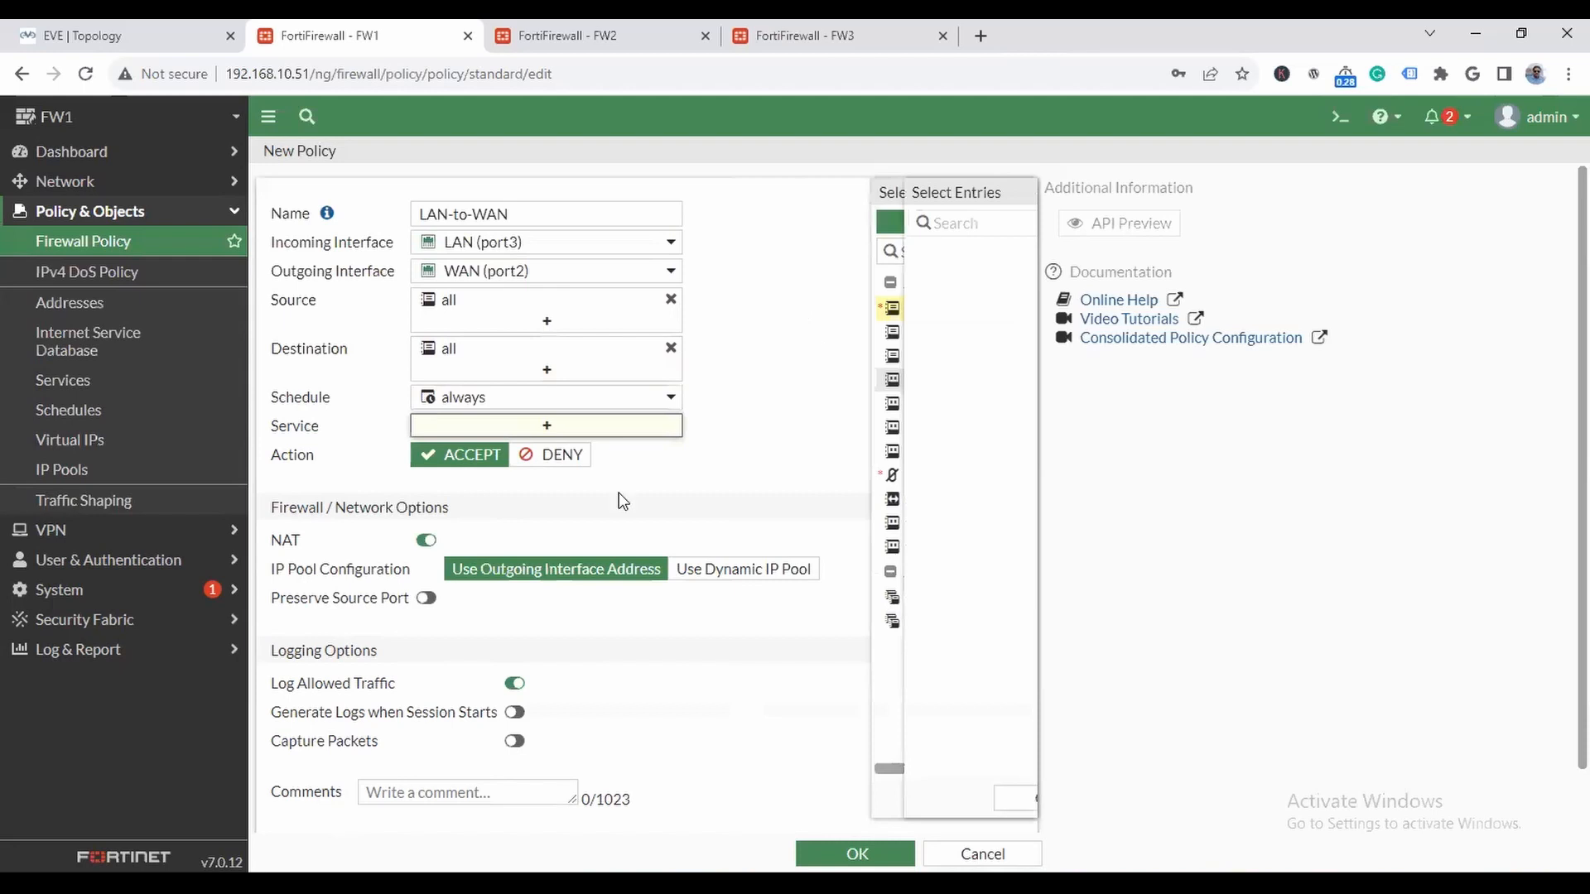
left_click(793, 304)
left_click(435, 555)
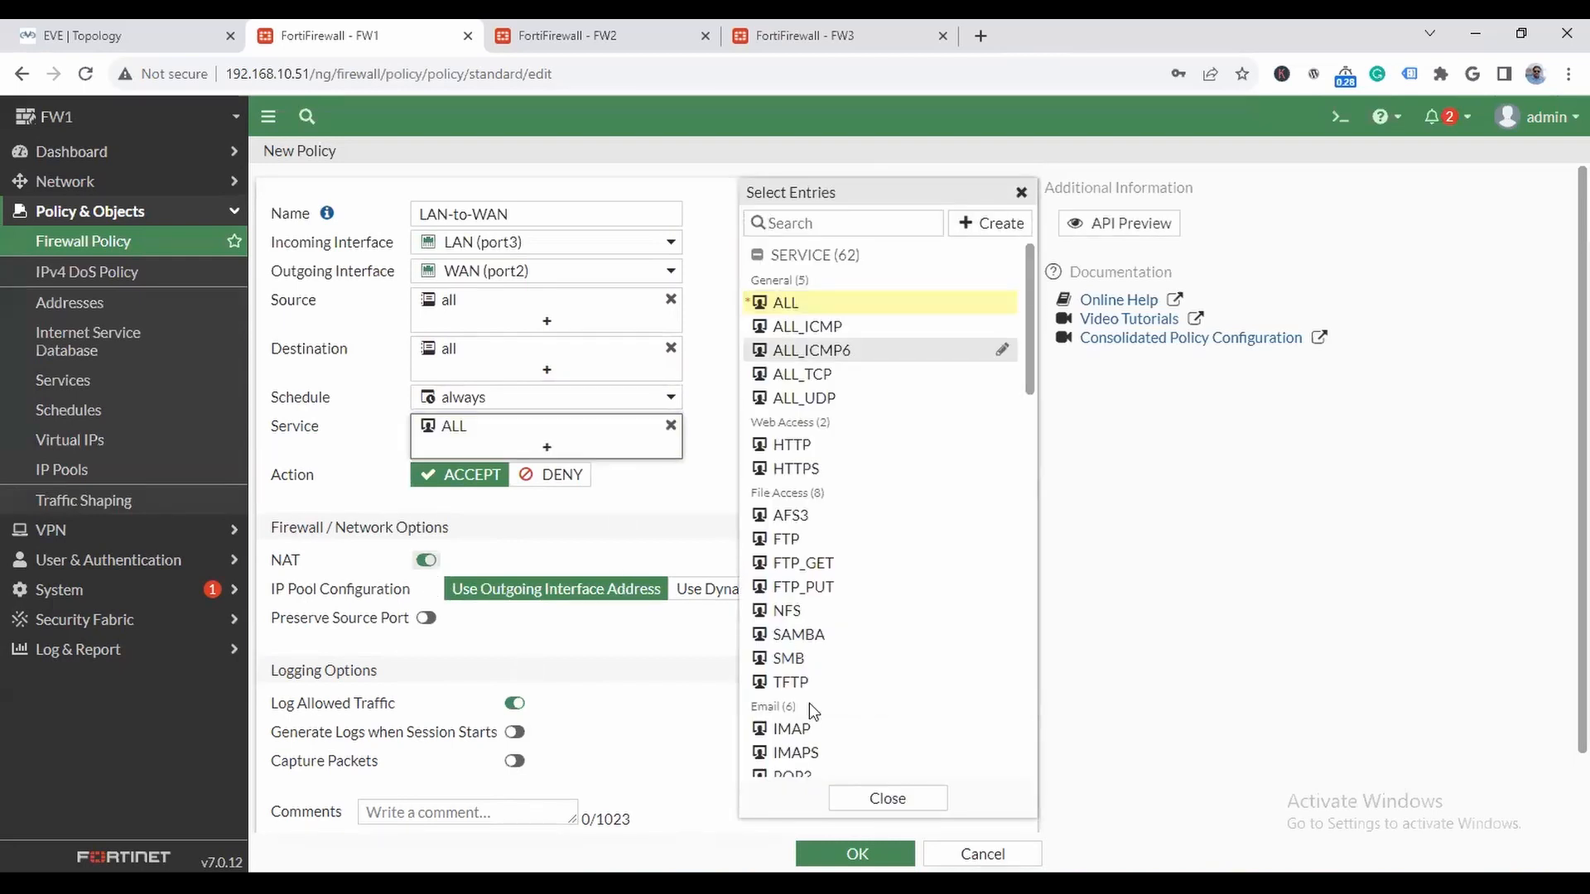
left_click(824, 852)
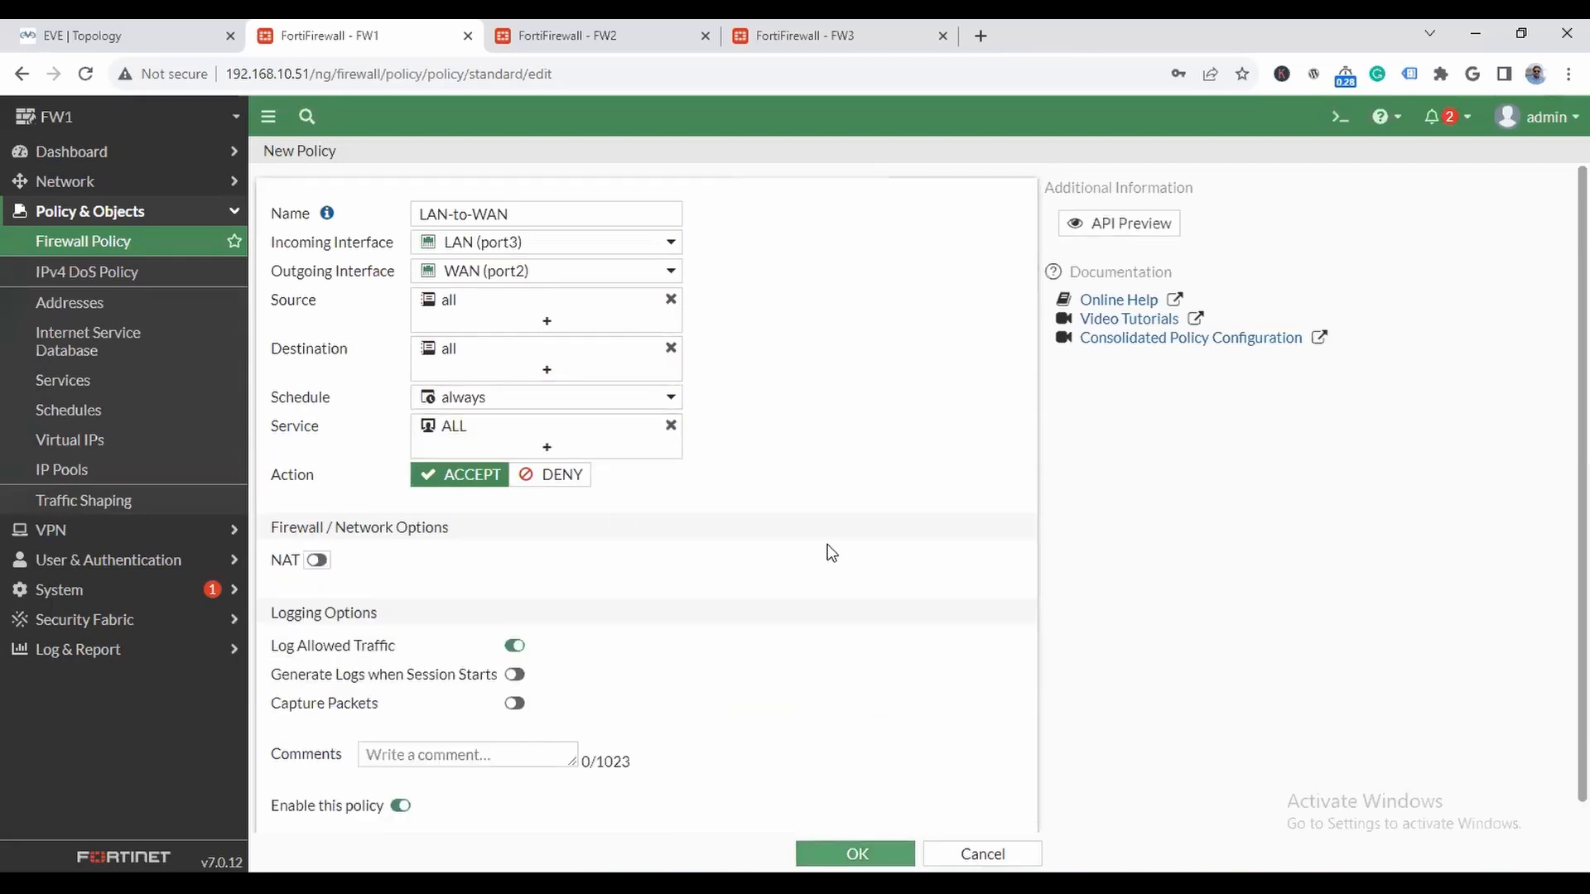
- Switch to the EVE topology and open PC5's console through the UltraVNC wrapper
left_click(162, 48)
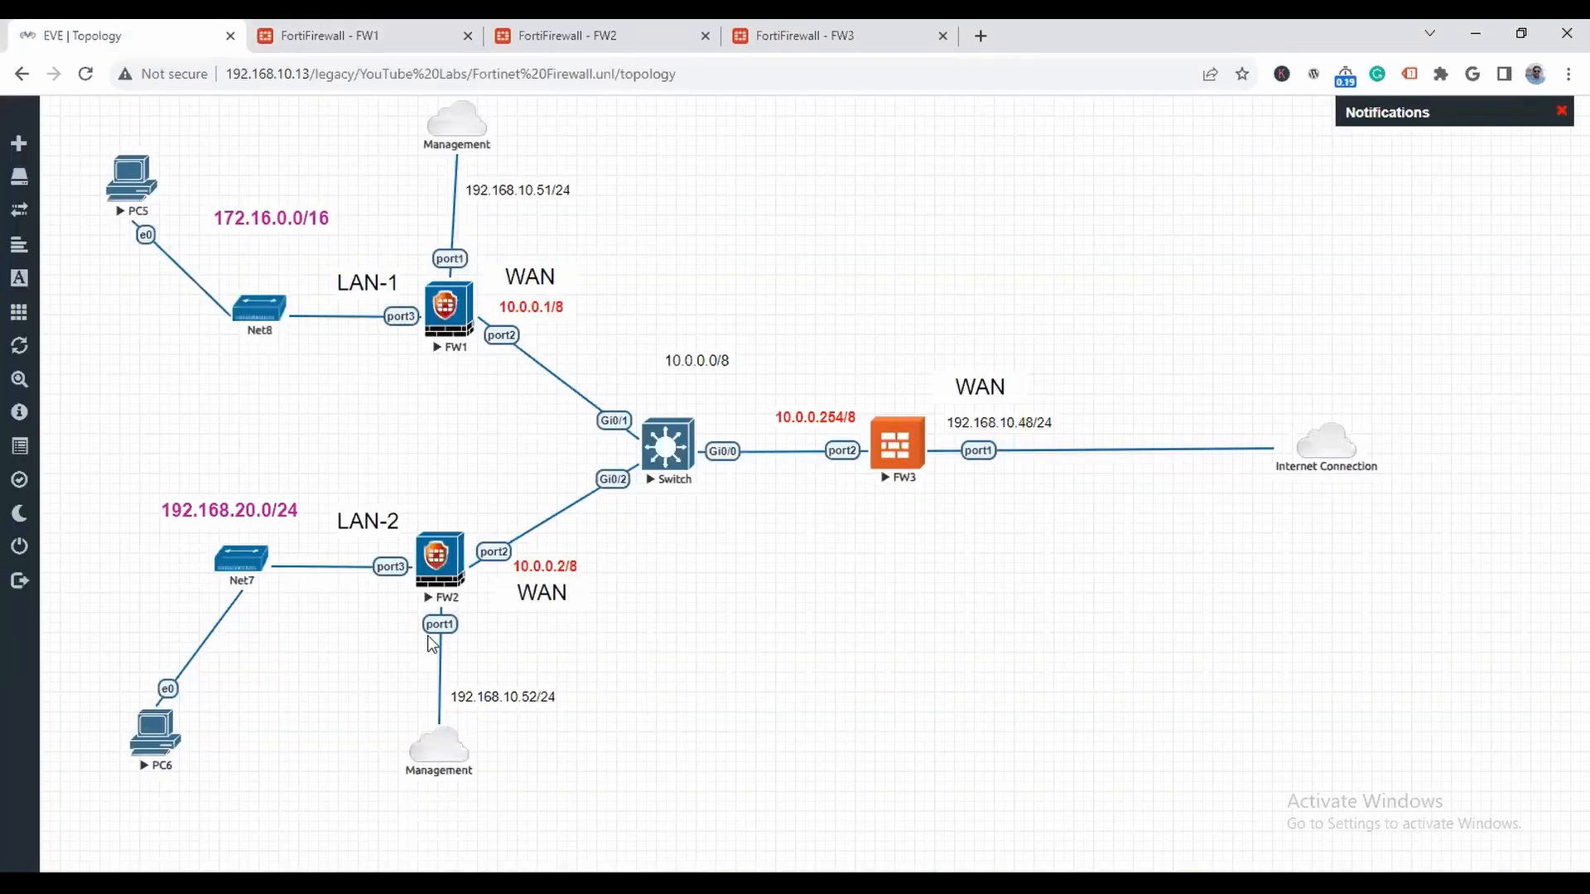
left_click(405, 307)
left_click(888, 531)
left_click(134, 183)
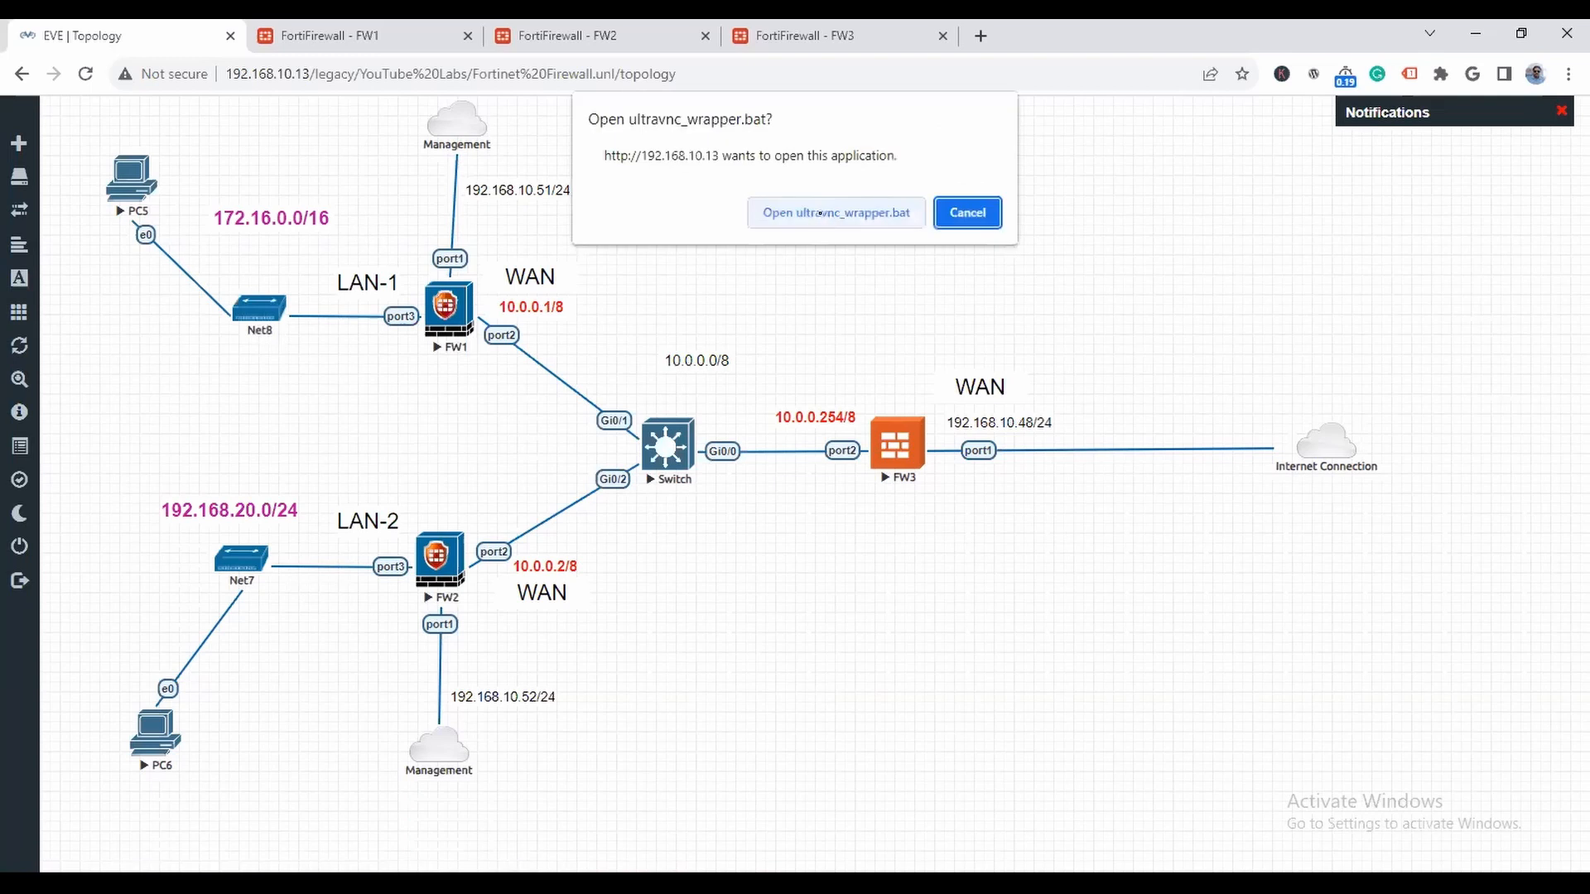
left_click(823, 206)
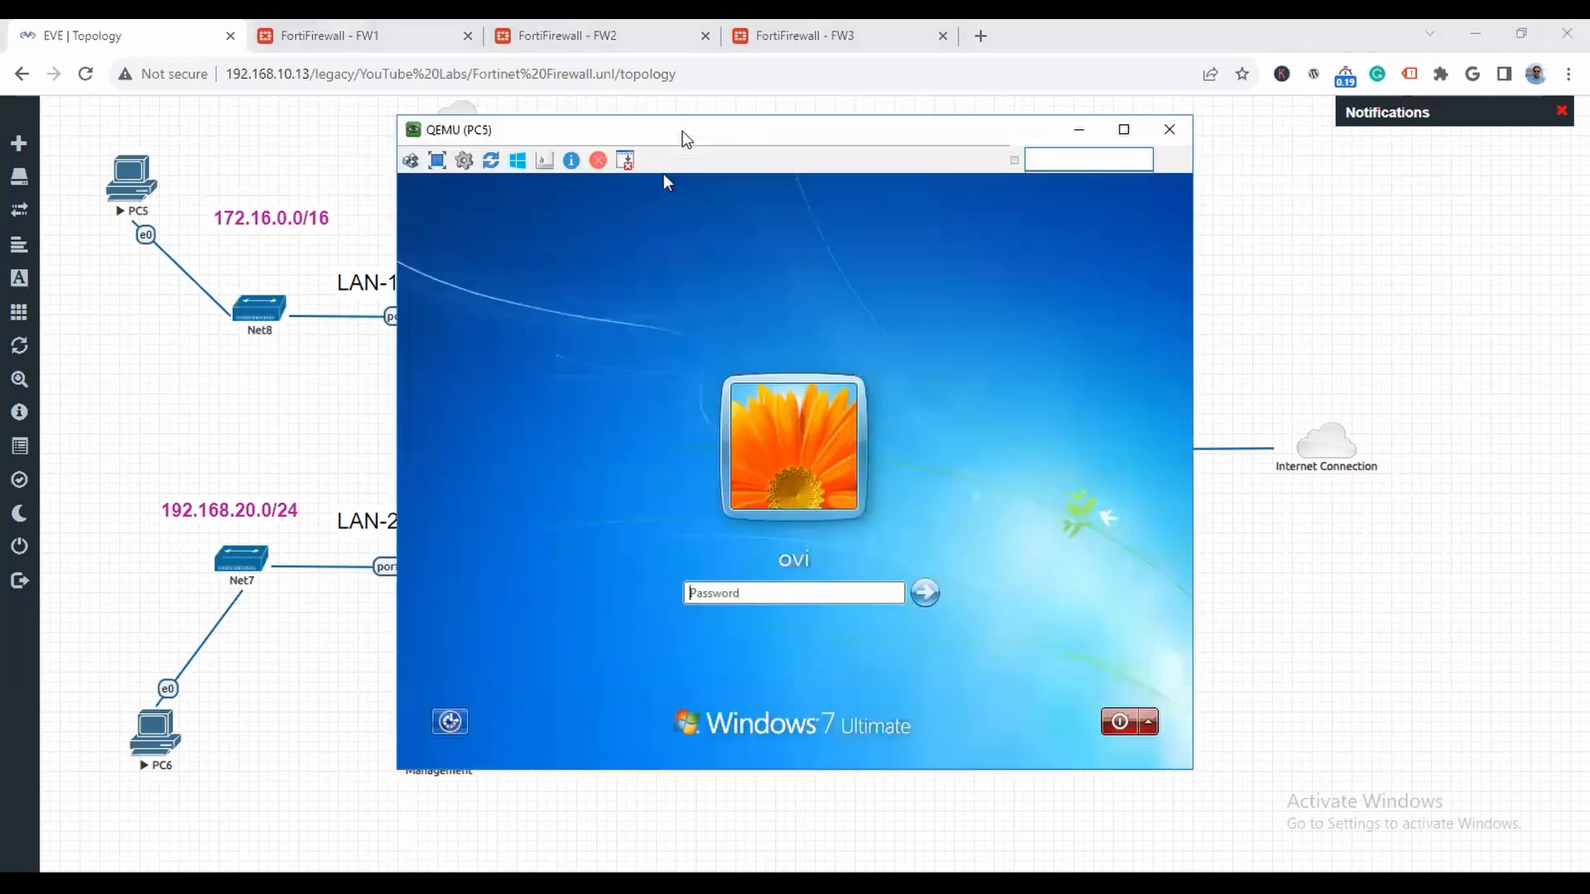
- Log in to Windows on PC5 with the account password and move its console window clear of the LAN-side topology
left_click_drag(683, 132, 1080, 146)
type("123")
key("Return")
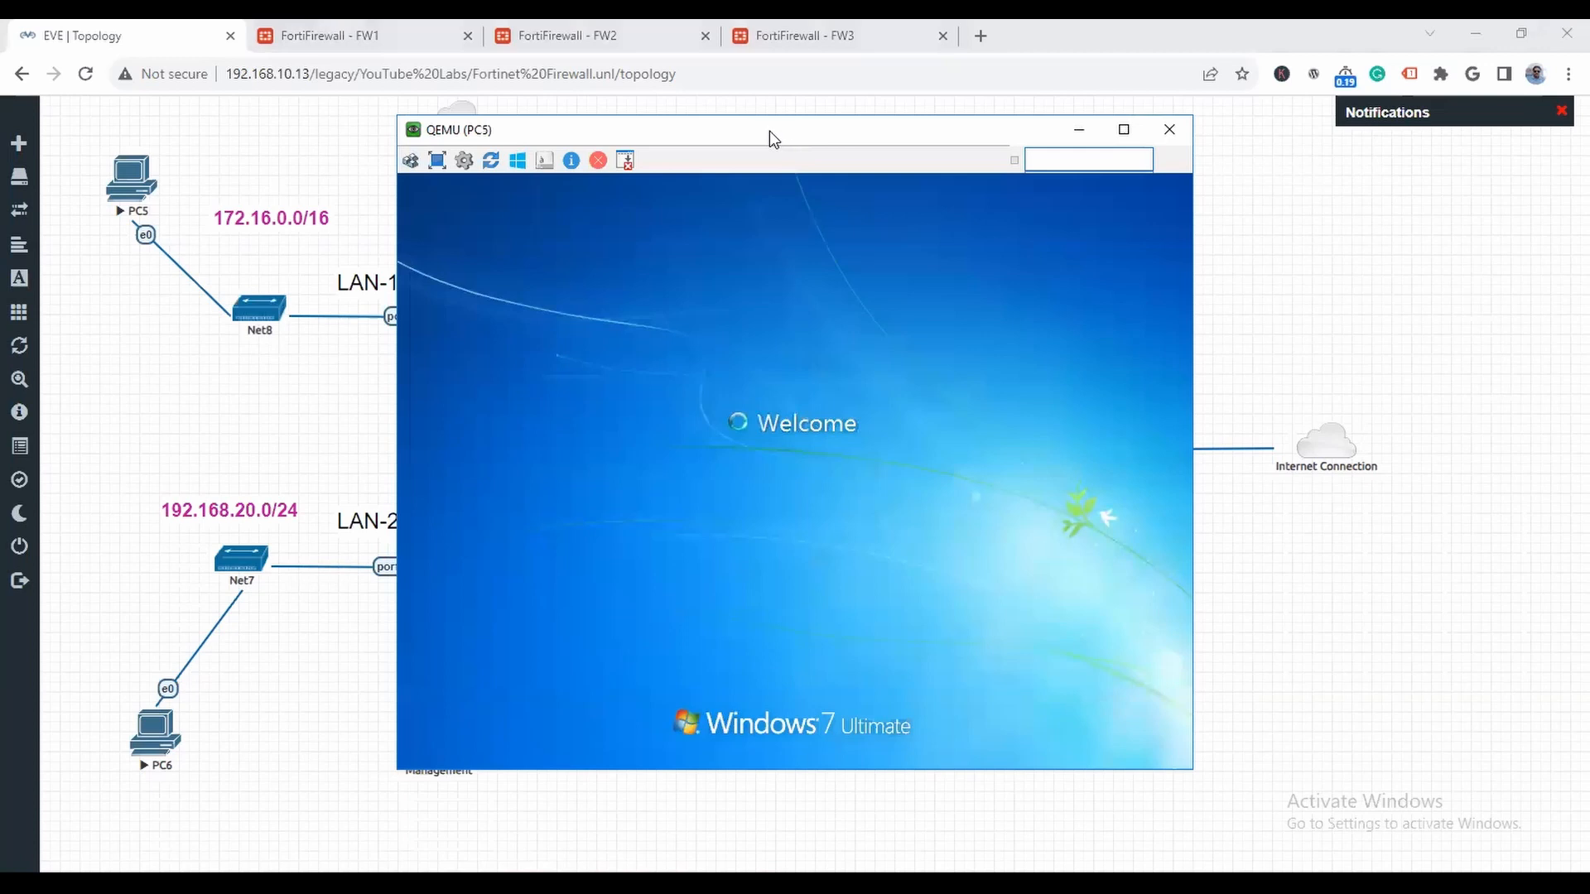
left_click_drag(877, 130, 1021, 118)
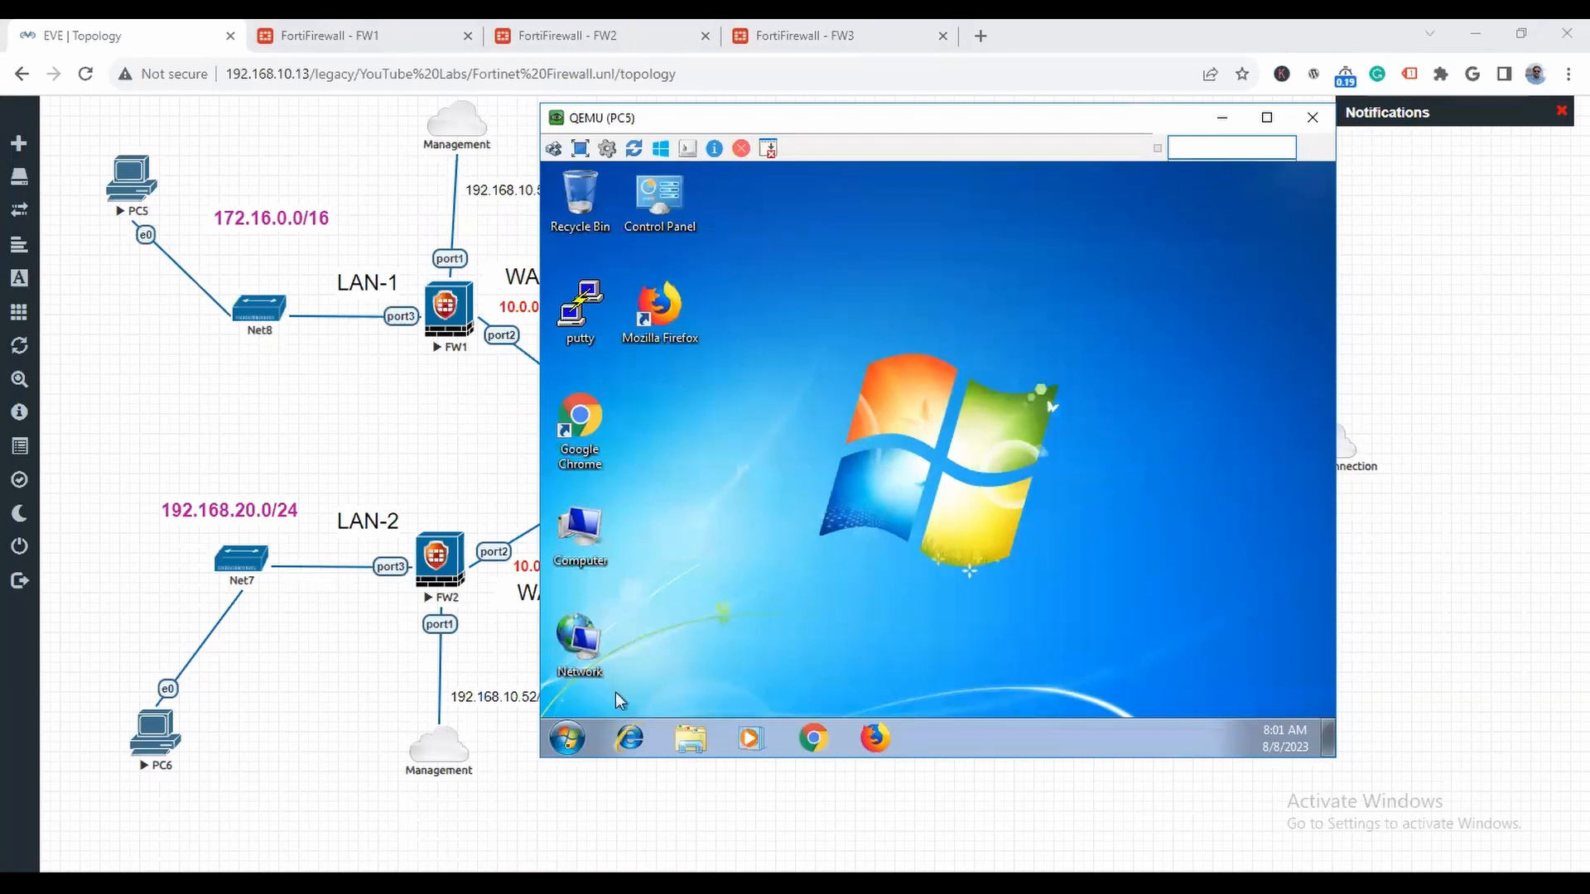
- Open the Network Connections window on PC5 by running ncpa.cpl
left_click(568, 740)
left_click(1071, 467)
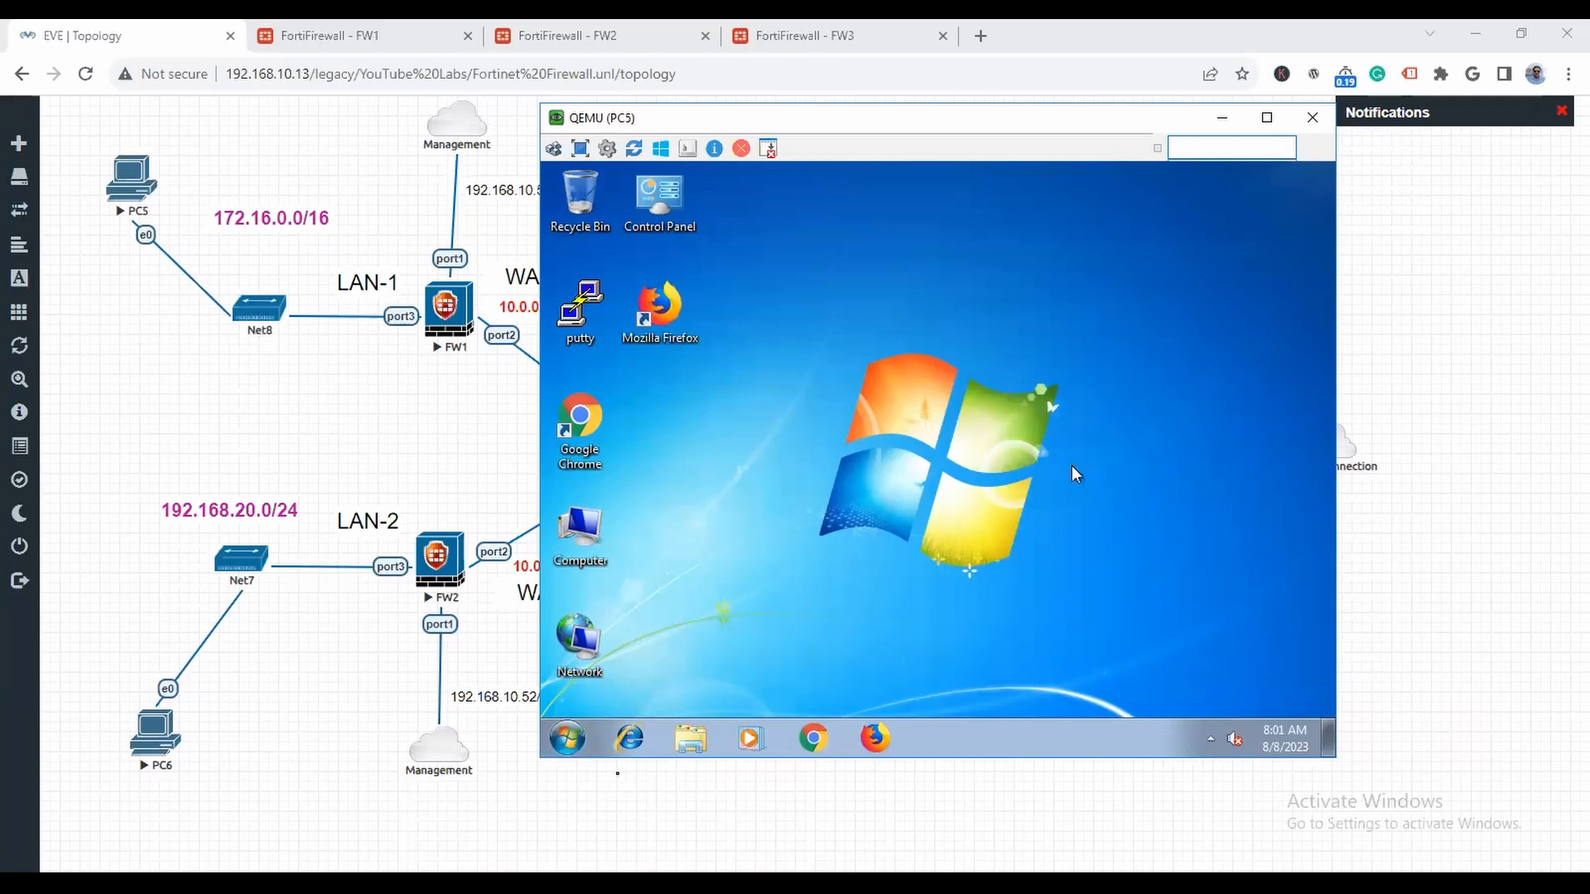
left_click(569, 740)
left_click(629, 686)
type("ncp")
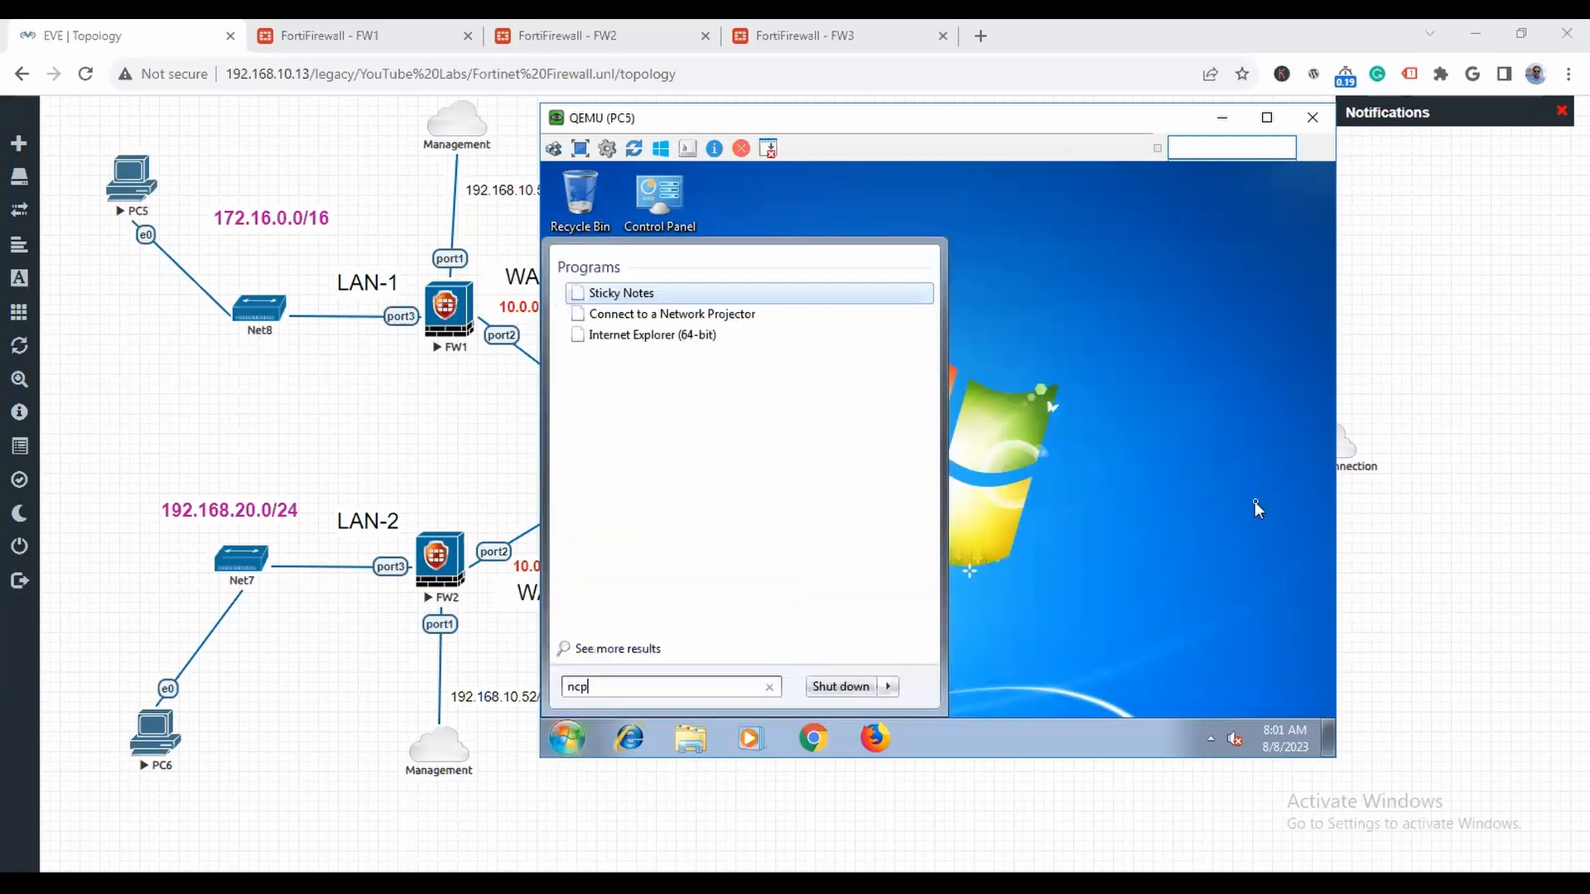
type("a.cpl")
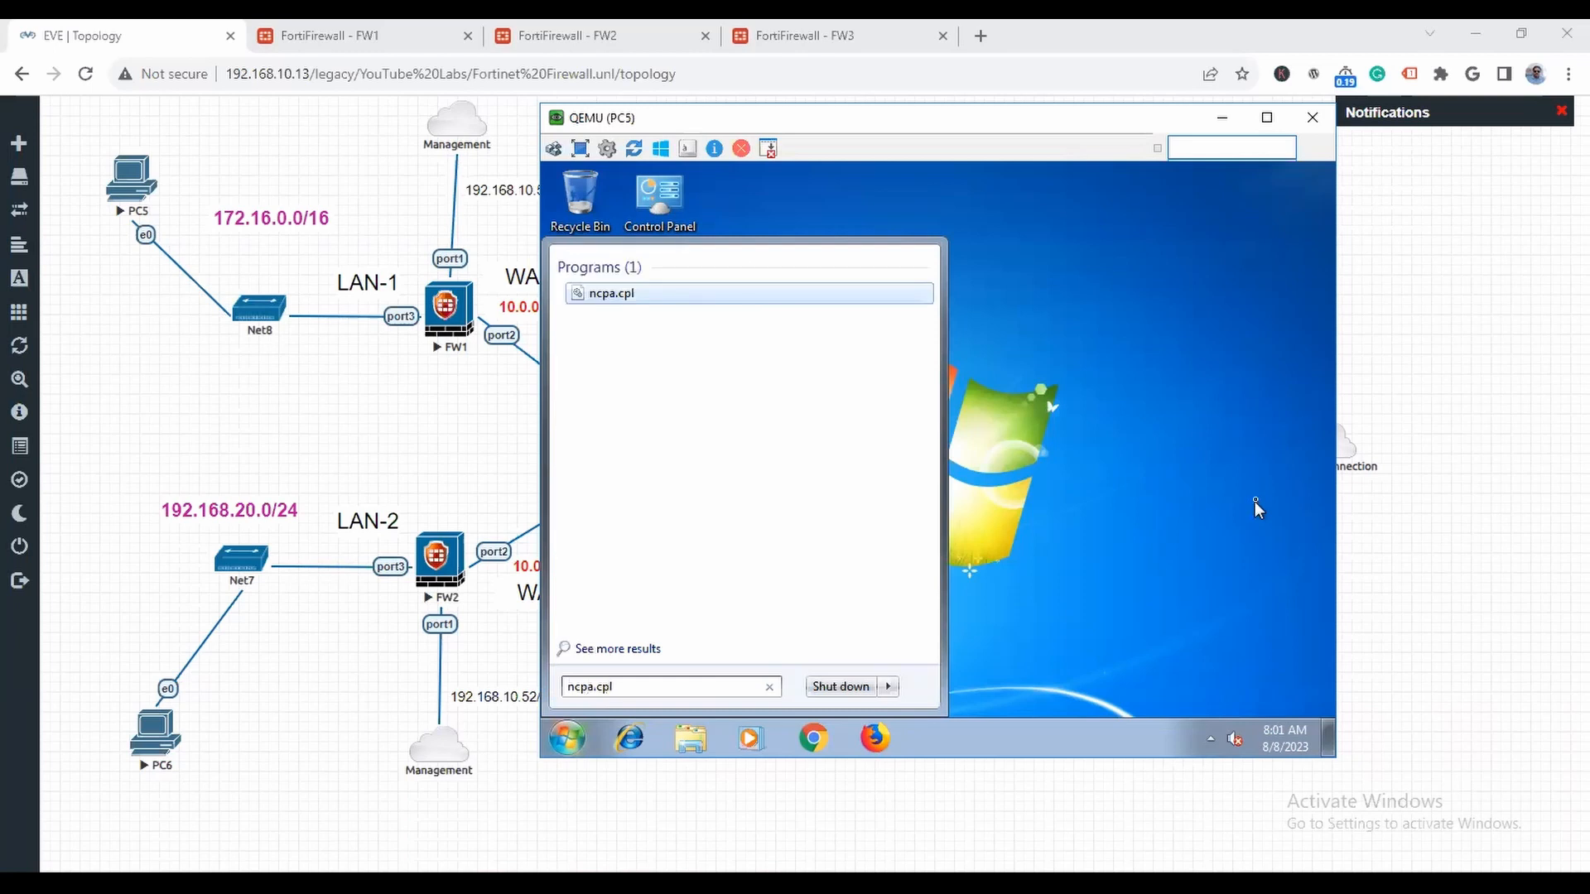
key("Return")
- Open the Internet Protocol Version 4 (TCP/IPv4) properties of PC5's Local Area Connection
right_click(617, 296)
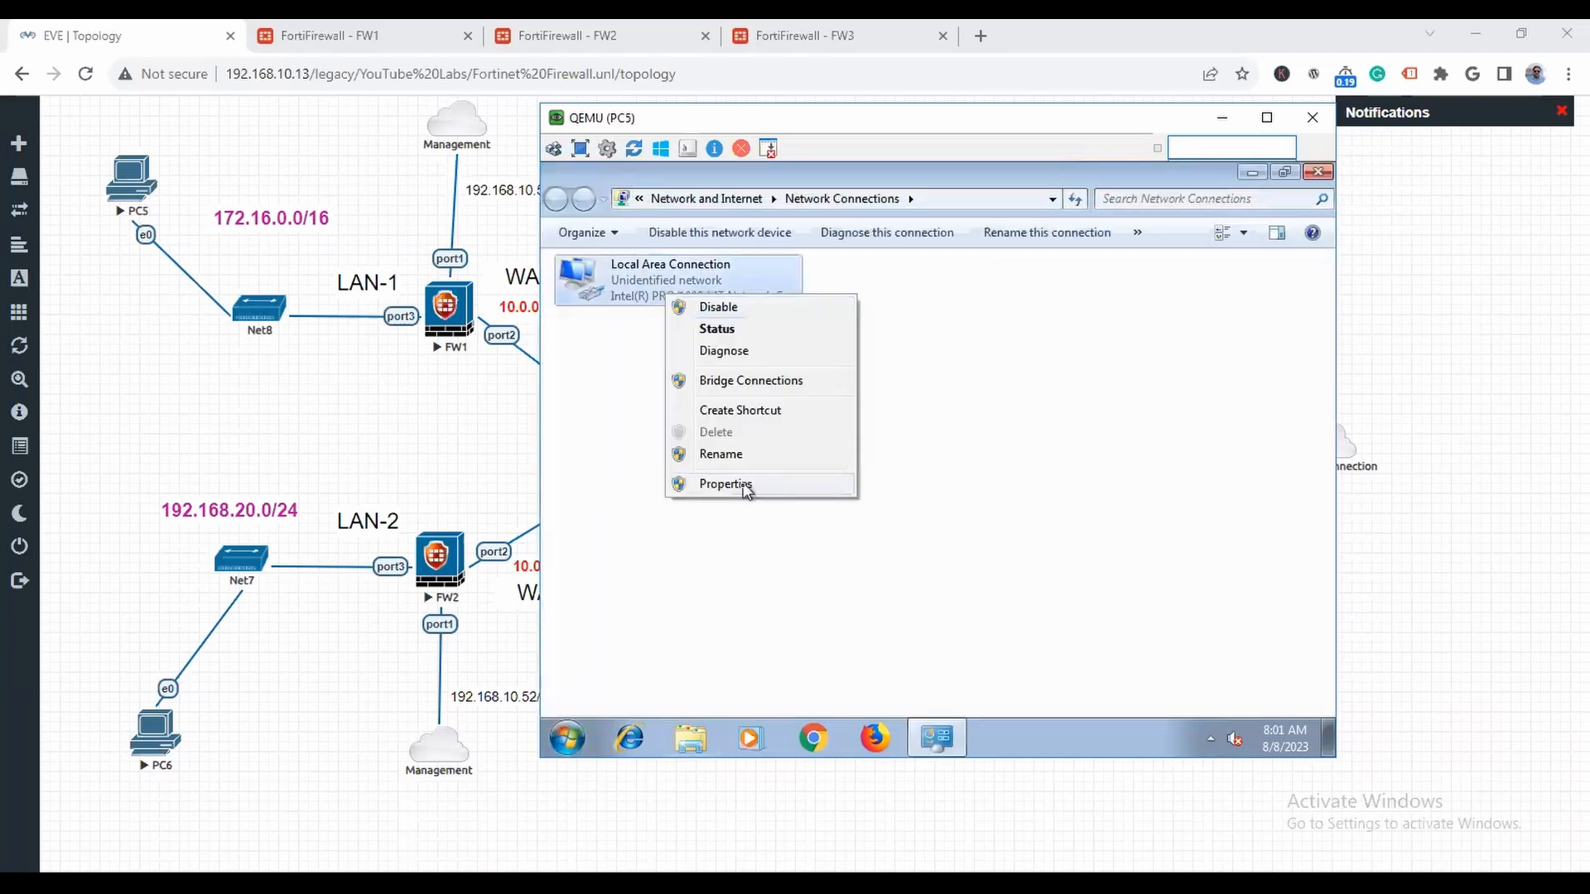
left_click(745, 489)
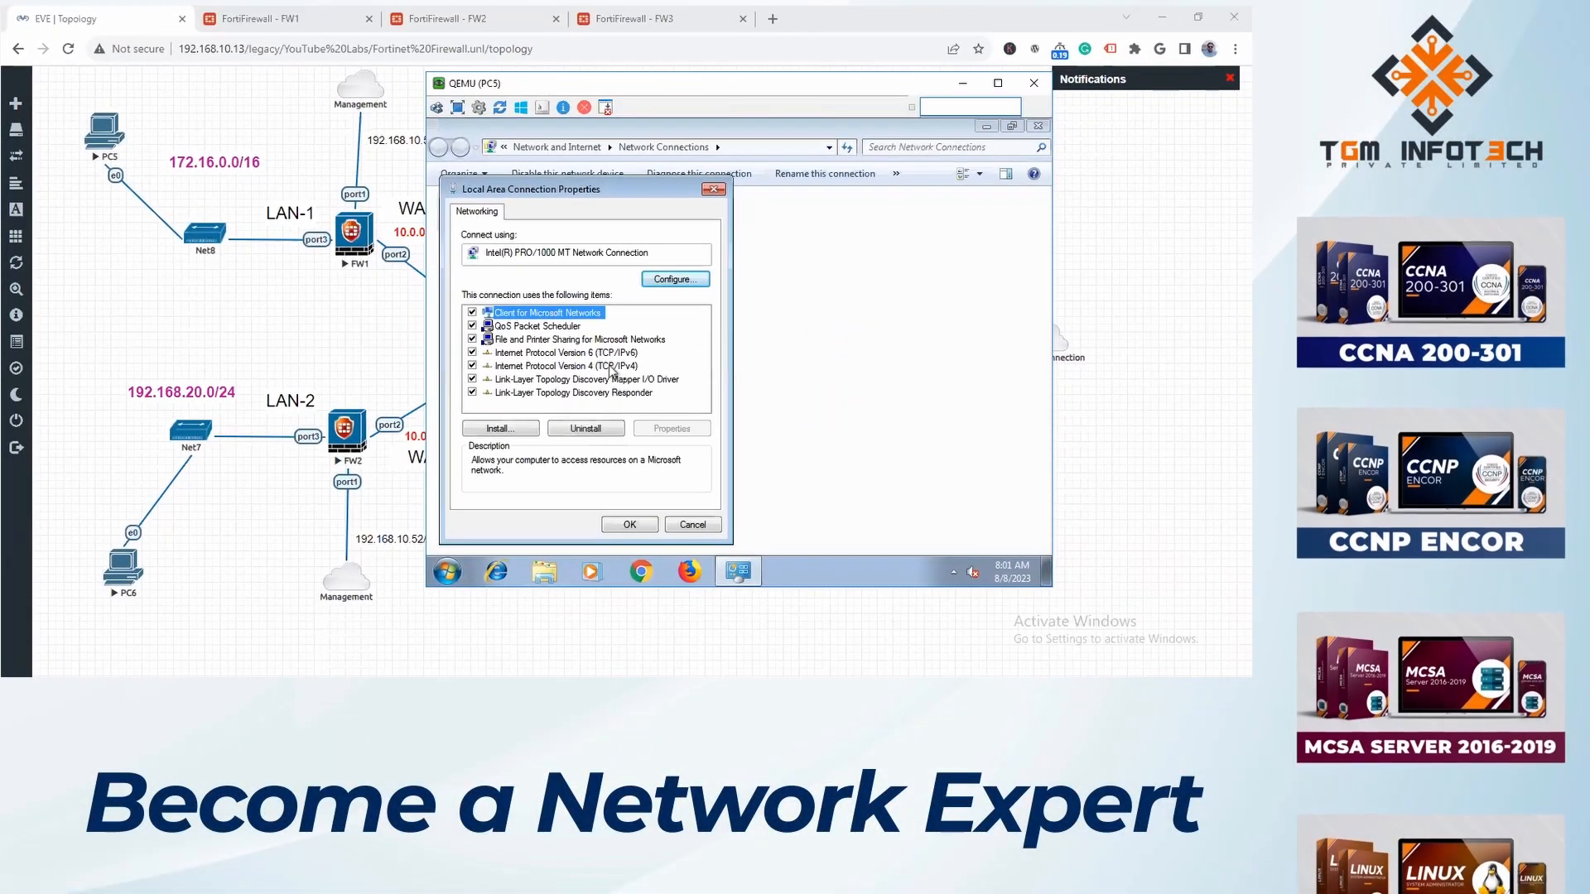
double_click(629, 382)
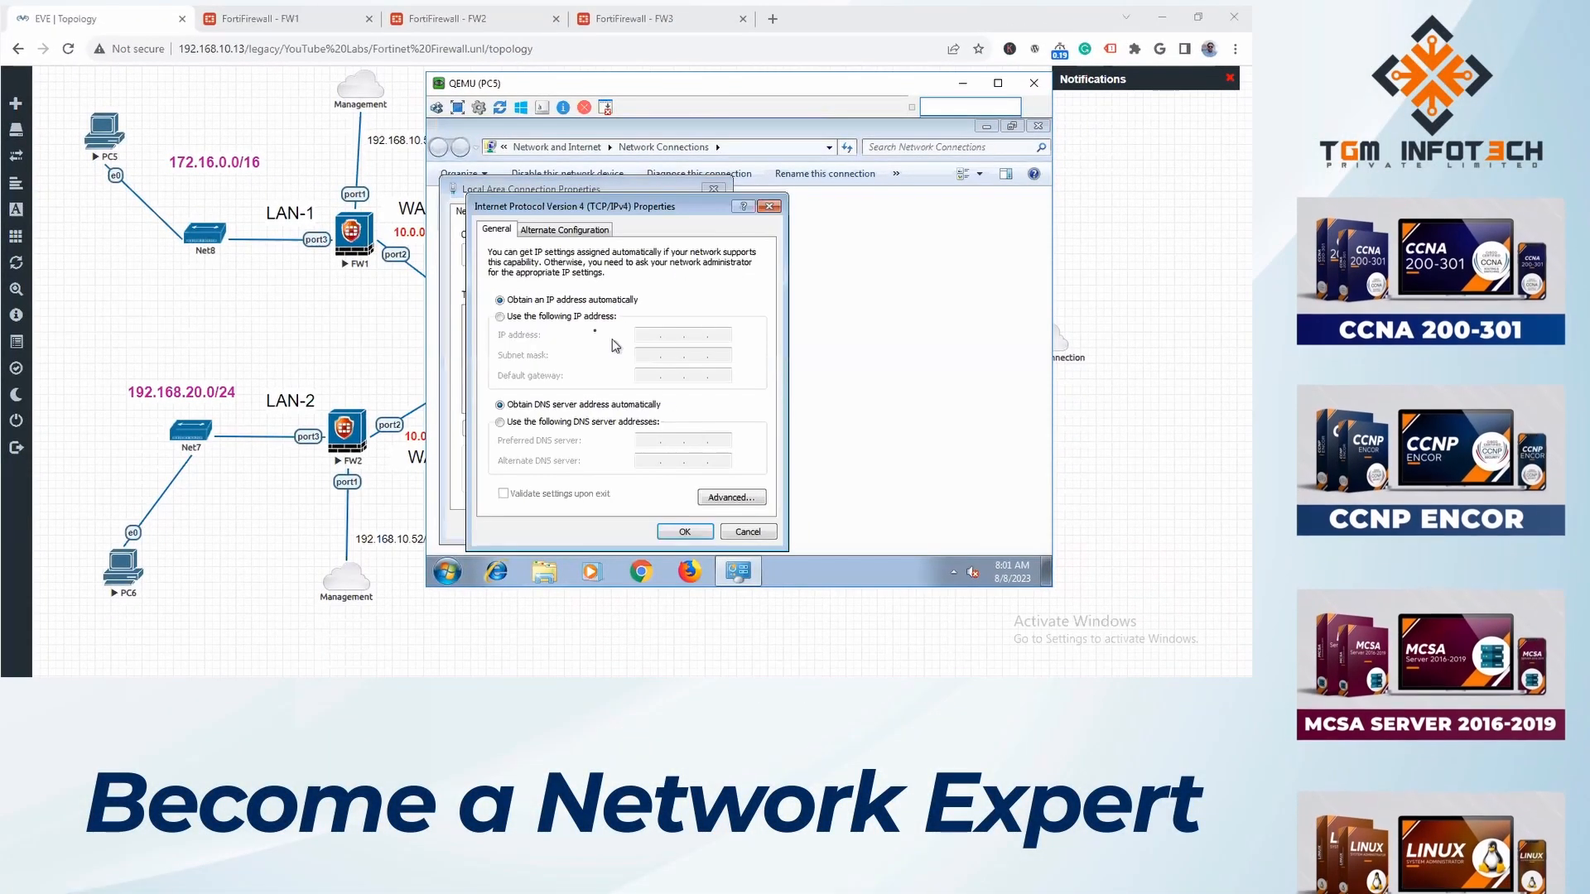
- Give PC5 the static IP address 172.16.0.2, subnet mask 255.255.0.0 and default gateway 172.16.0.1
left_click(559, 317)
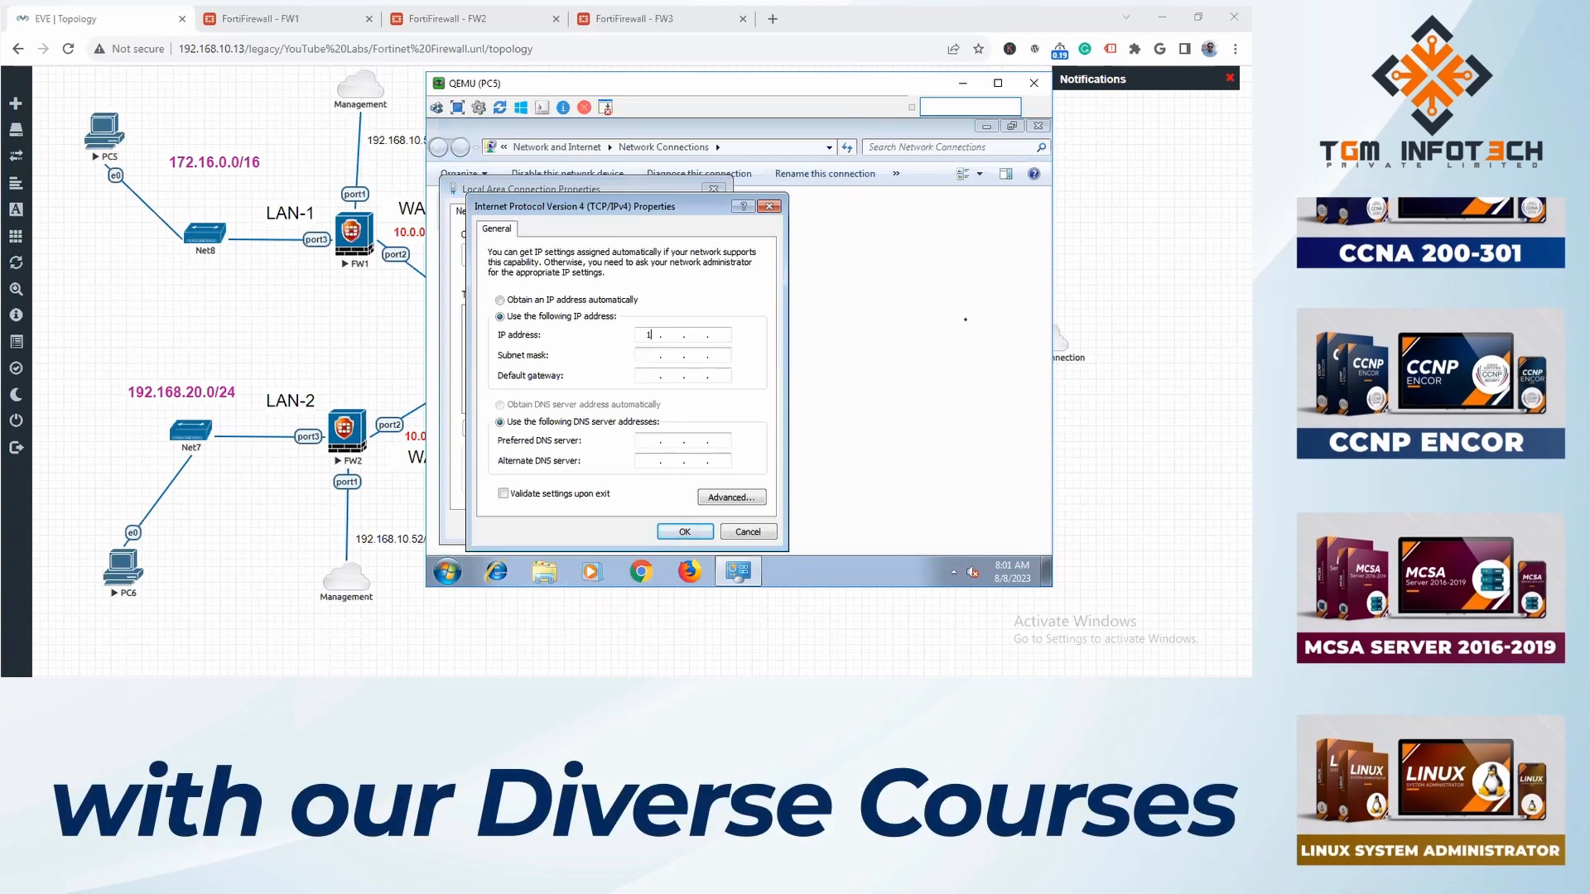
type("172 . 16 . 0 . 2")
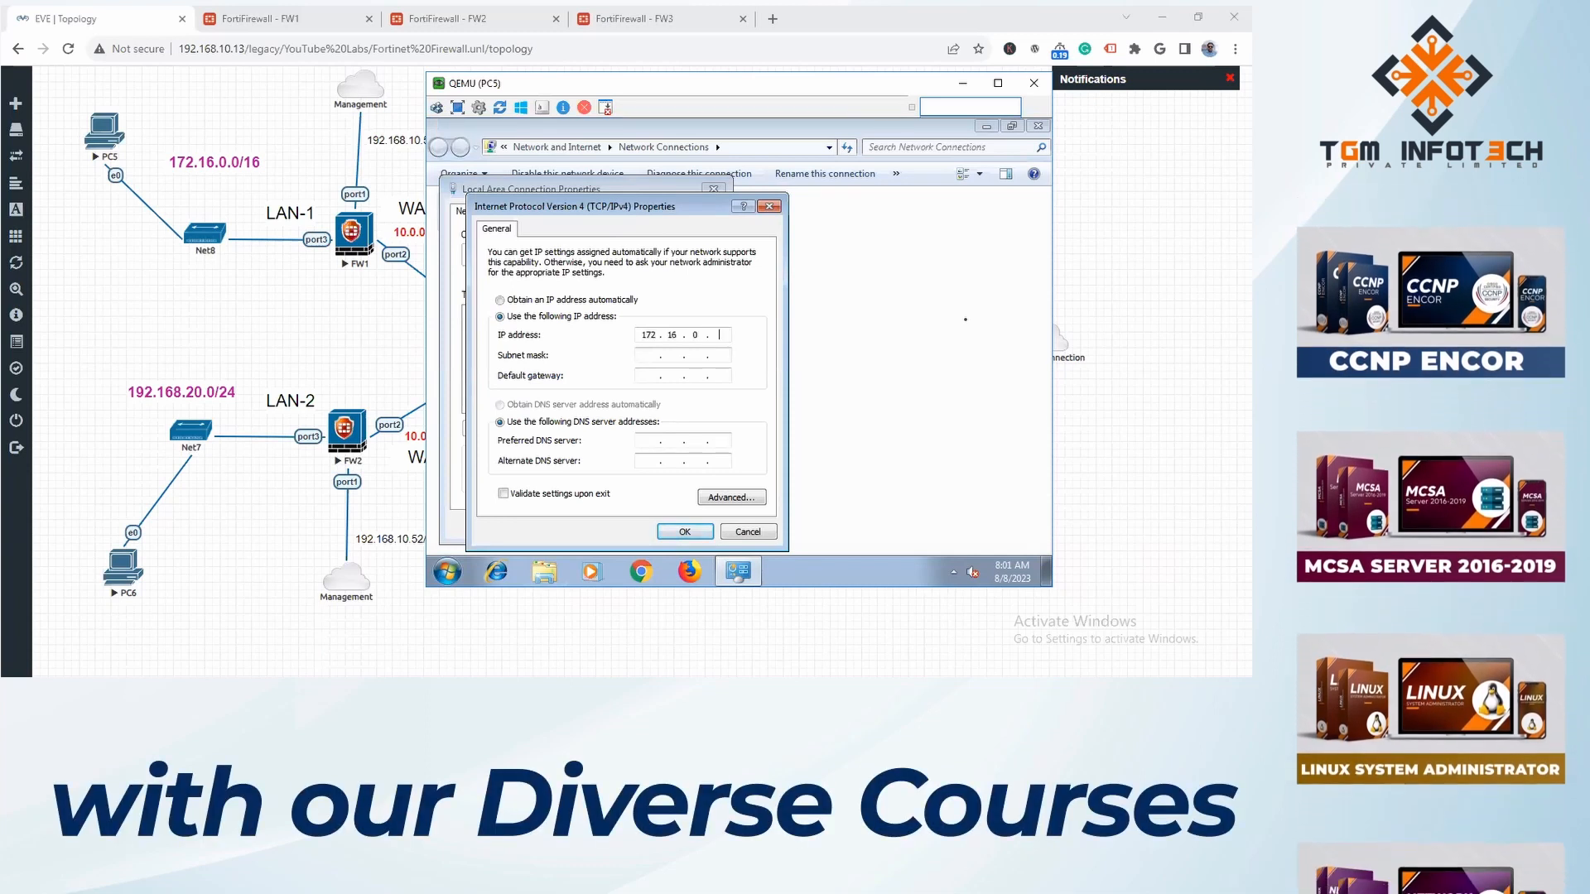
key("Tab")
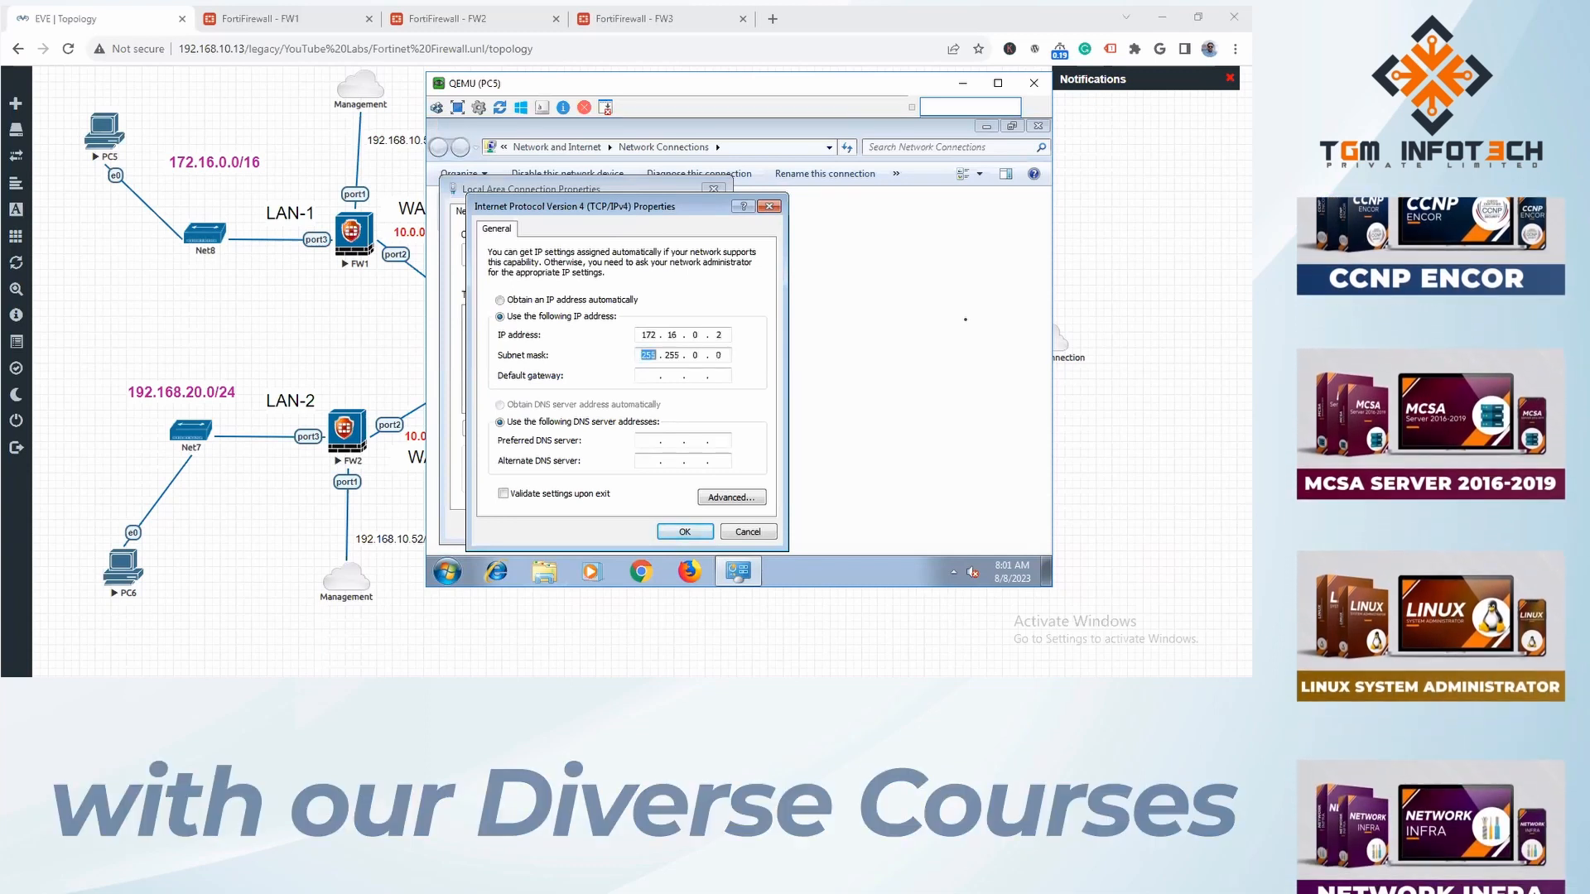
key("Tab")
type("172 . ")
type("16 . 0 . 1")
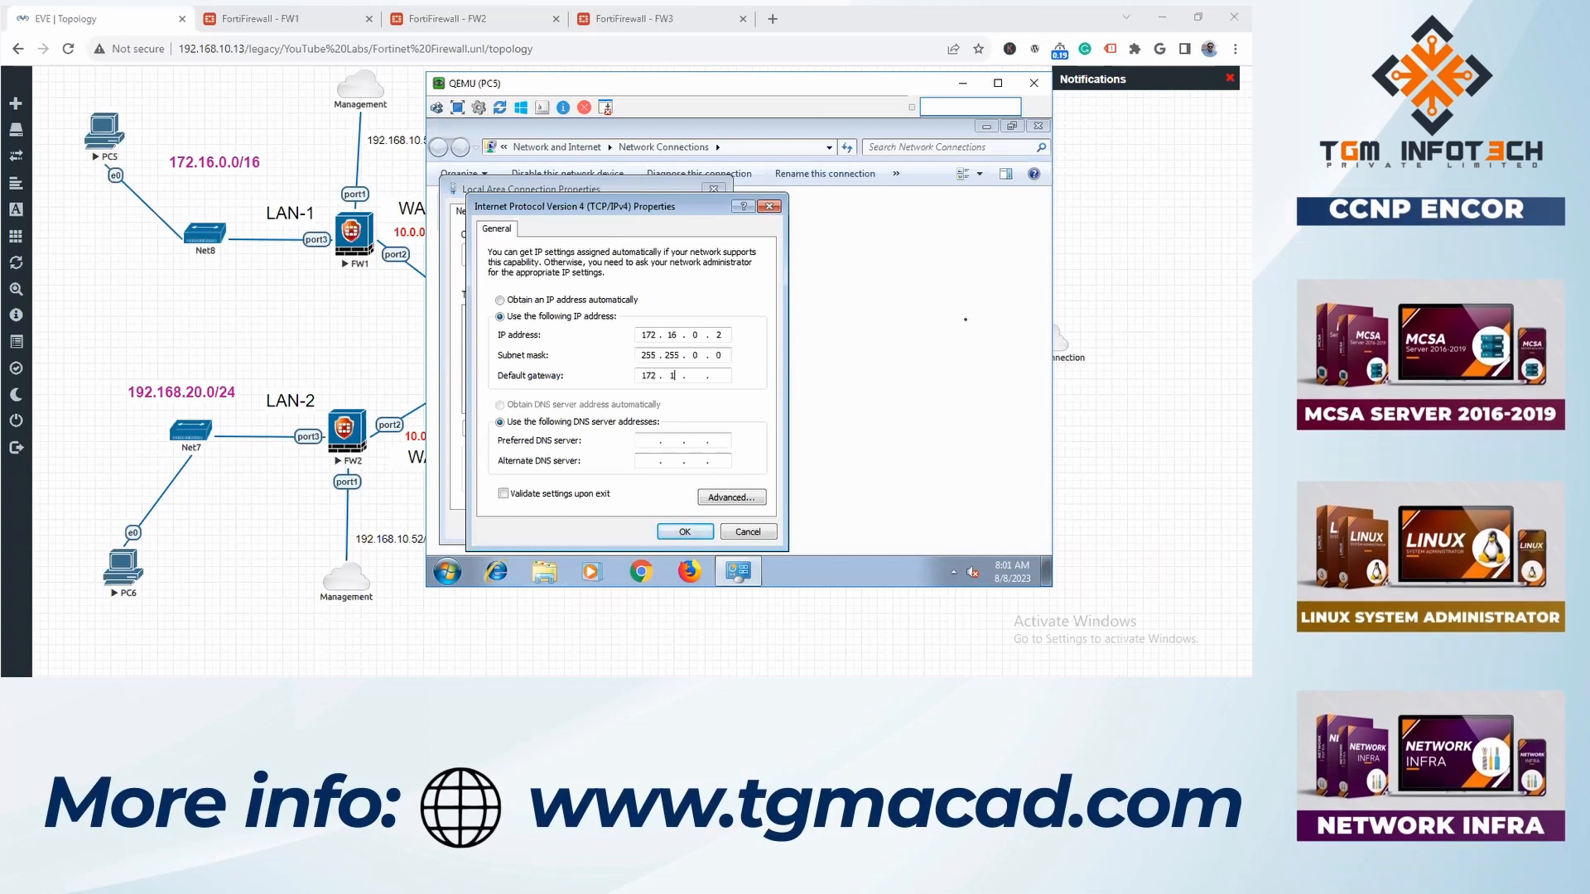
- Set PC5's preferred DNS server to 8.8.8.8 and alternate to 1.1.1.1, apply the connection settings and close Network Connections
key("Tab")
type("8.8.8.8")
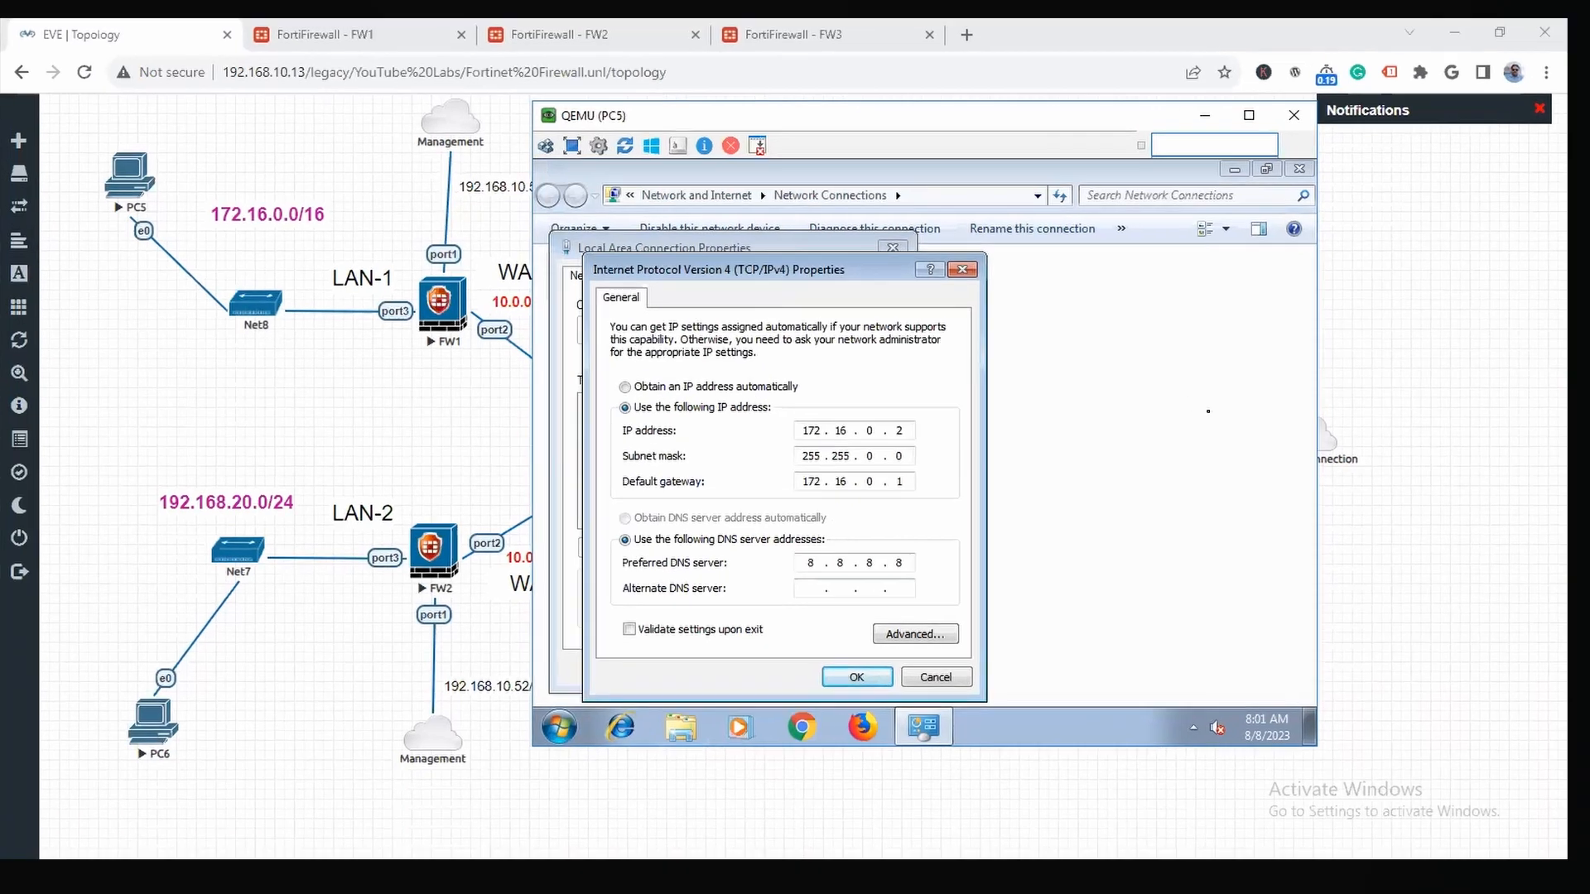
key("Tab")
type("1.")
type("1.1.1")
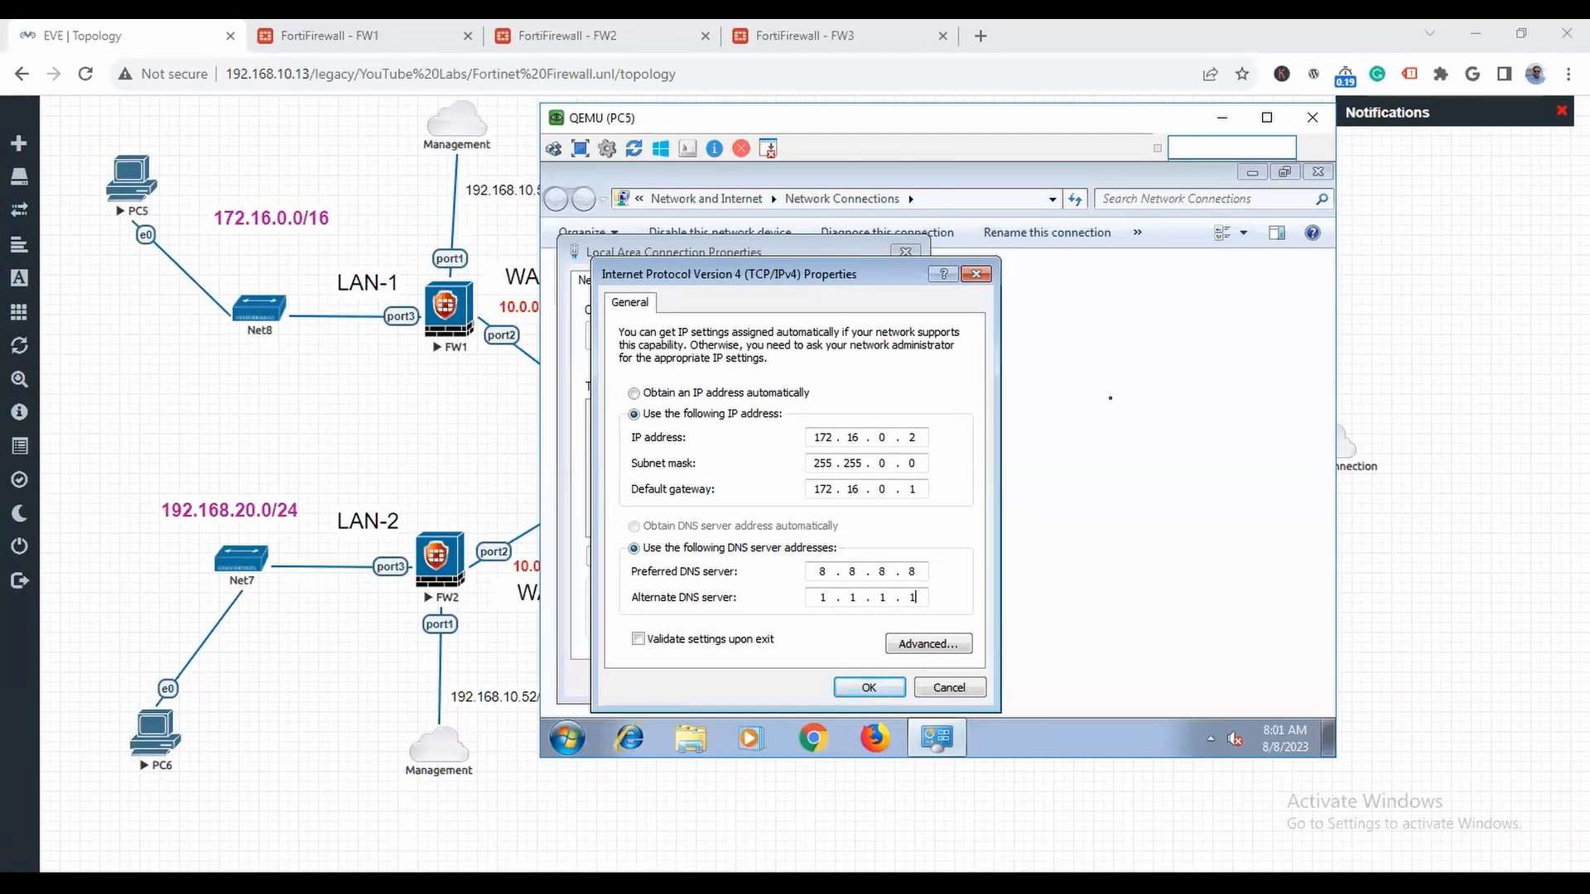
left_click(870, 688)
left_click(824, 687)
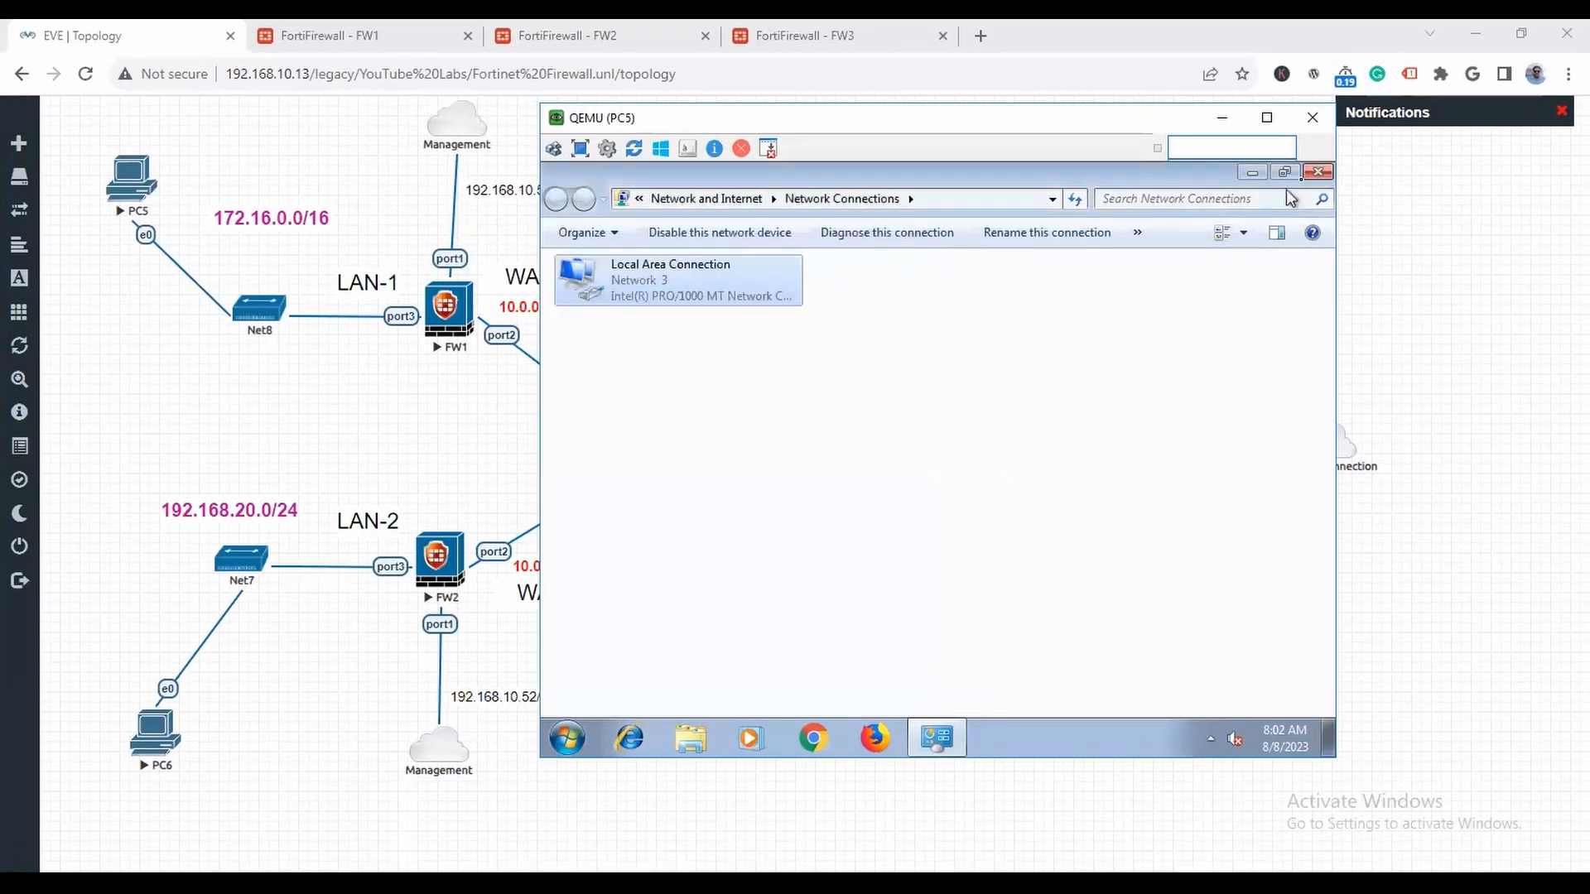
left_click(1323, 172)
left_click(1190, 673)
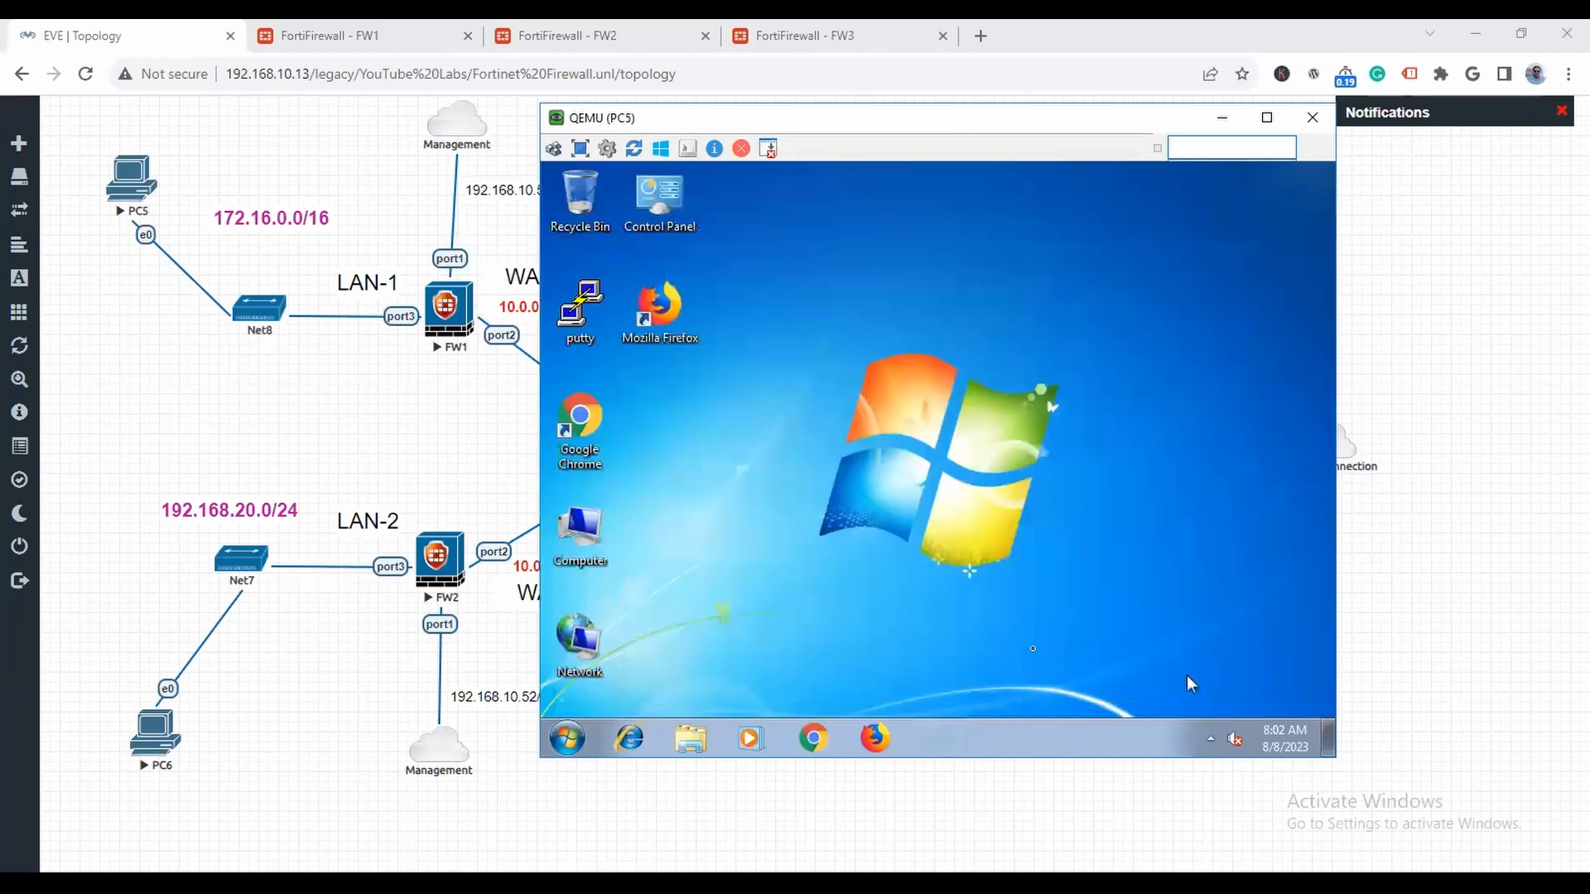
- Test PC5's internet access by loading google.com in Chrome, dismissing the default-browser notice, and close the browser
left_click(816, 739)
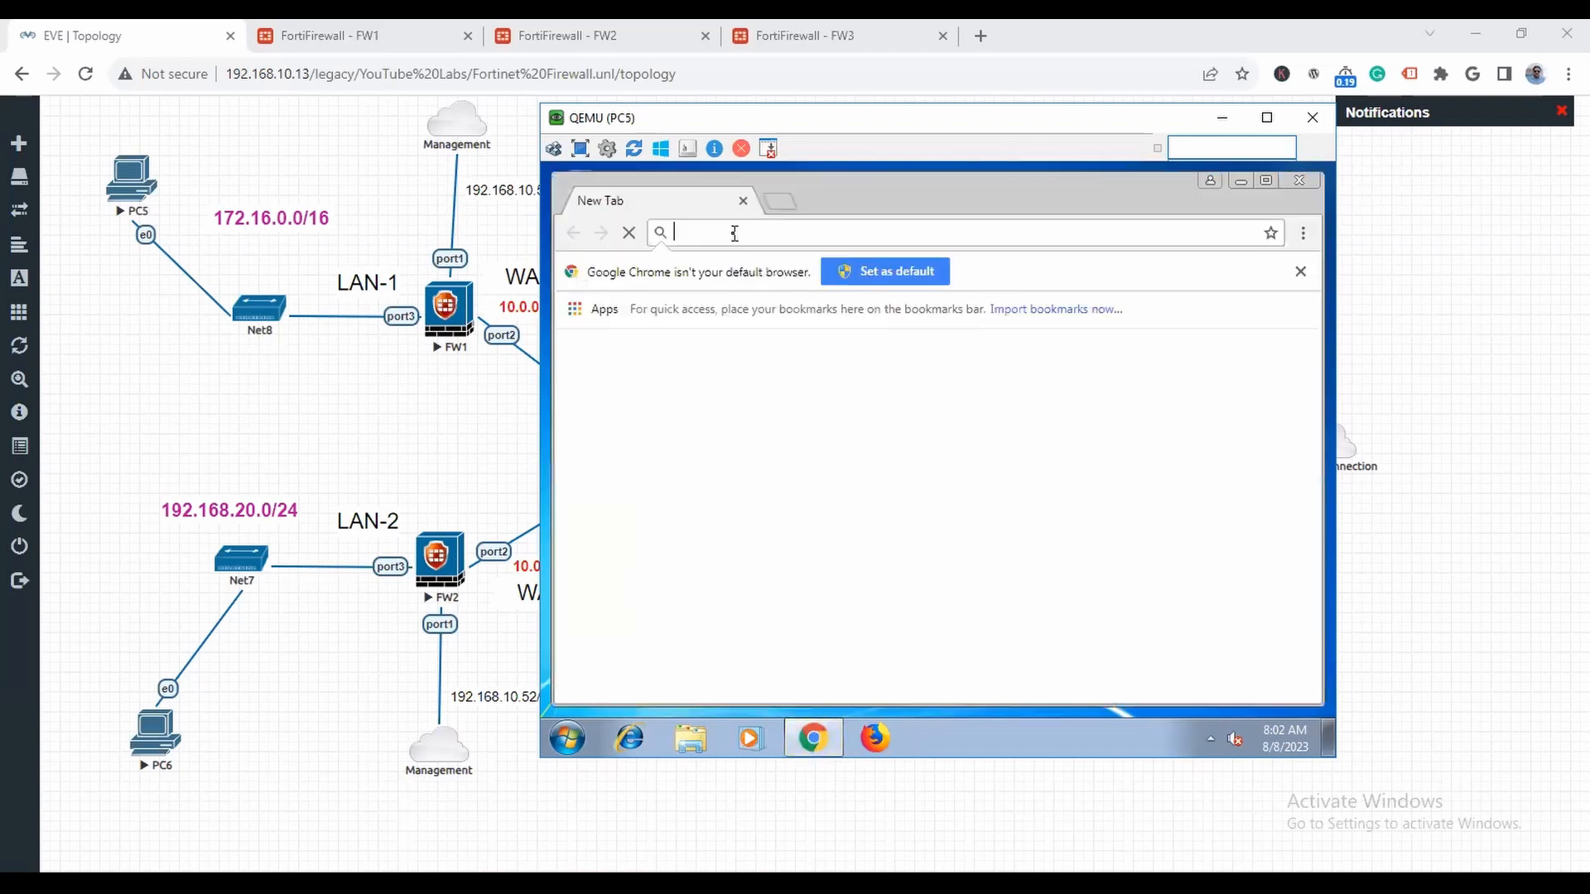
type("google.com")
key("Return")
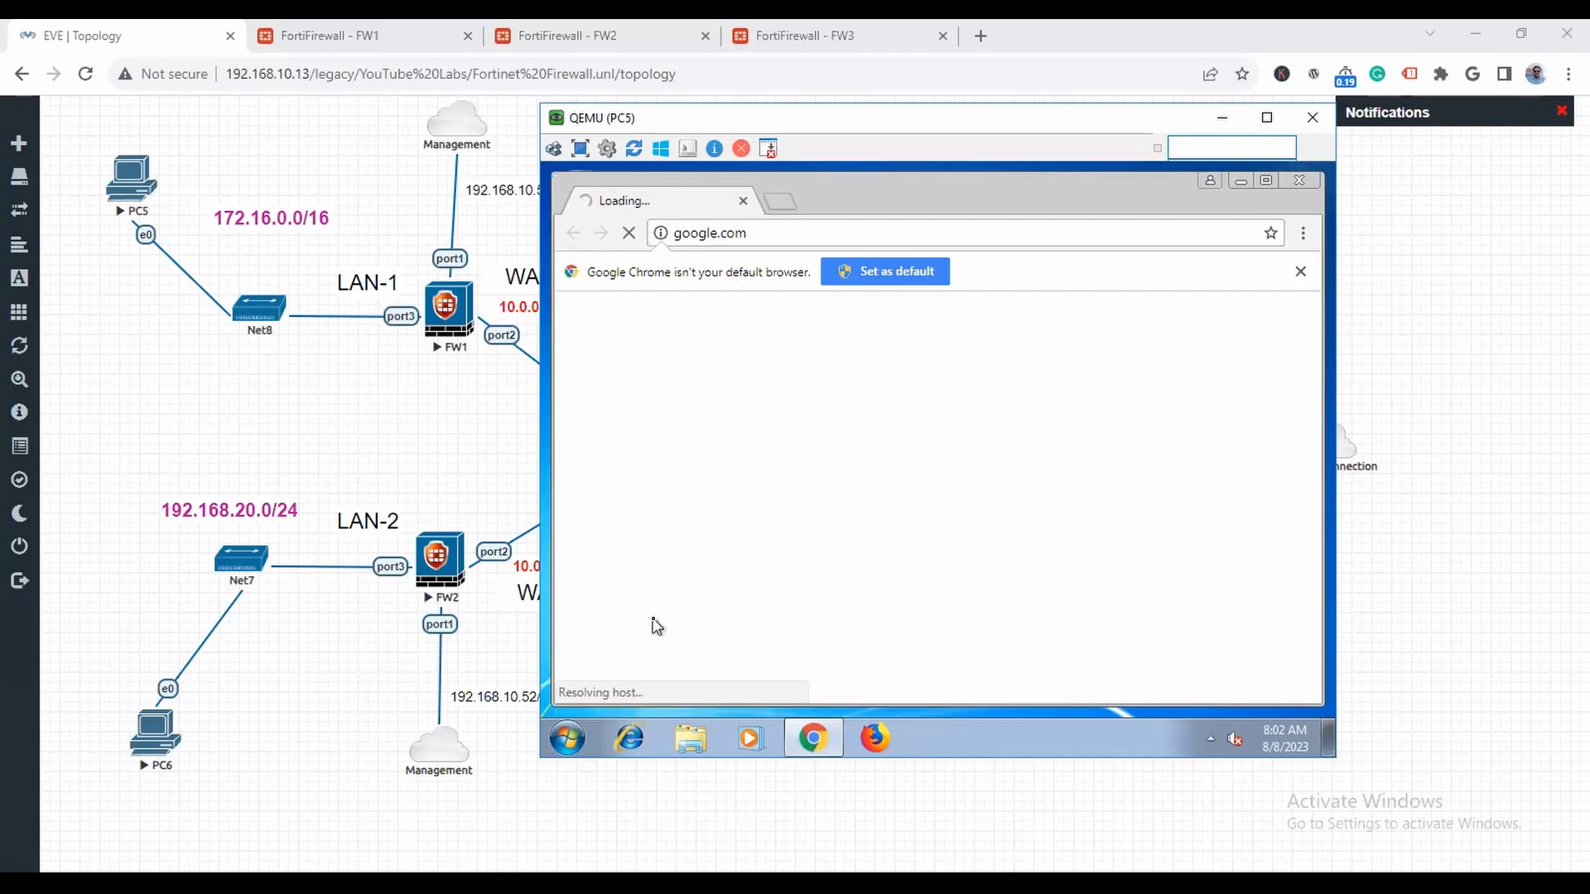
left_click(1300, 273)
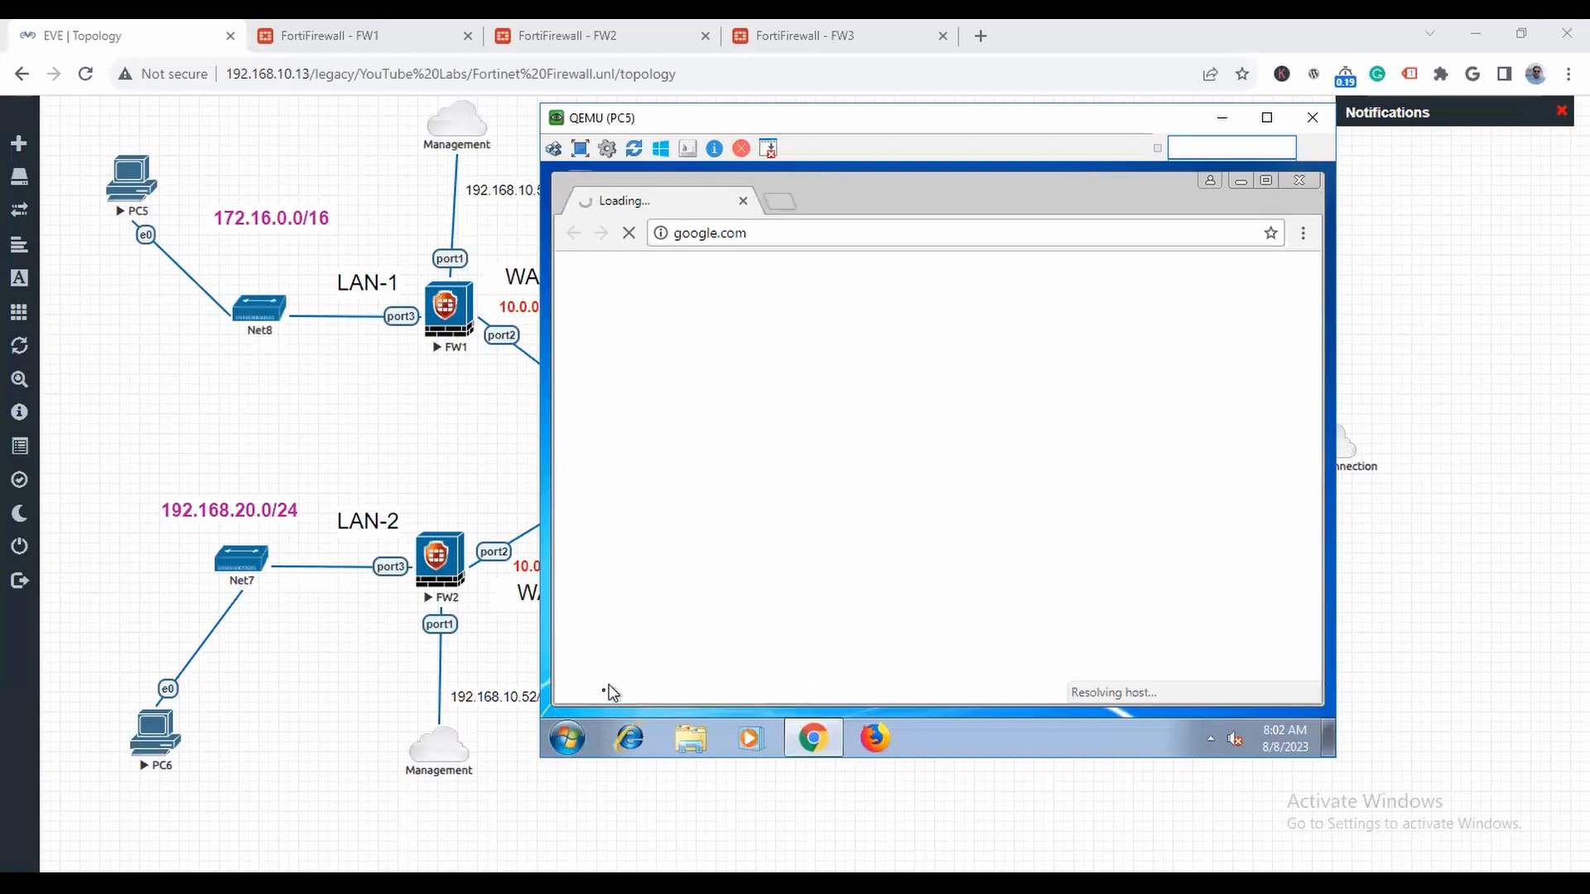
left_click(1311, 182)
- Open a command prompt on PC5 and ping its default gateway, 172.16.0.1
left_click(572, 735)
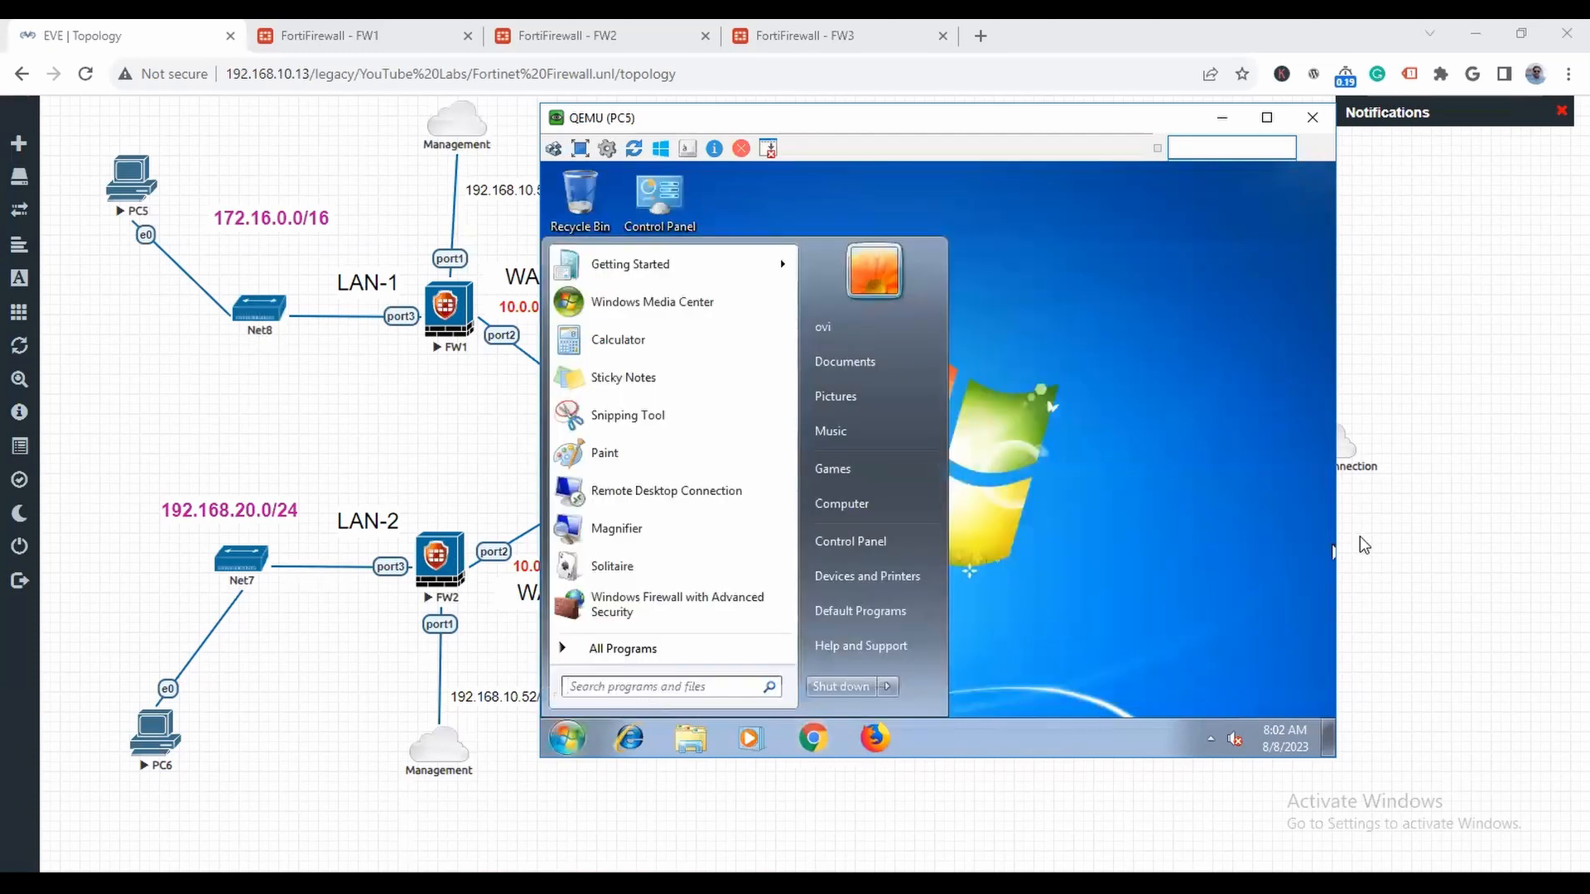
type("cmd")
key("Return")
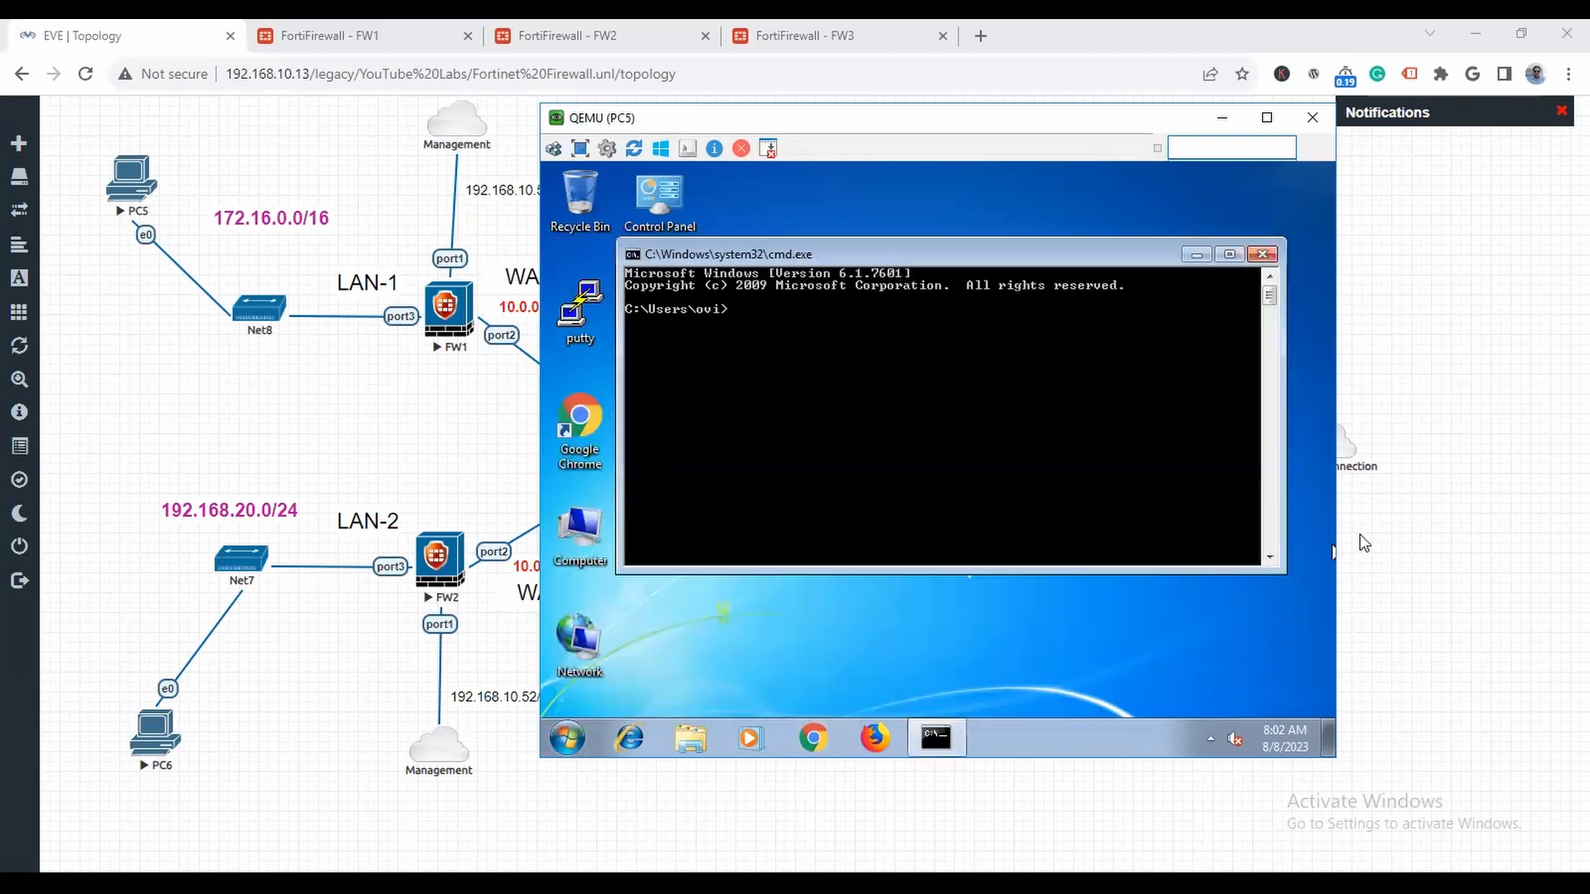
type("ping 172.16.0.1")
key("Return")
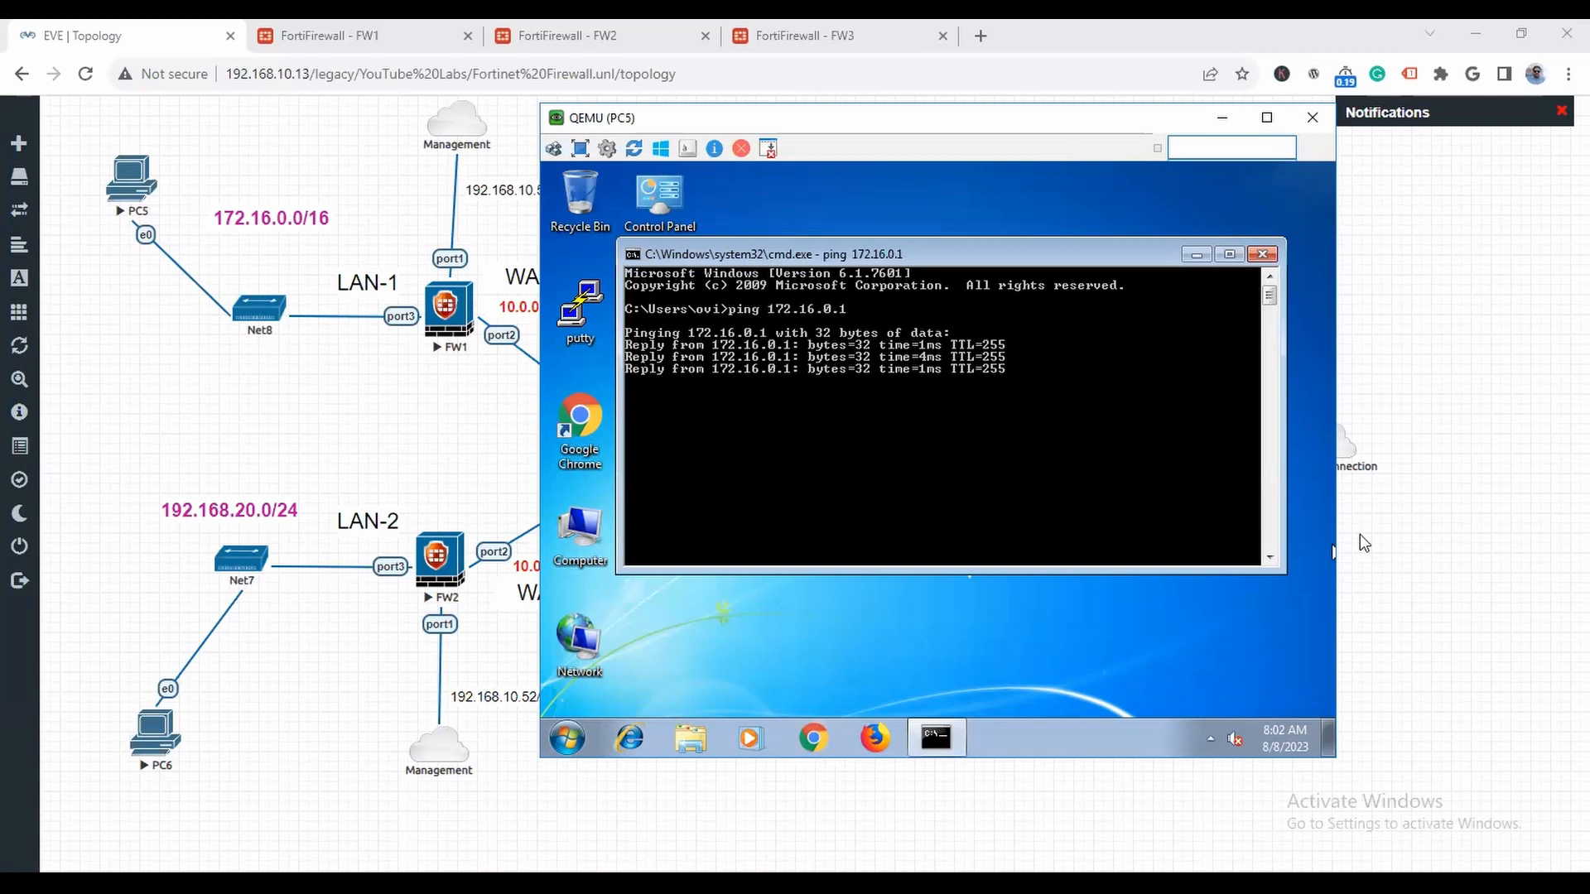
- Uncover the firewalls' WAN addresses in the topology and ping FW1's WAN address 10.0.0.1 from PC5
left_click_drag(915, 125, 1002, 126)
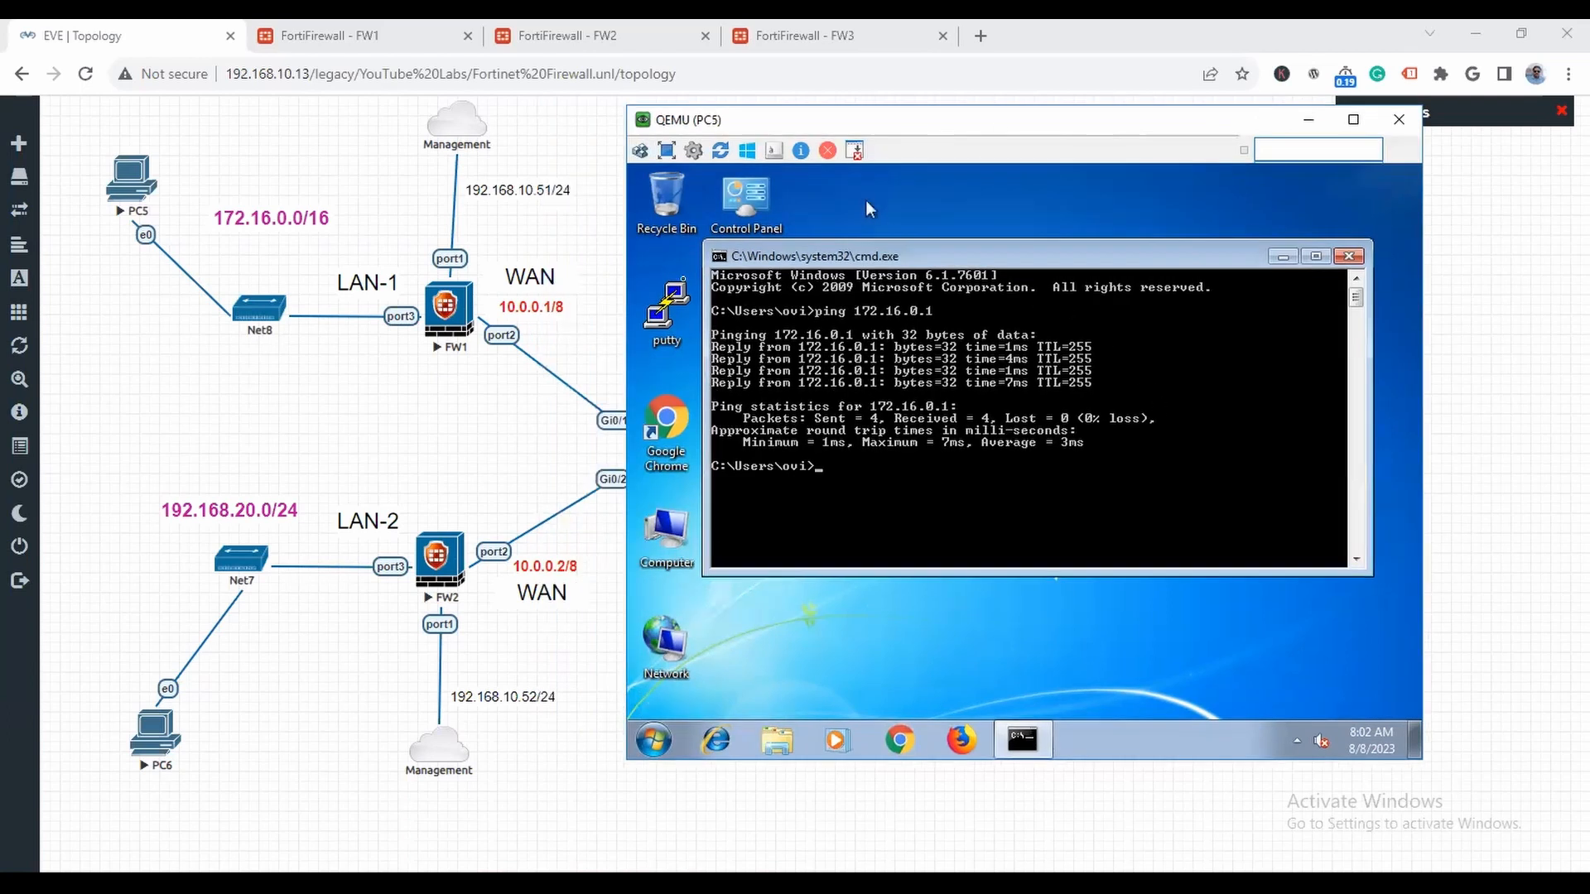
type("ping 10.0.0.1")
key("Return")
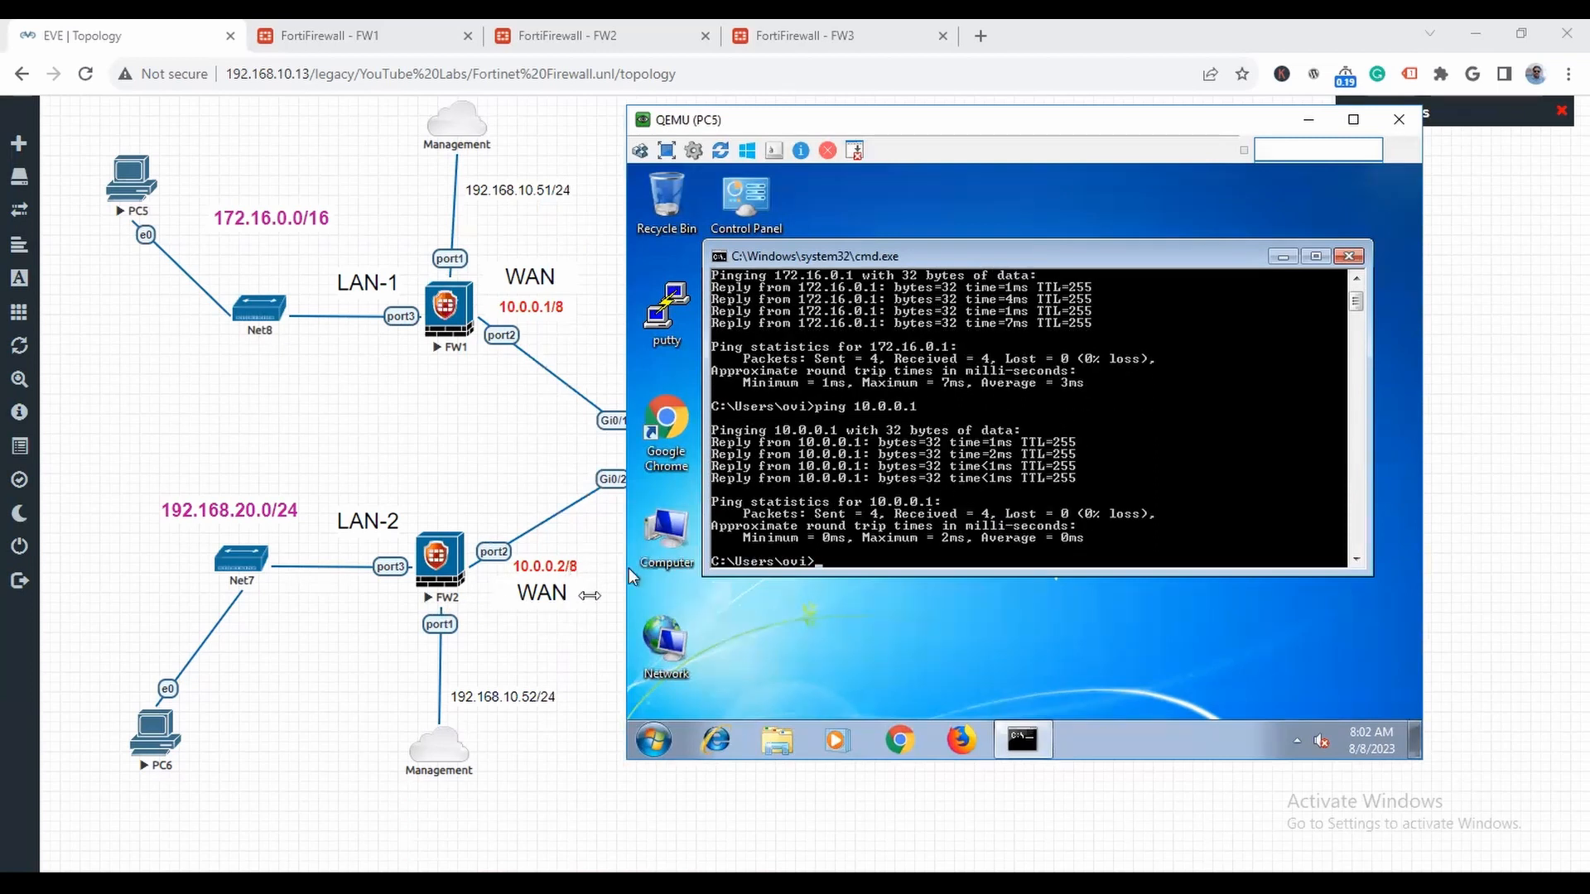
- Ping FW2's WAN address 10.0.0.2 from PC5 and move the console window clear of the switch in the topology
type("ping 10.0.0.2")
key("Return")
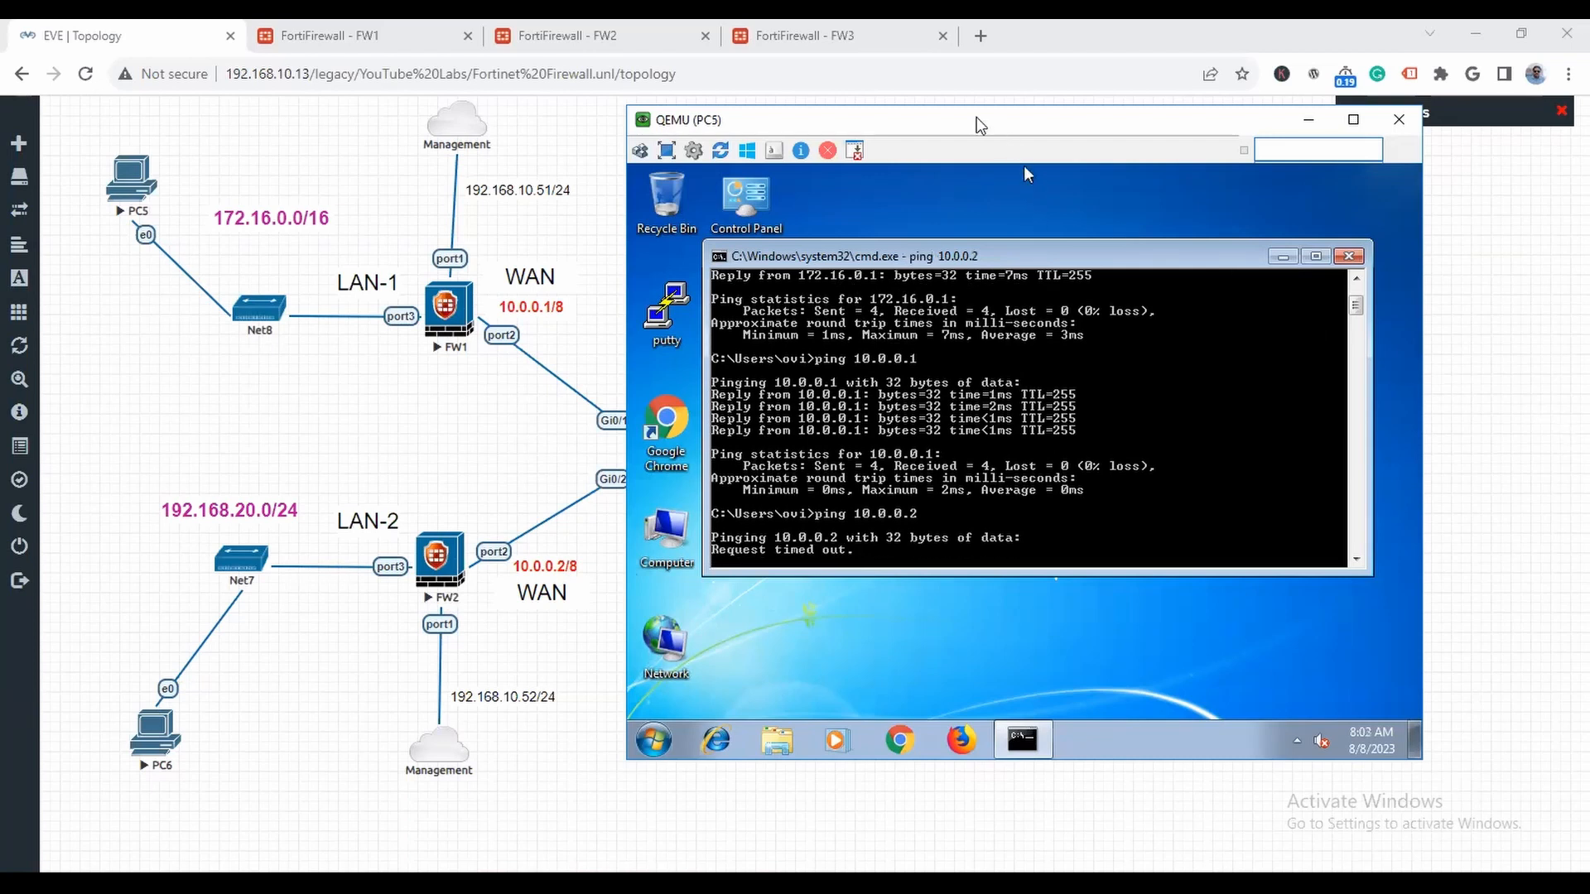
left_click_drag(970, 121, 1081, 122)
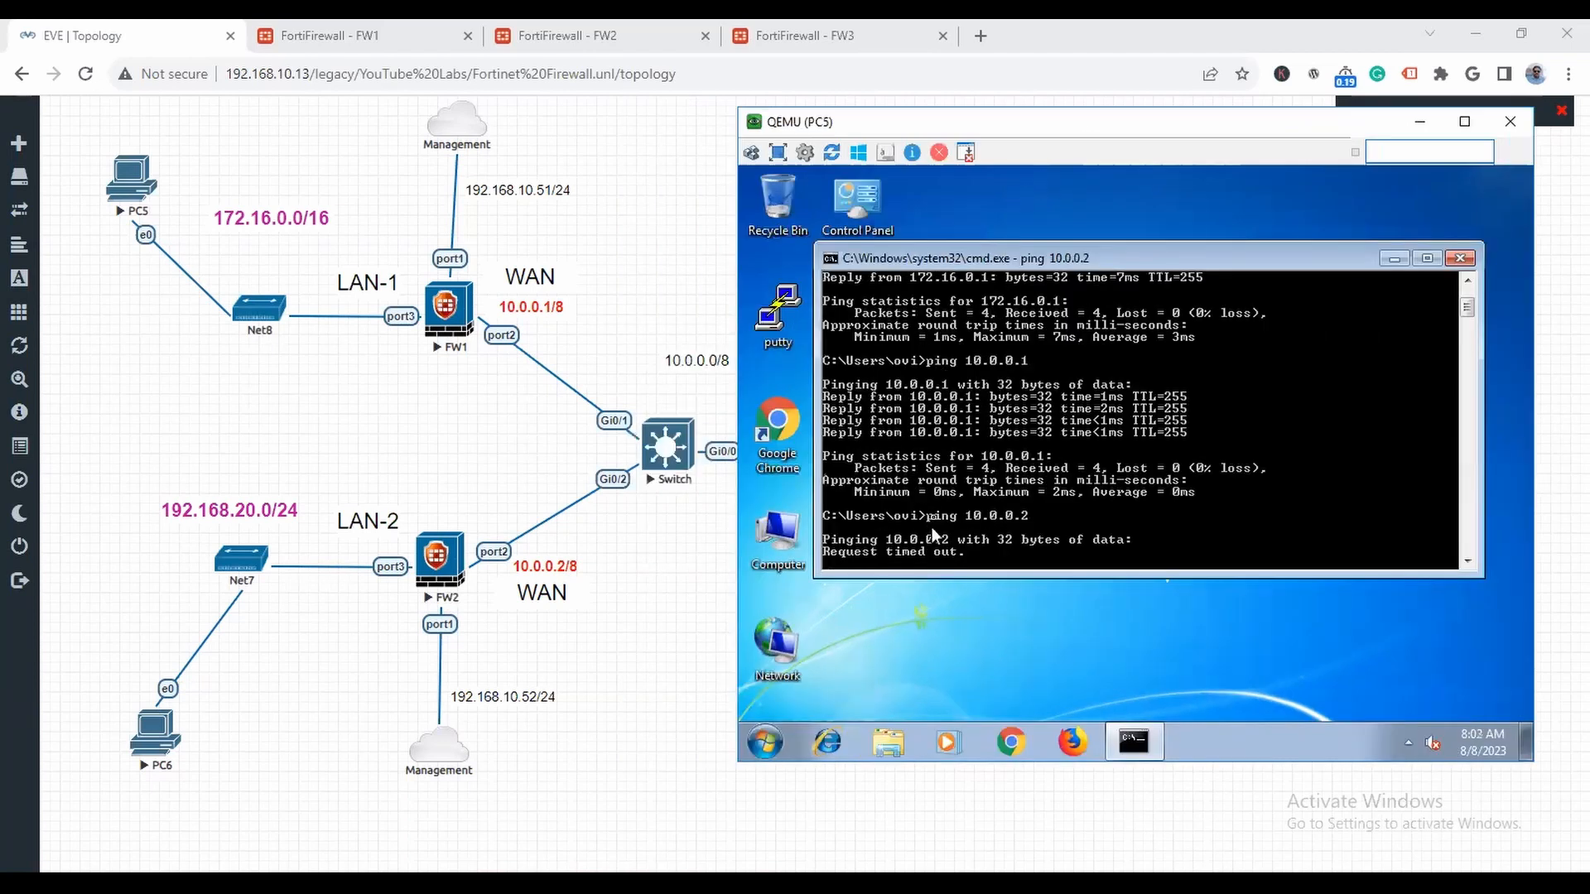
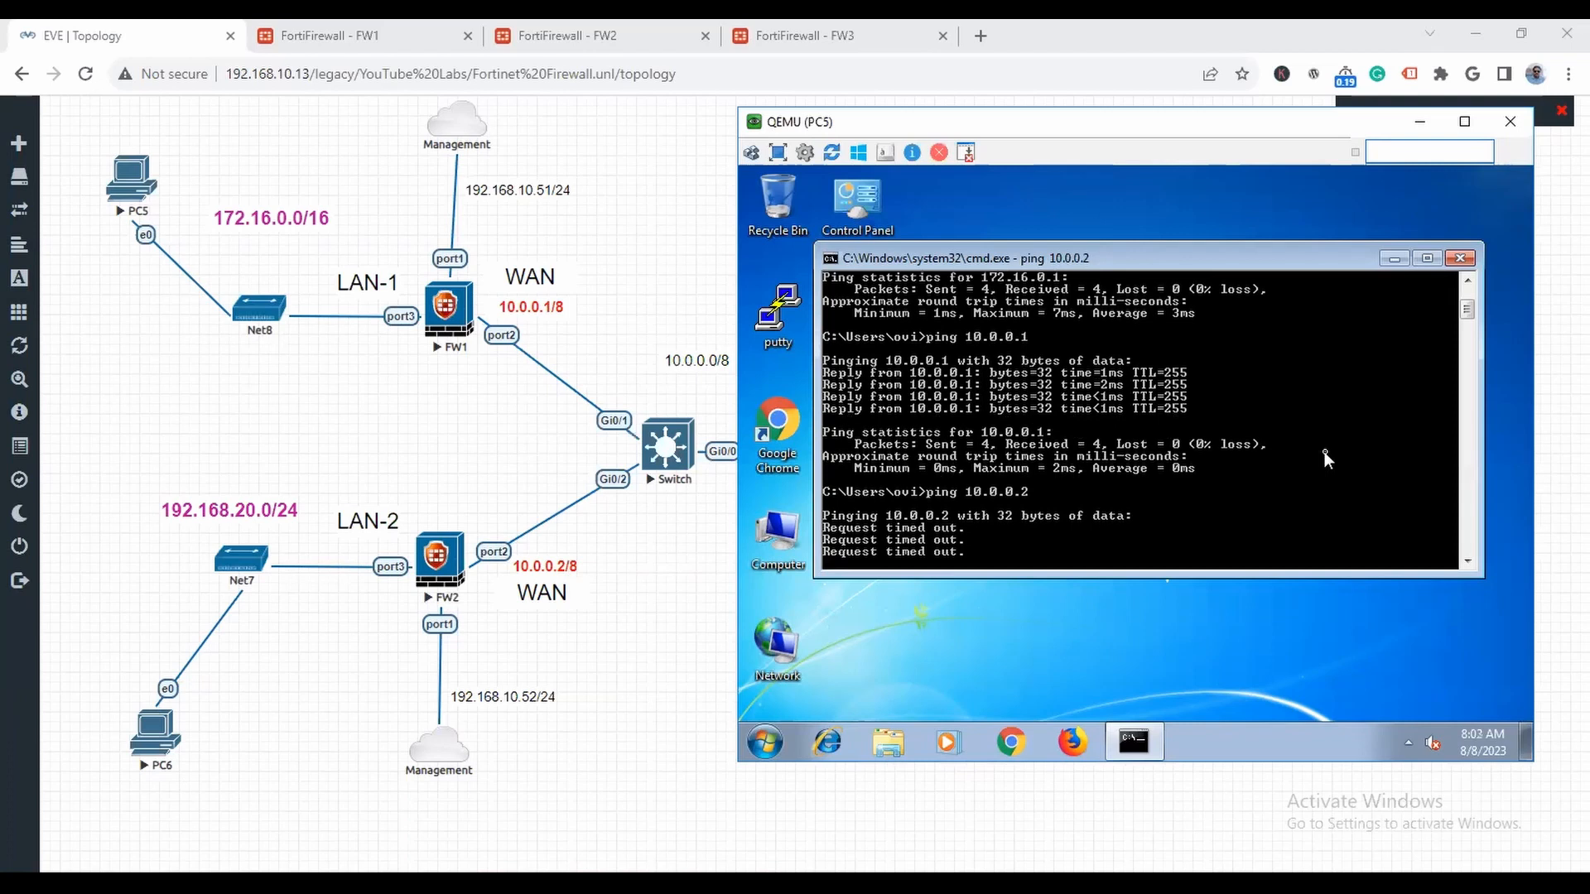
- Ping FW3's inside address 10.0.0.254 from PC5 and close the command prompt
type("ping 10.0.0.254")
key("Return")
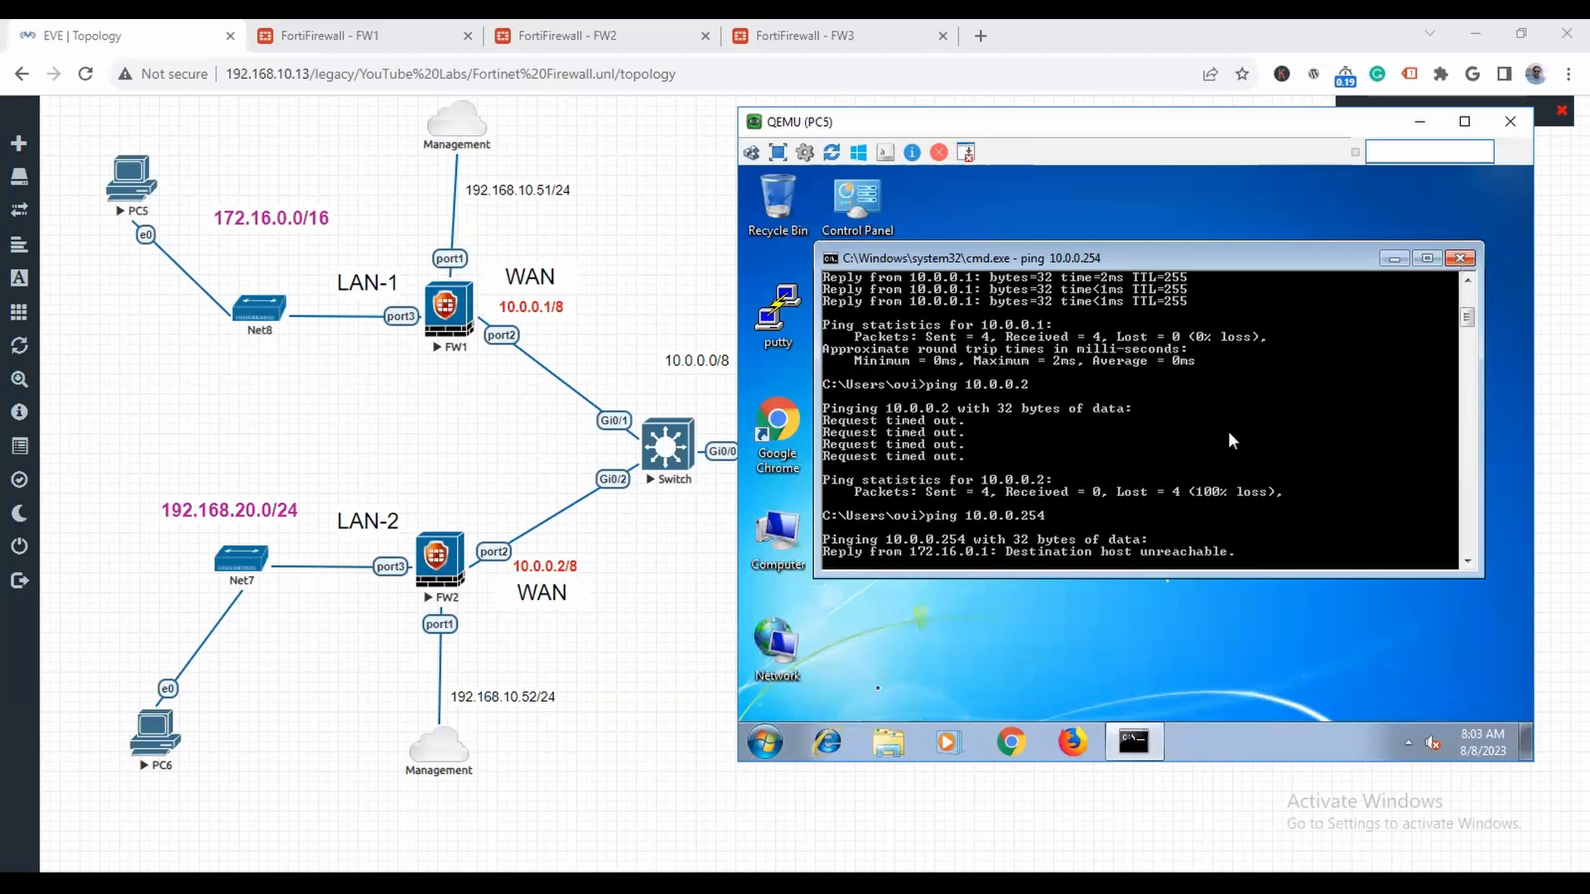
left_click(1461, 260)
- Open a new command prompt on PC5, start a continuous ping to 8.8.8.8, and minimize the PC5 console
left_click(765, 743)
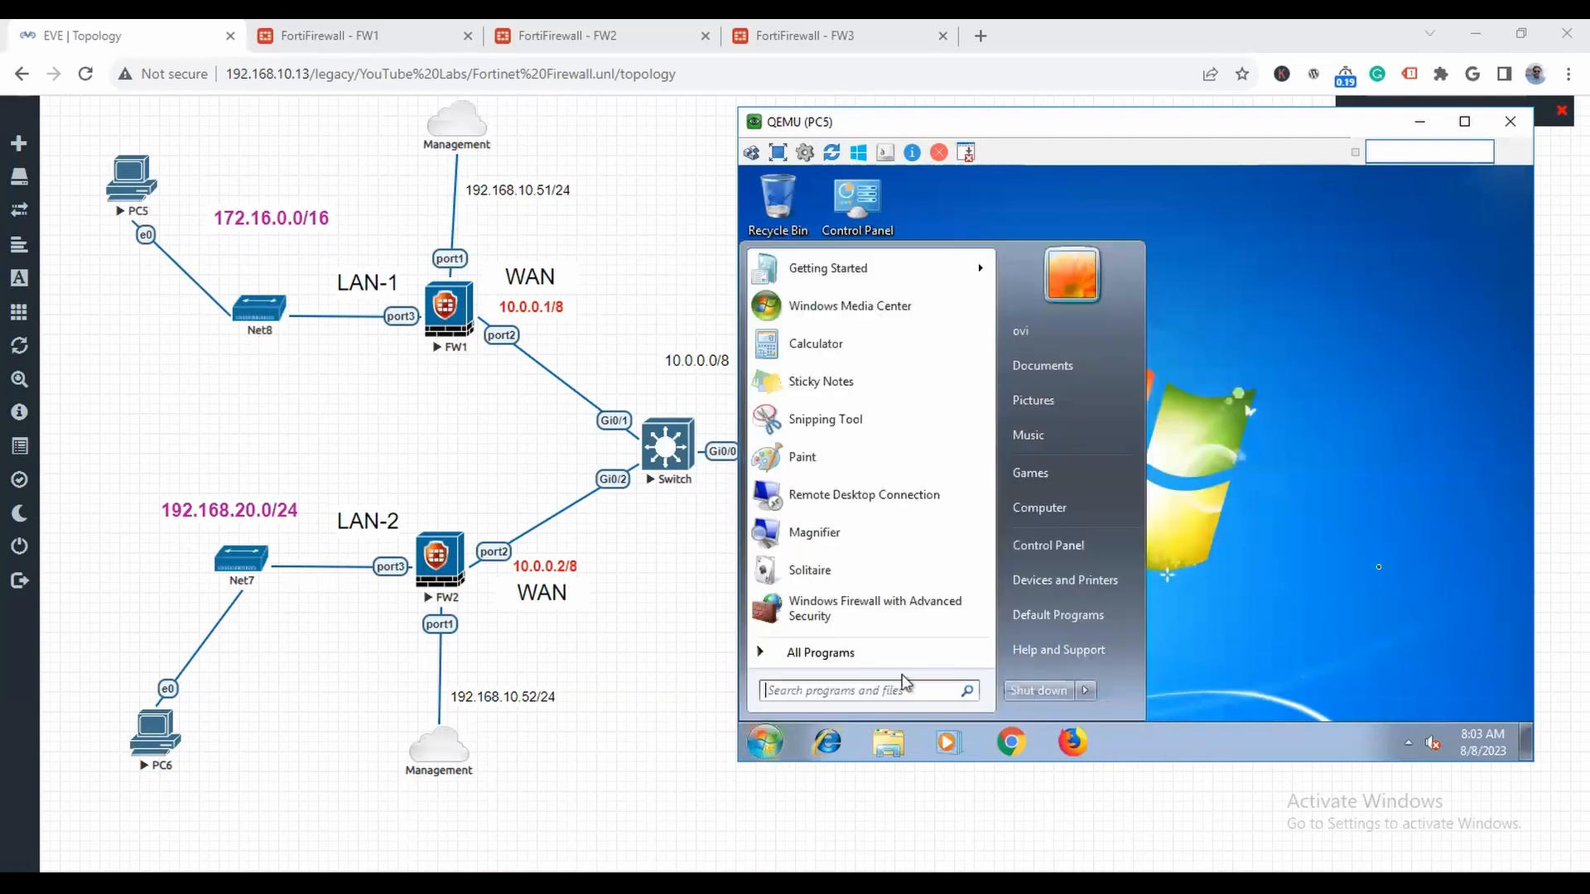
type("vc")
key("BackSpace")
key("BackSpace")
type("cmd")
key("Return")
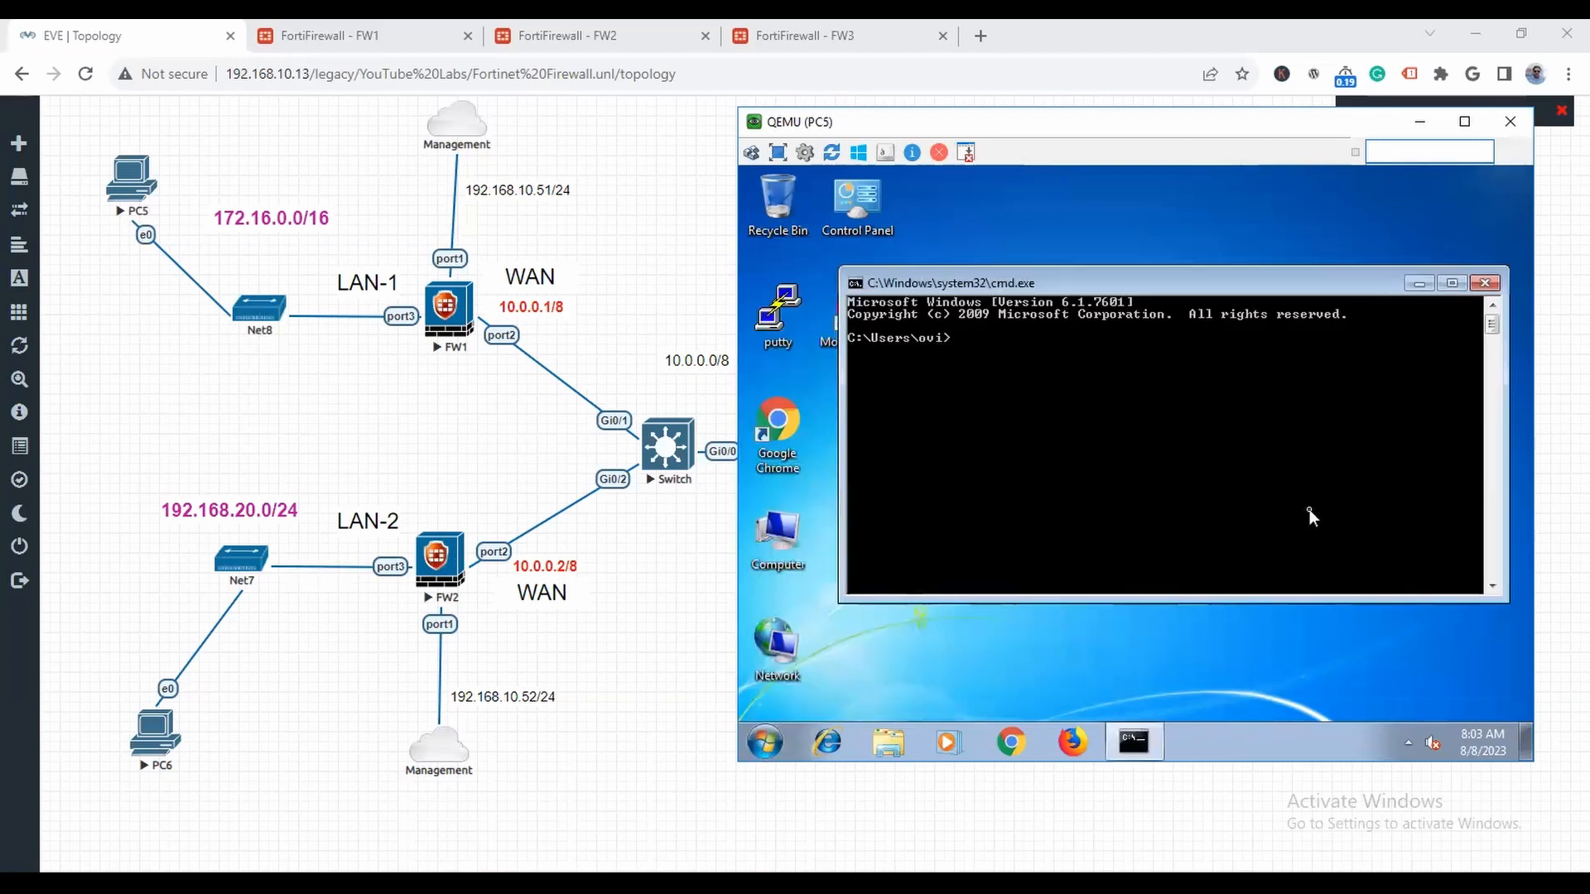
type("ping 8.8.8.8 -t")
key("Return")
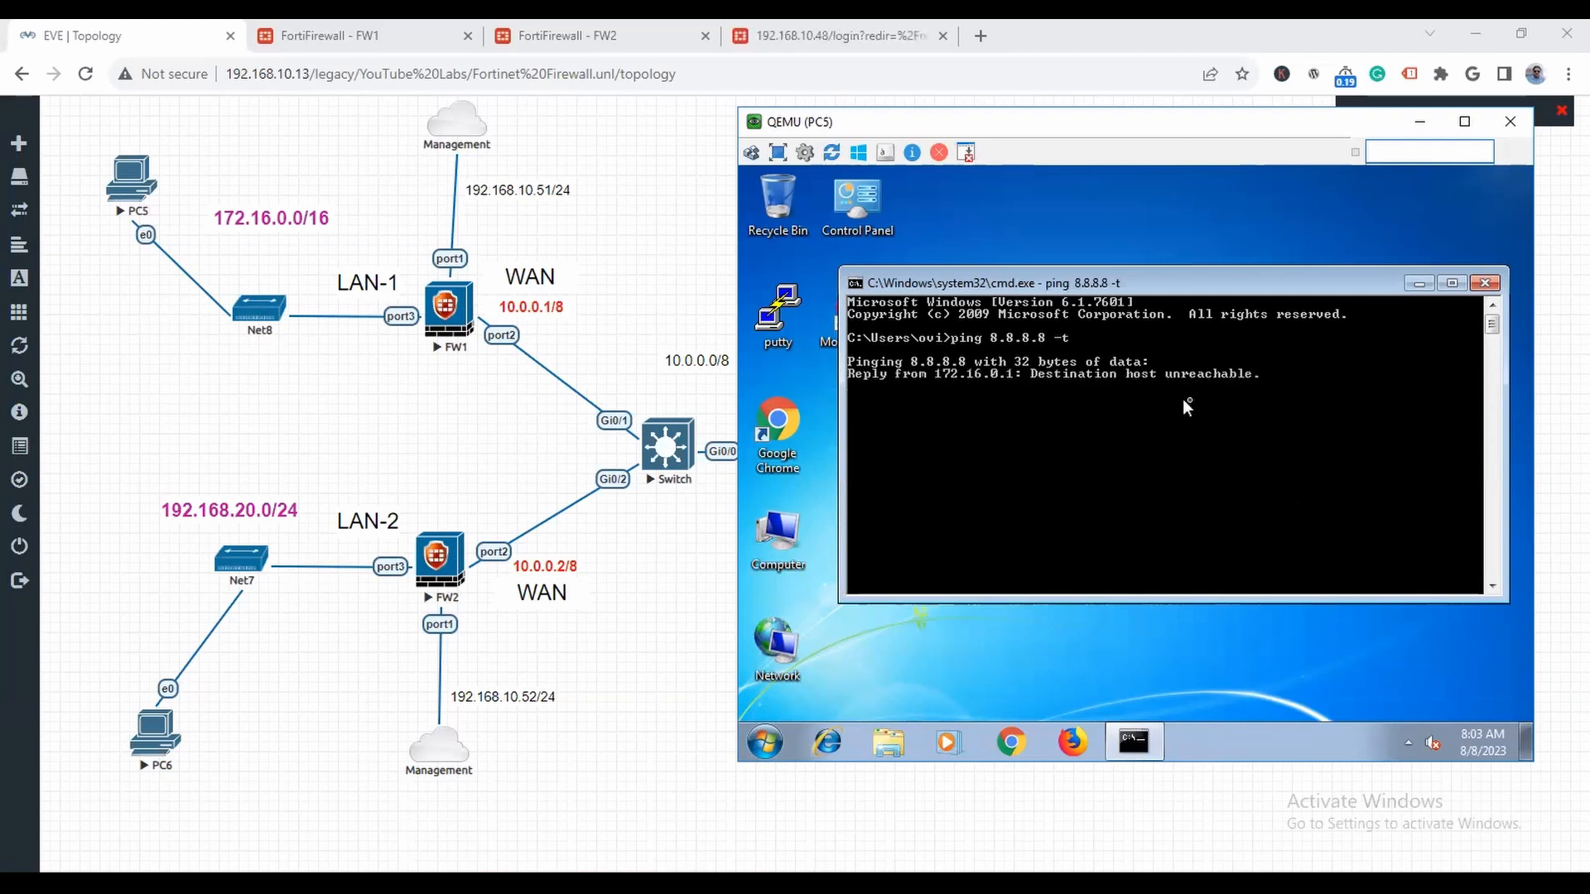
left_click(1416, 128)
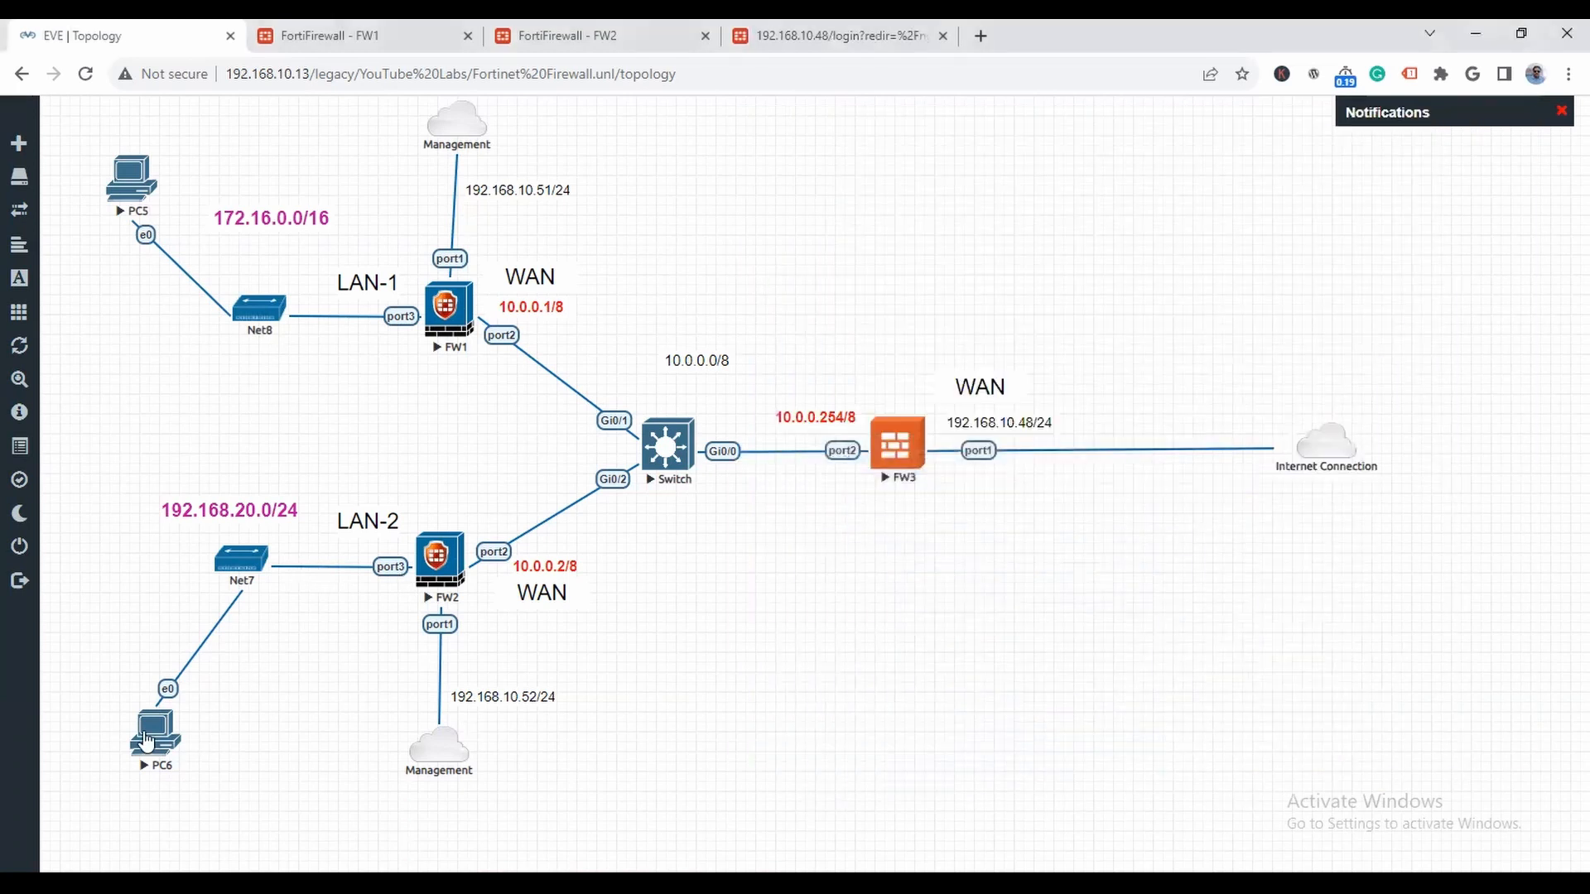
- Open PC6's console from the topology and log in to Windows with the account password
left_click(153, 733)
left_click(842, 217)
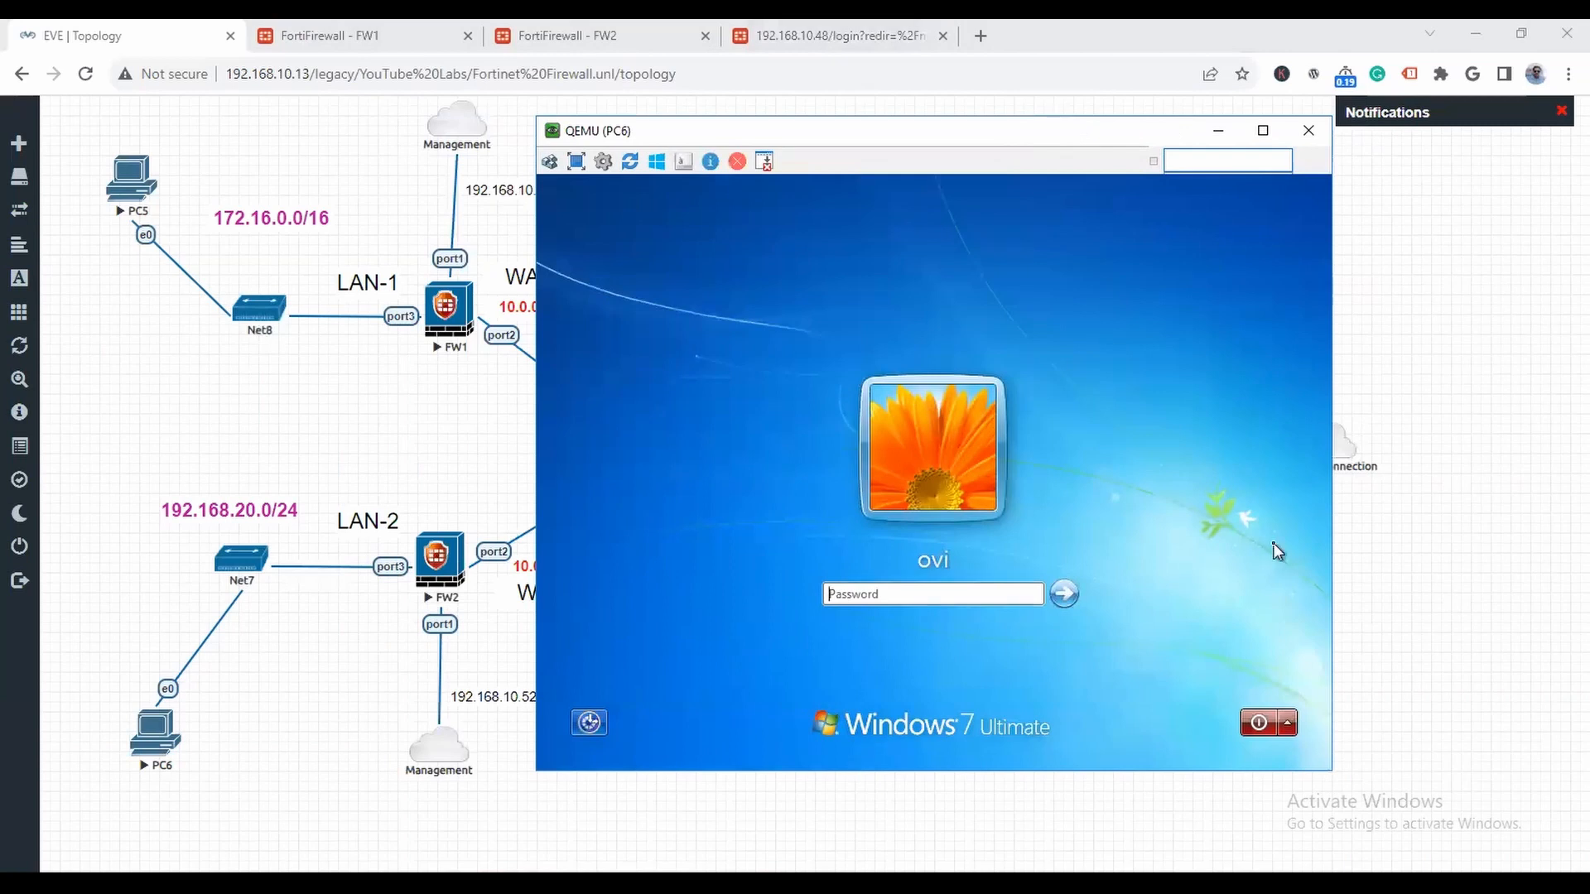
type("****")
key("Return")
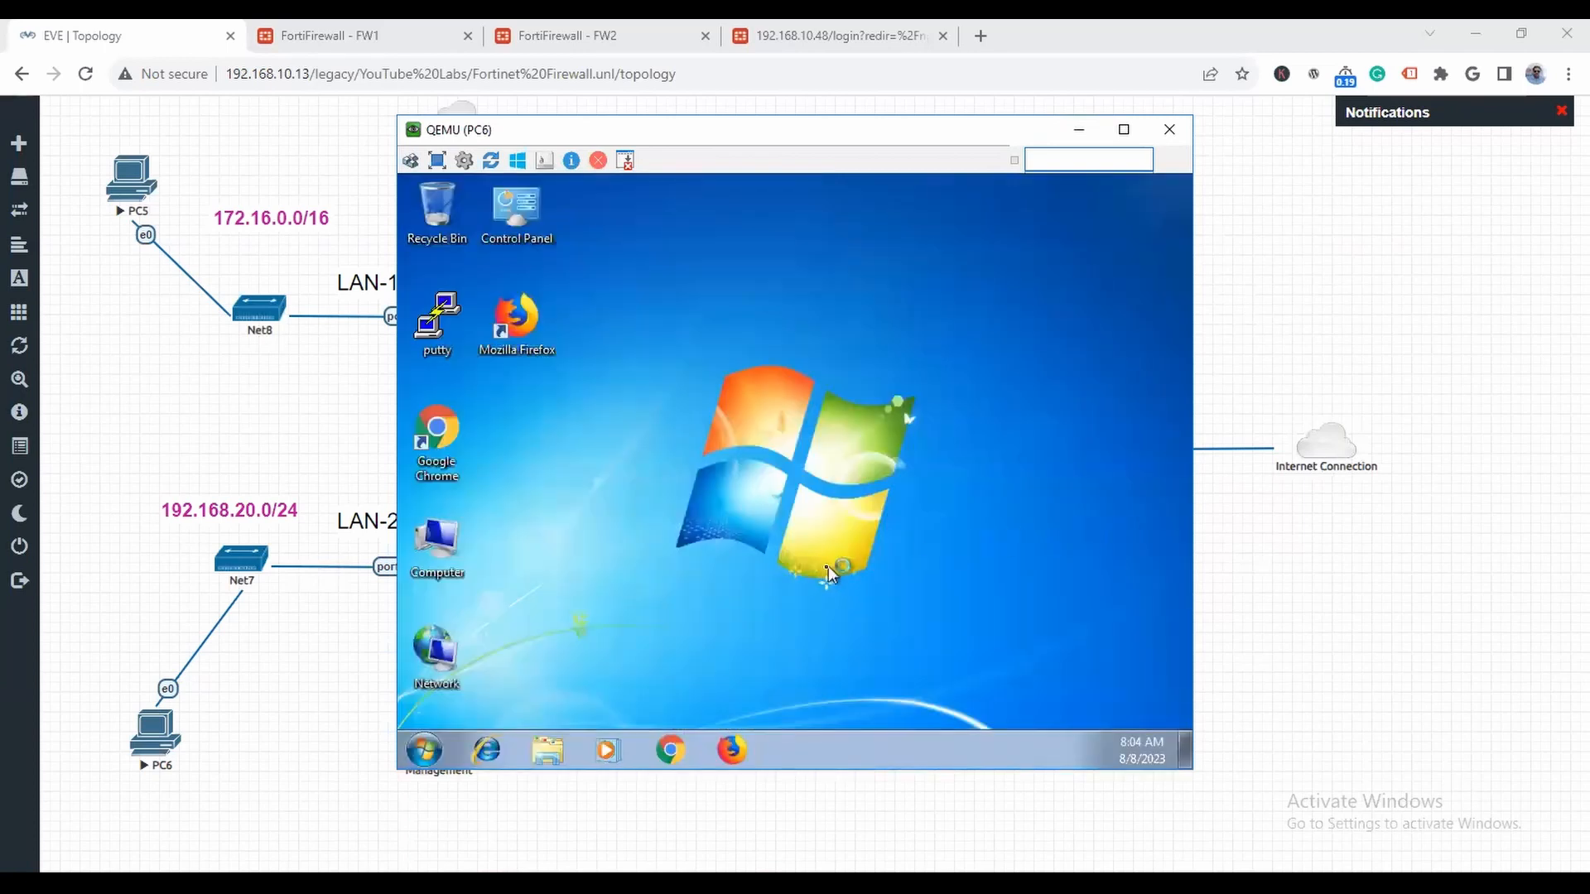
- Open PC6's network connections with ncpa.cpl and bring up the Local Area Connection's IPv4 properties
left_click(424, 750)
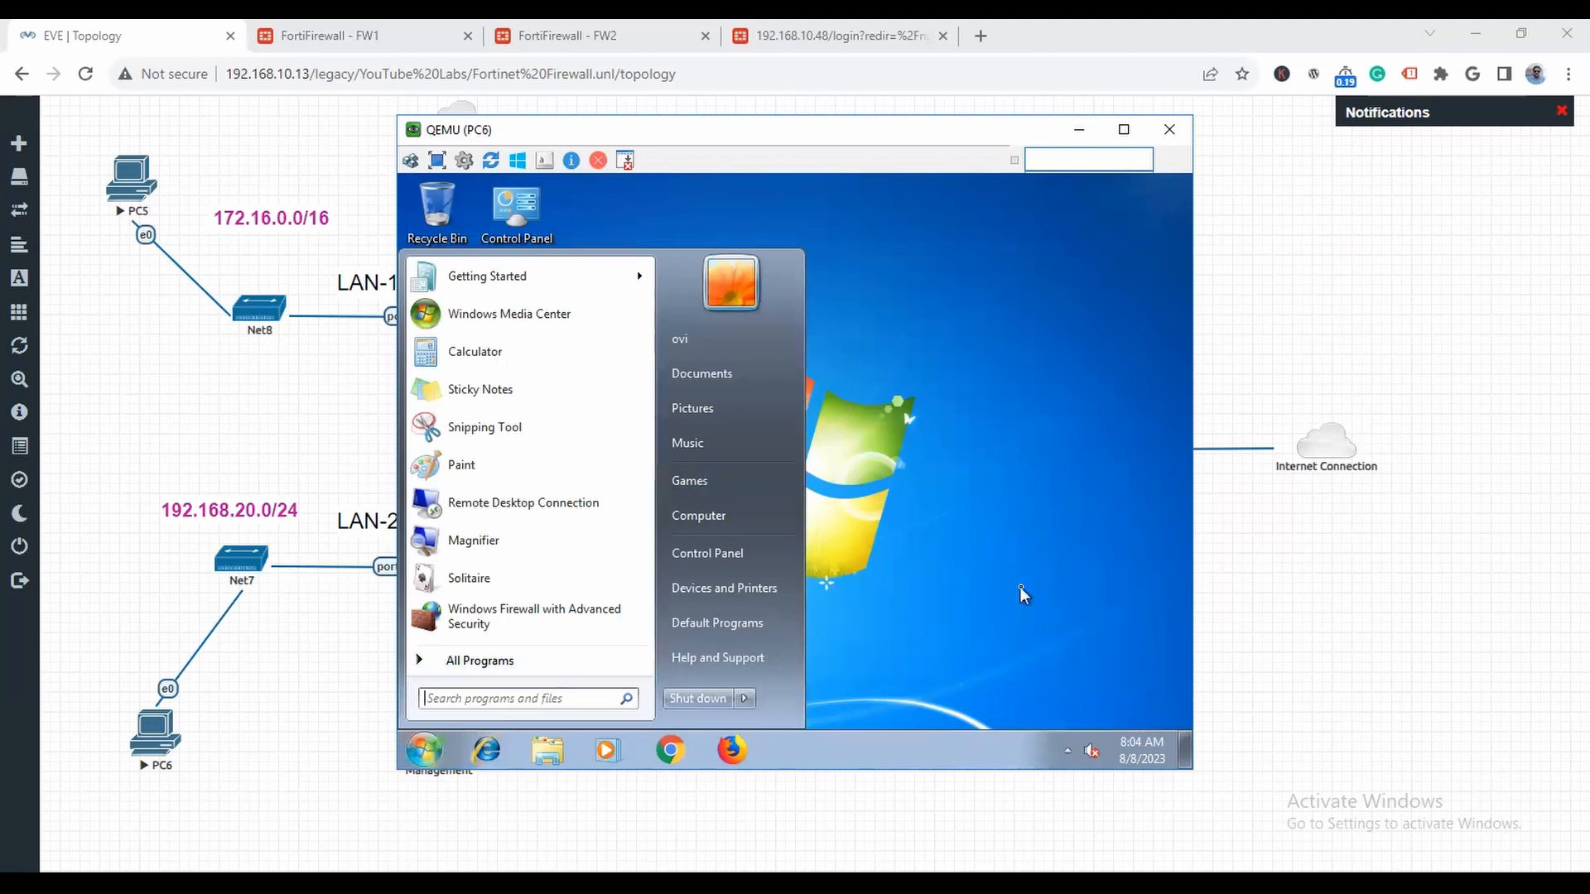
type("ncp")
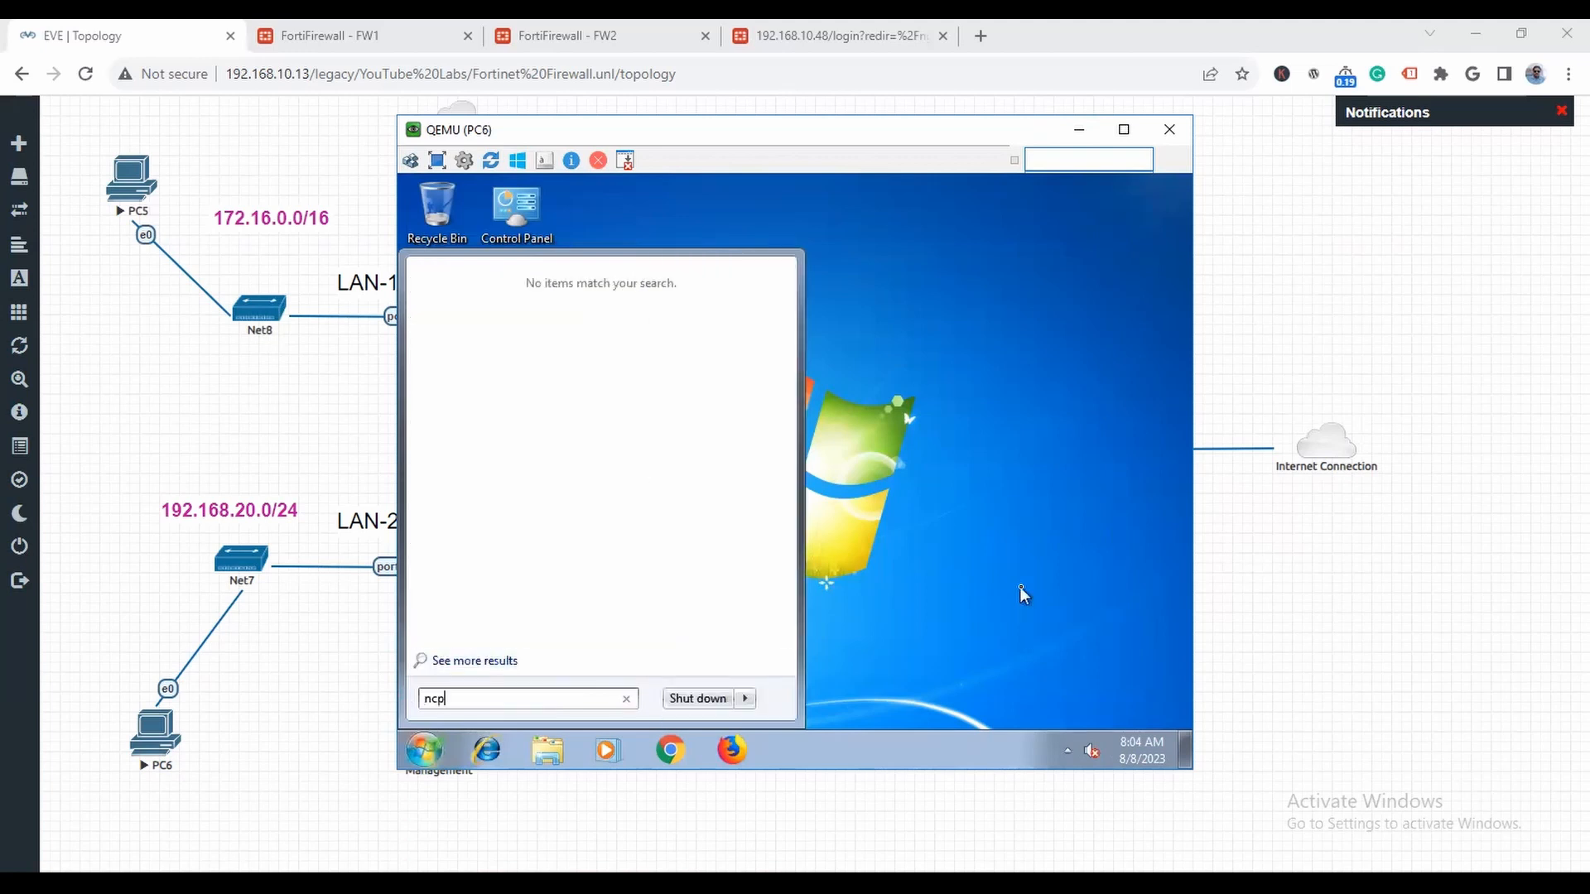
type("a.cpl")
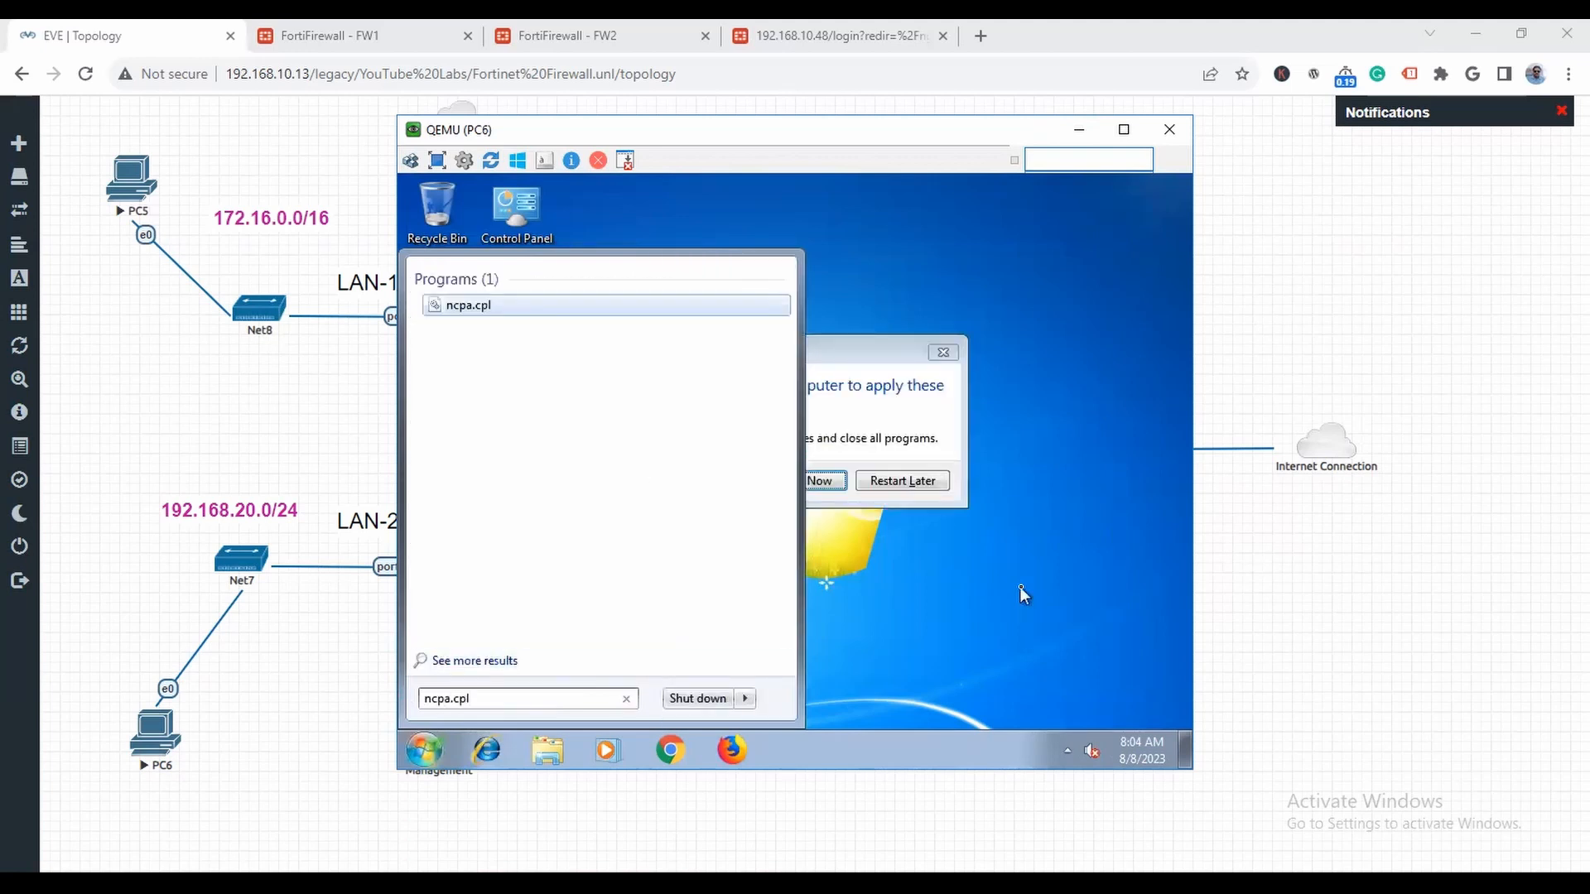
key("Return")
right_click(520, 305)
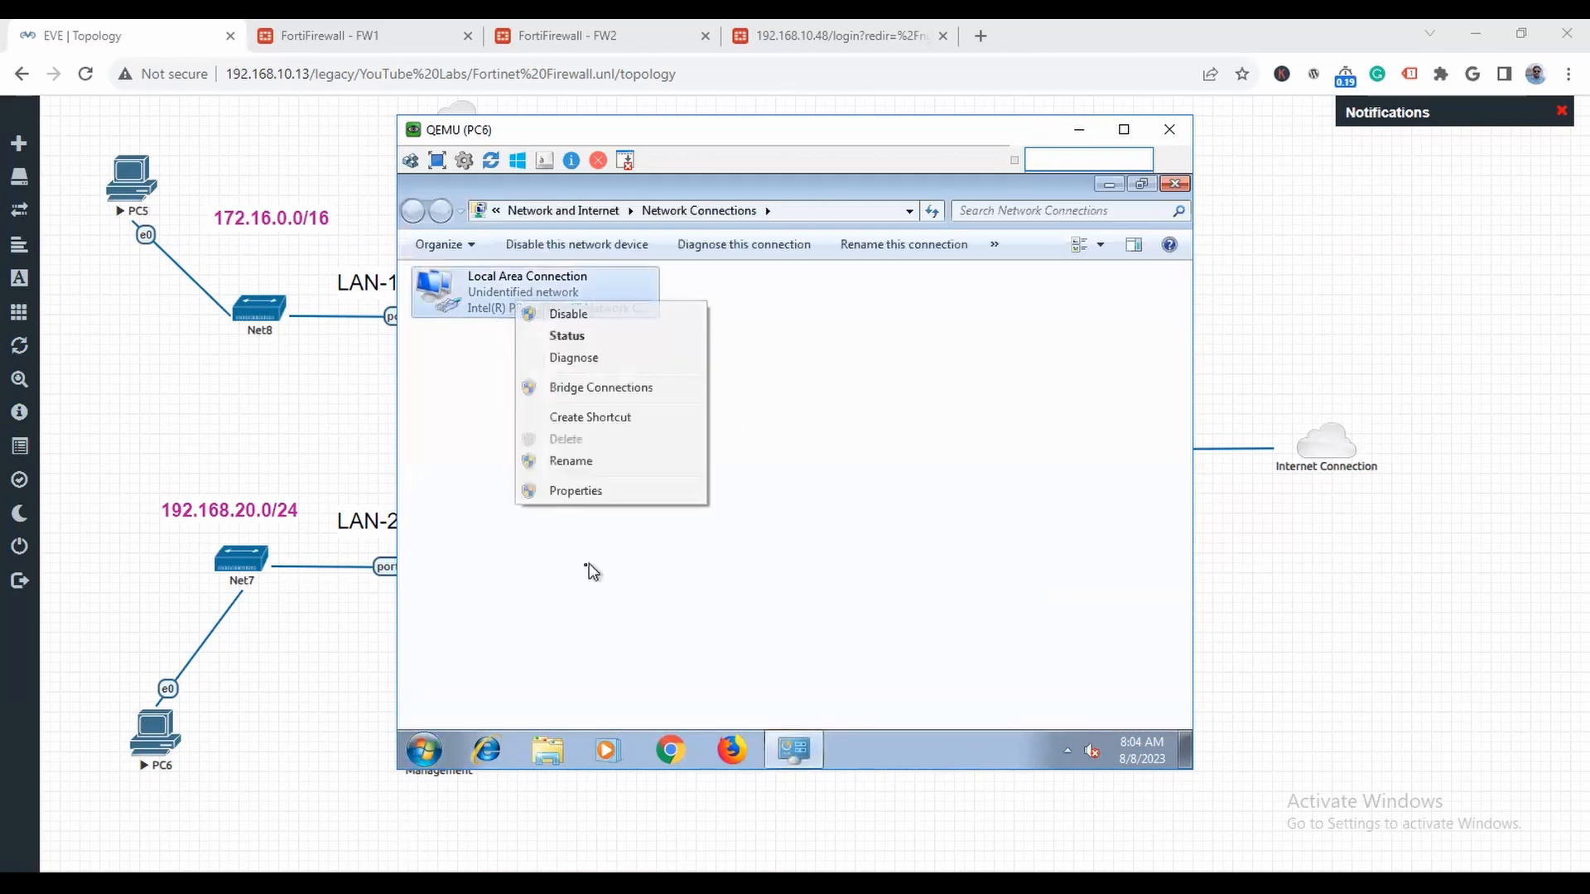
left_click(586, 492)
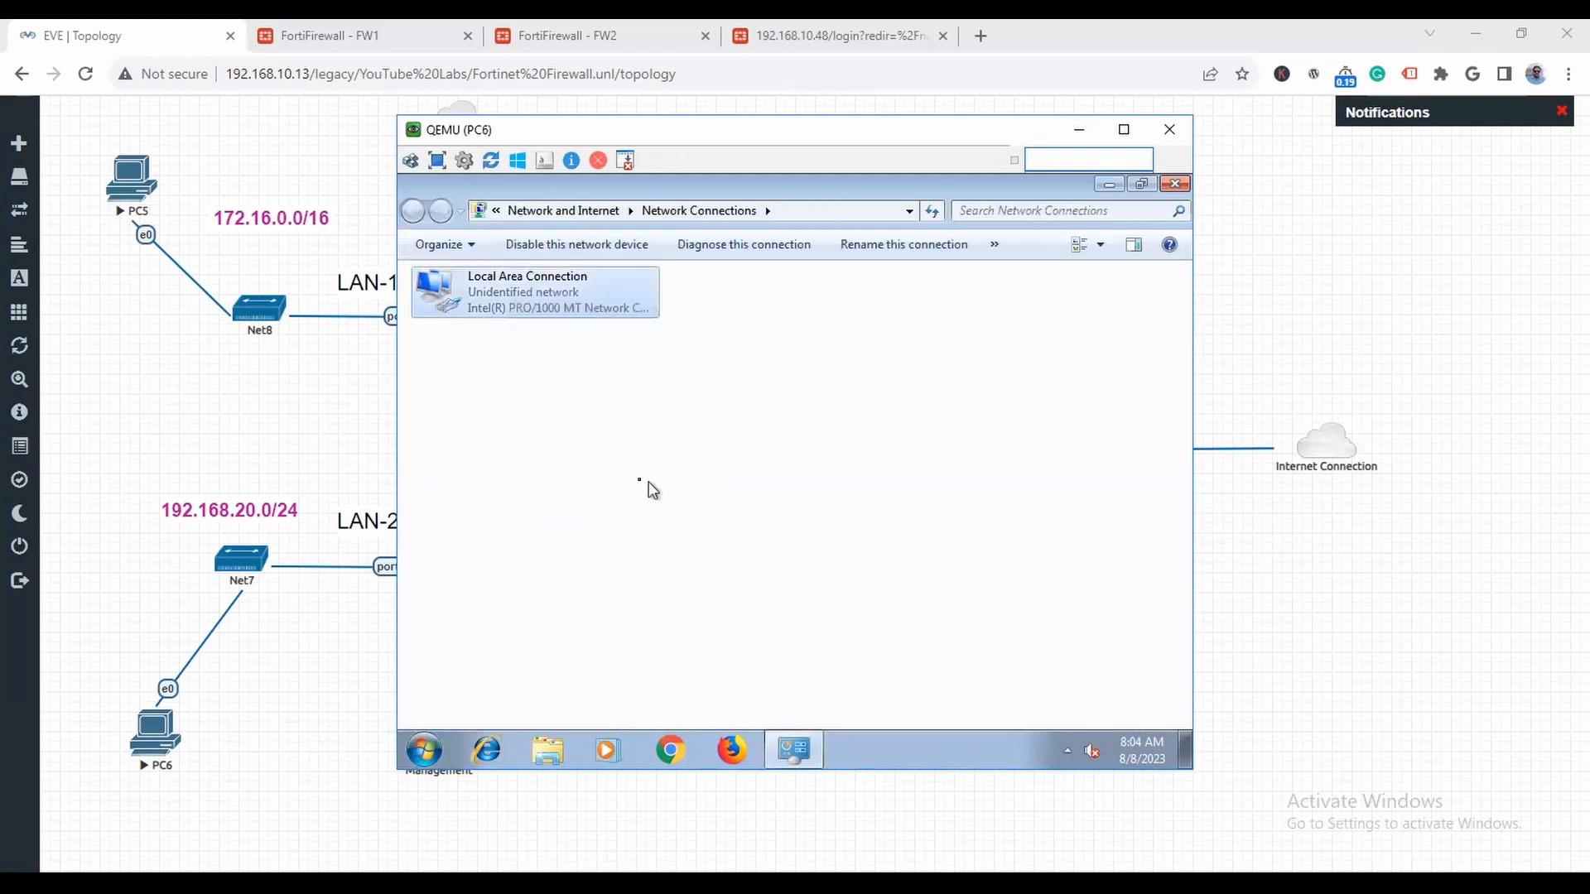
left_click(595, 489)
left_click(728, 570)
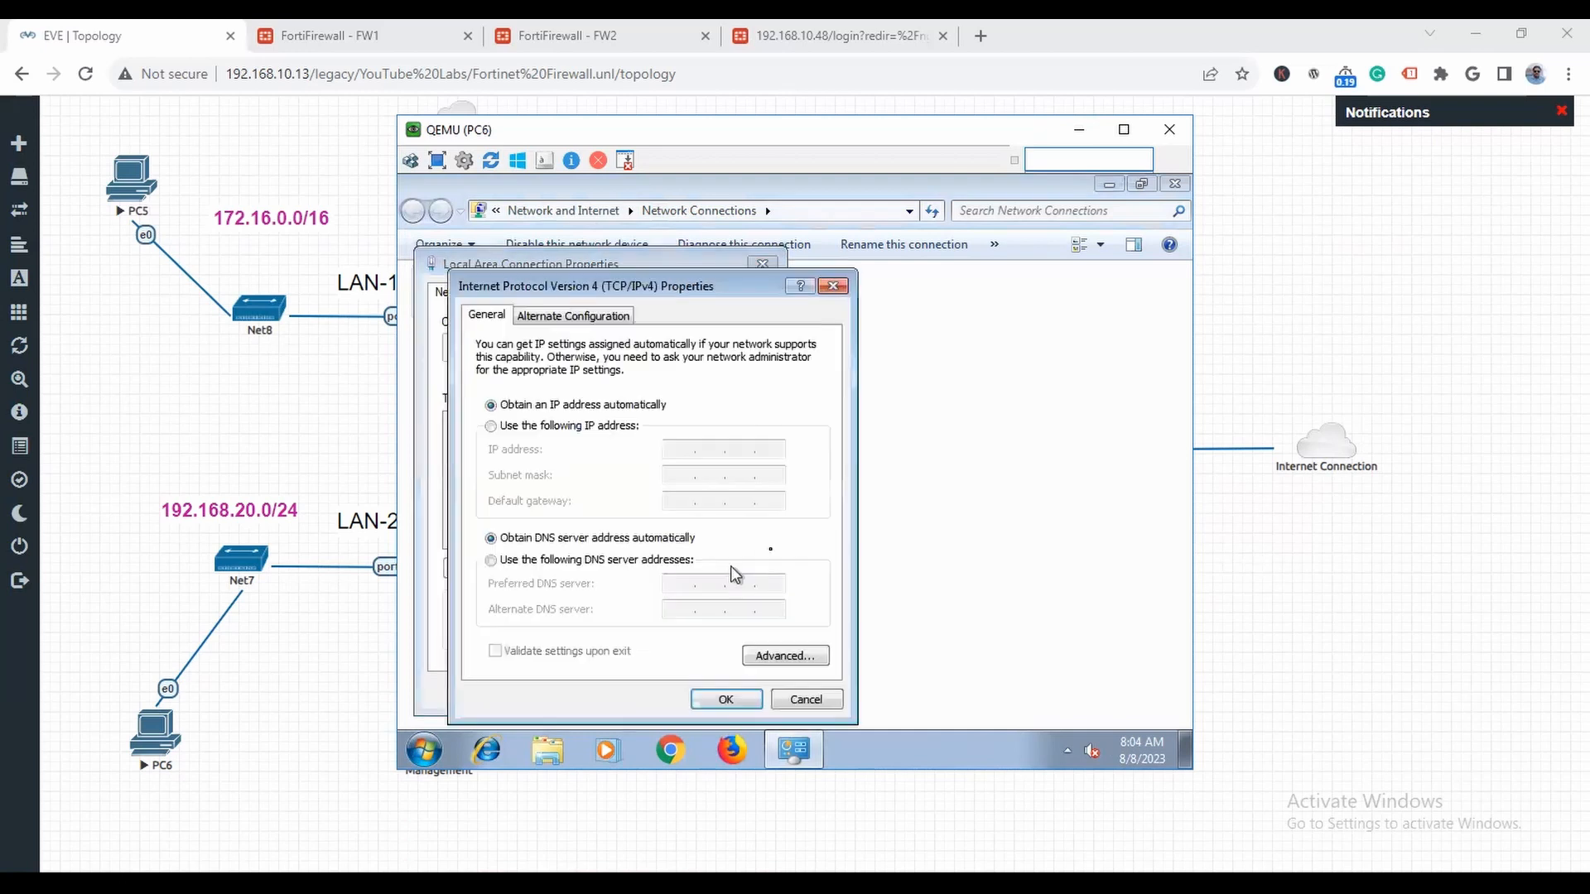
- Assign PC6 static IP 192.168.20.2, mask 255.255.255.0, gateway 192.168.20.1 and a preferred DNS server, and dismiss the network location and restart prompts
left_click(599, 426)
left_click(682, 451)
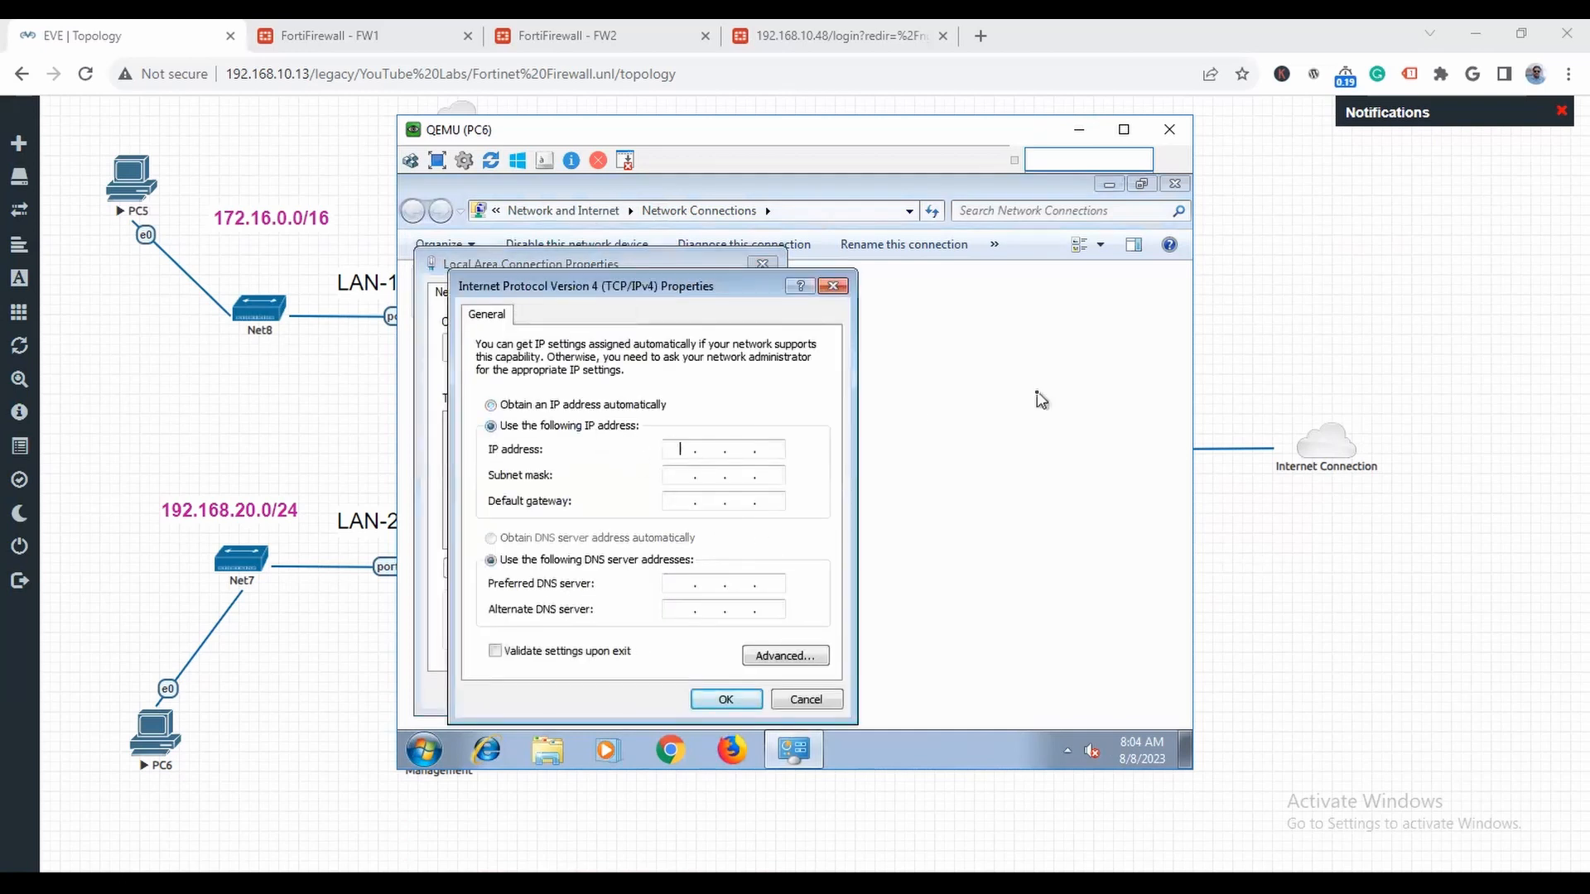
type("192 . 168 . 20 . 2")
key("Tab")
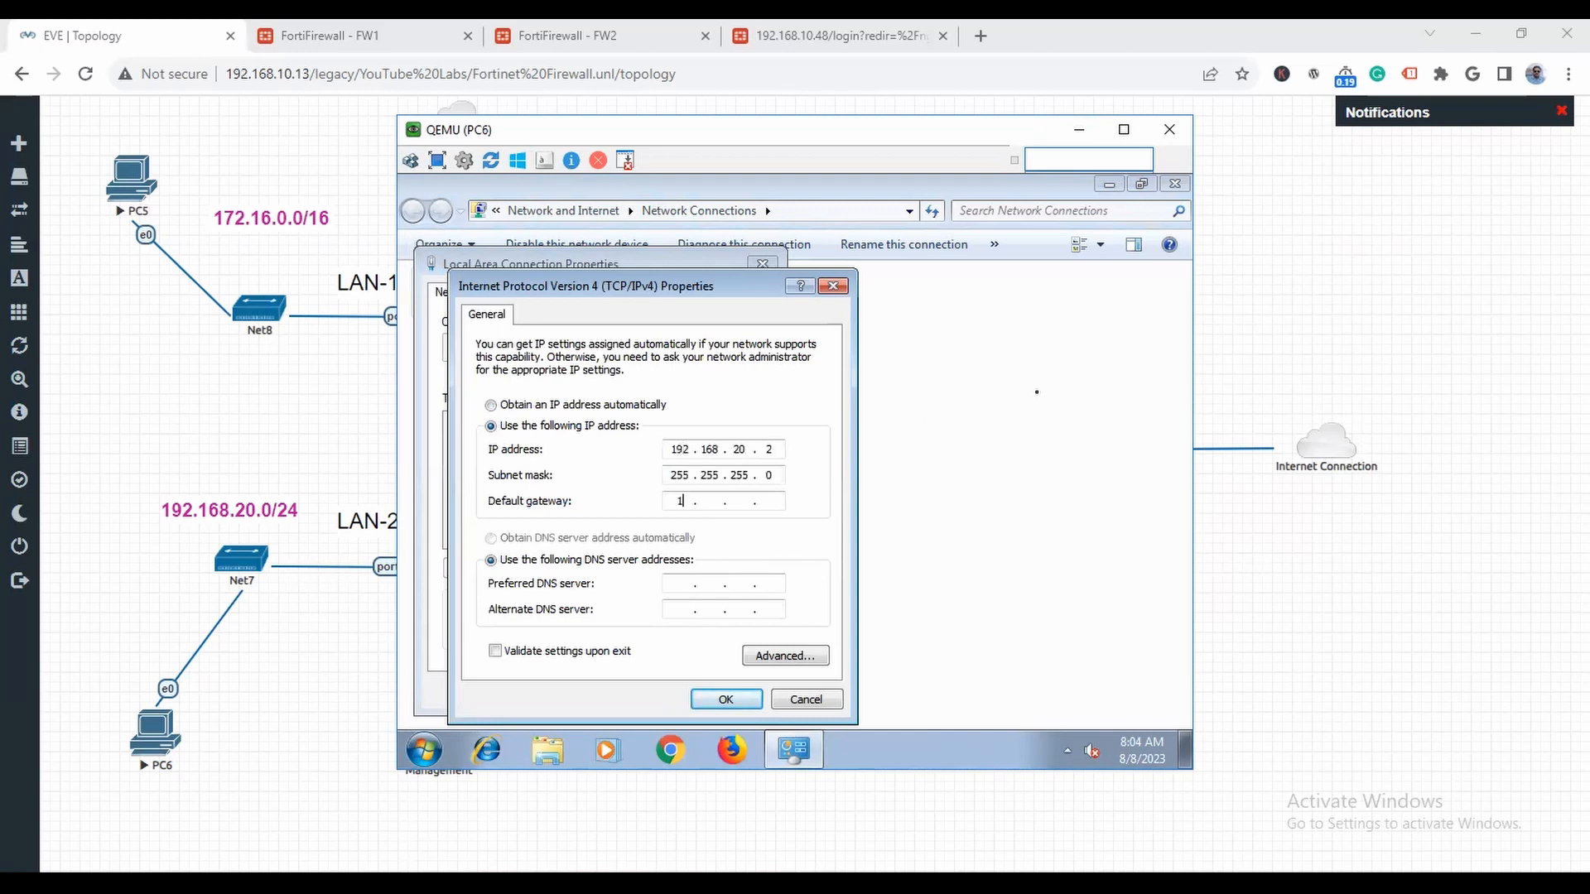
type("1")
key("Tab")
key("Tab")
type("8")
left_click(713, 698)
left_click(639, 689)
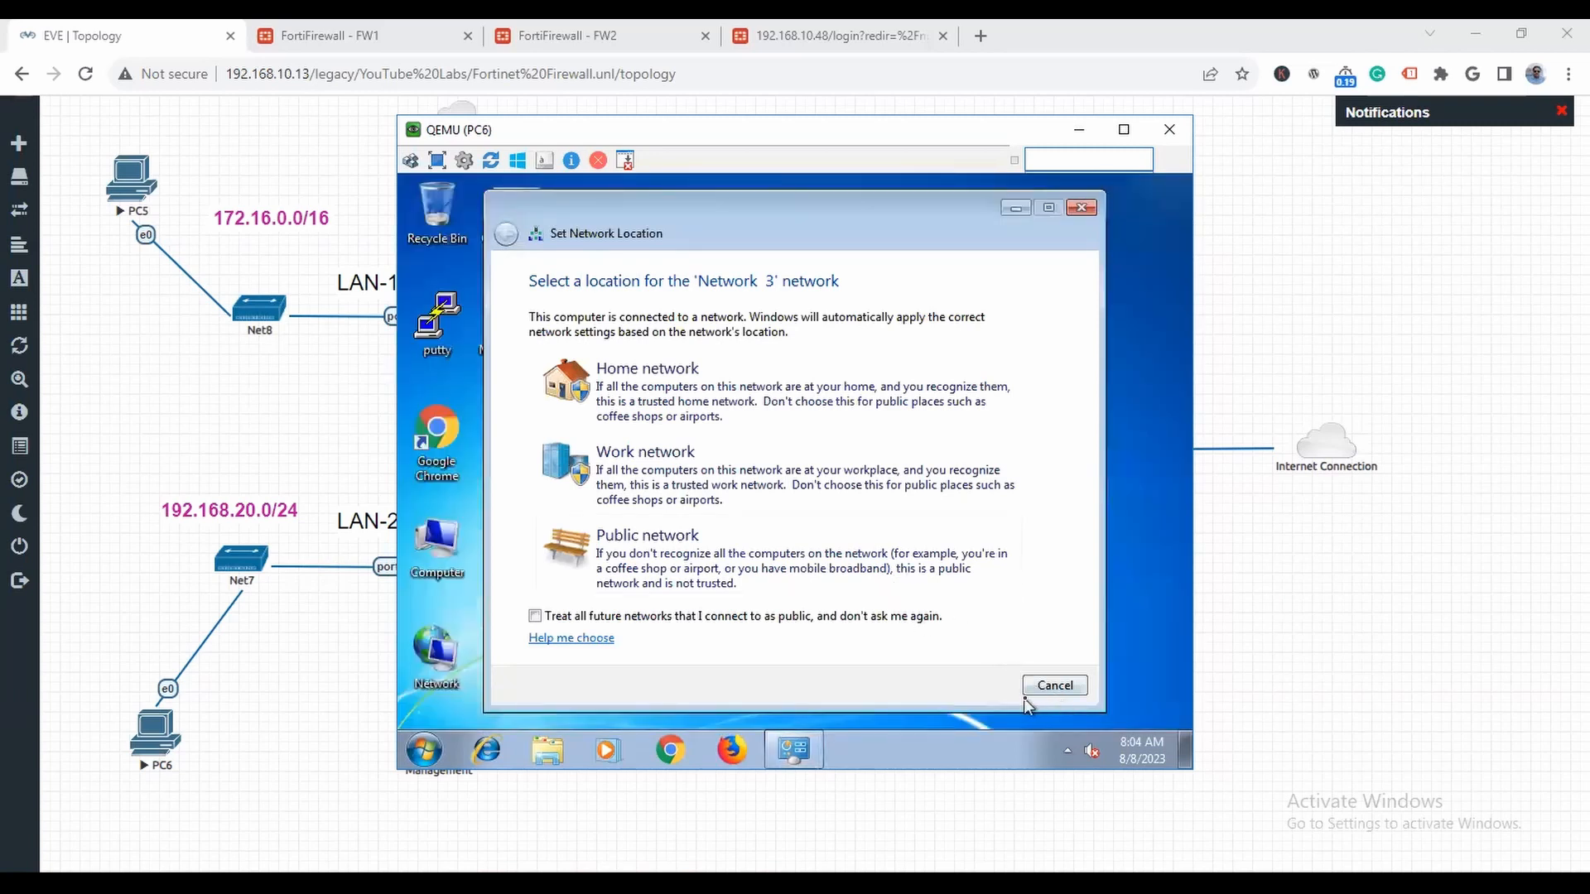
left_click(1058, 687)
left_click(931, 487)
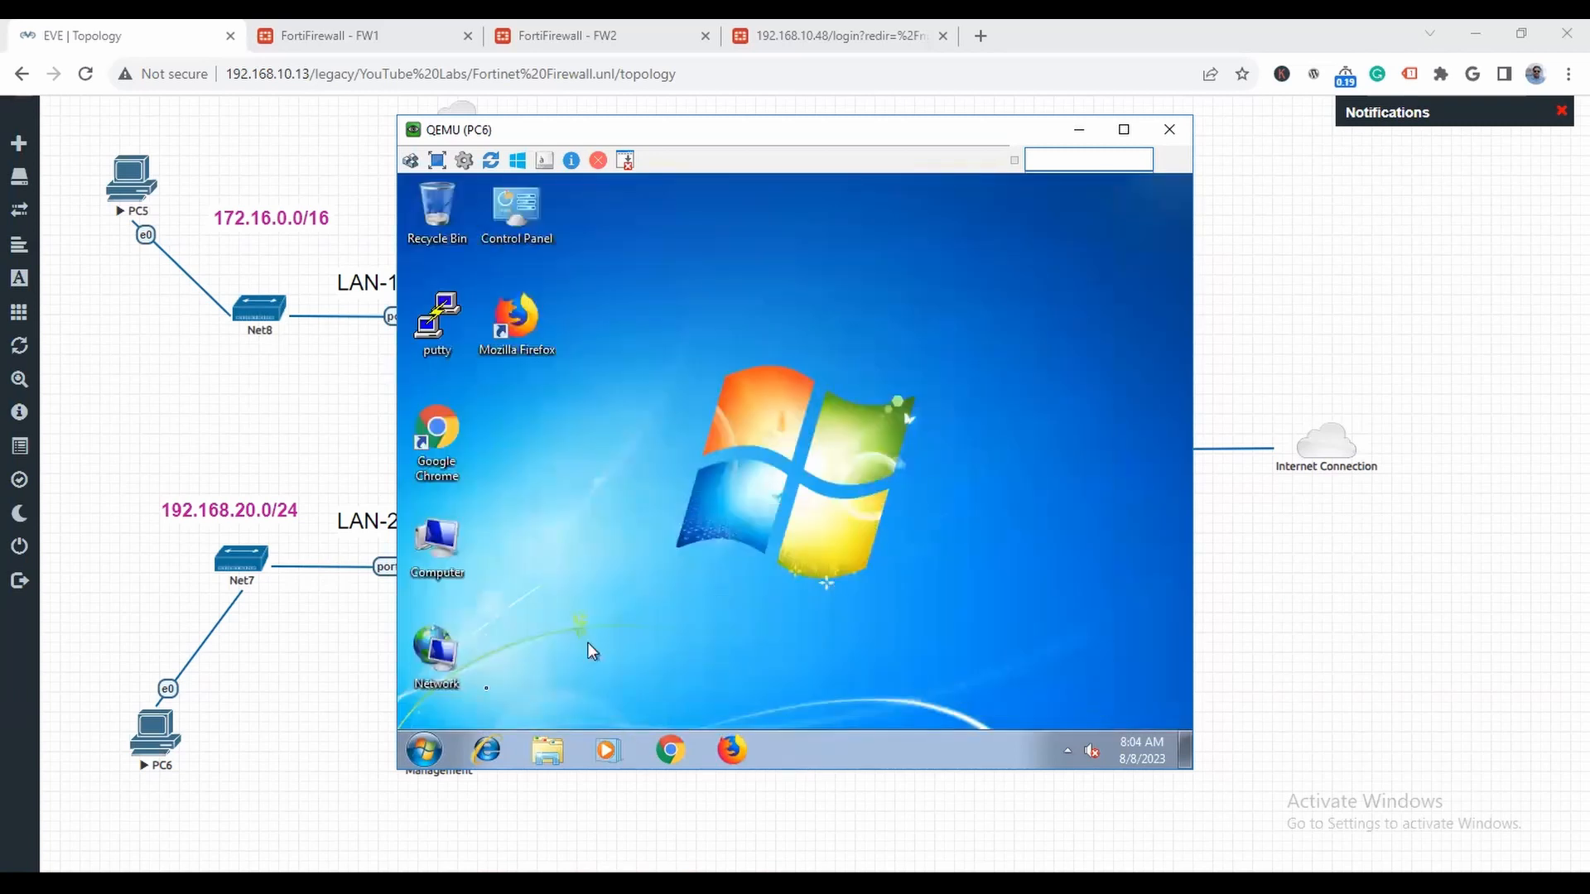
- Open a command prompt on PC6, start a continuous ping to 8.8.8.8, and minimize the PC6 console
left_click(424, 750)
type("cmd")
key("Return")
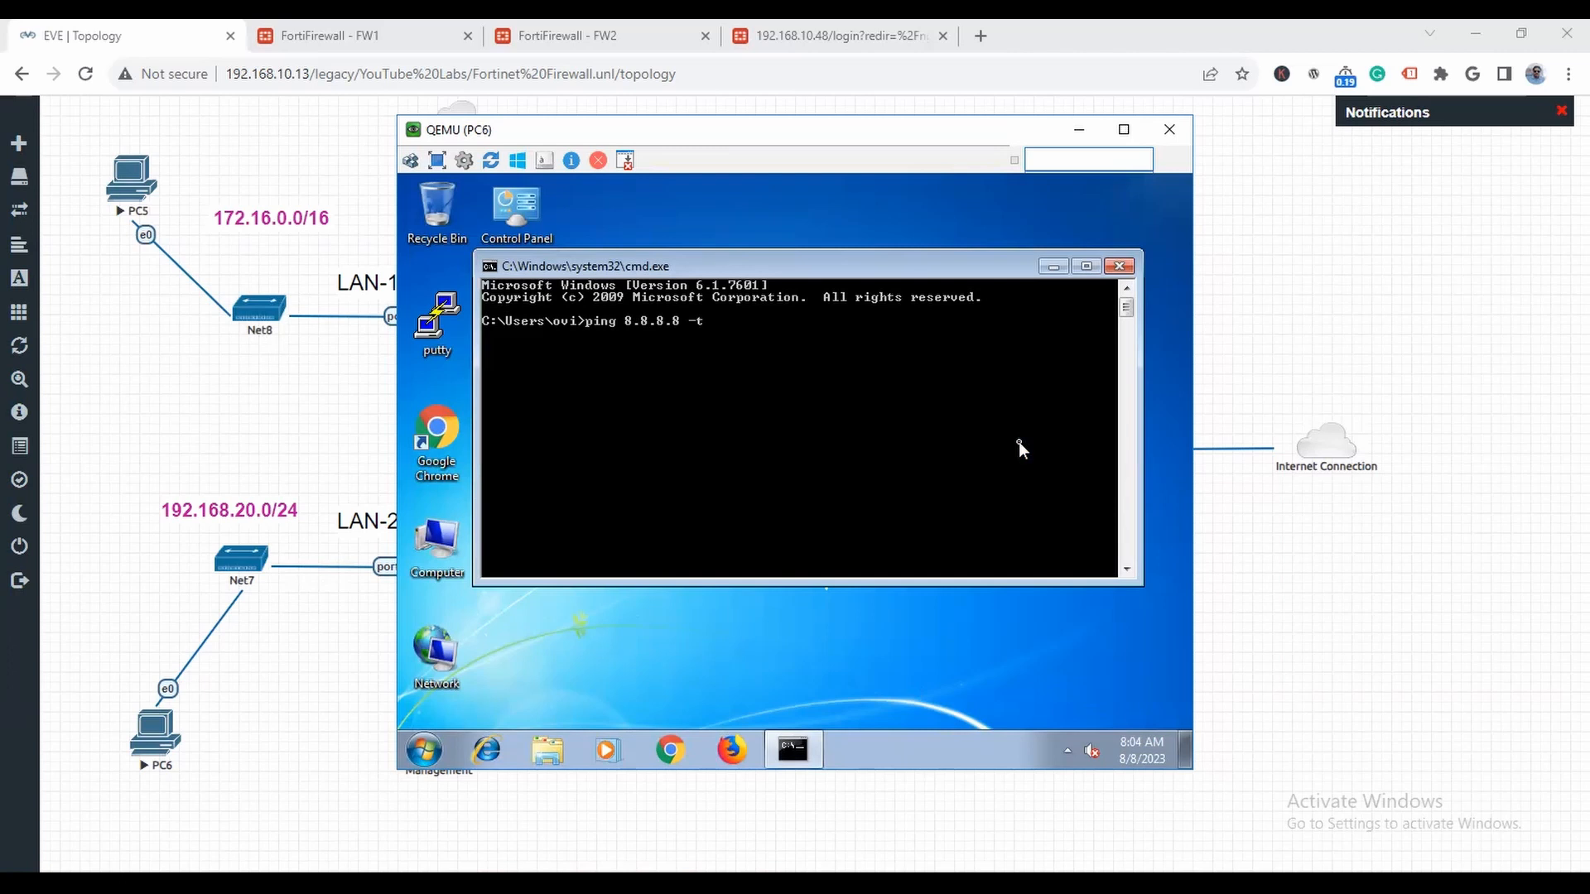
key("Return")
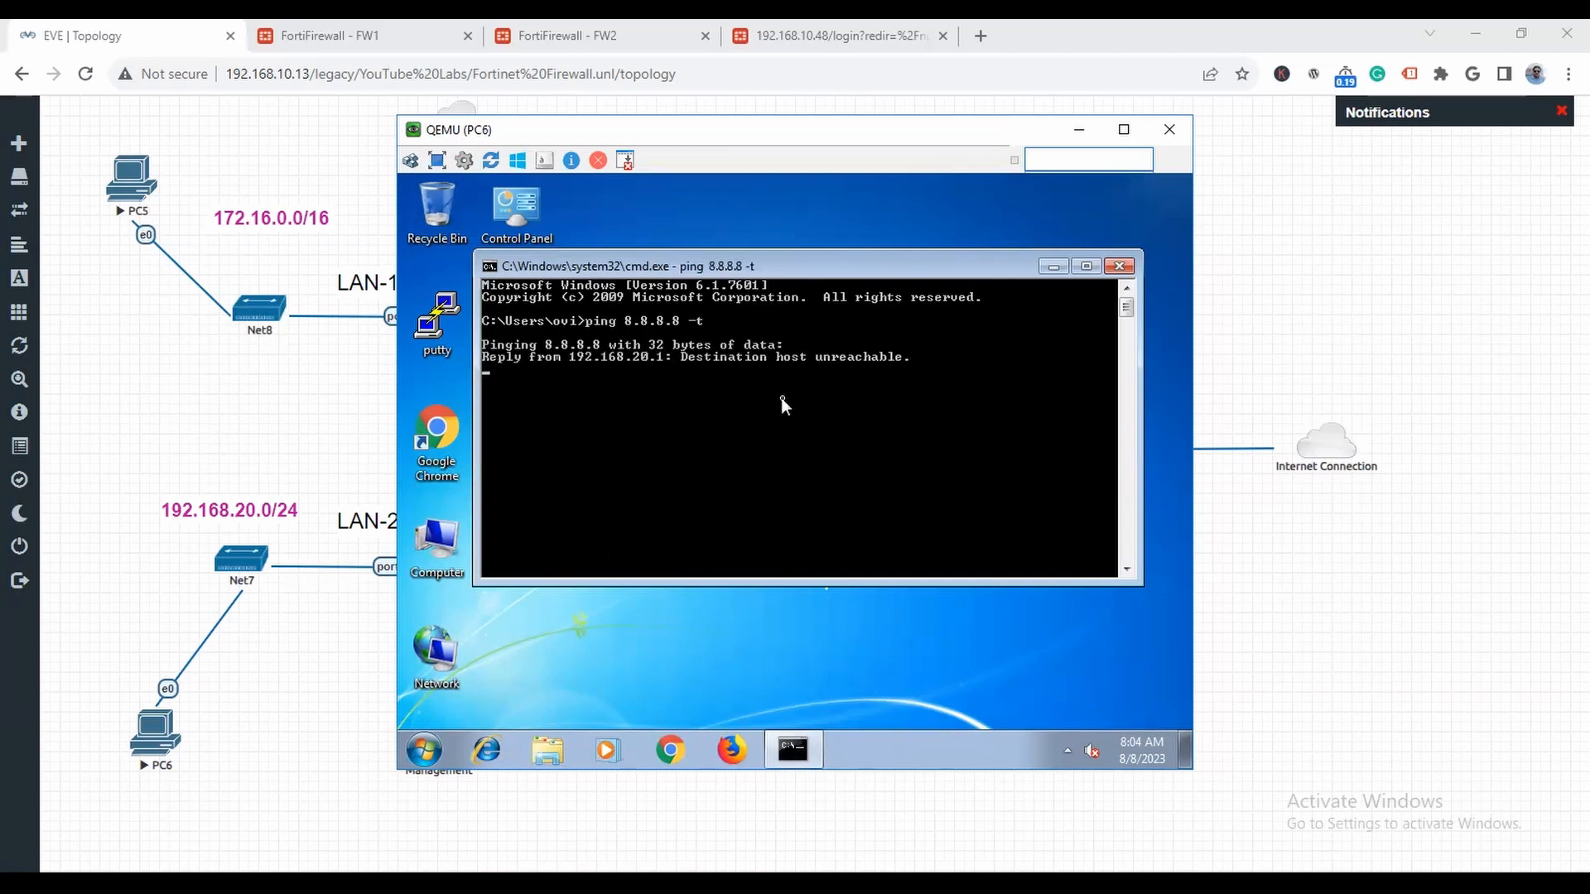
left_click(1077, 130)
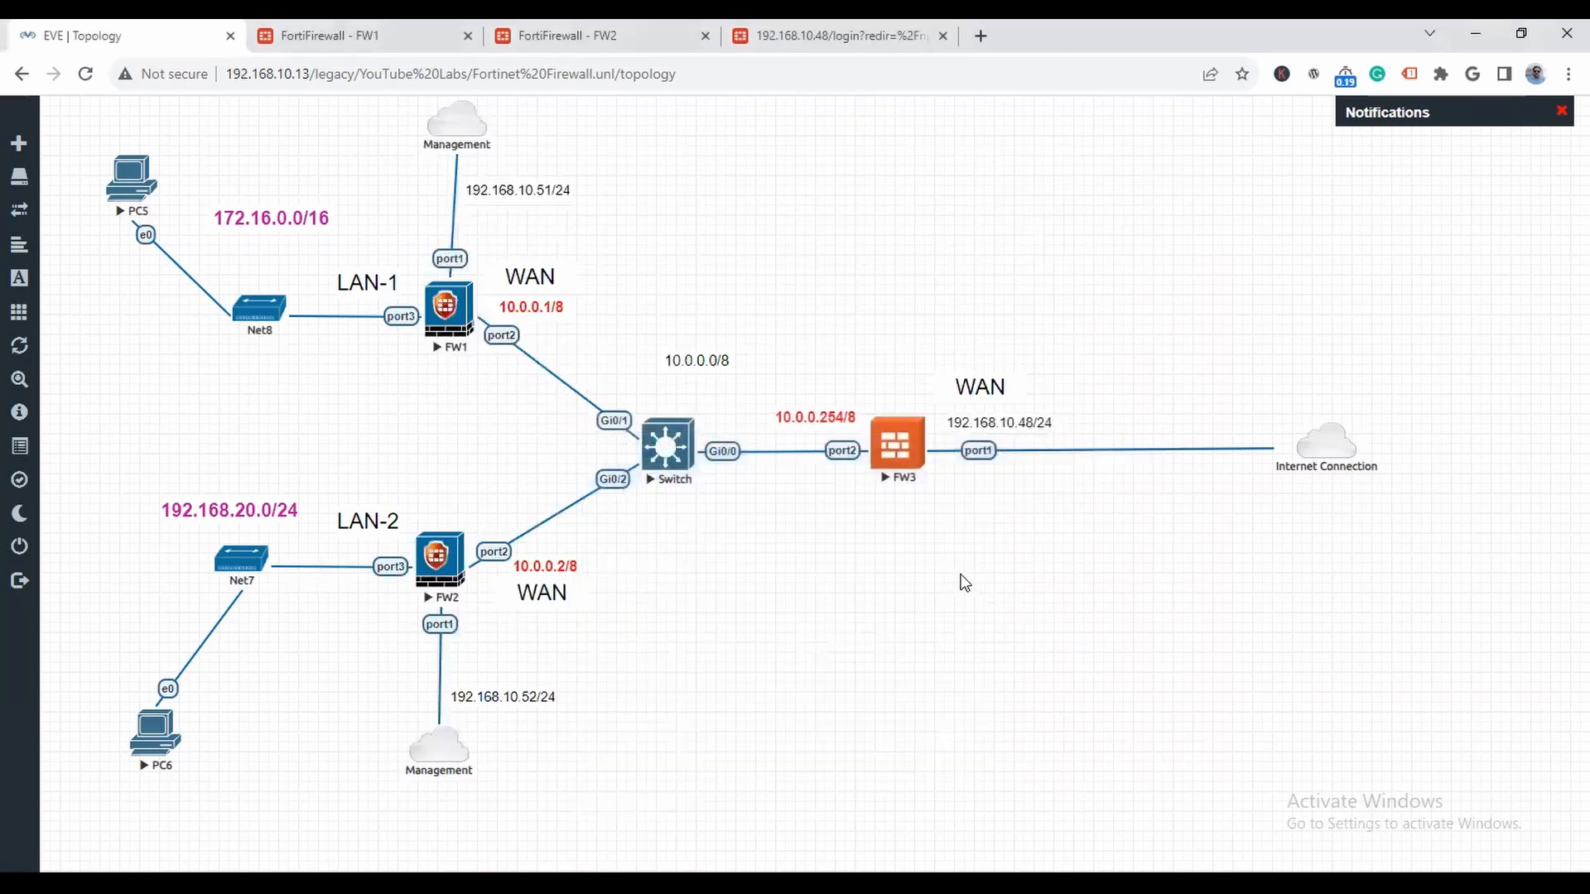
- Examine FW1's full routing table from its network dashboard and compare the routes with the topology
left_click(451, 330)
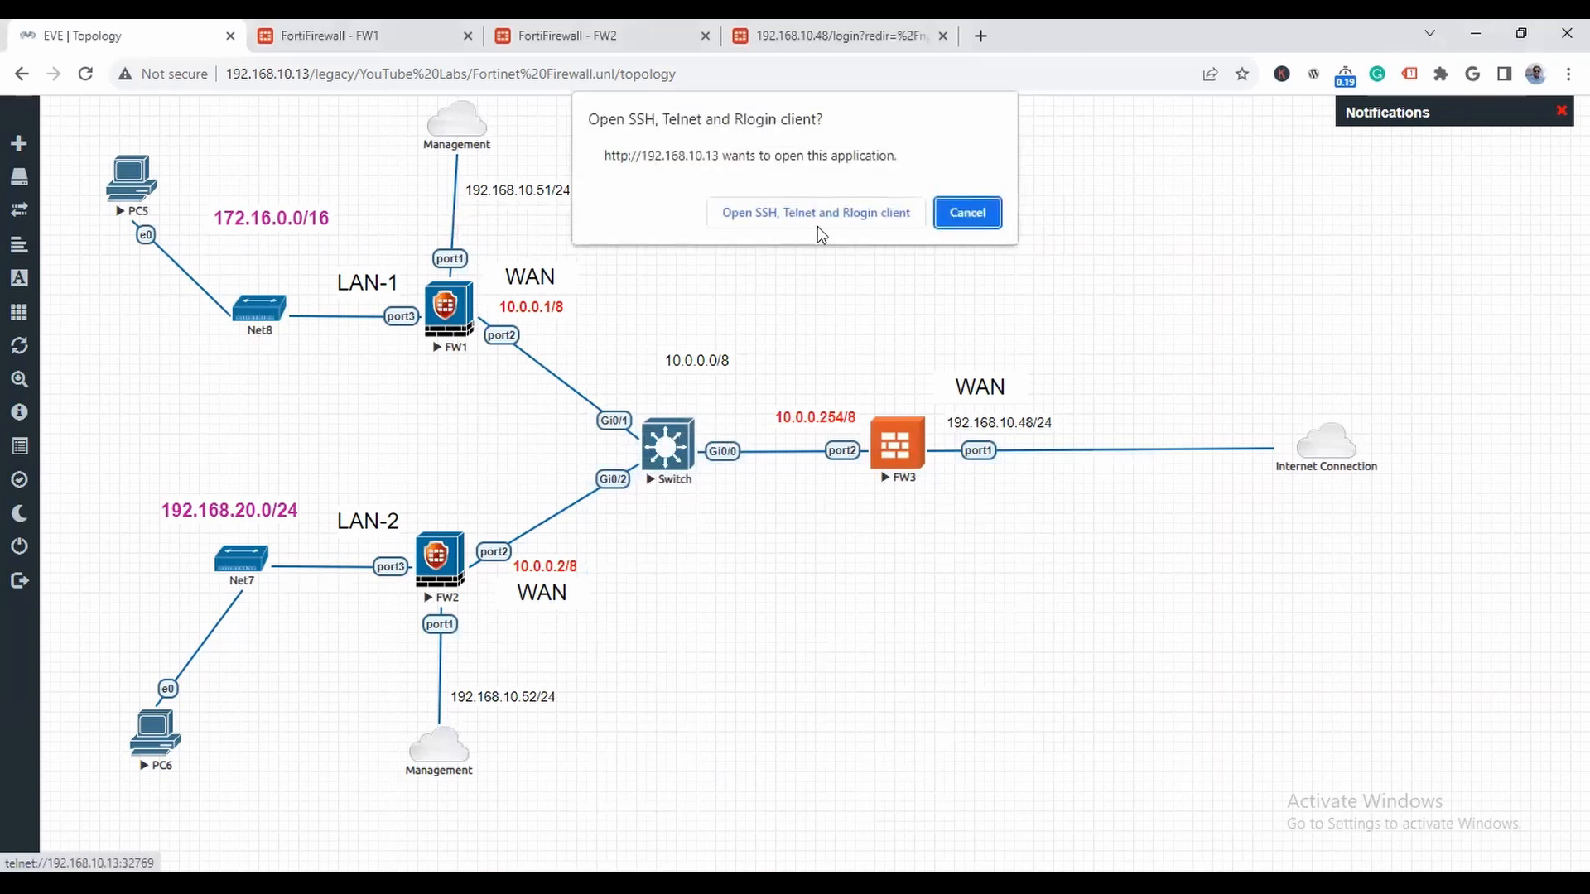
left_click(967, 213)
left_click(406, 26)
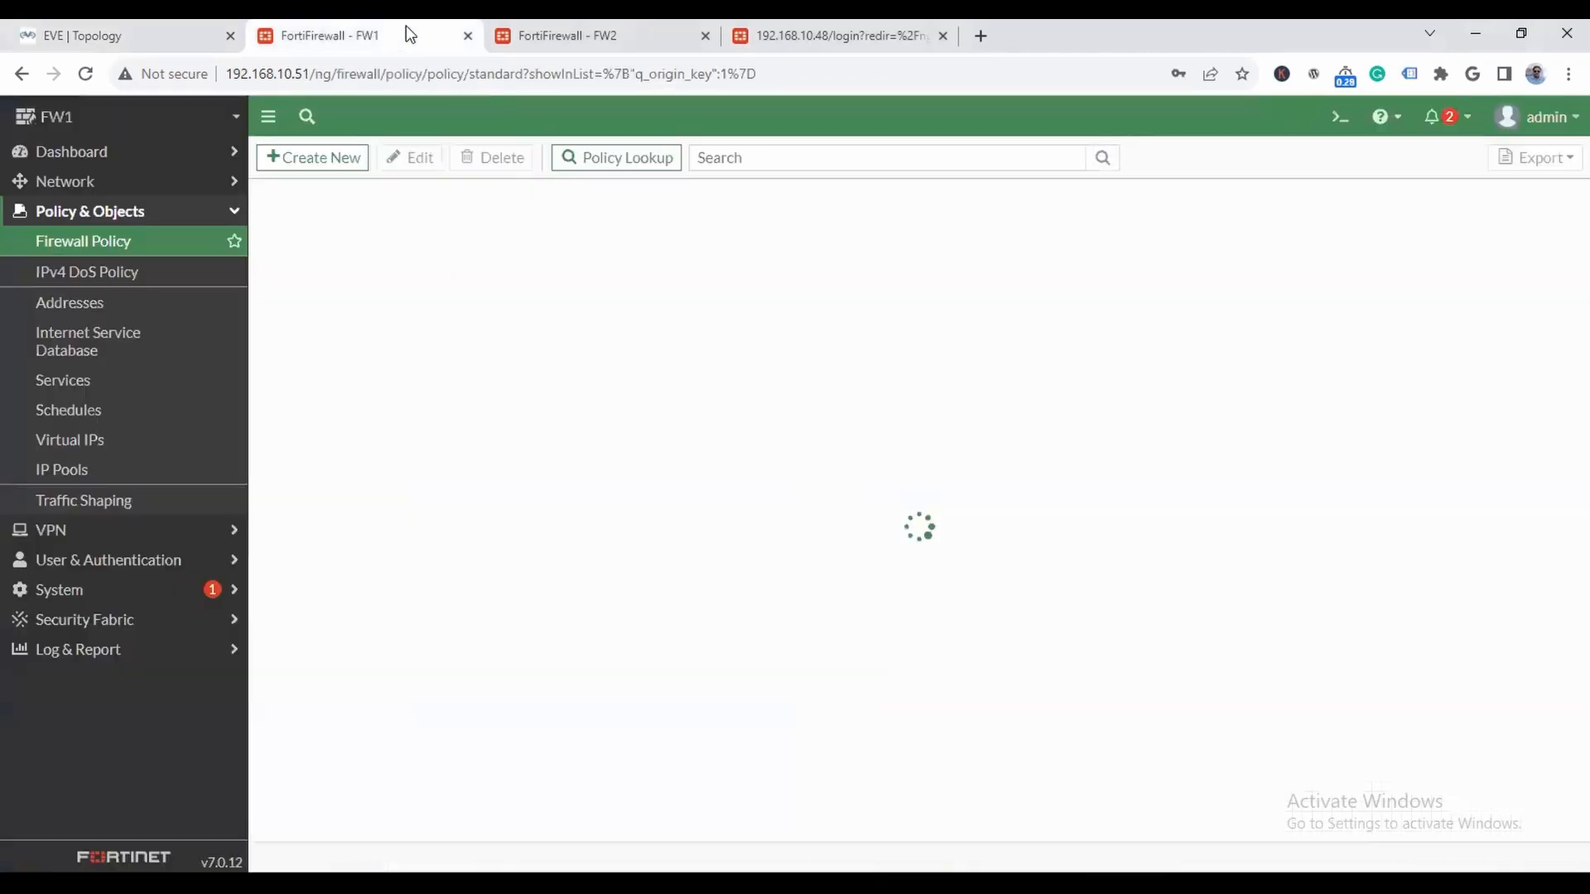
left_click(80, 150)
left_click(132, 241)
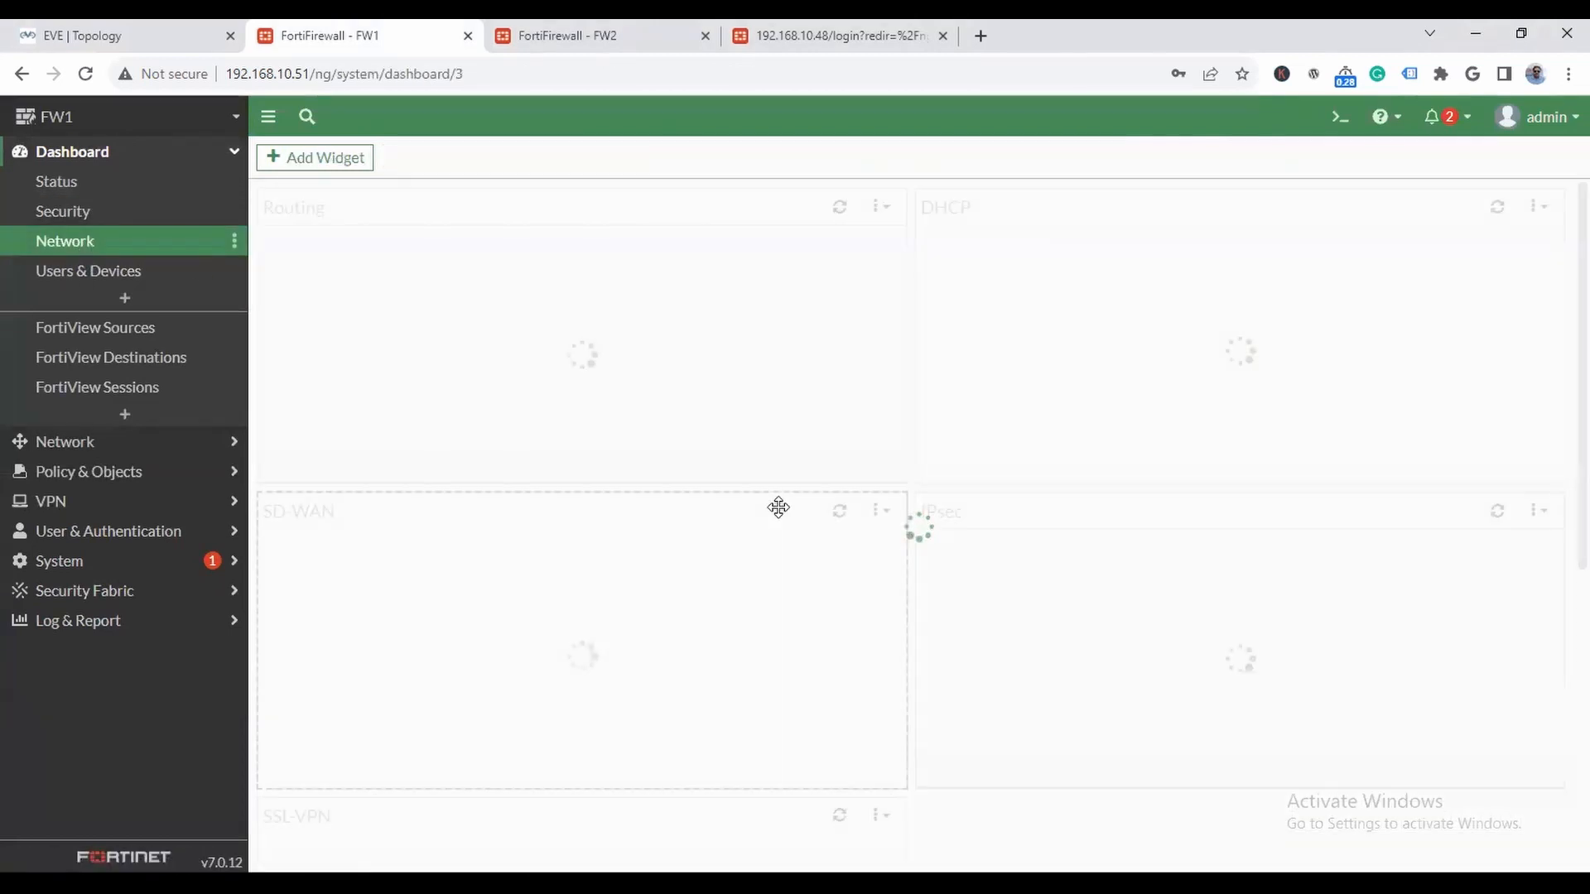
left_click(465, 319)
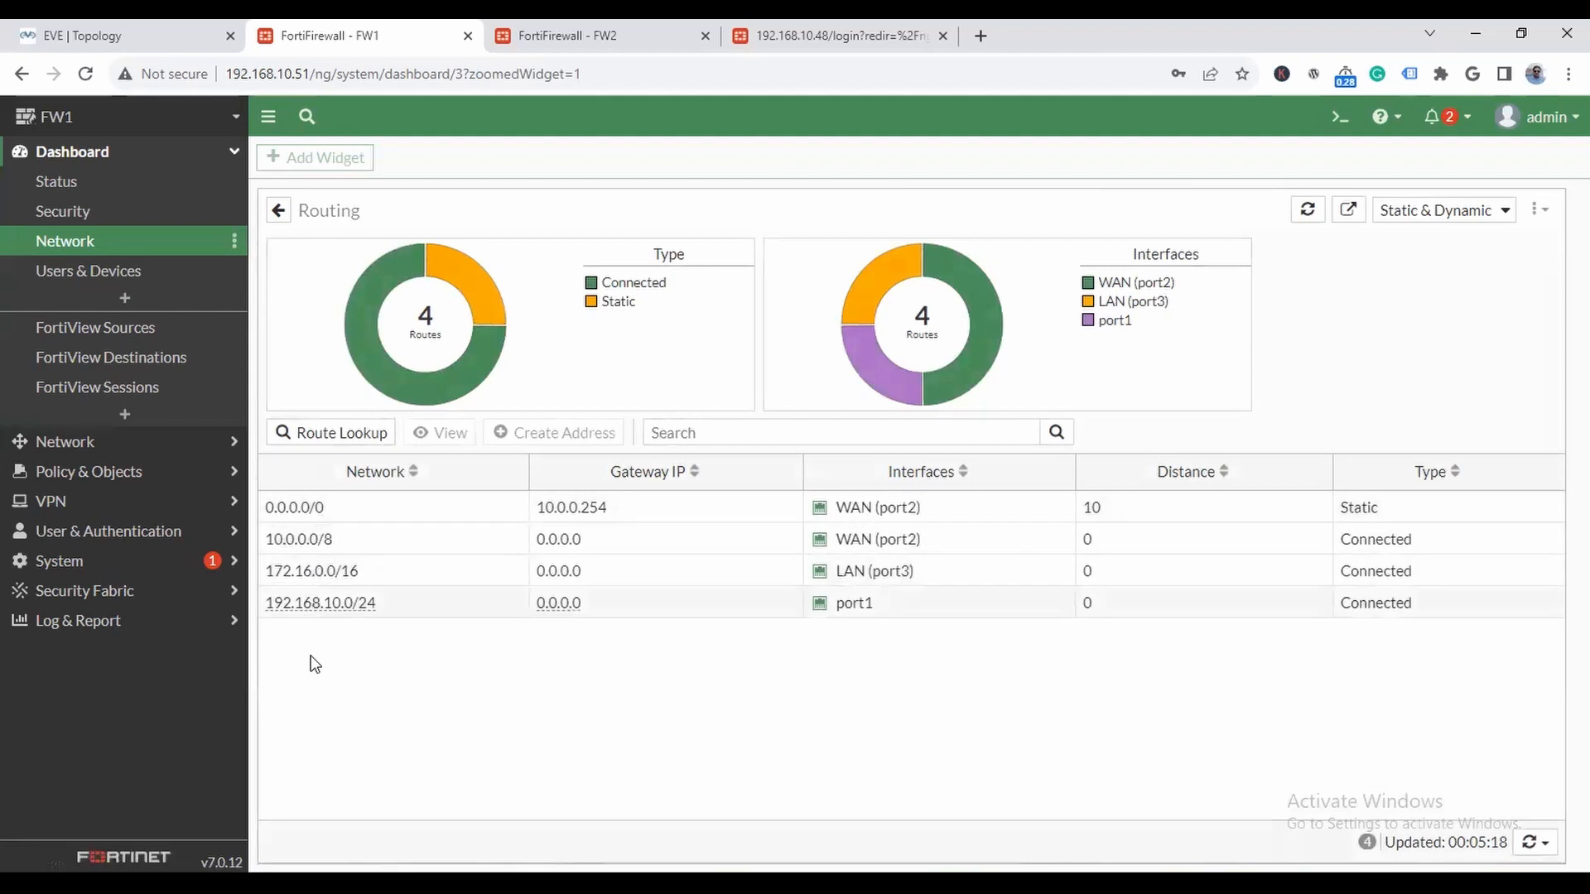
mouse_move(277, 574)
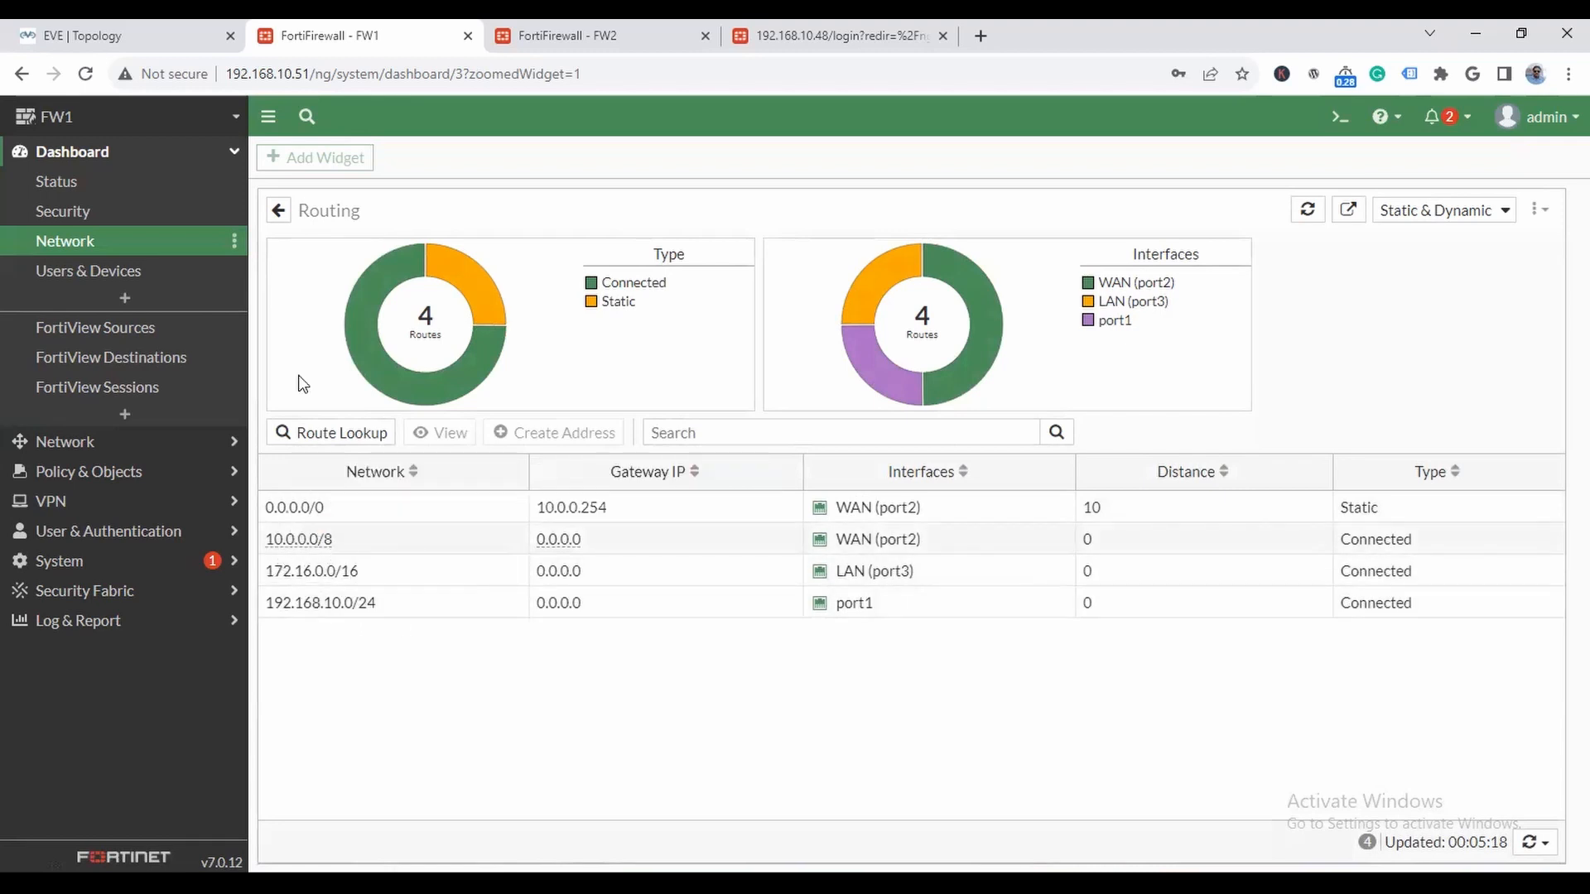
left_click(122, 20)
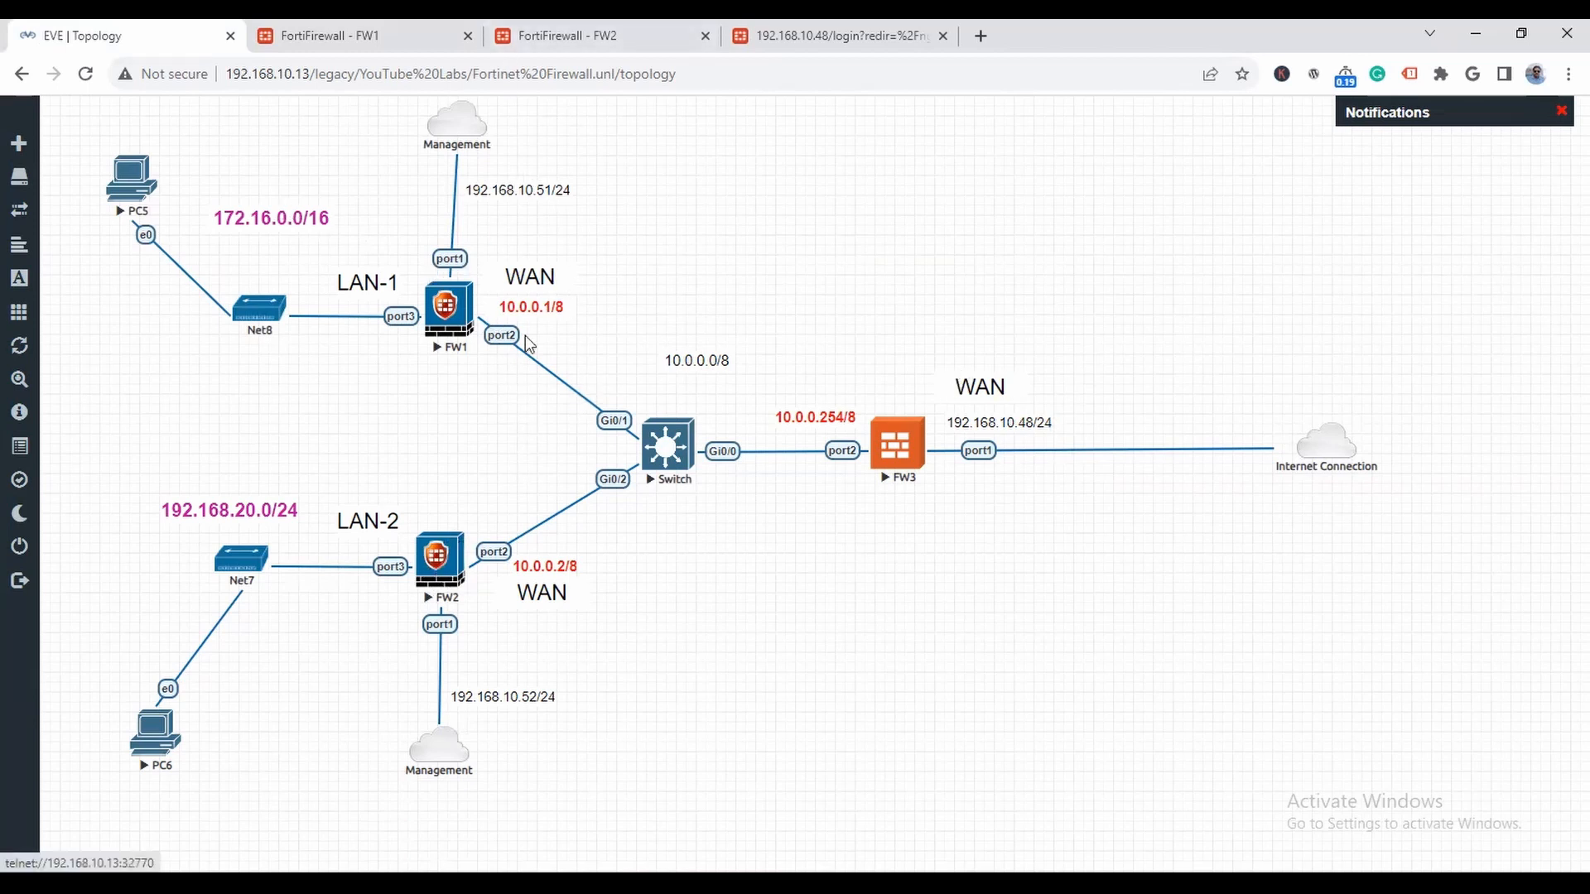
- Log in to FW2's web interface as admin with the account password
left_click(600, 33)
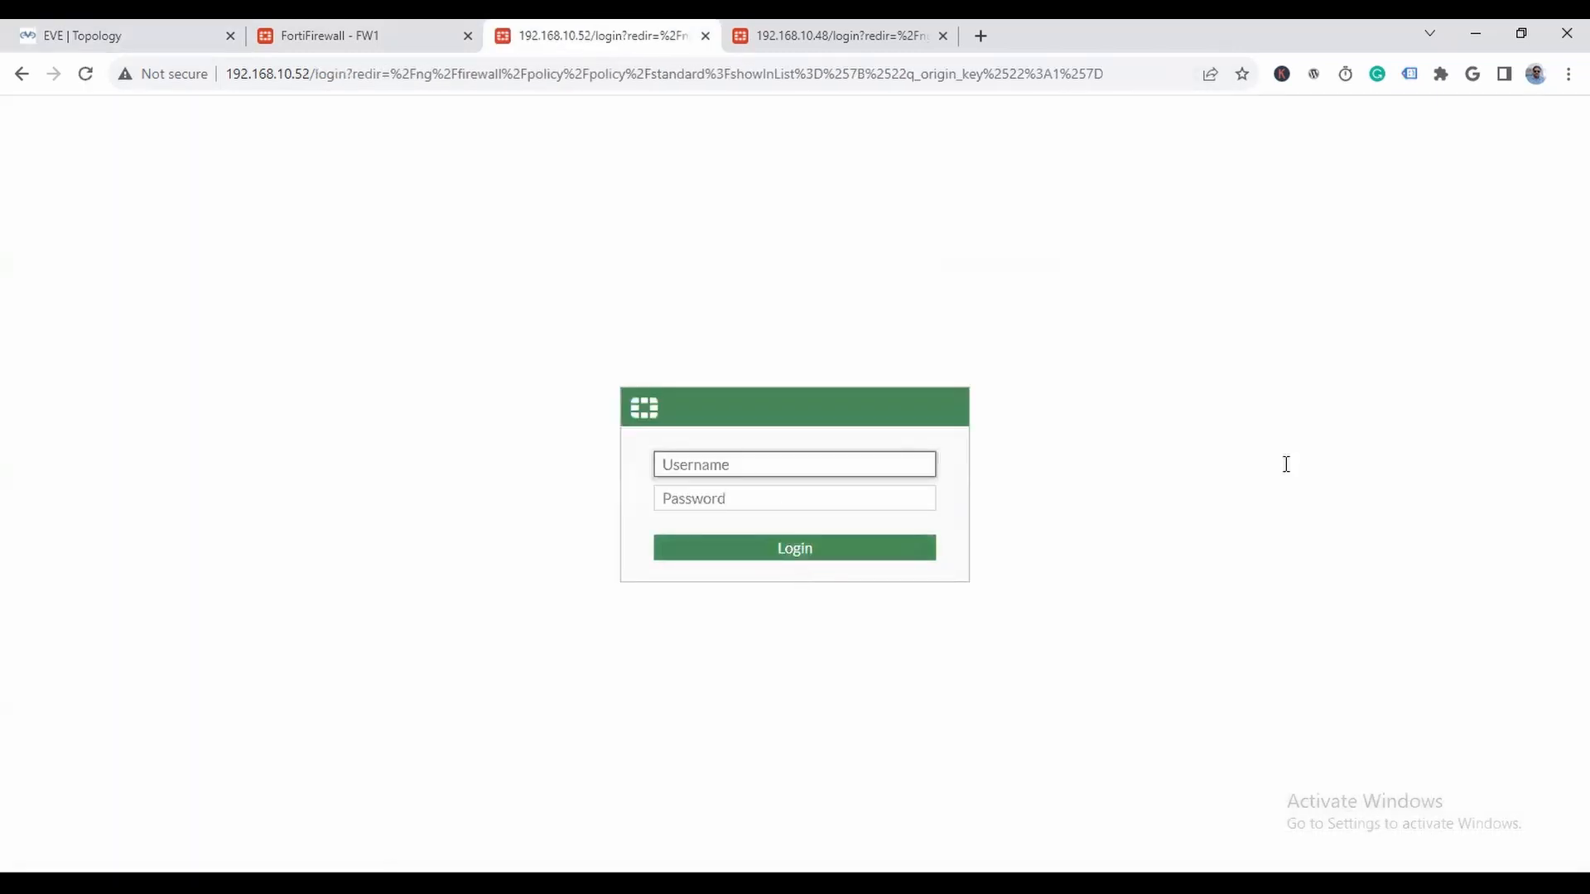
type("admin")
key("Tab")
type("123")
key("Return")
left_click(1240, 111)
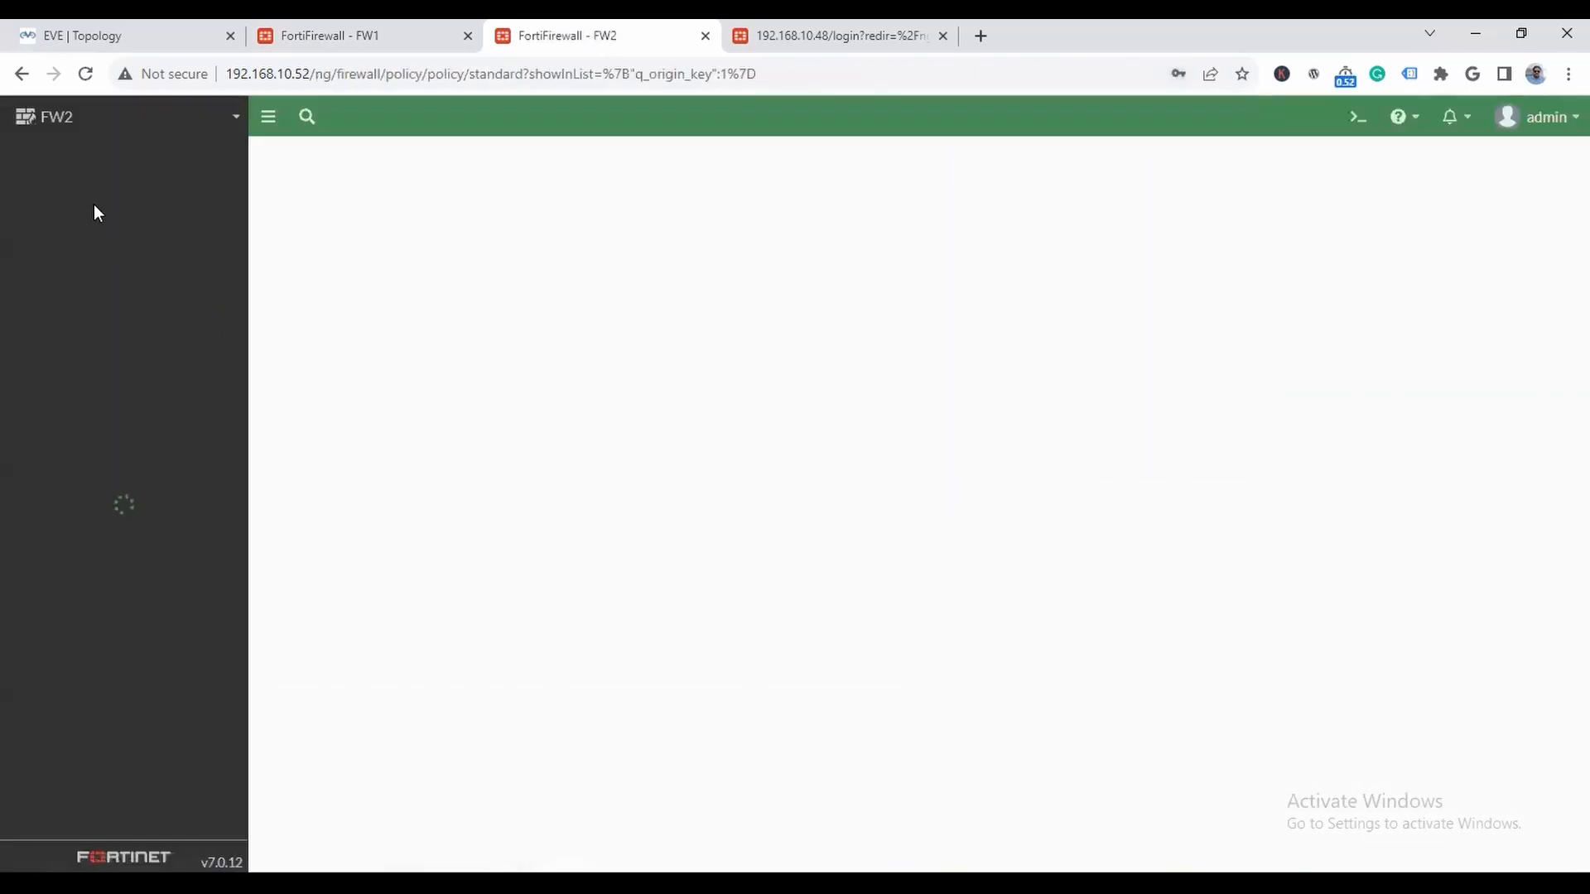
- Examine FW2's full routing table from its network dashboard
left_click(87, 154)
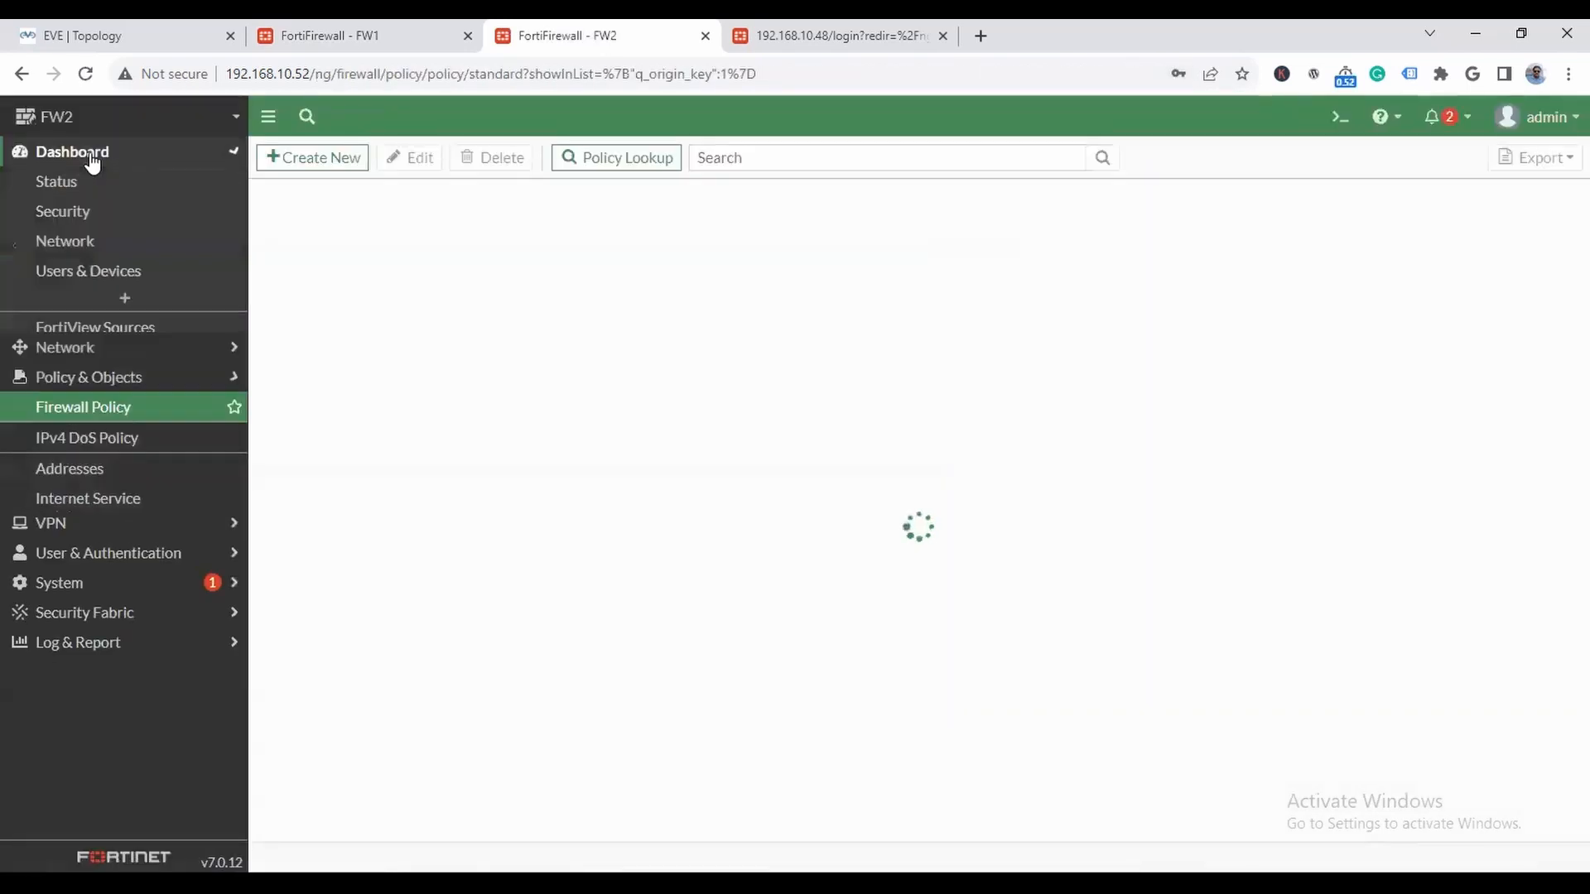
left_click(193, 244)
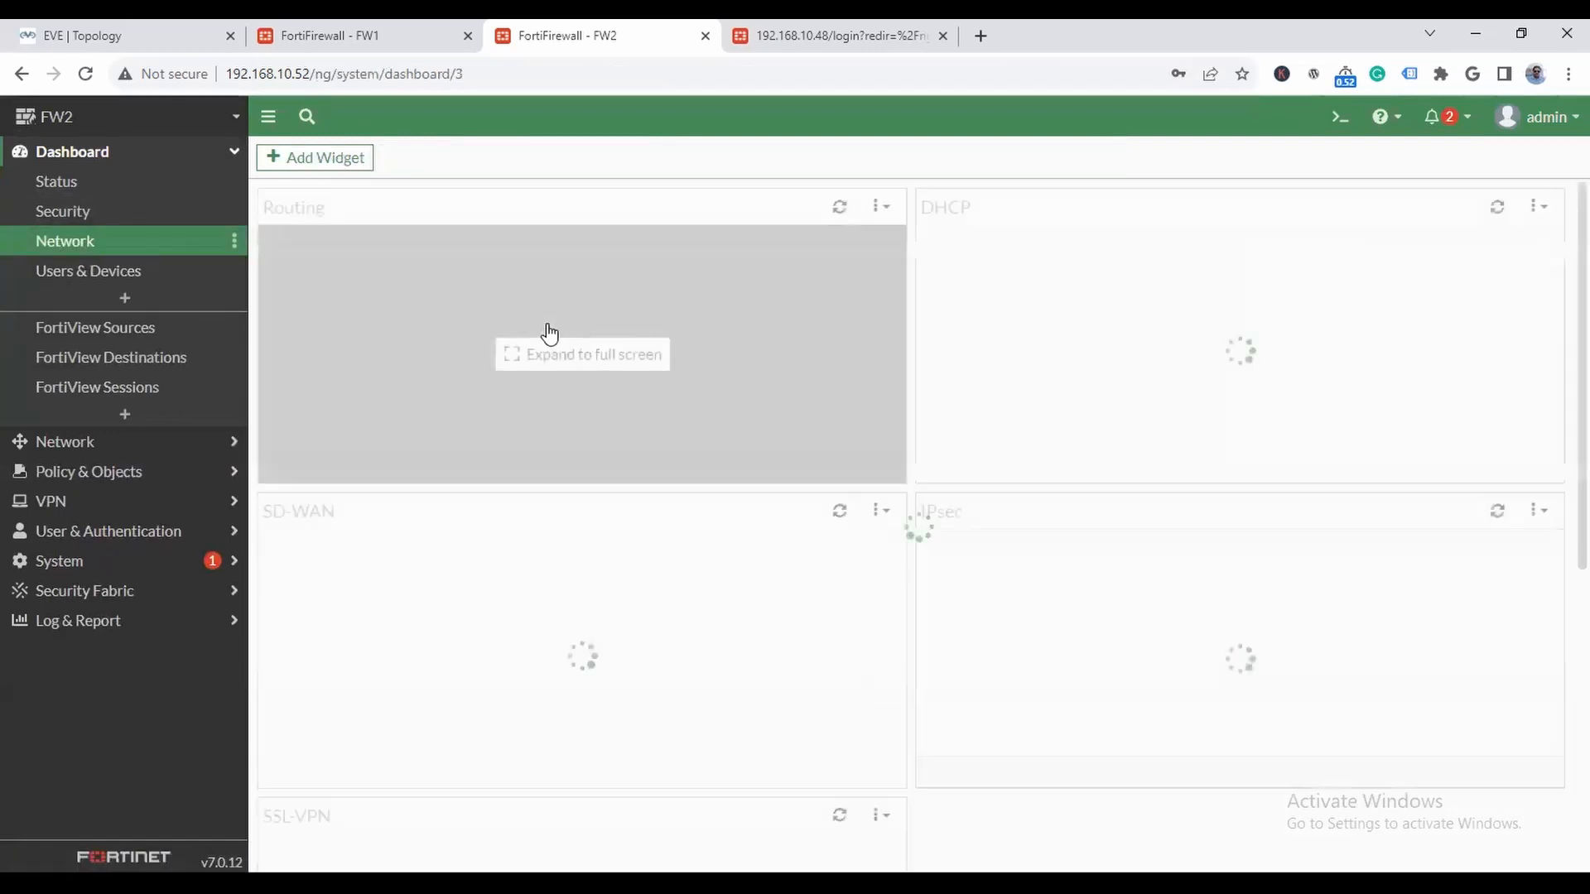
left_click(703, 330)
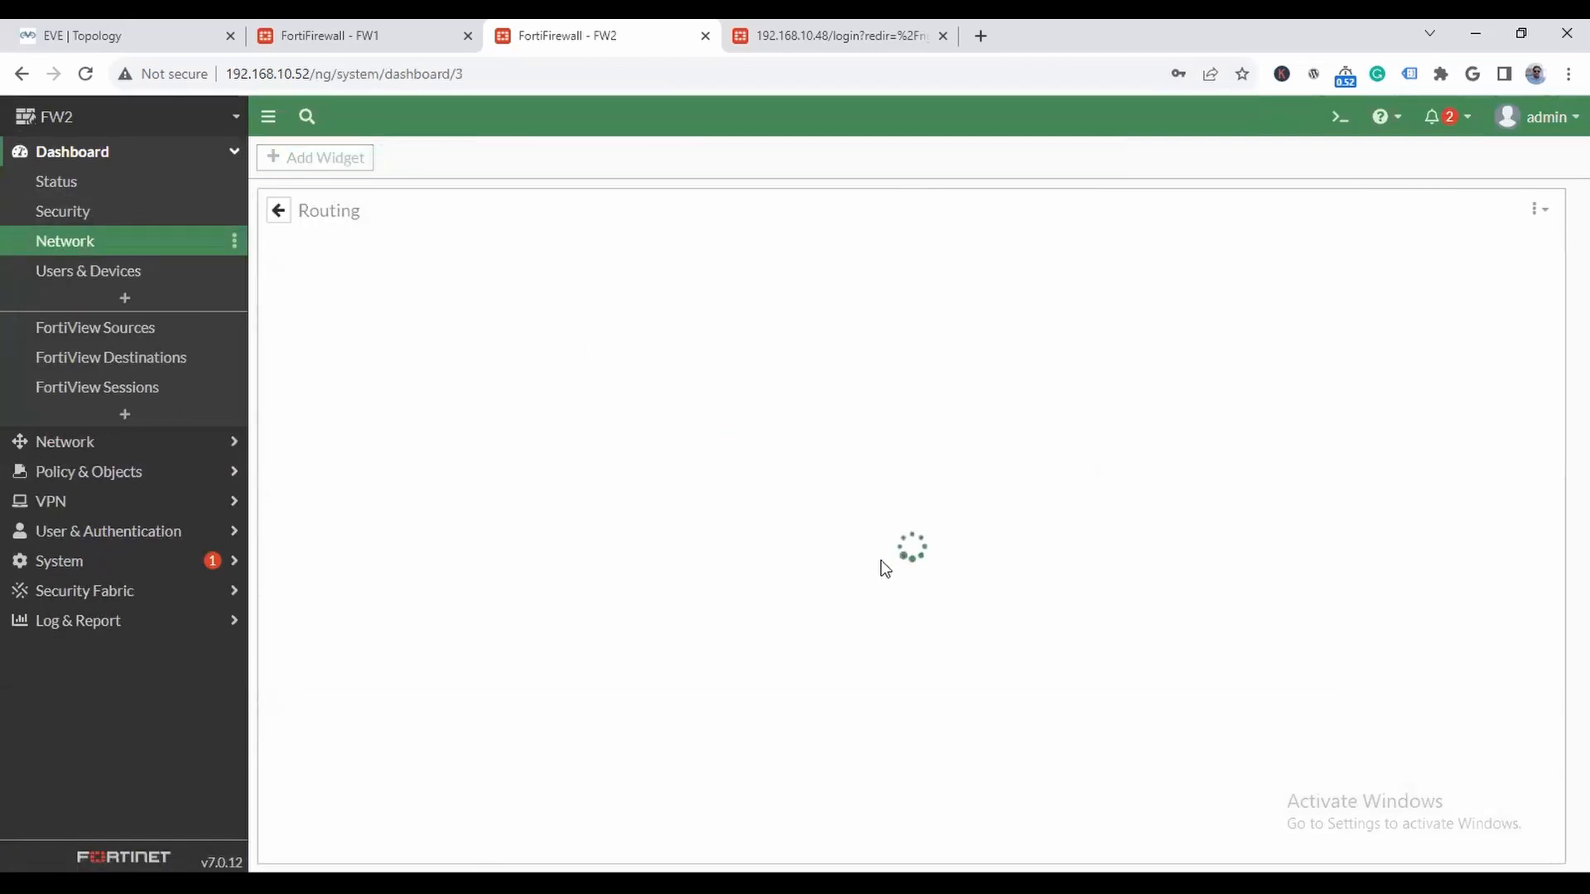
mouse_move(414, 577)
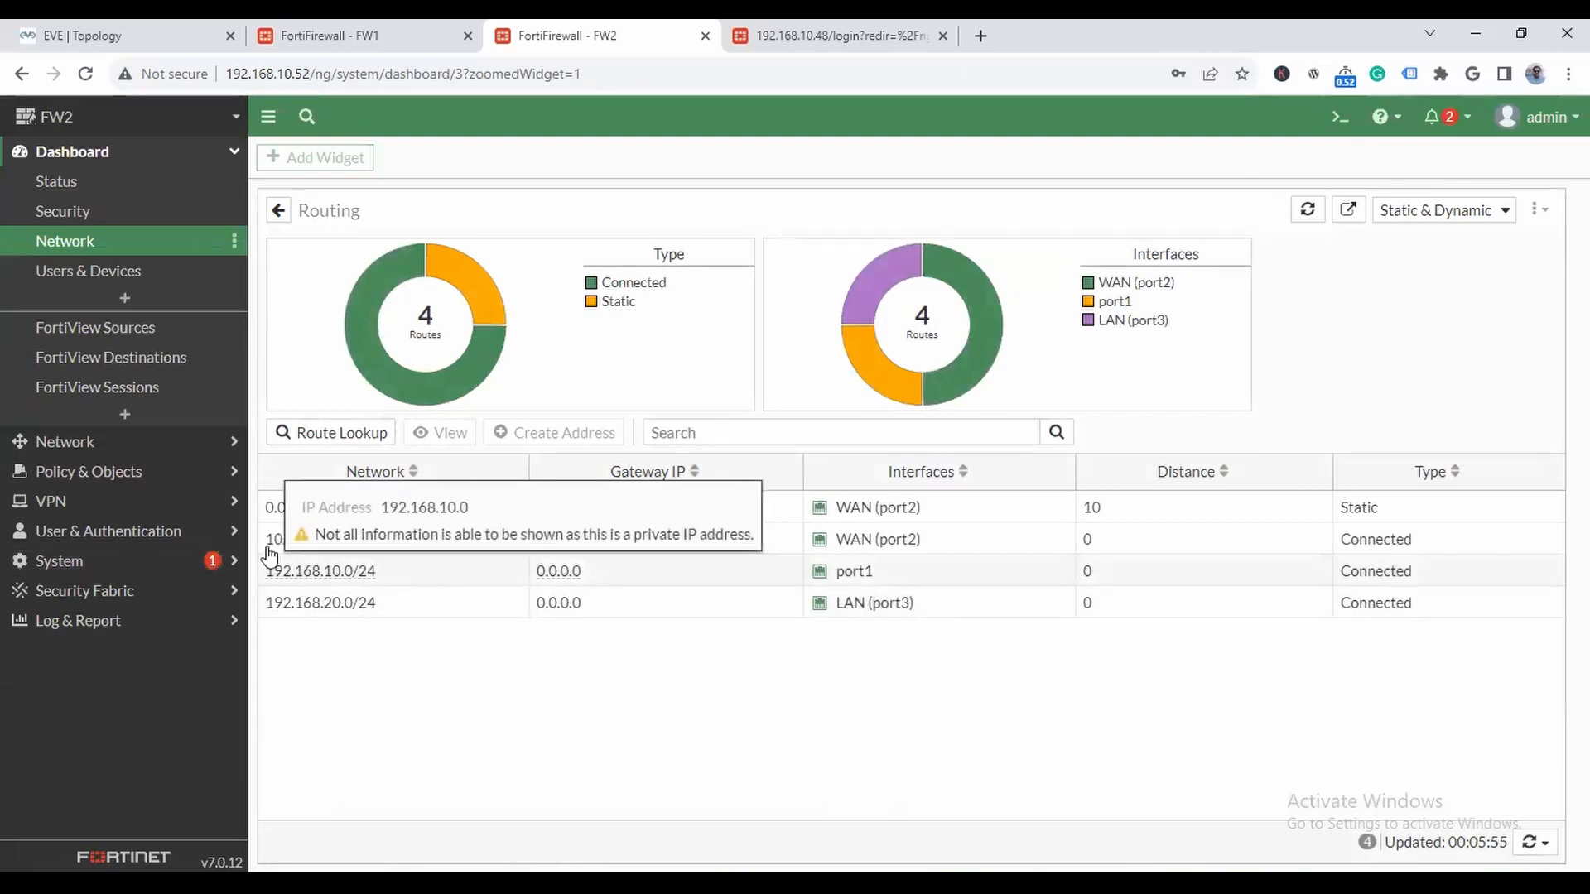
- Log in to FW3's web interface as admin with the account password and dismiss the FortiOS 7.0.0 introduction video
left_click(849, 39)
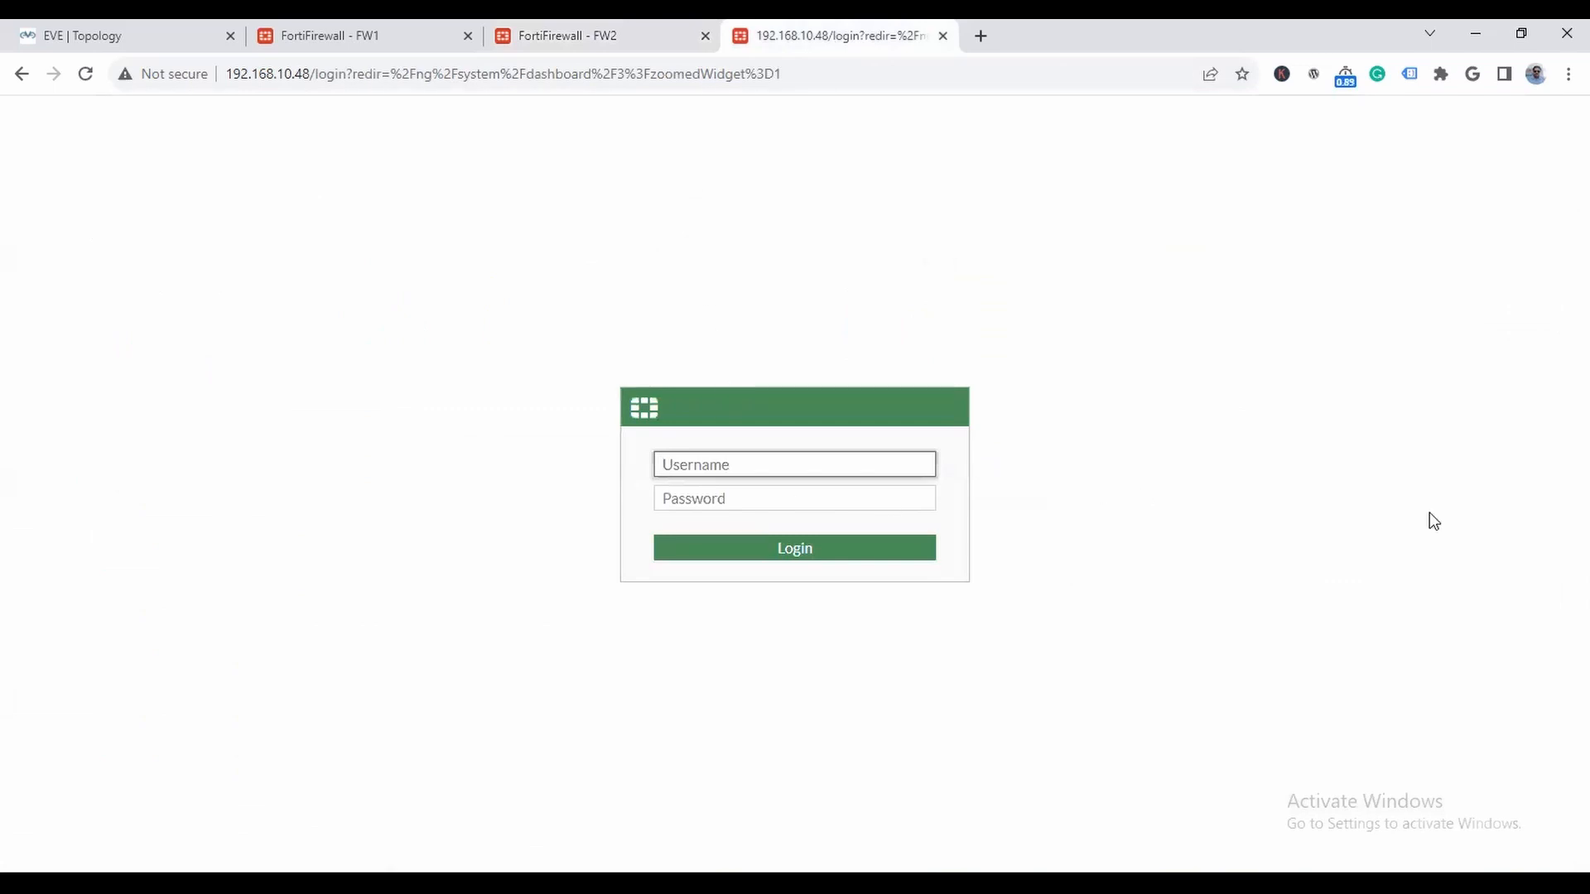
type("admin")
key("Tab")
type("ad")
key("Return")
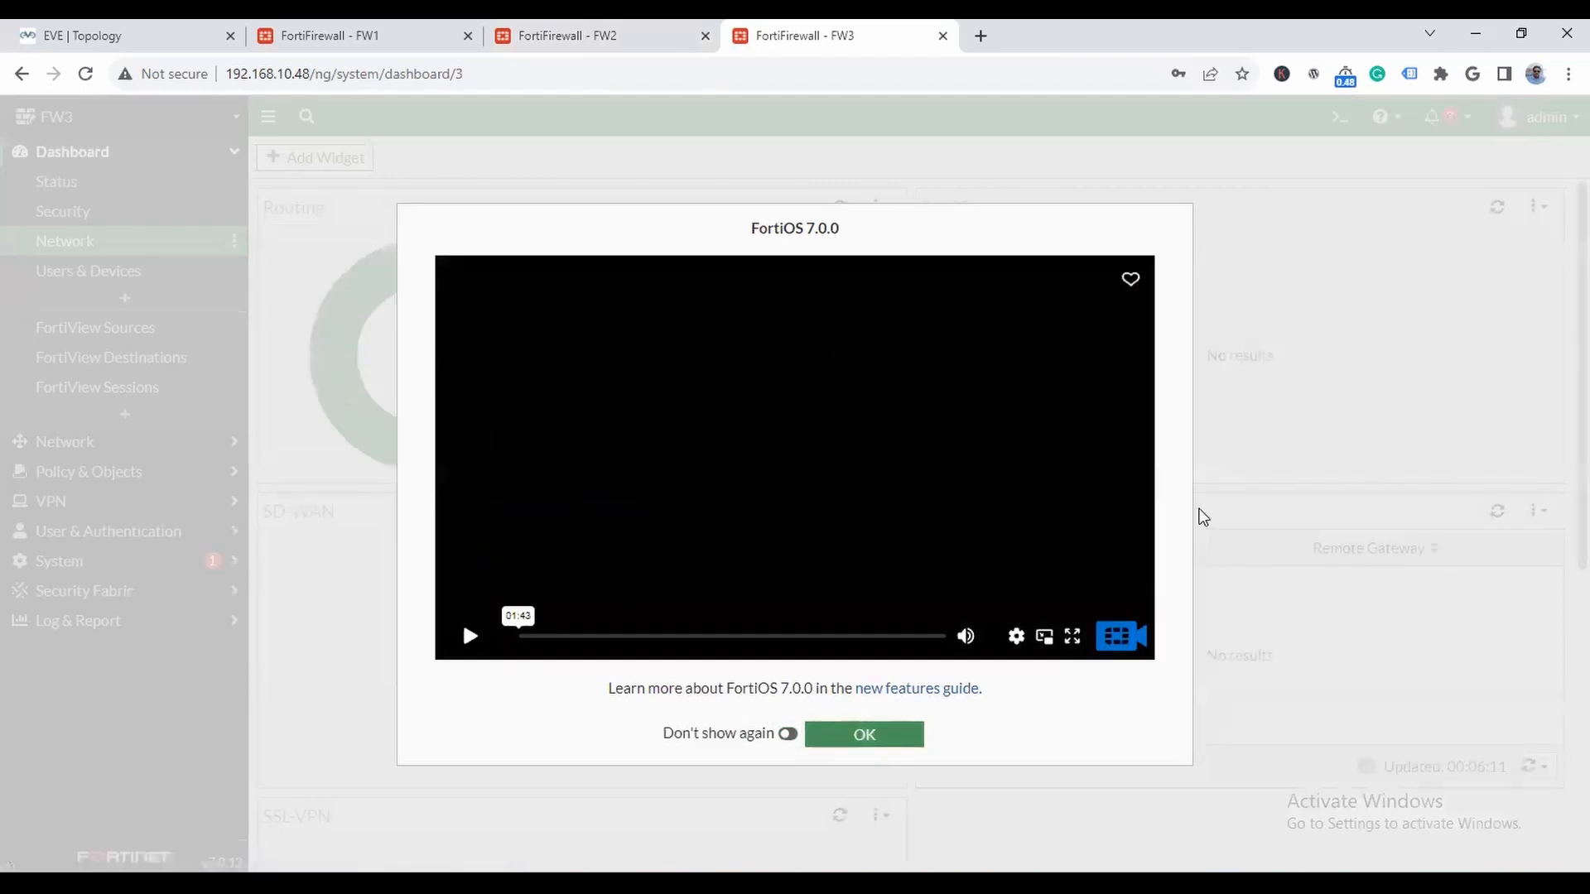
left_click(899, 736)
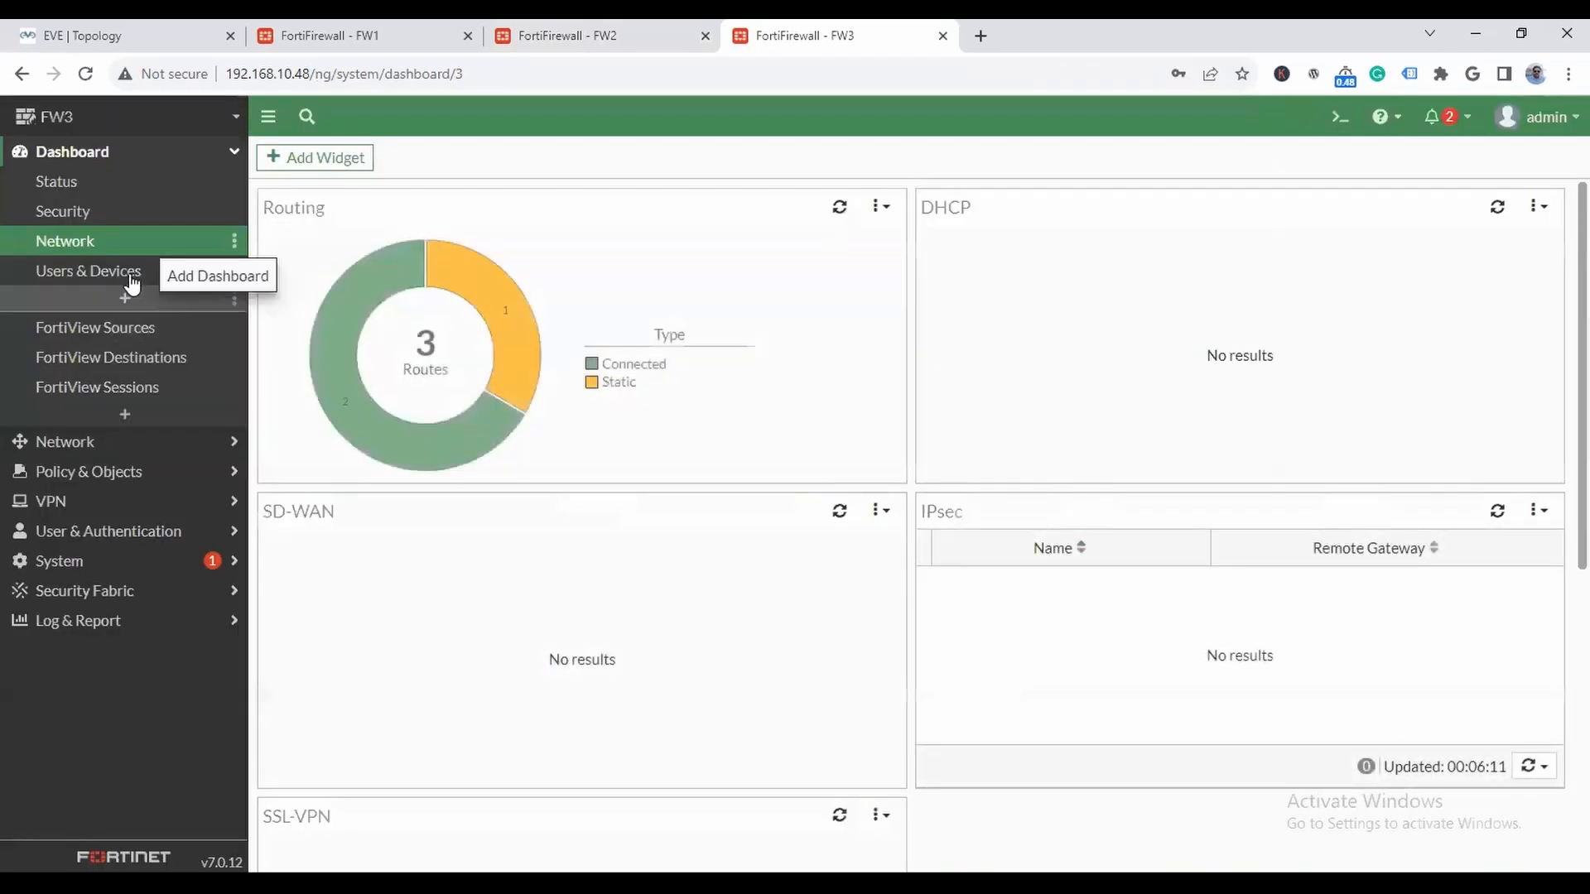
- Examine FW3's full routing table and compare its routes with the LAN subnets in the topology
left_click(492, 308)
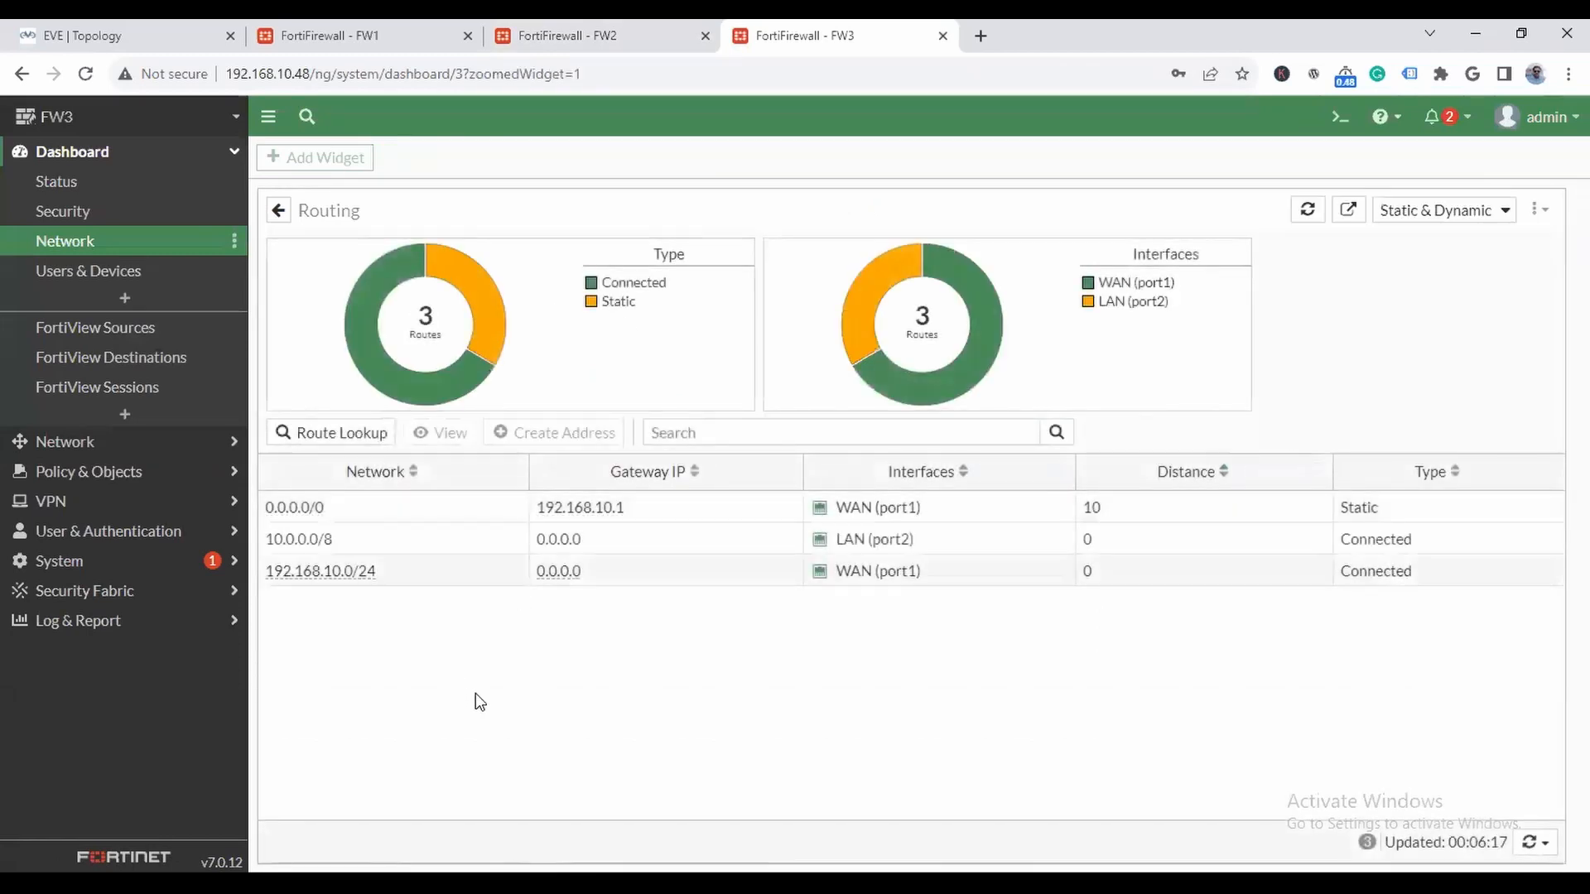
left_click(115, 36)
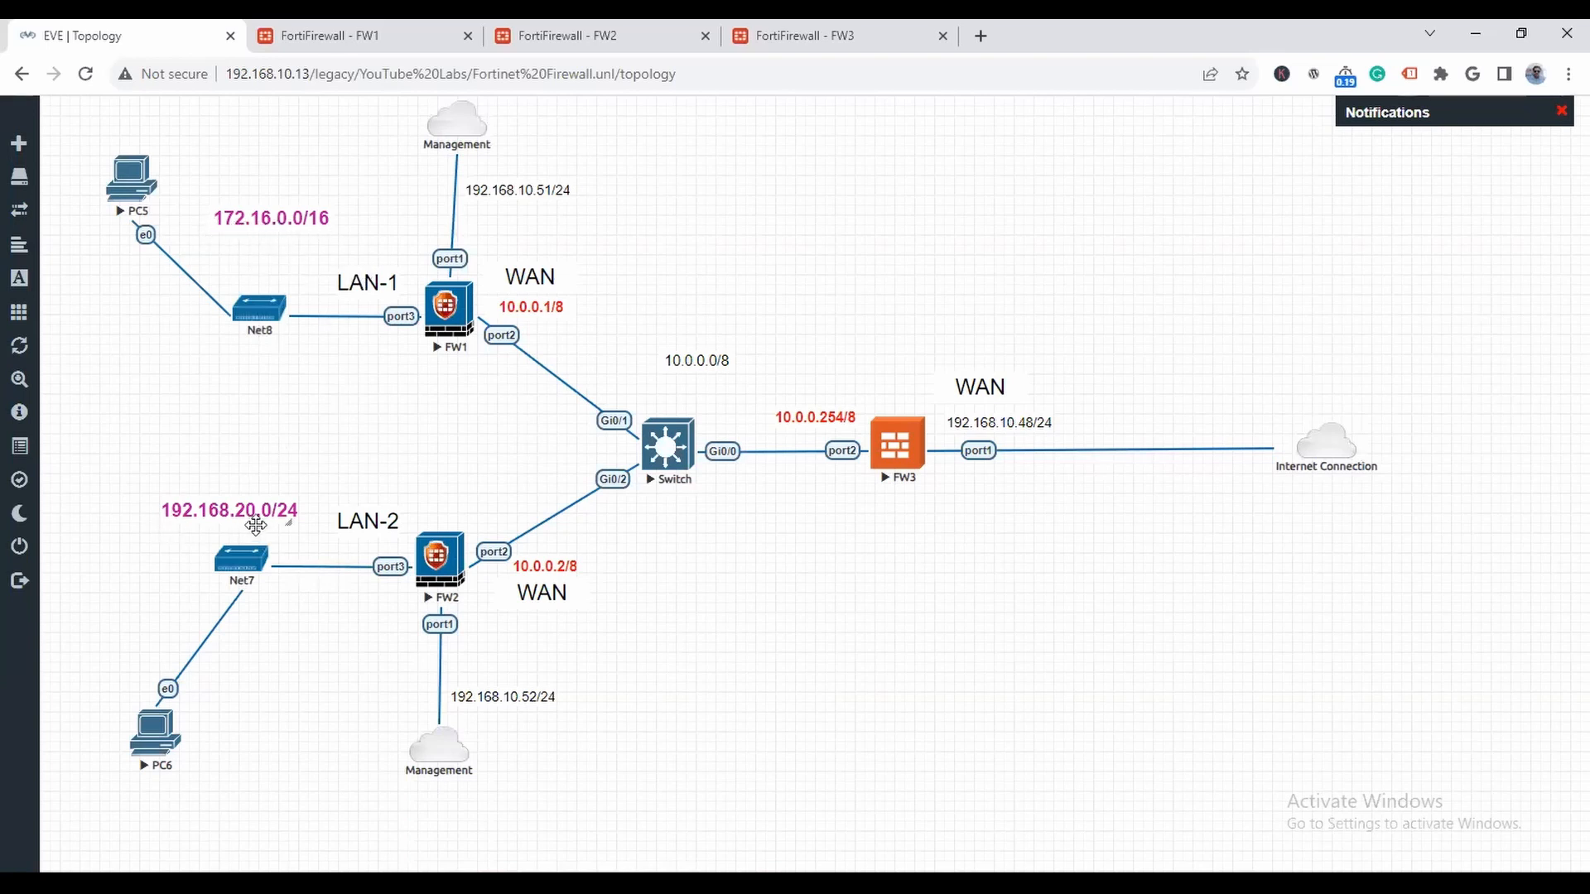
left_click(801, 38)
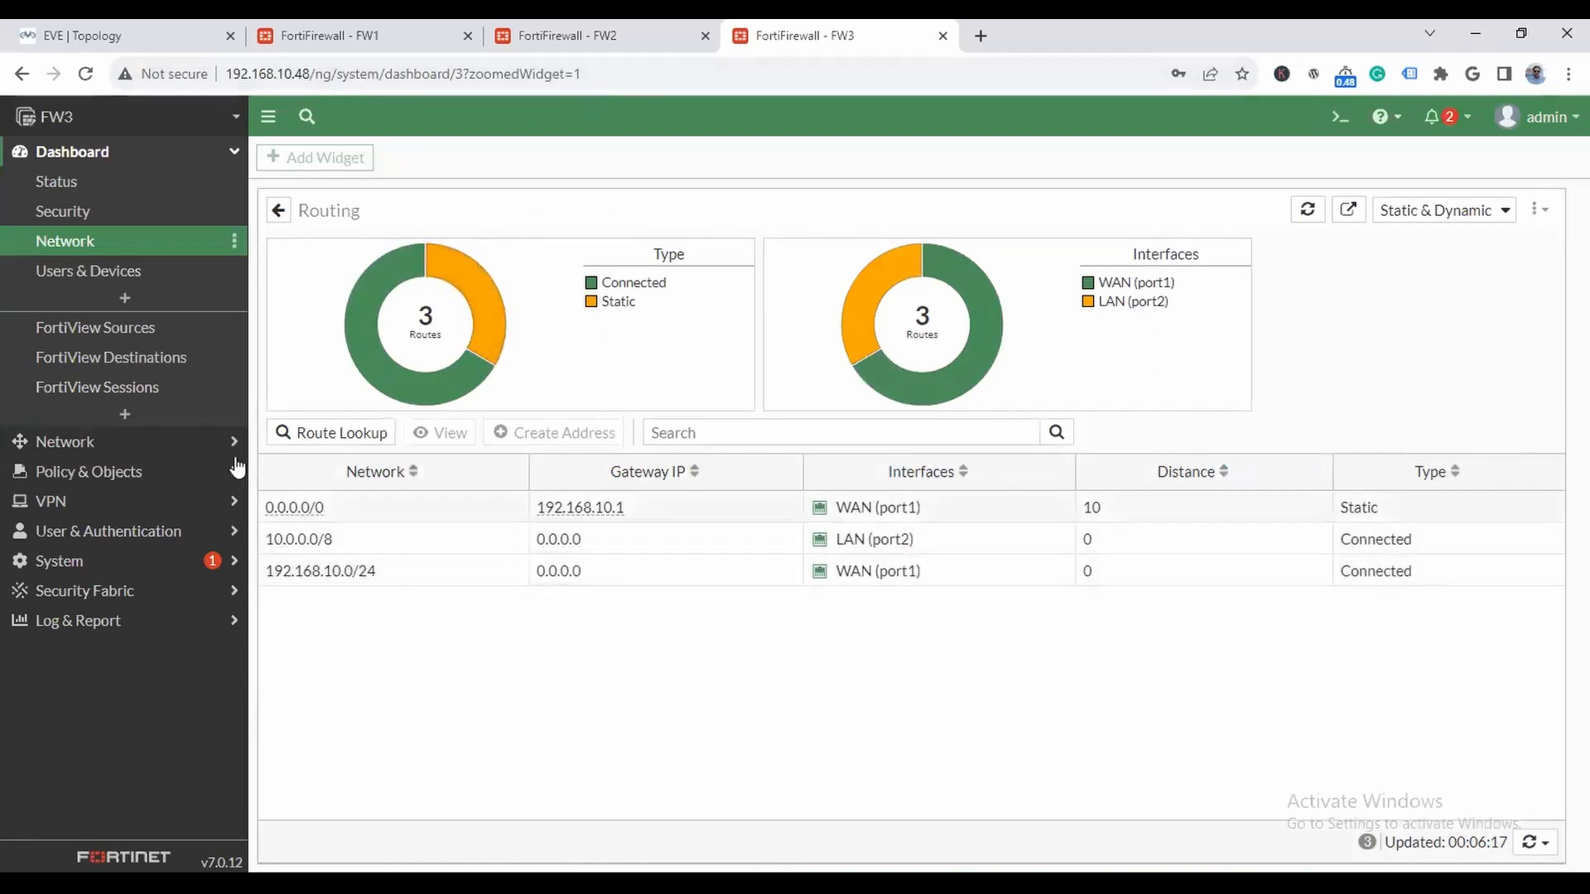
- Start a new static route on FW3 with the destination subnet 172.16.0.0/16
left_click(117, 447)
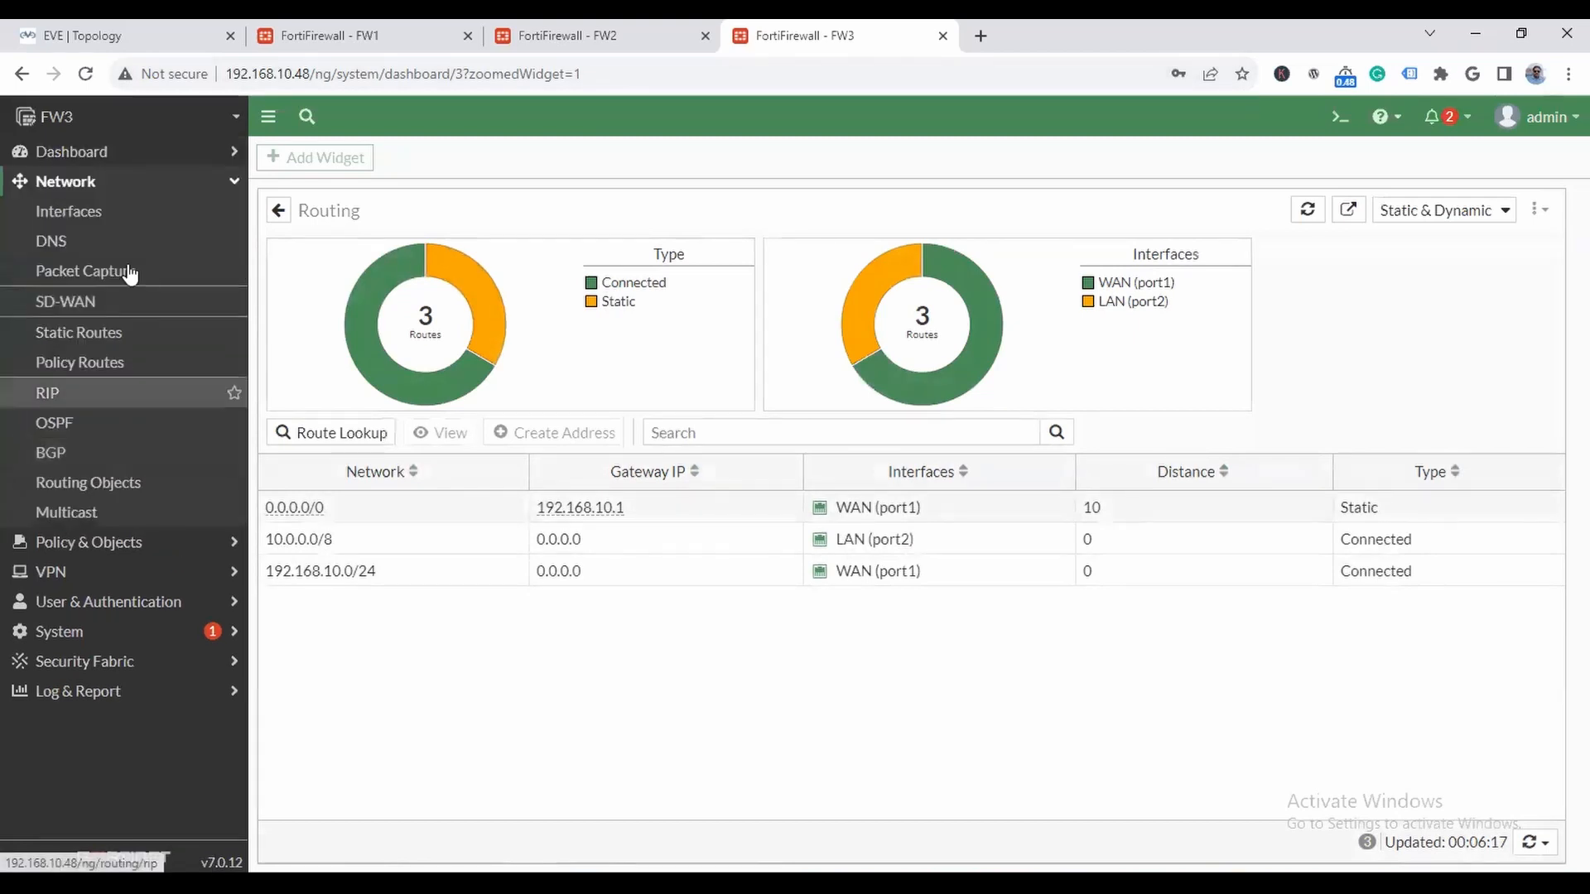
left_click(124, 332)
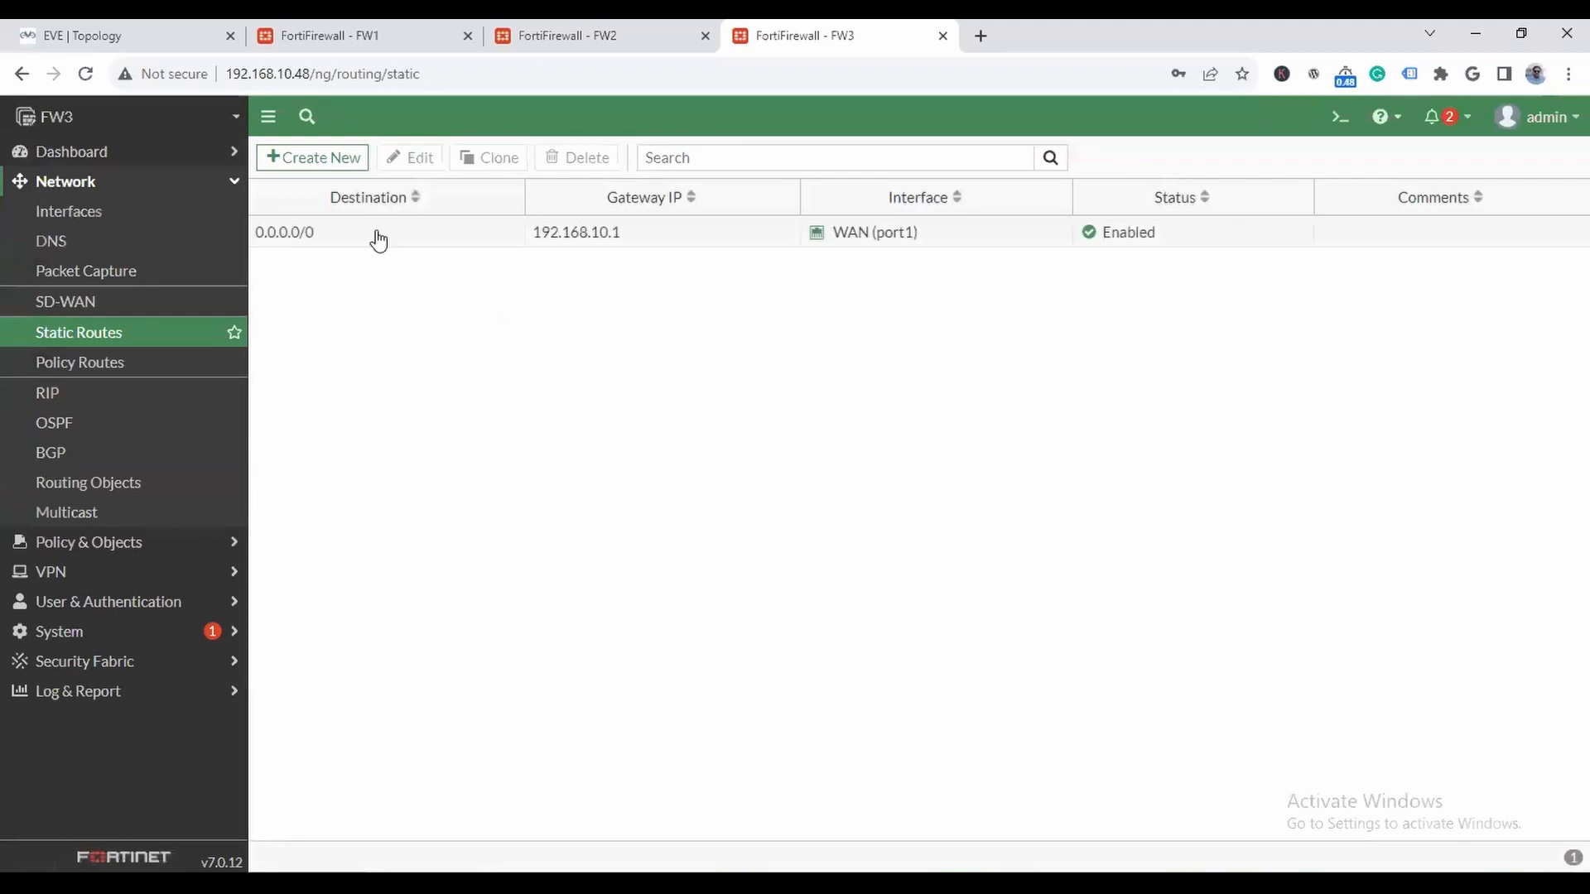
left_click(326, 162)
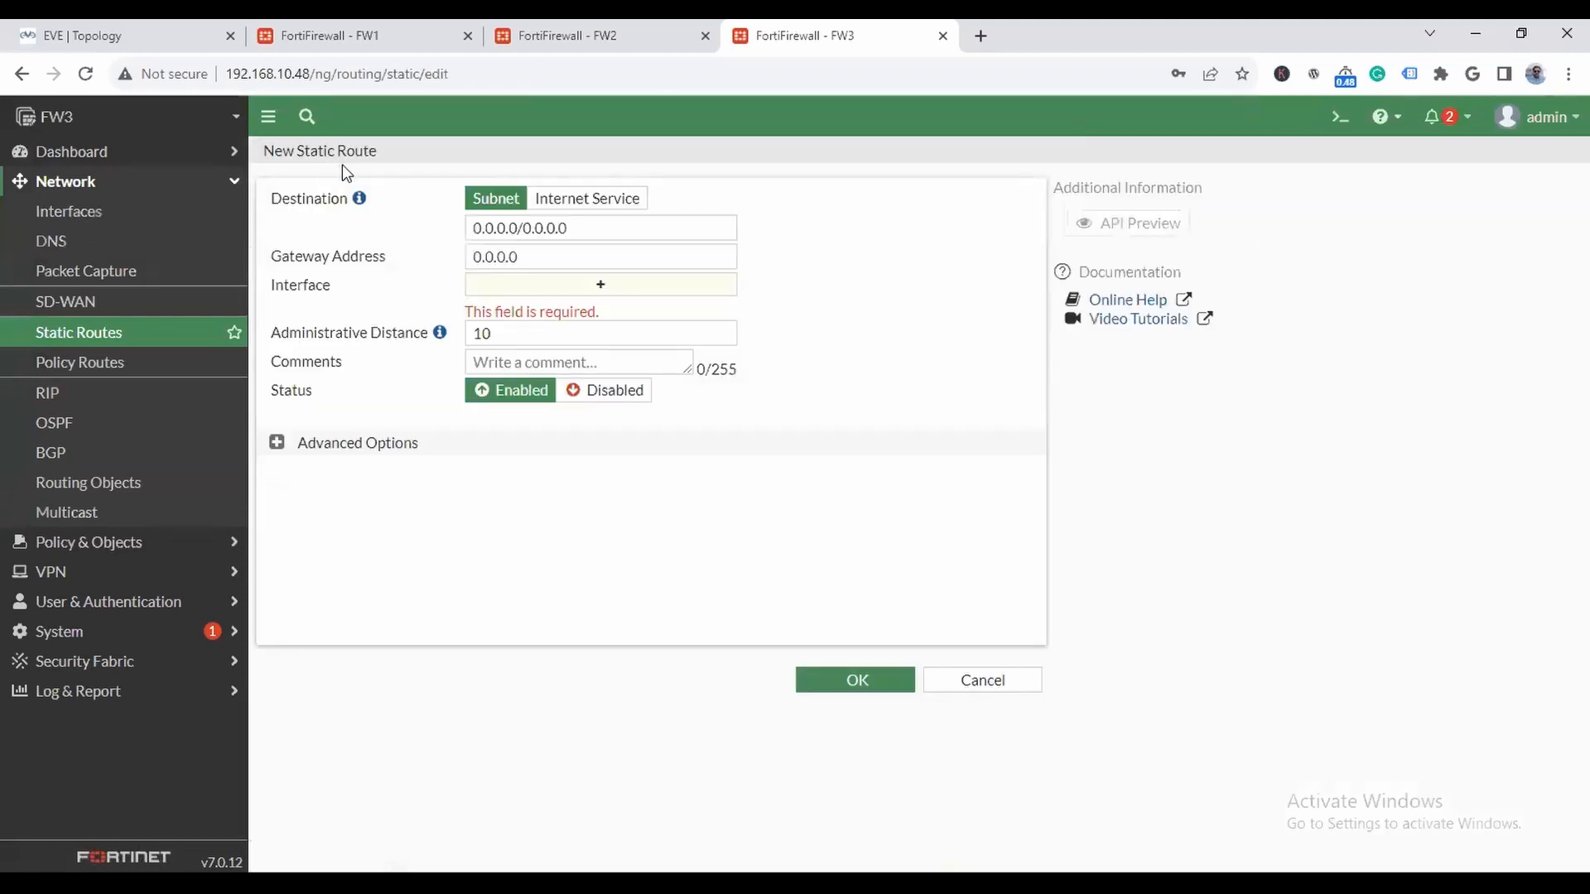
left_click(656, 231)
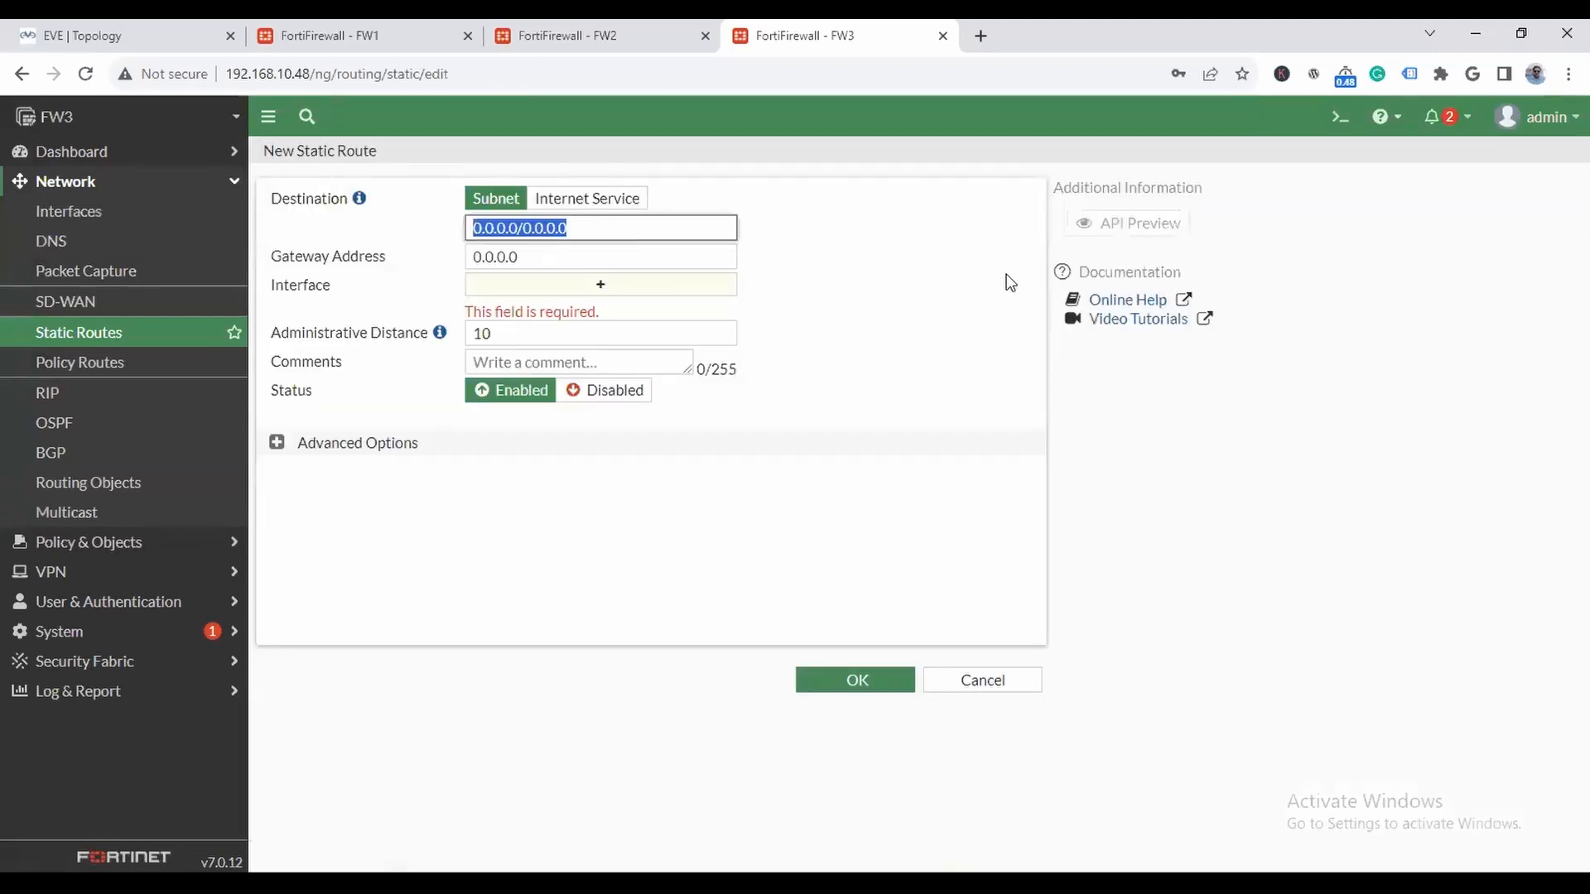
type("172.16")
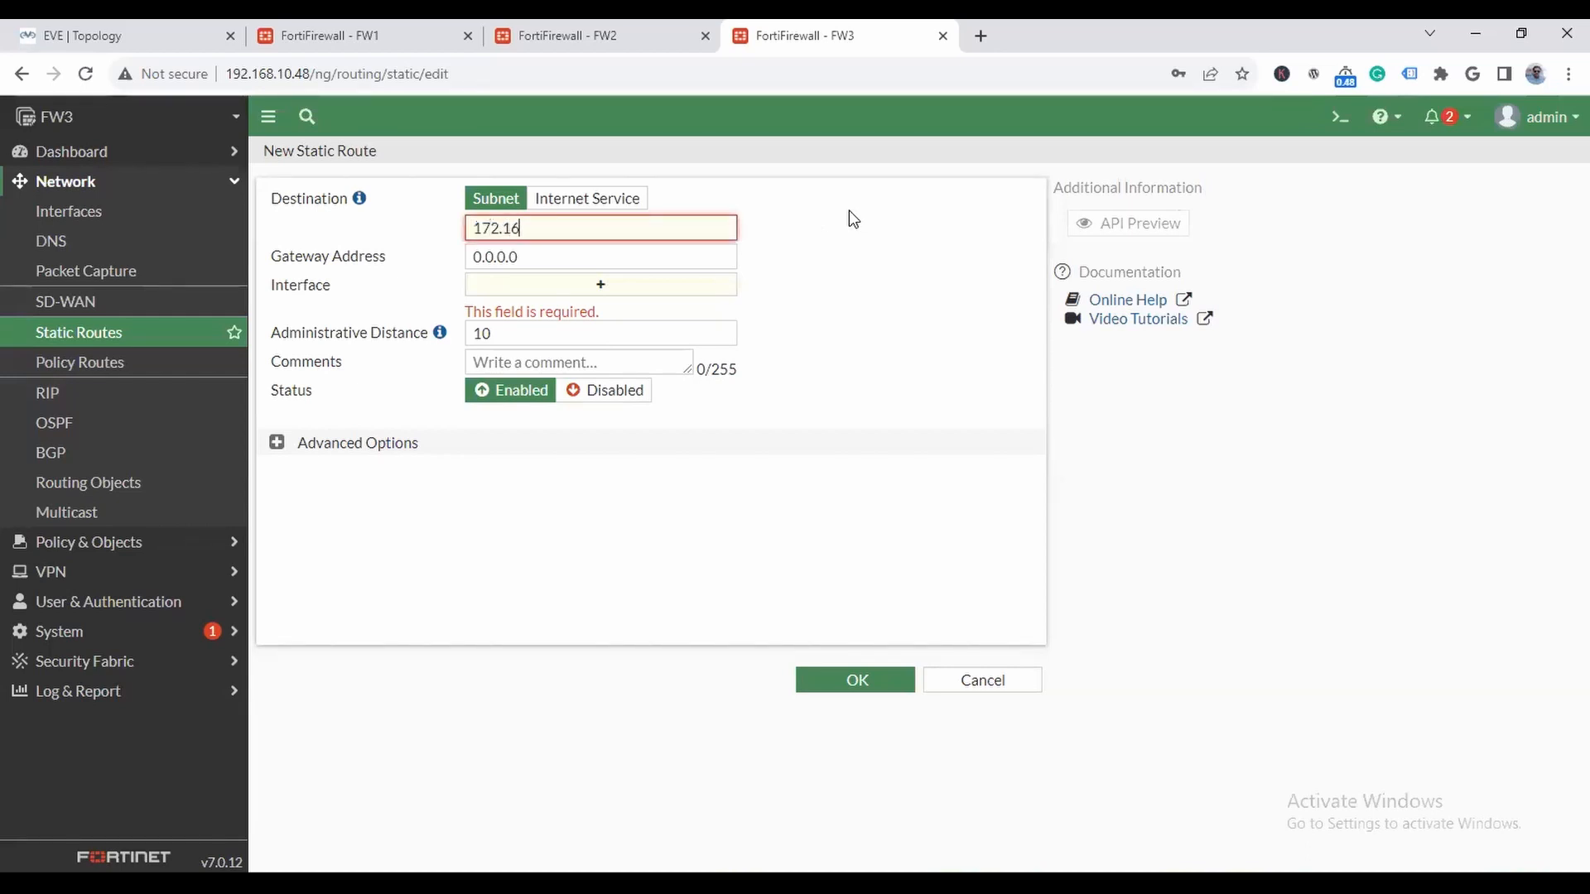
type(".0.0/16")
- Set the new route's gateway to 10.0.0.1 on interface LAN (port2), checking the topology for the address, and save it
left_click_drag(539, 259, 463, 257)
left_click(141, 35)
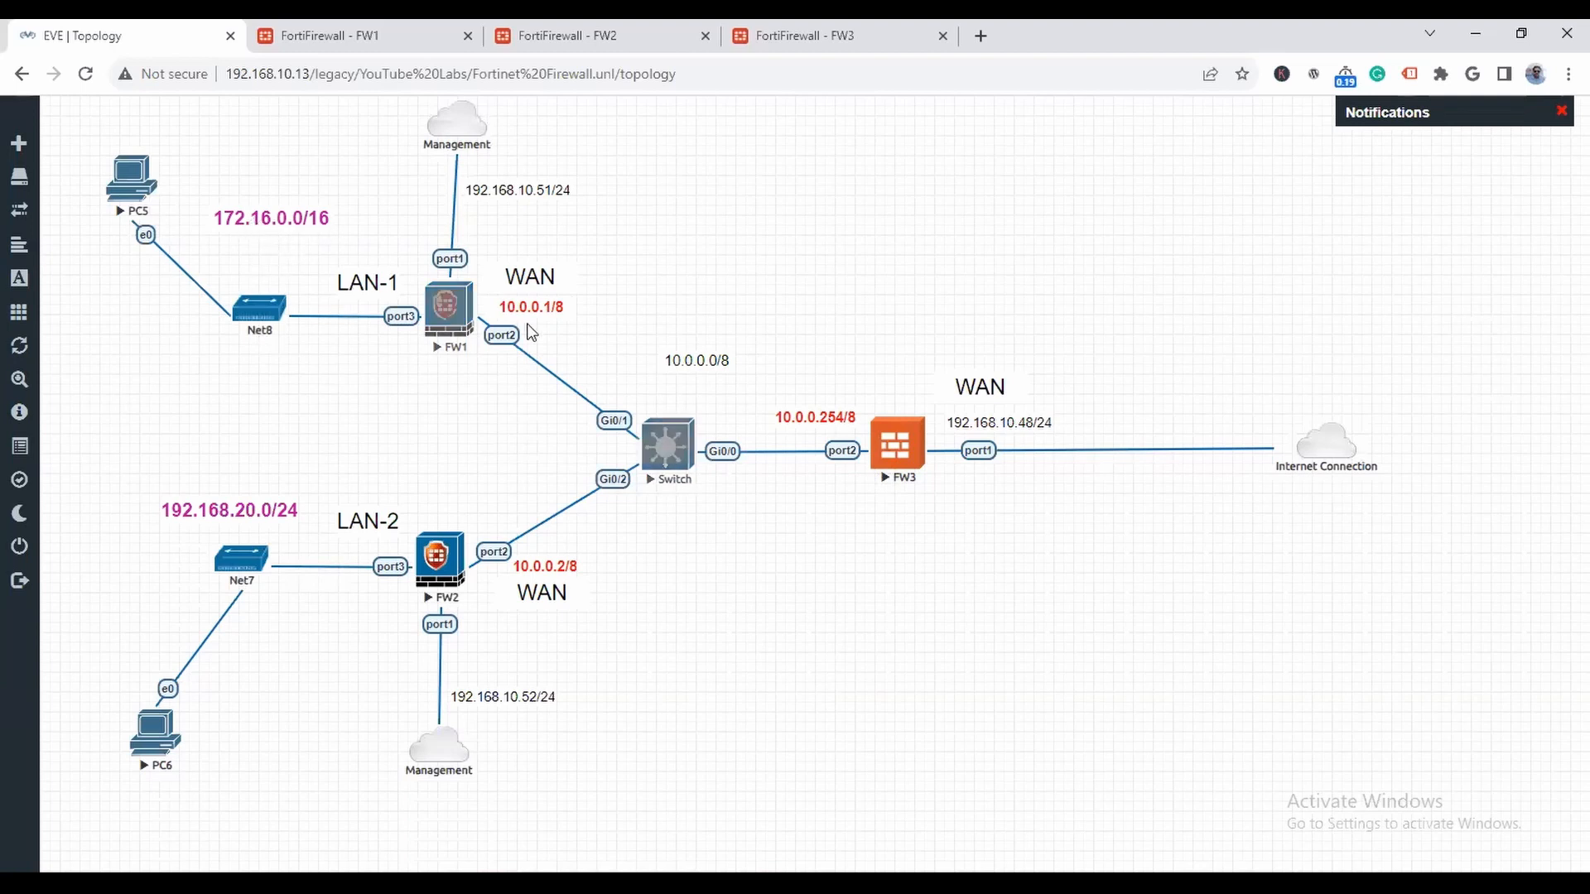
left_click(799, 35)
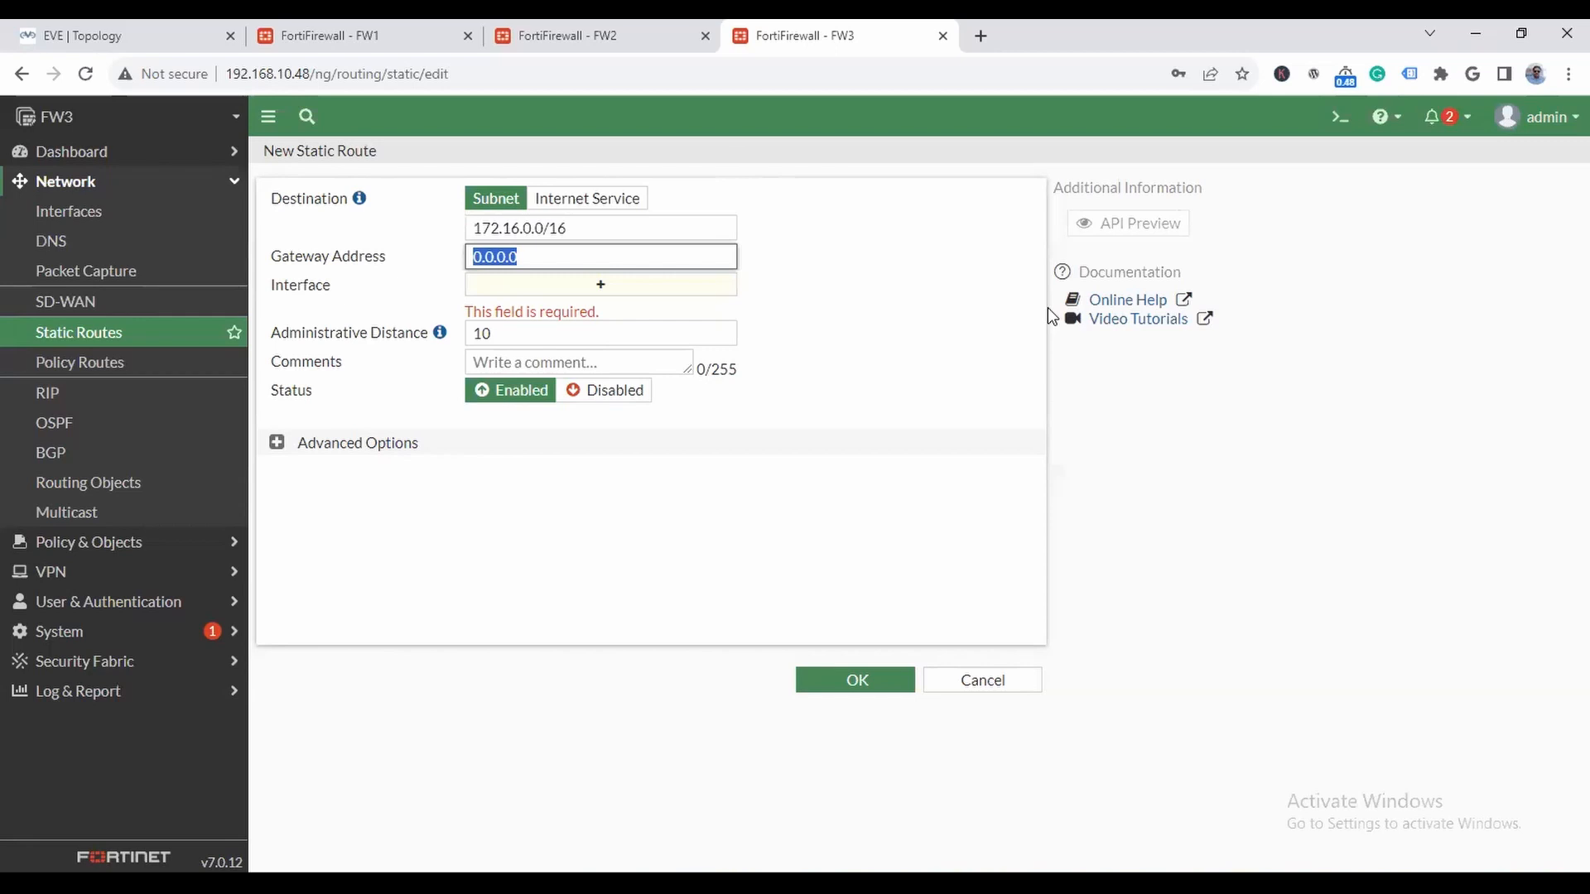
type("10")
left_click(886, 287)
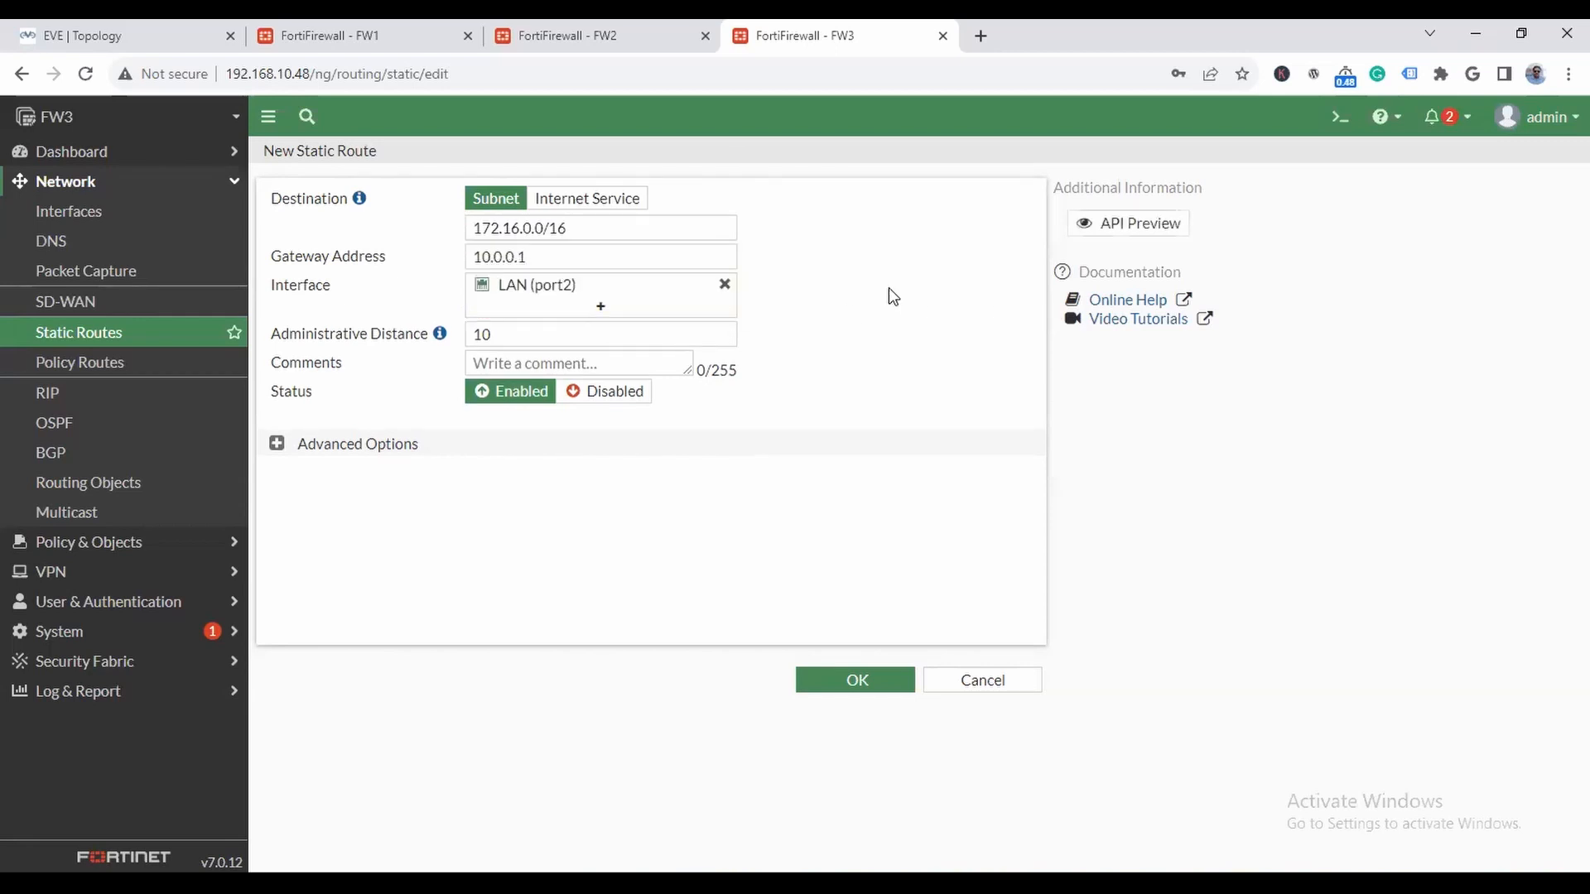
left_click(864, 689)
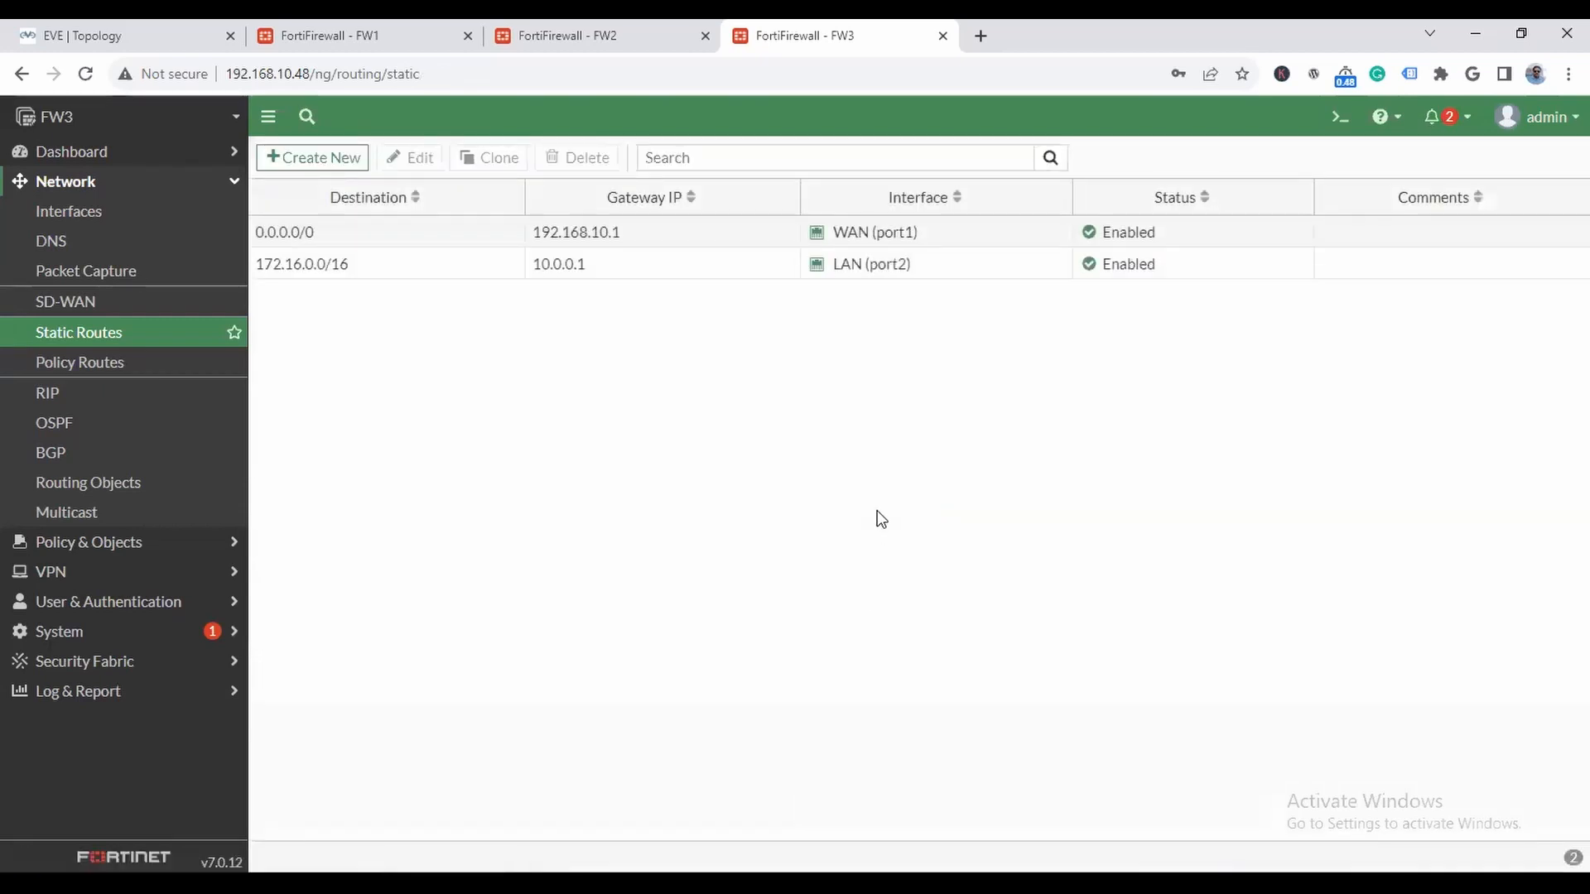
- Start a second static route on FW3 with the destination subnet 192.168.20.0/24, taken from the topology
left_click(336, 159)
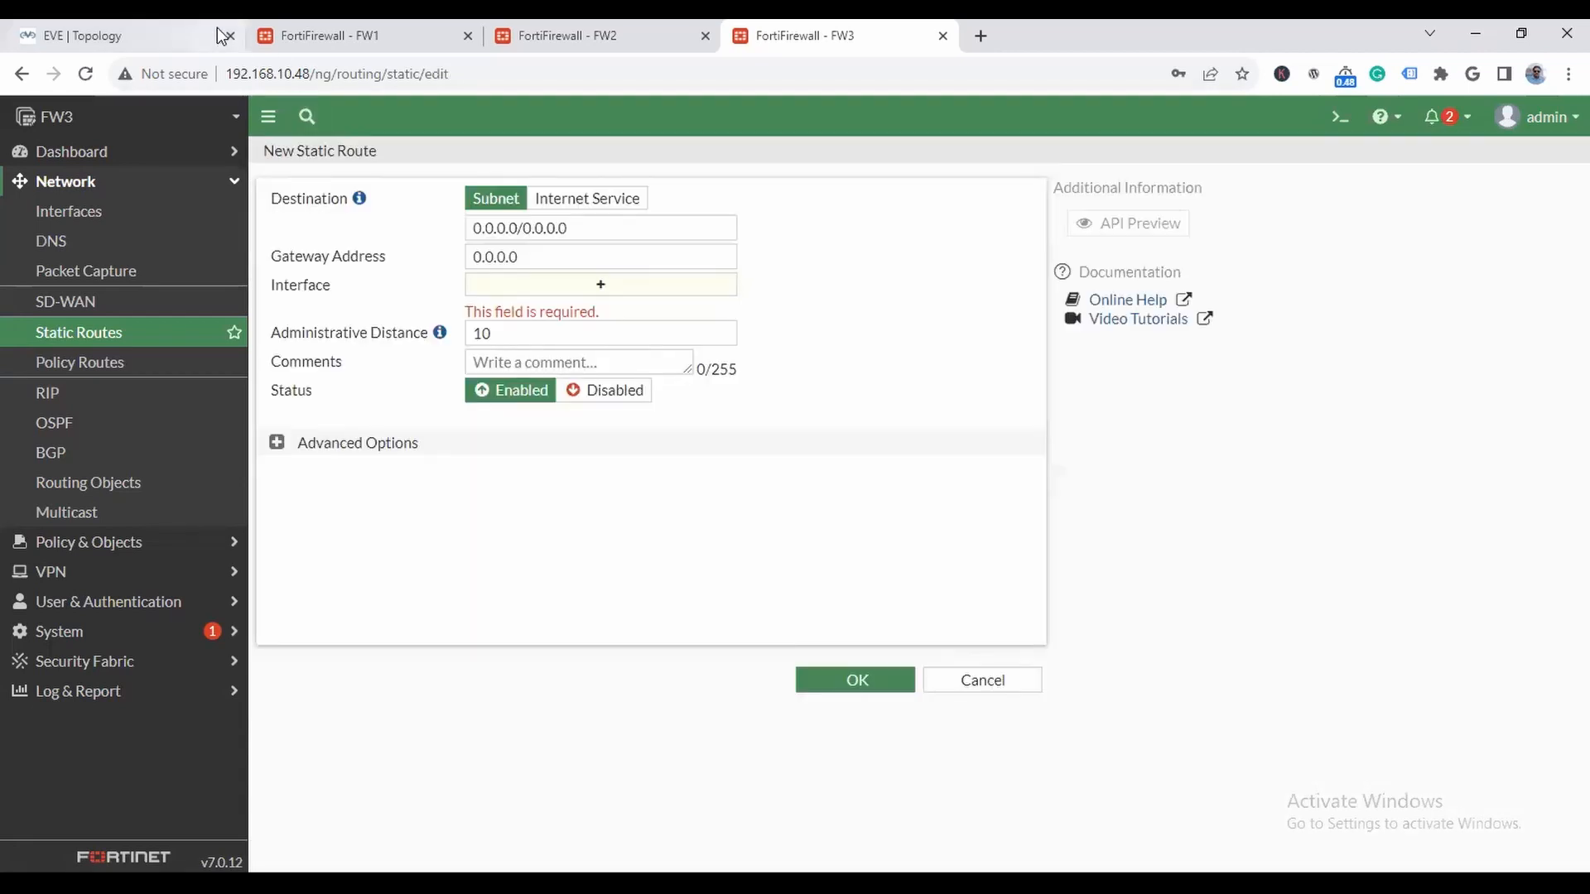
left_click(199, 36)
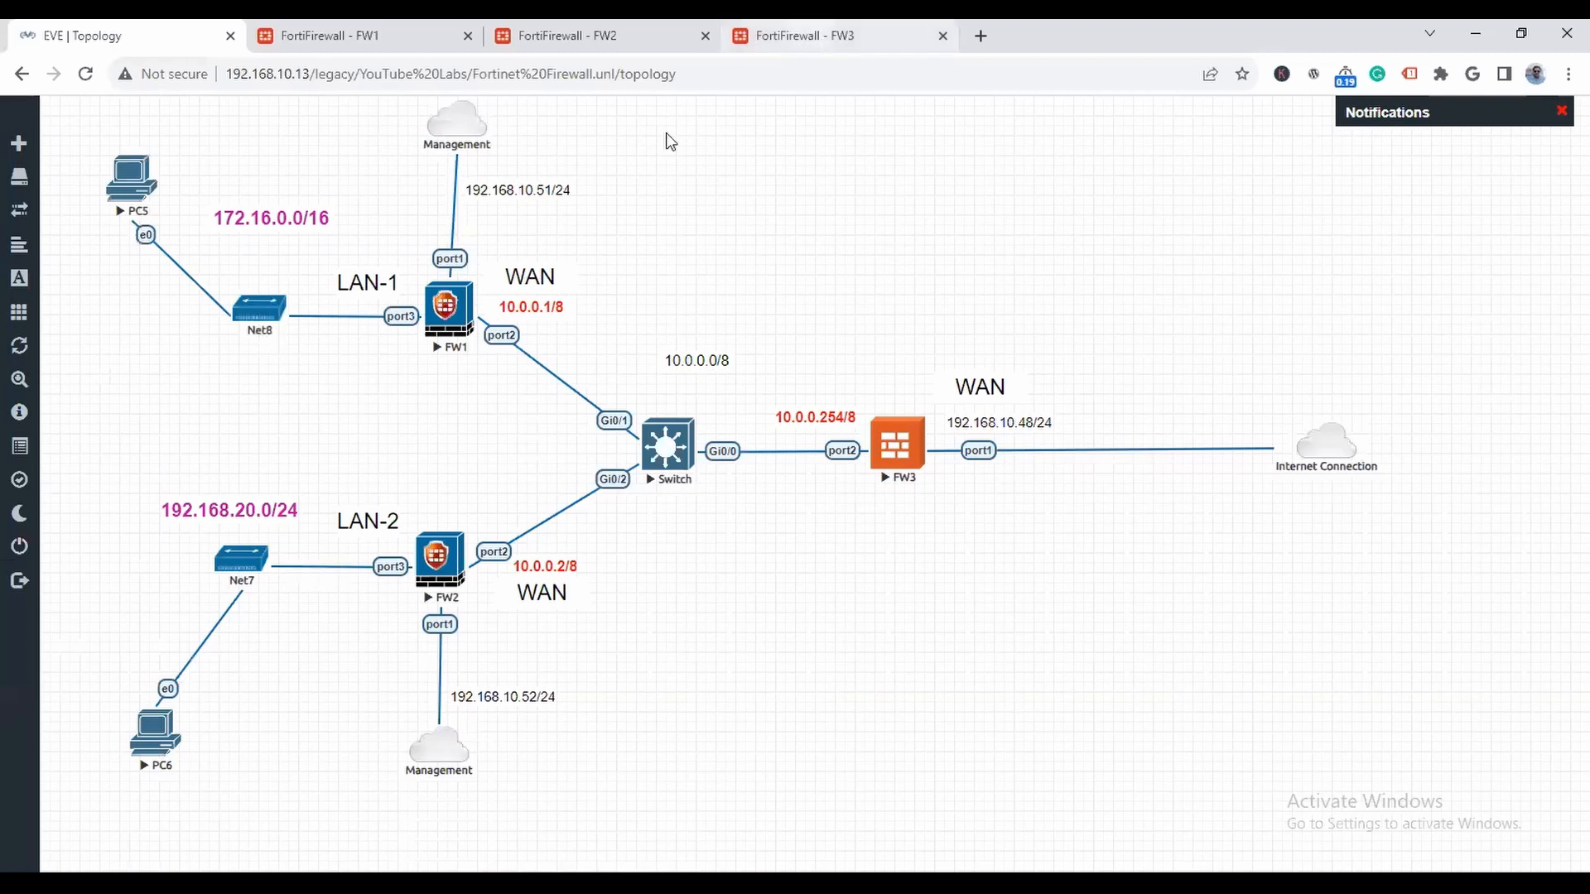
left_click(816, 36)
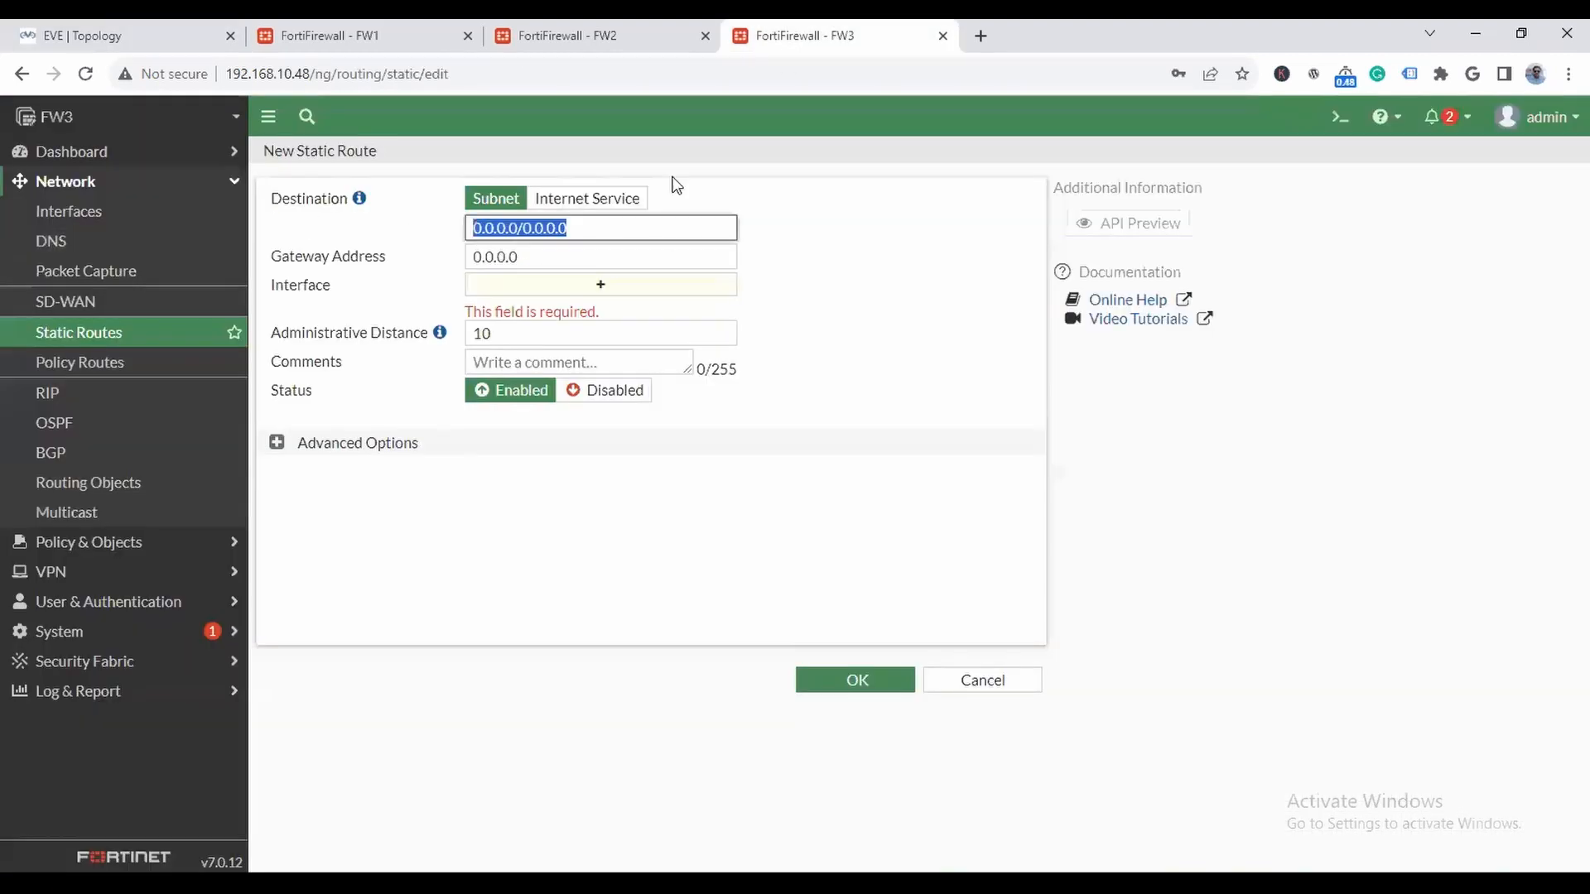
type("192.168.20.0/24")
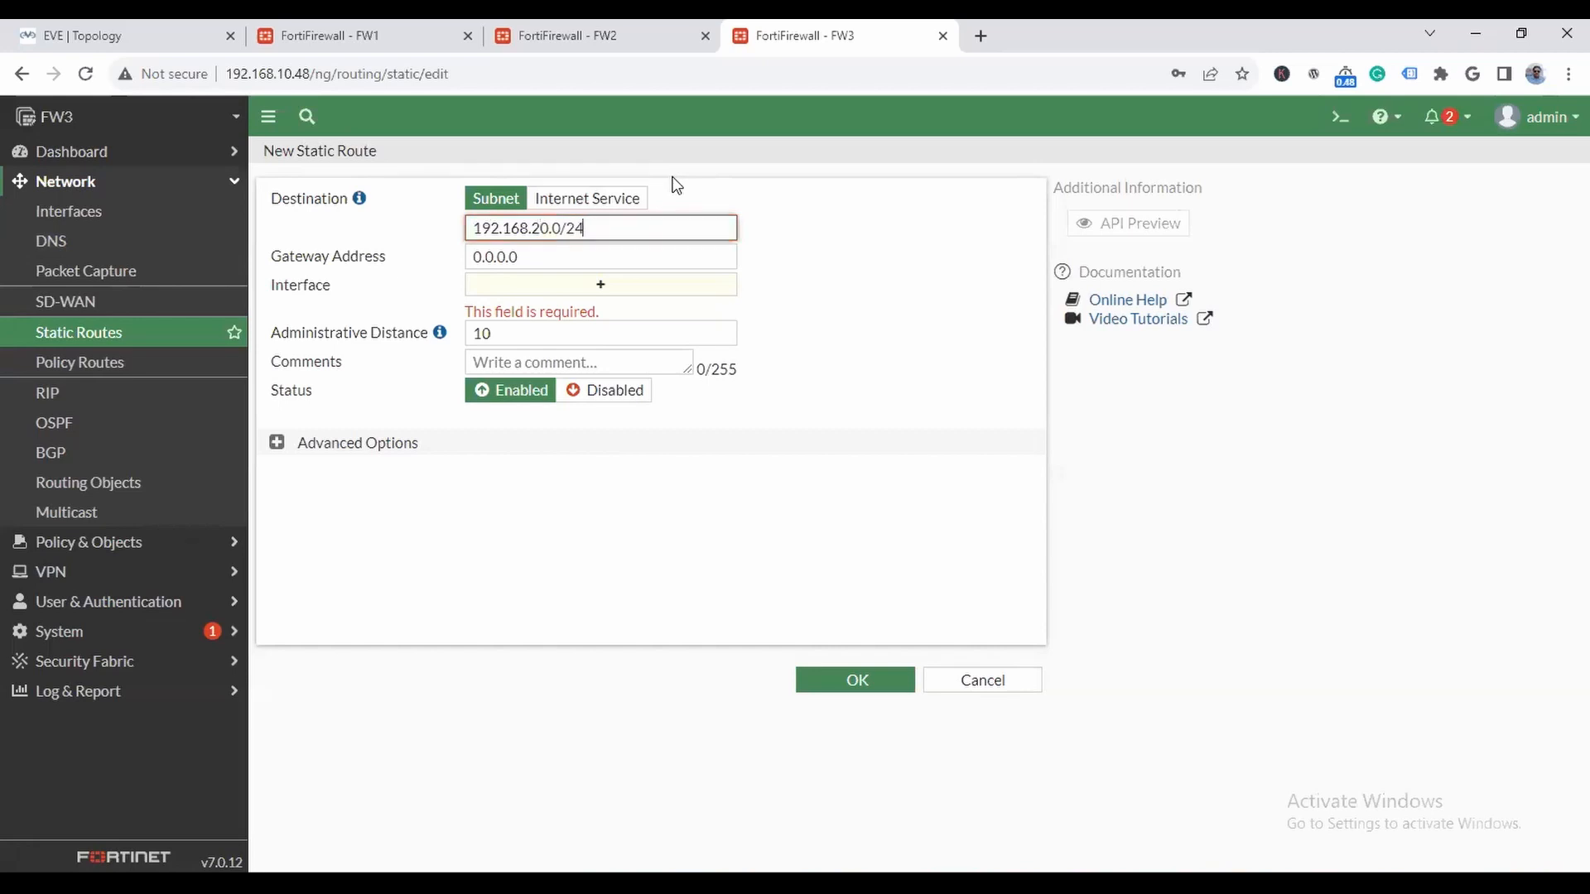
- Give the 192.168.20.0/24 route the gateway 10.0.0.2 and interface LAN (port2), and save it
left_click_drag(518, 258, 470, 258)
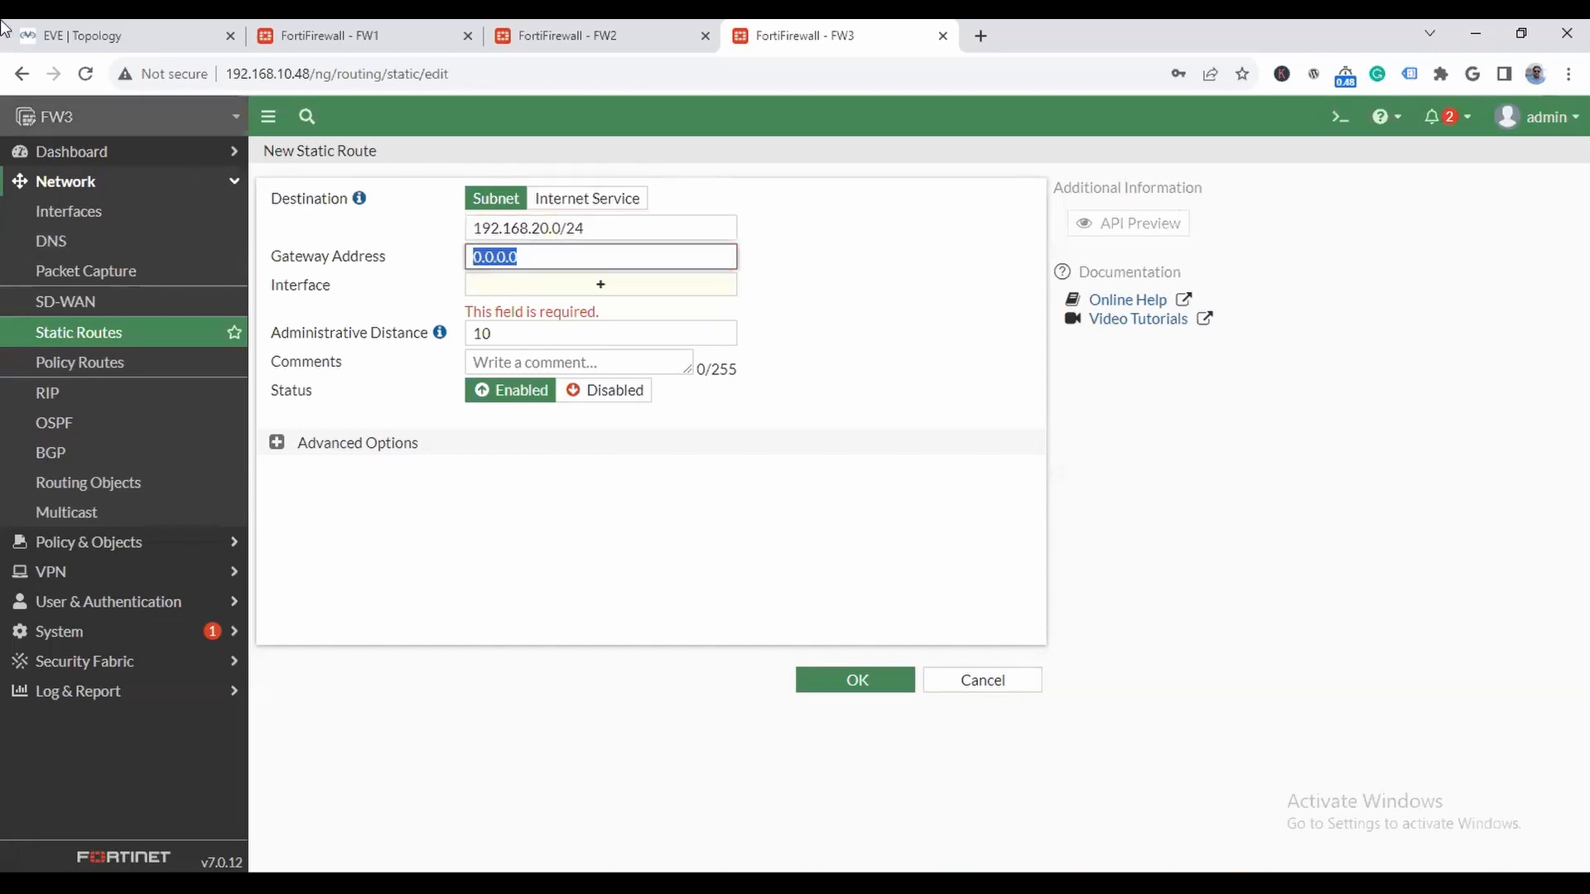
left_click(111, 36)
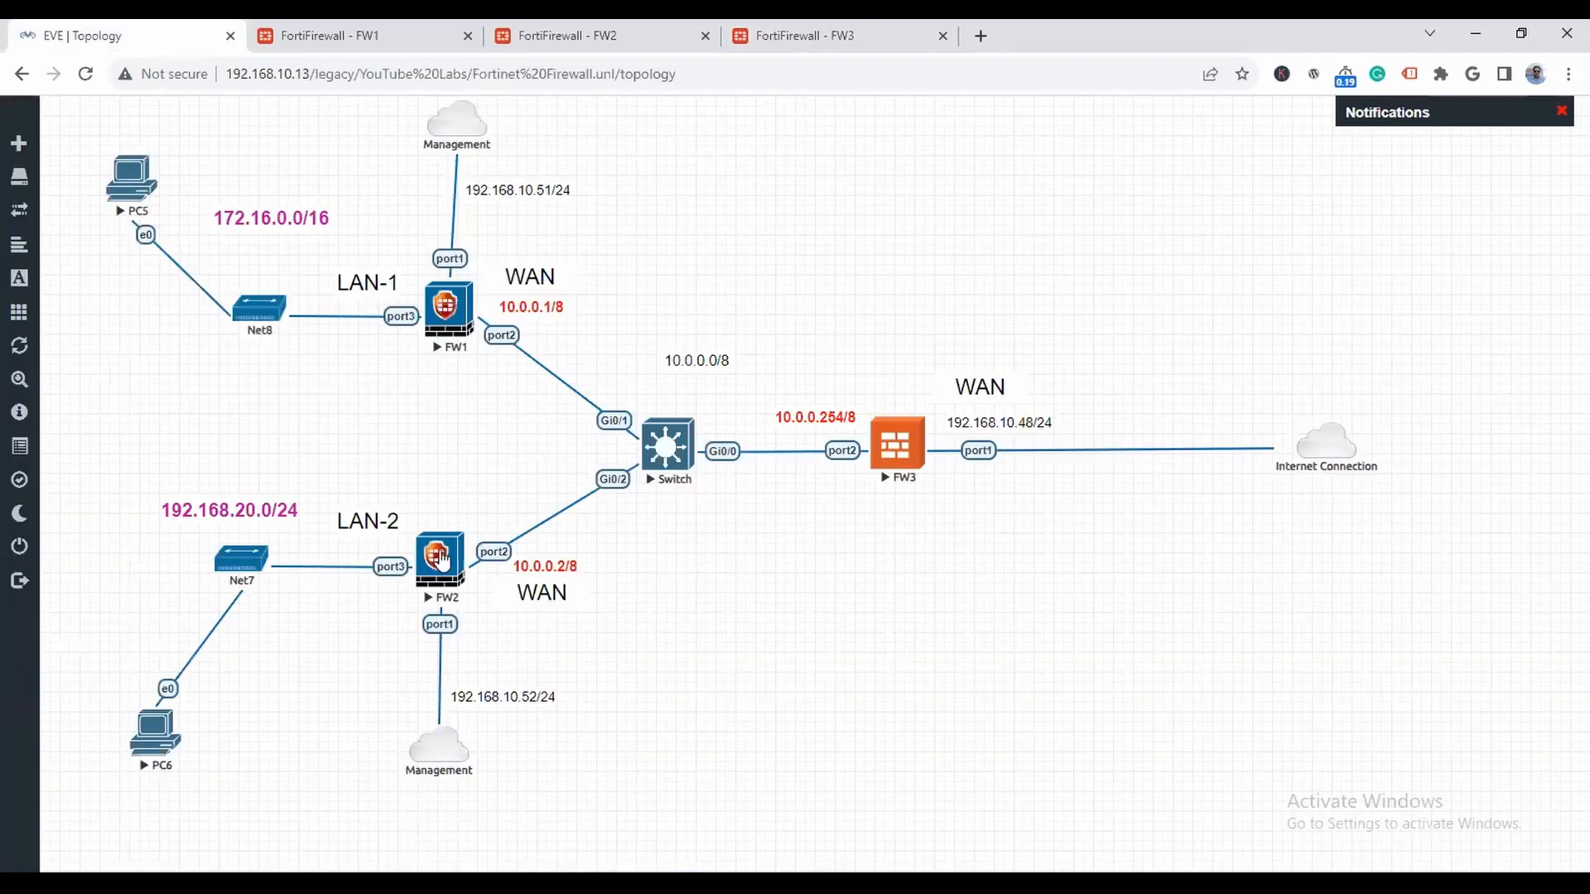
left_click(828, 33)
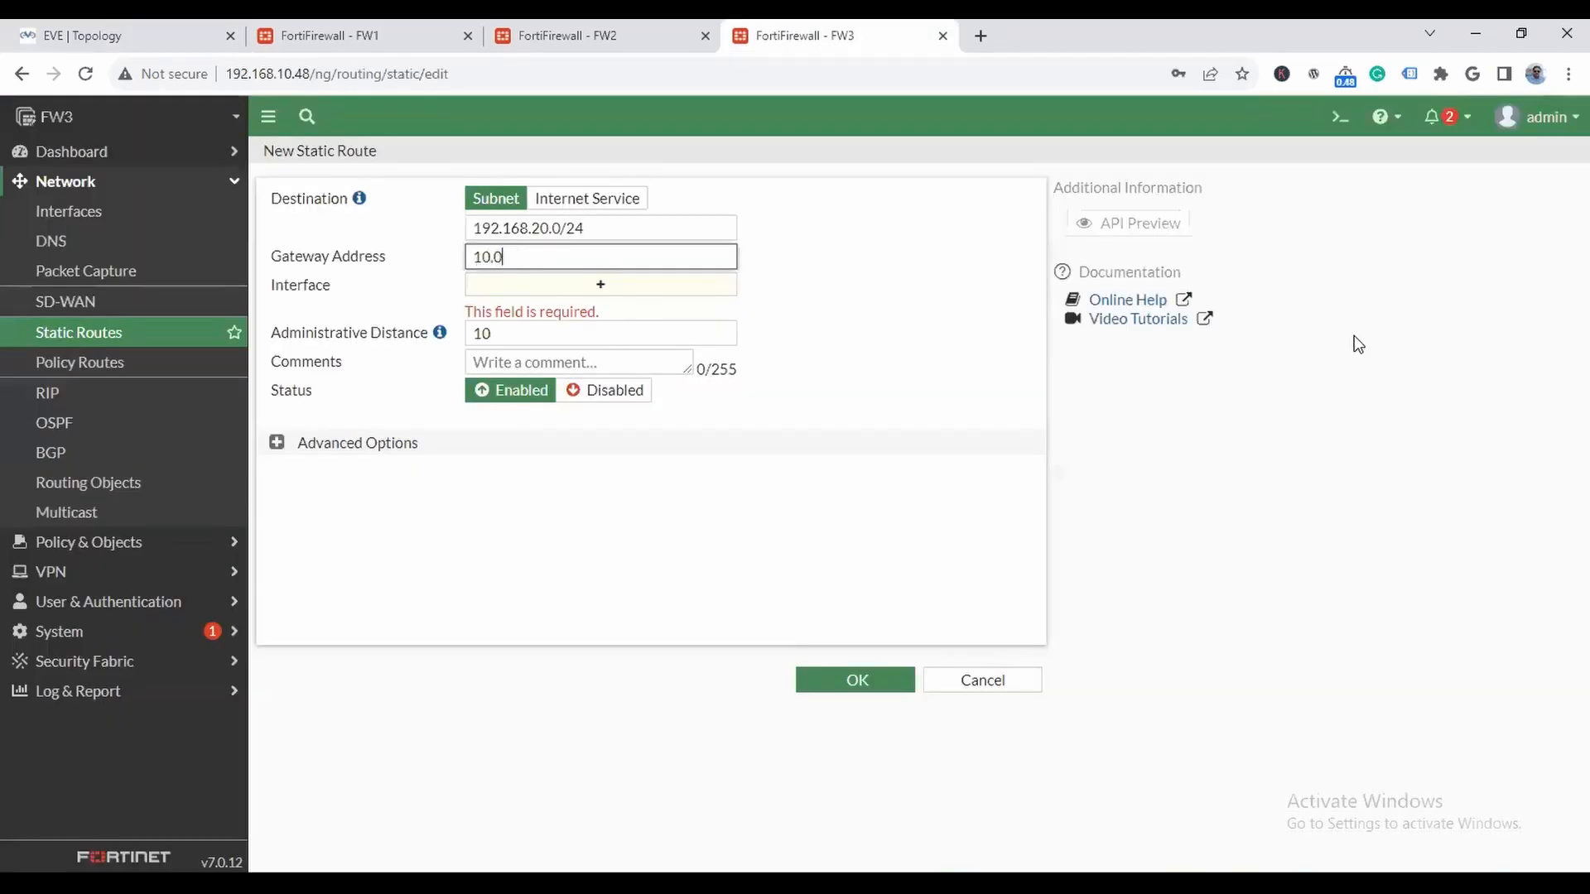
left_click(956, 494)
left_click(835, 681)
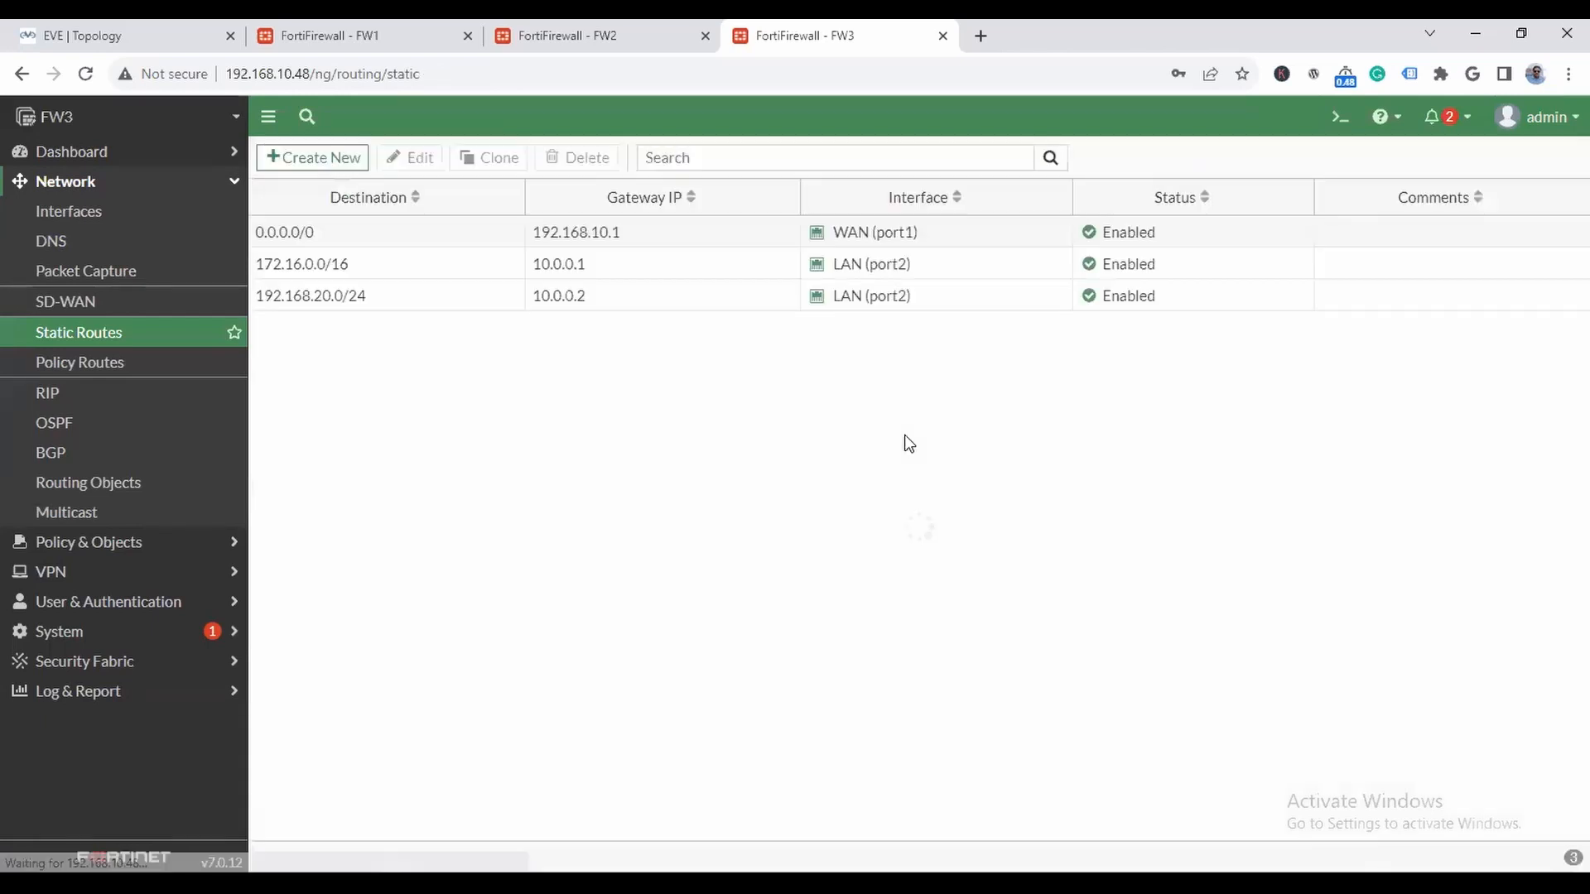
- Review FW3's network dashboard and check the continuous pings to 8.8.8.8 on PC5 and PC6
left_click(98, 150)
left_click(80, 242)
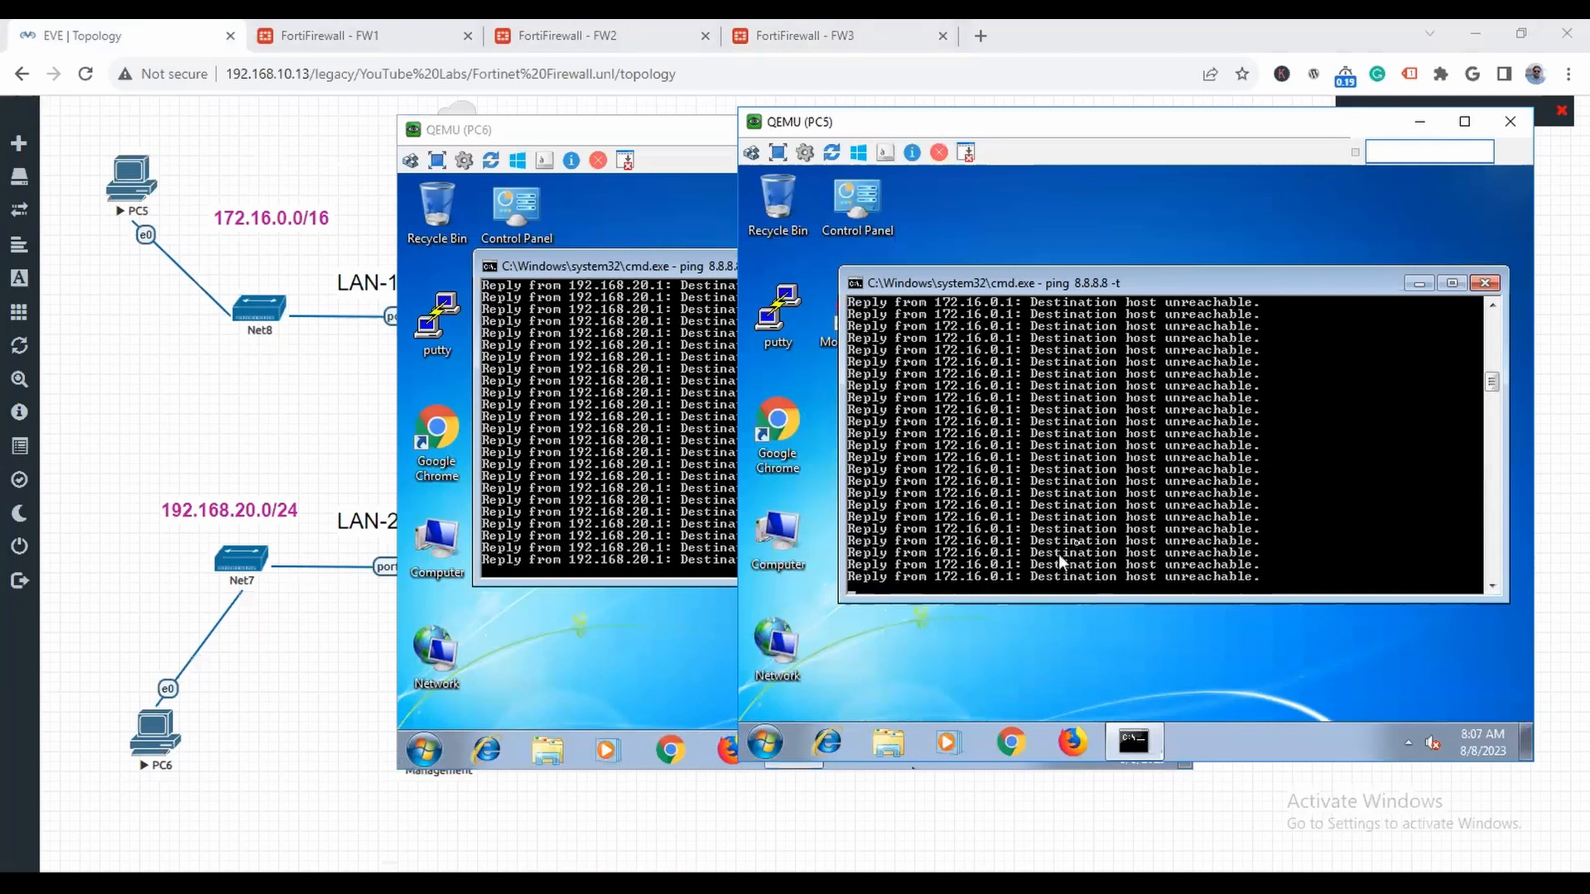
left_click(1419, 122)
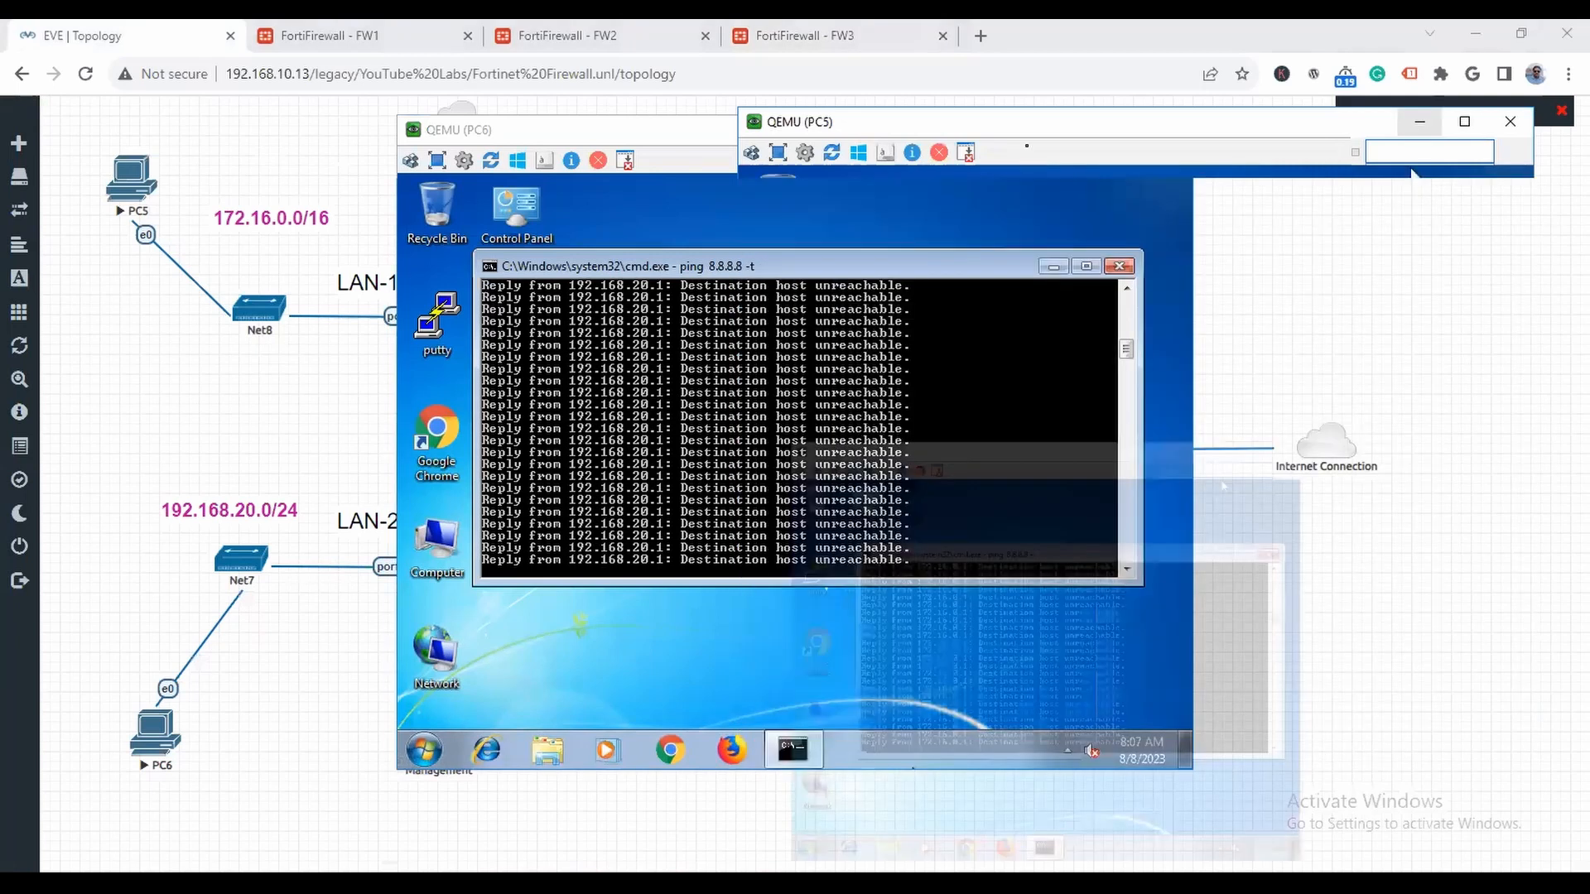
left_click(1079, 129)
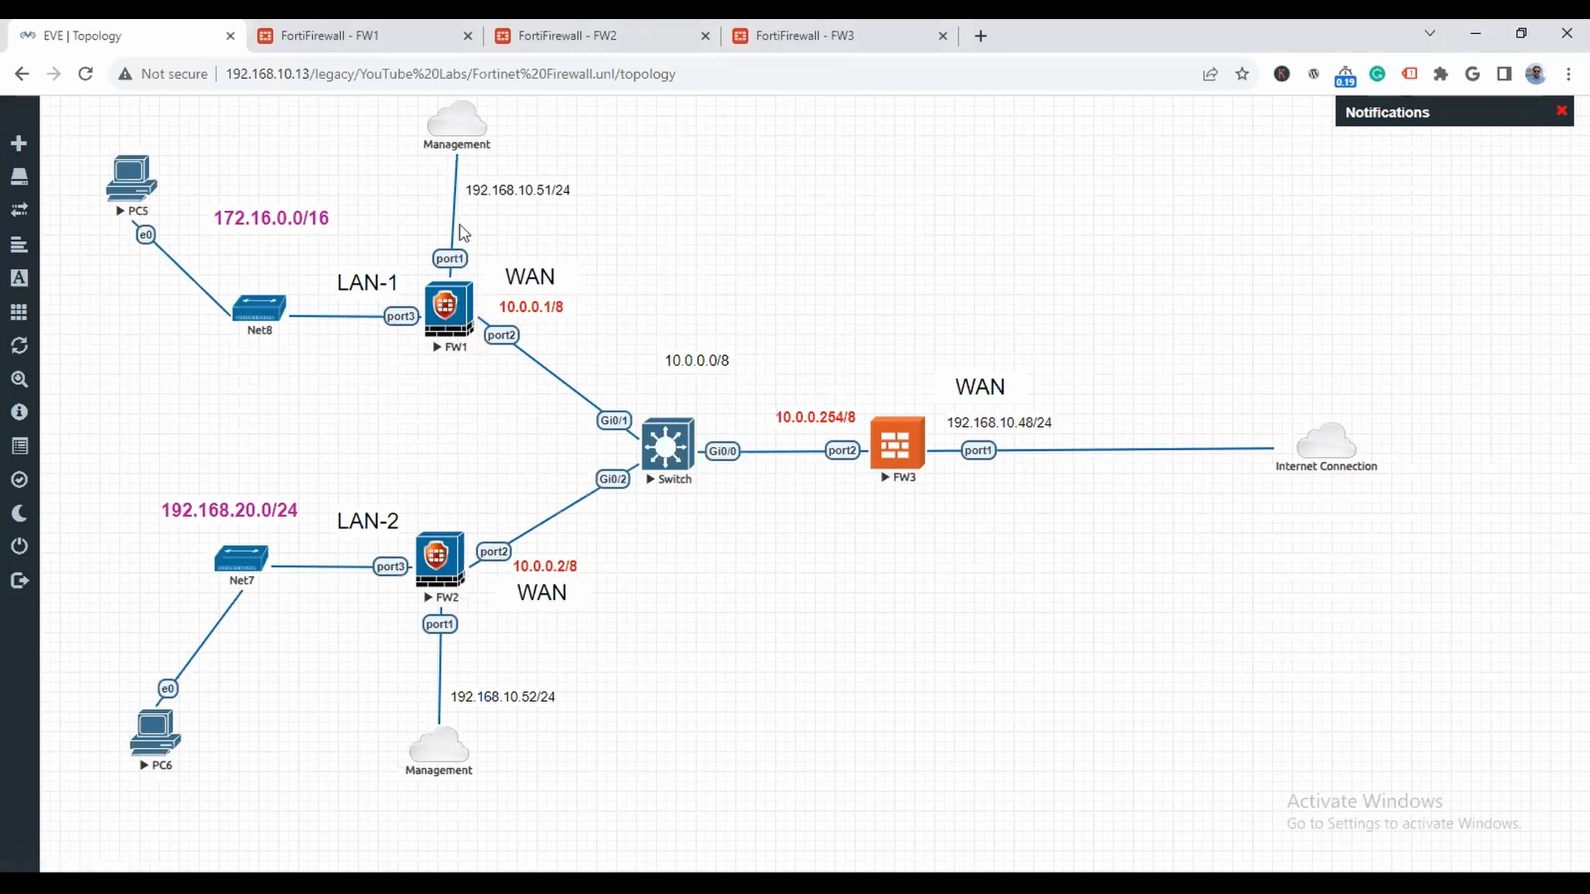
- Recheck FW1's routing table against its links in the topology
left_click(370, 35)
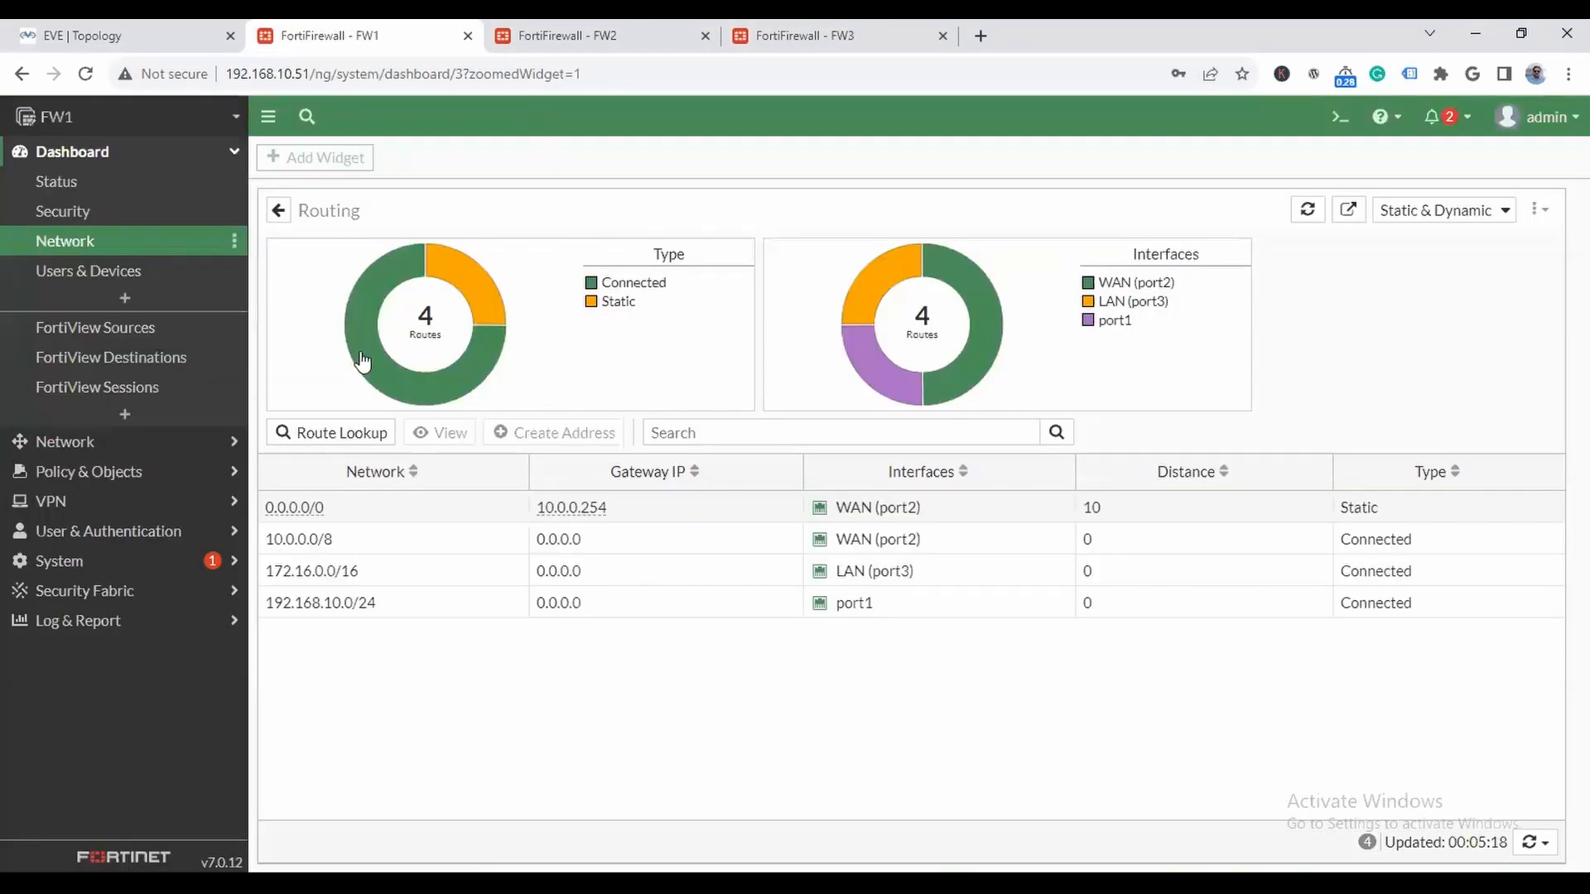
left_click(127, 34)
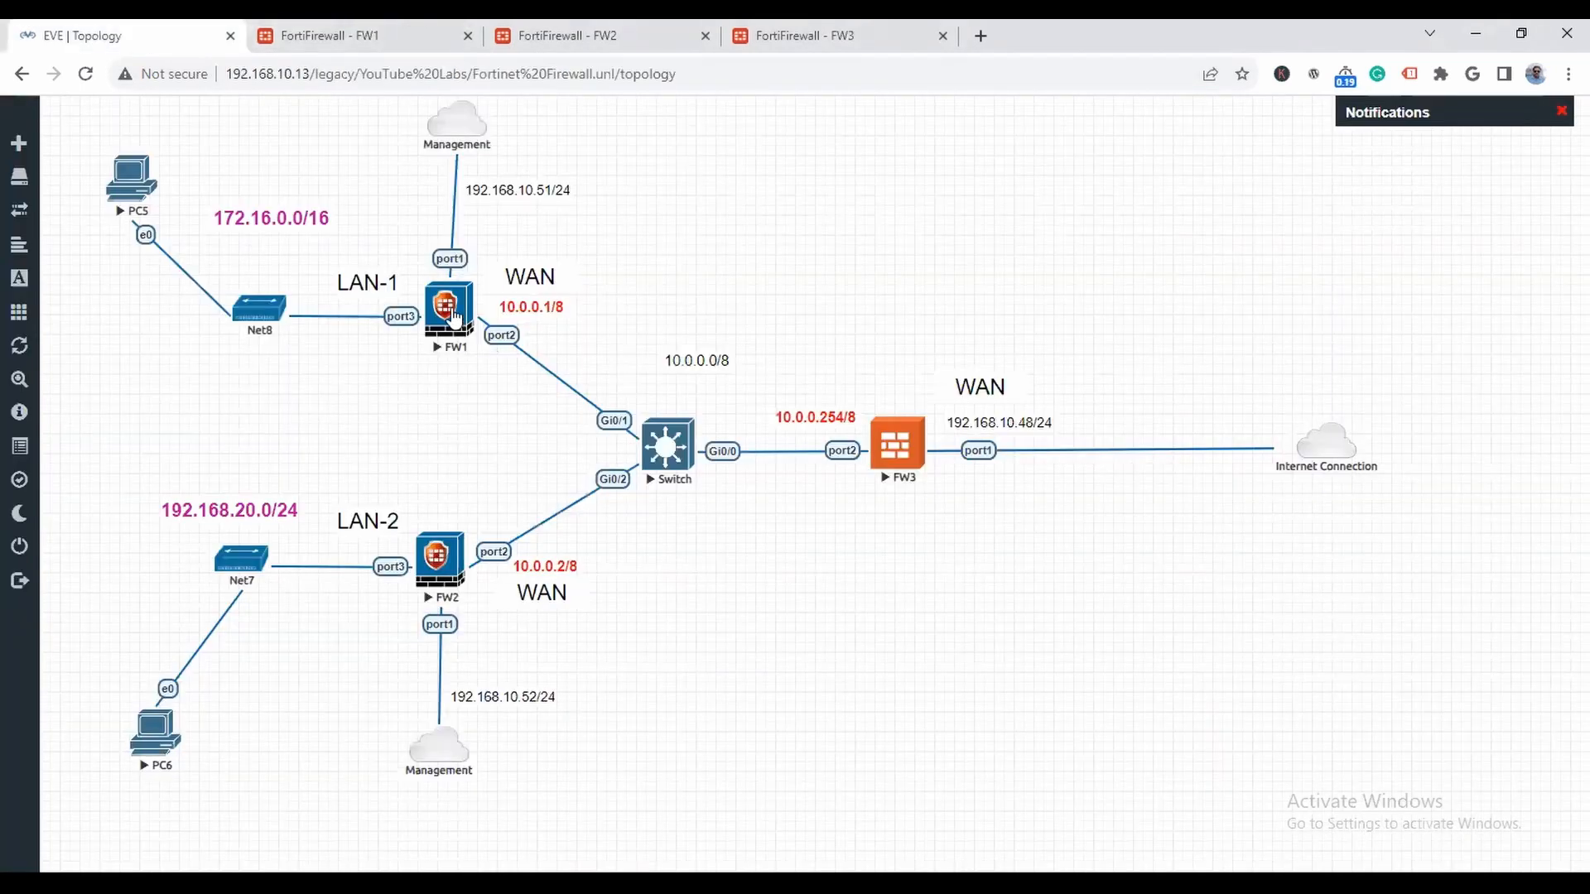
left_click(454, 317)
left_click(968, 212)
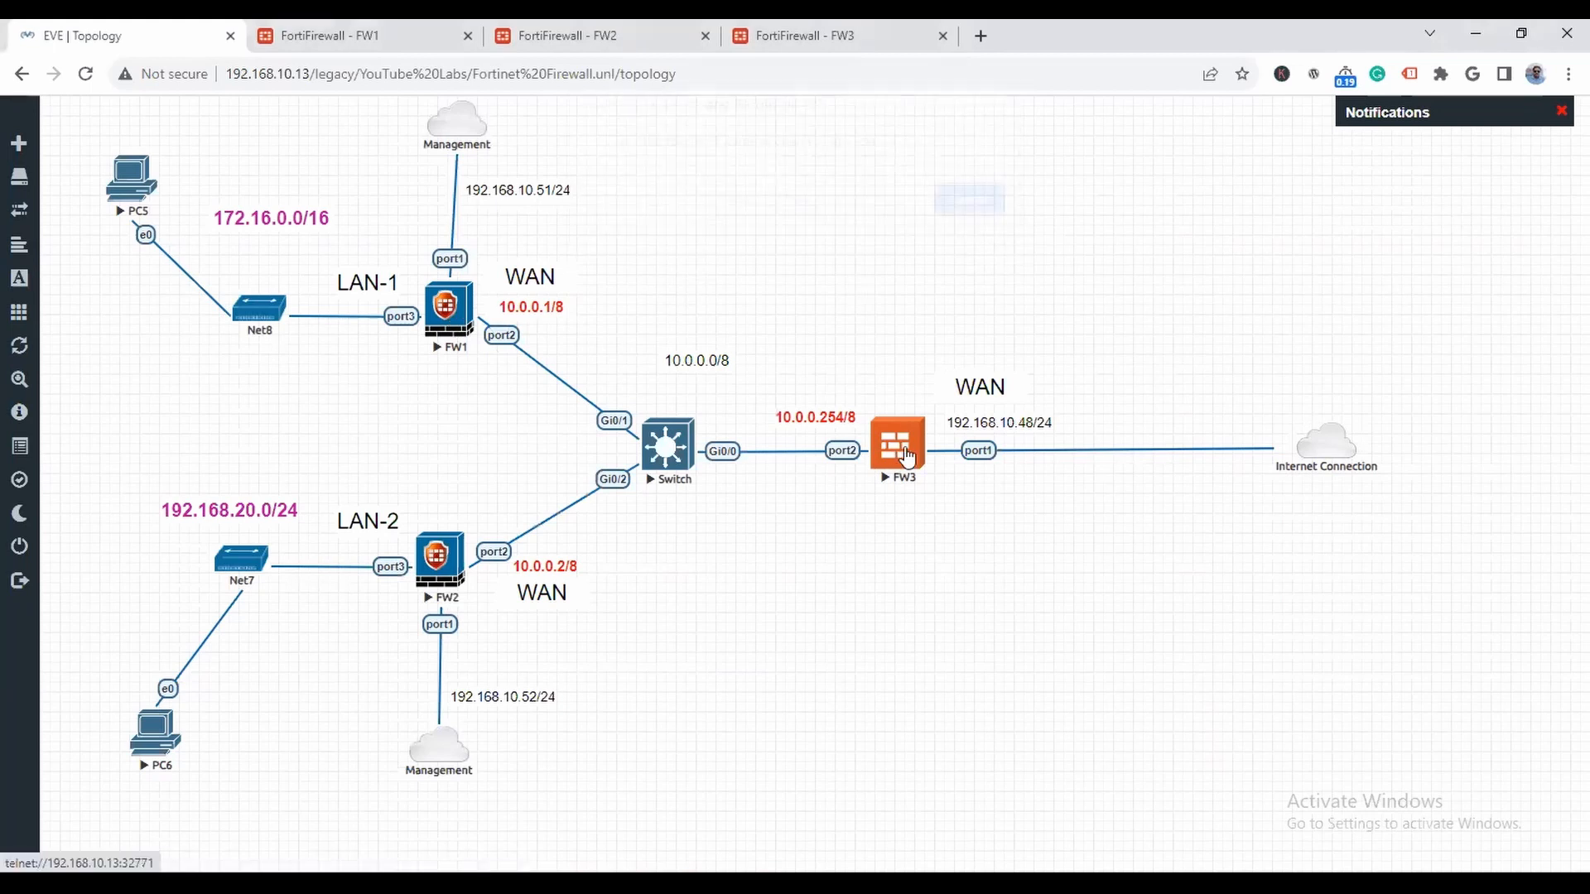
- Open FW3's console from the topology and log in as admin with the account password
left_click(906, 456)
left_click(852, 213)
left_click_drag(411, 97, 1047, 314)
key("Return")
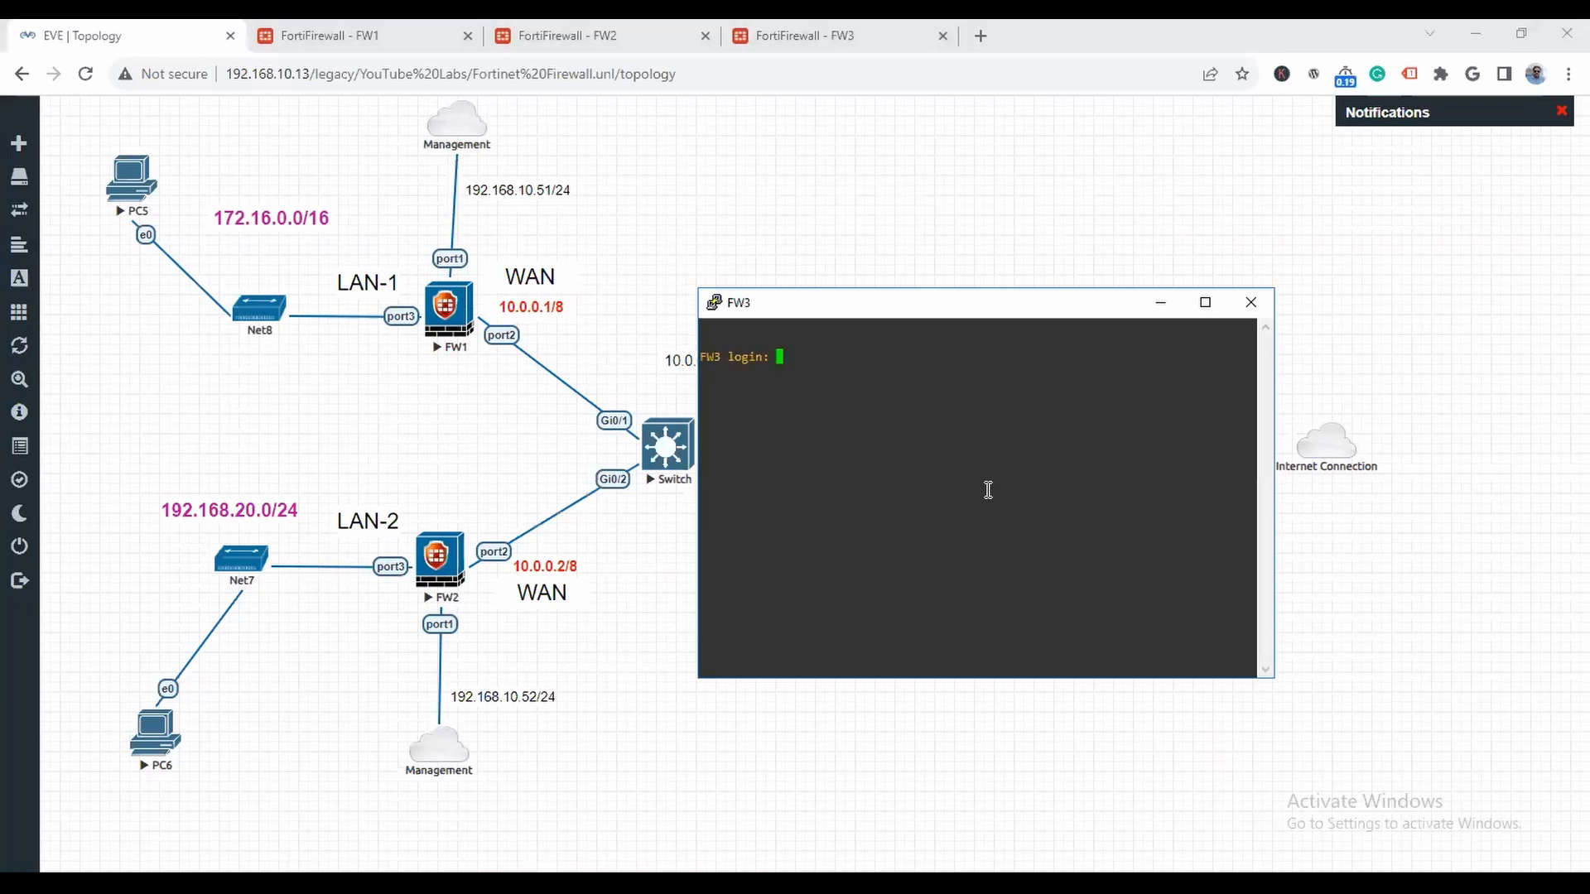
type("admin")
key("Return")
key("Return")
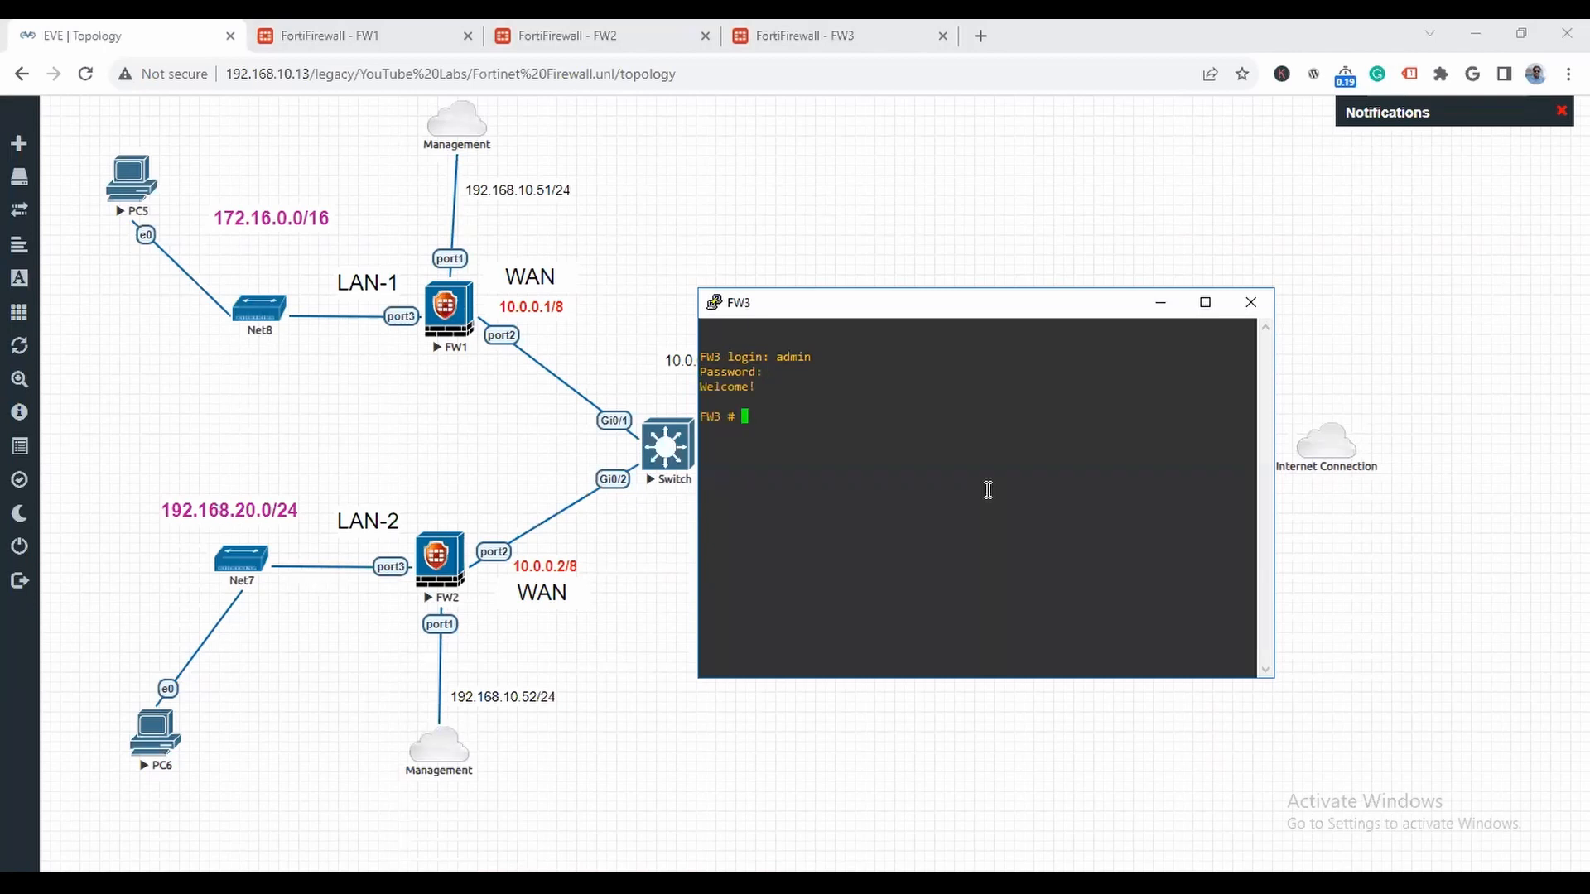
- Ping FW1's LAN address 172.16.0.1 from FW3's console
type("execute ping 172.16.0.1")
key("Return")
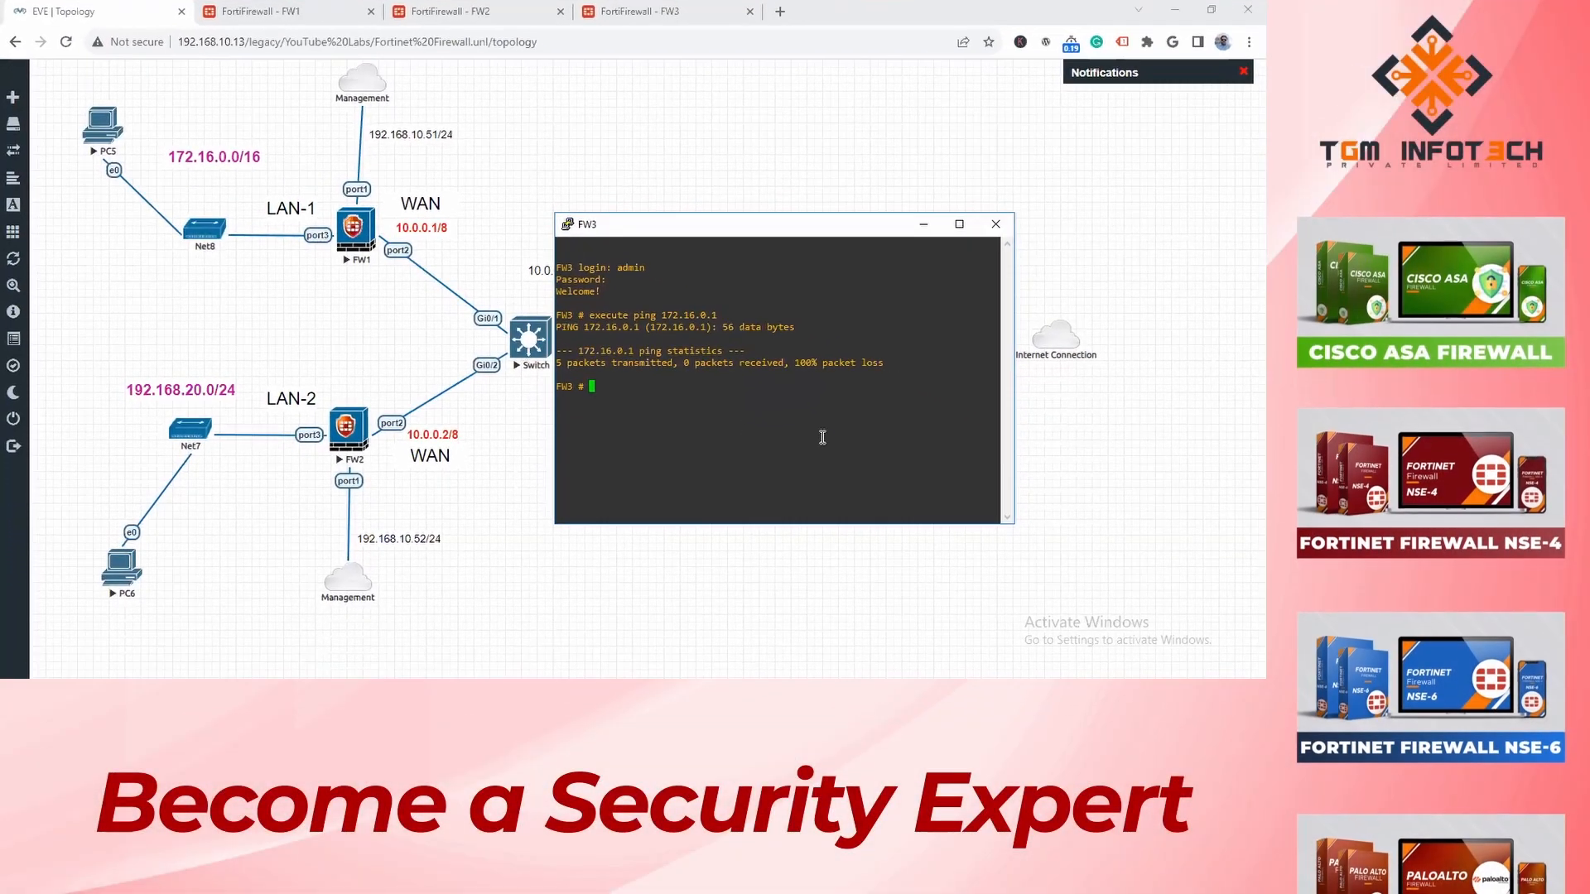
- Ping FW1's WAN address 10.0.0.1 from FW3 and close the console session
key("Up")
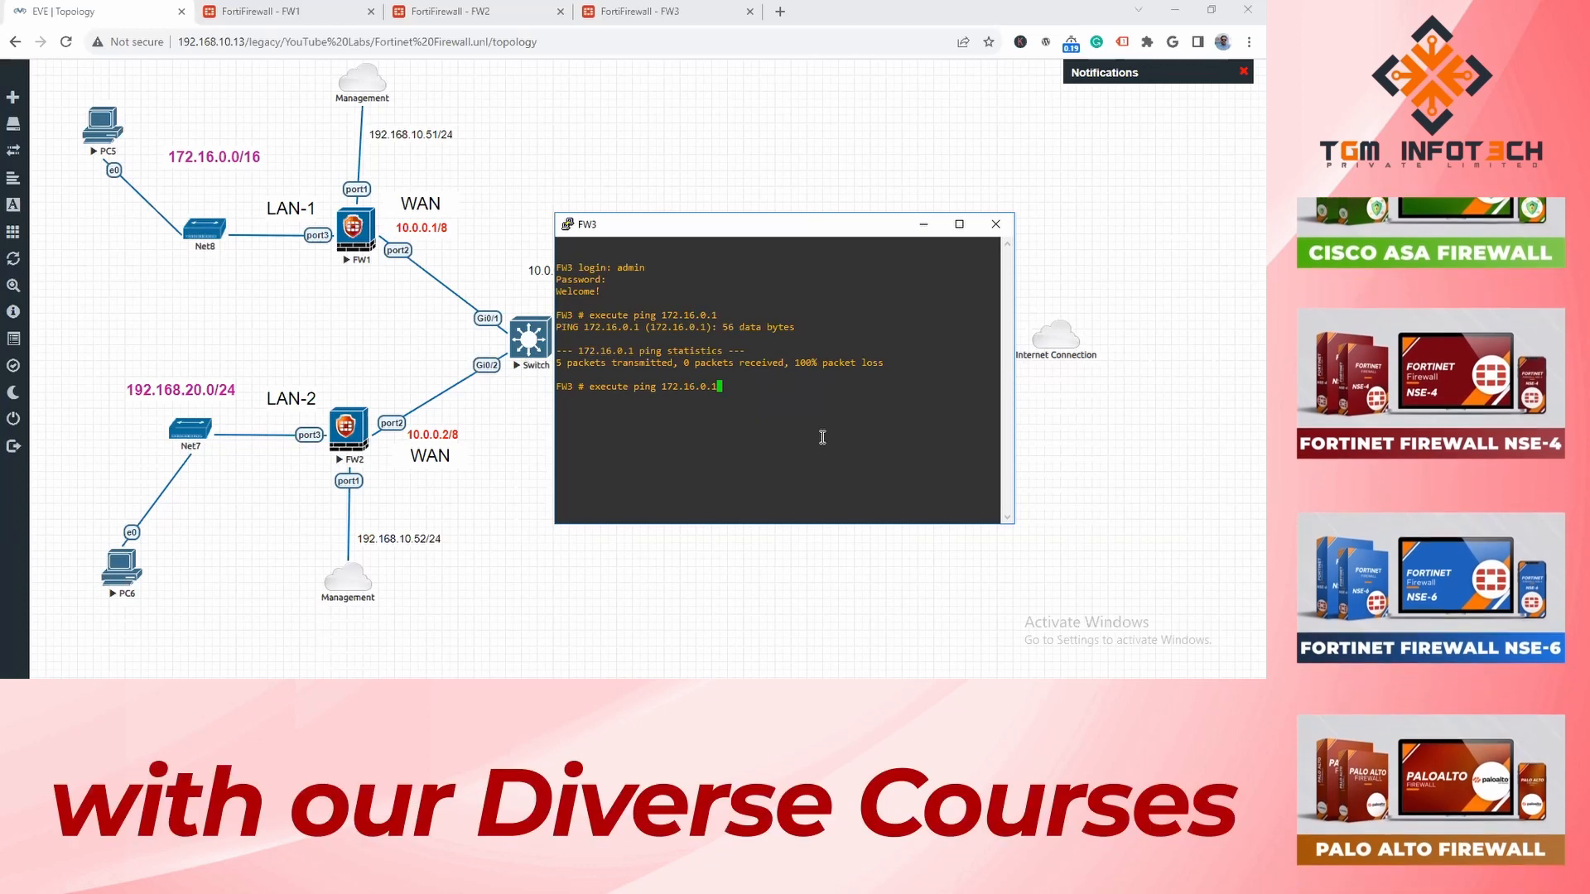
key("BackSpace")
key("BackSpace")
key("BackSpace")
key("BackSpace")
key("BackSpace")
key("BackSpace")
key("BackSpace")
key("BackSpace")
key("BackSpace")
key("BackSpace")
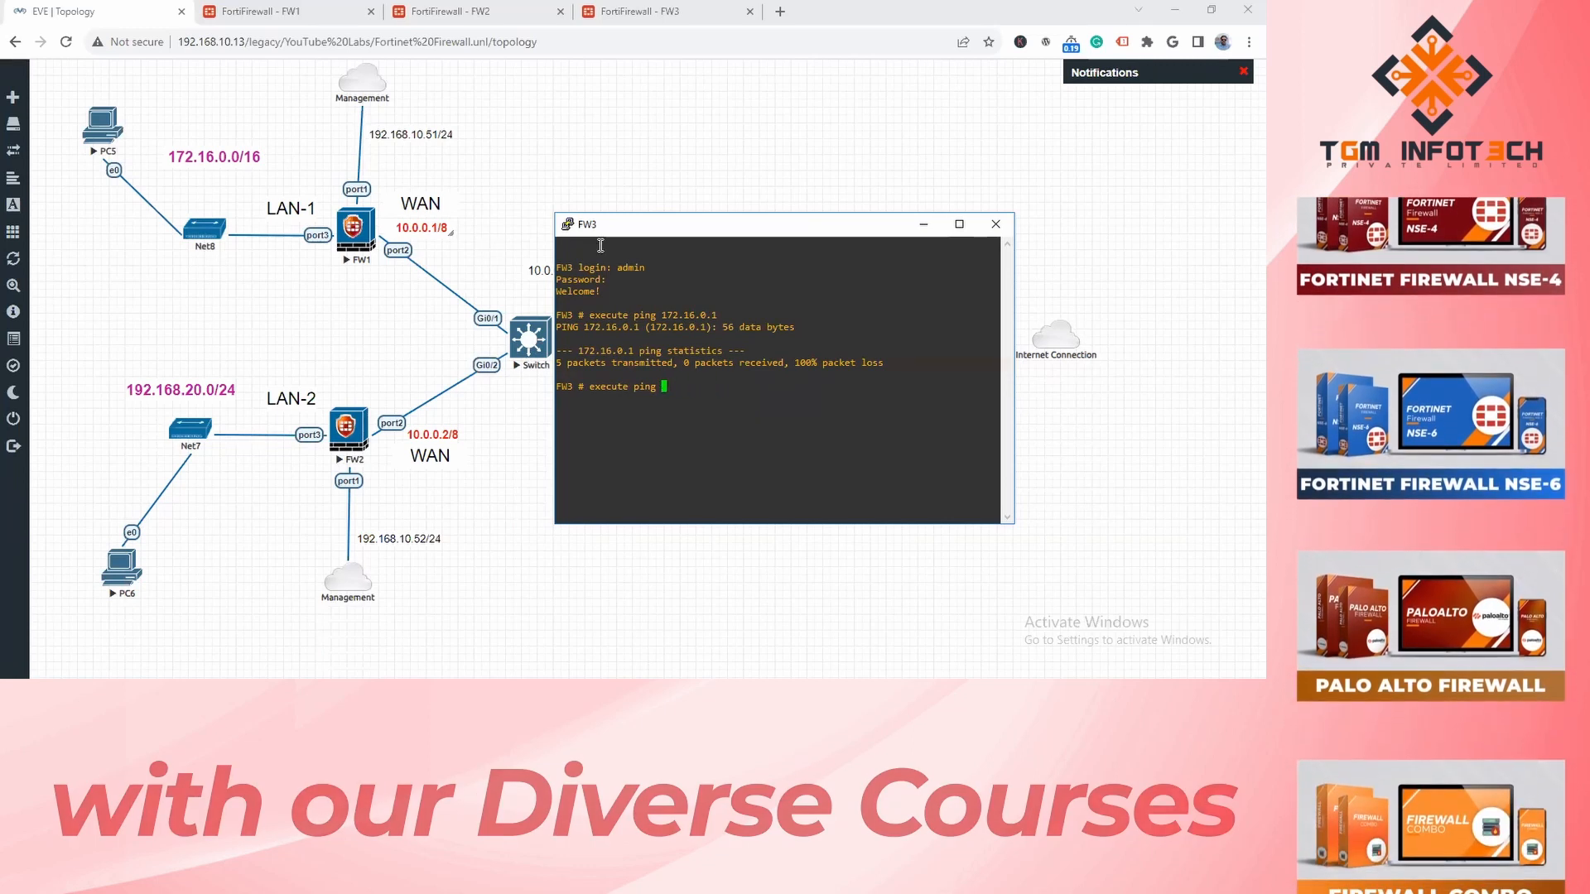
type("10.0.0.")
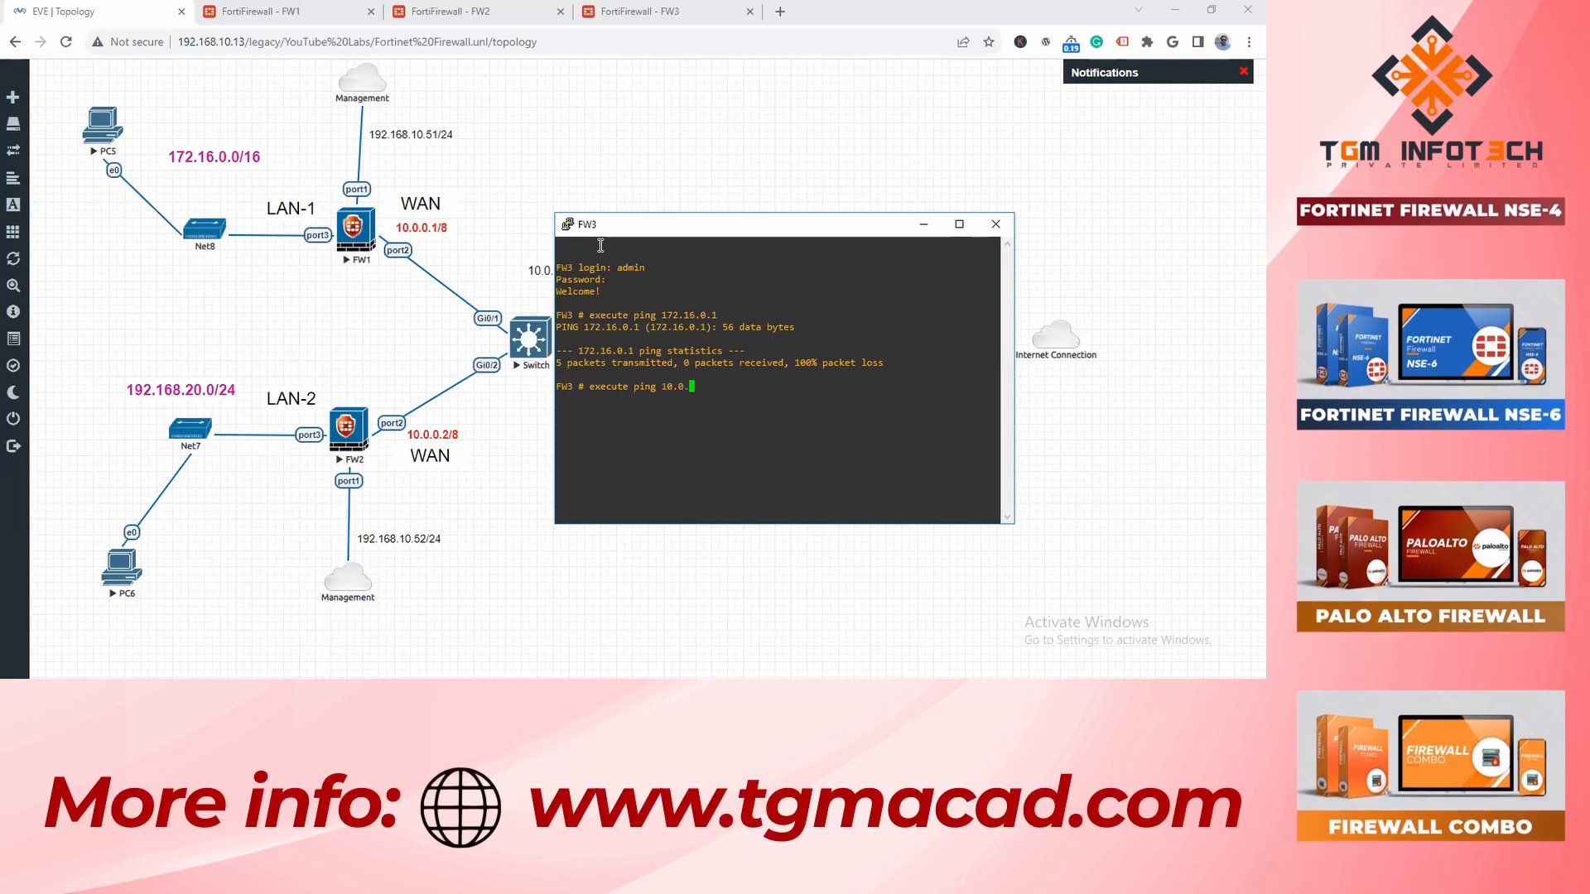
type("1")
key("Return")
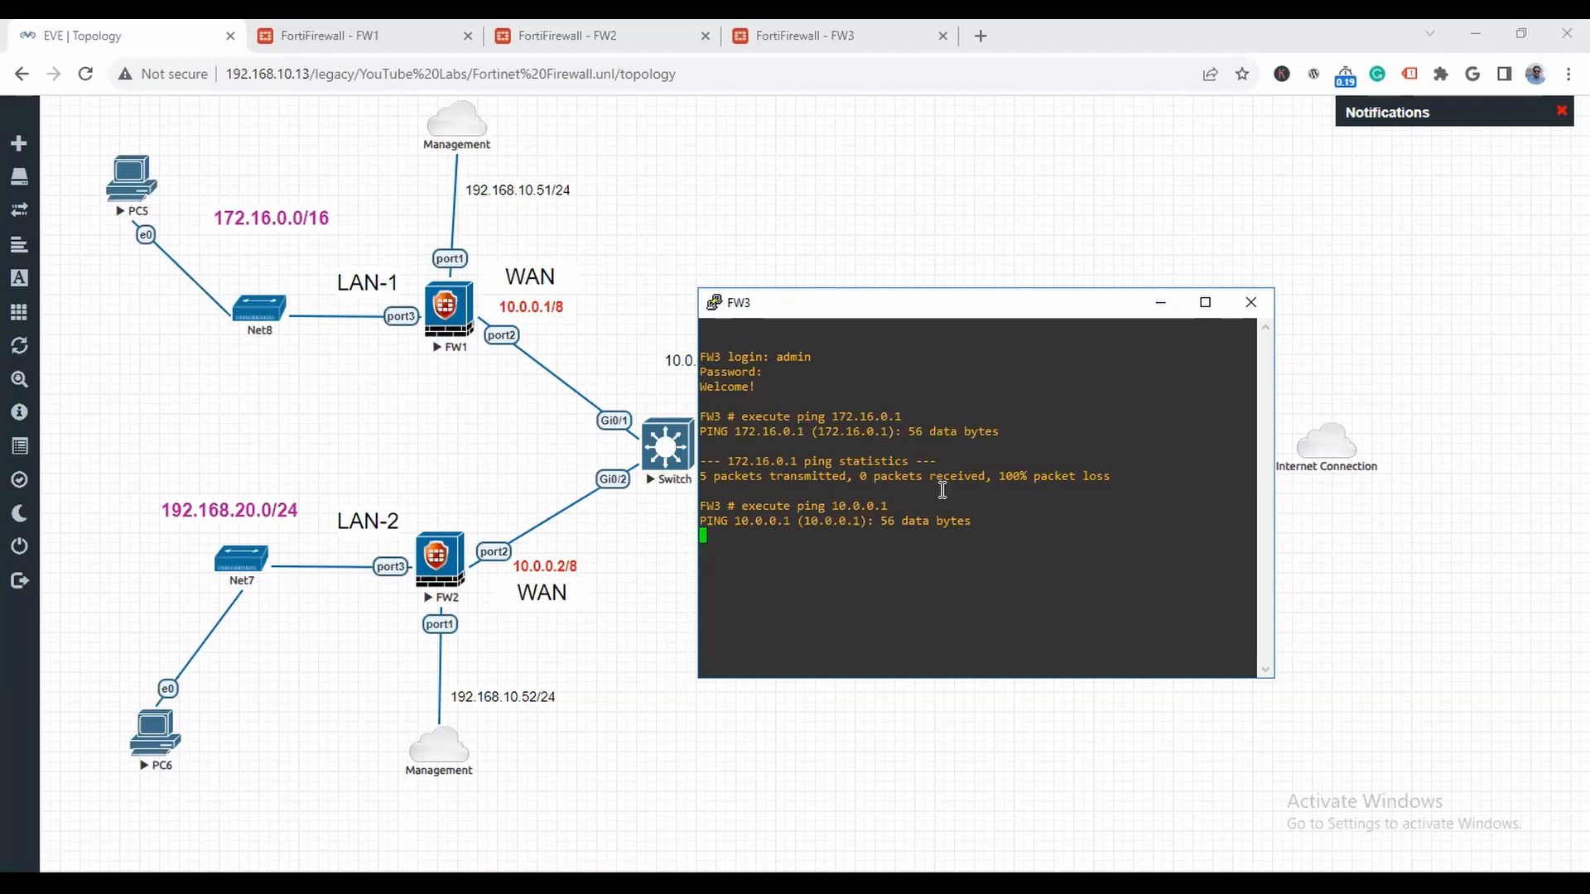
left_click(1251, 303)
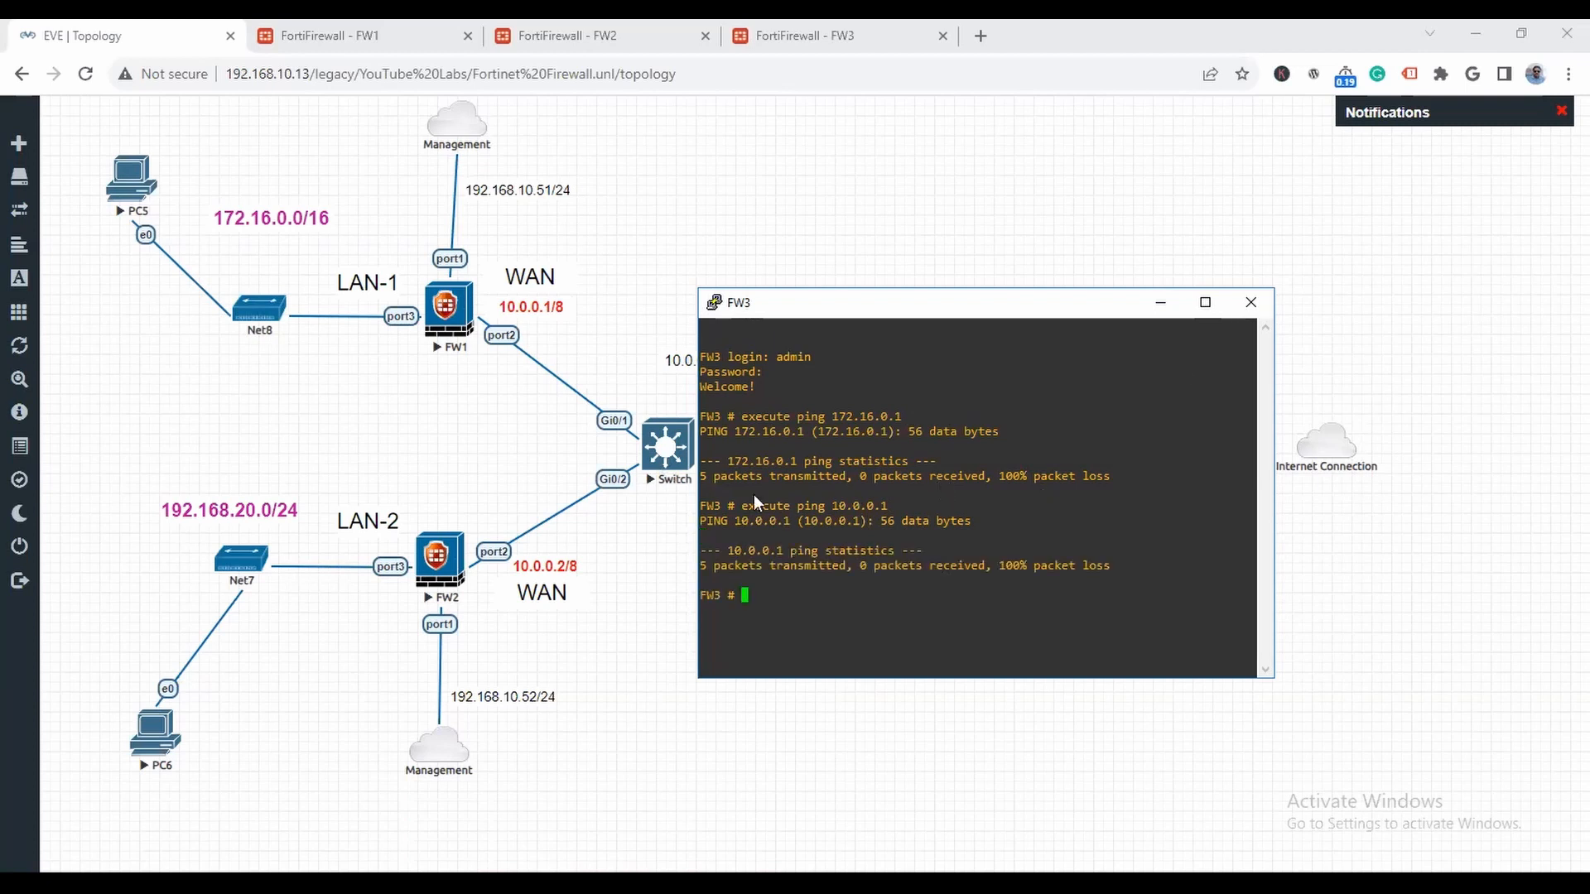
left_click(862, 528)
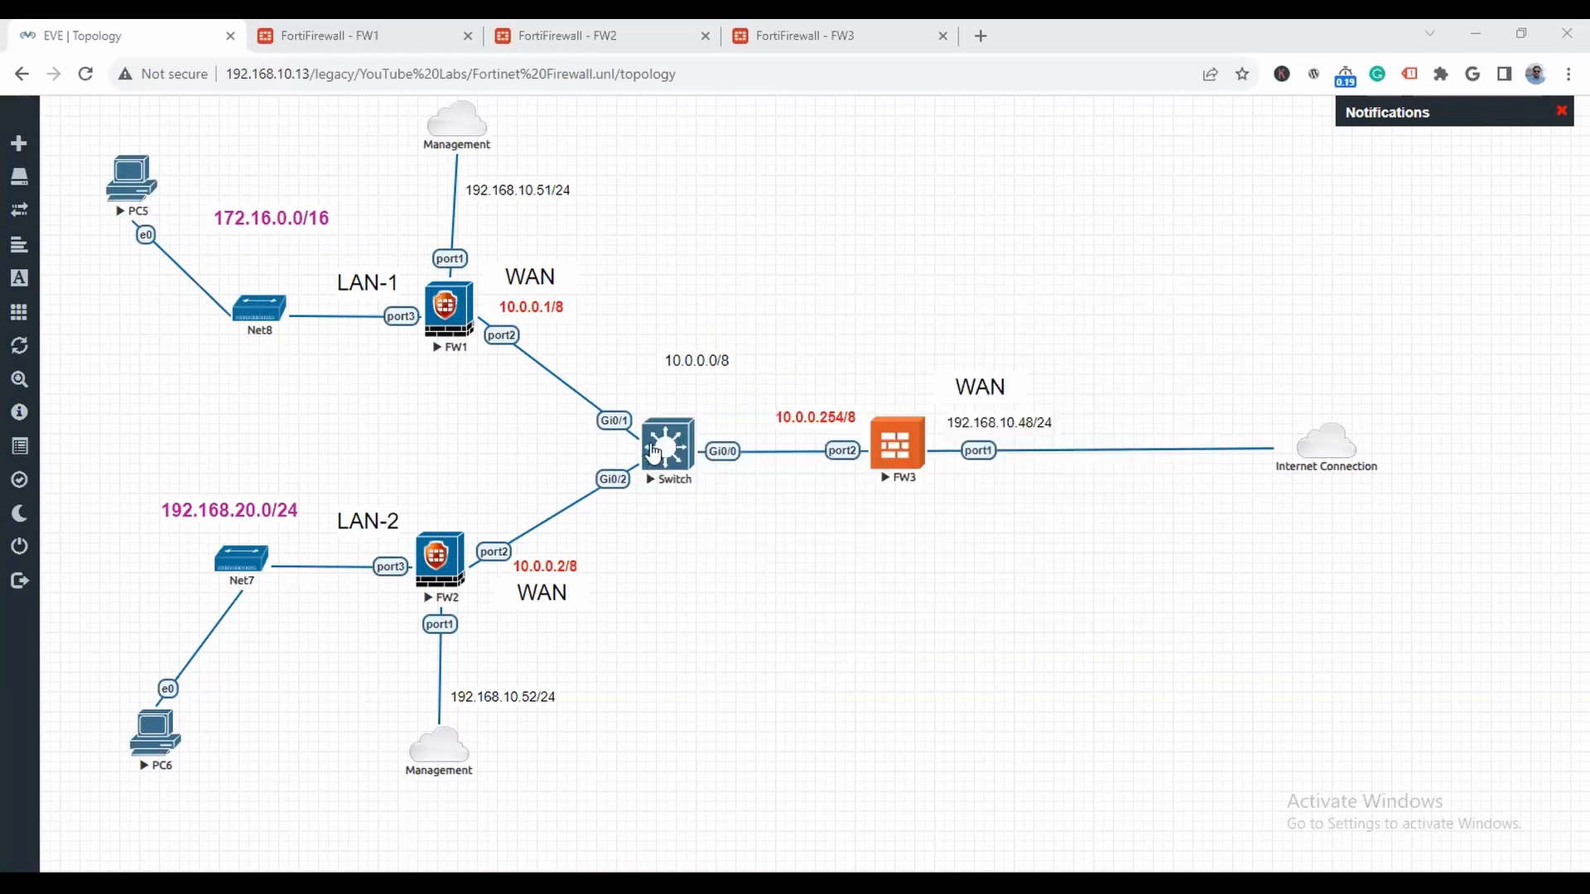
right_click(662, 447)
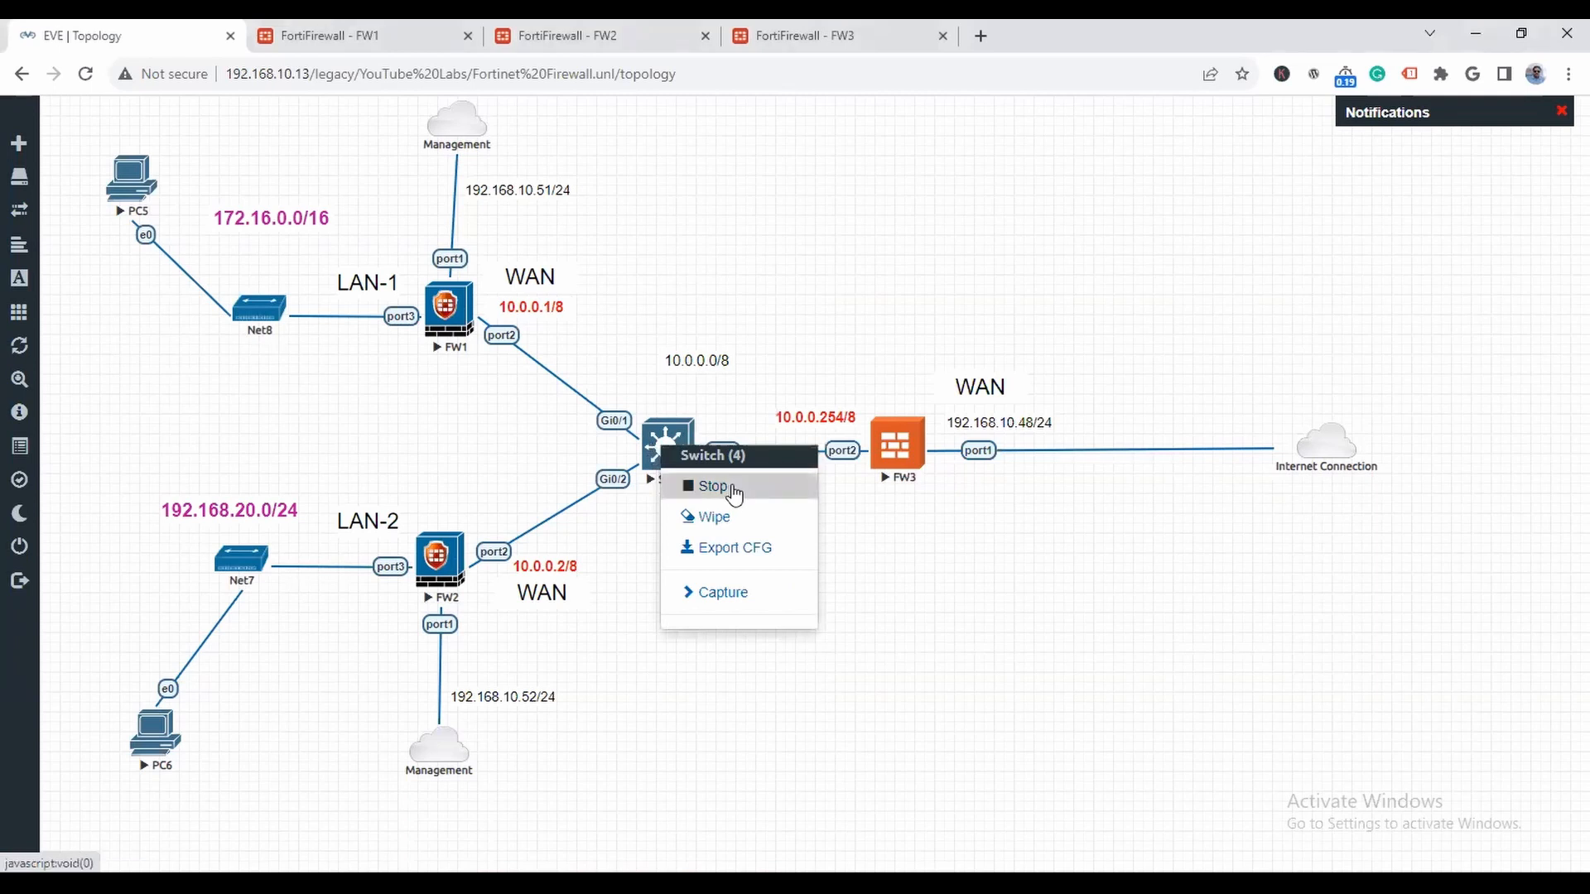
left_click(789, 229)
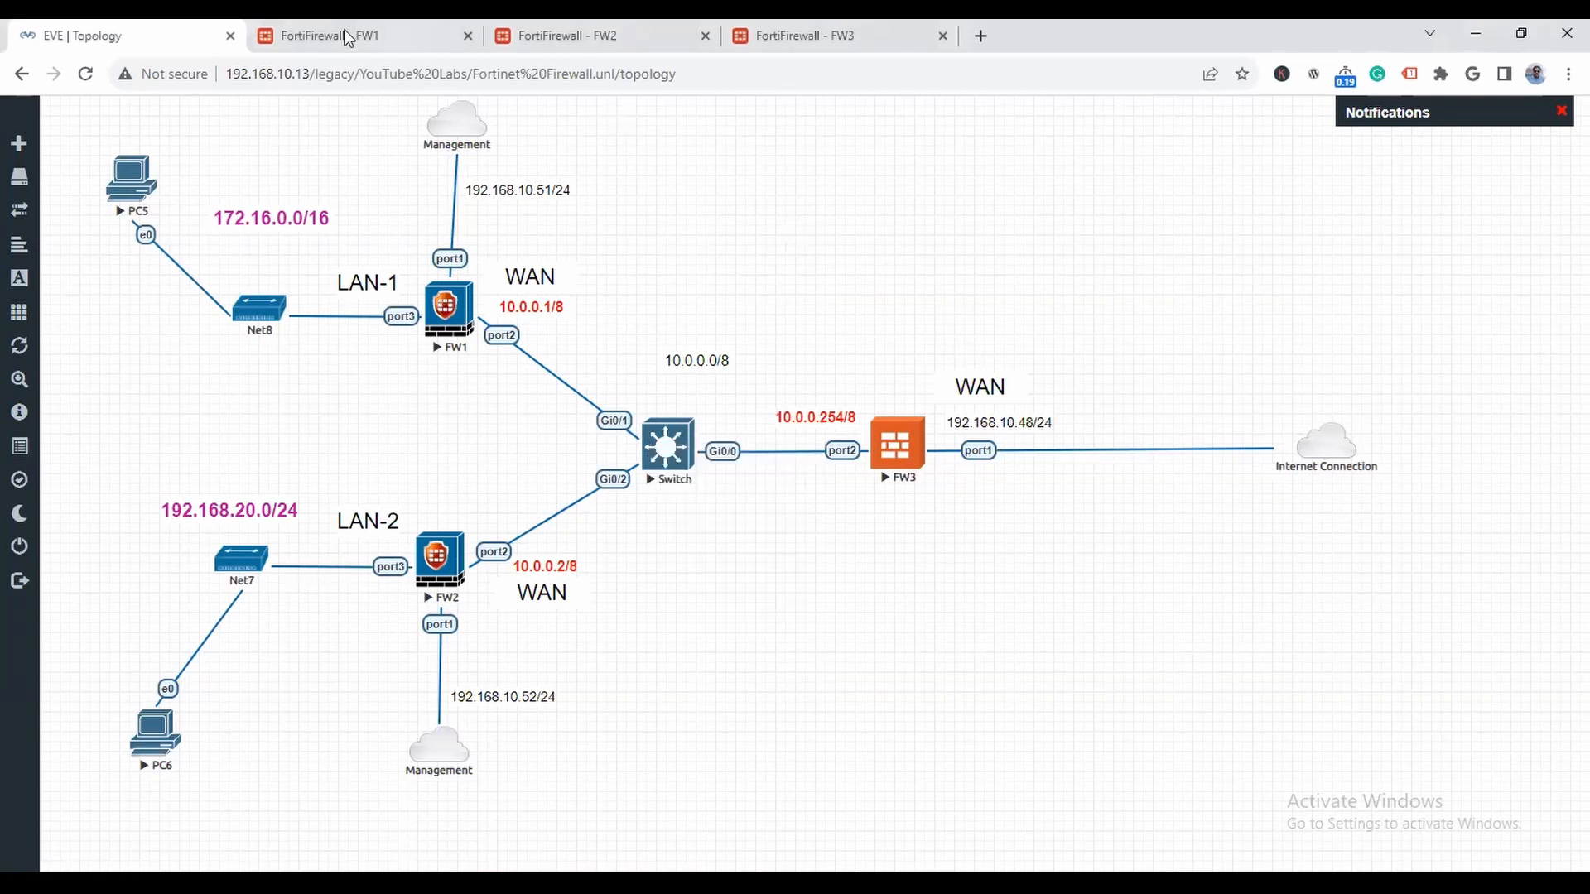
left_click(578, 35)
left_click(837, 35)
left_click(180, 32)
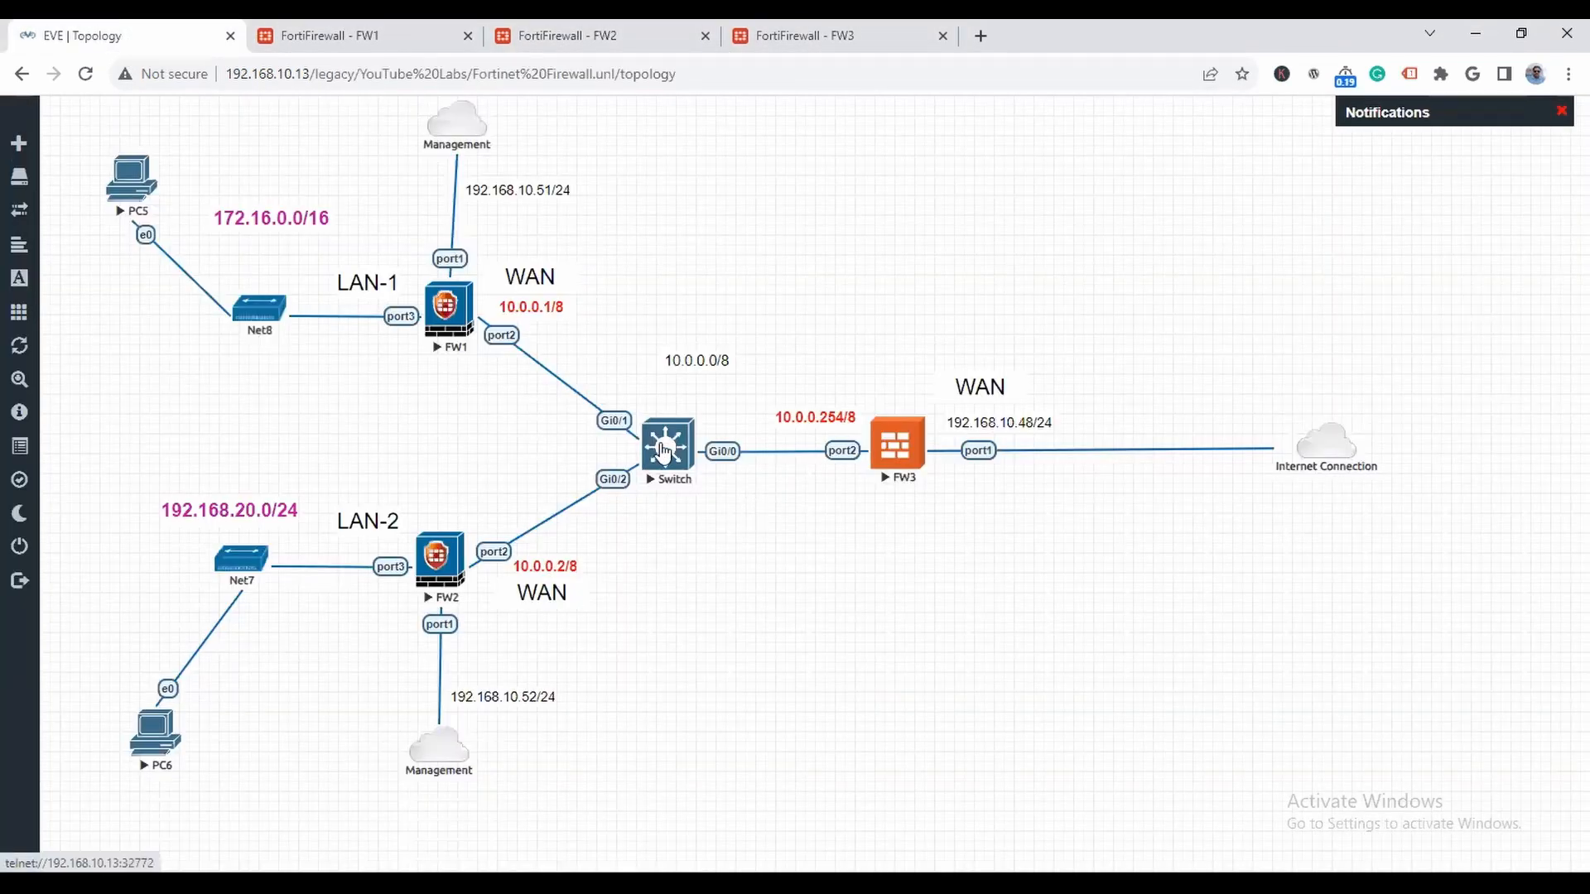
- Stop FW1, FW2, FW3 and the switch in the topology
right_click(446, 316)
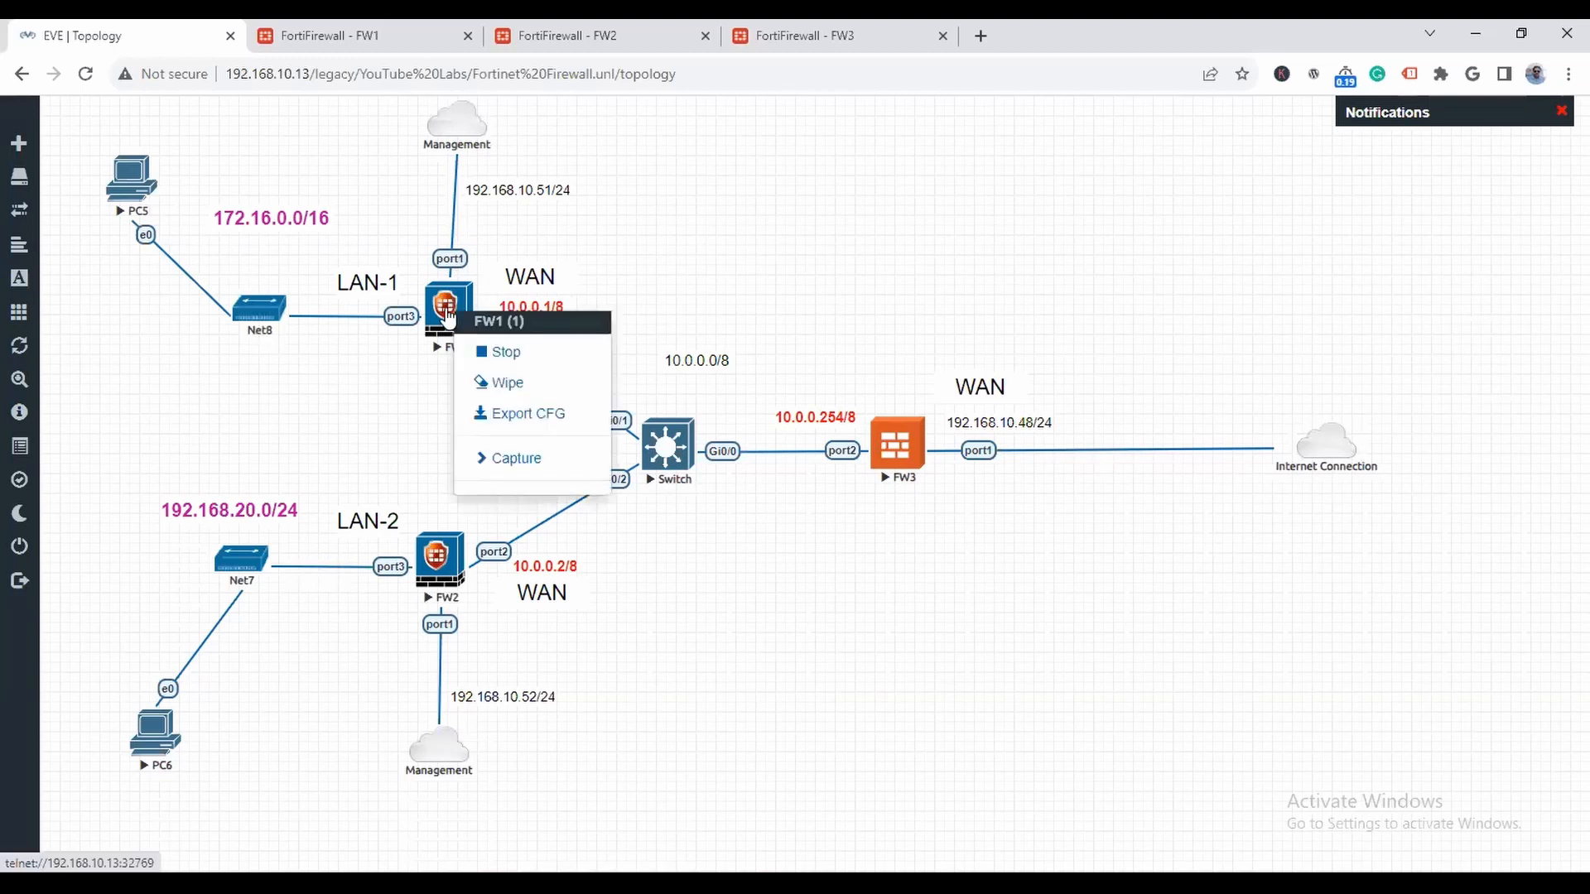
left_click(525, 351)
right_click(439, 559)
left_click(777, 534)
right_click(894, 437)
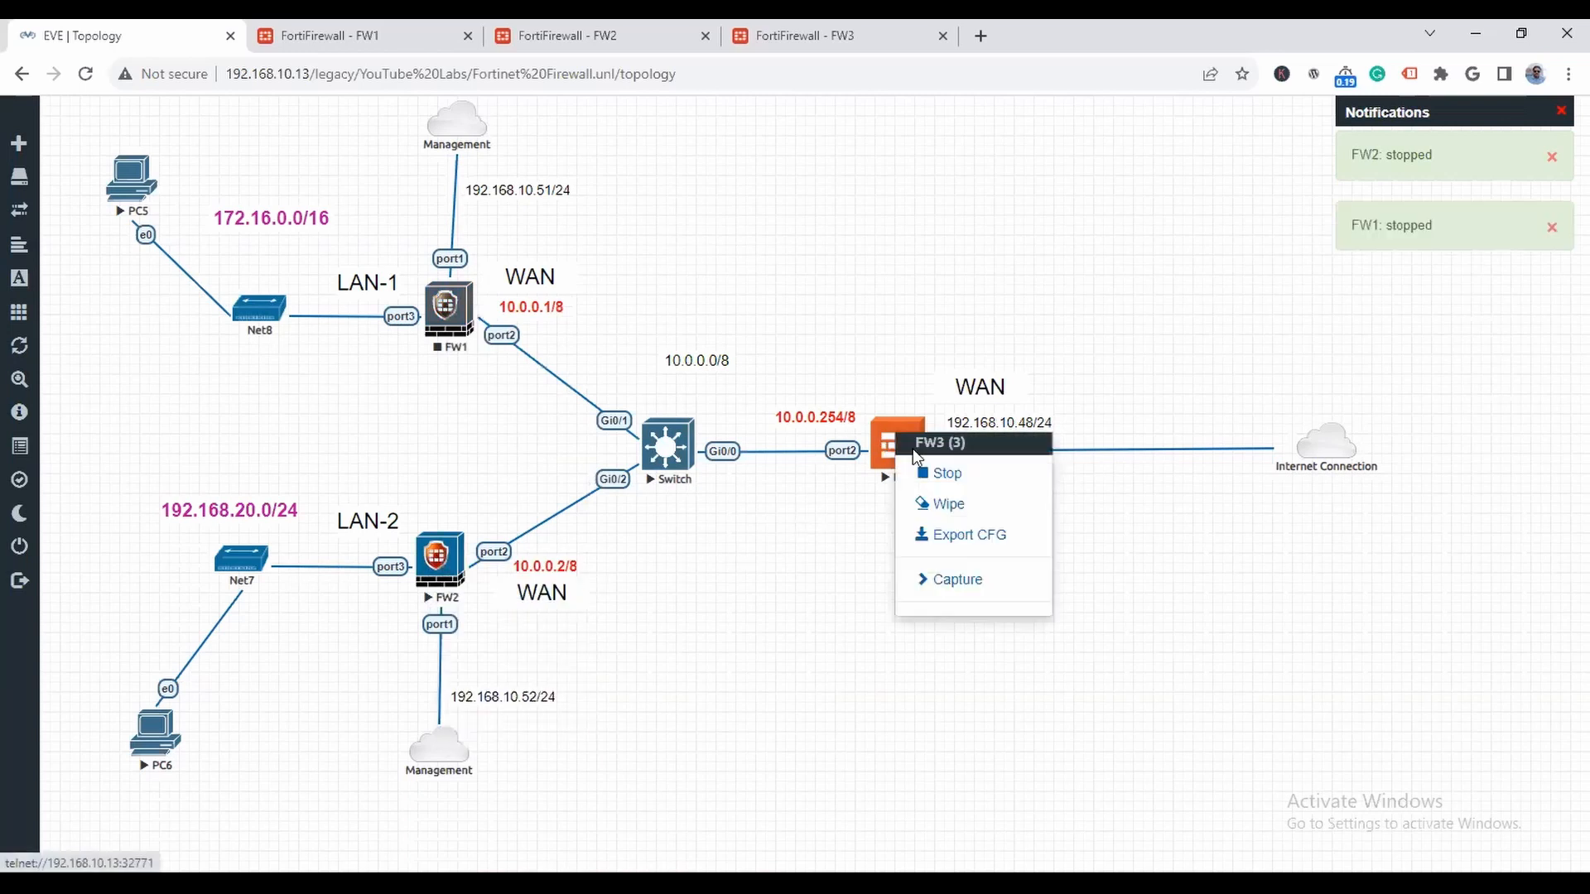
left_click(948, 473)
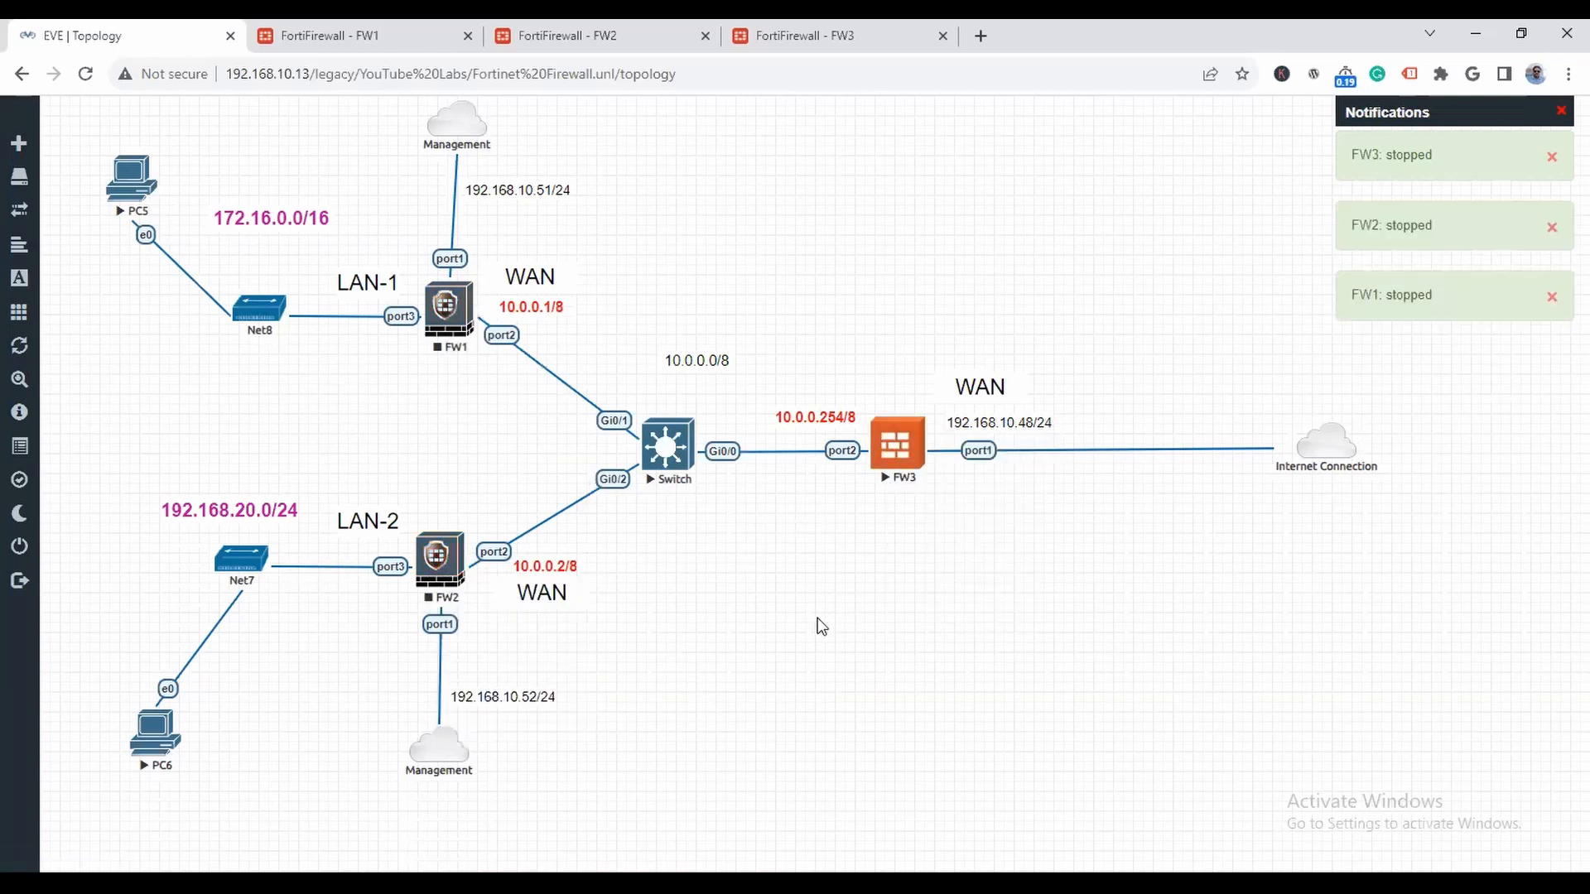
right_click(651, 447)
left_click(699, 482)
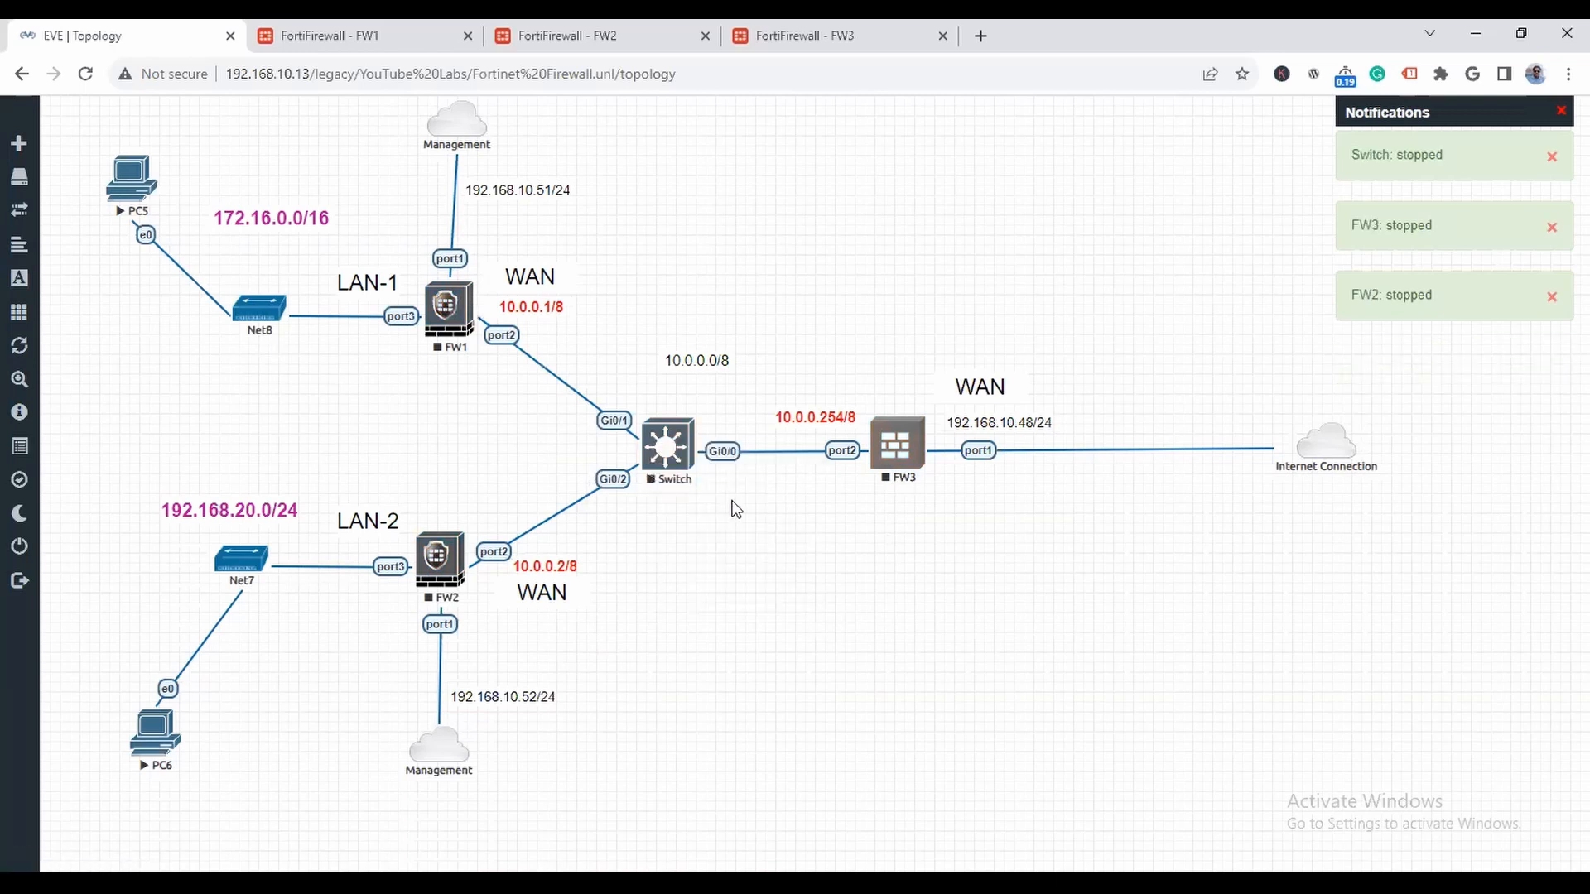
- Replace the stopped switch with one new bridge-type network
right_click(662, 451)
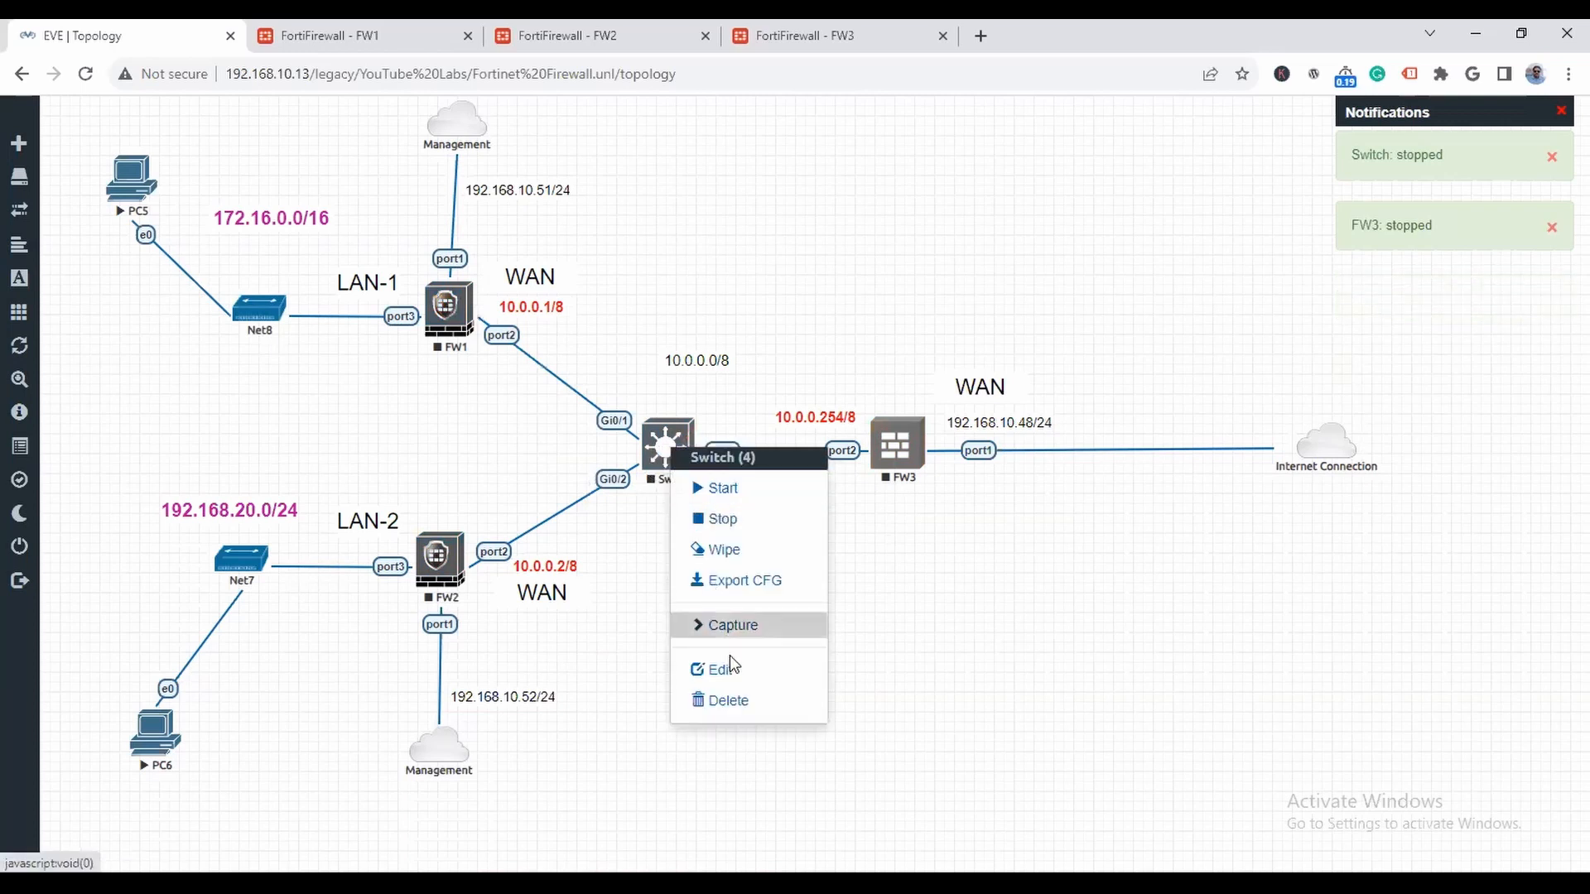
left_click(729, 701)
left_click(722, 250)
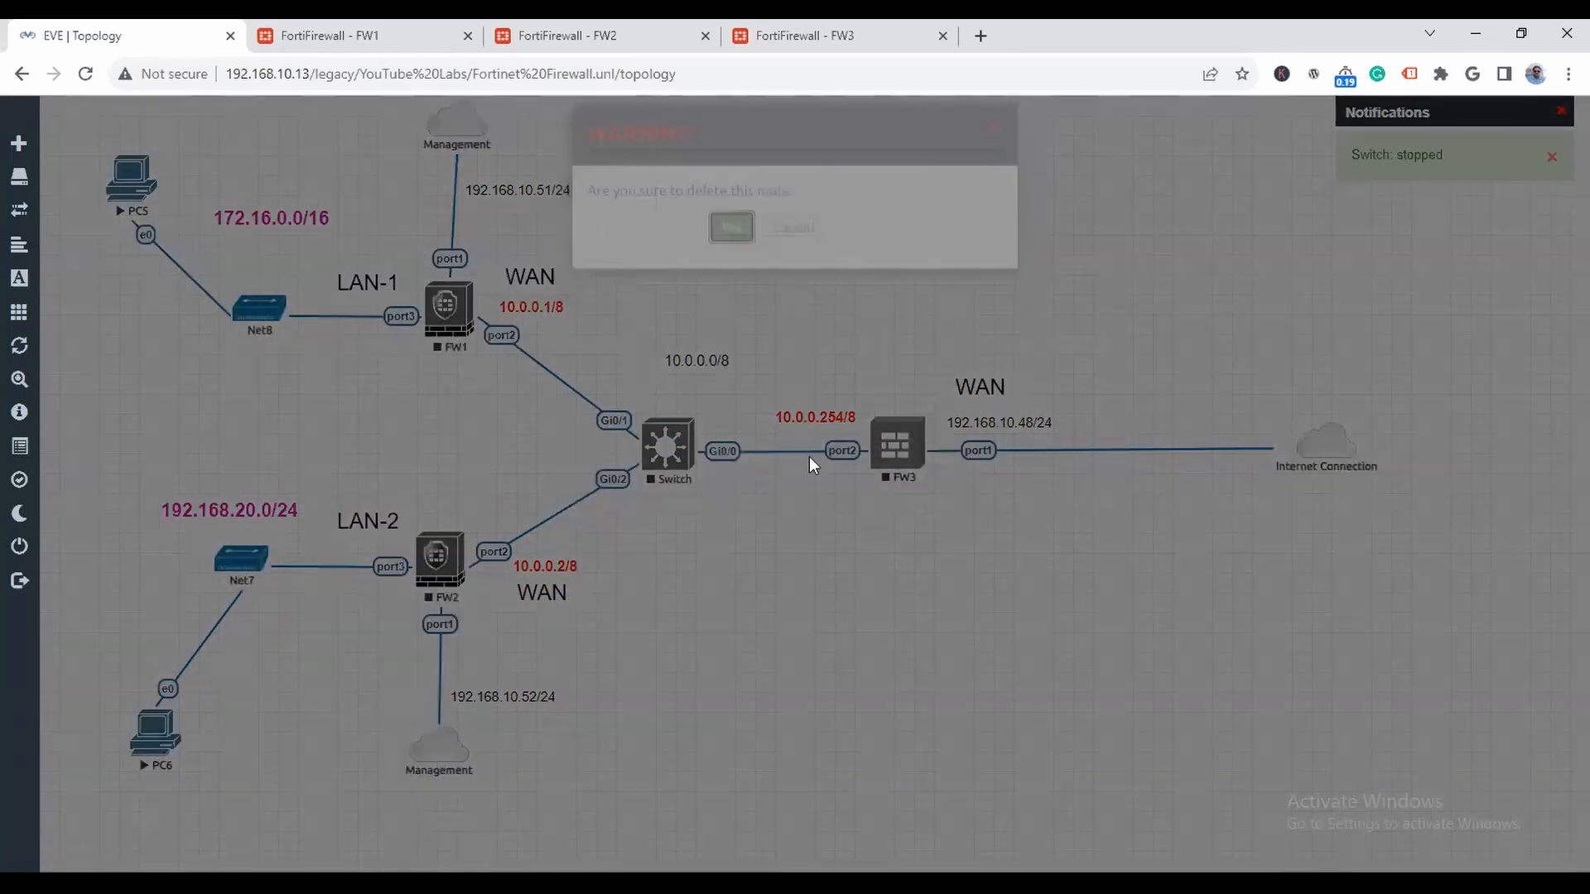
right_click(667, 546)
left_click(749, 612)
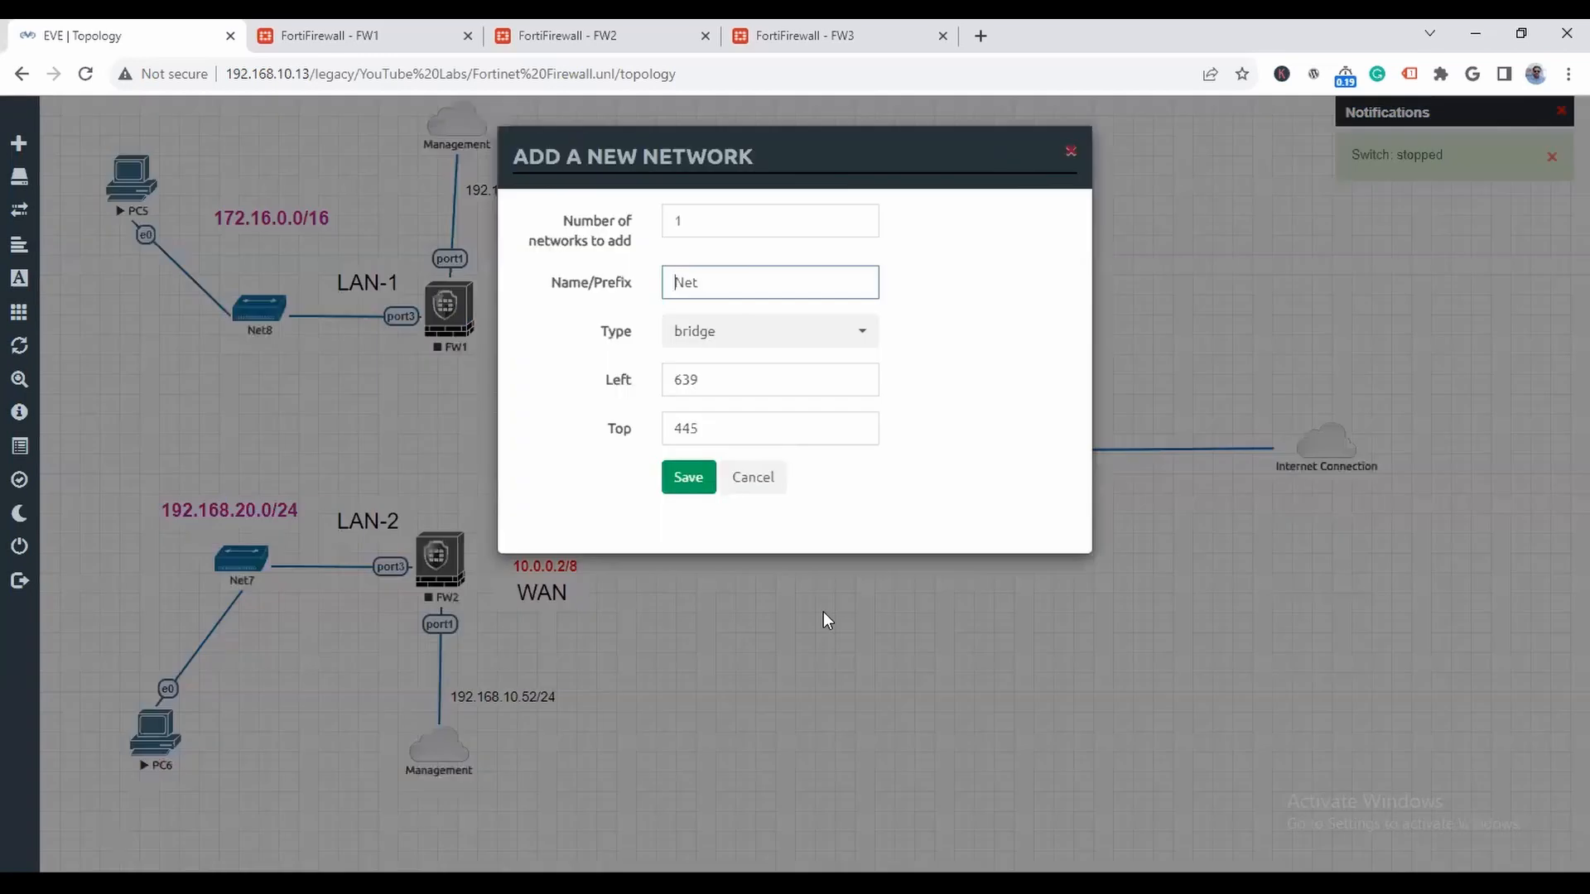
left_click(694, 478)
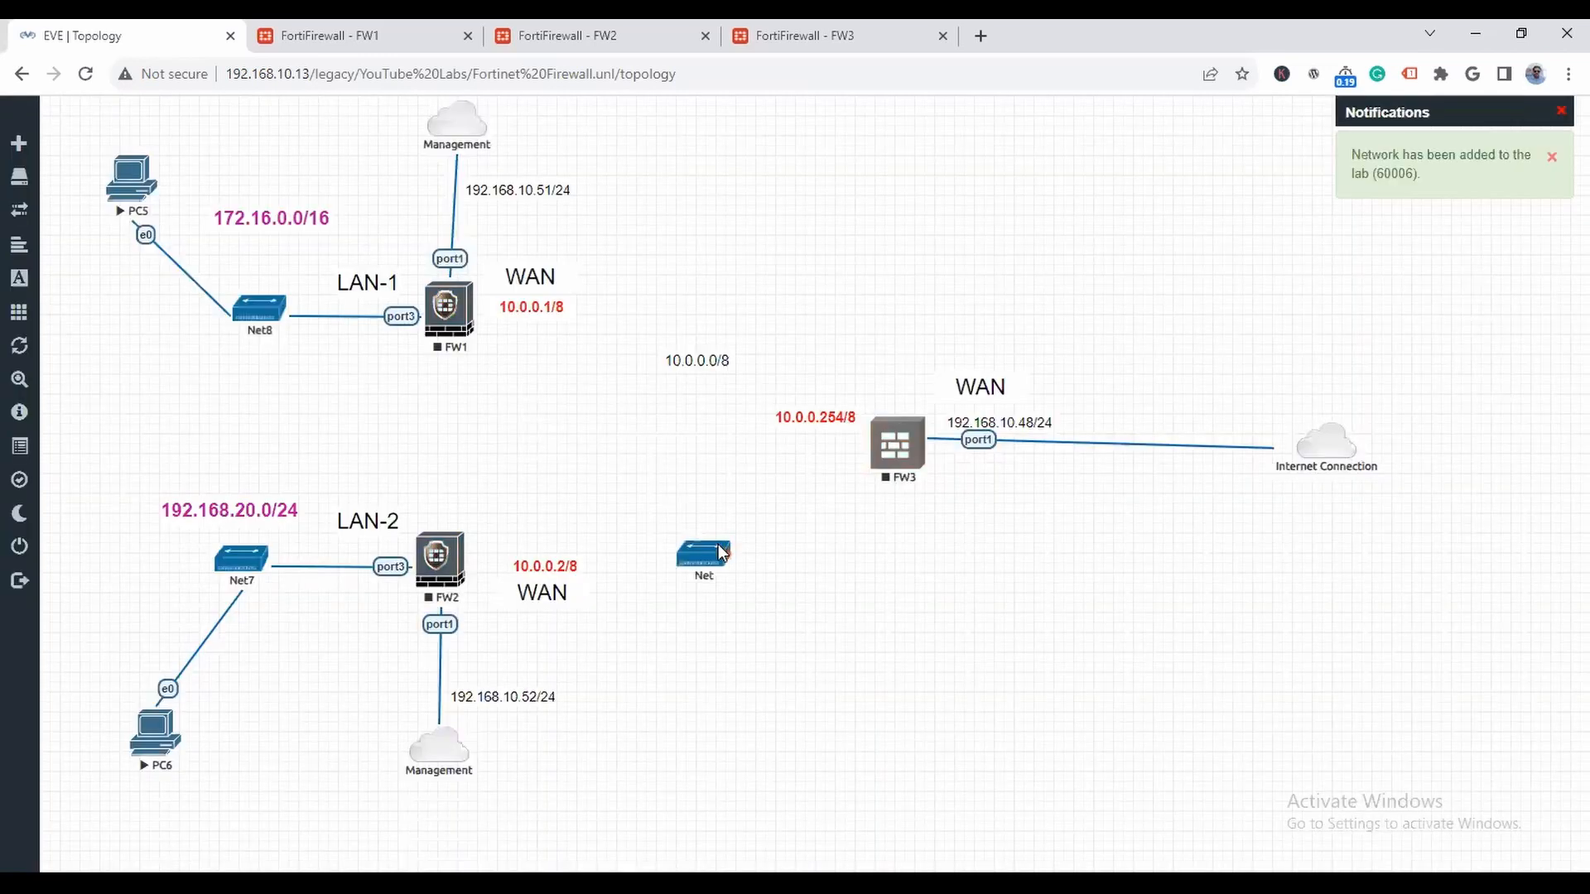
- Place the new network where the switch was and connect it to port2 of FW3, FW1 and FW2
left_click_drag(697, 540, 881, 445)
mouse_move(701, 430)
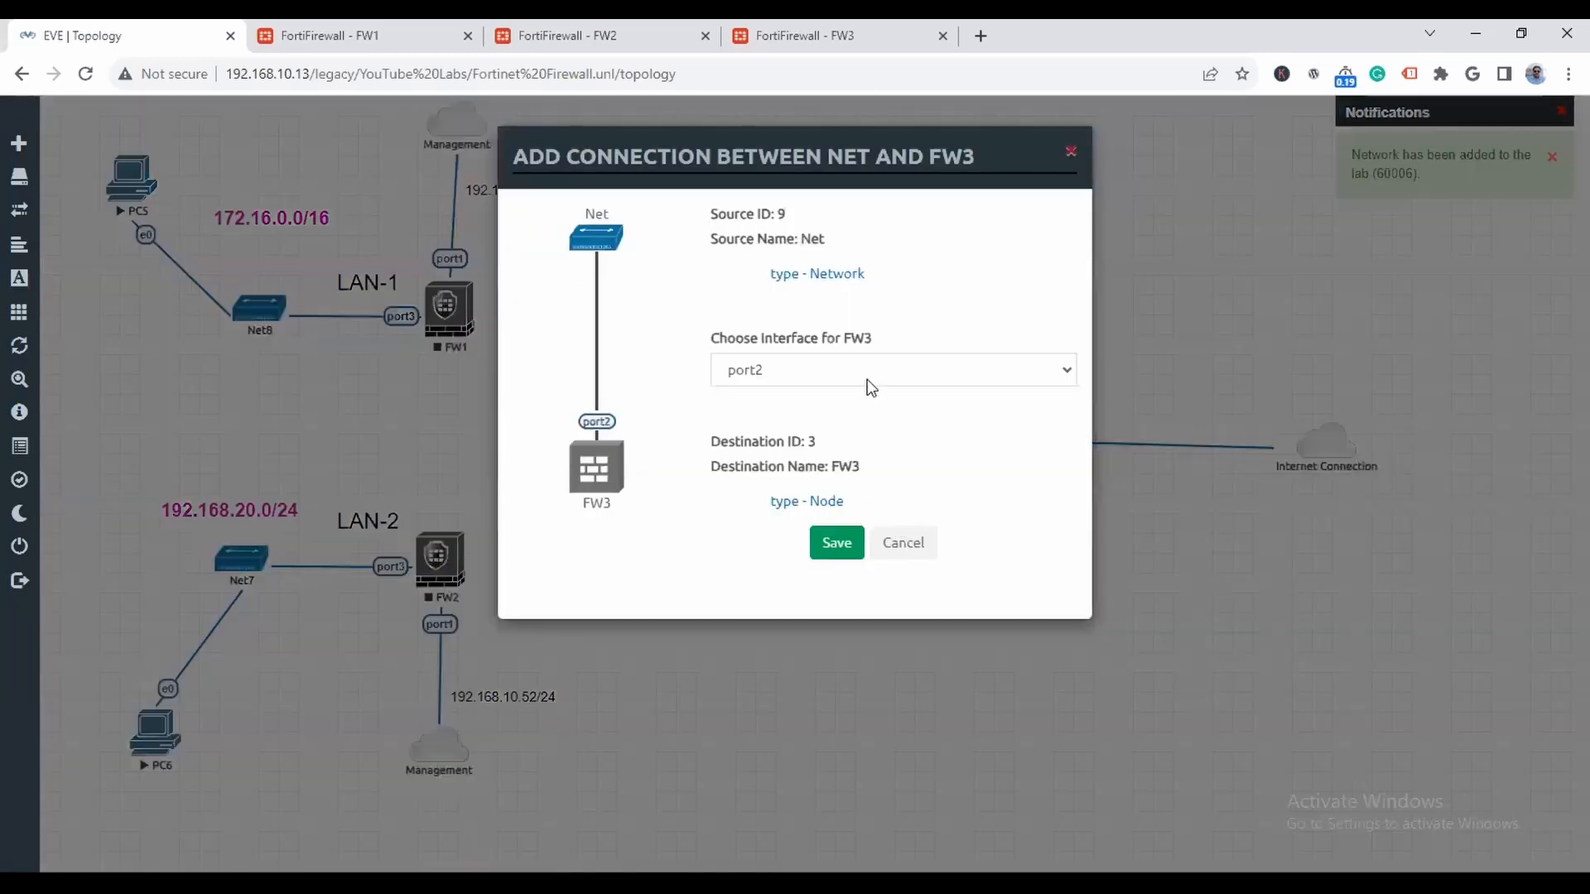
left_click(835, 548)
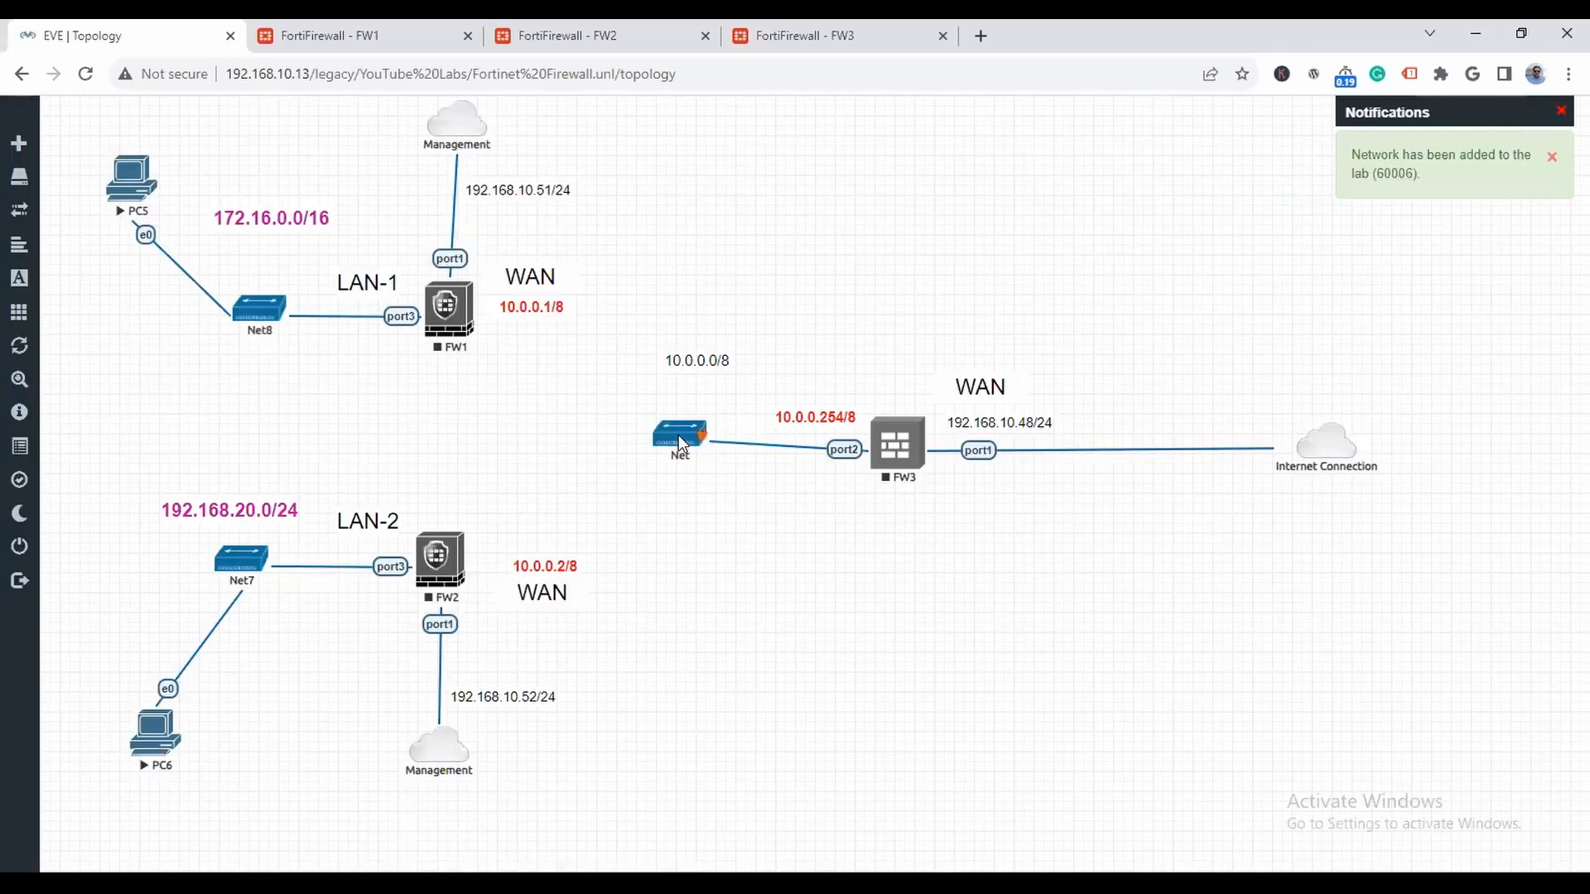
left_click_drag(679, 443, 460, 312)
mouse_move(701, 451)
left_click(842, 381)
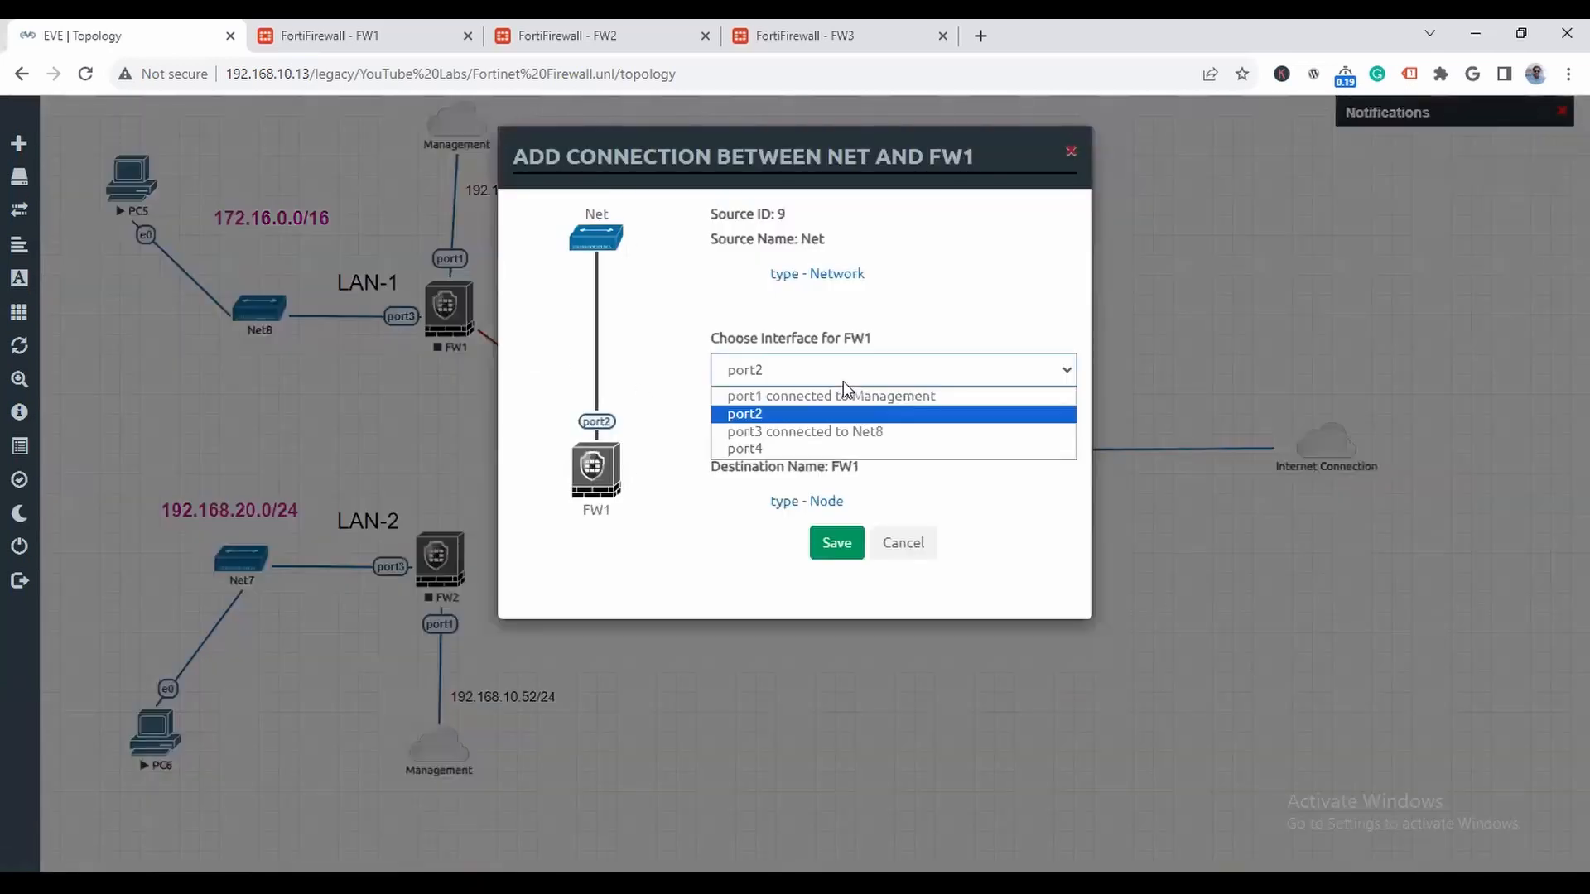
left_click(843, 381)
left_click(843, 545)
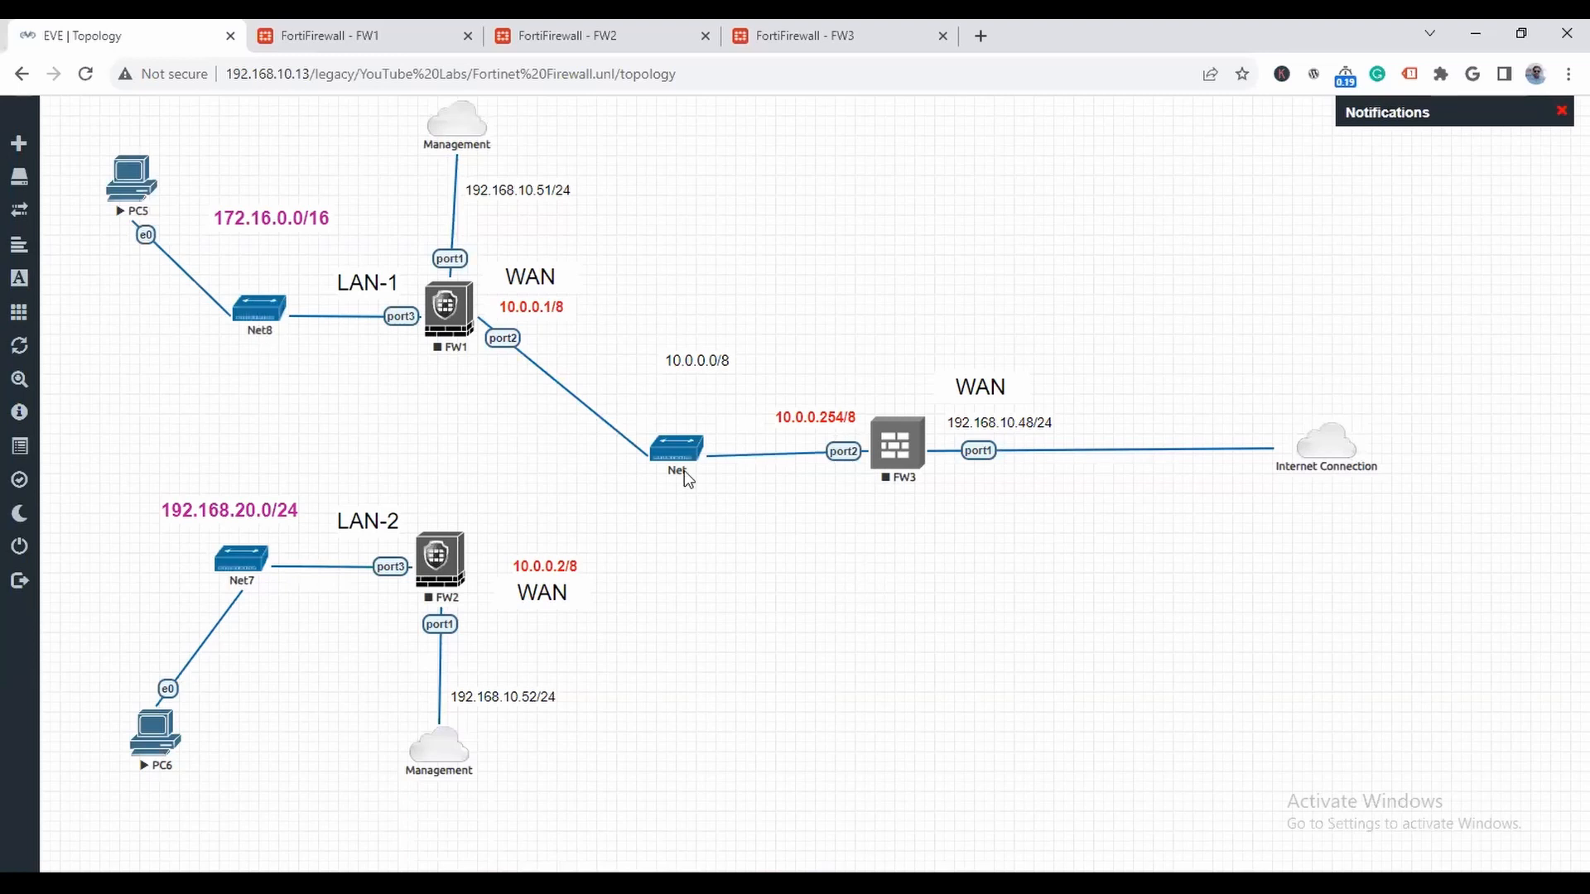
mouse_move(701, 450)
left_click_drag(700, 450, 444, 574)
left_click(837, 545)
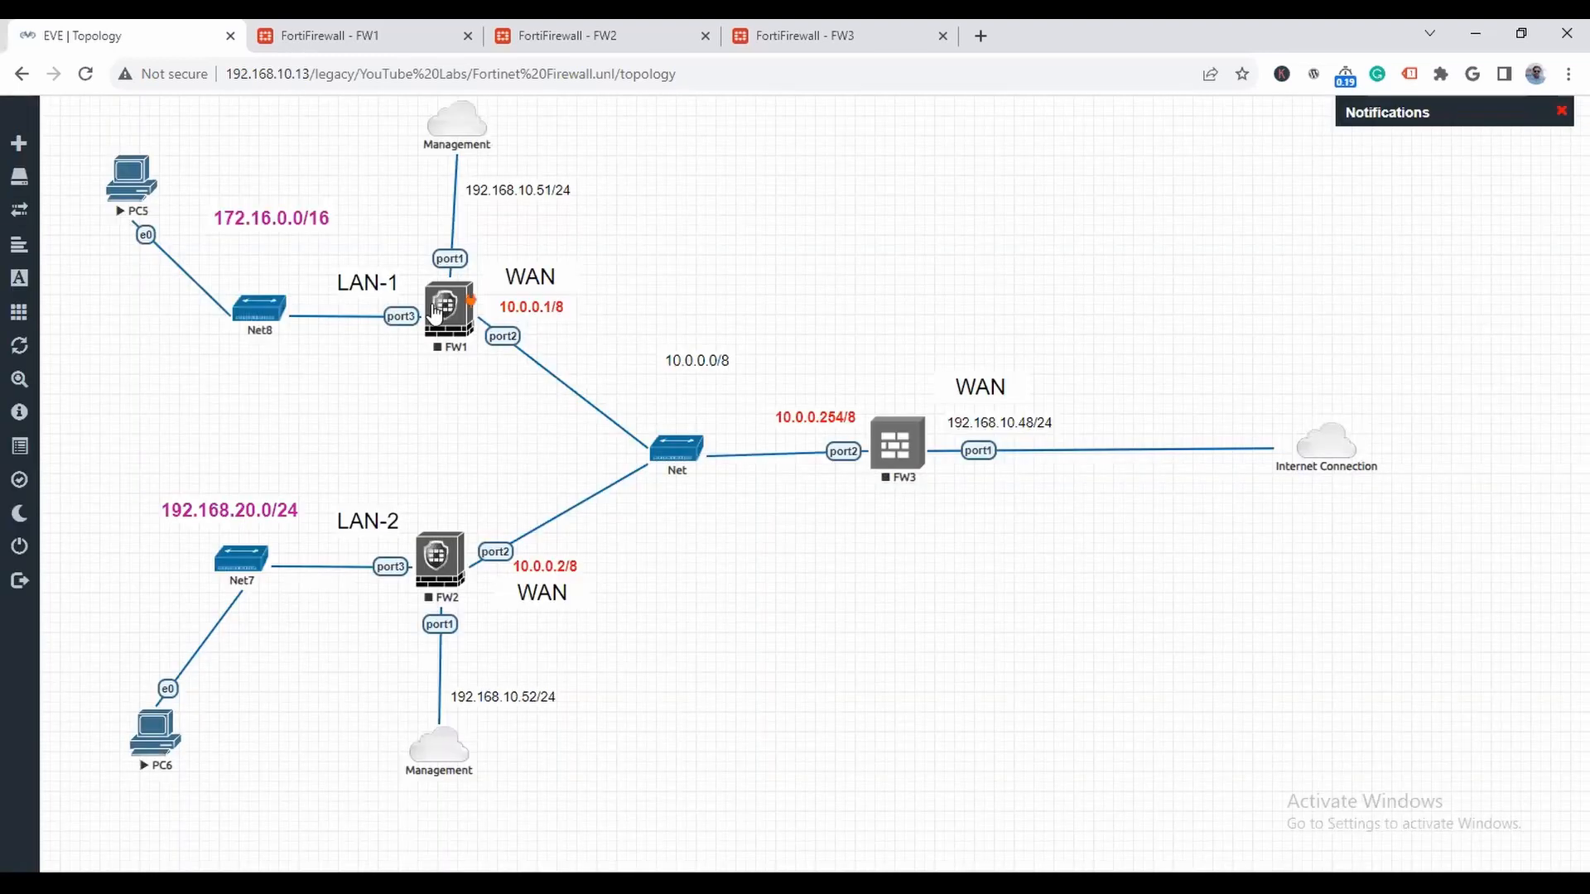
- Start FW1, FW2 and FW3 again in the topology
right_click(440, 309)
left_click(489, 347)
right_click(455, 559)
left_click(507, 594)
right_click(898, 447)
left_click(930, 489)
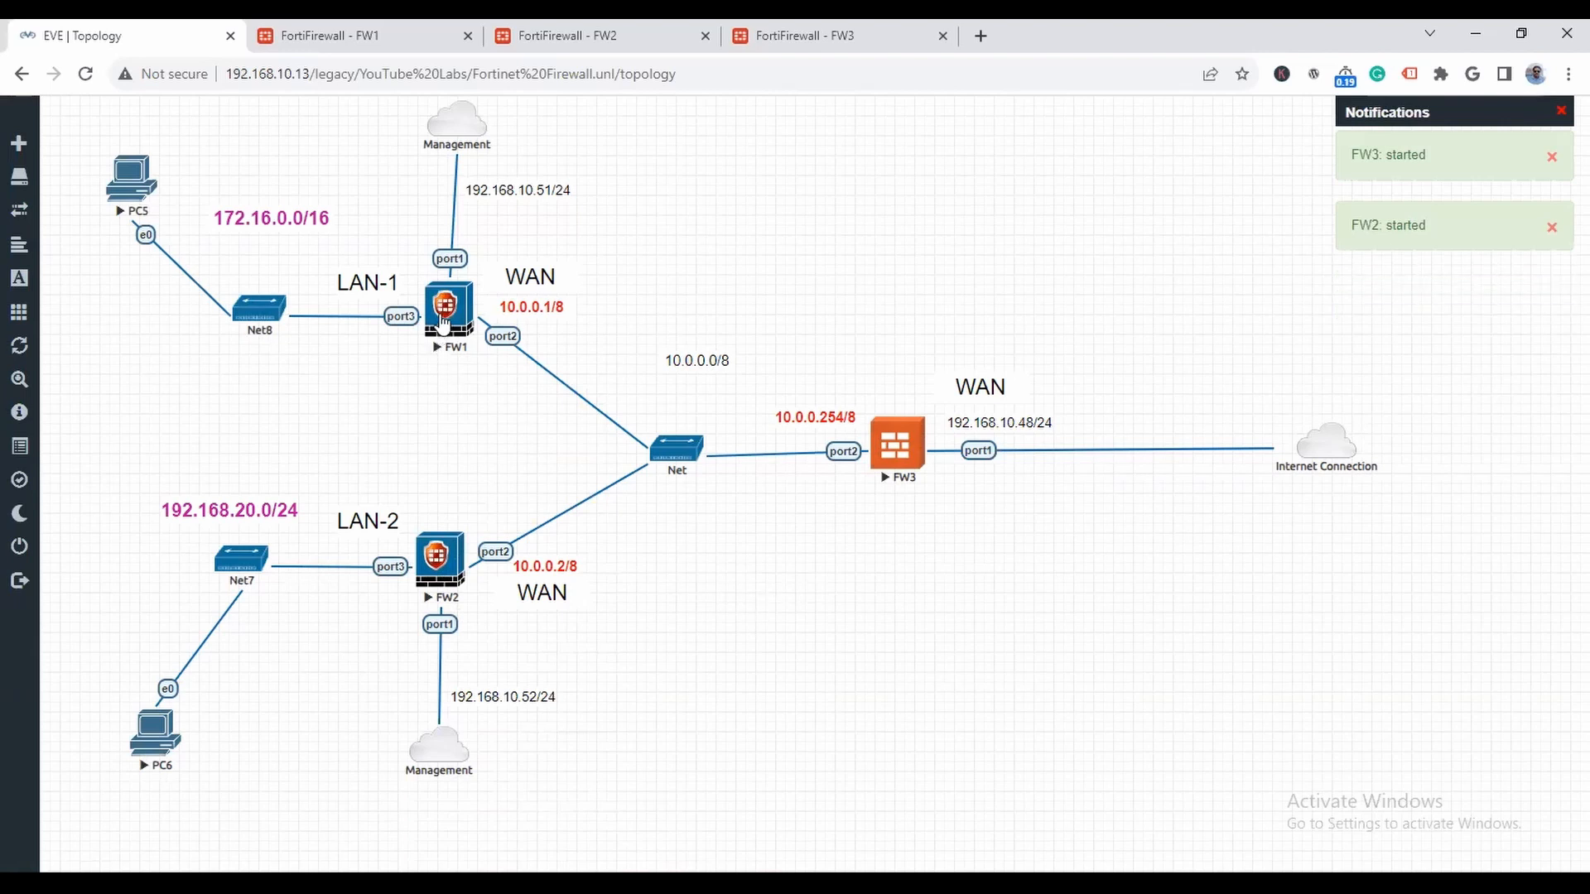
- Reload the web management pages of FW2 (192.168.10.52) and FW3 (192.168.10.48) and check whether they respond
left_click(396, 42)
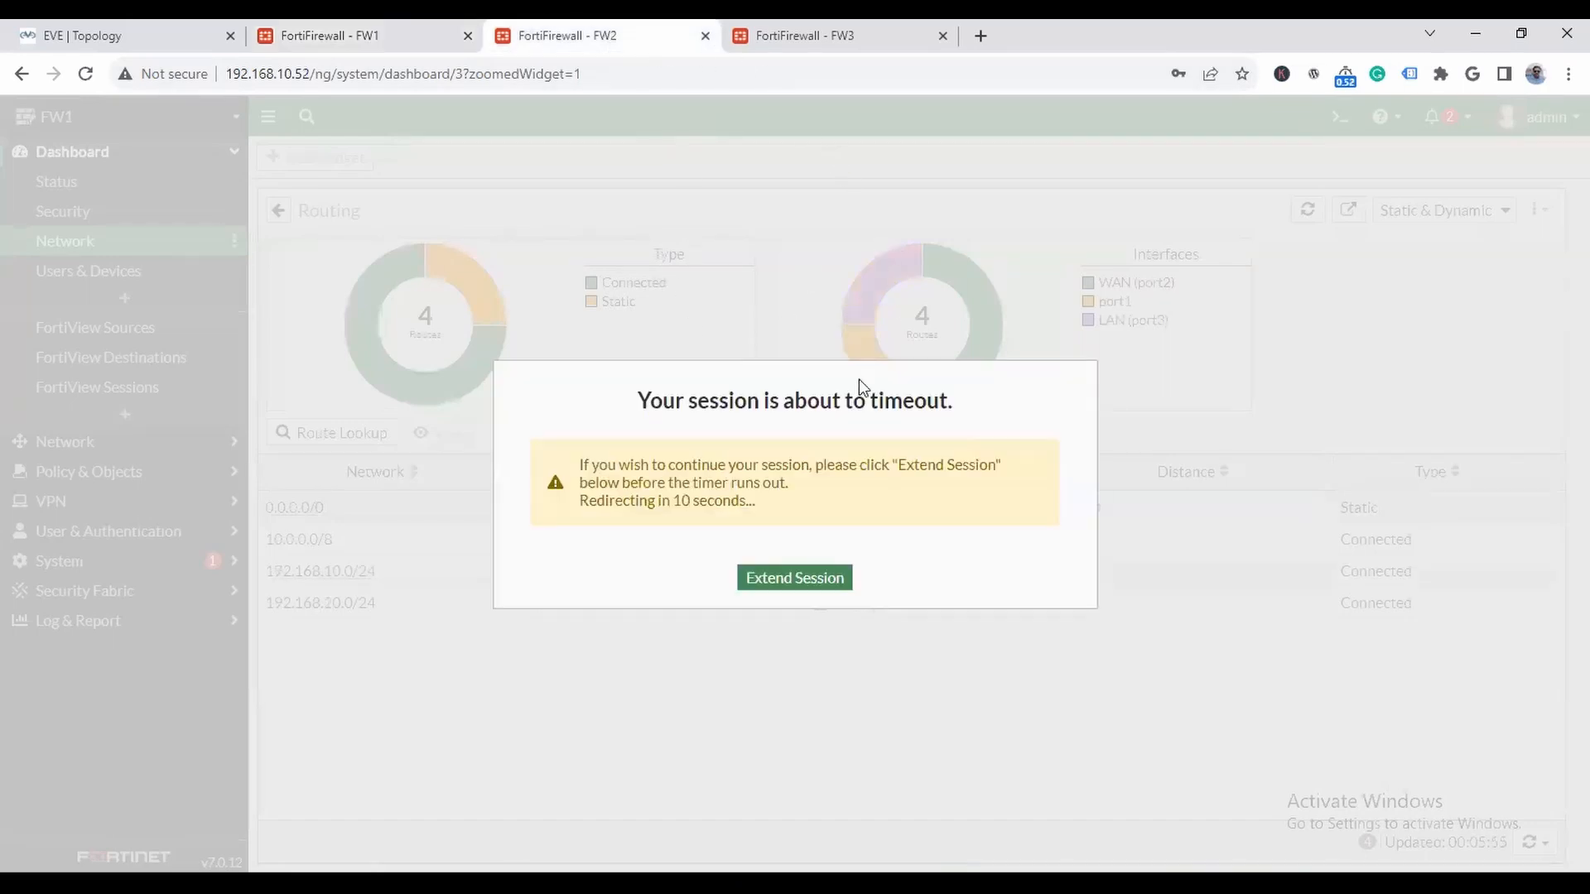
left_click(813, 585)
left_click(681, 71)
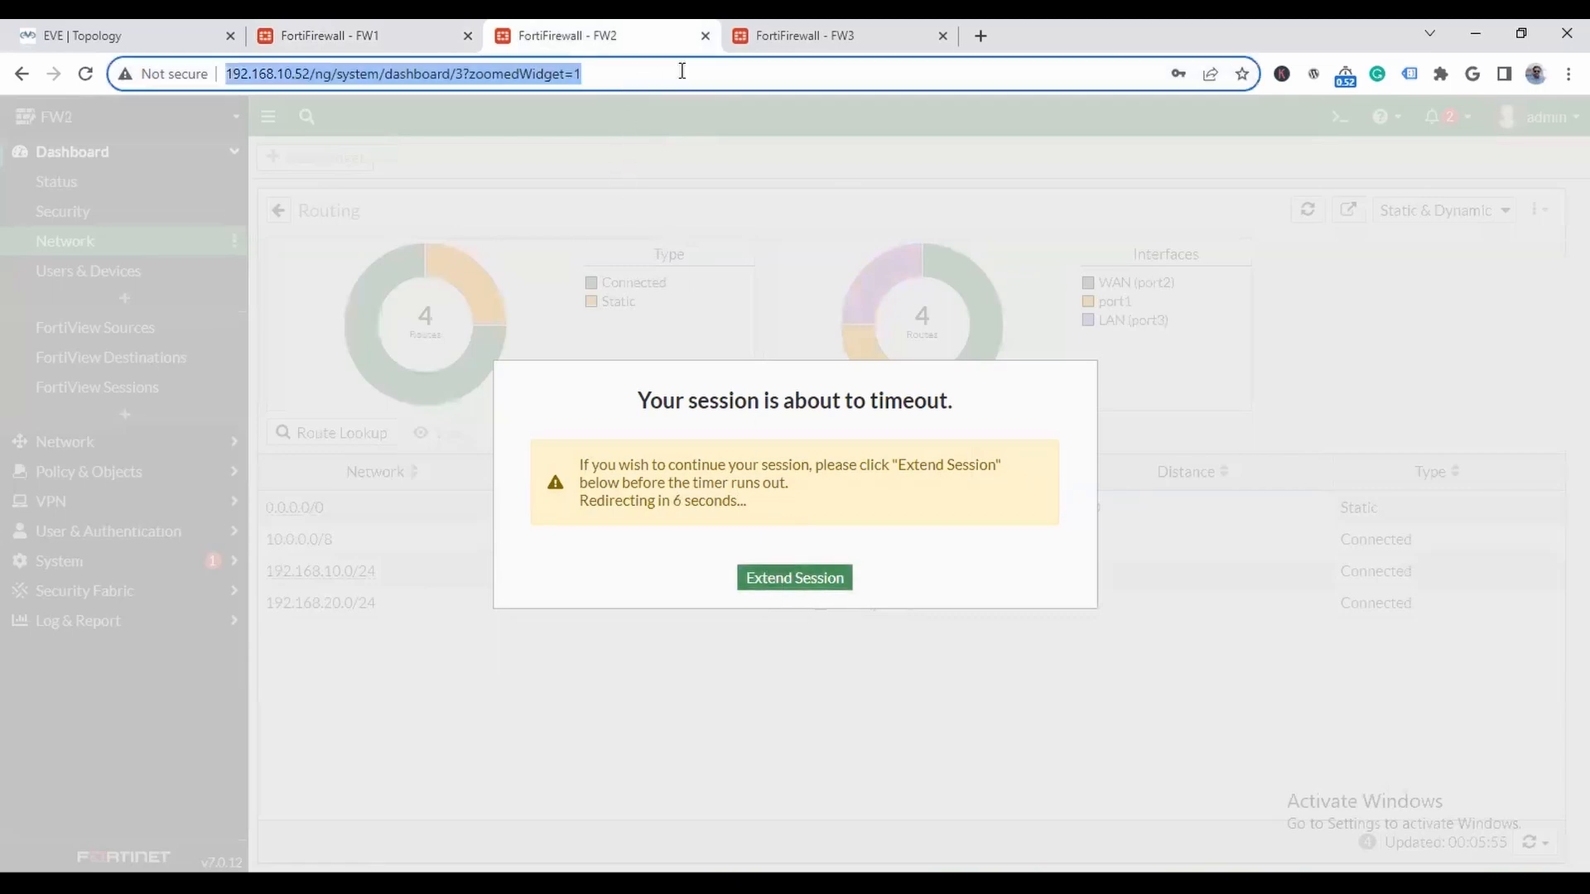
key("Return")
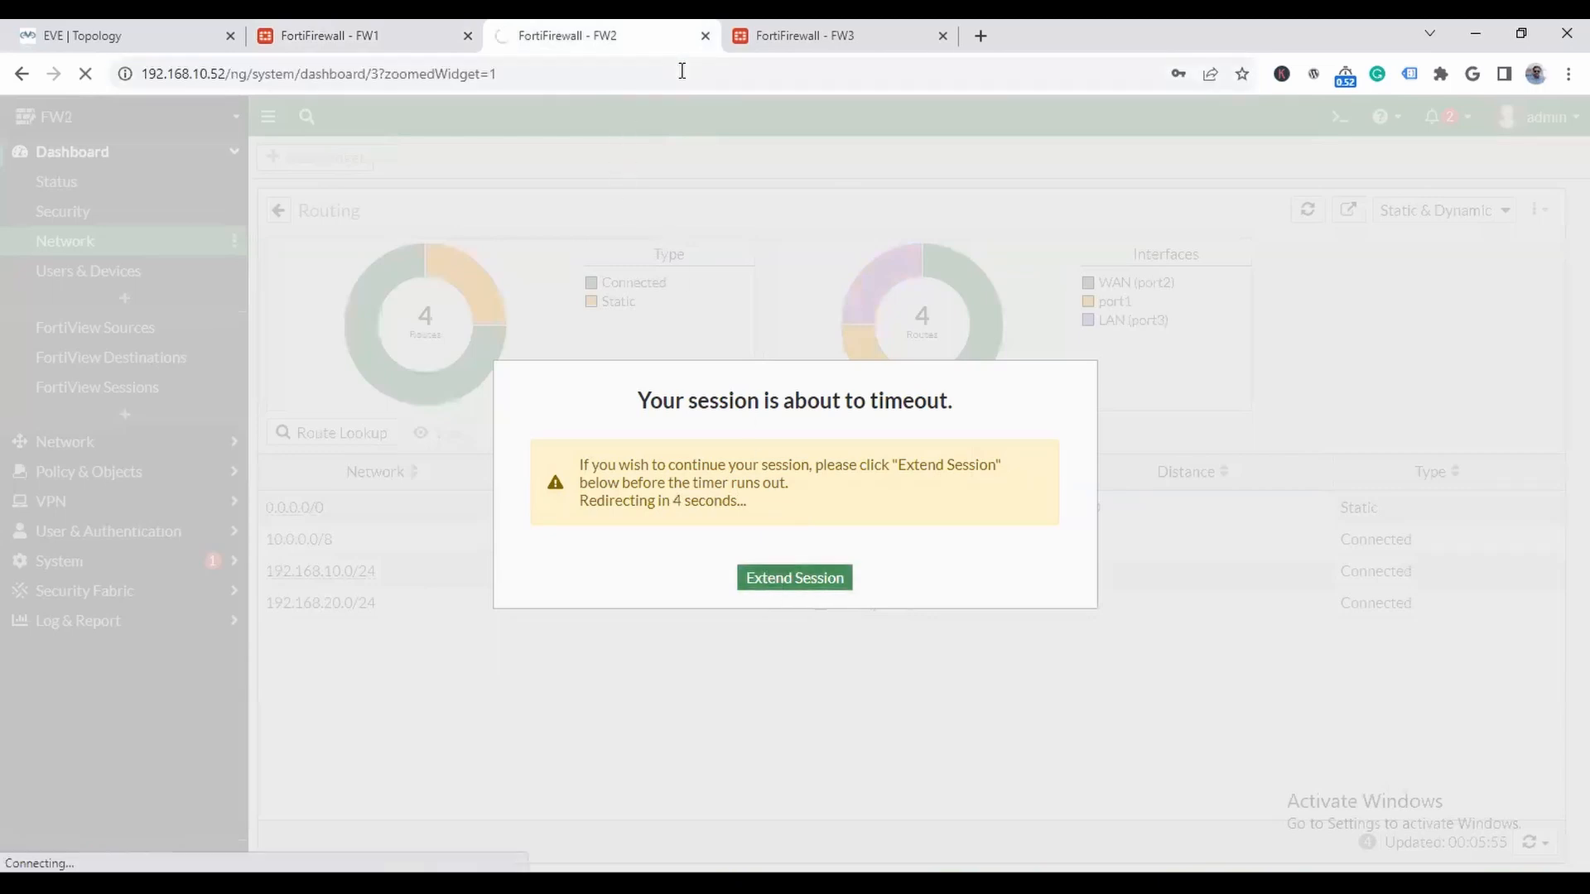
left_click(815, 37)
left_click(827, 88)
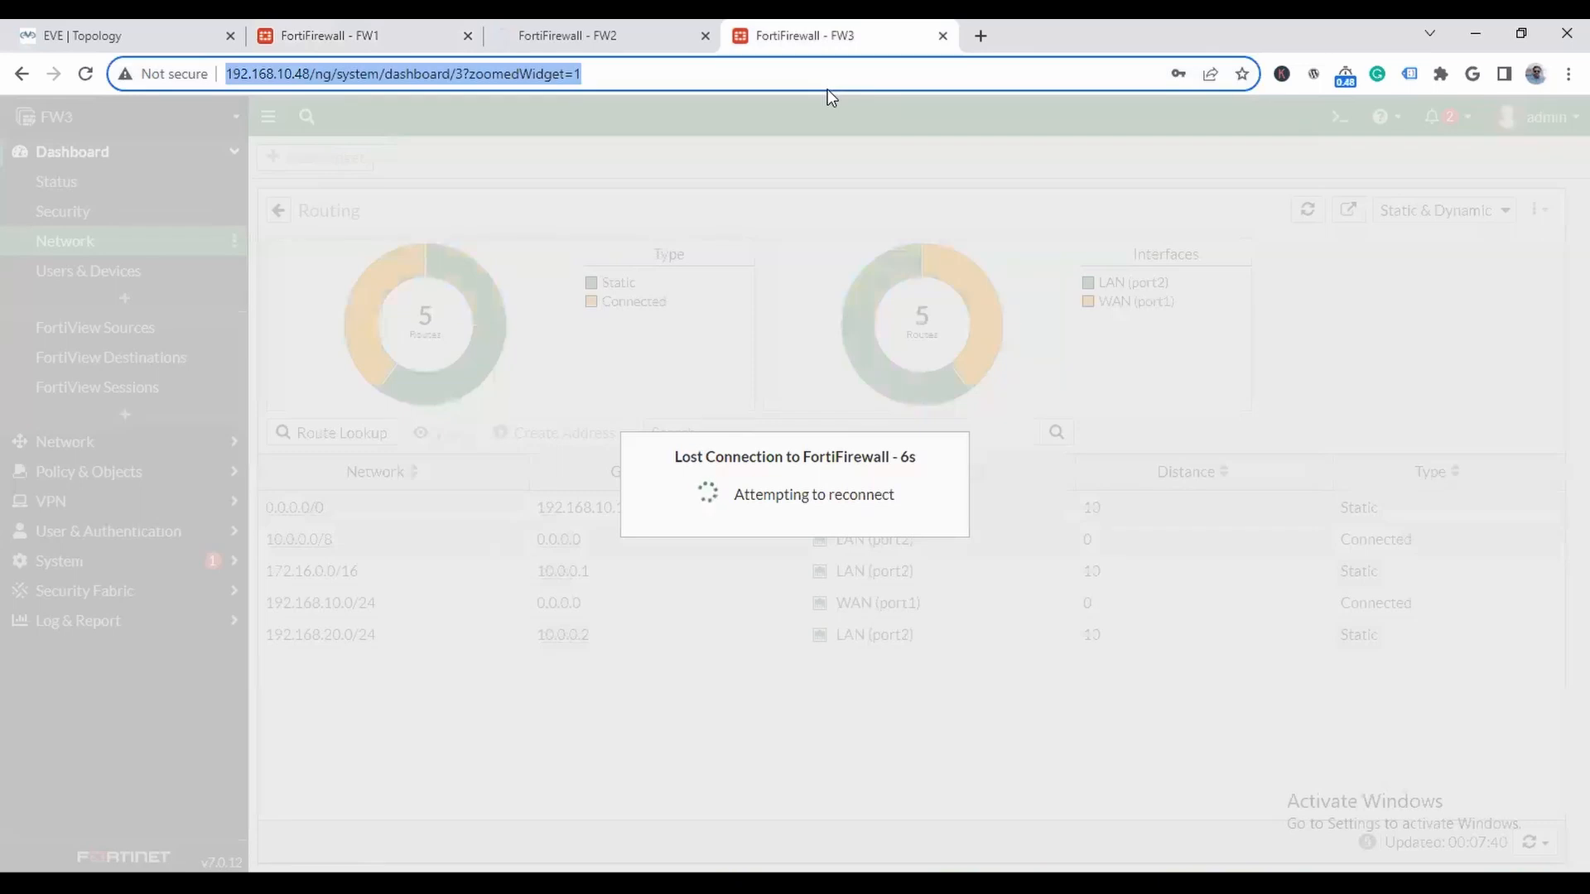
key("Return")
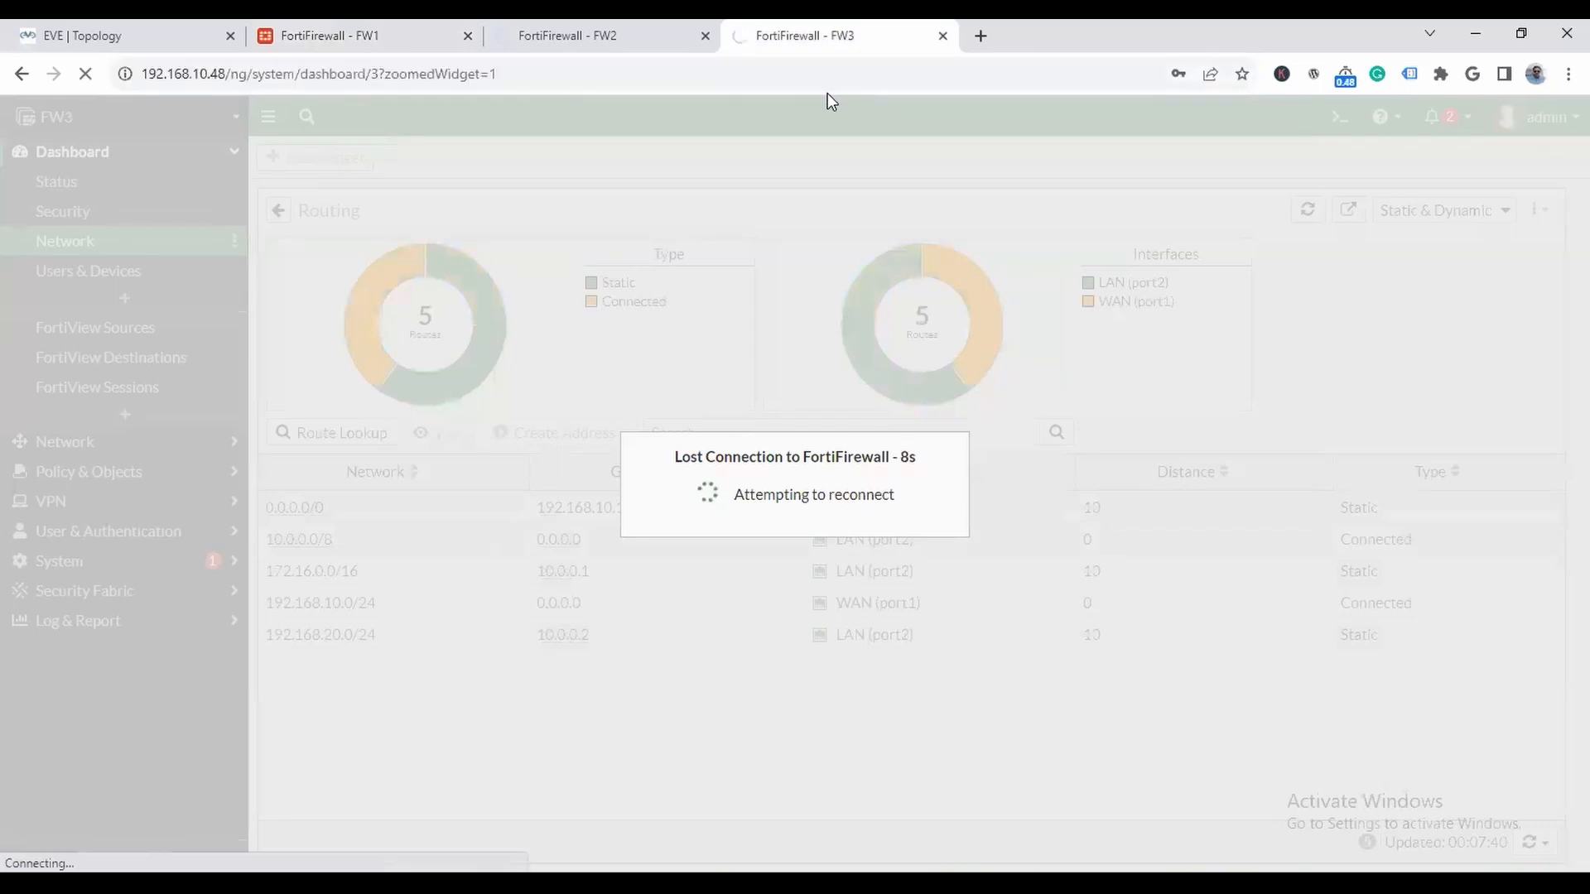
left_click(603, 35)
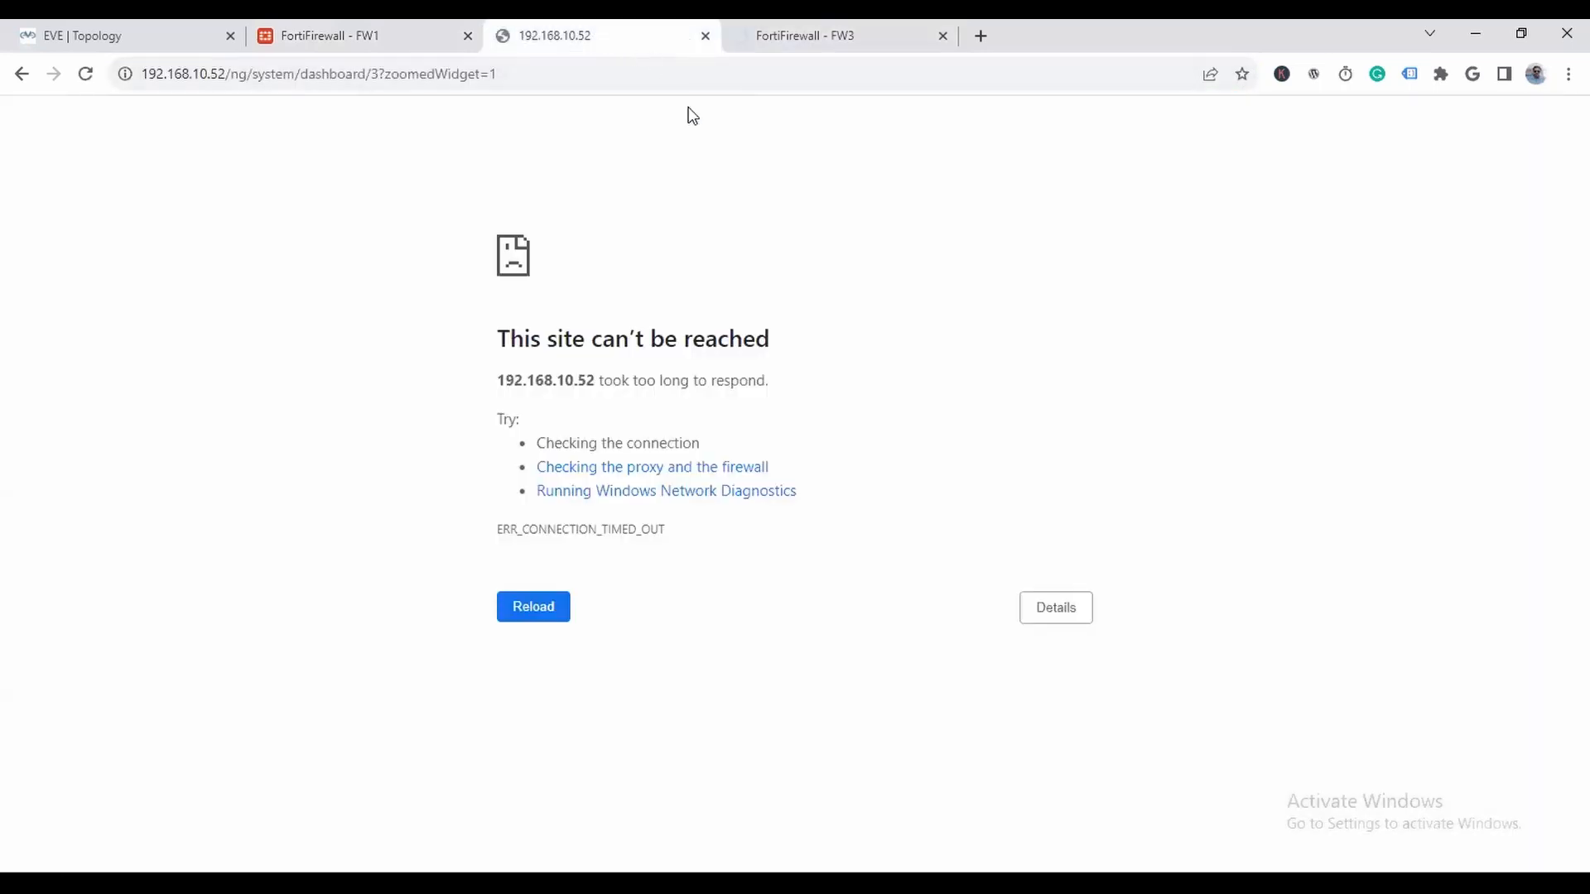
left_click(828, 37)
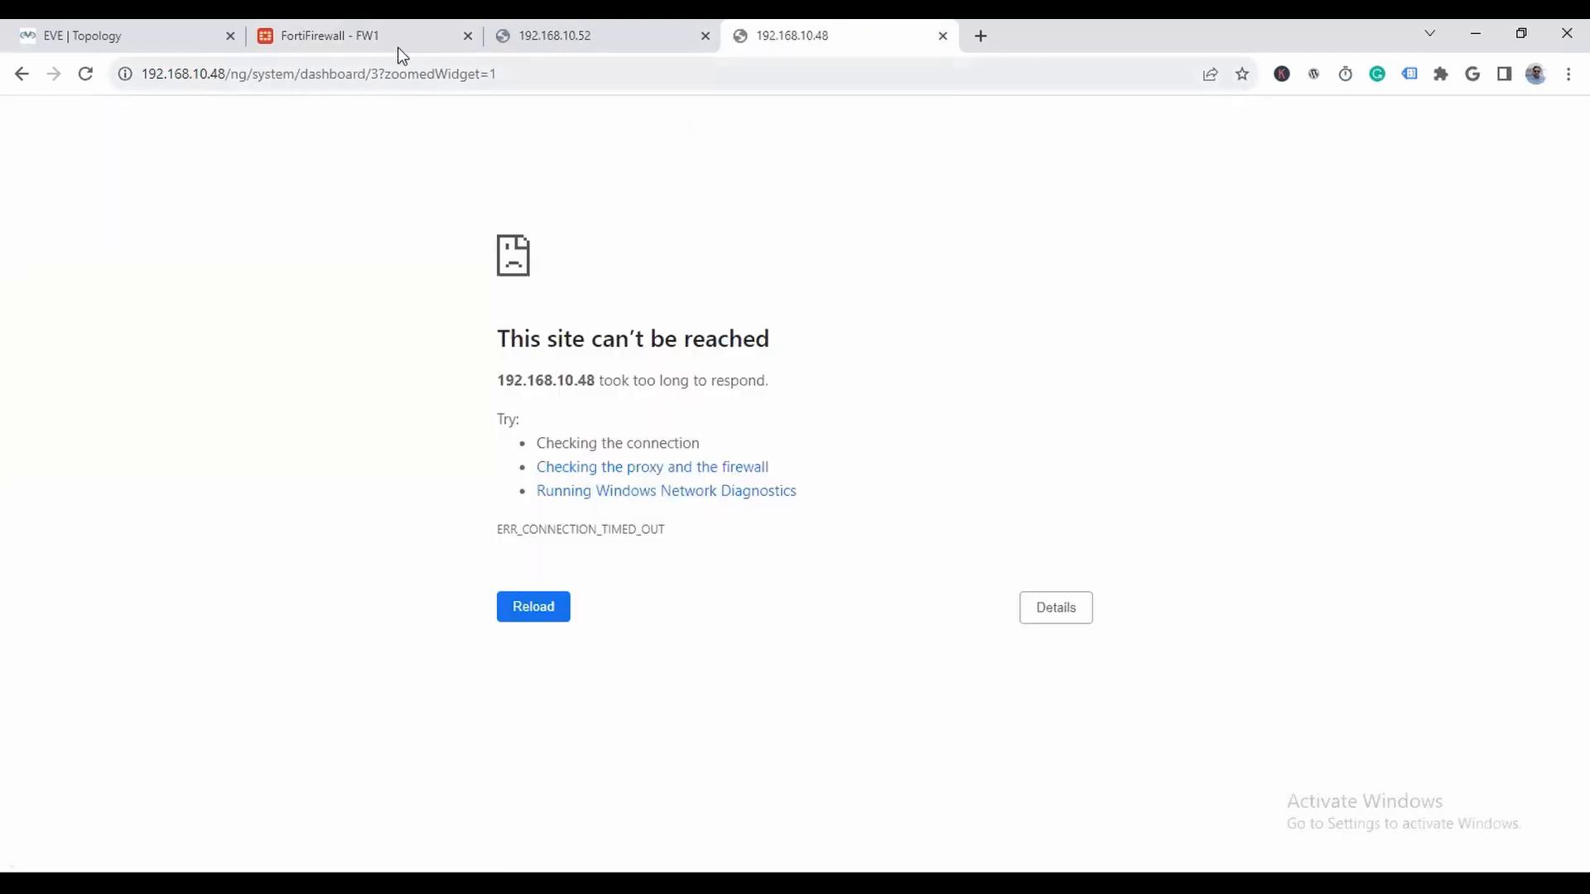
- Reload FW1's web management page at 192.168.10.51 and recheck FW3's page
left_click(399, 46)
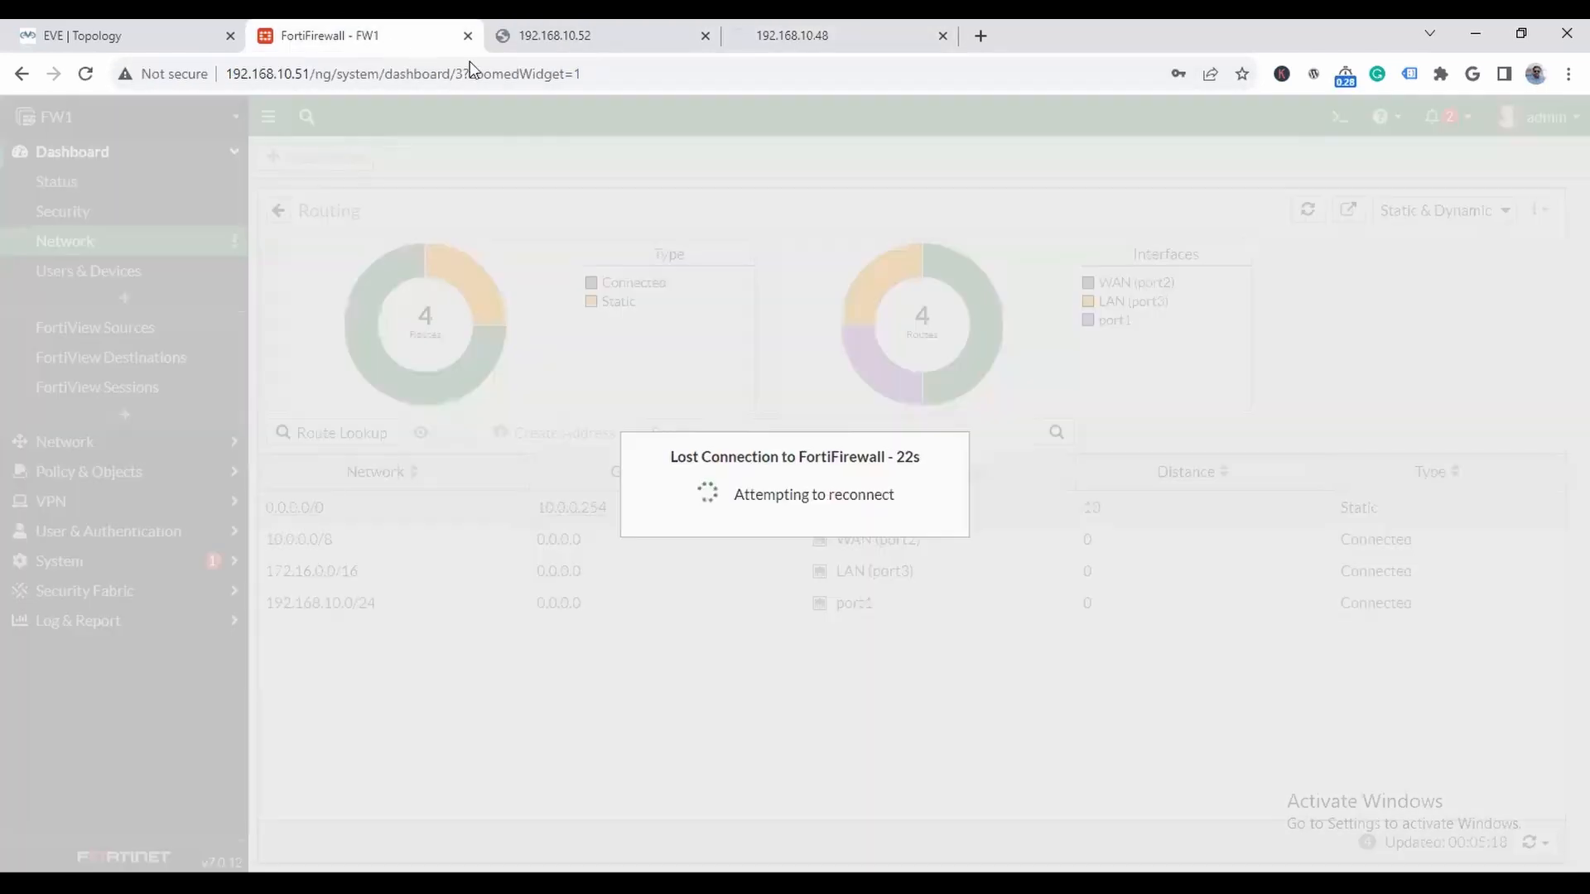
left_click(662, 76)
key("Return")
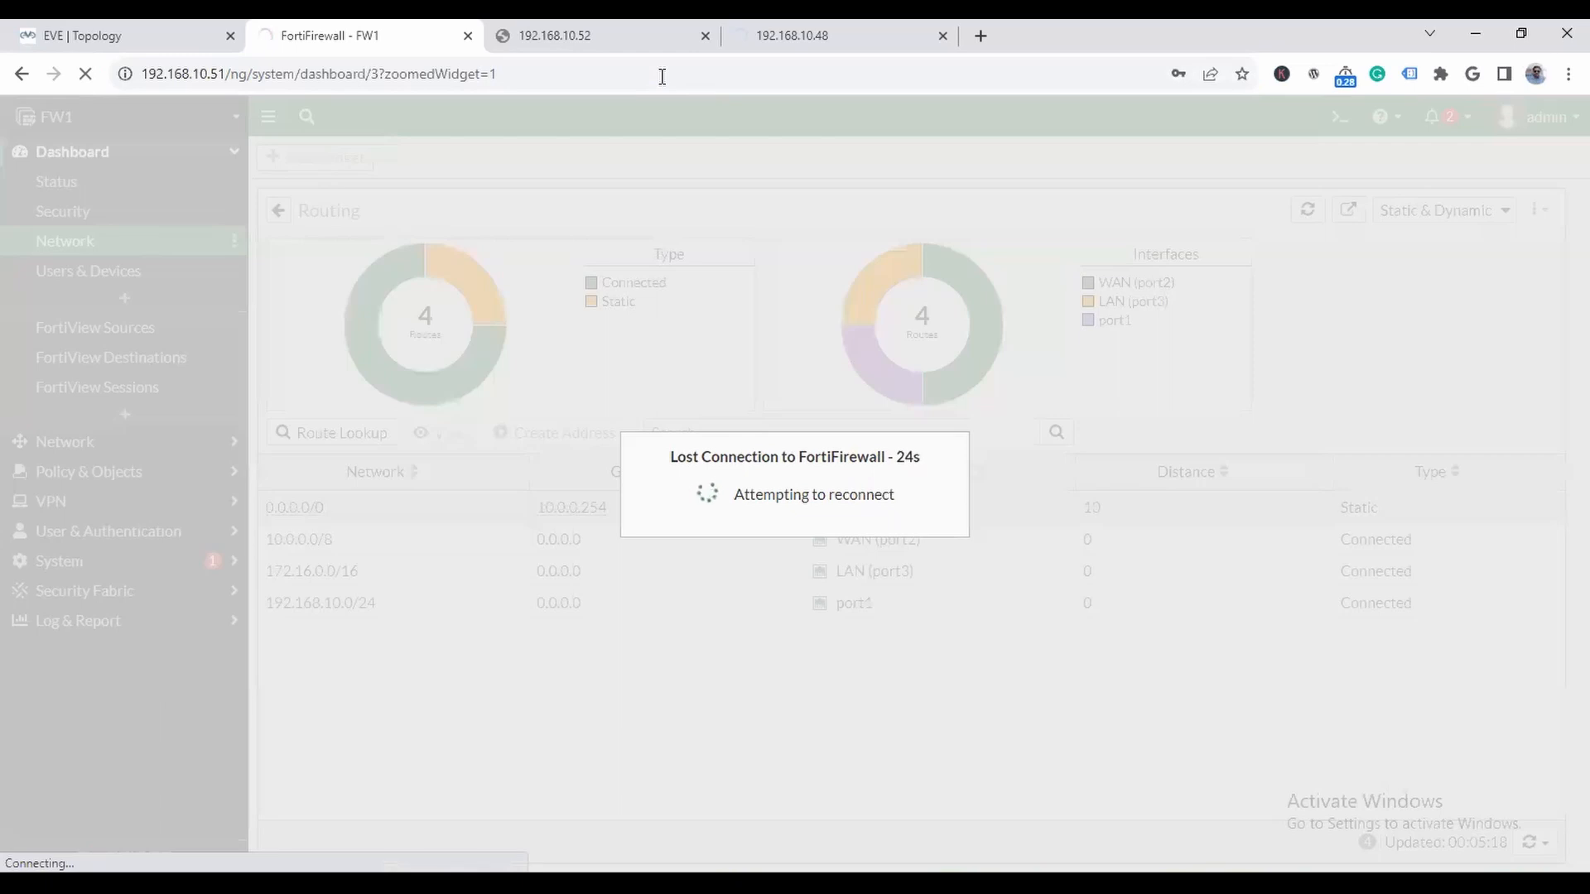
left_click(823, 34)
- Open FW1's console from the topology and place its window in the middle of the diagram
left_click(171, 47)
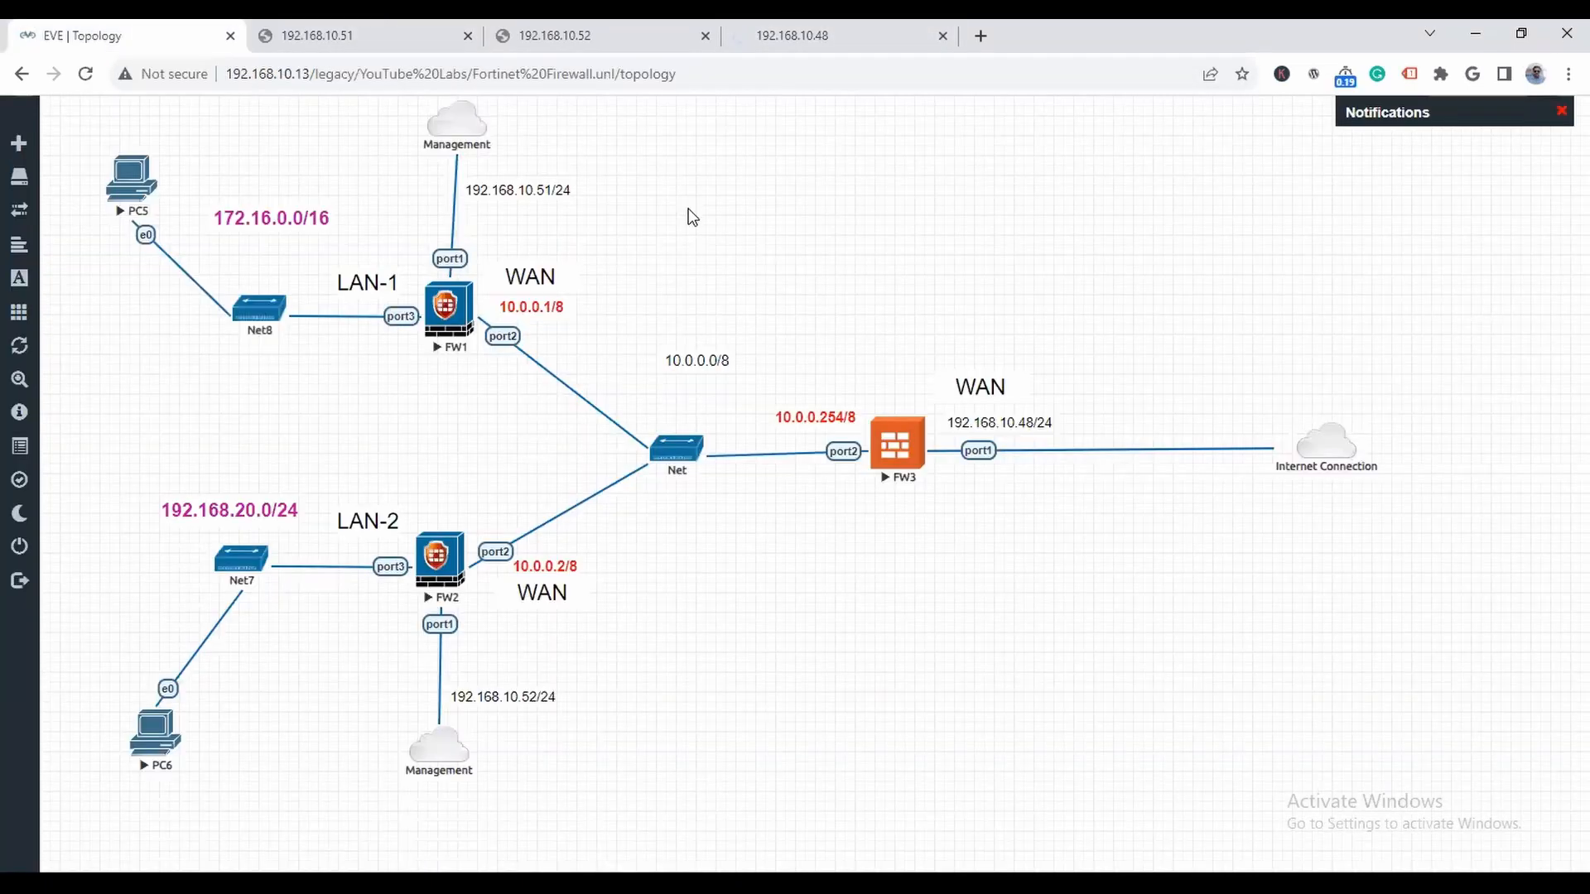
left_click(448, 327)
left_click(780, 209)
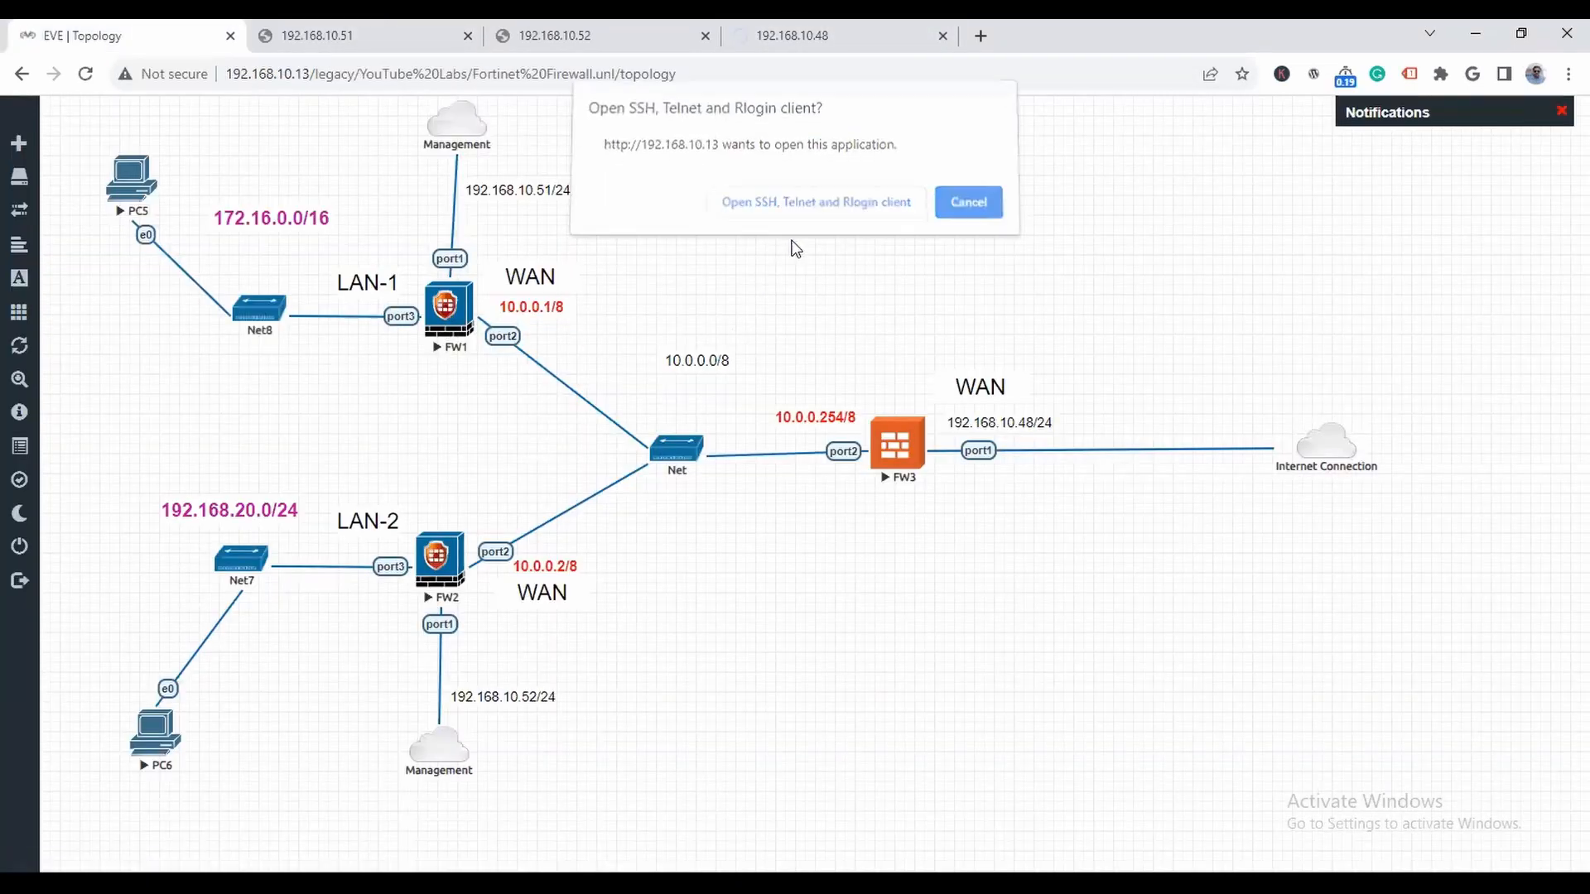
left_click_drag(262, 130, 742, 210)
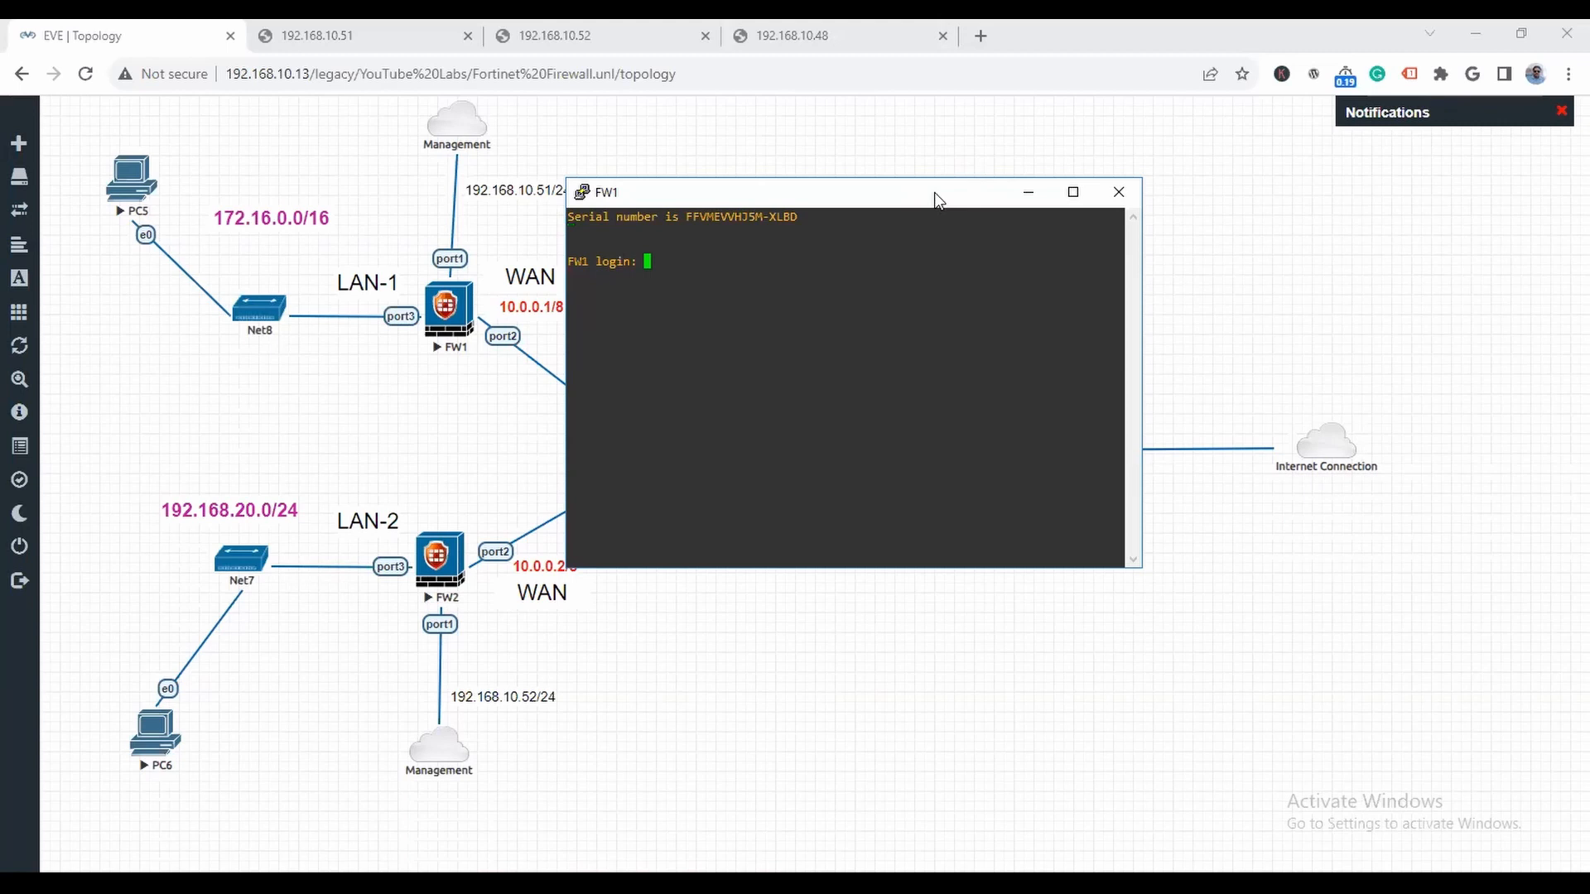
- Go to tgmacad.com in a new browser page and open its TechFest Deals offer
left_click(980, 35)
type("tgmac")
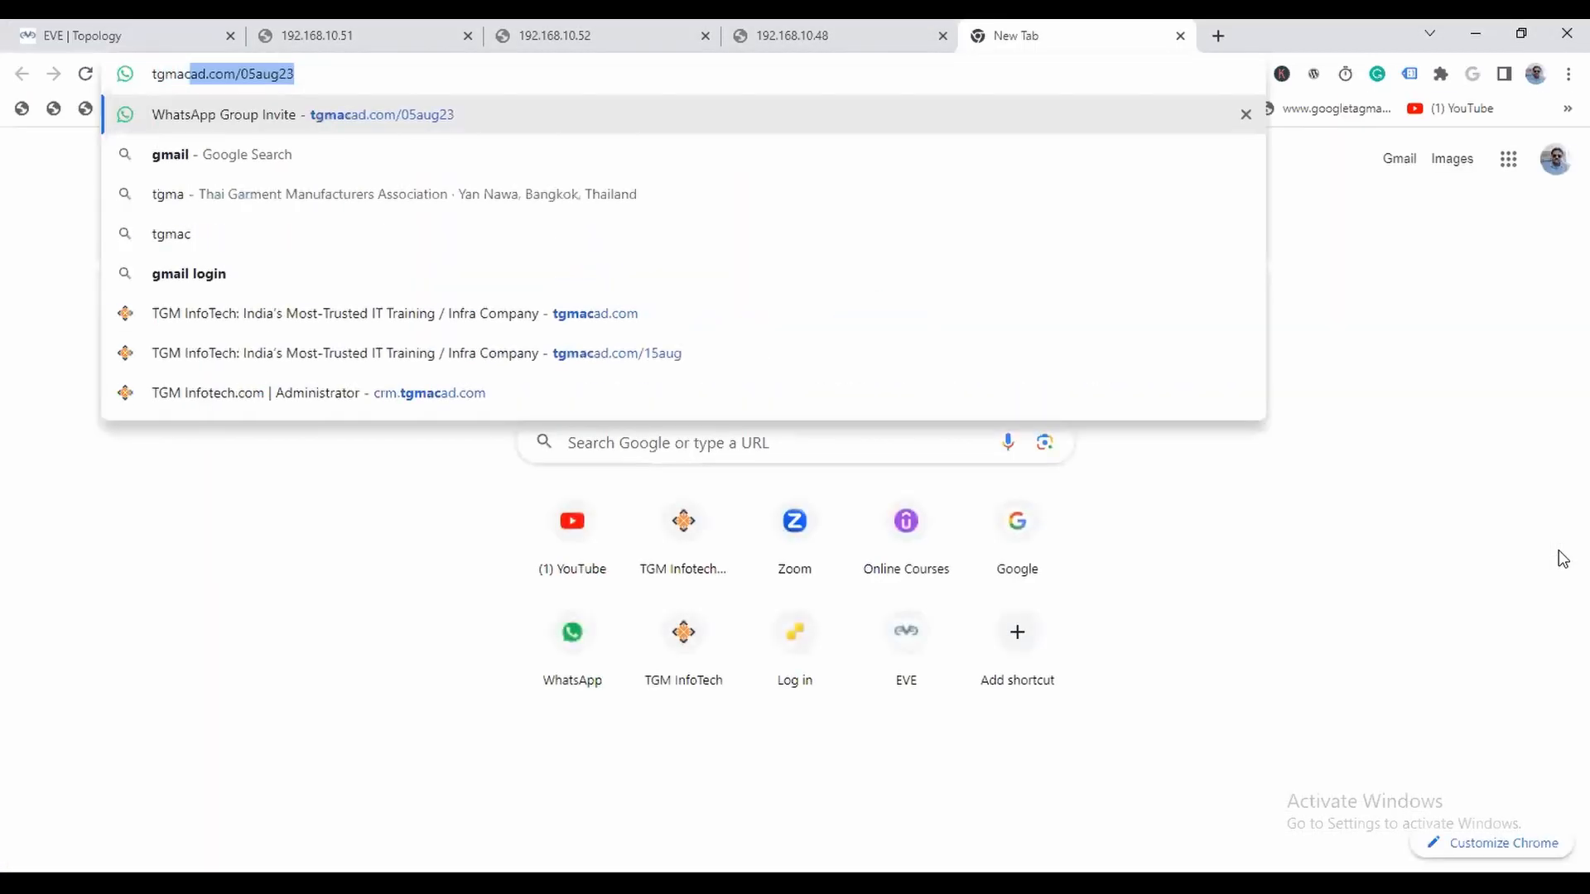
type("ad.com")
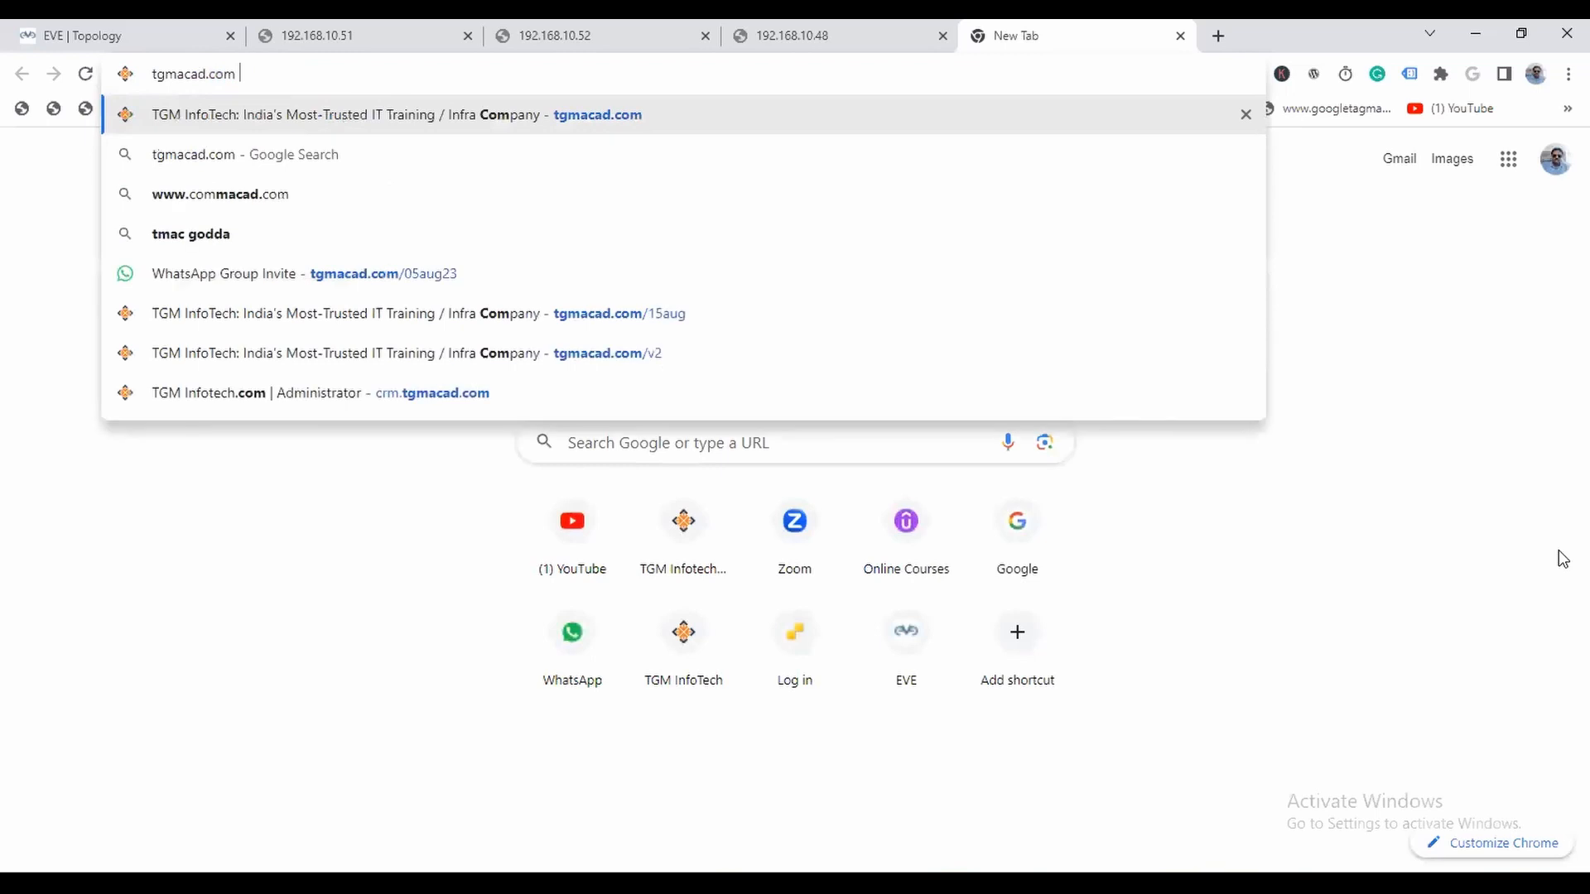
key("Return")
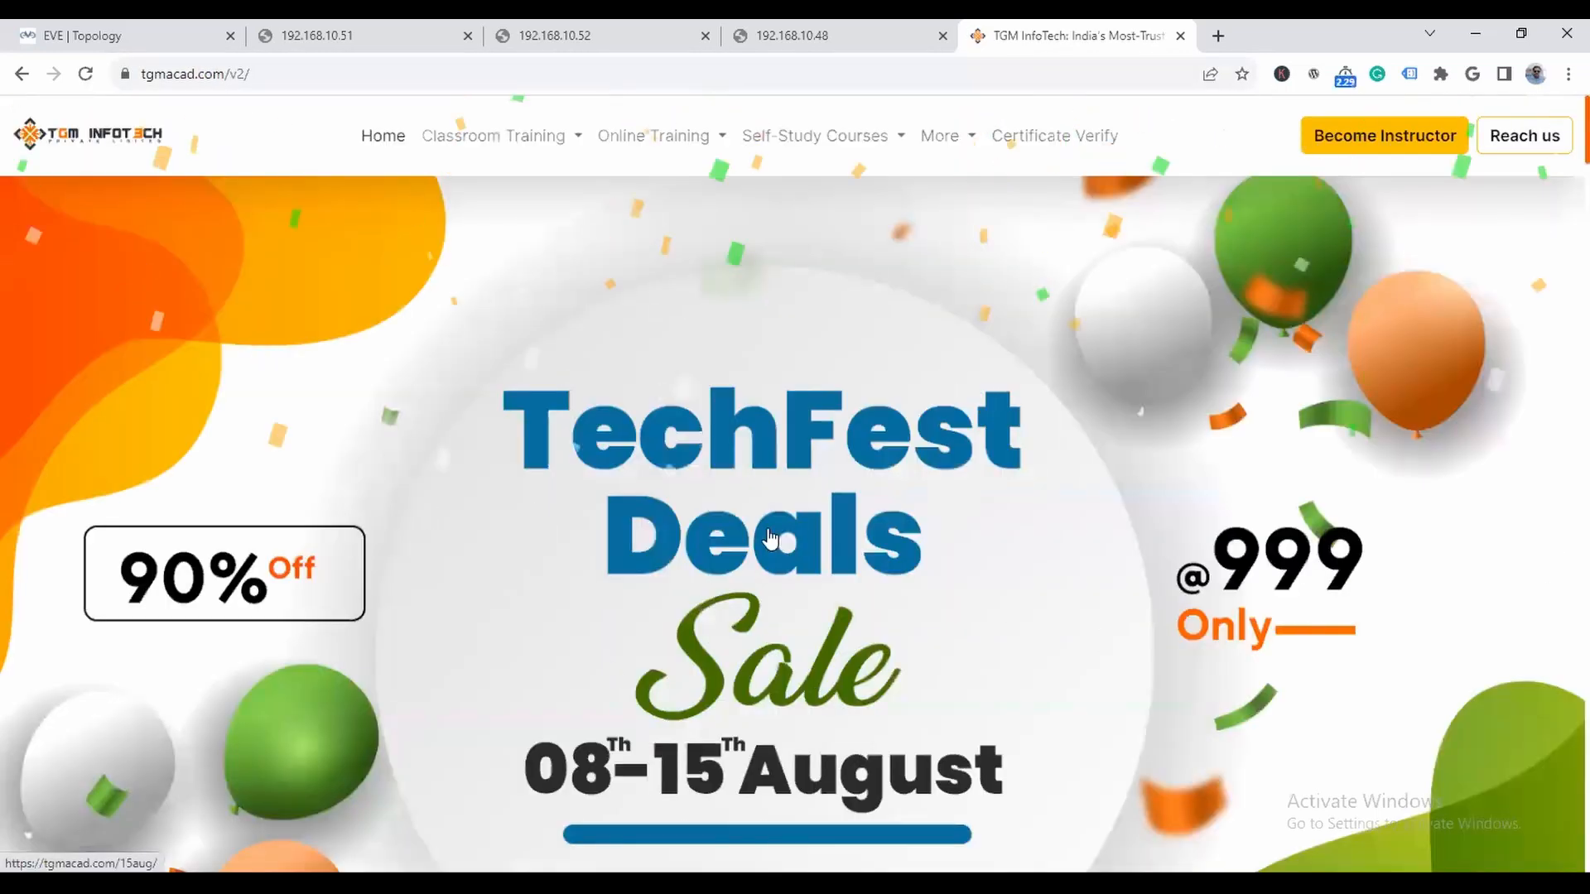
scroll(734, 494, "down", 3)
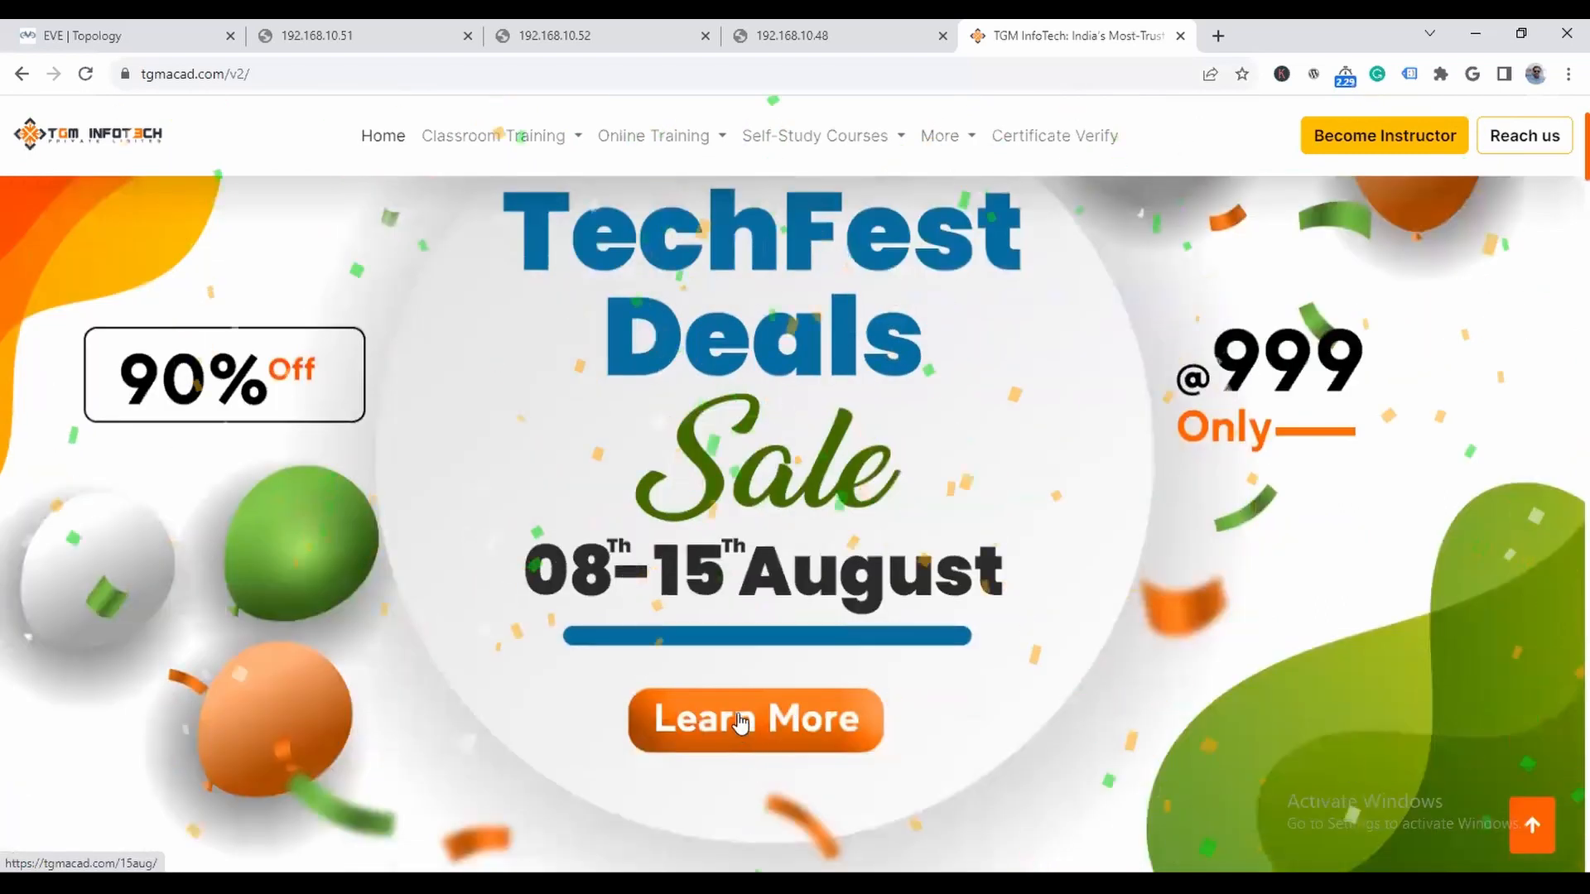
left_click(1173, 616)
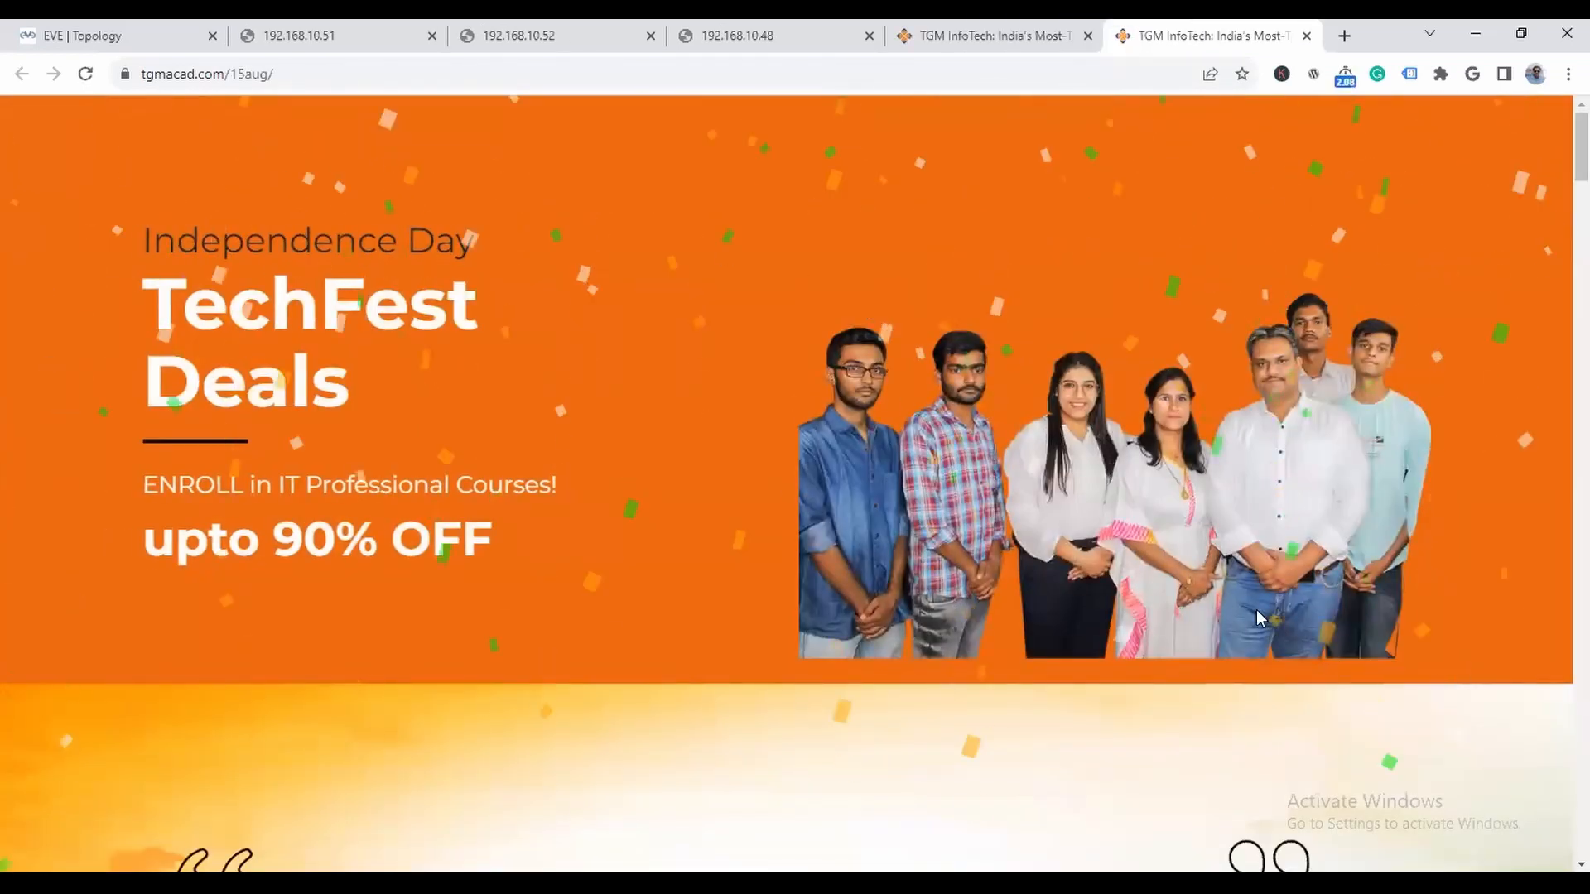
- Review the enrollment page of the CCNA 200-301 course, including its price and checkout form, and close both tgmacad.com pages
scroll(1255, 610, "down", 2)
scroll(1259, 616, "down", 15)
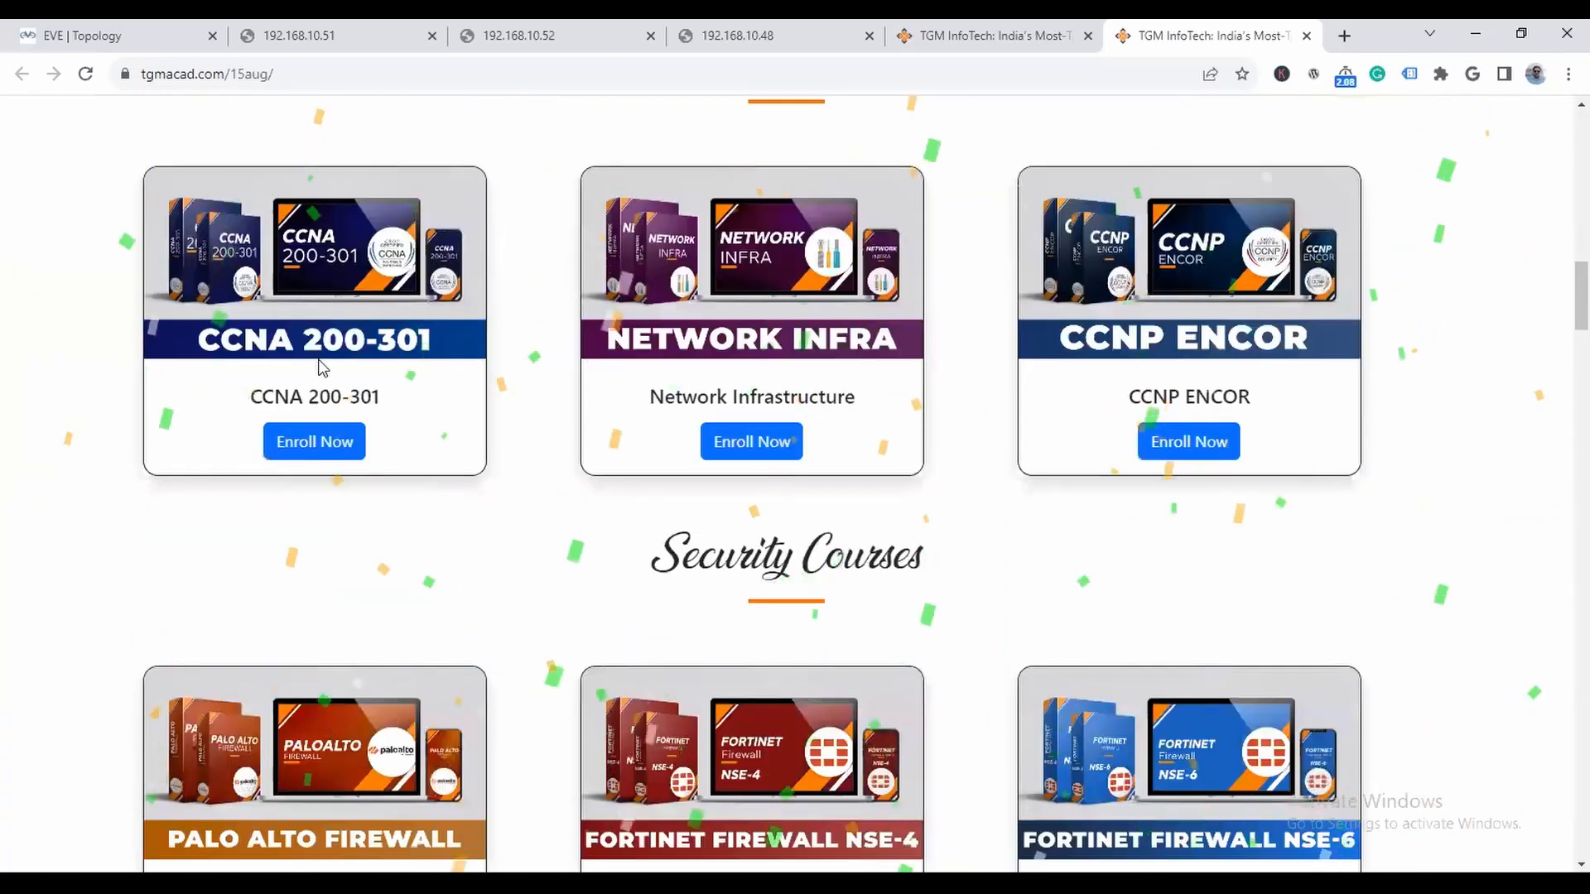
left_click(313, 448)
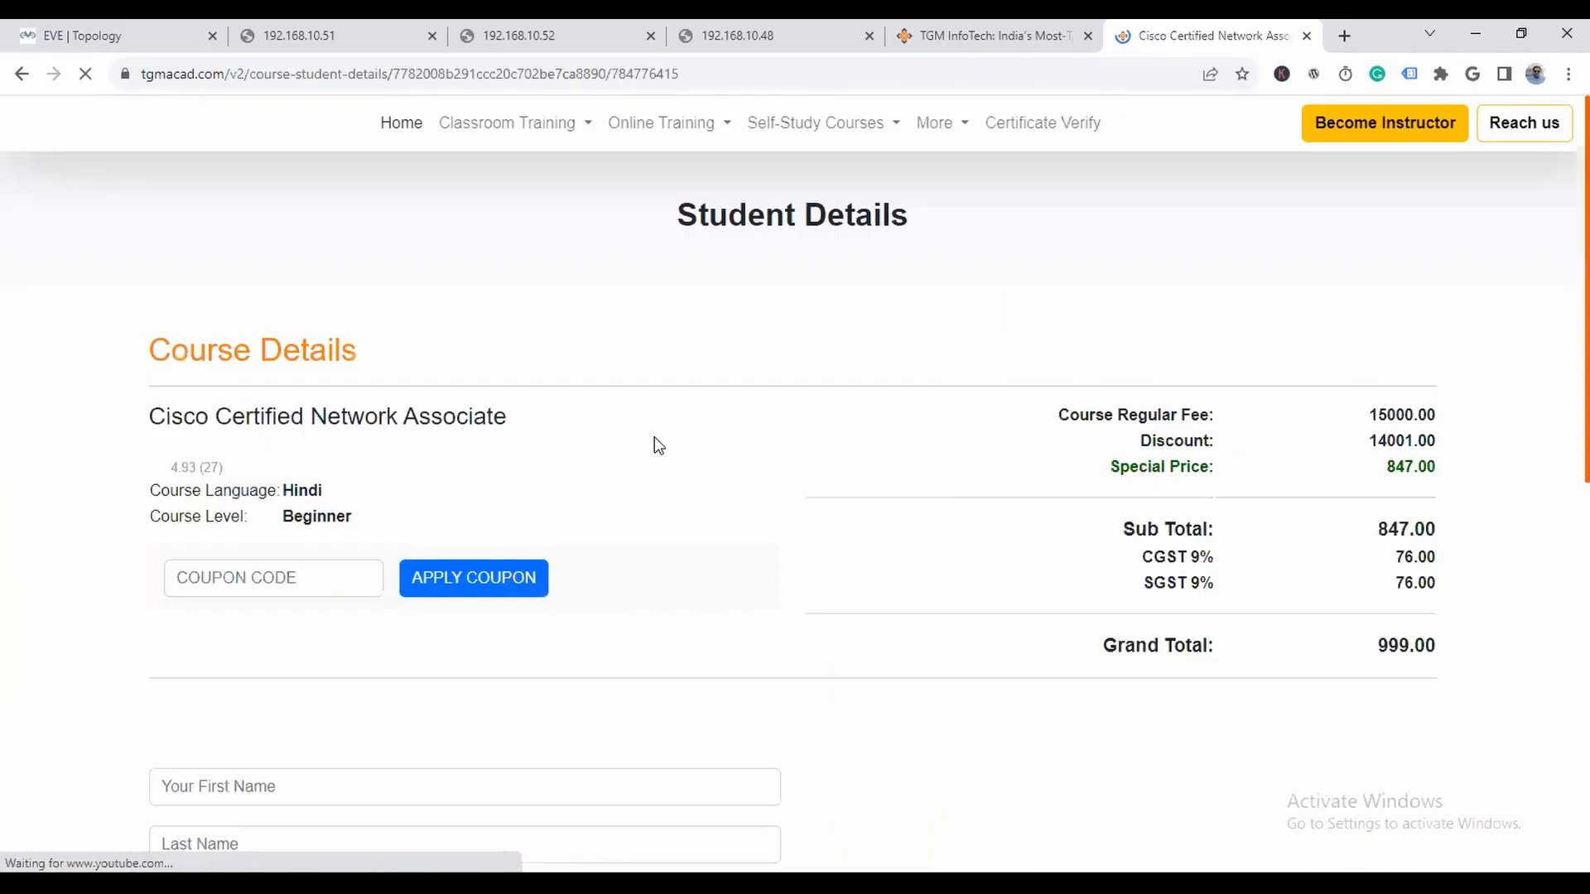
scroll(654, 444, "down", 4)
scroll(278, 356, "down", 2)
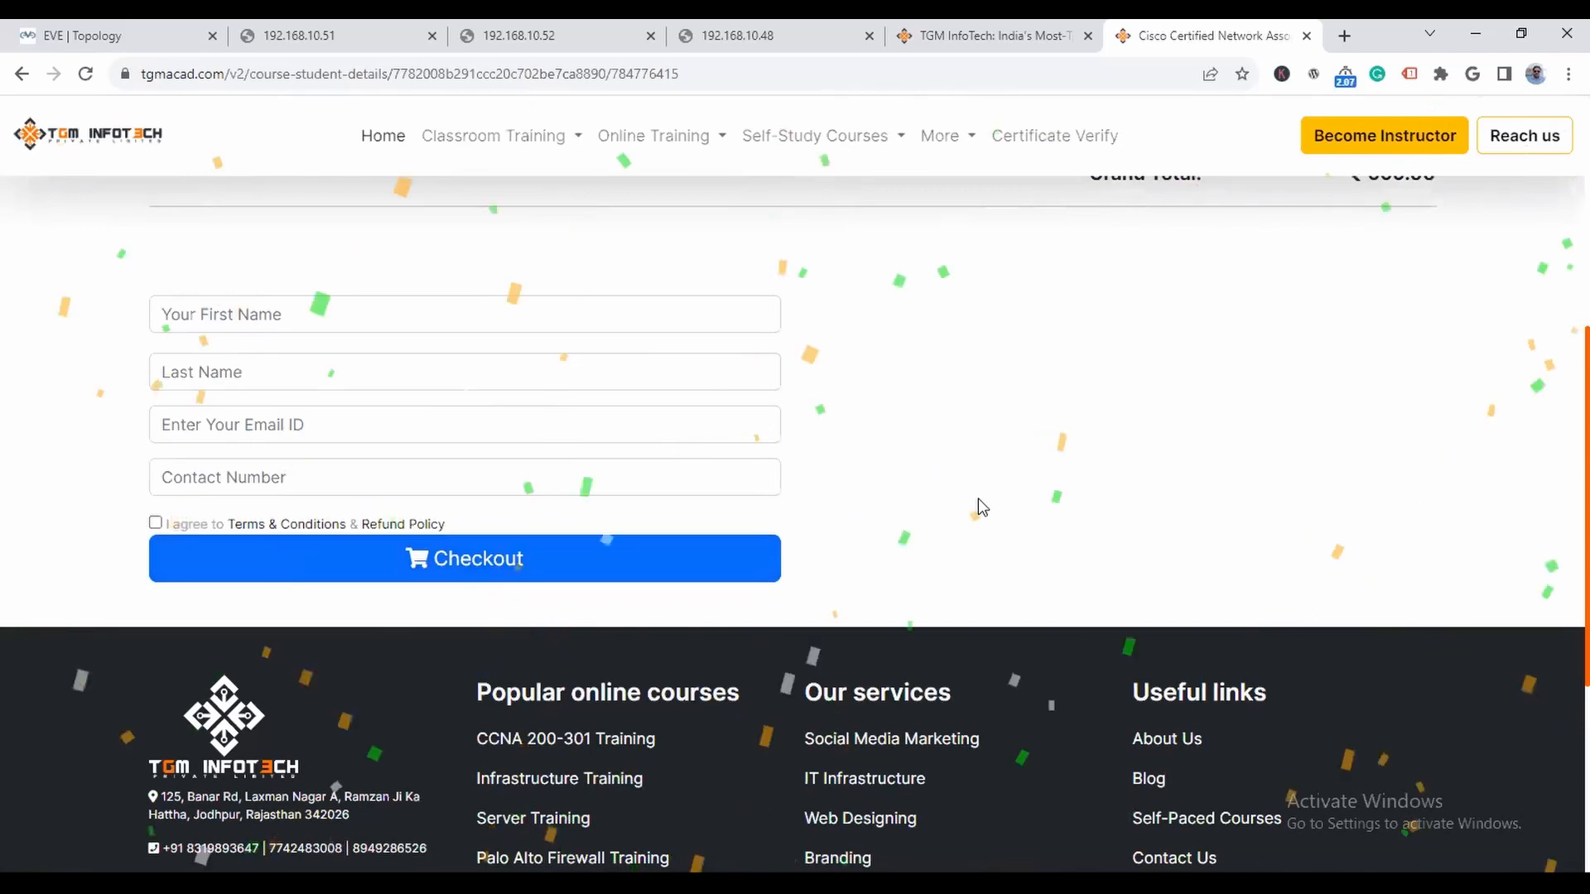
scroll(981, 507, "up", 6)
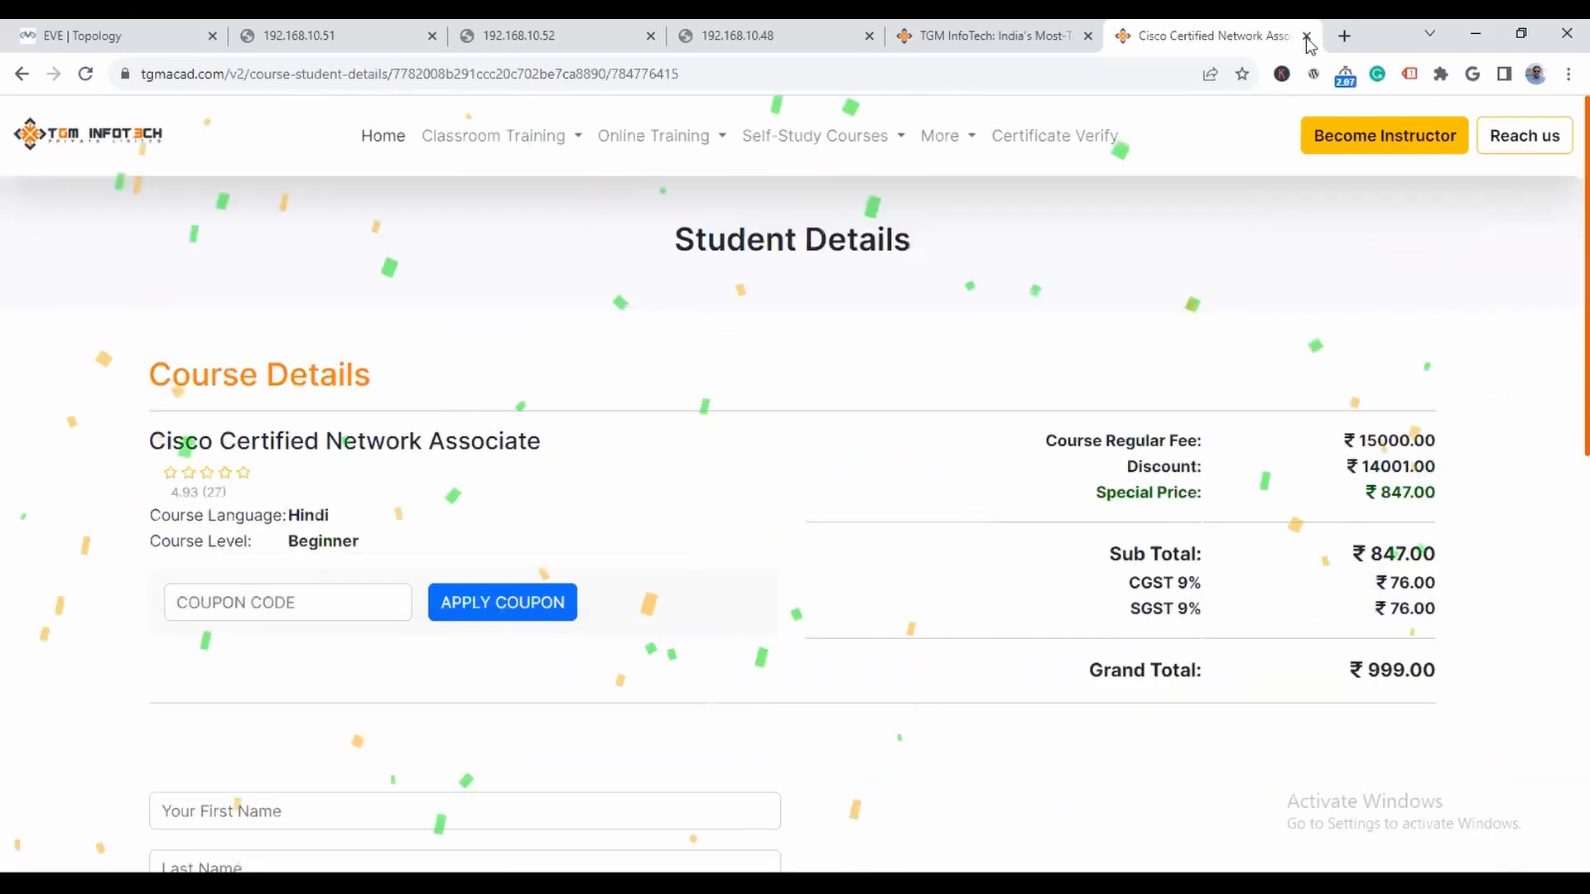
left_click(1306, 37)
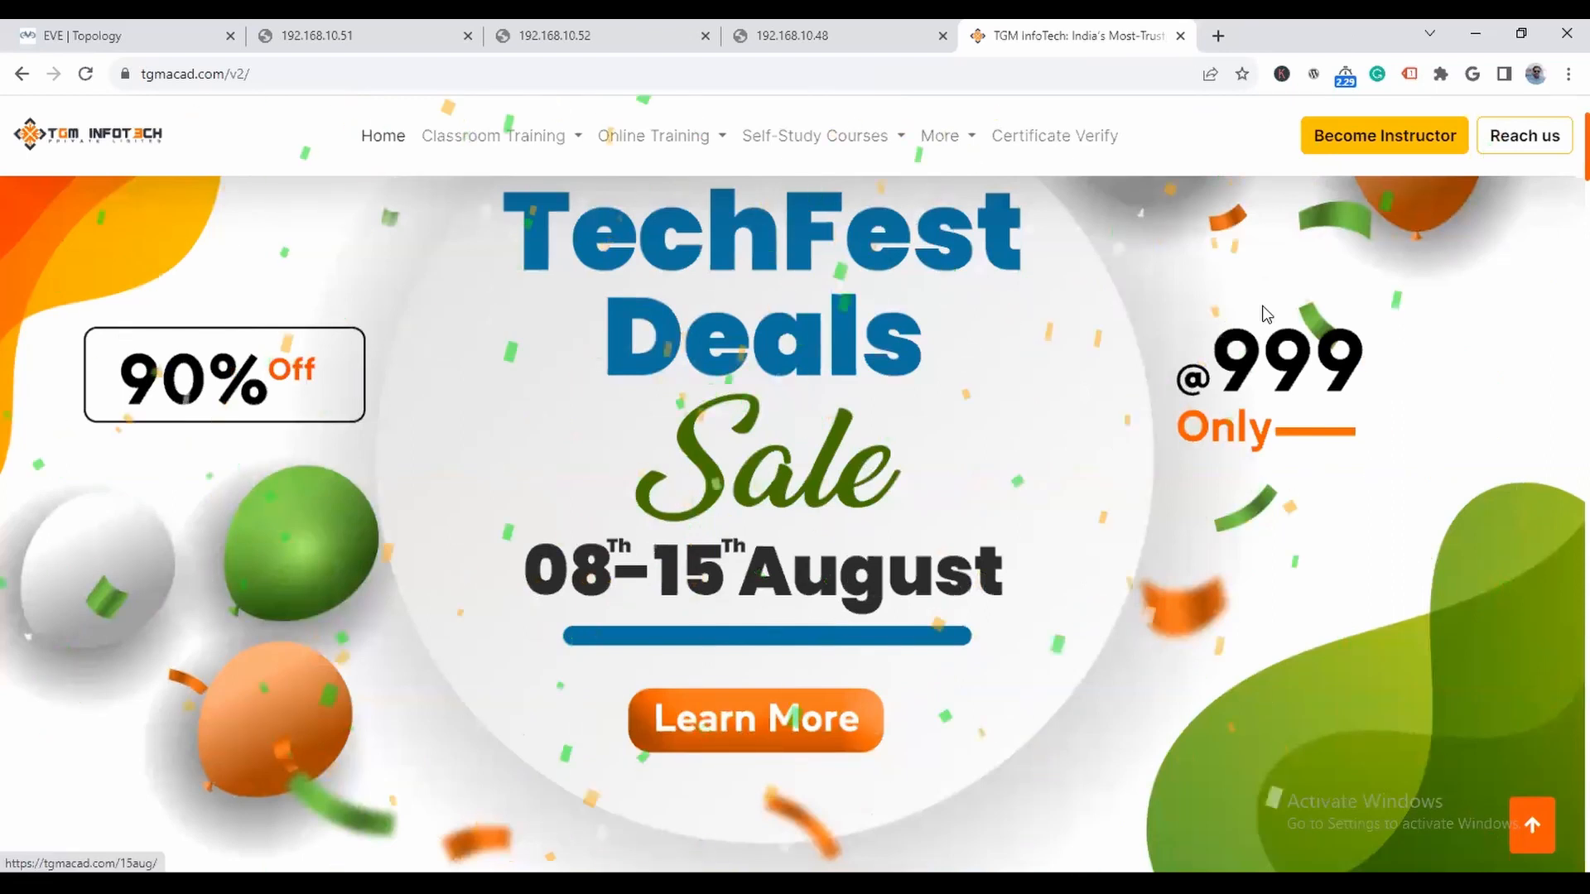
left_click(1180, 36)
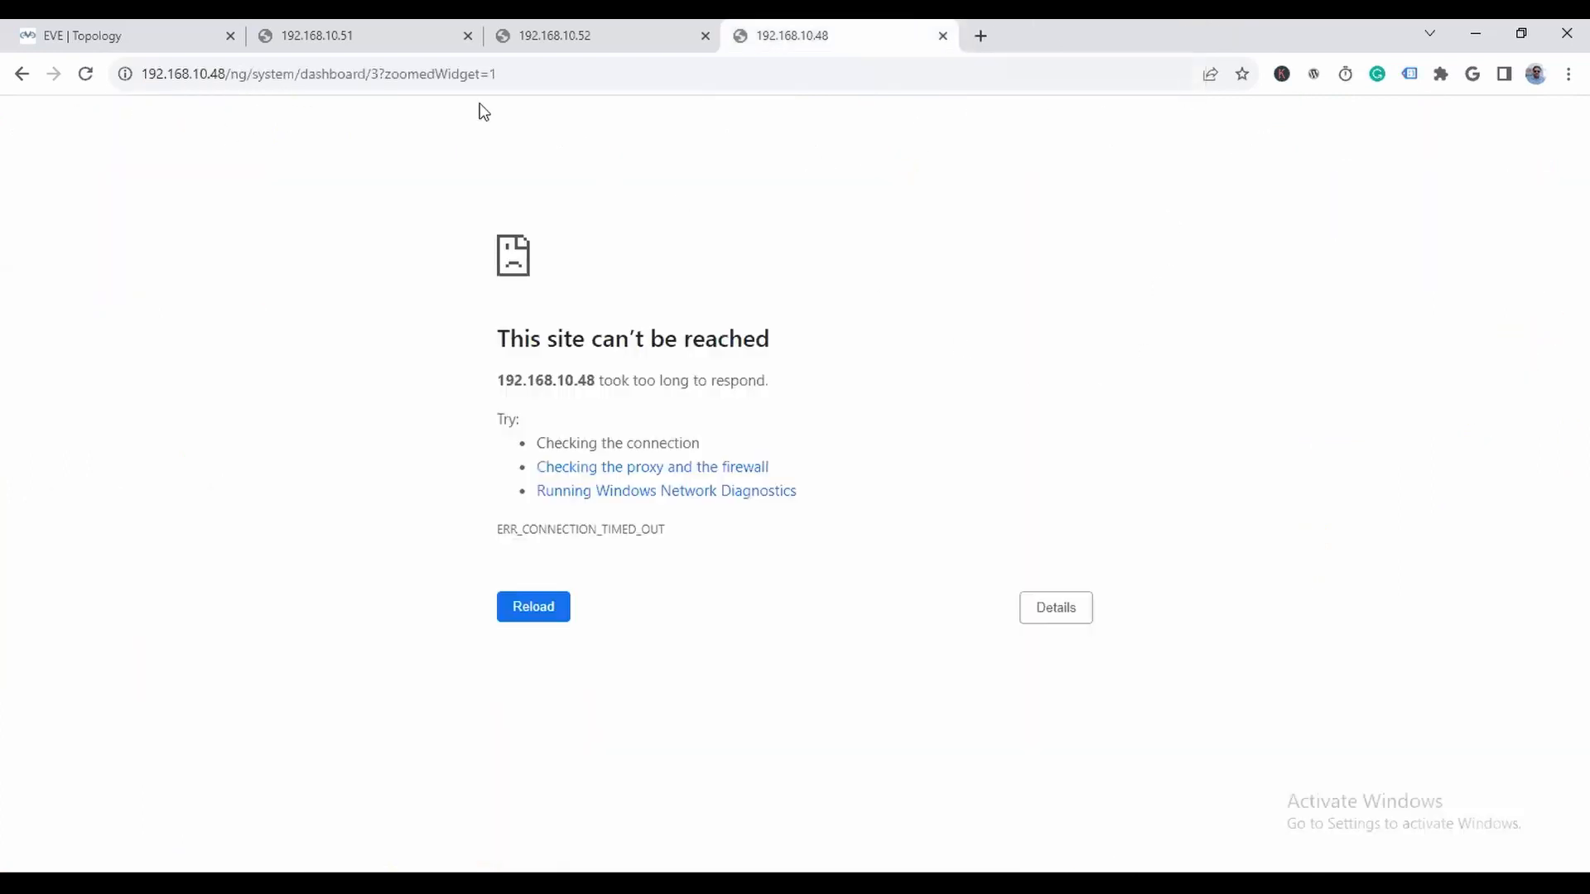
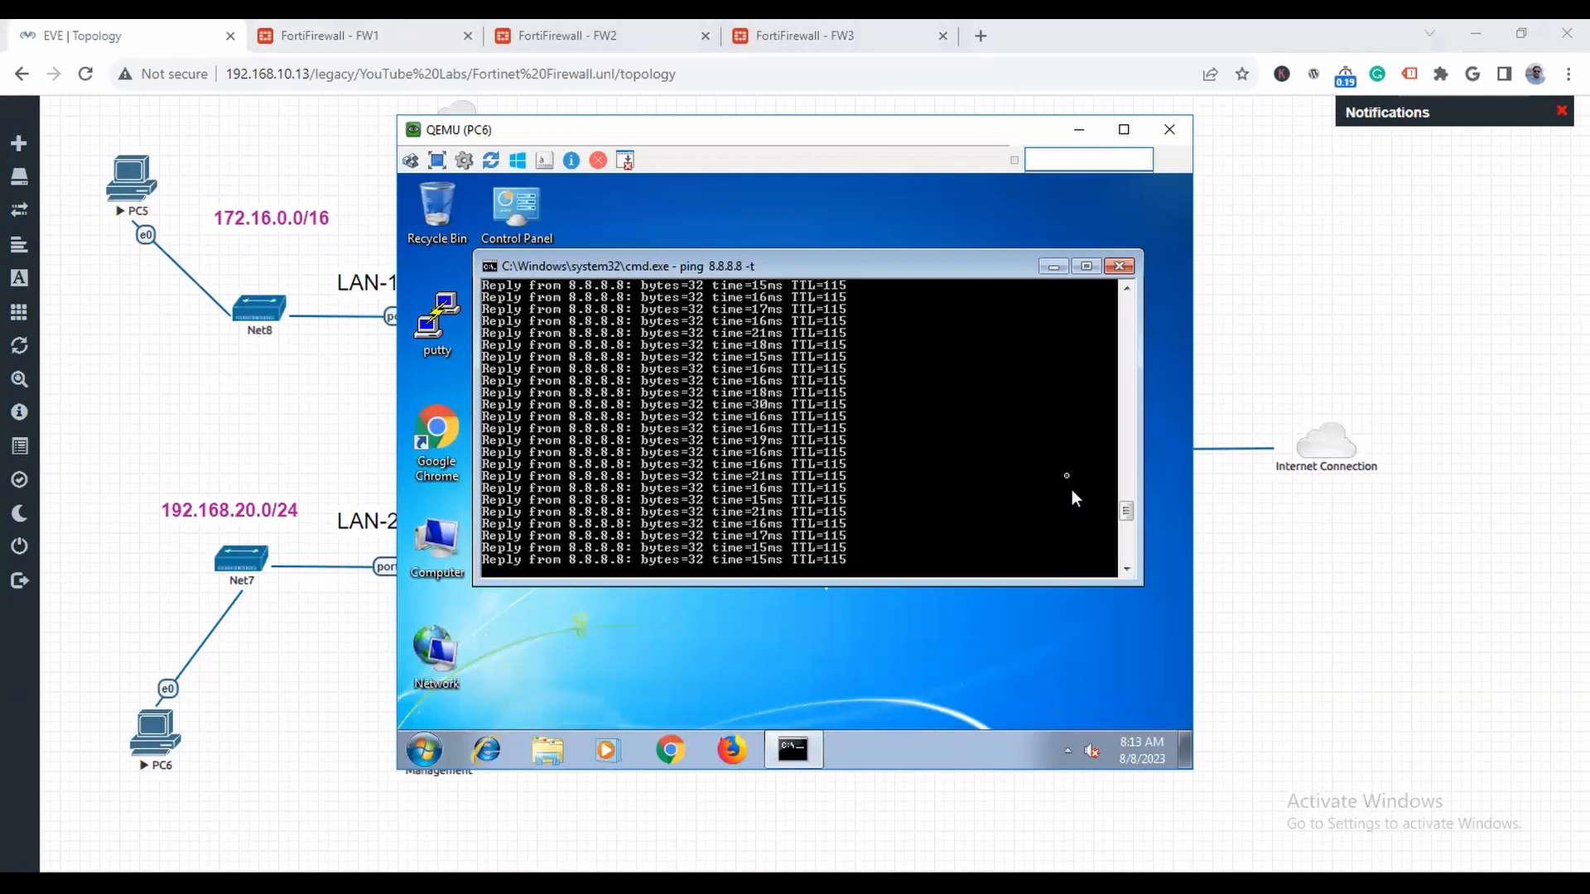
- Close the command prompt running the 8.8.8.8 ping on PC6 and load google.com in its Chrome browser
left_click(1120, 266)
left_click(671, 751)
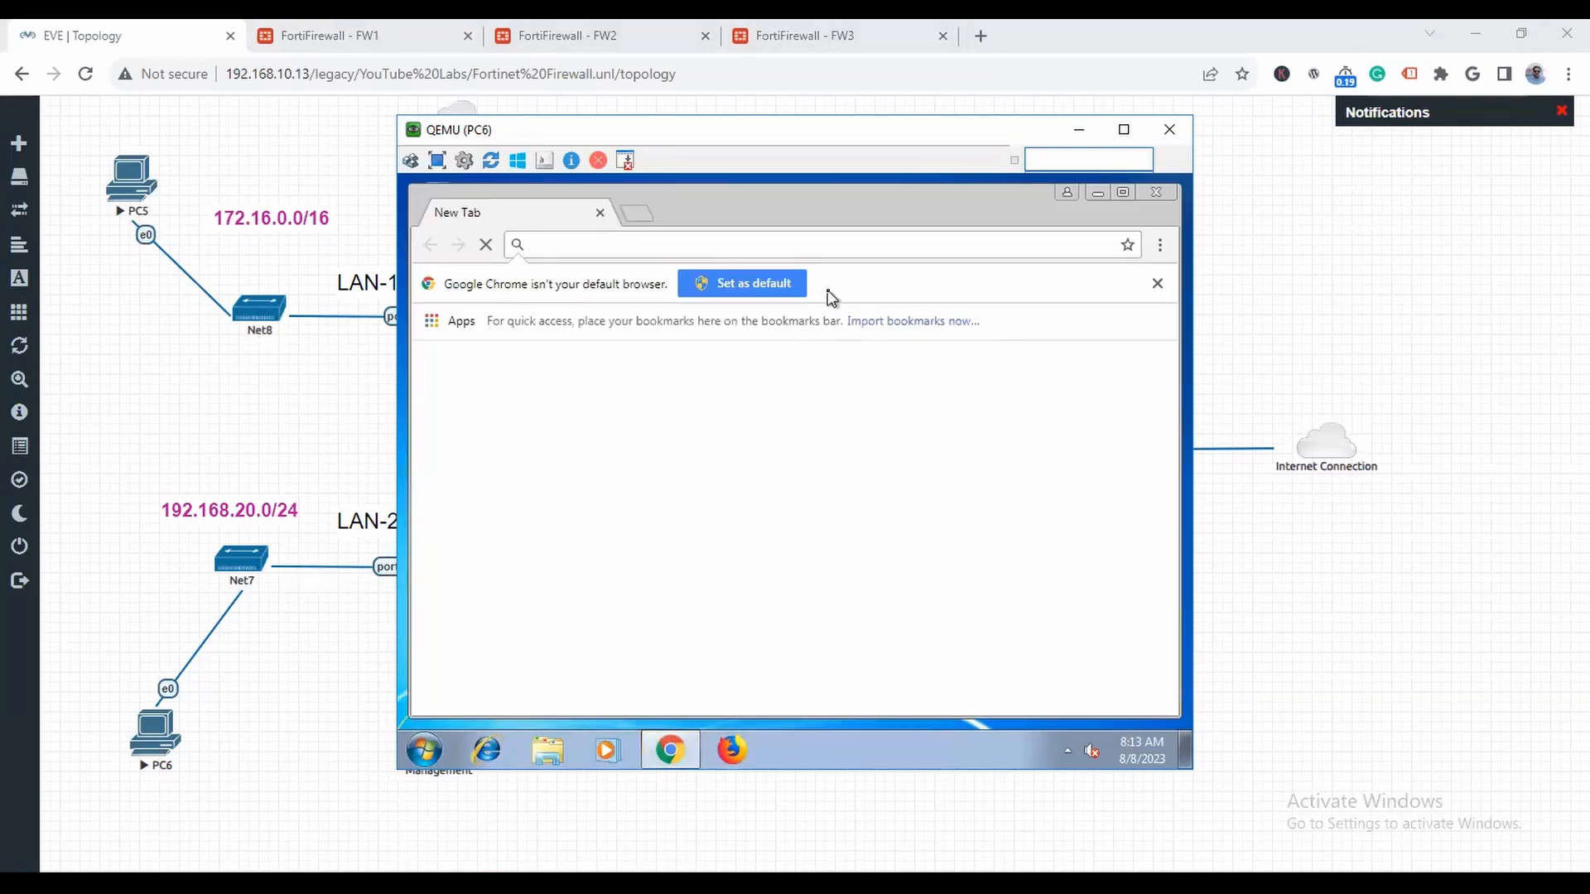
type("google.")
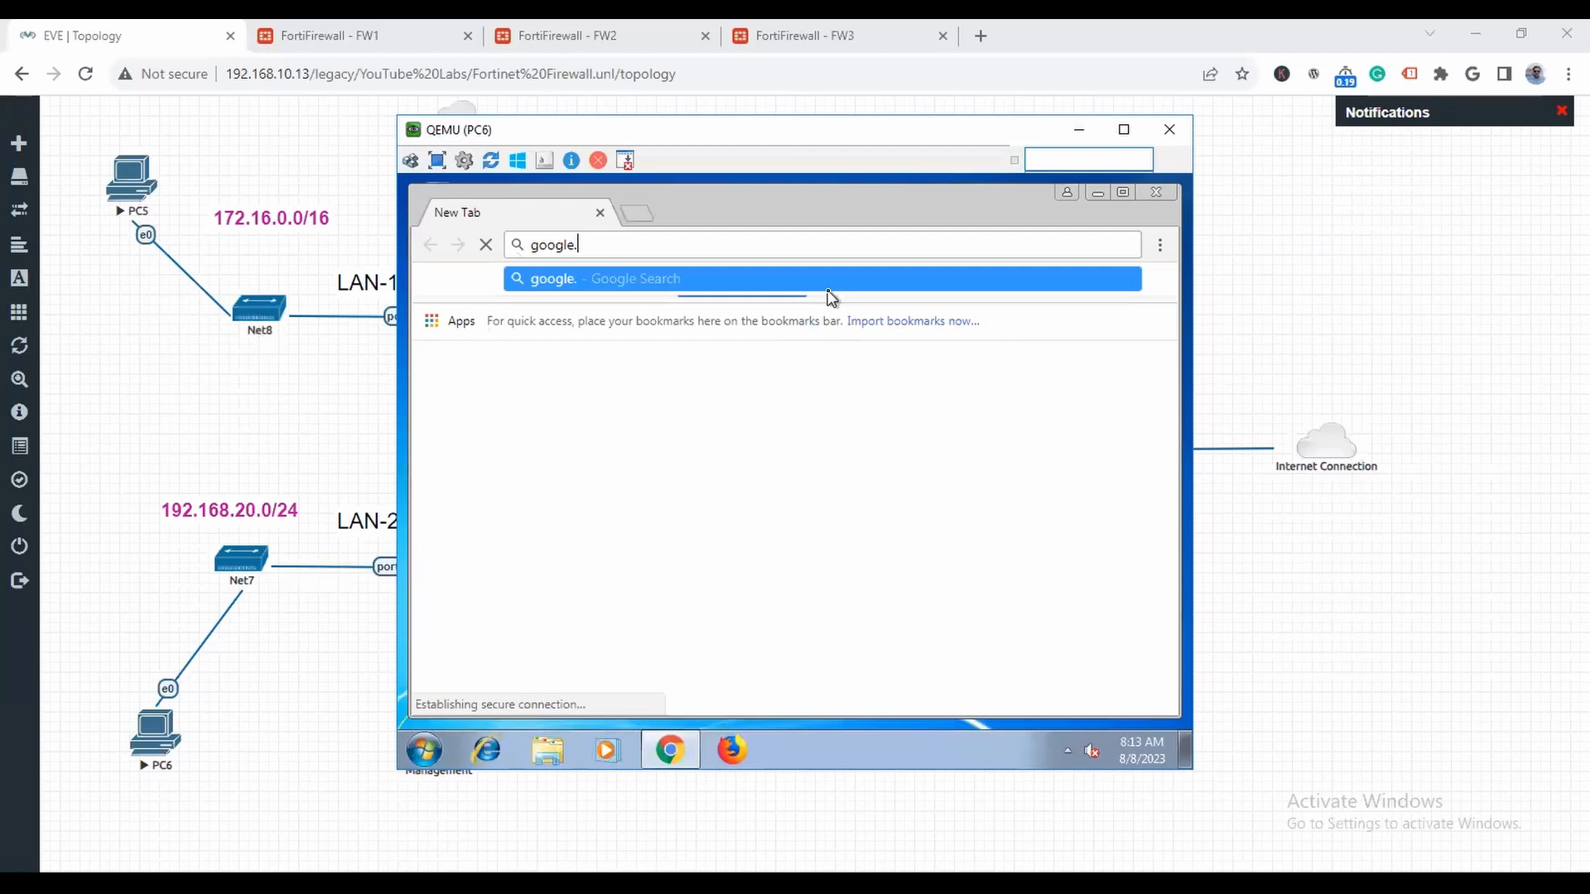
type("com")
key("Return")
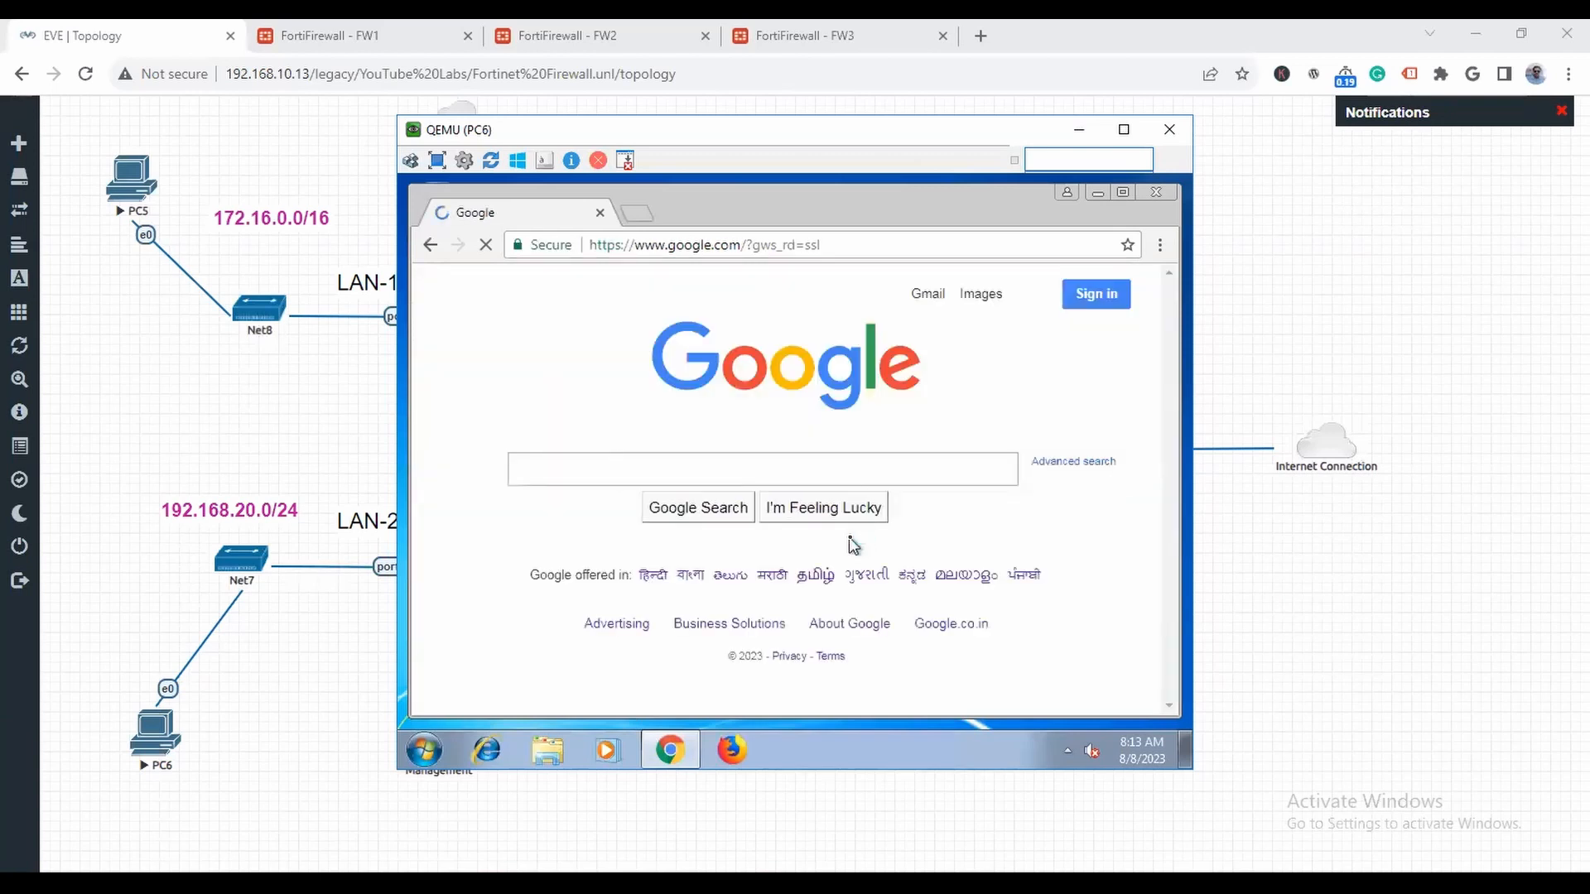
- Close PC6's browser and console window, and switch to PC5's console
left_click(1156, 192)
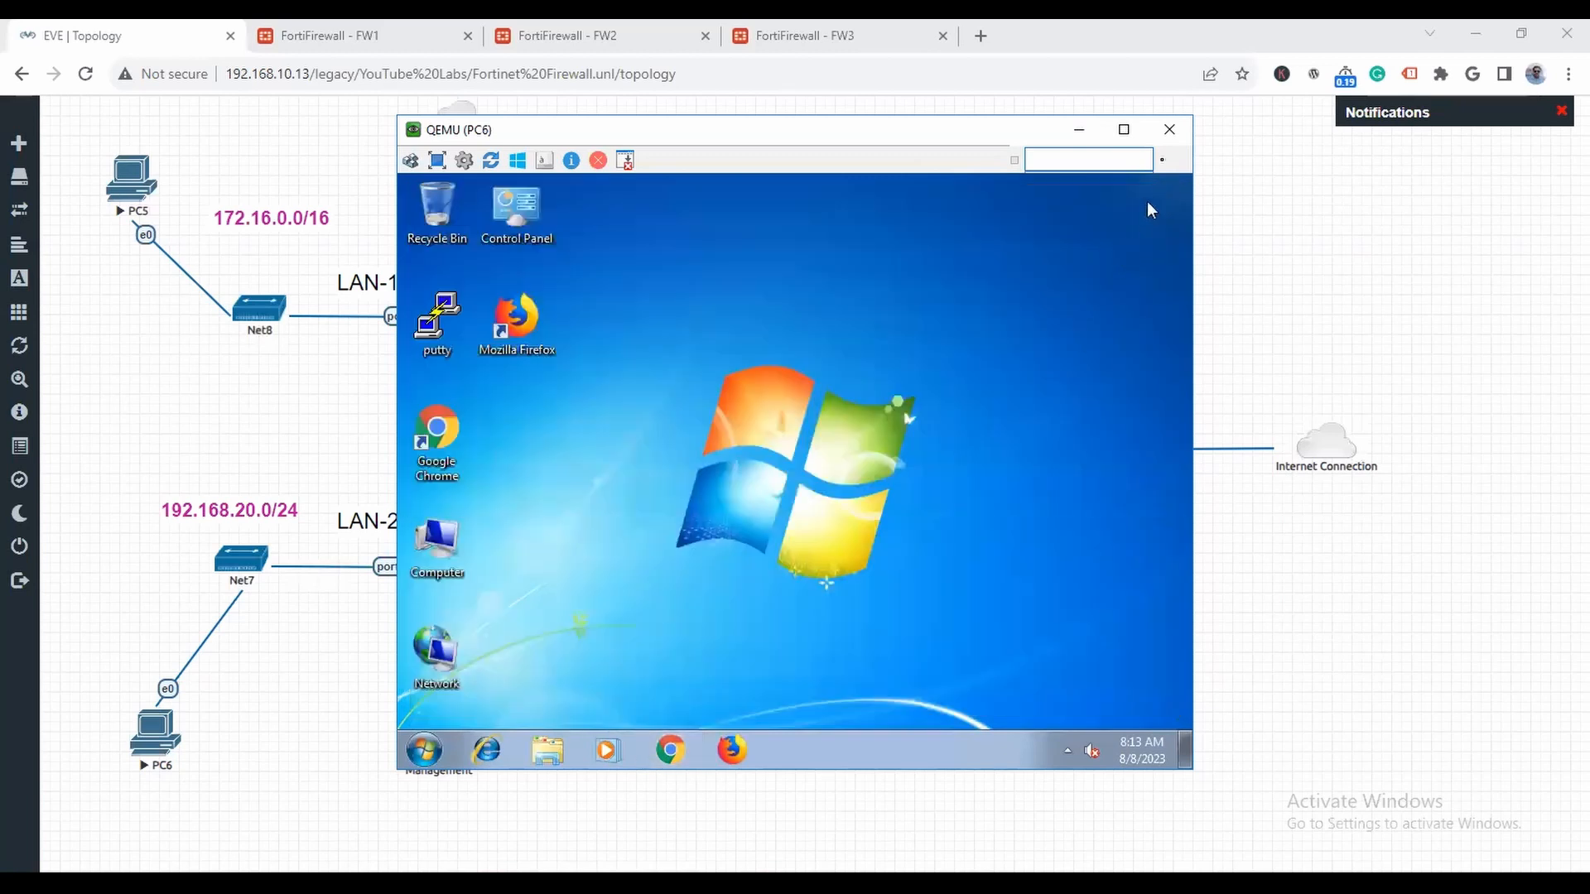
left_click(1169, 129)
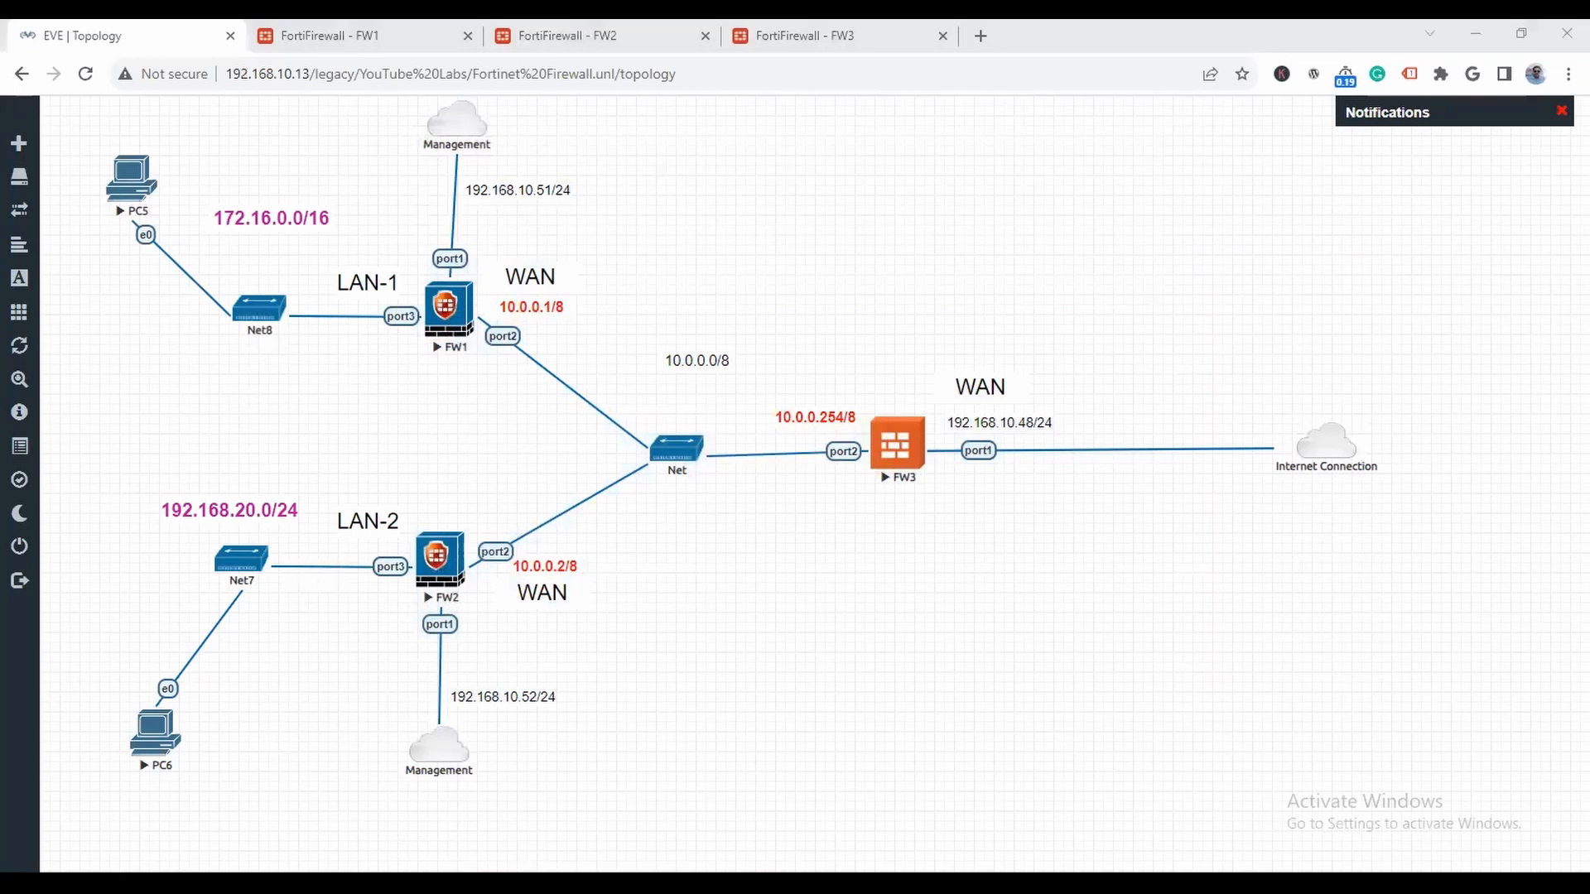
key("alt+Tab")
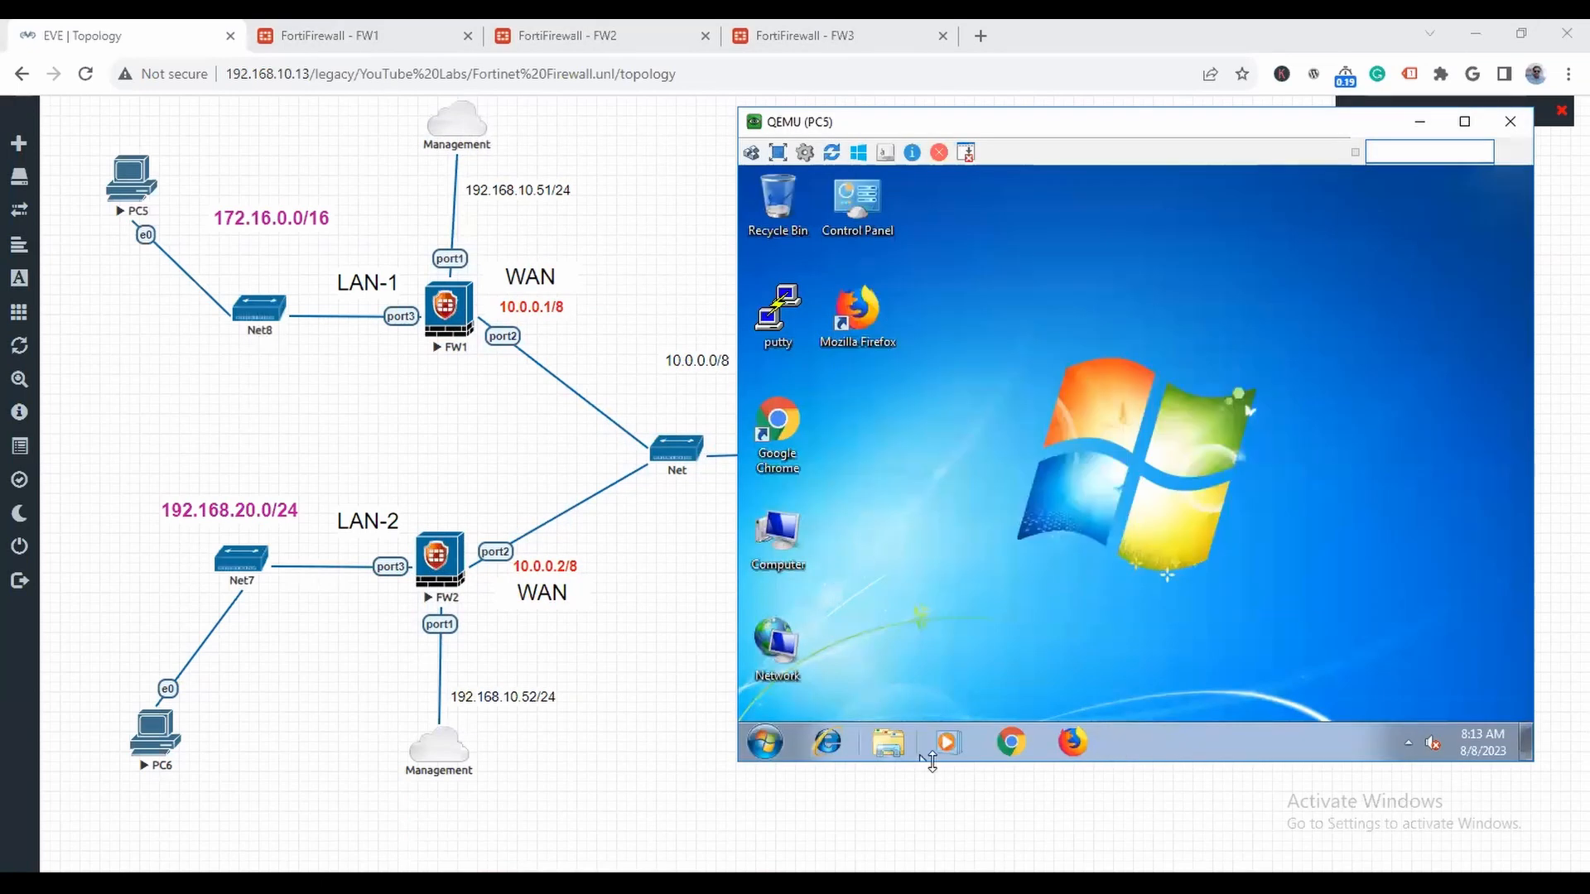
- Load tgmacad.com in the Chrome browser on PC5 to test its internet access
left_click(1007, 742)
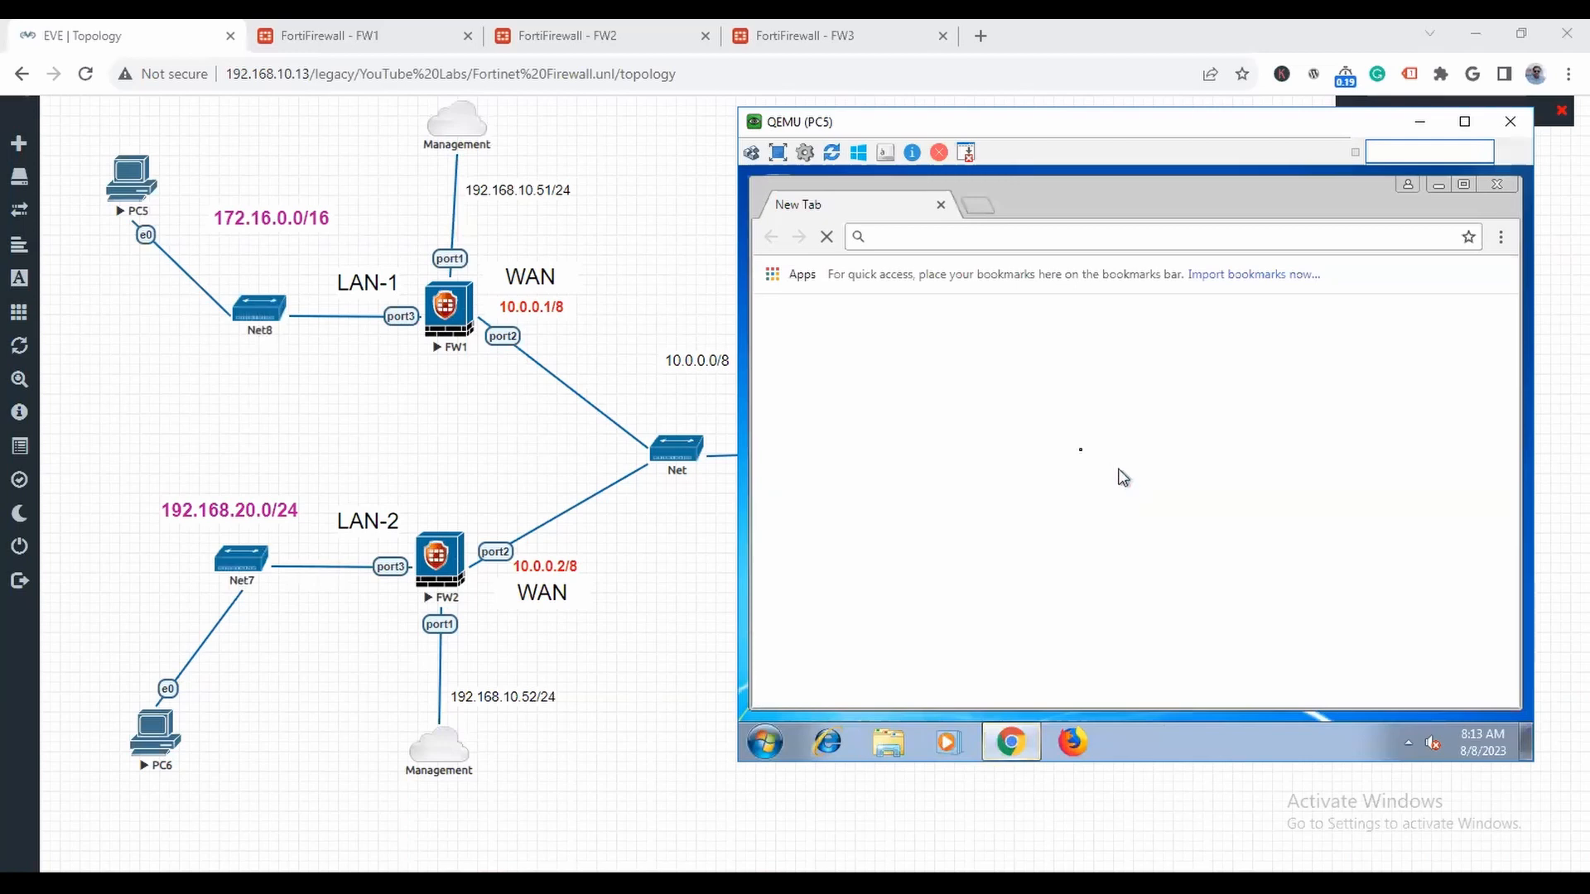
type("tgm")
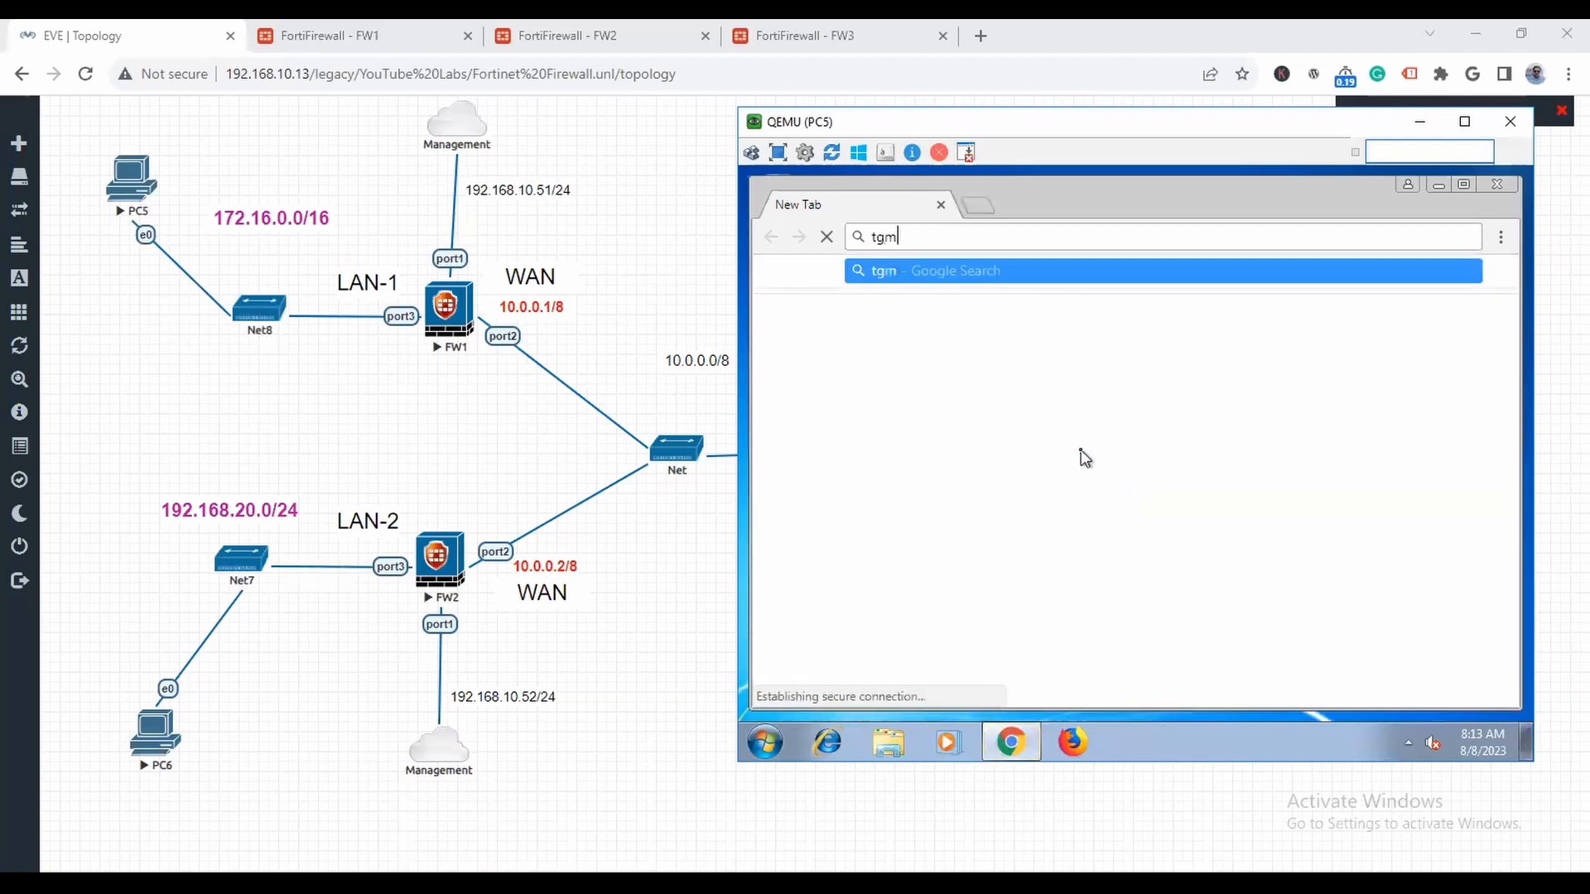
type("acad.com")
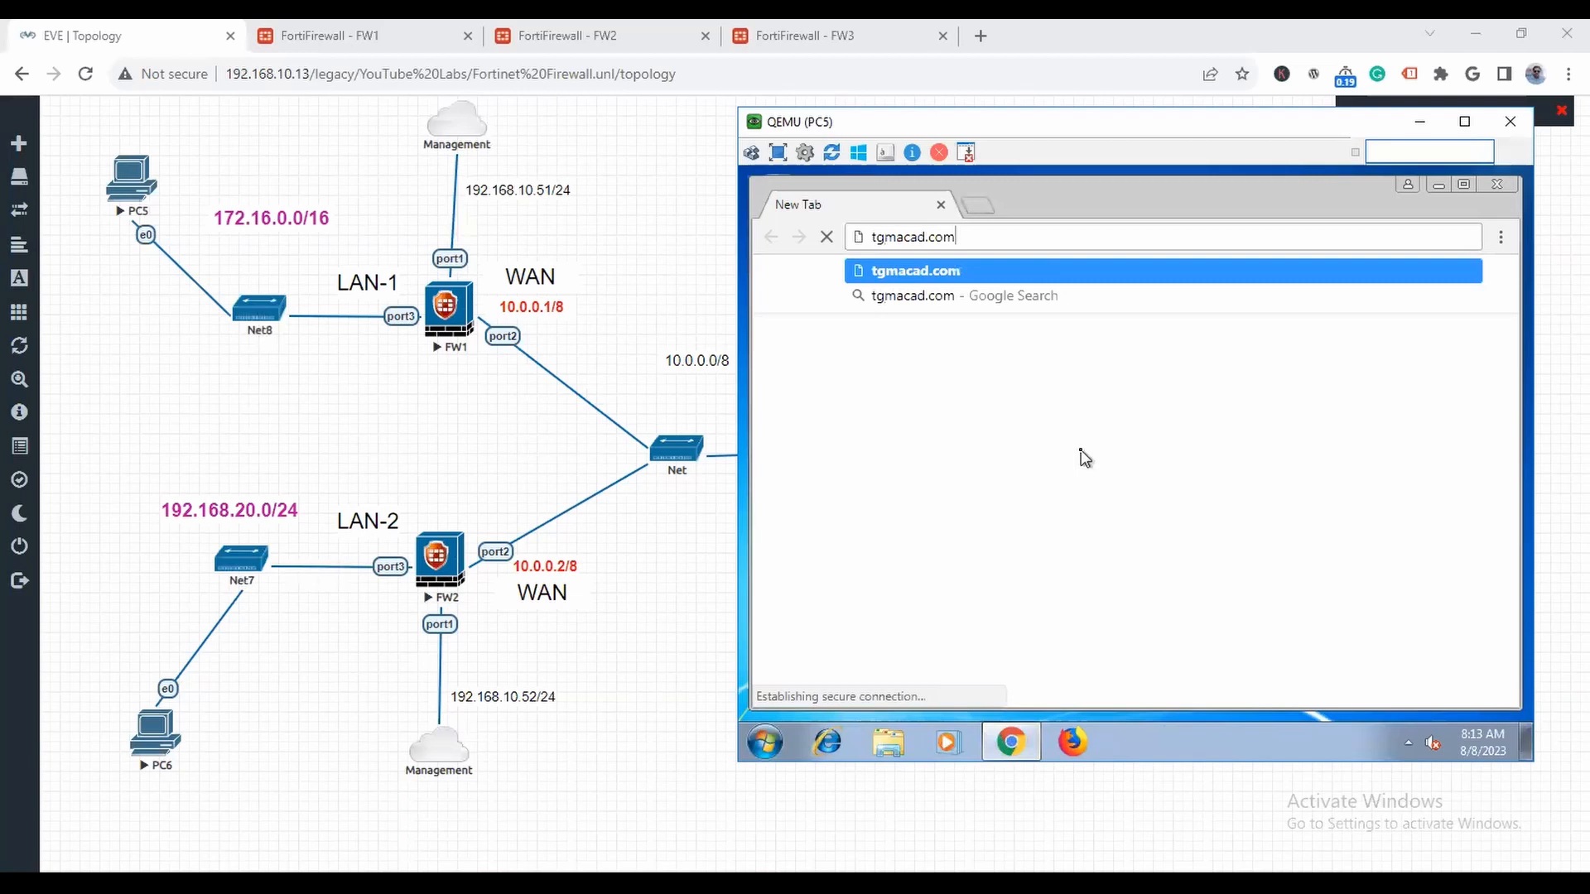
key("Return")
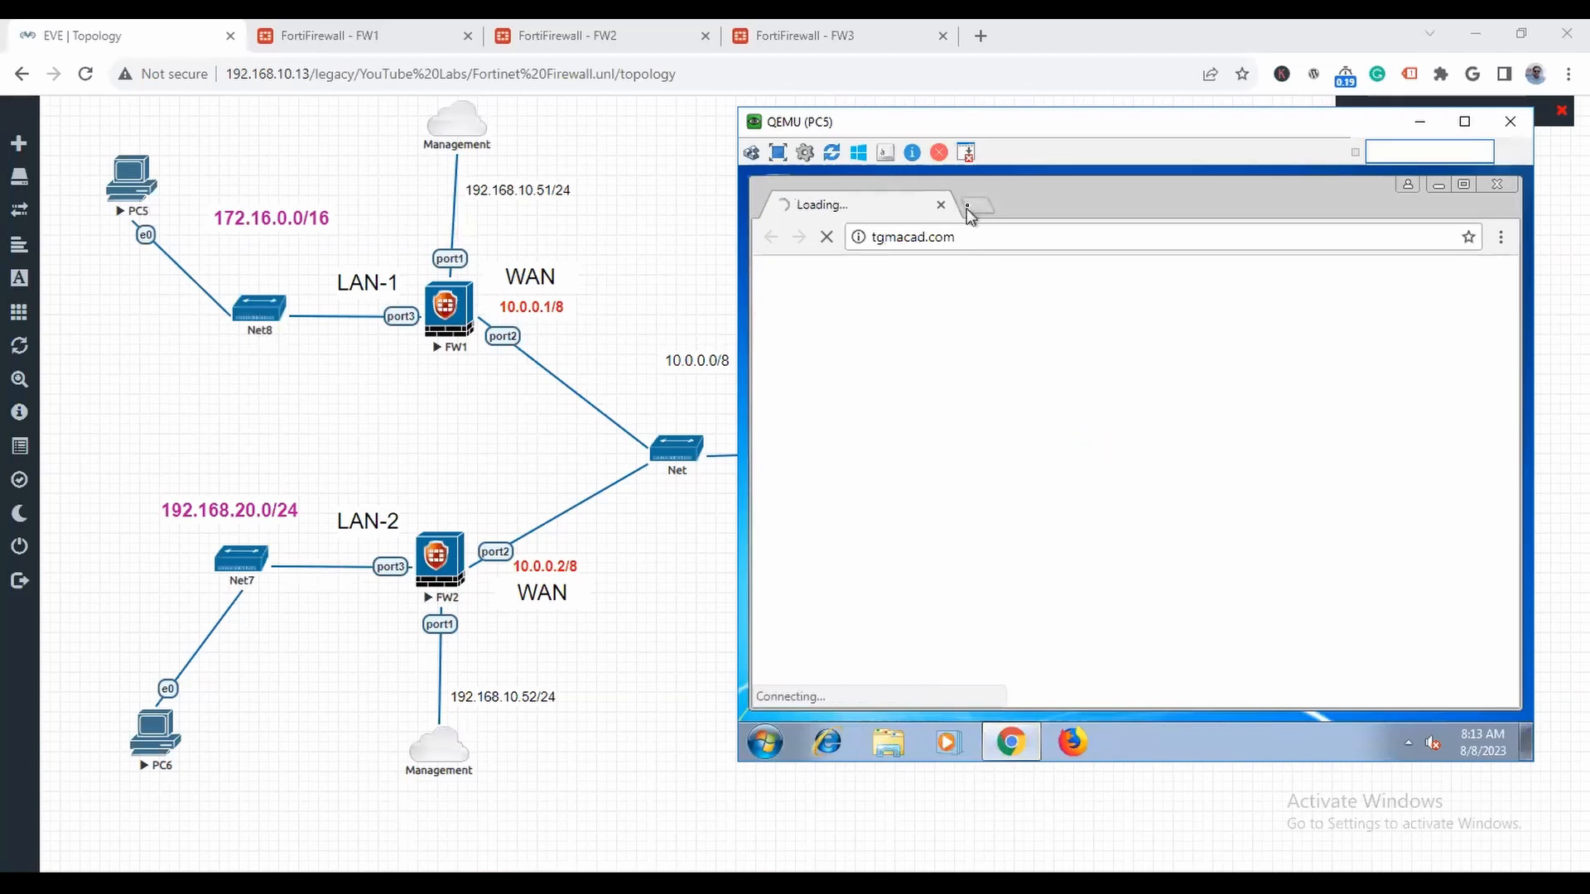
- Load google.com in a second browser tab on PC5, check how both pages load, and close the browser
left_click(979, 204)
type("google.com")
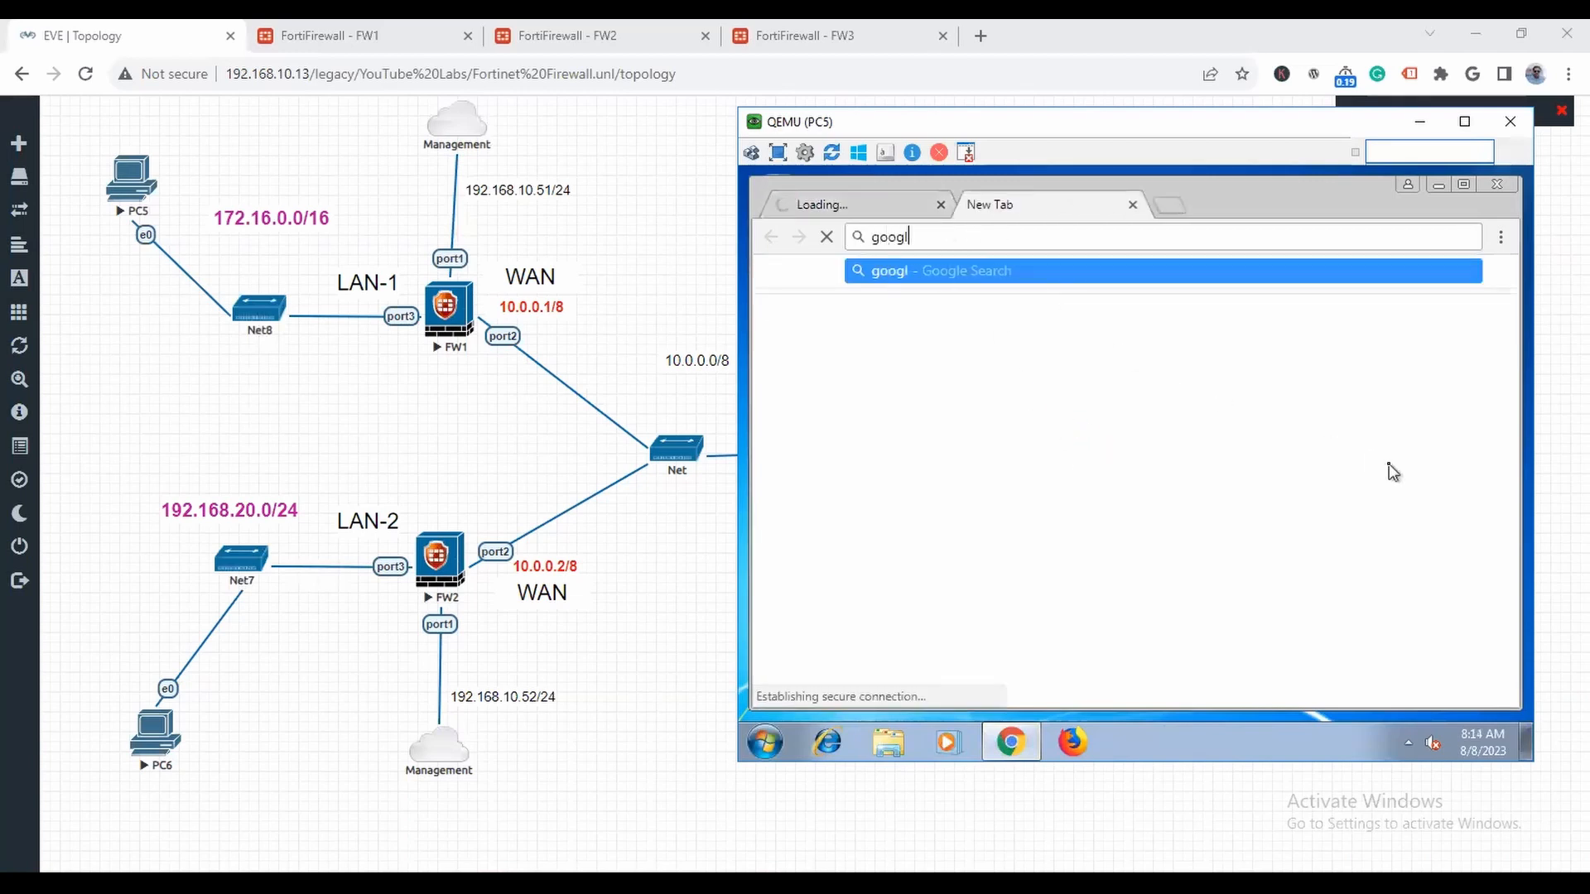
key("Return")
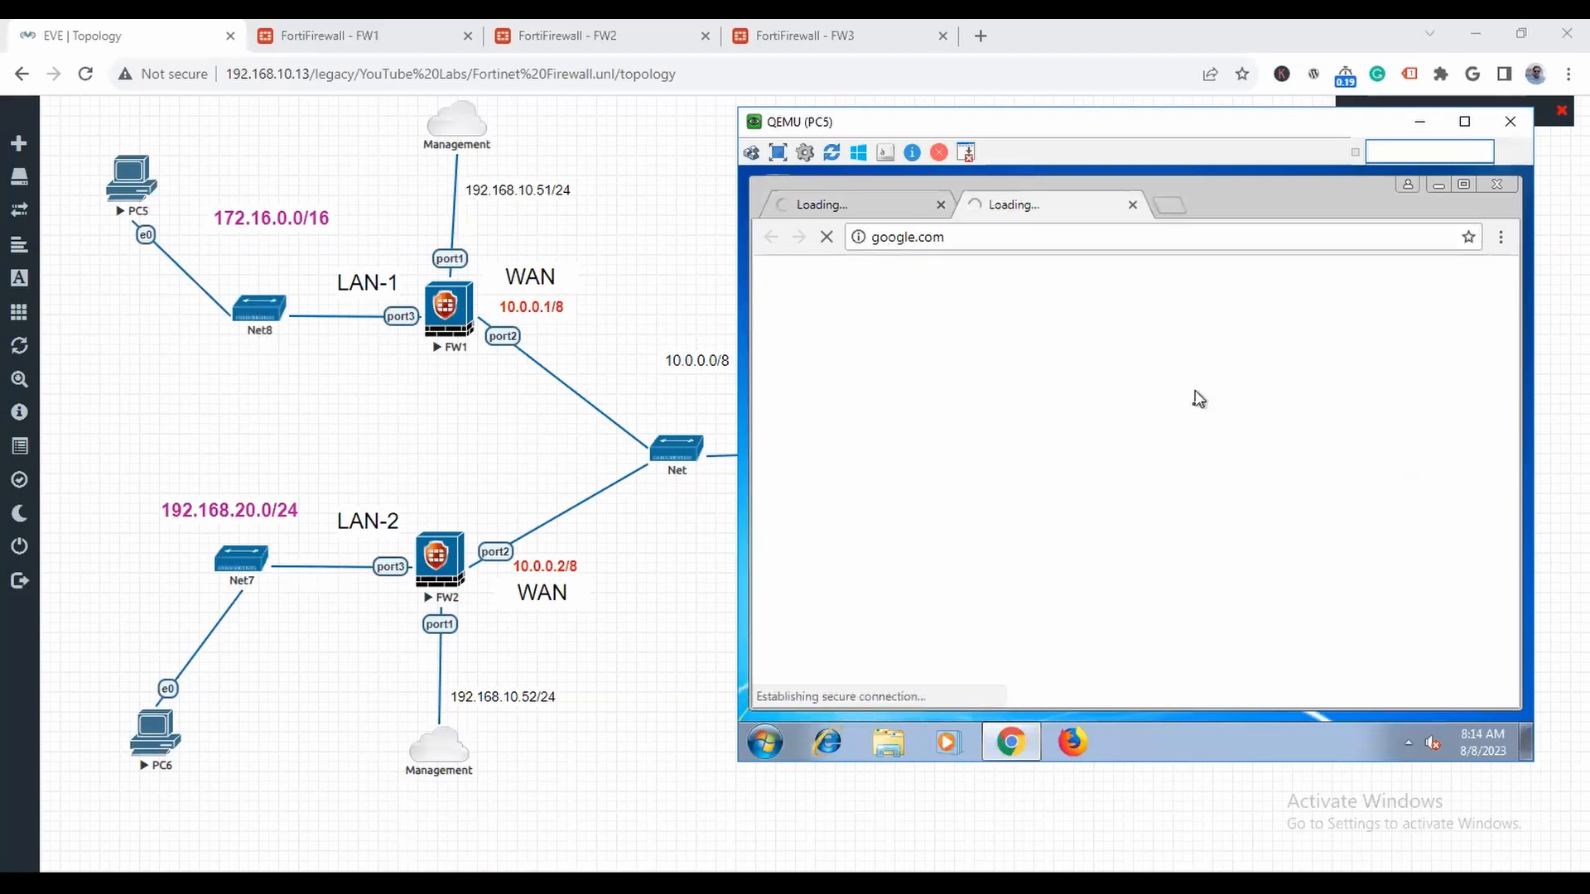
left_click(858, 217)
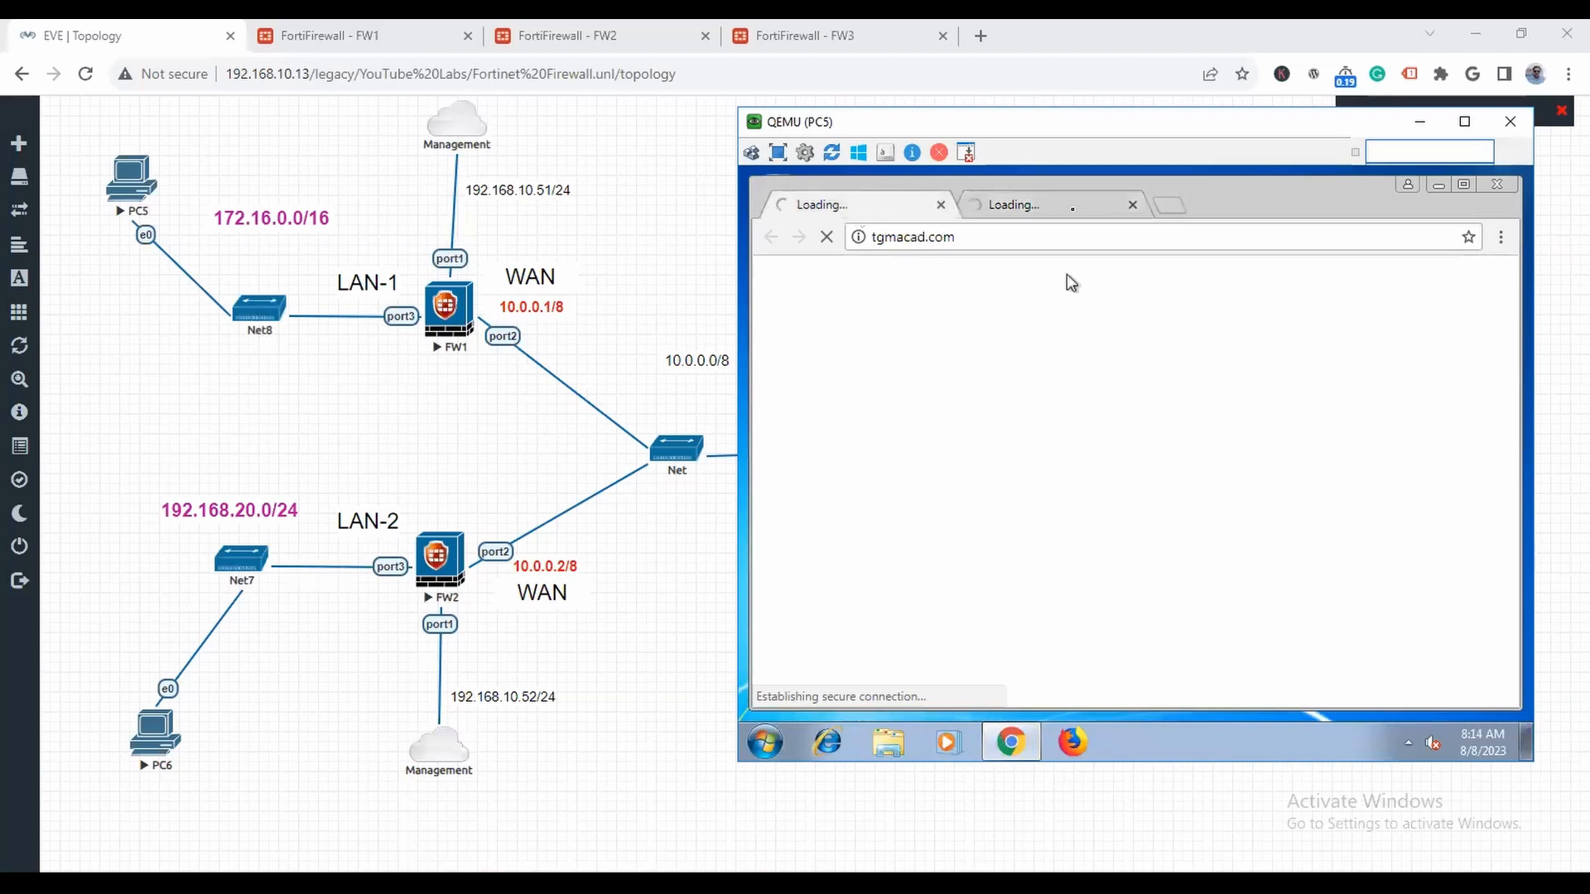
left_click(1070, 213)
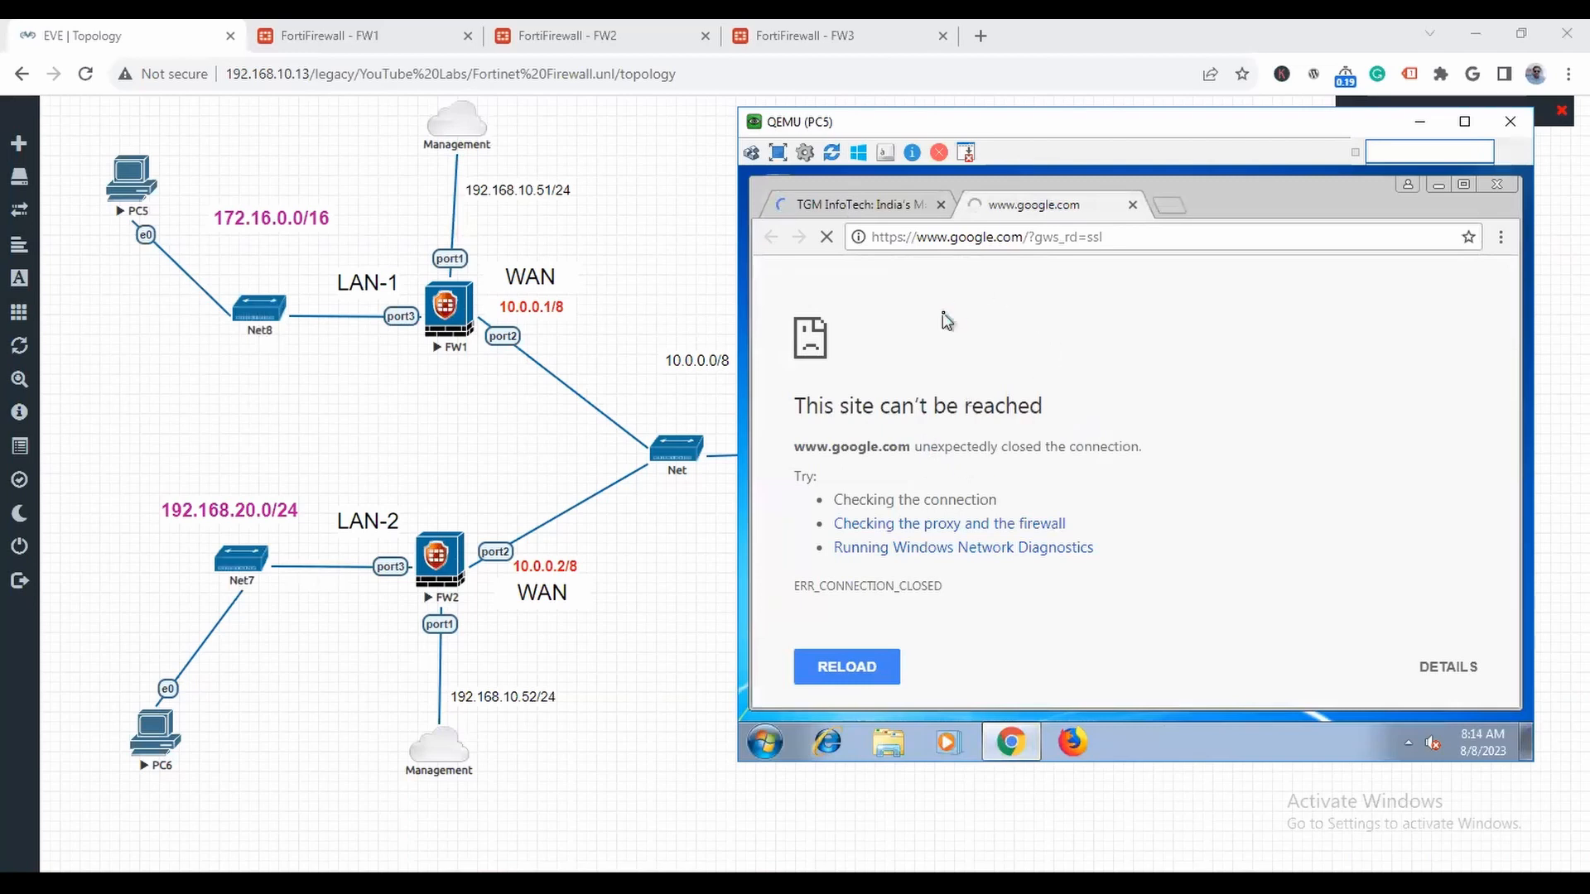
left_click(885, 207)
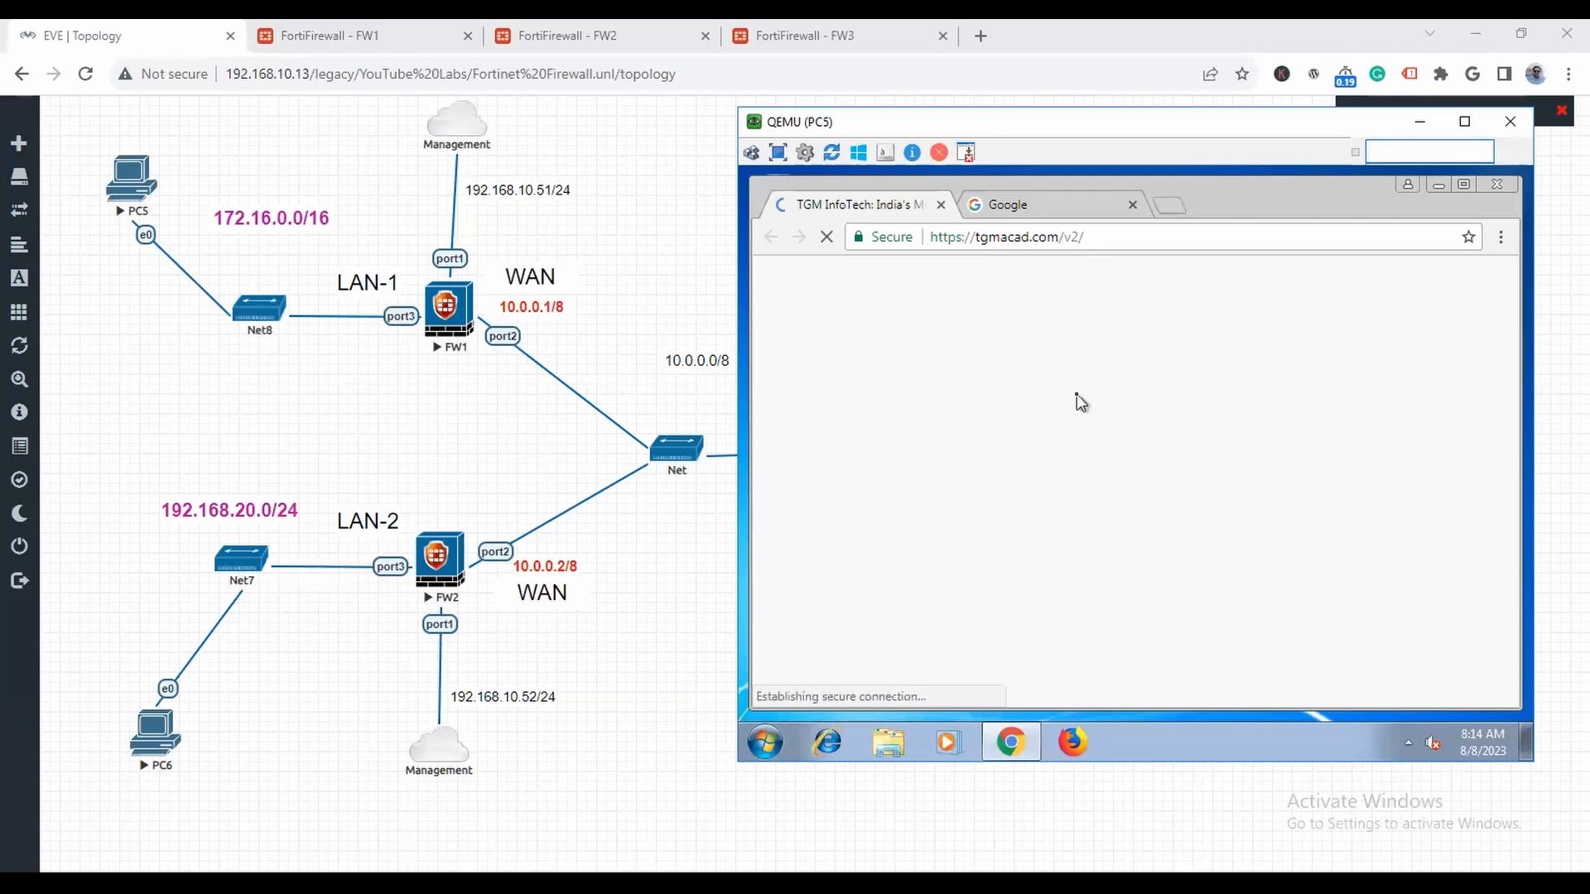
left_click(1017, 212)
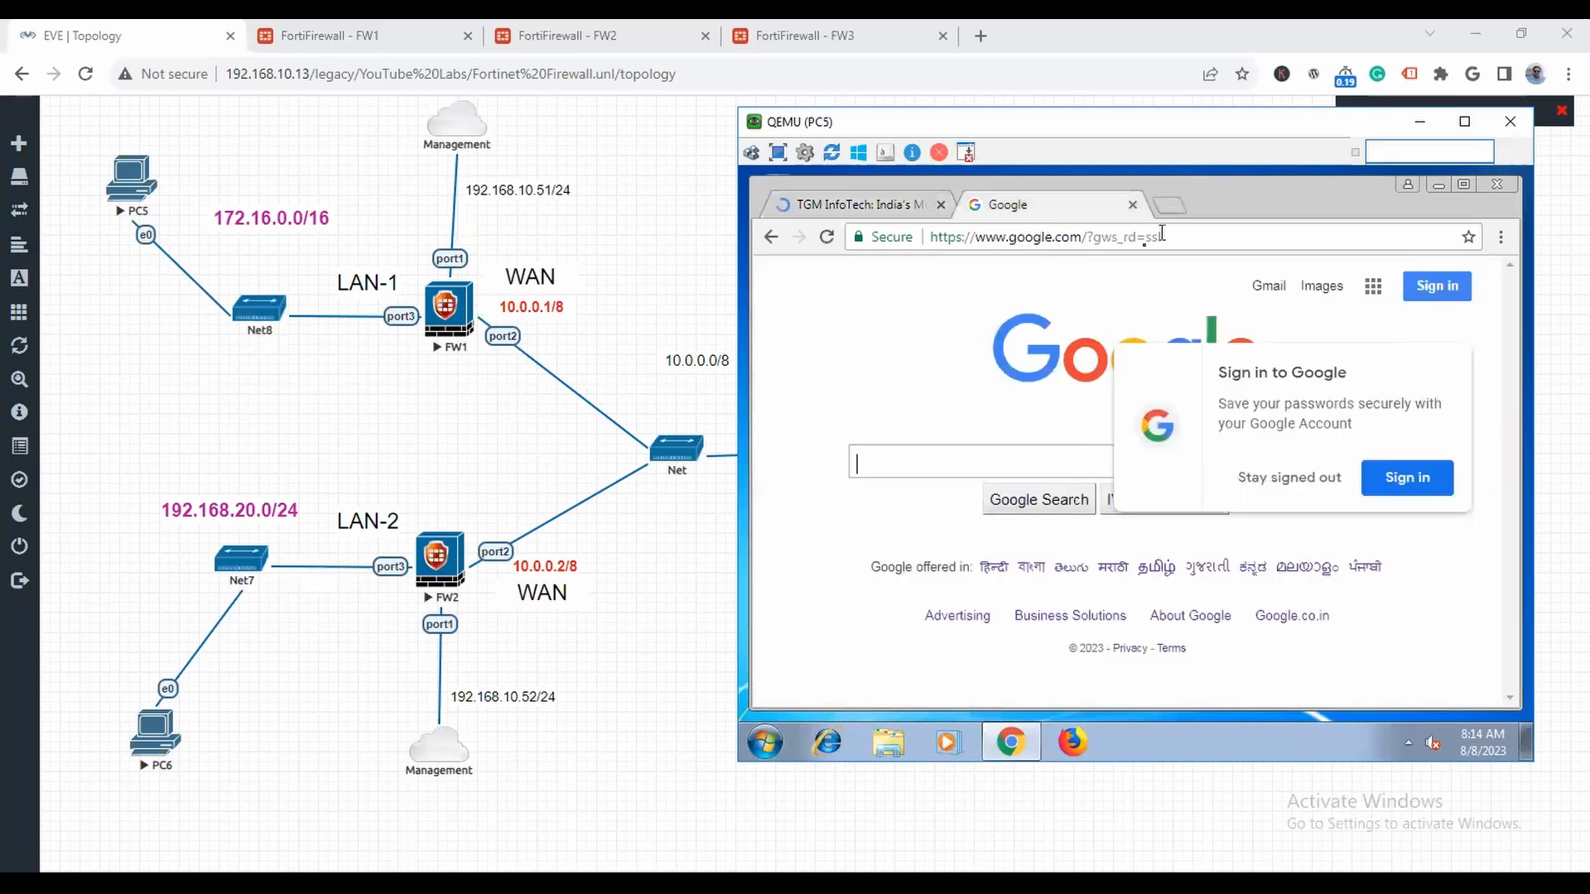
left_click(1498, 185)
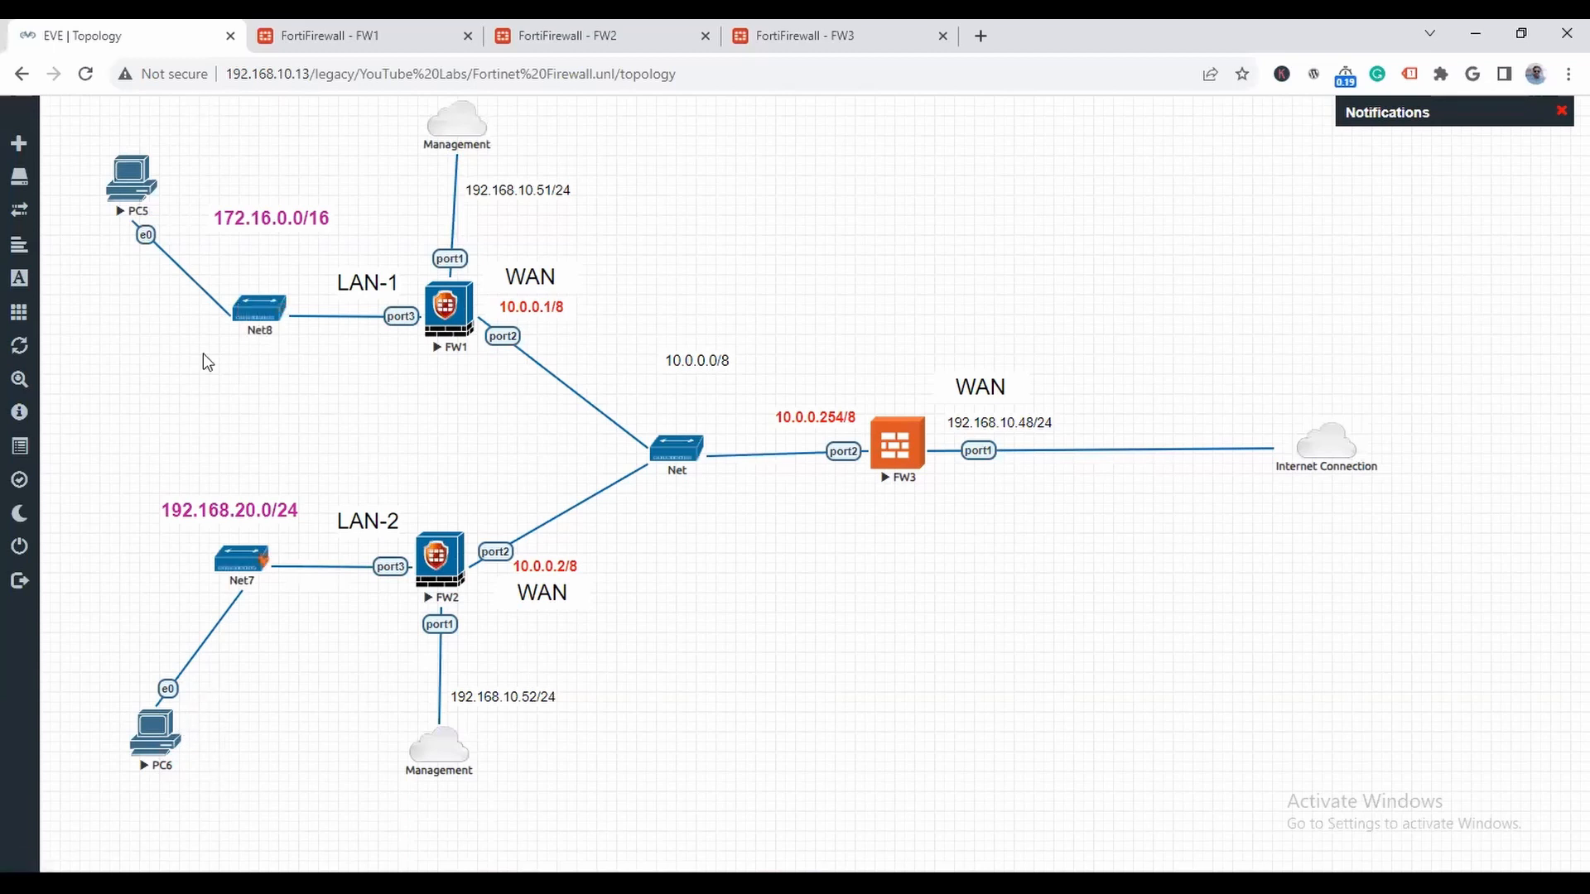
- Reopen PC5's console from the topology and move its window clear of FW1 and FW2
left_click(183, 186)
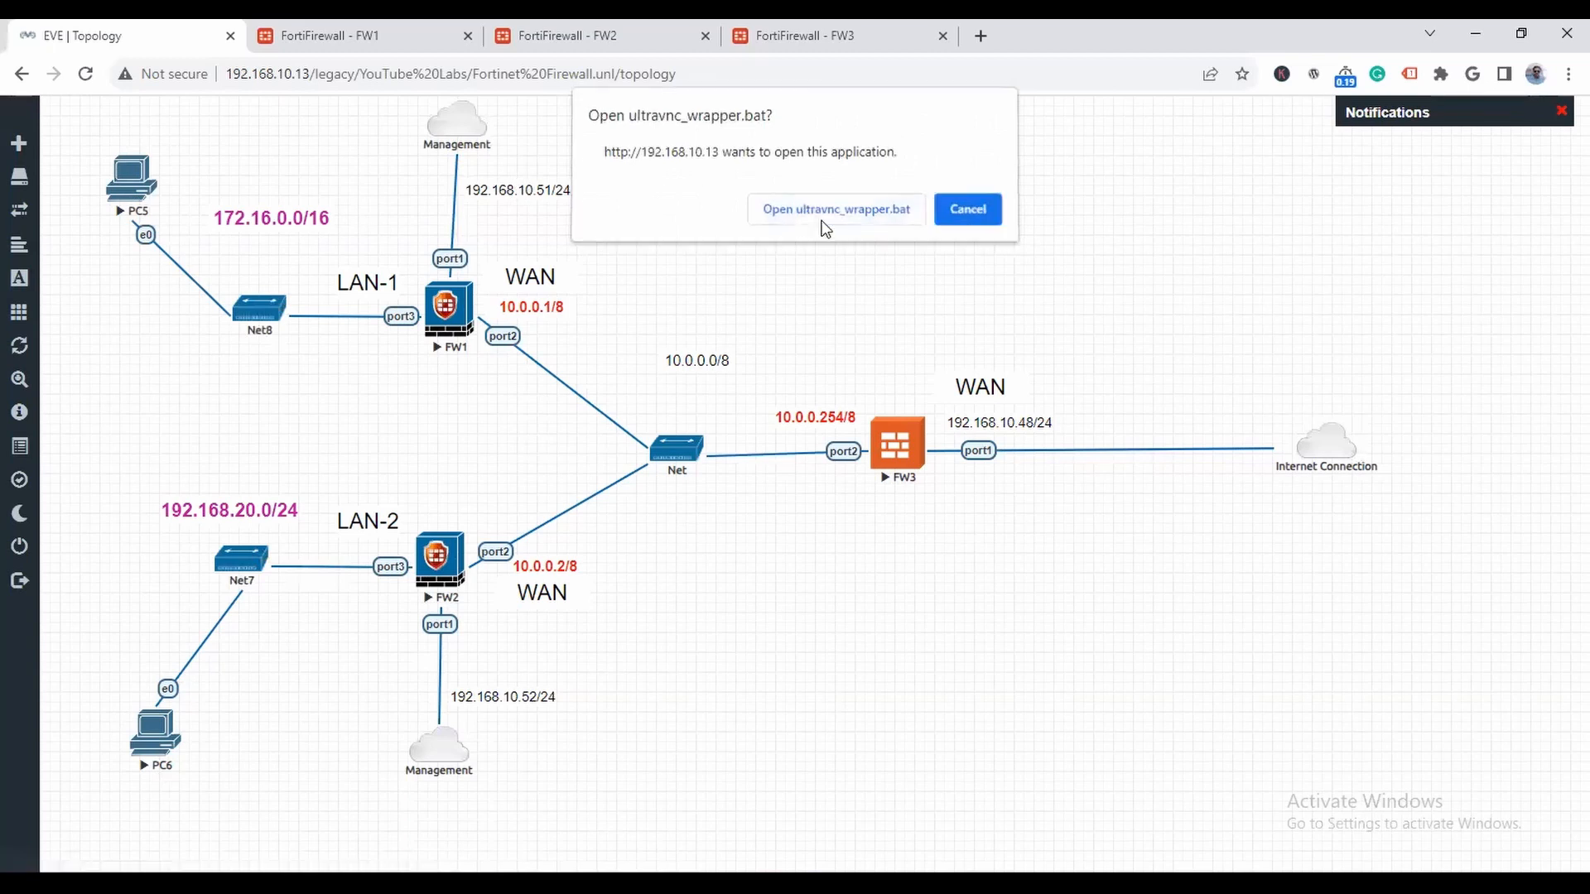
left_click(837, 210)
left_click_drag(678, 146, 908, 161)
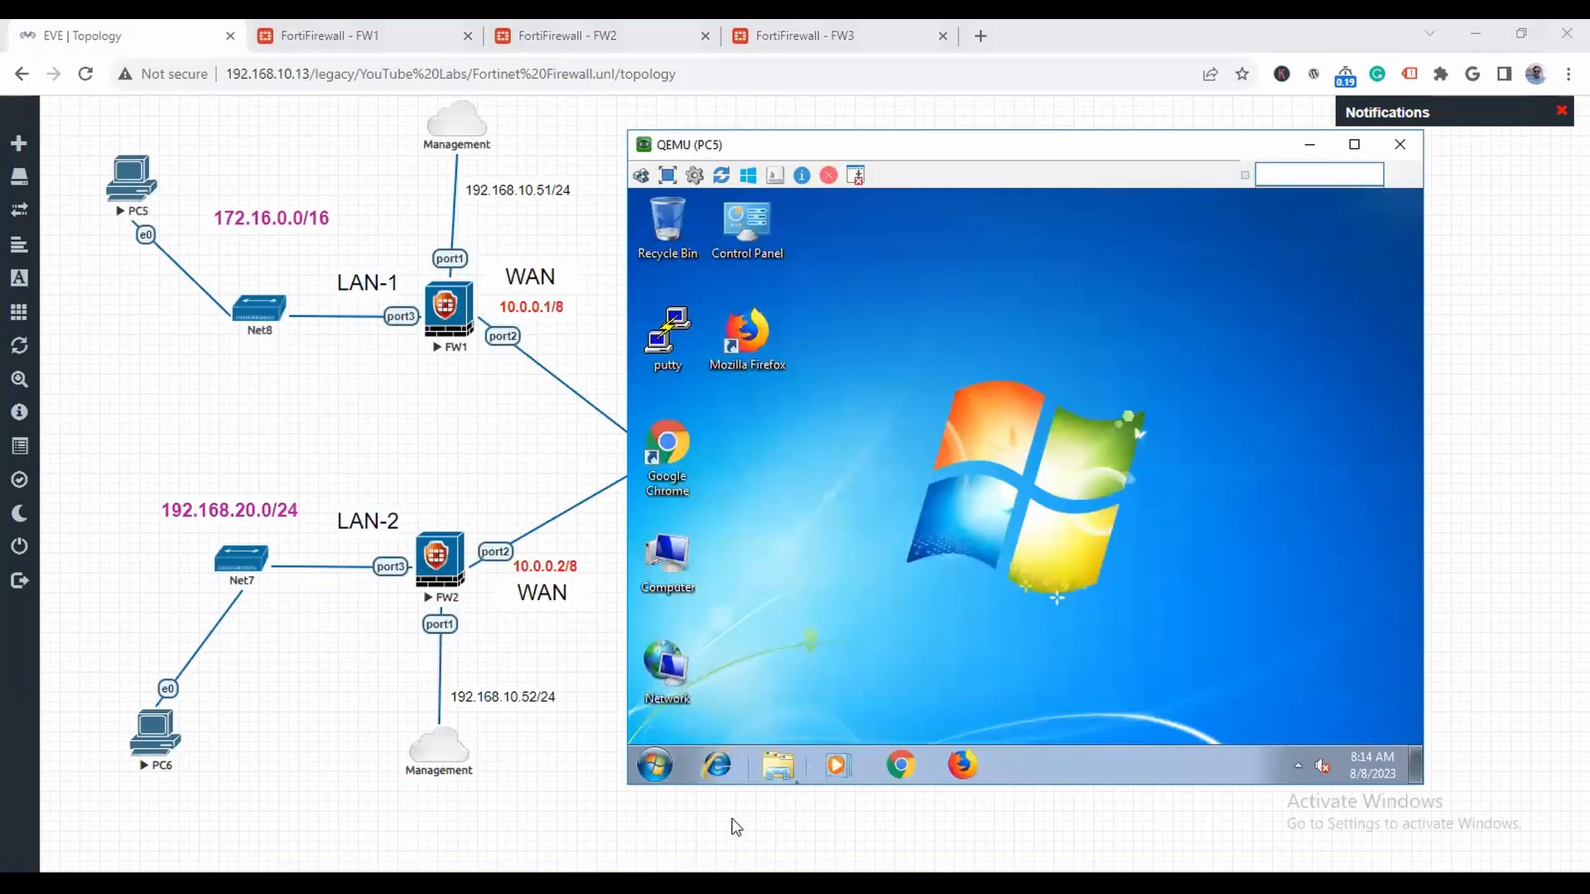
- Open a command prompt on PC5 and ping 192.168.20.2 in LAN-2
left_click(654, 766)
type("cmd")
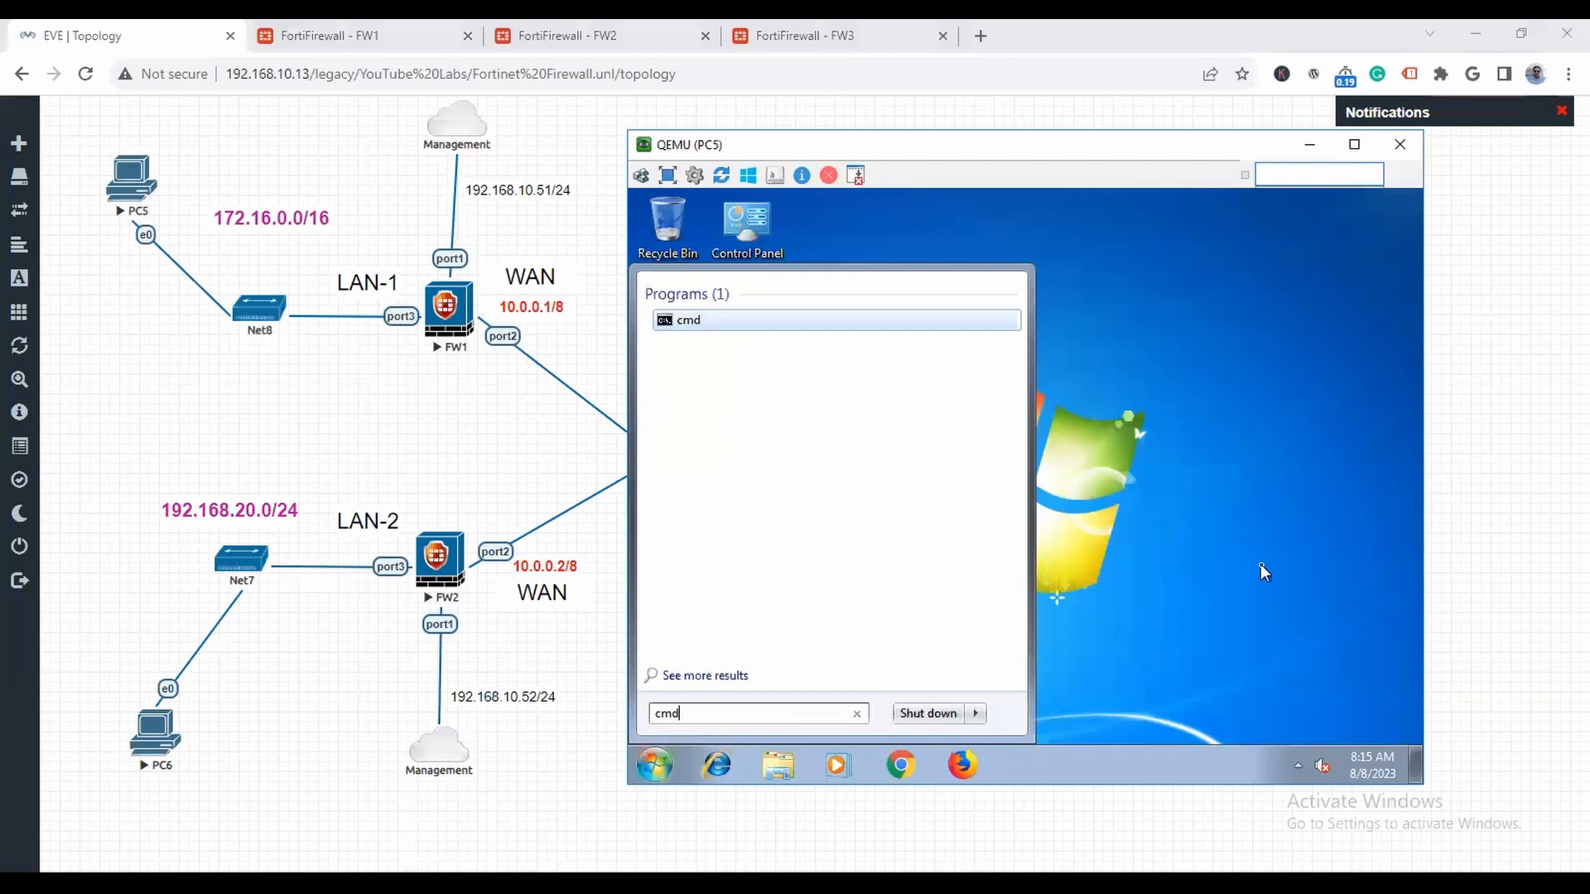
key("Return")
type("ping")
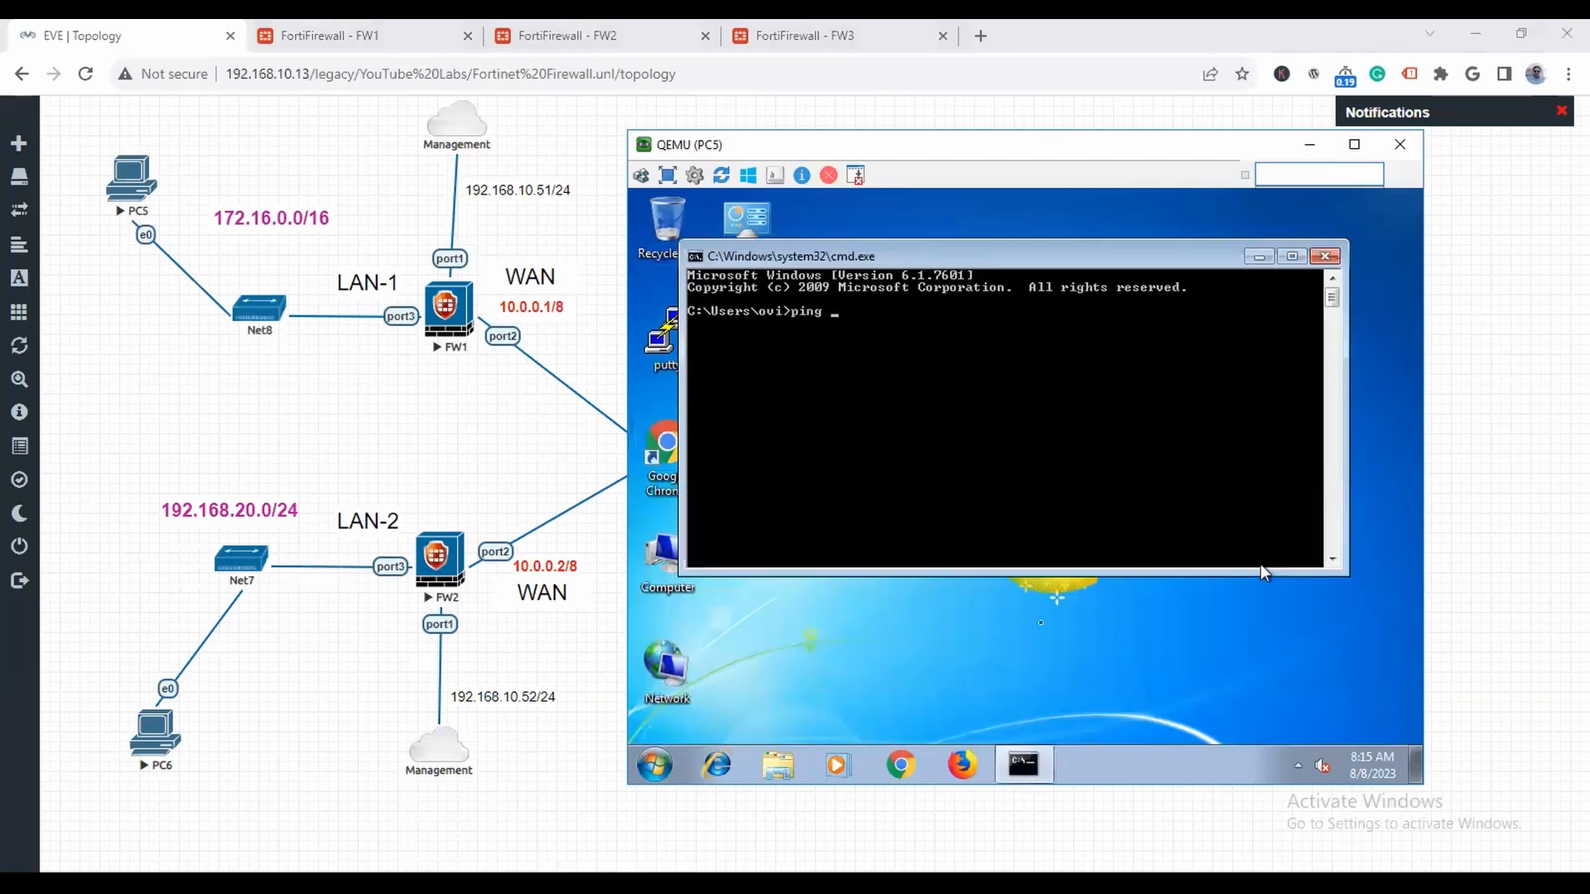
type(" 192.168.20.2")
key("Return")
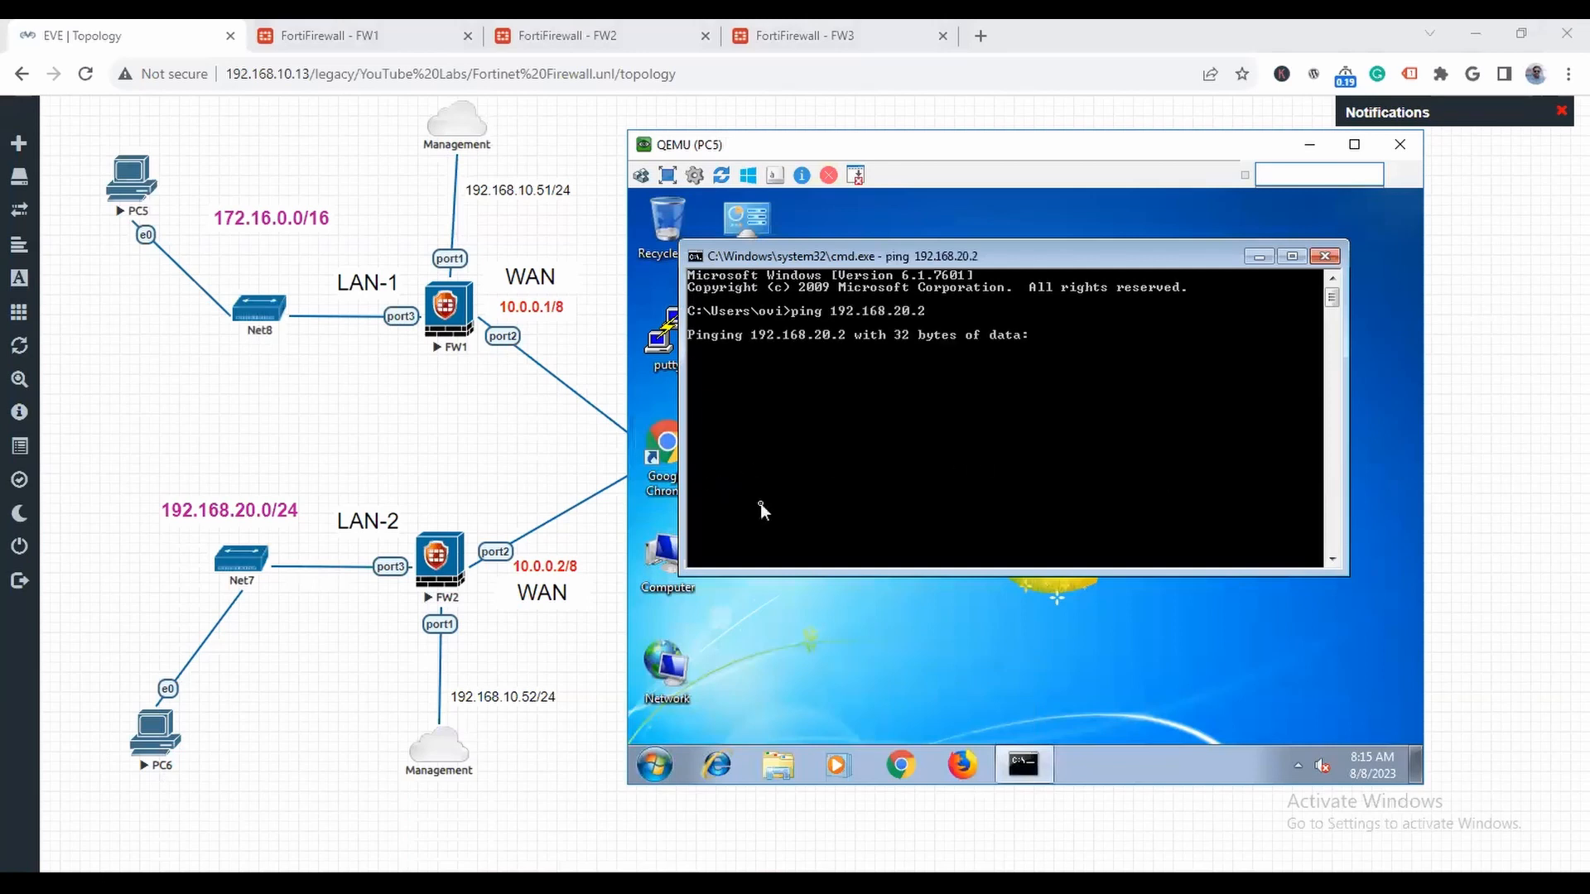